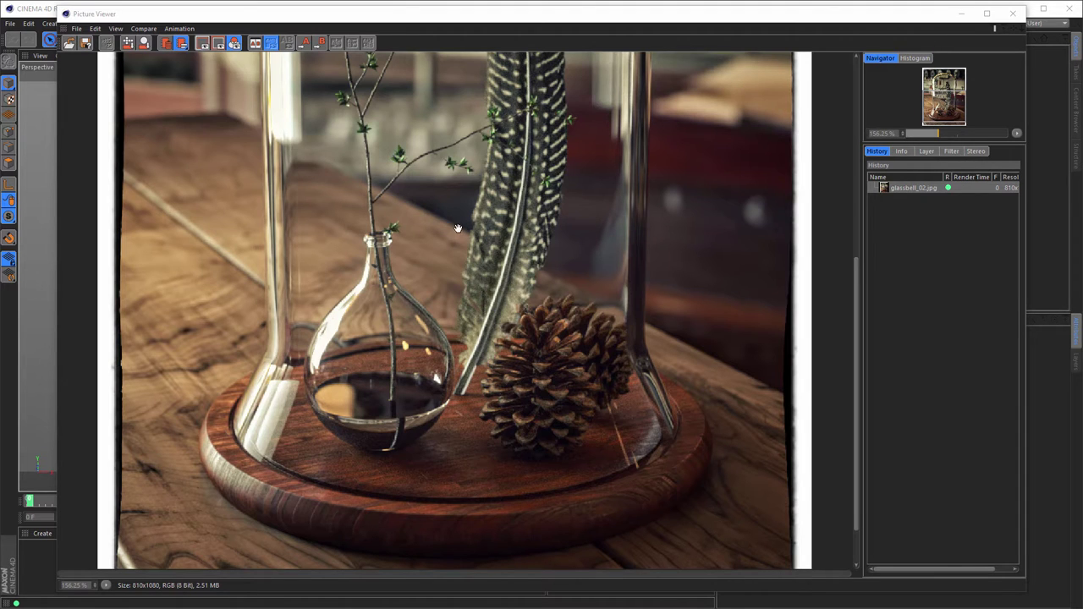
# Inspect the bell-jar reference render, then close the Picture Viewer to return to the empty Untitled 8 scene.
pyautogui.moveTo(467, 213); pyautogui.dragTo(480, 165)
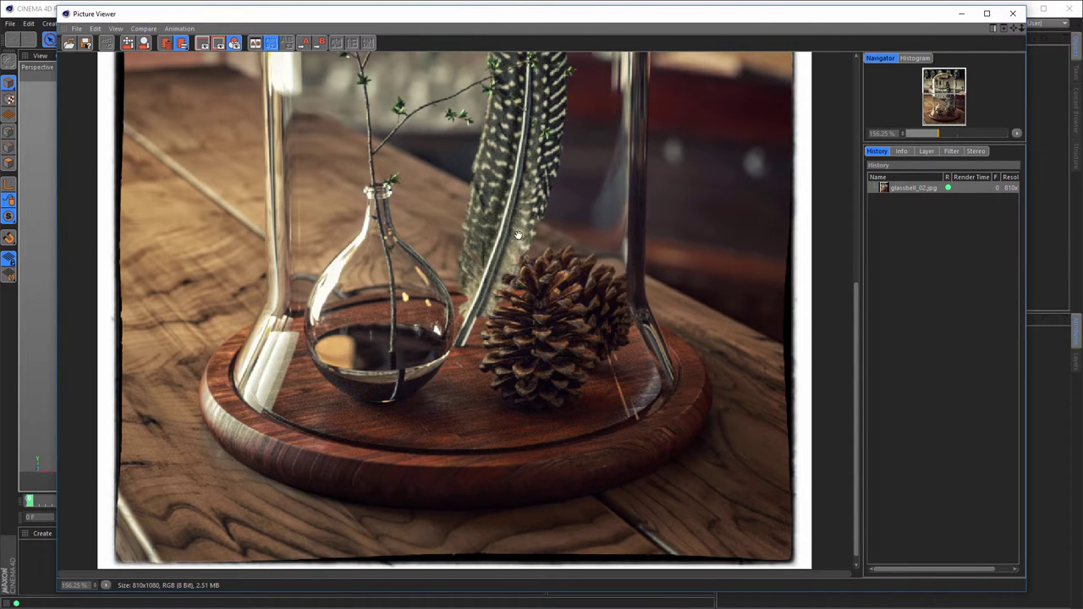
pyautogui.scroll(4, 560, 326)
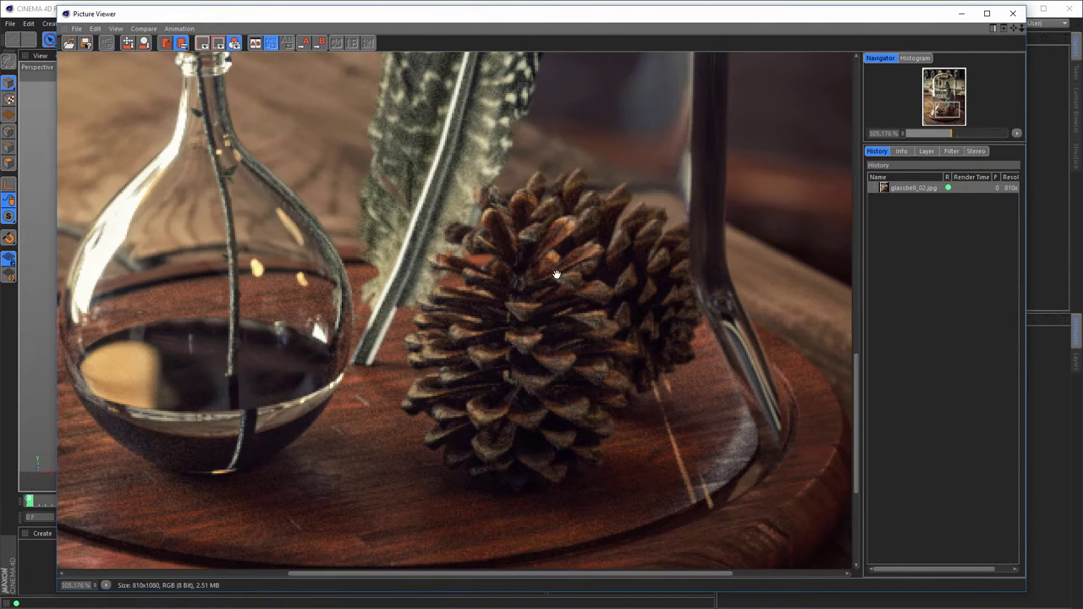
pyautogui.scroll(-3, 526, 338)
pyautogui.scroll(2, 548, 315)
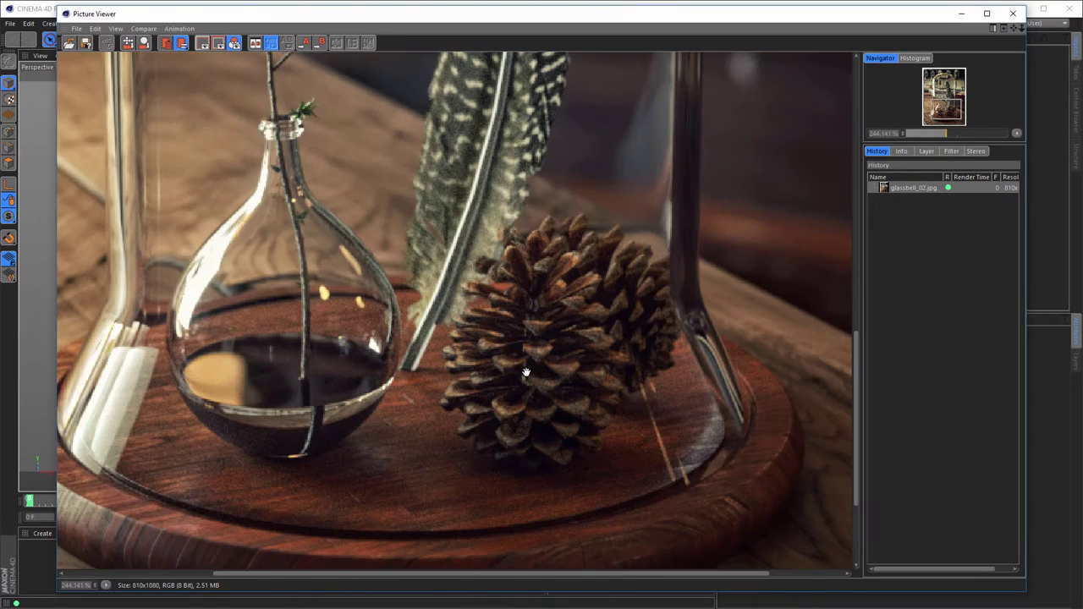
pyautogui.scroll(-2, 551, 305)
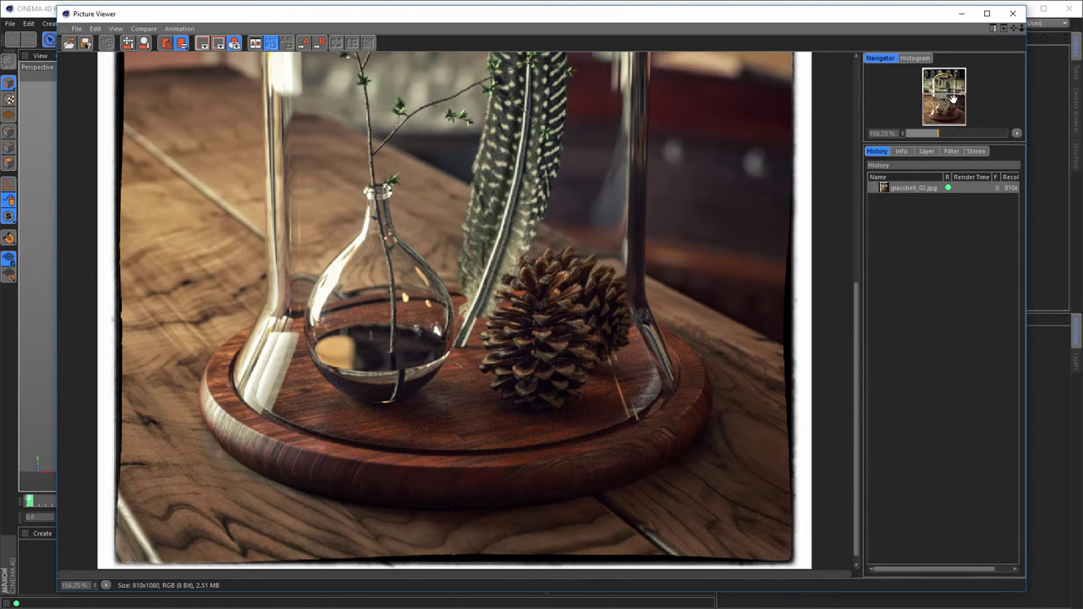
pyautogui.scroll(2, 553, 324)
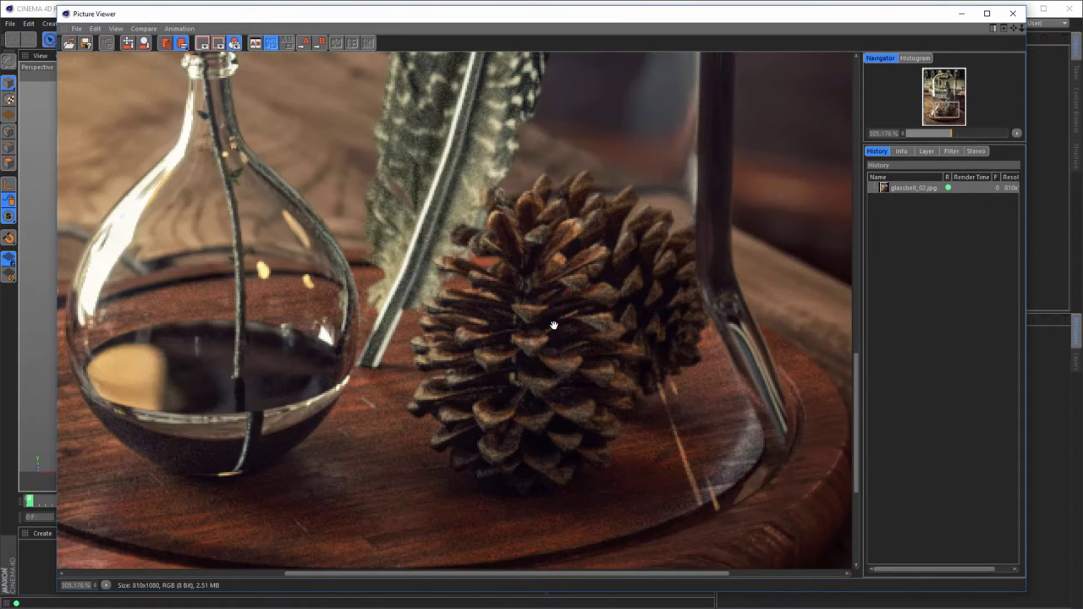
pyautogui.scroll(-2, 553, 315)
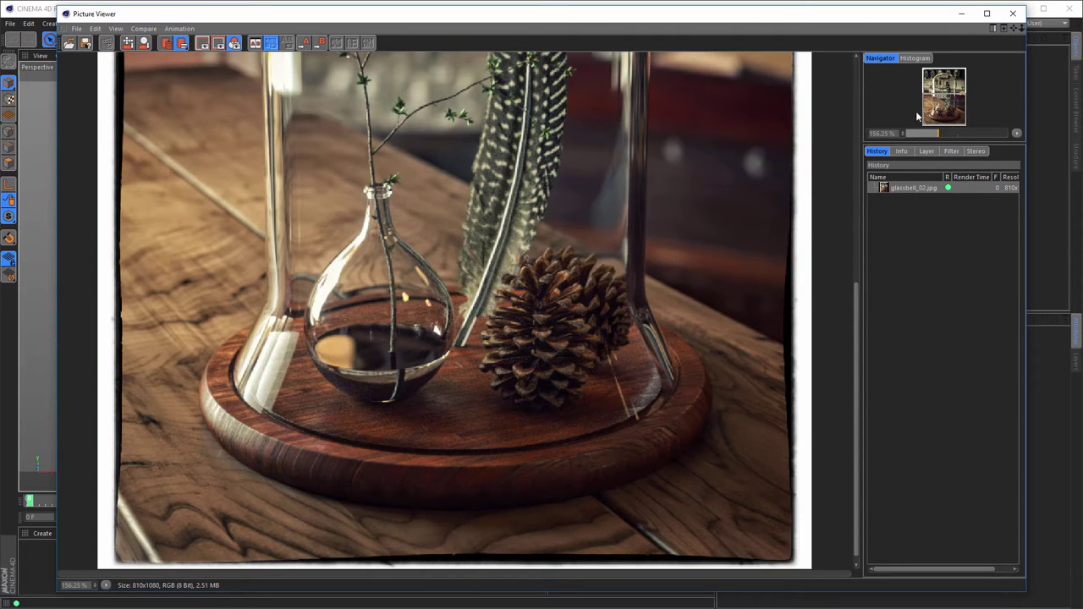
pyautogui.click(1010, 17)
pyautogui.click(1011, 20)
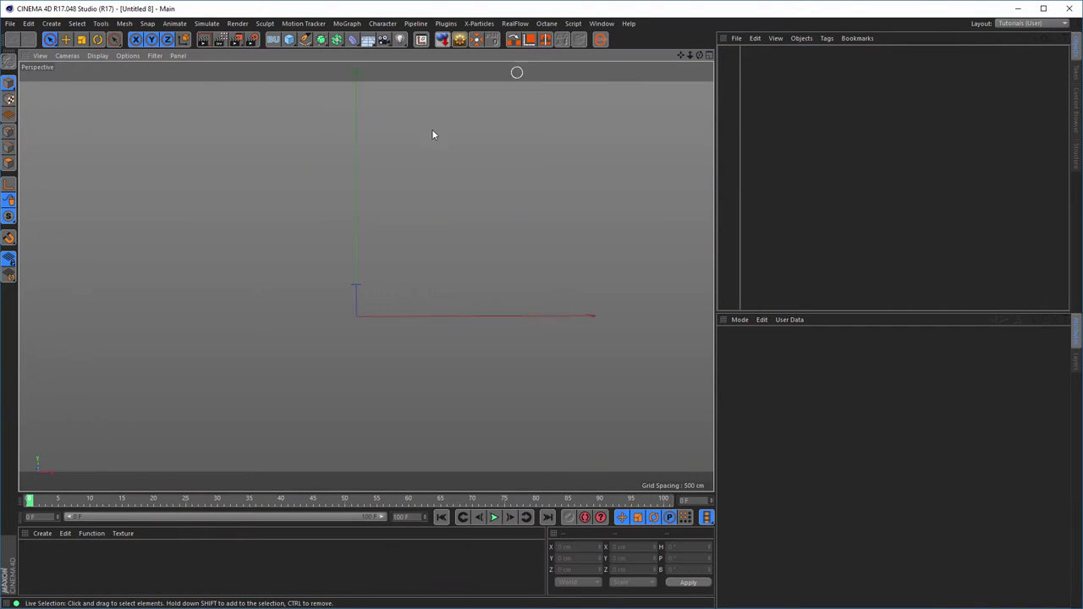
# Add a Cylinder primitive to the scene.
pyautogui.click(337, 40)
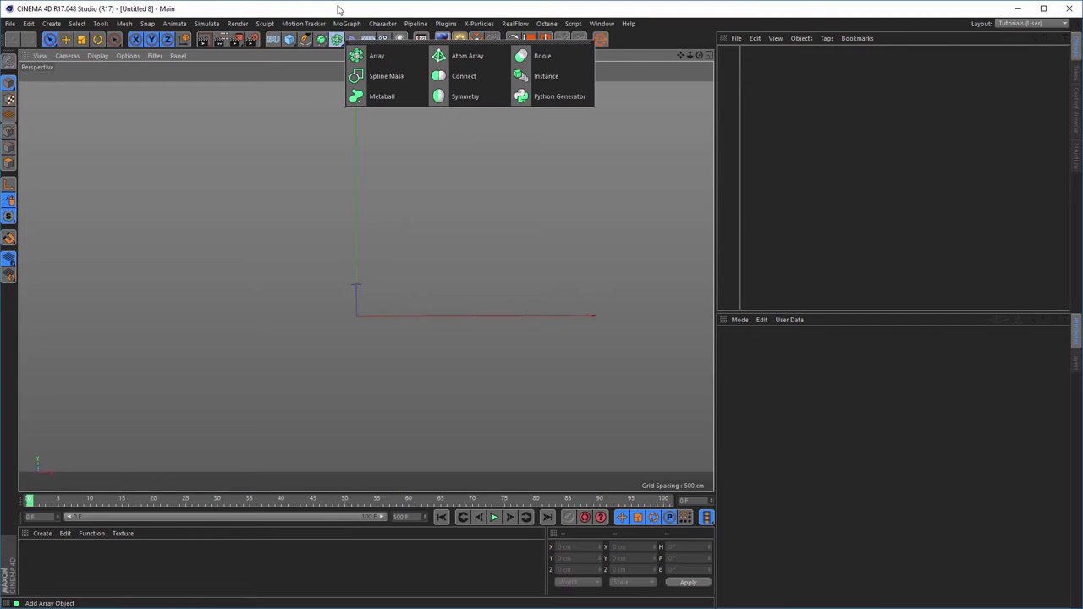
pyautogui.click(288, 40)
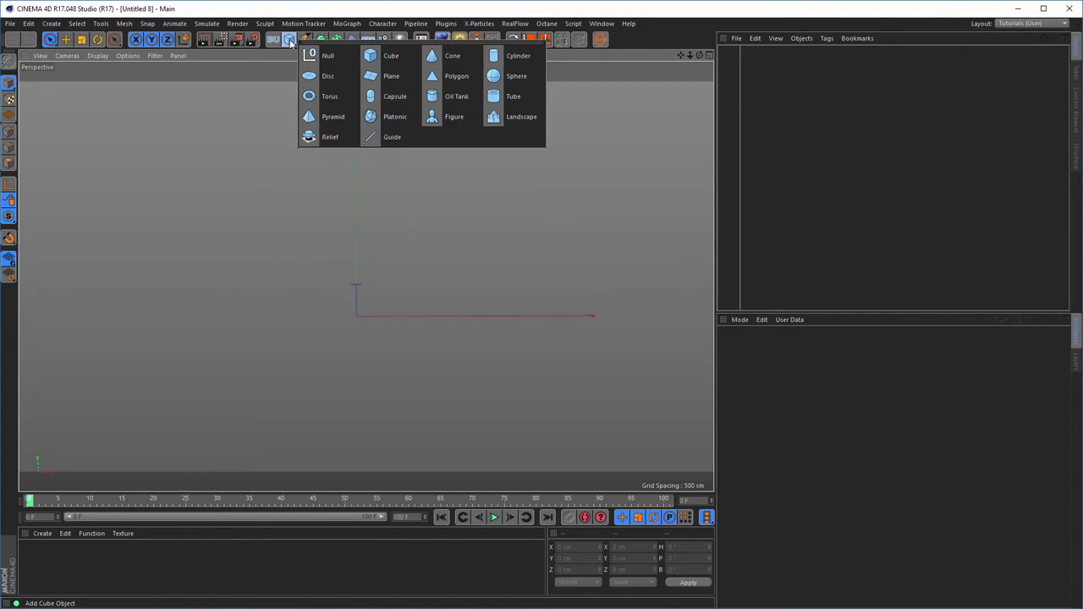
pyautogui.click(512, 56)
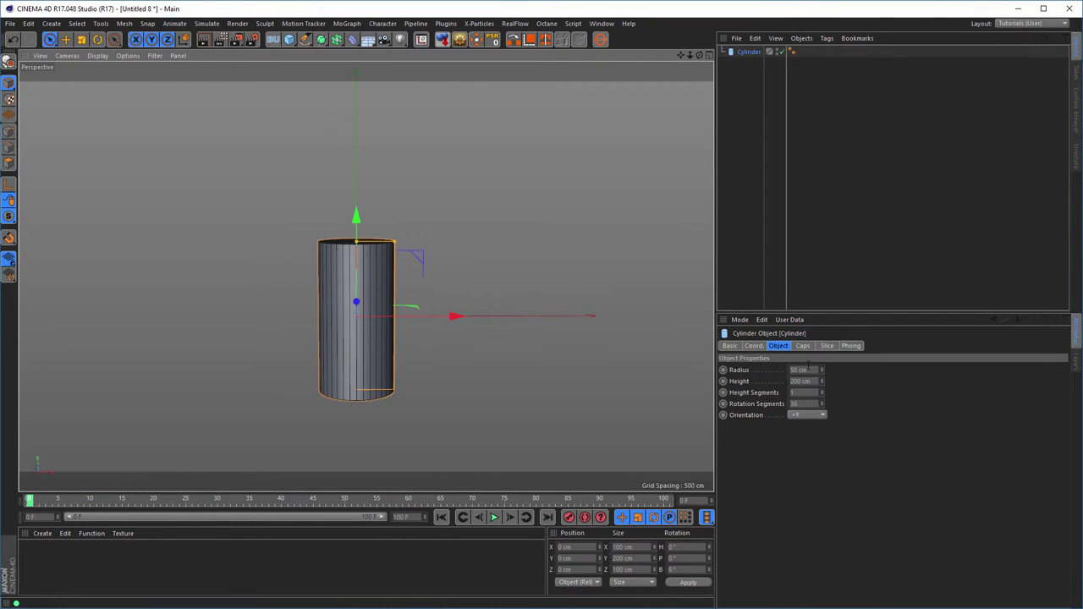
pyautogui.scroll(5, 419, 240)
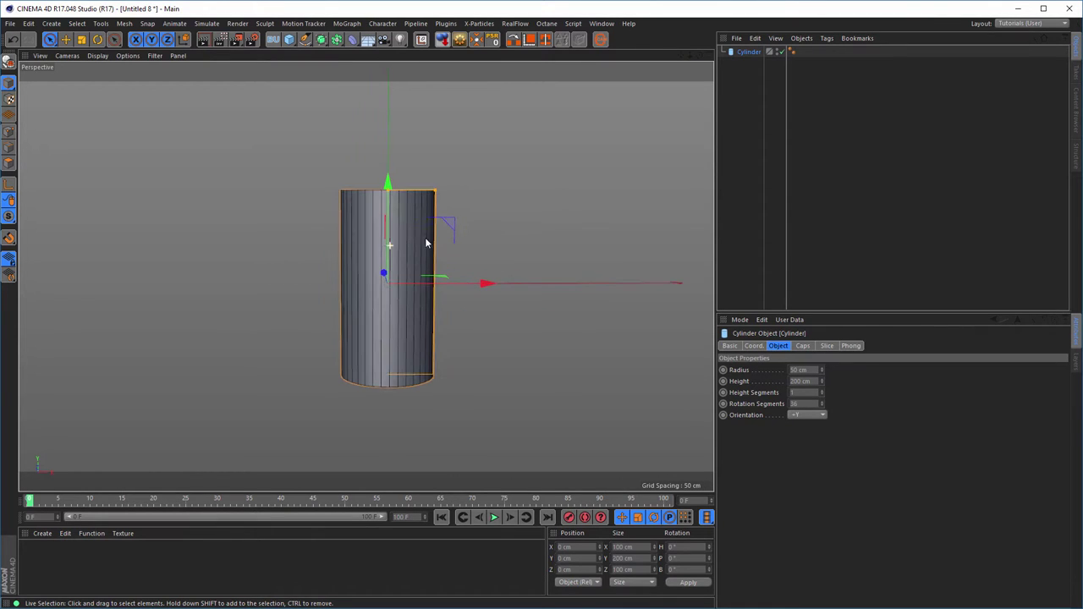
pyautogui.keyDown('alt'); pyautogui.moveTo(417, 241); pyautogui.dragTo(411, 217); pyautogui.keyUp('alt')
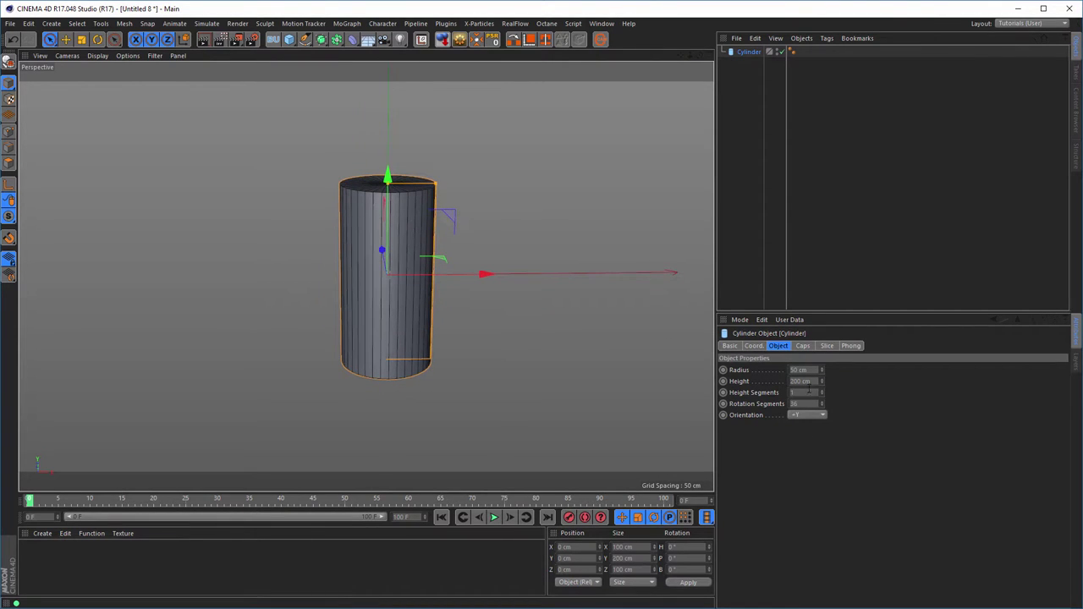
# Set the cylinder to radius 25 cm, height 10 cm and 16 rotation segments.
pyautogui.click(798, 370)
pyautogui.write('2')
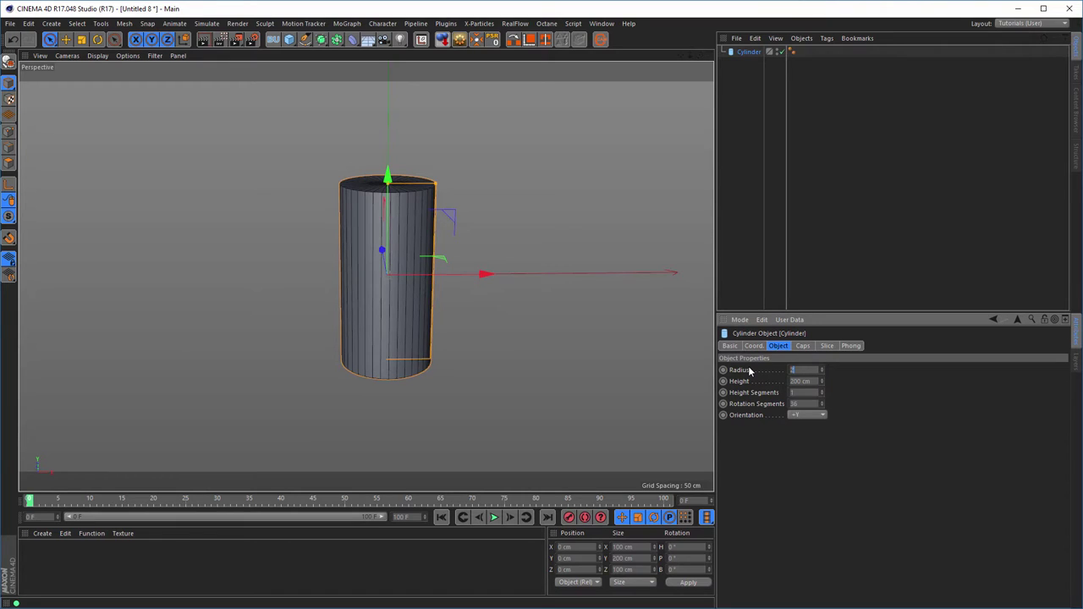
pyautogui.write('5')
pyautogui.press('Tab')
pyautogui.write('10')
pyautogui.press('Return')
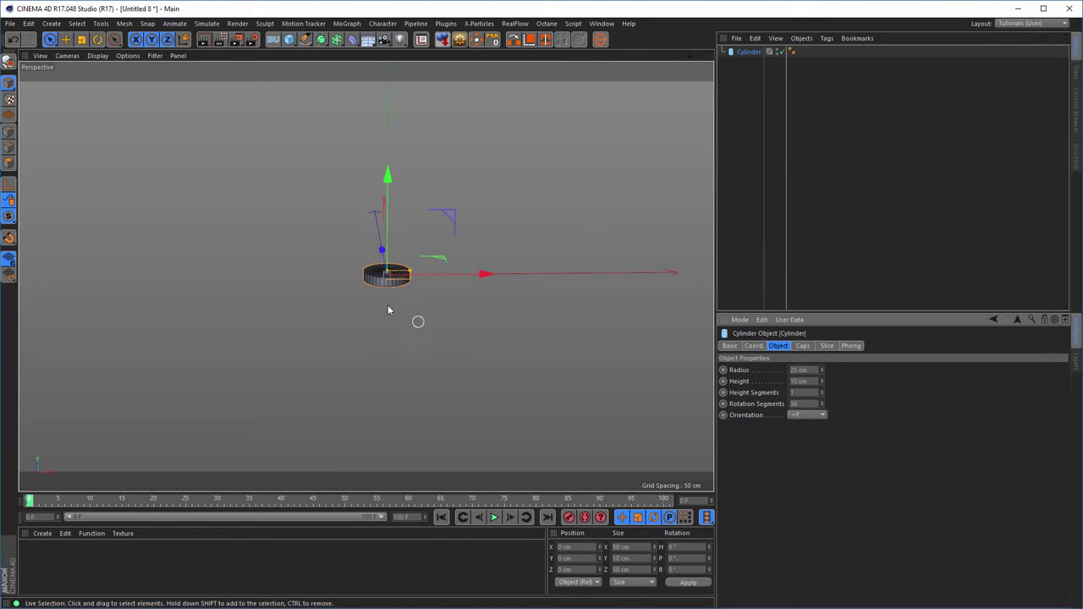
pyautogui.keyDown('alt'); pyautogui.moveTo(388, 310); pyautogui.dragTo(610, 278, button='right'); pyautogui.keyUp('alt')
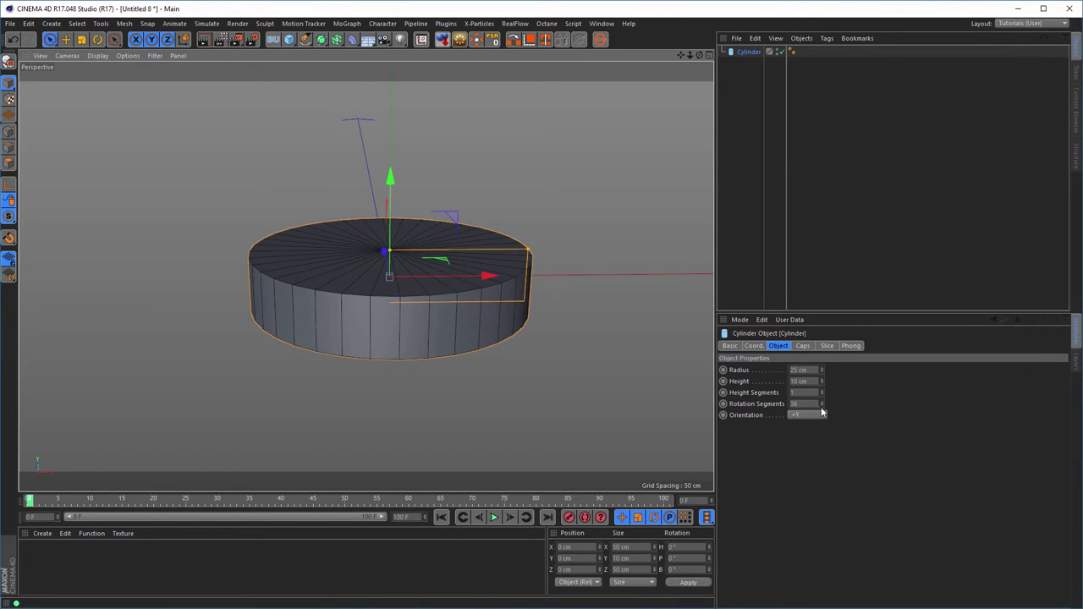
pyautogui.moveTo(820, 406); pyautogui.dragTo(705, 414)
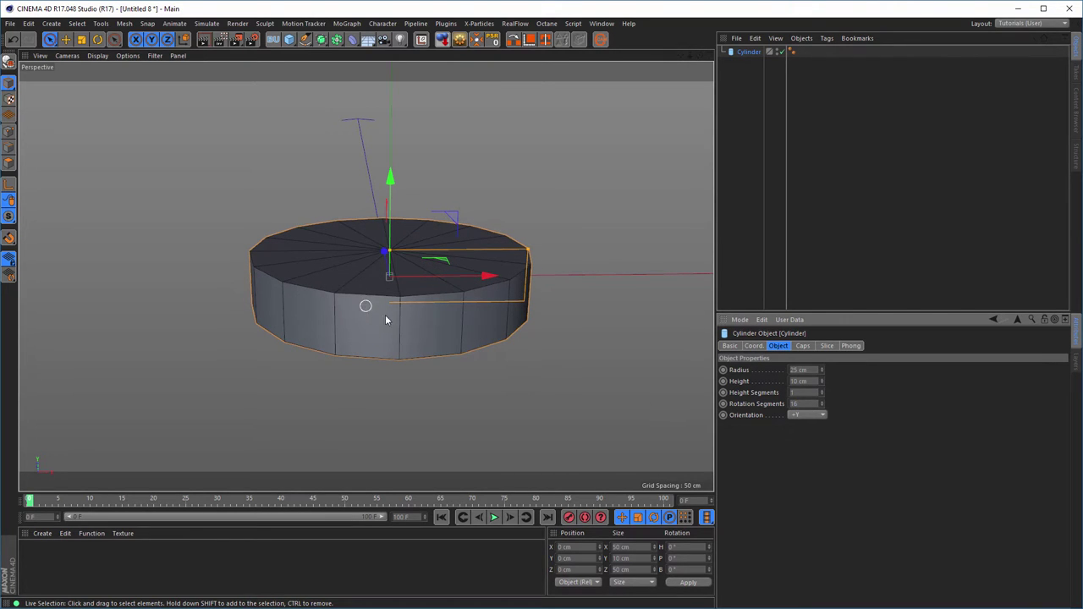
pyautogui.keyDown('alt'); pyautogui.moveTo(384, 315); pyautogui.dragTo(411, 335); pyautogui.keyUp('alt')
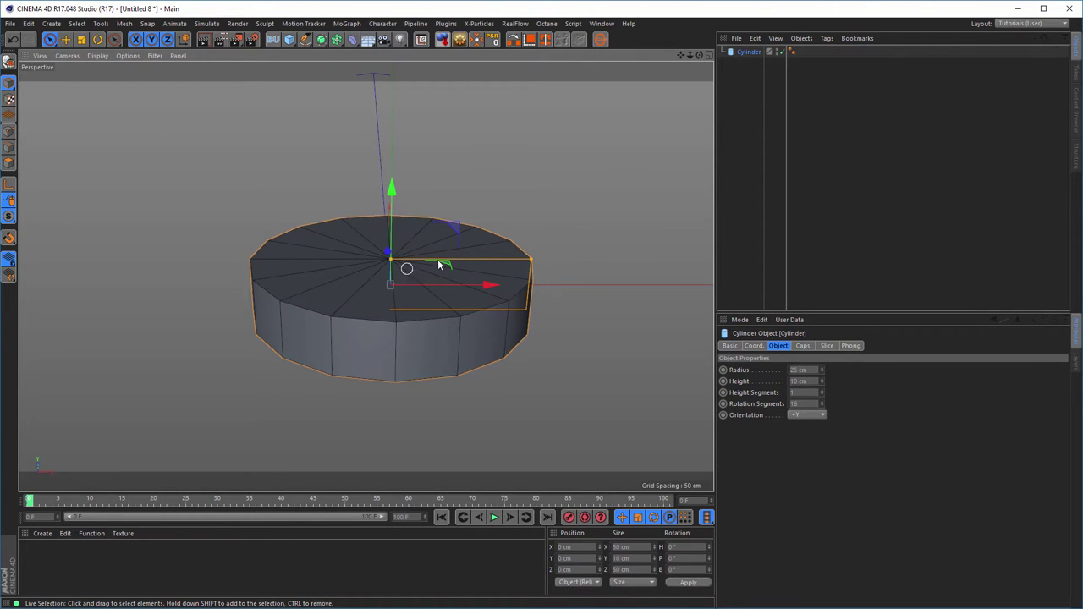
# Make the disc editable and confirm the collapse into polygon object Cylinder.1.
pyautogui.click(459, 39)
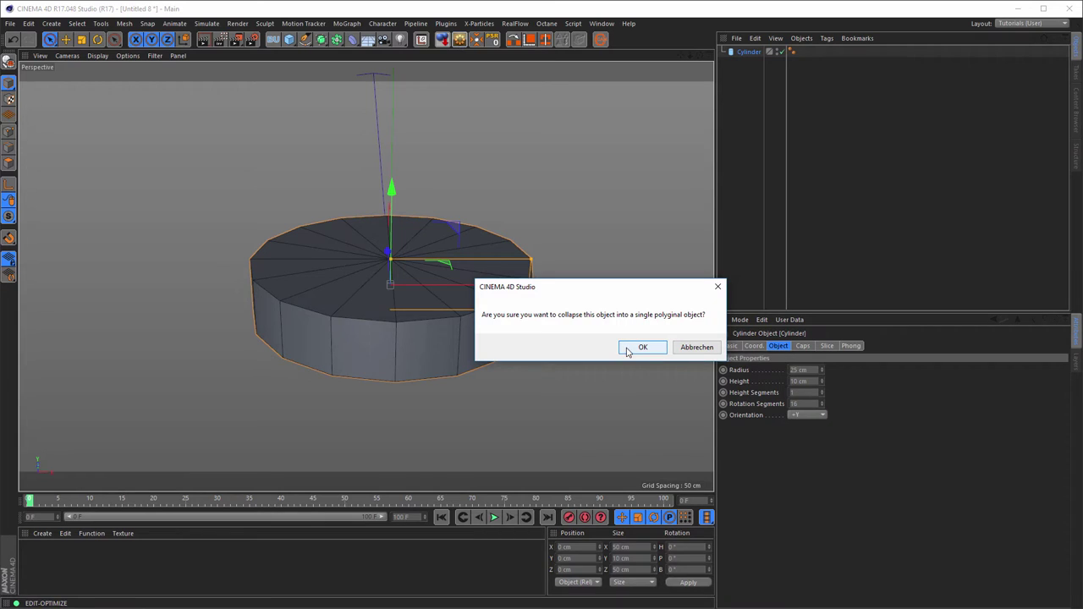
pyautogui.click(627, 349)
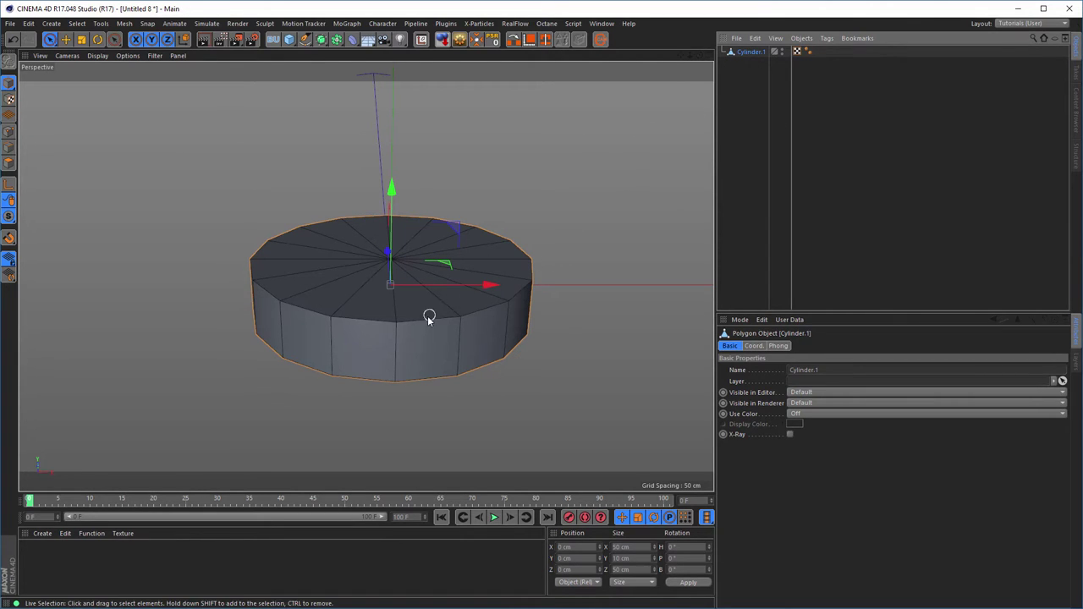
# In Points mode, select eight alternating points around the disc's top rim.
pyautogui.click(9, 131)
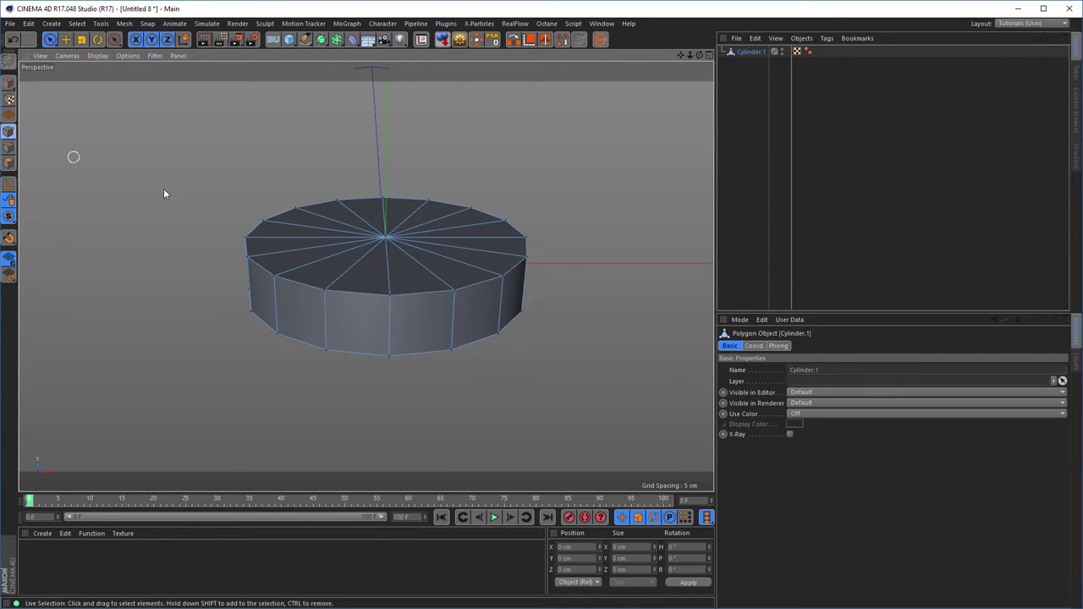
pyautogui.scroll(2, 380, 310)
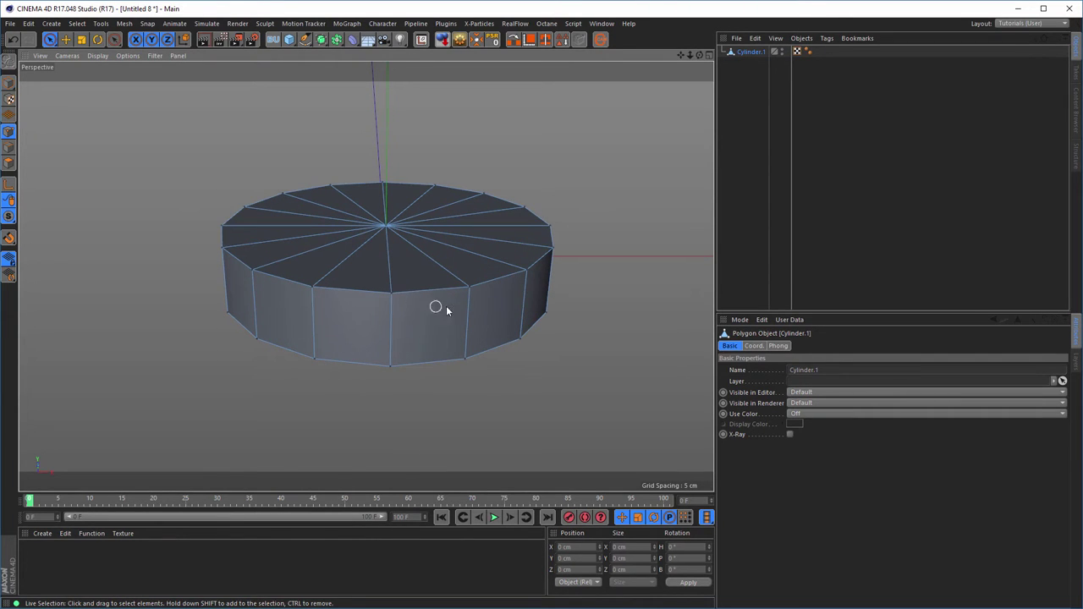
pyautogui.click(389, 291)
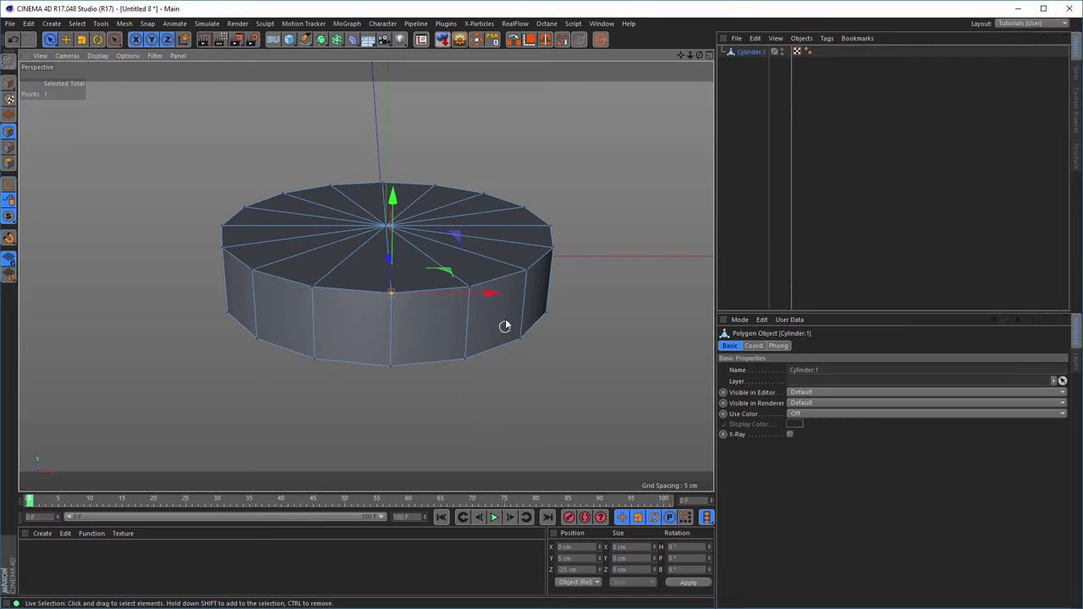
pyautogui.keyDown('shift'); pyautogui.click(524, 273); pyautogui.keyUp('shift')
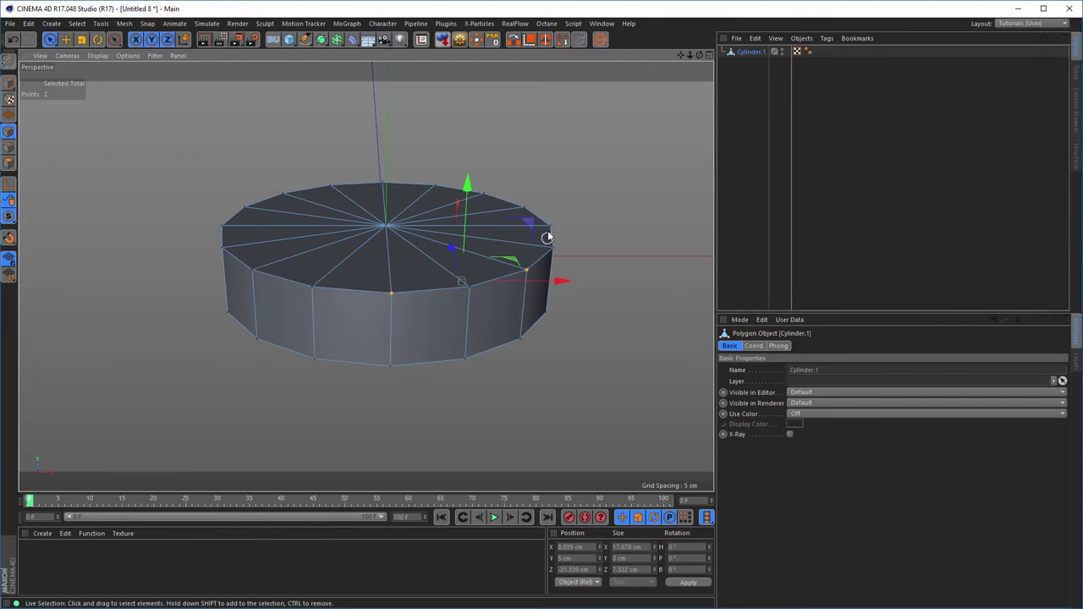
pyautogui.keyDown('alt'); pyautogui.moveTo(547, 235); pyautogui.dragTo(506, 247); pyautogui.keyUp('alt')
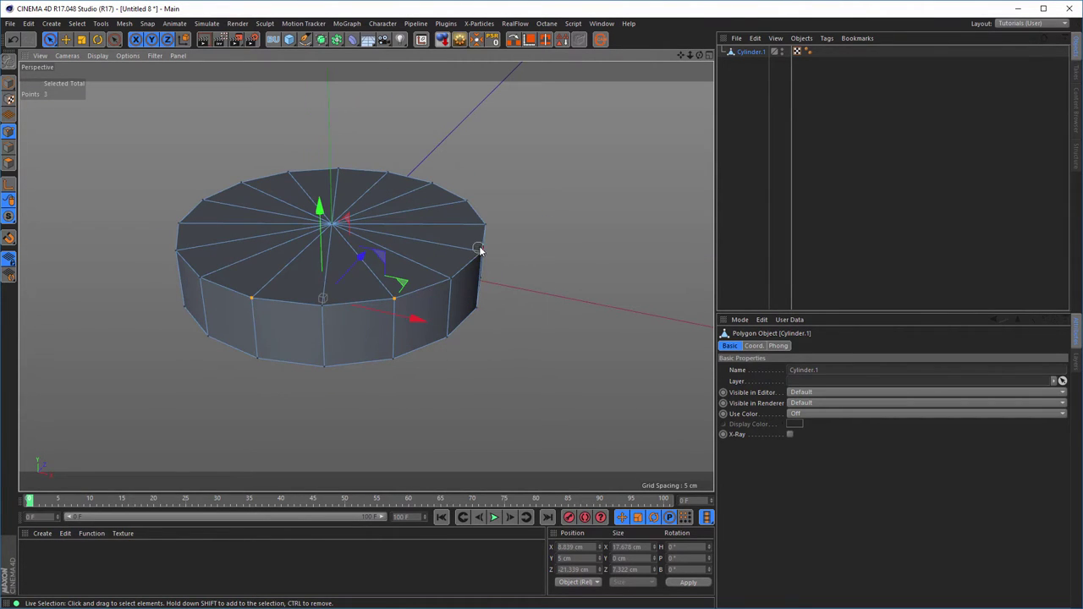
pyautogui.keyDown('shift'); pyautogui.click(481, 250); pyautogui.keyUp('shift')
pyautogui.keyDown('shift'); pyautogui.click(480, 203); pyautogui.keyUp('shift')
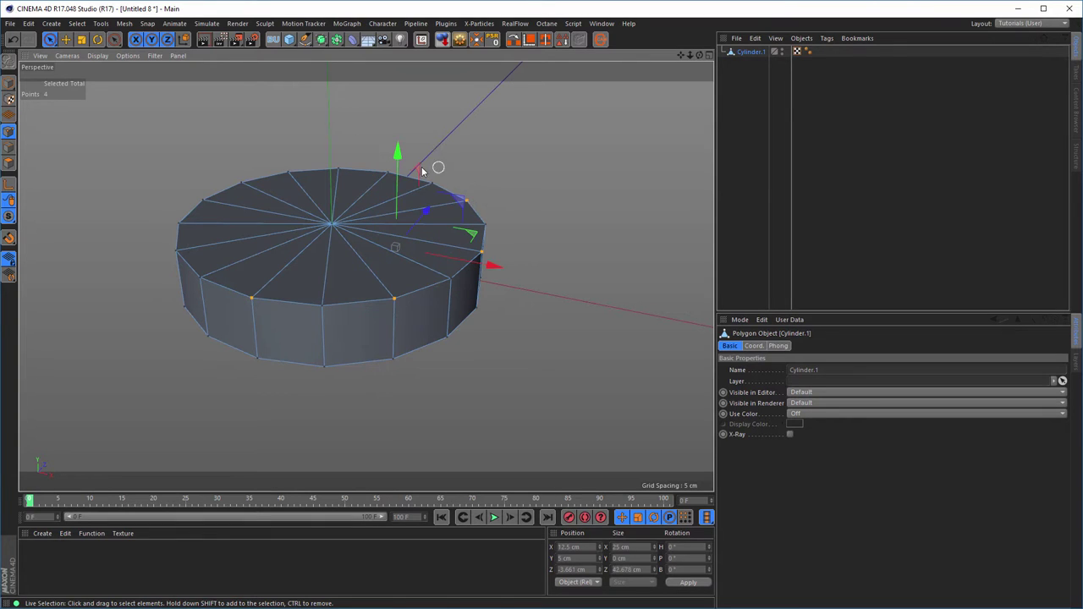
pyautogui.keyDown('shift'); pyautogui.click(387, 173); pyautogui.keyUp('shift')
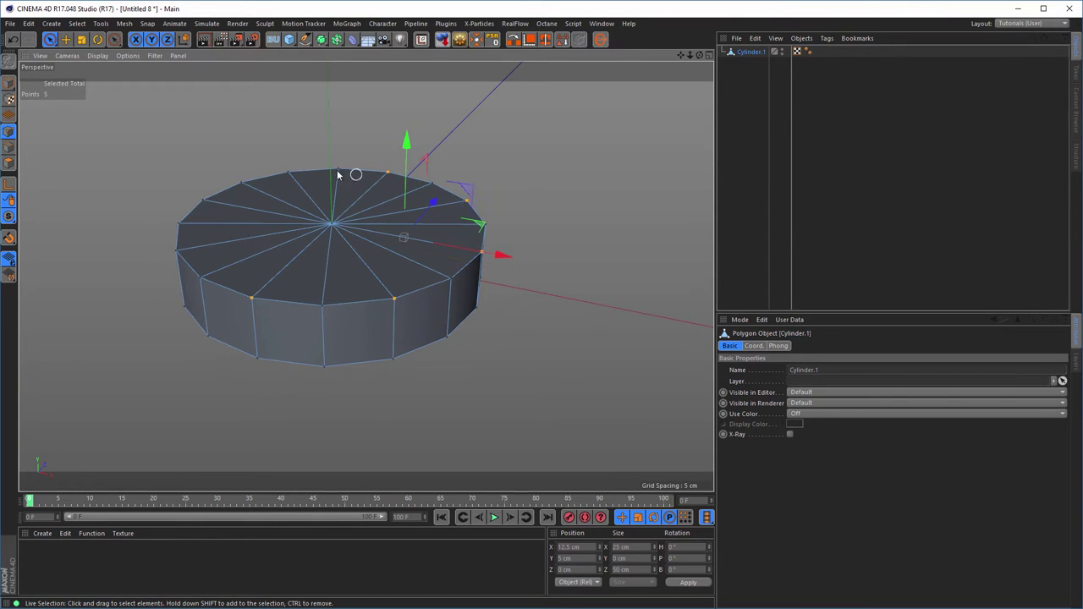
pyautogui.keyDown('shift'); pyautogui.click(288, 172); pyautogui.keyUp('shift')
pyautogui.keyDown('shift'); pyautogui.click(201, 199); pyautogui.keyUp('shift')
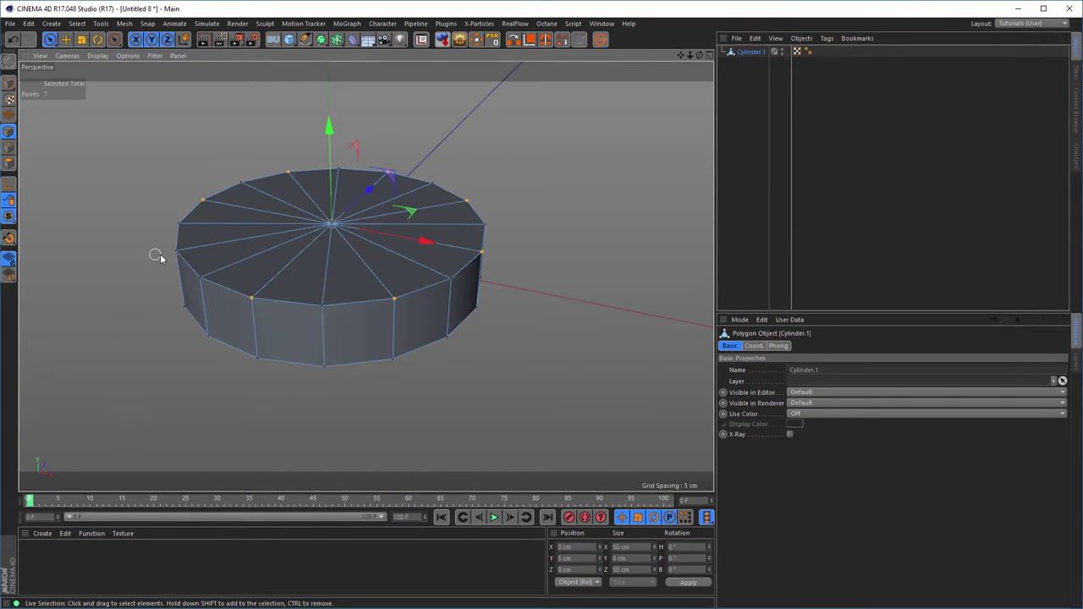
pyautogui.keyDown('shift'); pyautogui.click(177, 252); pyautogui.keyUp('shift')
# Lower the selected top-rim points slightly along Y, then pick a first bottom-rim point.
pyautogui.keyDown('alt'); pyautogui.moveTo(311, 365); pyautogui.dragTo(341, 381); pyautogui.keyUp('alt')
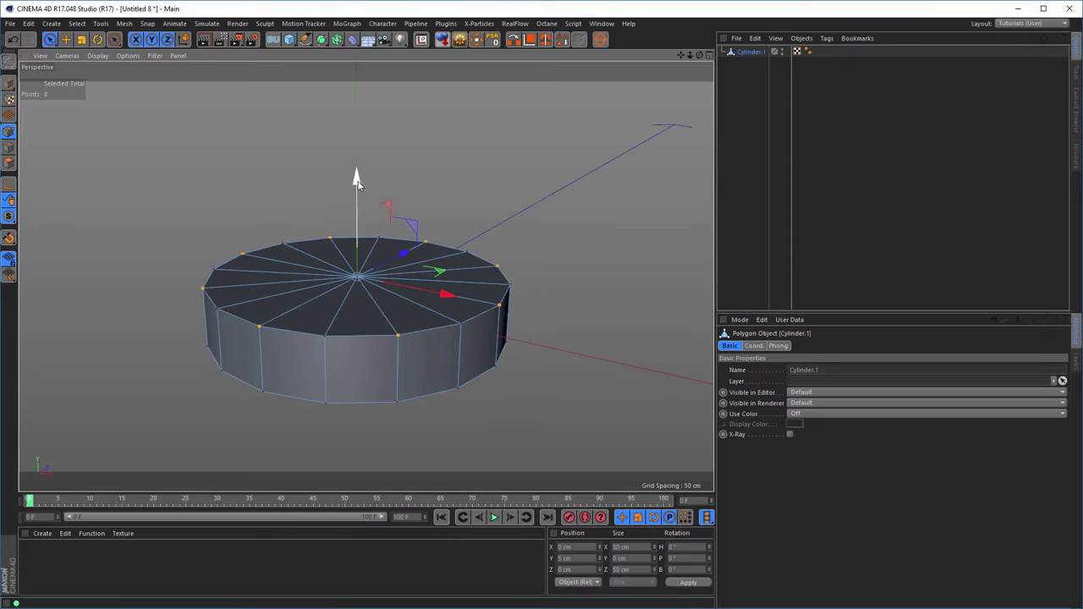
pyautogui.moveTo(356, 177); pyautogui.dragTo(354, 191)
pyautogui.keyDown('alt'); pyautogui.moveTo(336, 245); pyautogui.dragTo(331, 272); pyautogui.keyUp('alt')
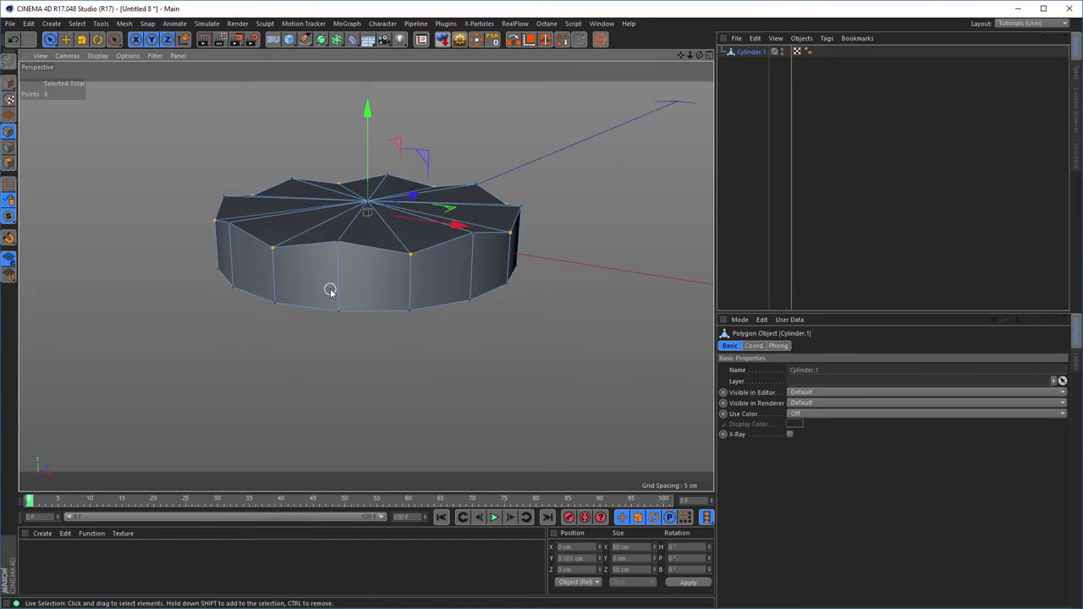
pyautogui.moveTo(330, 290); pyautogui.dragTo(348, 342)
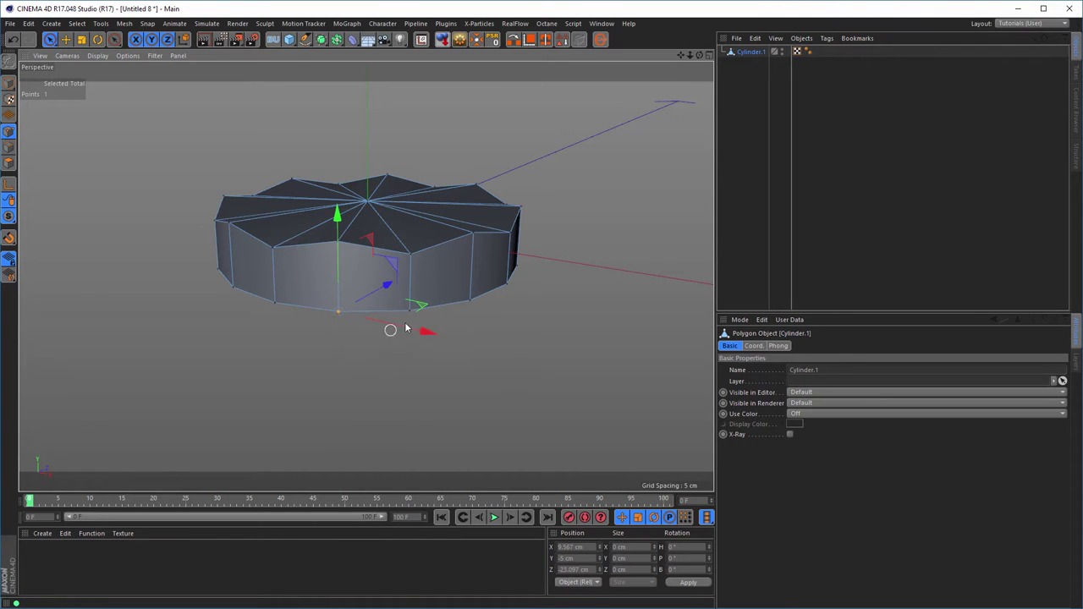
# Add the remaining alternating bottom-rim points of Cylinder.1 to the selection.
pyautogui.keyDown('shift'); pyautogui.click(477, 298); pyautogui.keyUp('shift')
pyautogui.keyDown('alt'); pyautogui.moveTo(490, 295); pyautogui.dragTo(534, 350); pyautogui.keyUp('alt')
pyautogui.keyDown('shift'); pyautogui.click(525, 335); pyautogui.keyUp('shift')
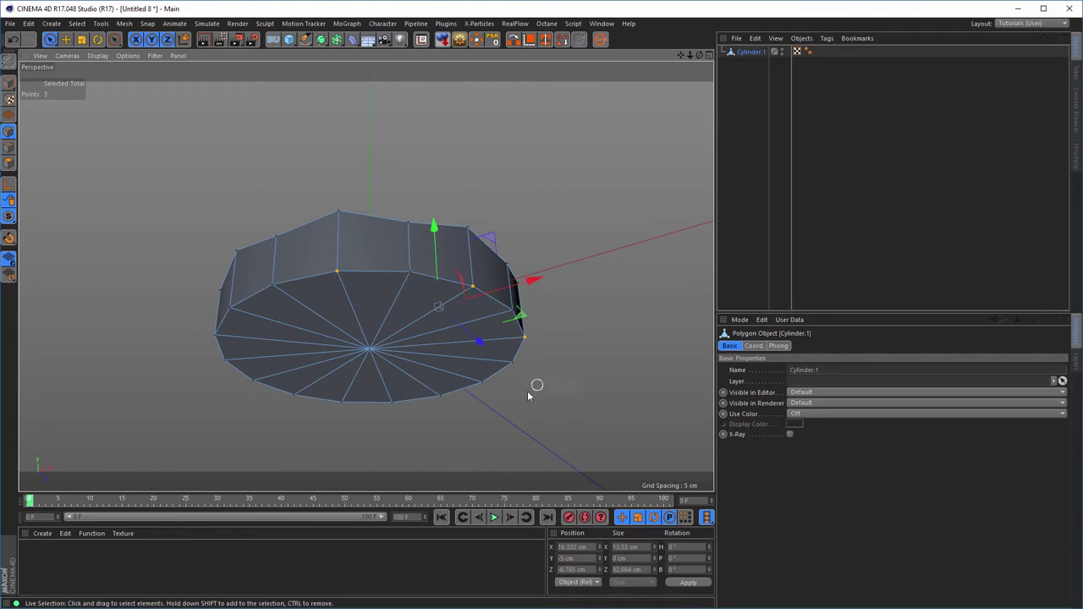
pyautogui.keyDown('shift'); pyautogui.click(482, 382); pyautogui.keyUp('shift')
pyautogui.keyDown('shift'); pyautogui.click(392, 401); pyautogui.keyUp('shift')
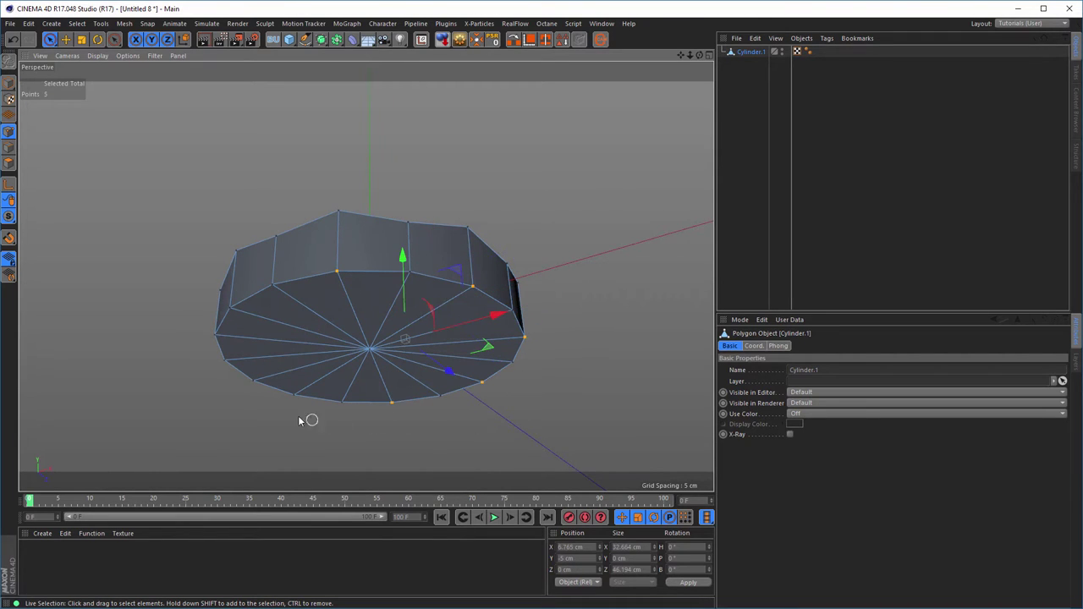
pyautogui.keyDown('shift'); pyautogui.click(294, 395); pyautogui.keyUp('shift')
pyautogui.keyDown('shift'); pyautogui.click(225, 360); pyautogui.keyUp('shift')
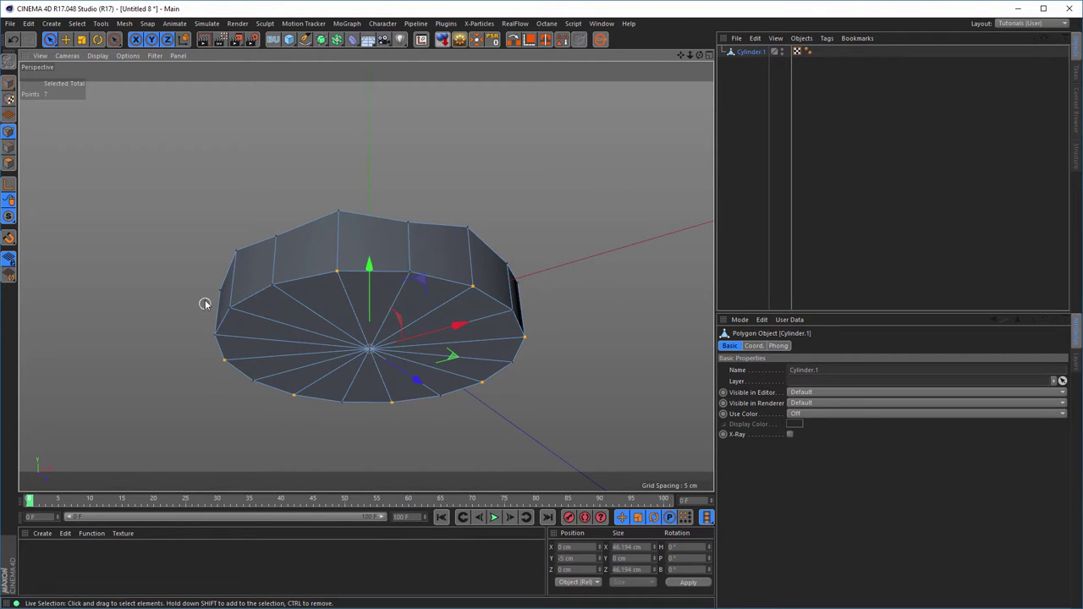
pyautogui.keyDown('shift'); pyautogui.click(230, 308); pyautogui.keyUp('shift')
pyautogui.keyDown('alt'); pyautogui.moveTo(320, 340); pyautogui.dragTo(379, 194); pyautogui.keyUp('alt')
# In Edge mode, select the eight vertical edges at the star's inner corners.
pyautogui.click(9, 148)
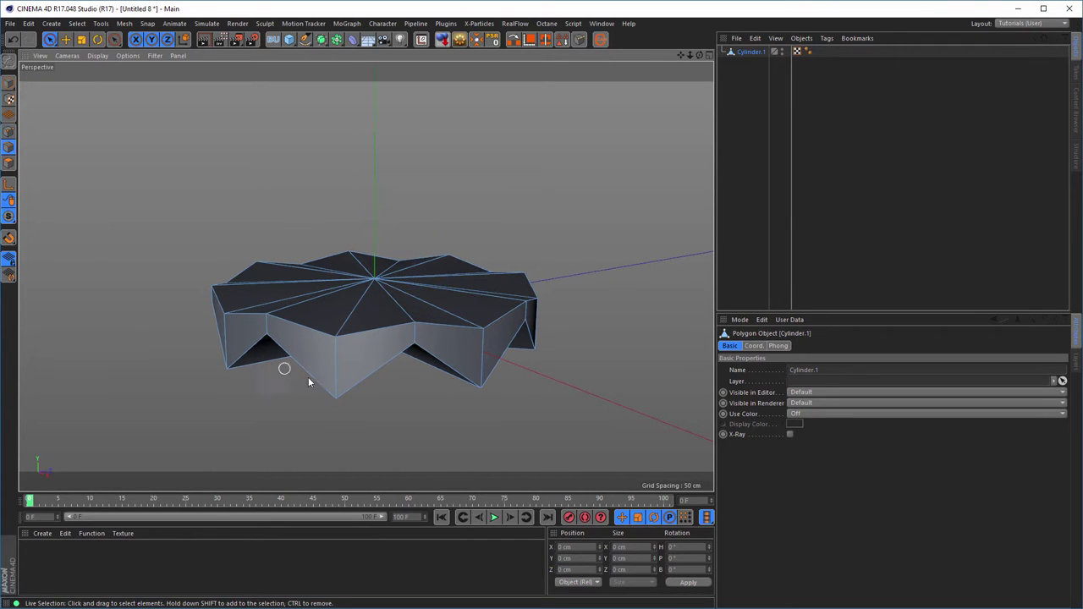
pyautogui.click(336, 355)
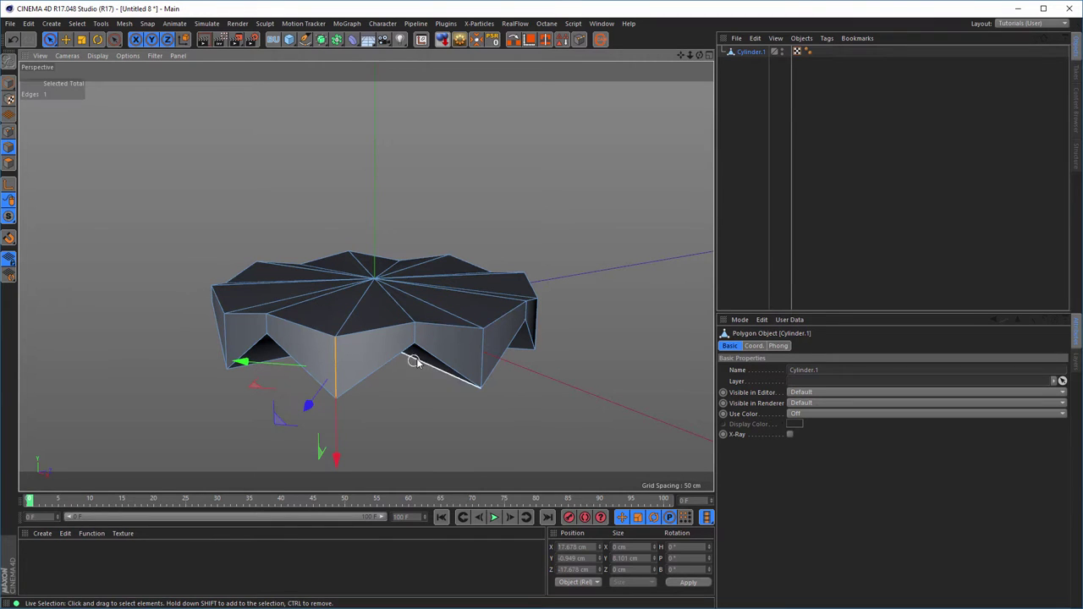
pyautogui.keyDown('shift'); pyautogui.click(482, 356); pyautogui.keyUp('shift')
pyautogui.keyDown('alt'); pyautogui.moveTo(495, 356); pyautogui.dragTo(514, 265); pyautogui.keyUp('alt')
pyautogui.keyDown('shift'); pyautogui.click(525, 327); pyautogui.keyUp('shift')
pyautogui.keyDown('shift'); pyautogui.click(466, 331); pyautogui.keyUp('shift')
pyautogui.keyDown('shift'); pyautogui.click(486, 330); pyautogui.keyUp('shift')
pyautogui.keyDown('shift'); pyautogui.click(433, 326); pyautogui.keyUp('shift')
pyautogui.keyDown('shift'); pyautogui.click(441, 317); pyautogui.keyUp('shift')
pyautogui.keyDown('shift'); pyautogui.click(498, 333); pyautogui.keyUp('shift')
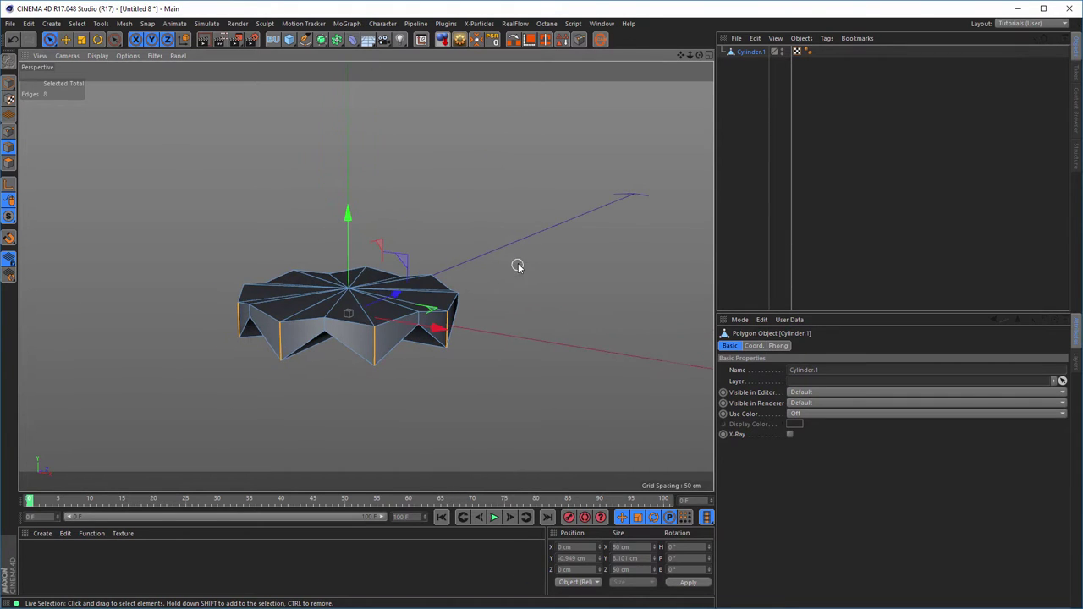
# Dissolve the eight selected edges to merge the side wall into larger faces.
pyautogui.rightClick(516, 265)
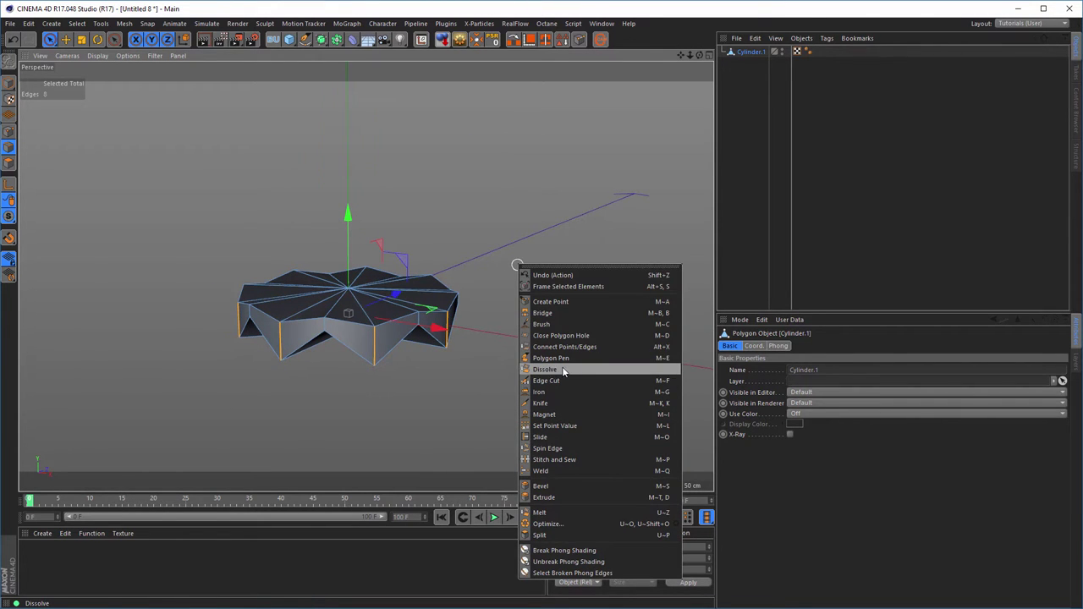
pyautogui.click(563, 370)
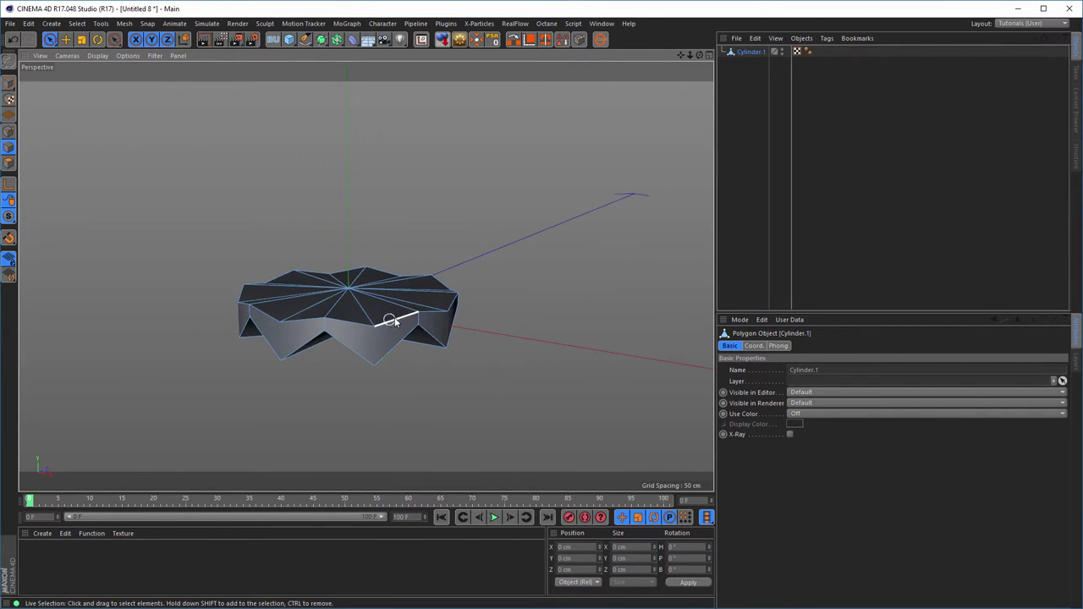
pyautogui.keyDown('alt'); pyautogui.moveTo(394, 321); pyautogui.dragTo(360, 334); pyautogui.keyUp('alt')
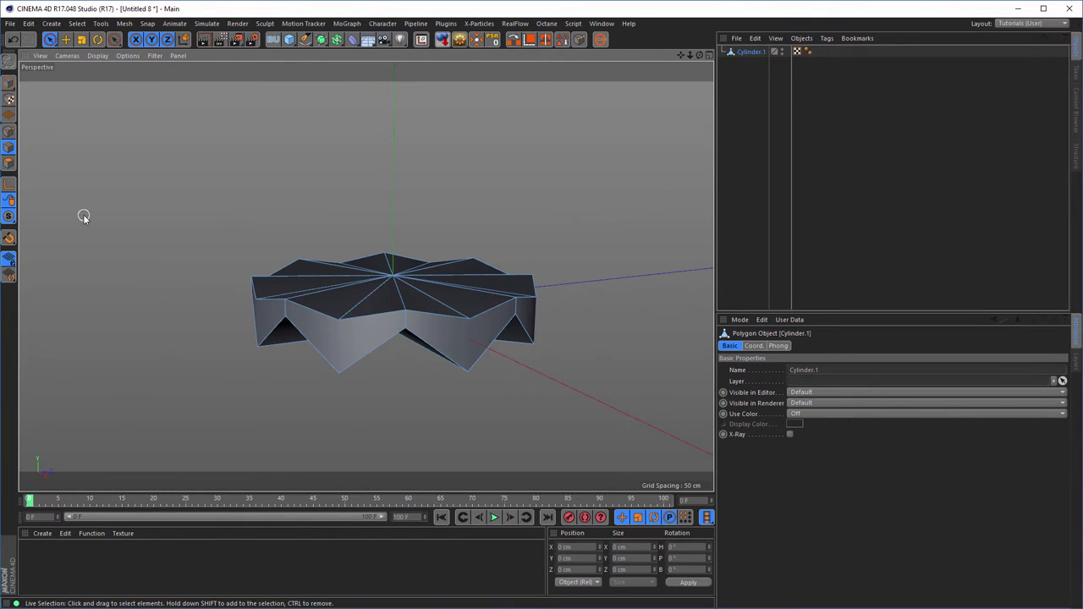
# In Polygon mode, loop-select (U~L) the ring of 16 side polygons.
pyautogui.click(10, 164)
pyautogui.press('u')
pyautogui.press('l')
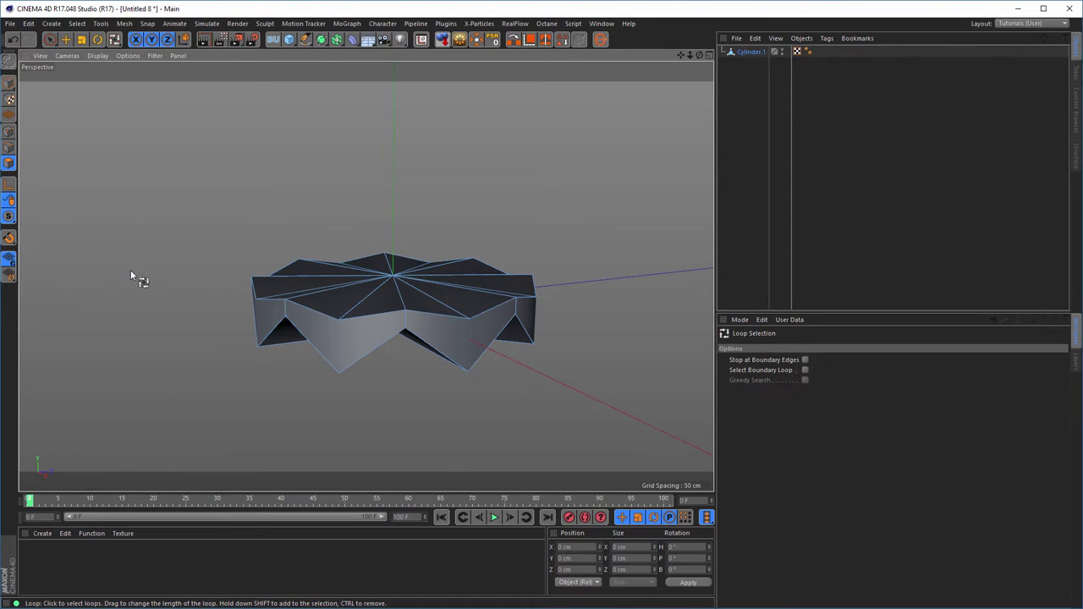
pyautogui.click(286, 314)
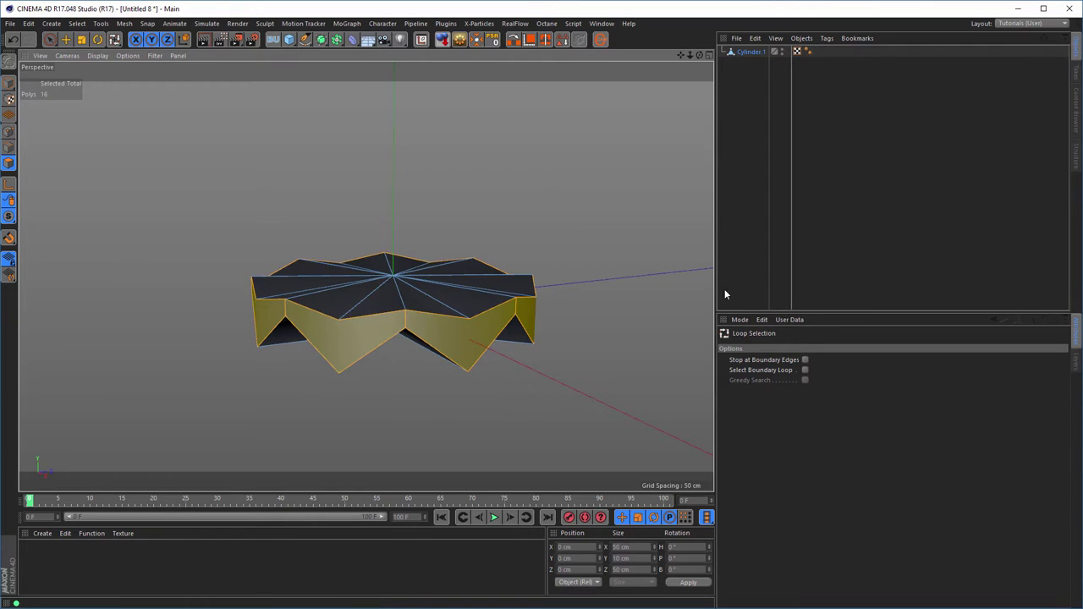
pyautogui.scroll(-2, 426, 316)
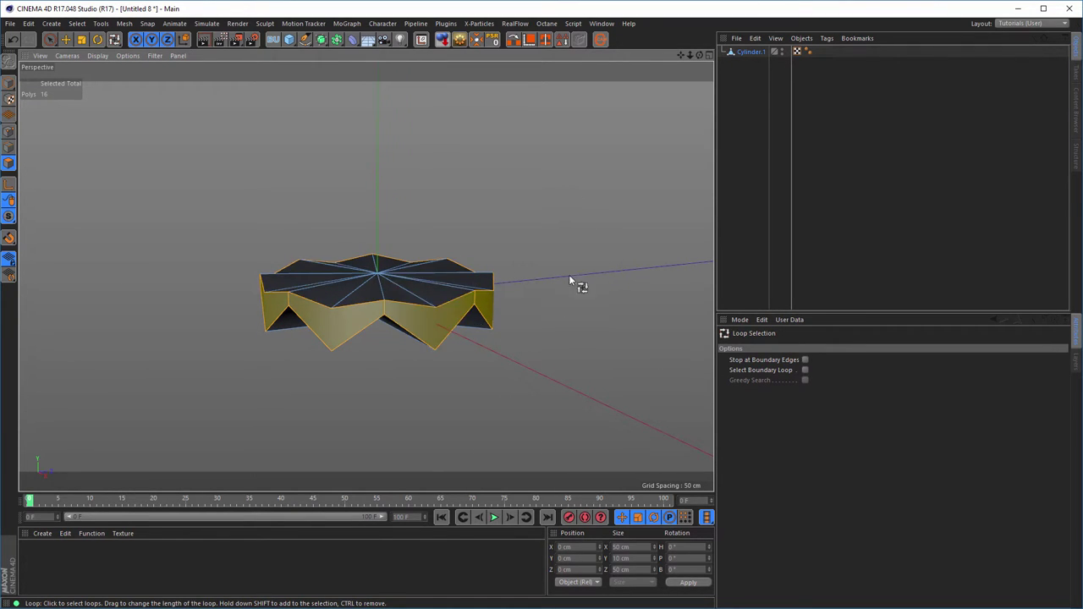
# Store the side polygons as a Polygon Selection tag on Cylinder.1.
pyautogui.click(562, 43)
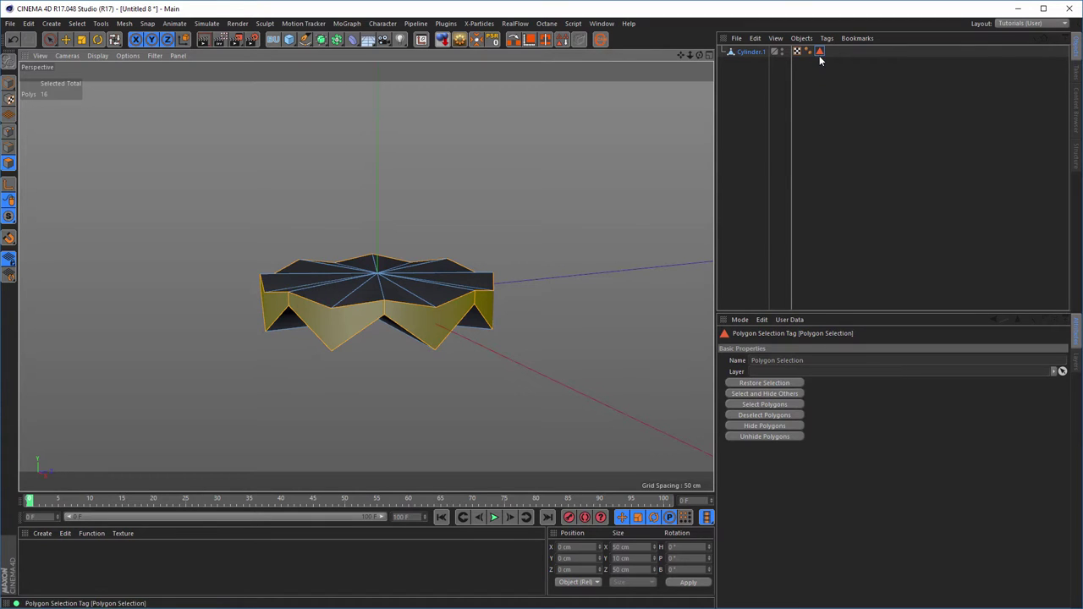
pyautogui.click(77, 23)
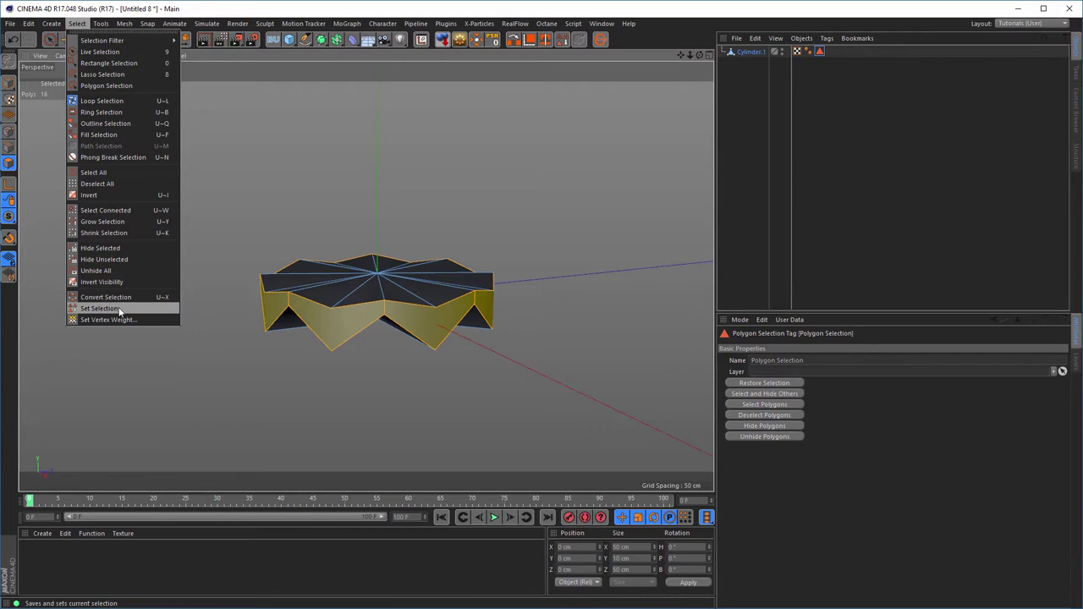
pyautogui.click(673, 17)
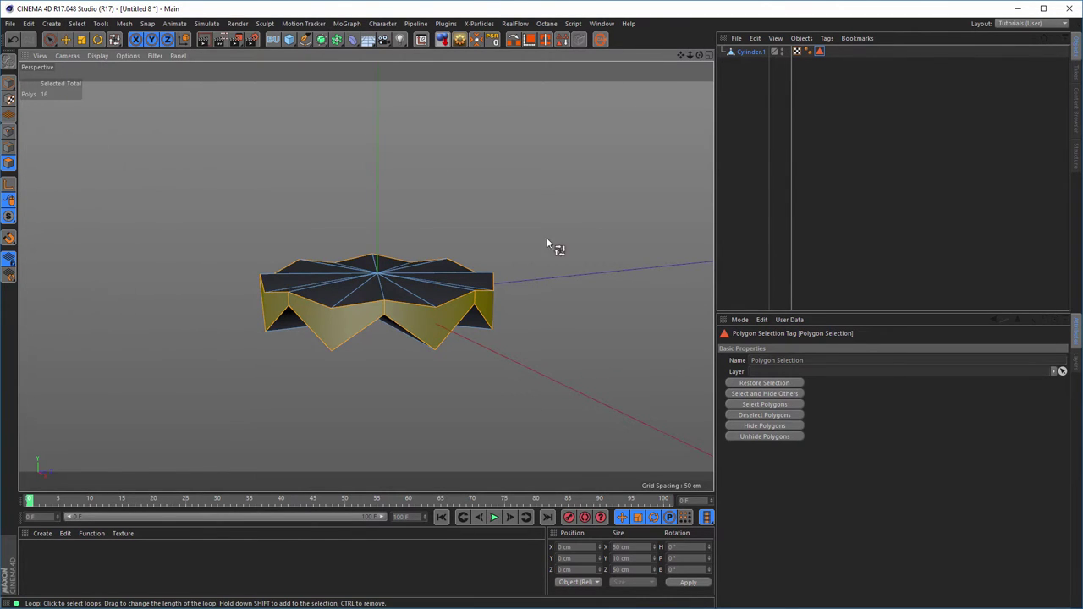
pyautogui.keyDown('alt'); pyautogui.moveTo(417, 297); pyautogui.dragTo(533, 171); pyautogui.keyUp('alt')
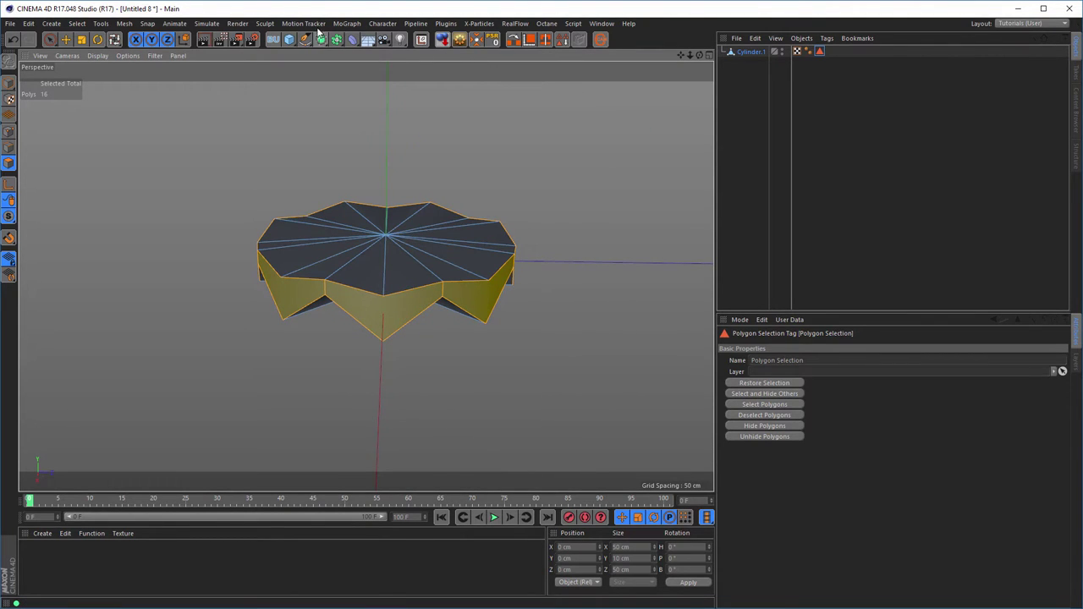
# Open the MoGraph menu to reach MoExtrude.
pyautogui.click(346, 23)
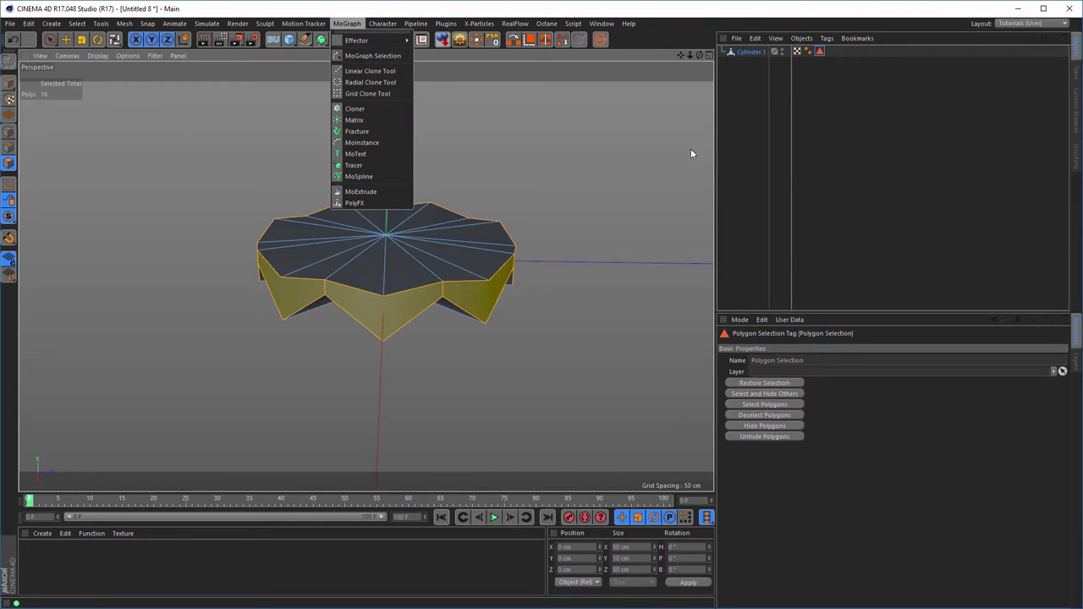
# Add a MoExtrude under Cylinder.1 and limit it to the Polygon Selection tag's polygons.
pyautogui.click(361, 192)
pyautogui.moveTo(459, 215)
pyautogui.keyDown('alt'); pyautogui.mouseDown()
pyautogui.moveTo(496, 217)
pyautogui.moveTo(472, 199)
pyautogui.mouseUp(); pyautogui.keyUp('alt')
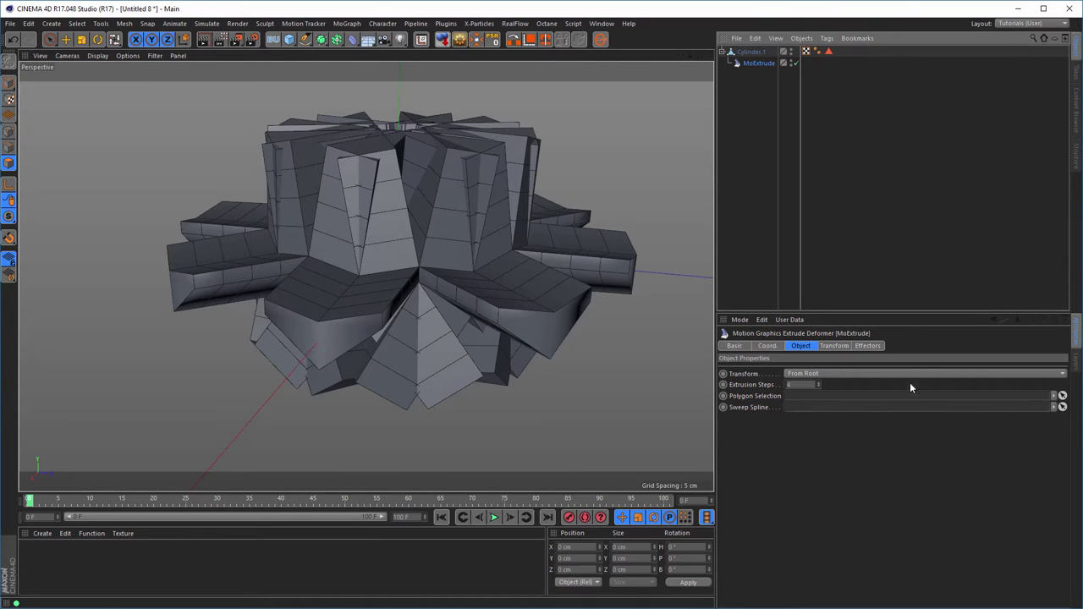
pyautogui.moveTo(828, 96); pyautogui.dragTo(826, 397)
pyautogui.keyDown('alt'); pyautogui.moveTo(524, 269); pyautogui.dragTo(552, 264); pyautogui.keyUp('alt')
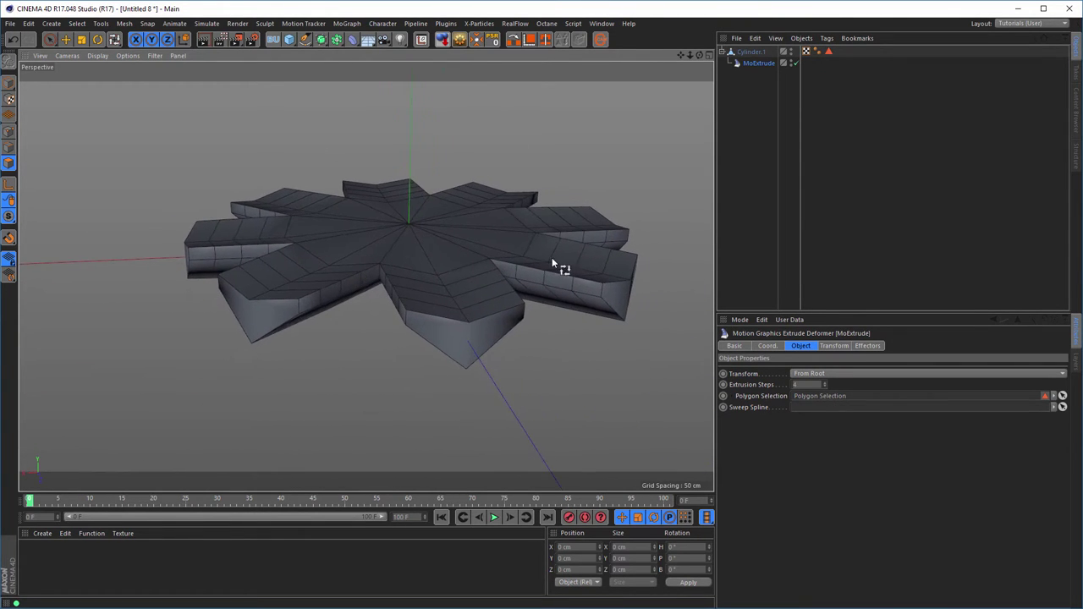
pyautogui.click(761, 64)
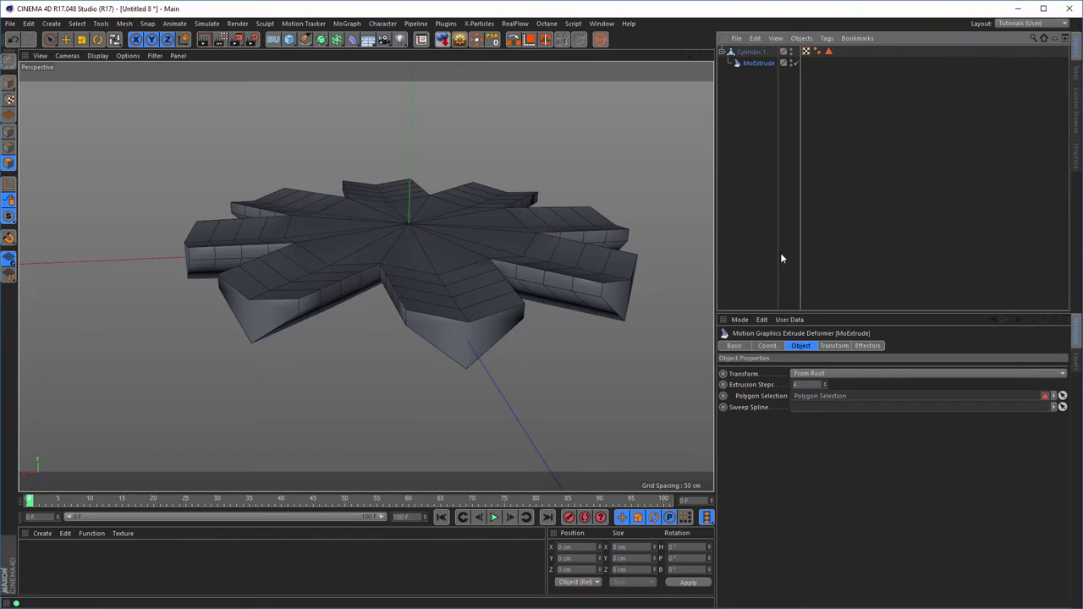
# Give the MoExtrude steps a -6° pitch in its Transform settings so the petals curve.
pyautogui.click(834, 347)
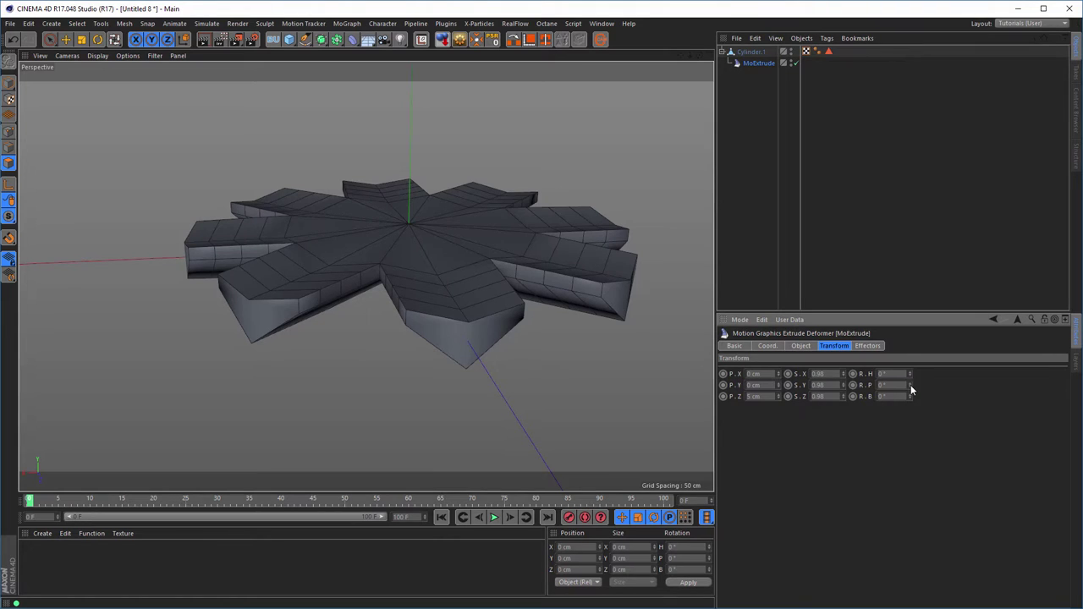
pyautogui.moveTo(910, 385)
pyautogui.mouseDown()
pyautogui.moveTo(929, 385)
pyautogui.moveTo(917, 384)
pyautogui.mouseUp()
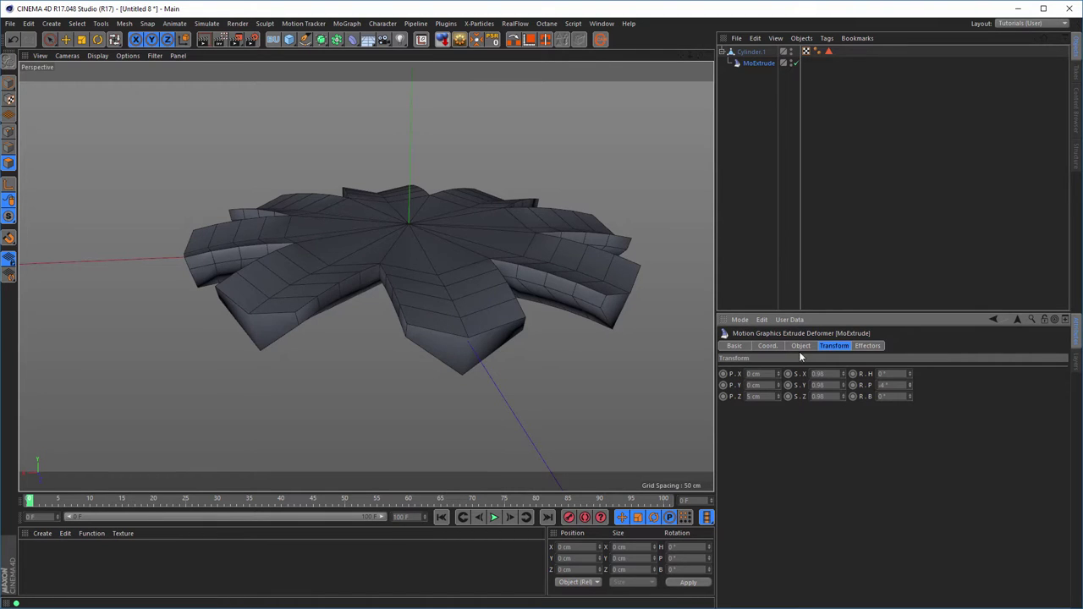
pyautogui.moveTo(486, 254)
pyautogui.keyDown('alt'); pyautogui.mouseDown()
pyautogui.moveTo(542, 275)
pyautogui.moveTo(542, 252)
pyautogui.moveTo(464, 273)
pyautogui.mouseUp(); pyautogui.keyUp('alt')
pyautogui.keyDown('alt'); pyautogui.moveTo(395, 205); pyautogui.dragTo(521, 290); pyautogui.keyUp('alt')
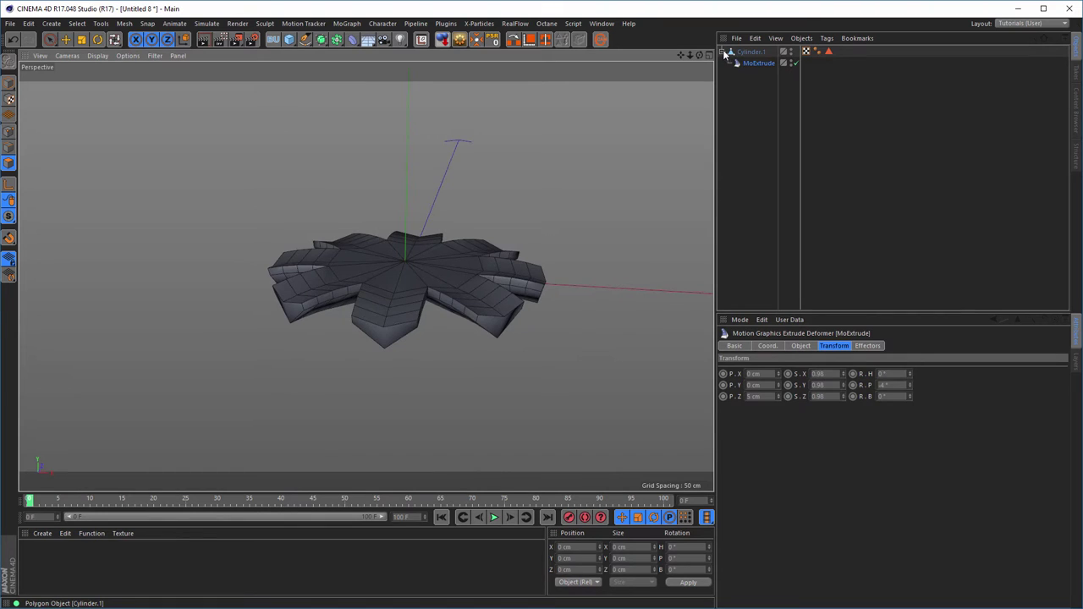
# Select Cylinder.1 as a whole object in Model mode.
pyautogui.click(748, 53)
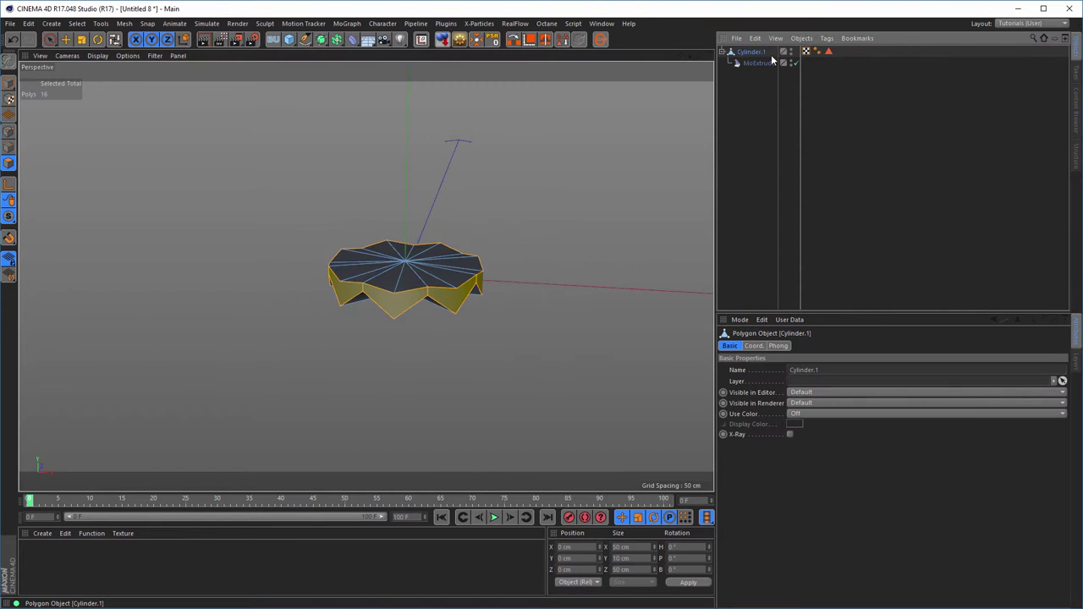
pyautogui.press('u')
pyautogui.press('l')
pyautogui.scroll(3, 467, 222)
pyautogui.scroll(-1, 477, 223)
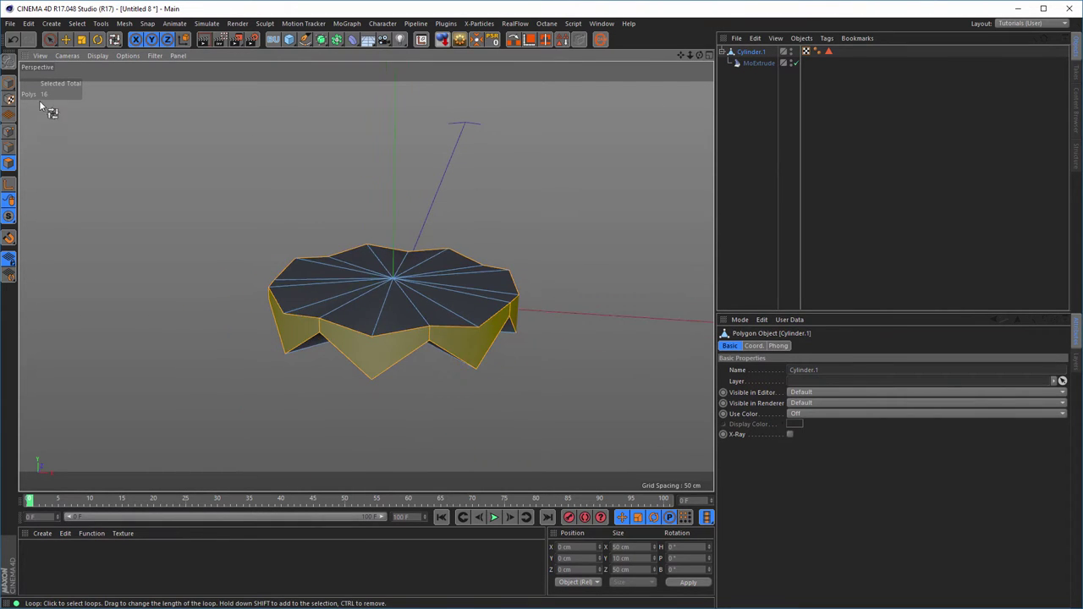
pyautogui.click(9, 83)
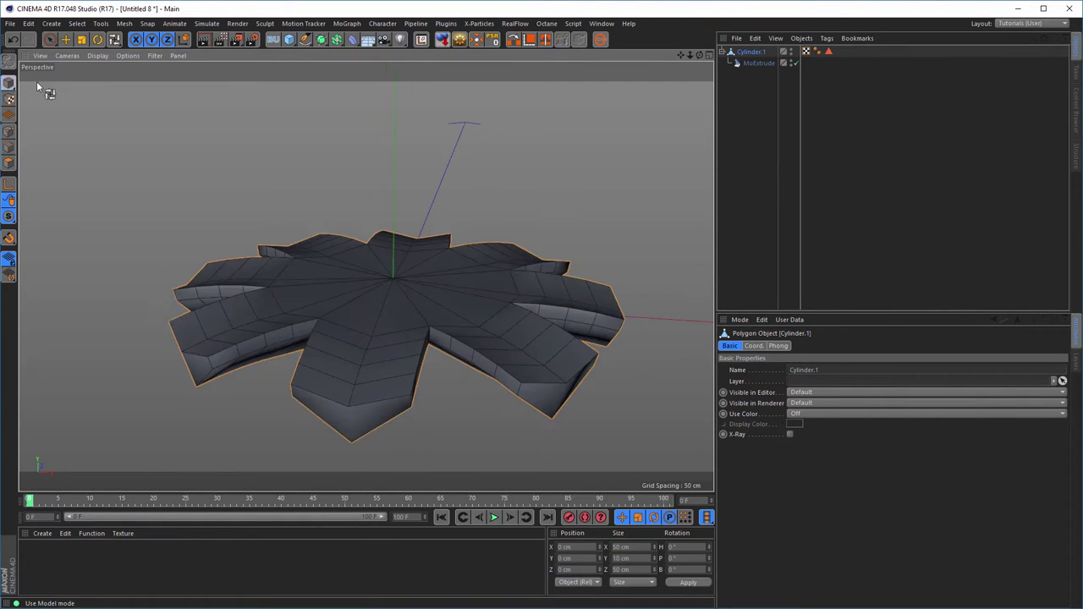
pyautogui.click(750, 53)
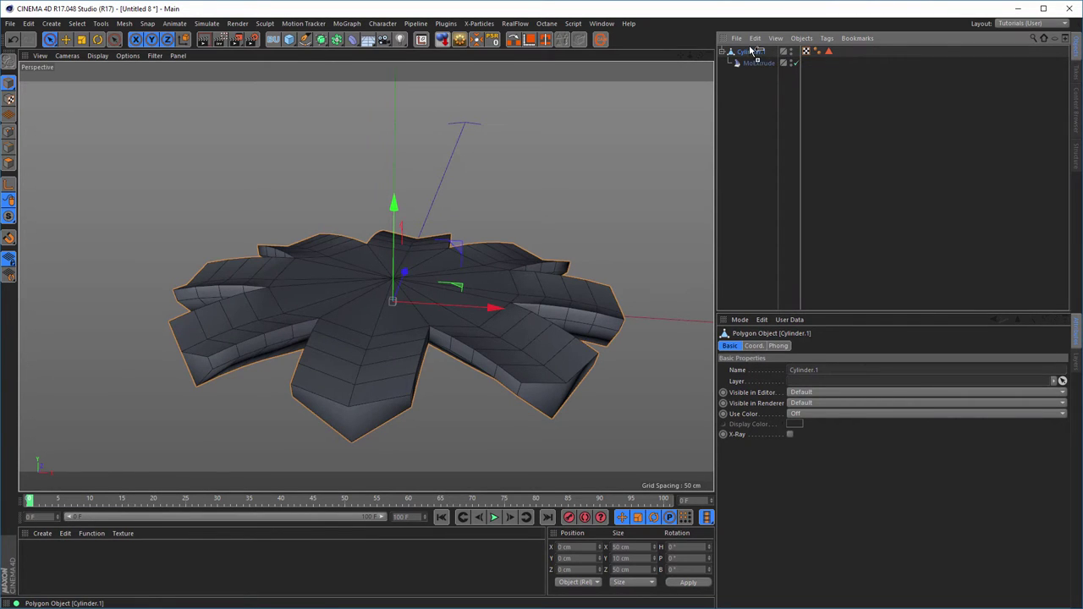
# Duplicate the cylinder, raise the copy 10 cm and turn it 23° in heading.
pyautogui.hotkey('ctrl', 'c')
pyautogui.hotkey('ctrl', 'v')
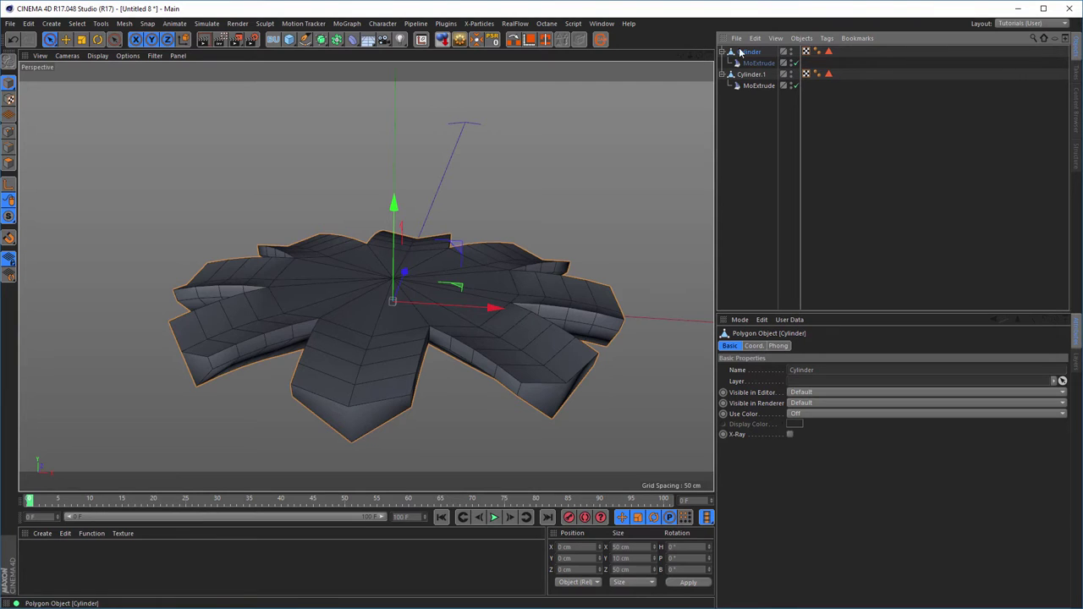
pyautogui.moveTo(394, 205); pyautogui.dragTo(394, 156)
pyautogui.keyDown('alt'); pyautogui.moveTo(461, 269); pyautogui.dragTo(505, 256); pyautogui.keyUp('alt')
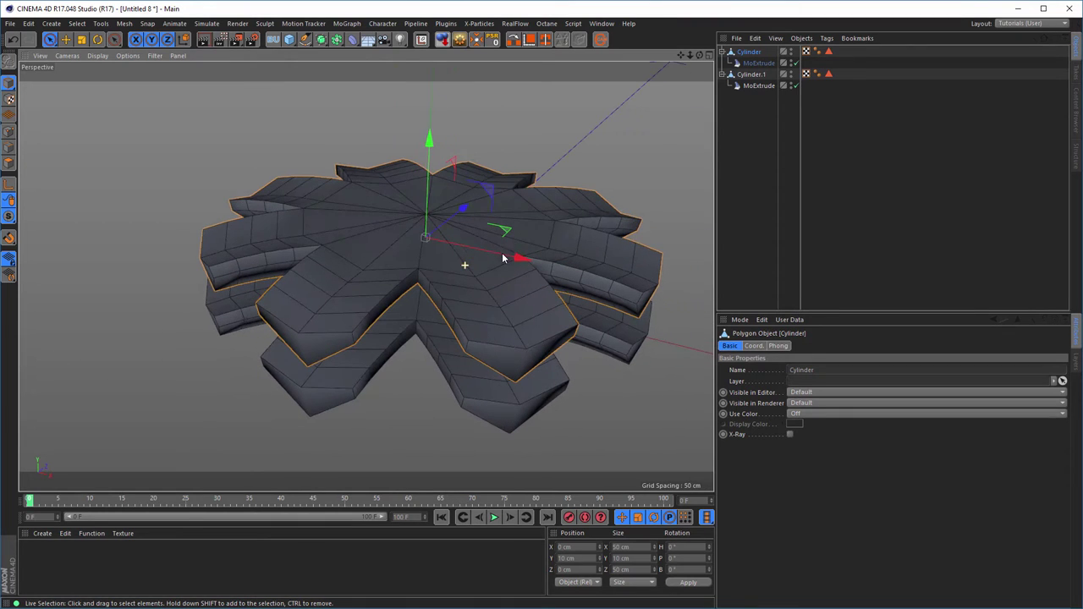
pyautogui.press('r')
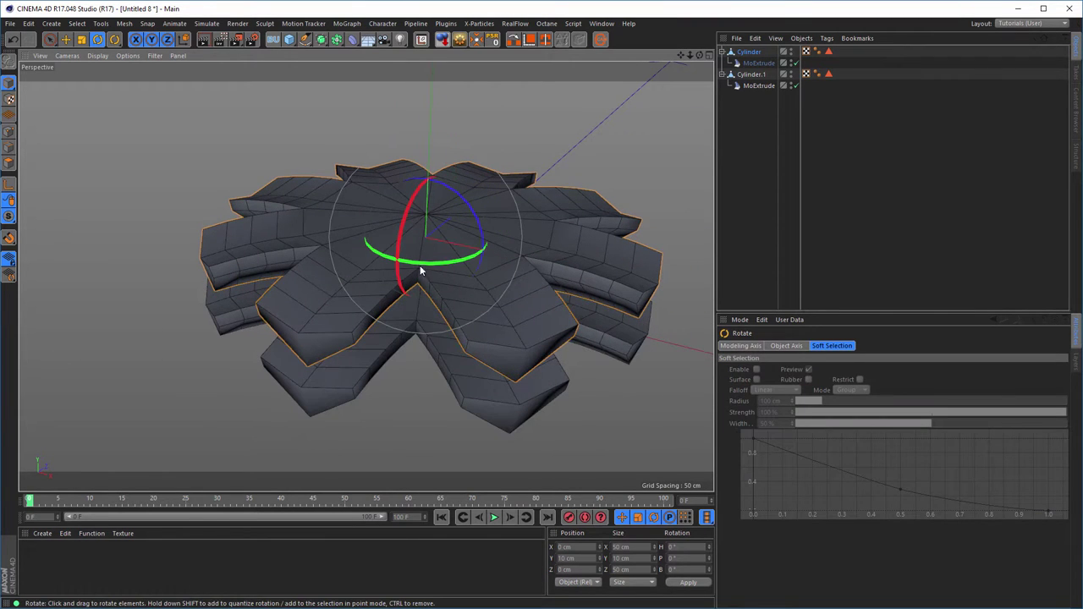
pyautogui.moveTo(423, 269); pyautogui.dragTo(486, 311)
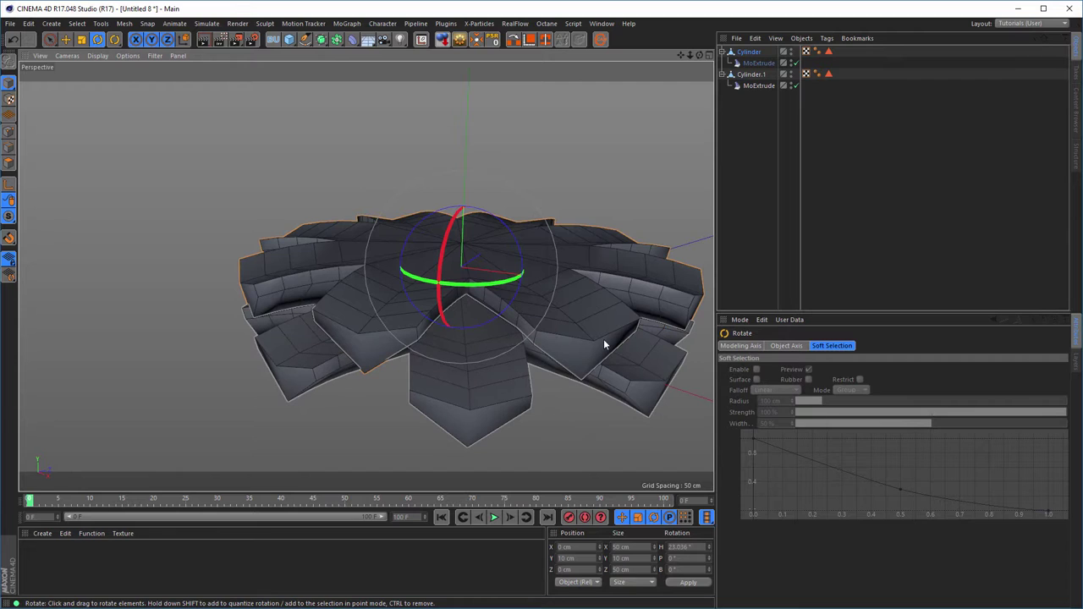
# Change Cylinder.1's MoExtrude Z offset from 5 cm to 4 cm and orbit to compare the petal rings.
pyautogui.click(751, 86)
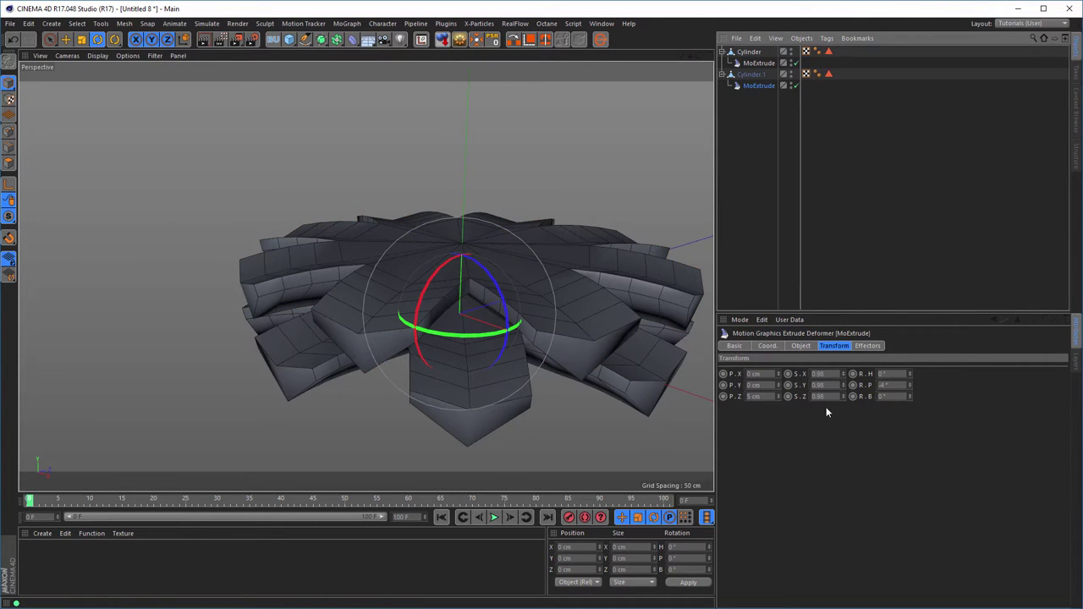
pyautogui.click(778, 397)
pyautogui.click(778, 398)
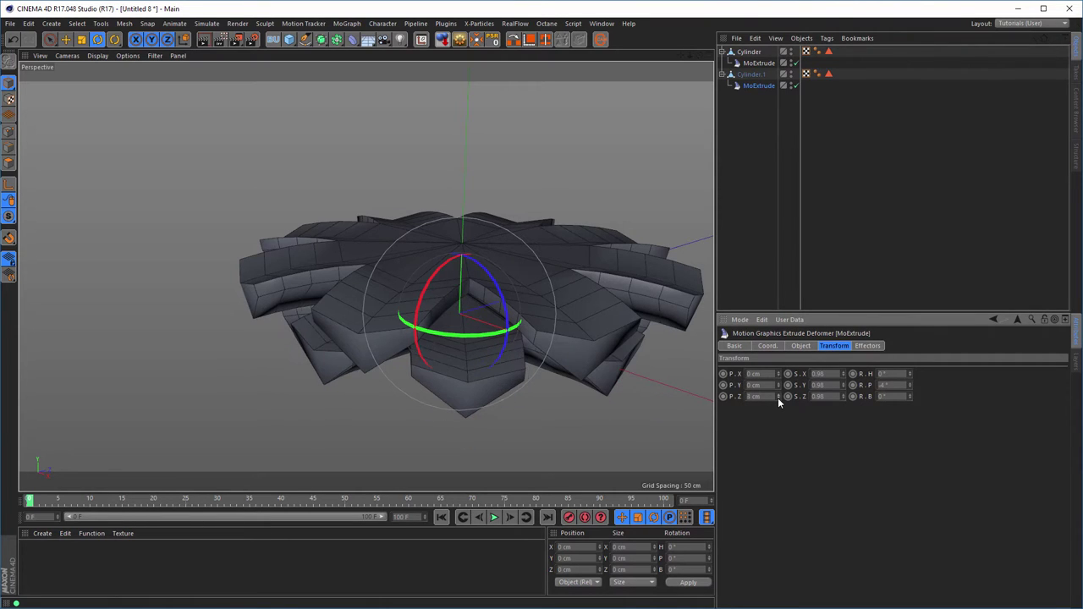
pyautogui.click(777, 394)
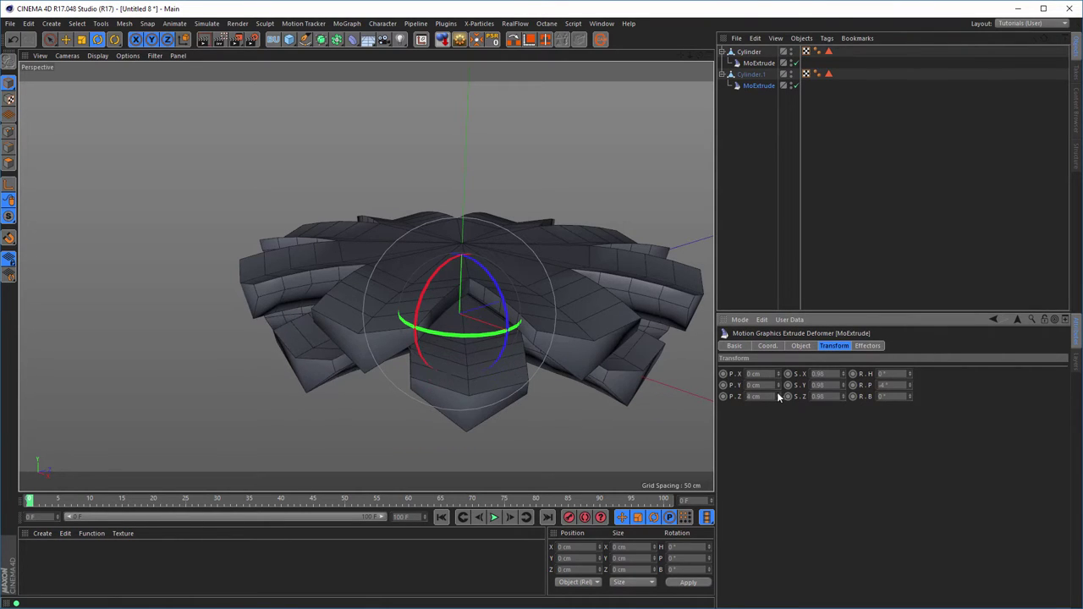
pyautogui.keyDown('alt'); pyautogui.moveTo(430, 302); pyautogui.dragTo(370, 278); pyautogui.keyUp('alt')
pyautogui.moveTo(481, 222)
pyautogui.keyDown('alt'); pyautogui.mouseDown()
pyautogui.moveTo(501, 233)
pyautogui.moveTo(477, 225)
pyautogui.mouseUp(); pyautogui.keyUp('alt')
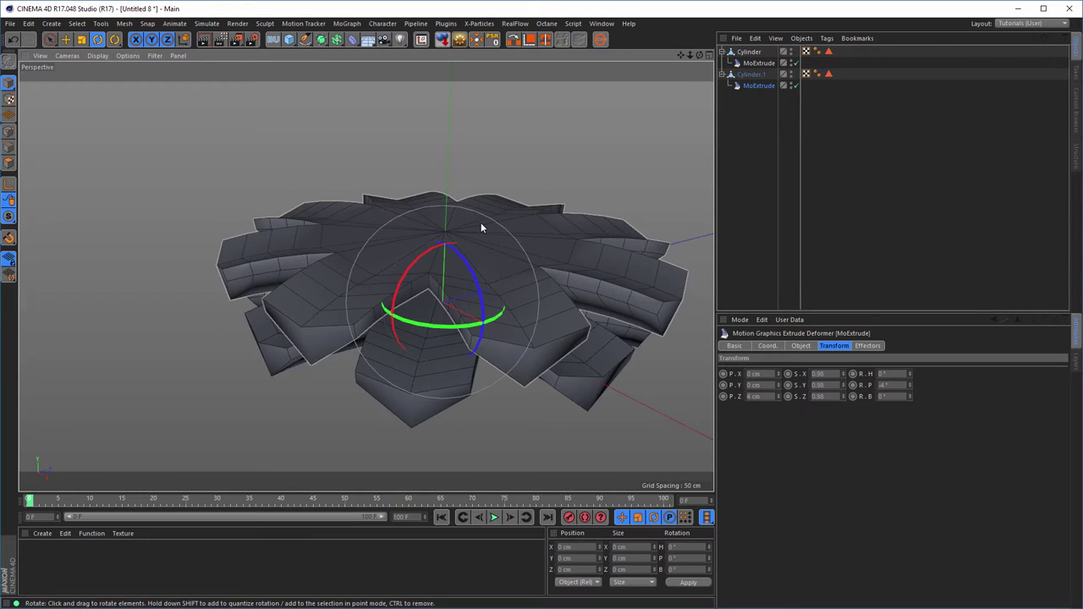
pyautogui.click(752, 53)
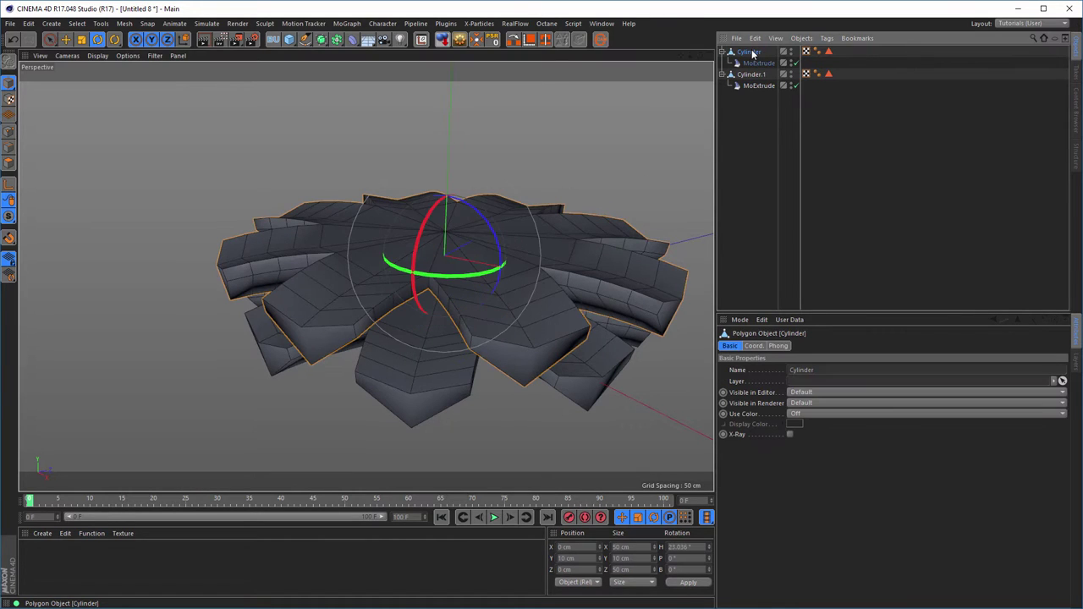
# Duplicate the Cylinder, lift the copy to Y 20 cm and tilt its MoExtrude segments about 2° pitch.
pyautogui.moveTo(752, 53); pyautogui.dragTo(749, 51)
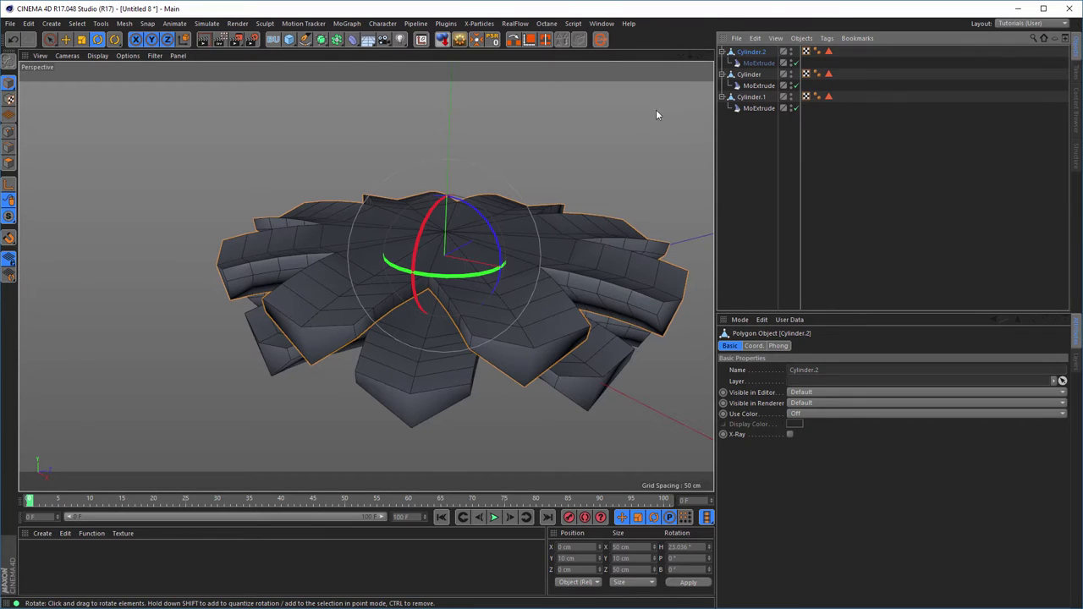
pyautogui.press('e')
pyautogui.moveTo(449, 158); pyautogui.dragTo(451, 107)
pyautogui.keyDown('alt'); pyautogui.moveTo(398, 216); pyautogui.dragTo(587, 154); pyautogui.keyUp('alt')
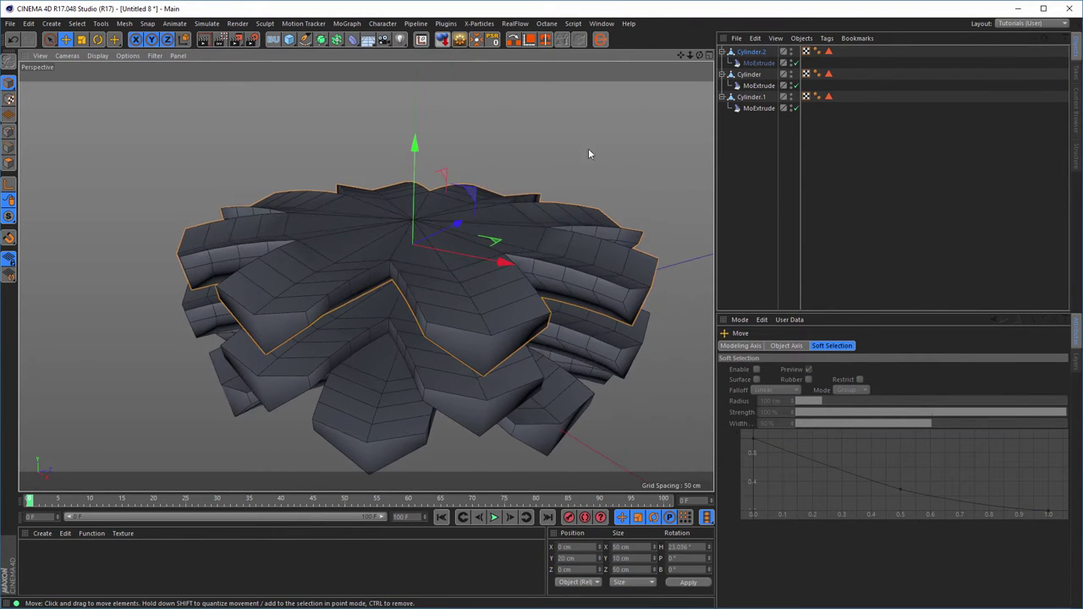
pyautogui.click(758, 63)
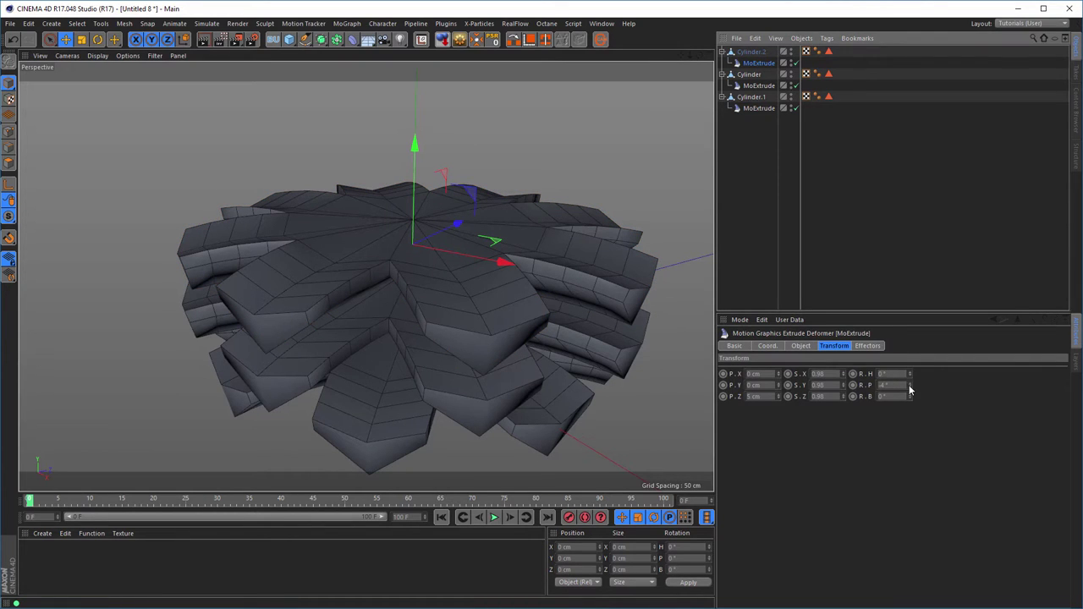
pyautogui.moveTo(911, 386); pyautogui.dragTo(911, 386)
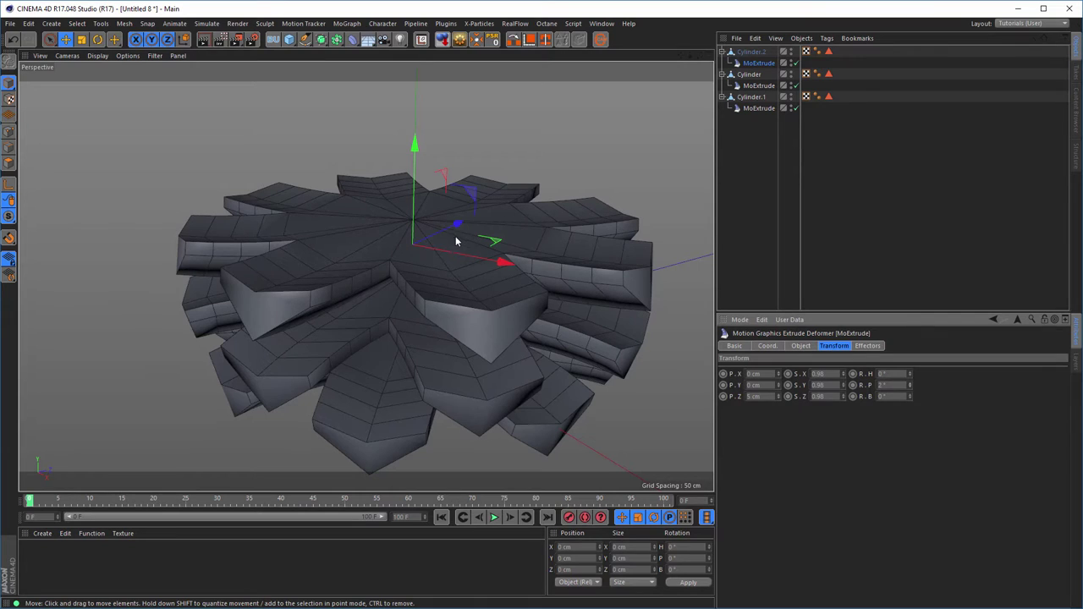
# Turn Cylinder.2 about 20° in heading to offset its petals.
pyautogui.keyDown('alt'); pyautogui.moveTo(459, 242); pyautogui.dragTo(409, 318); pyautogui.keyUp('alt')
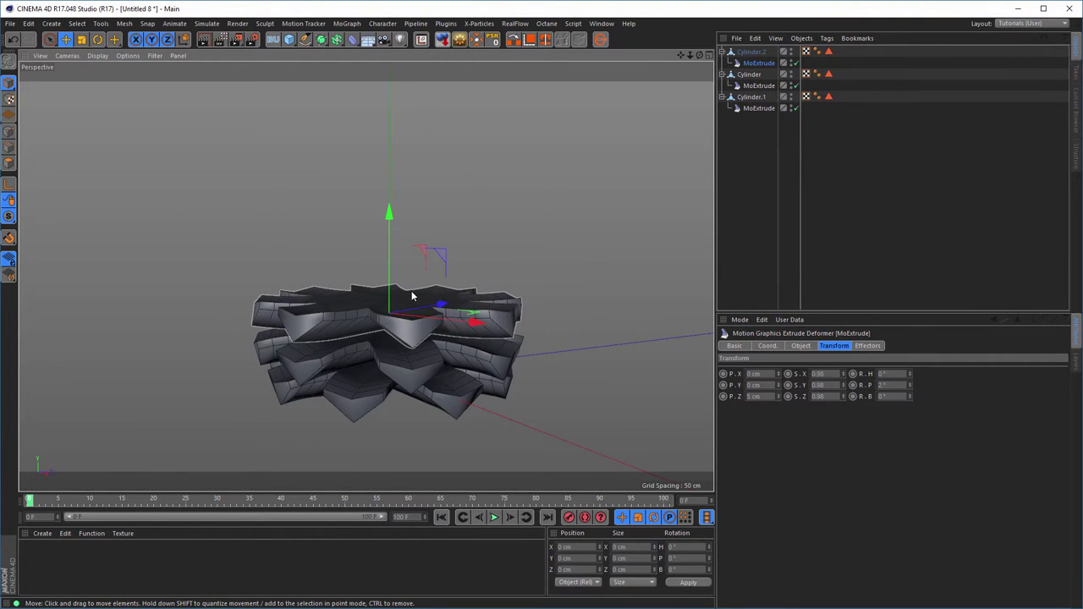
pyautogui.press('r')
pyautogui.moveTo(386, 322); pyautogui.dragTo(413, 322)
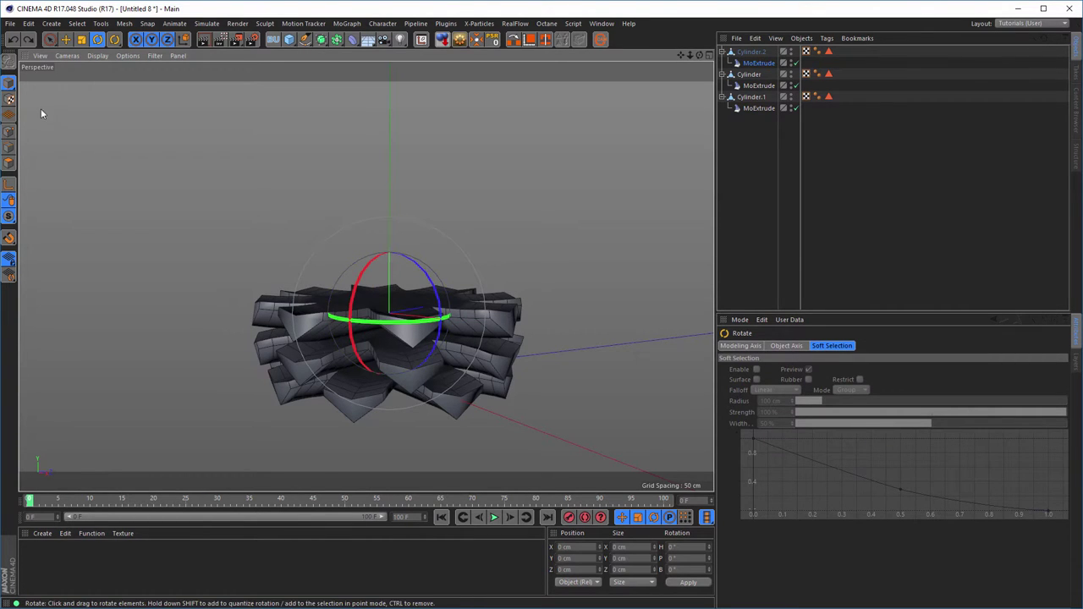
pyautogui.click(50, 39)
pyautogui.click(751, 52)
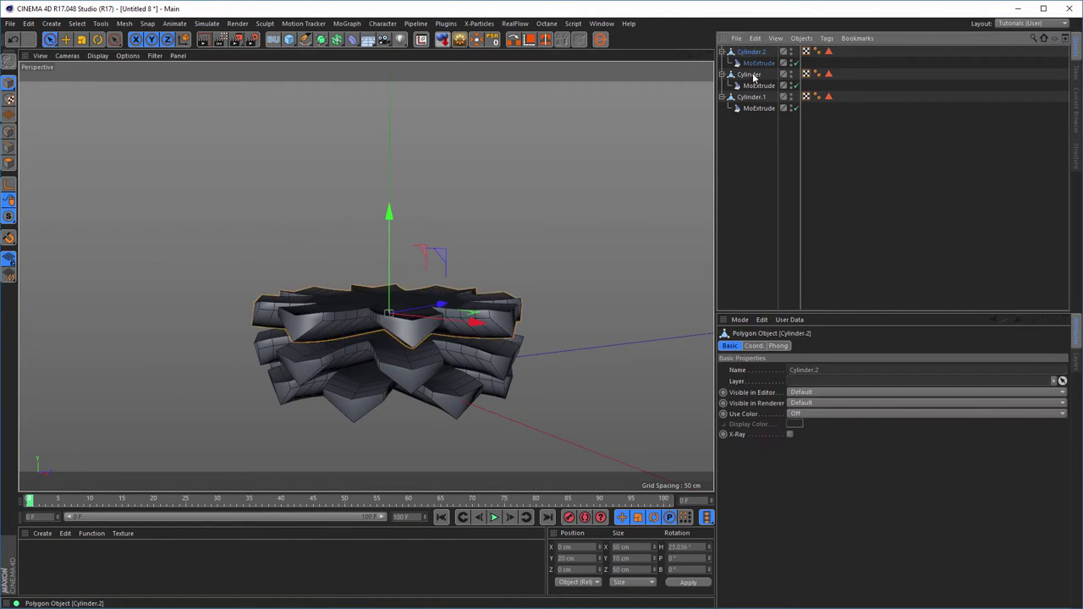
pyautogui.press('r')
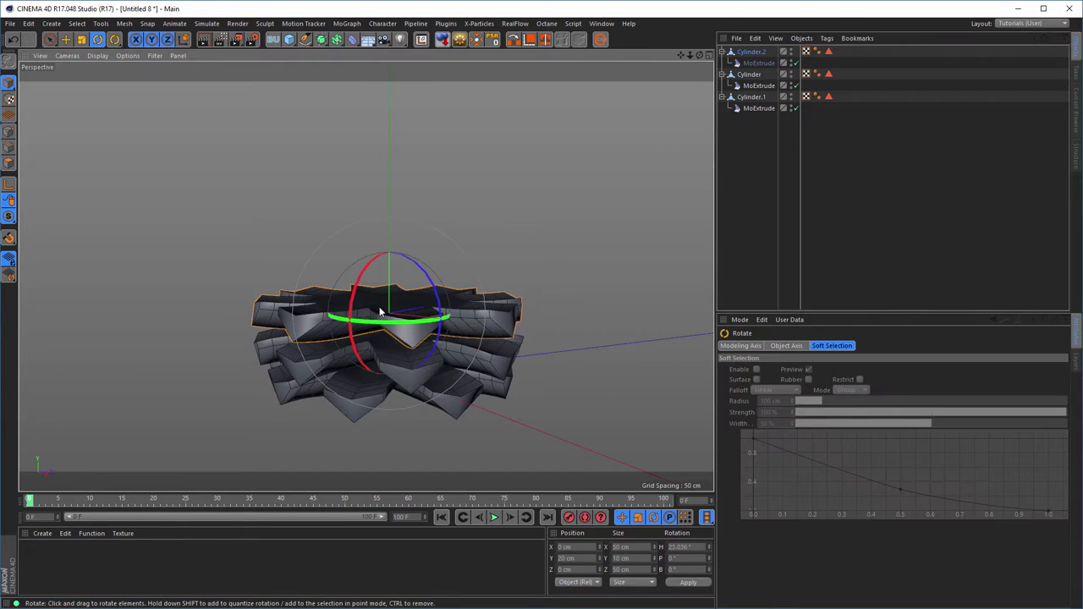
pyautogui.moveTo(400, 320); pyautogui.dragTo(436, 270)
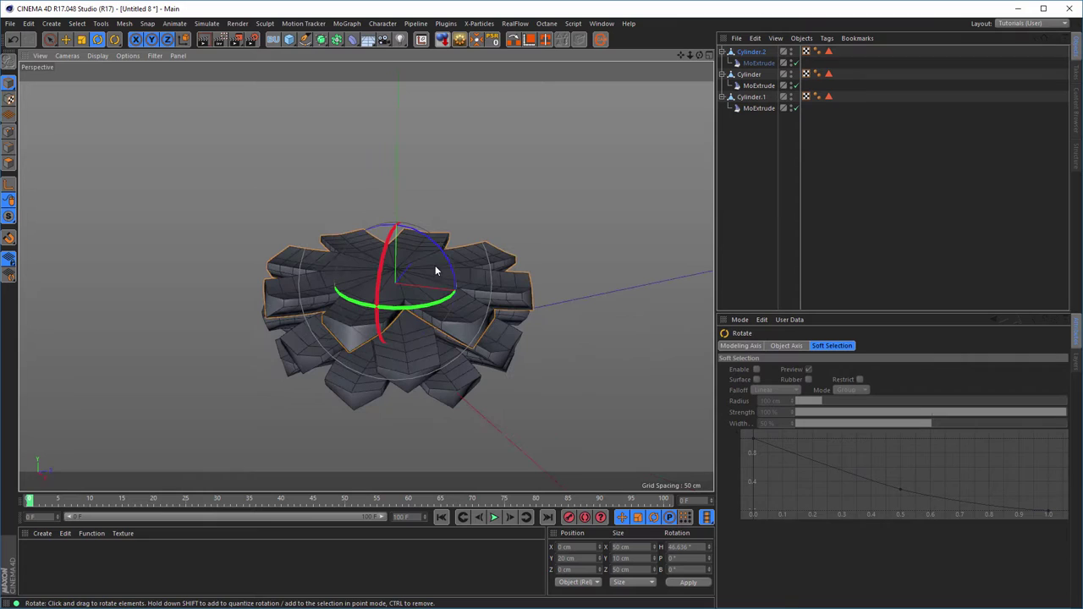
# Collapse the three cylinder rings, select them all and group them under a Null with Alt+G.
pyautogui.click(722, 51)
pyautogui.click(721, 63)
pyautogui.click(721, 74)
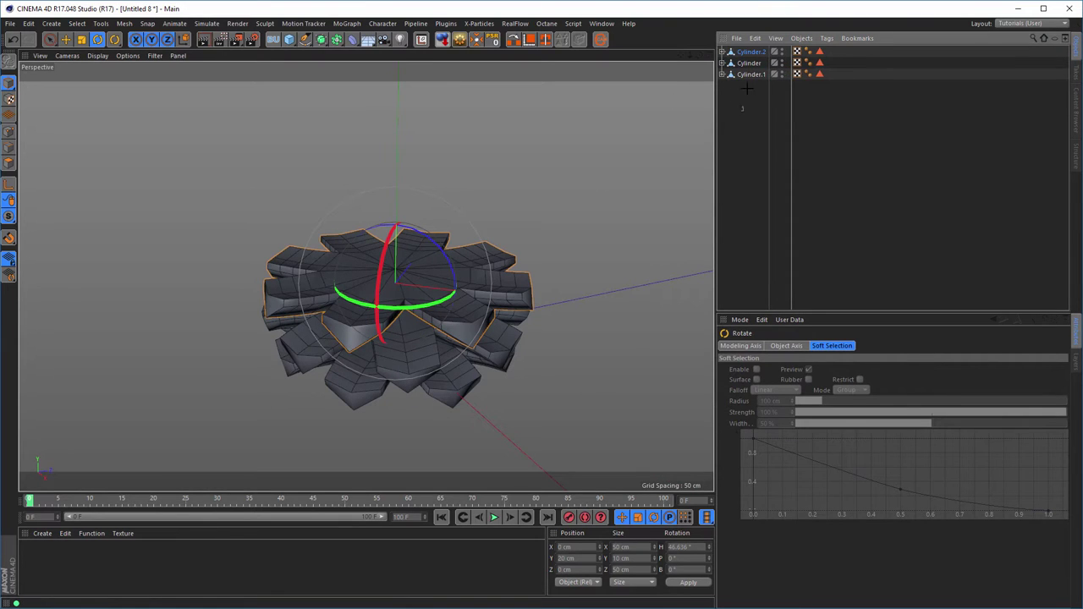
pyautogui.hotkey('ctrl', 'a')
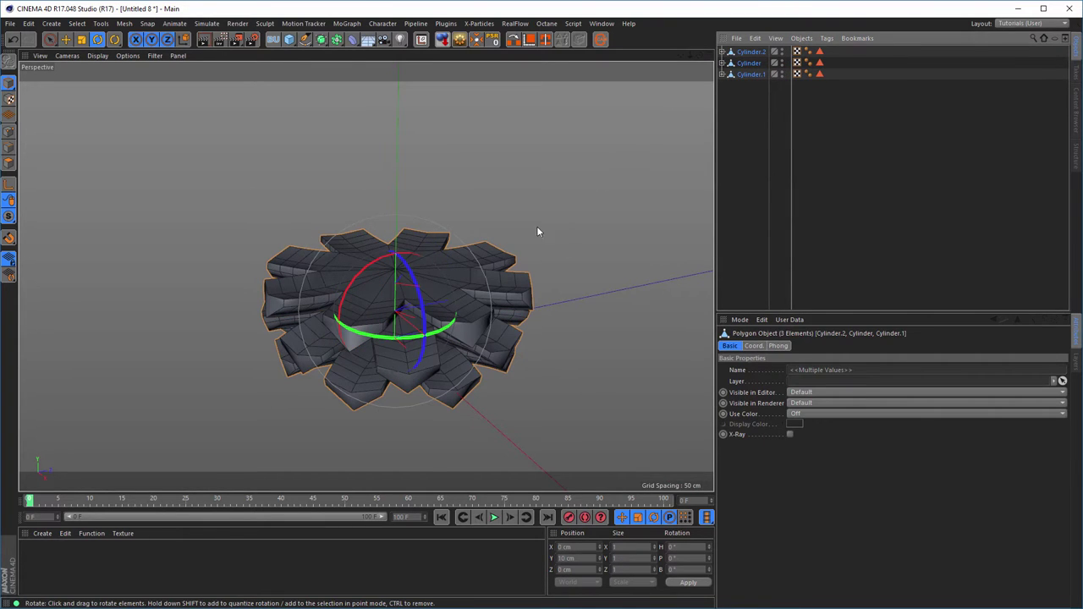
pyautogui.hotkey('alt', 'g')
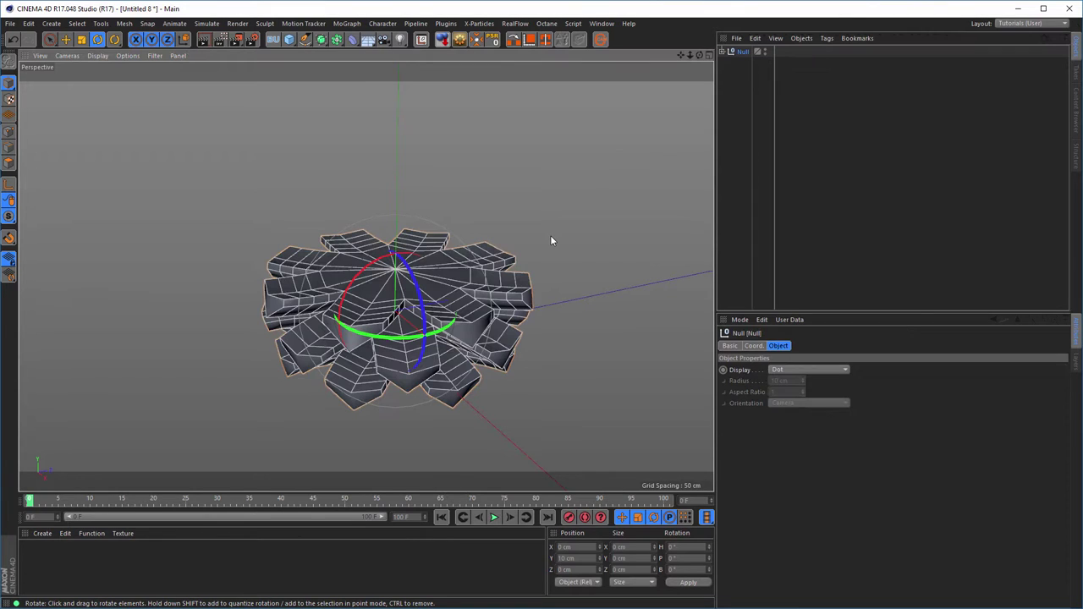
pyautogui.click(742, 51)
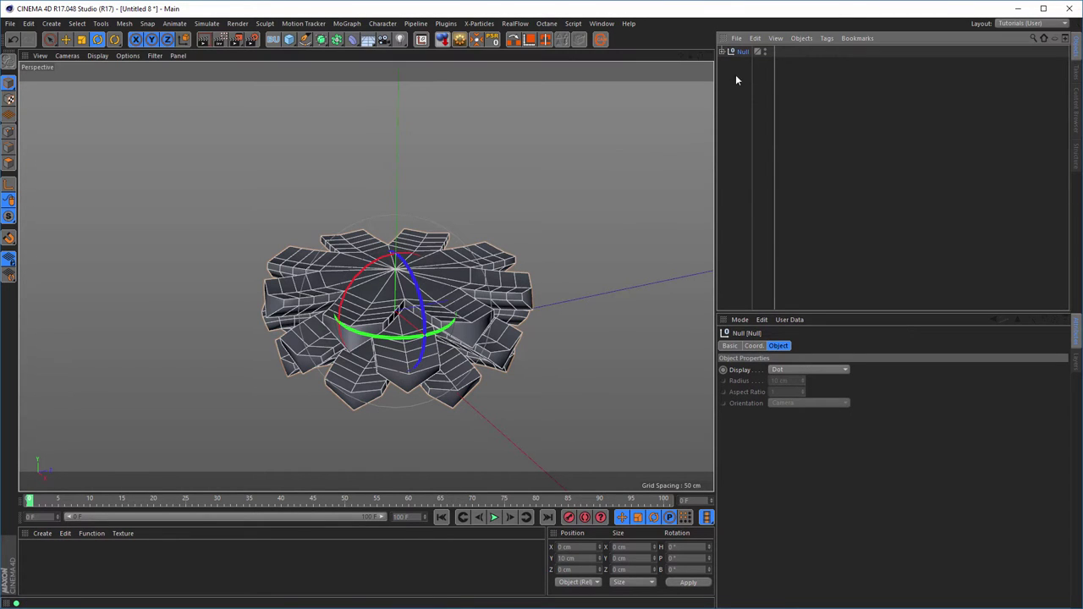
pyautogui.keyDown('alt'); pyautogui.click(322, 40); pyautogui.keyUp('alt')
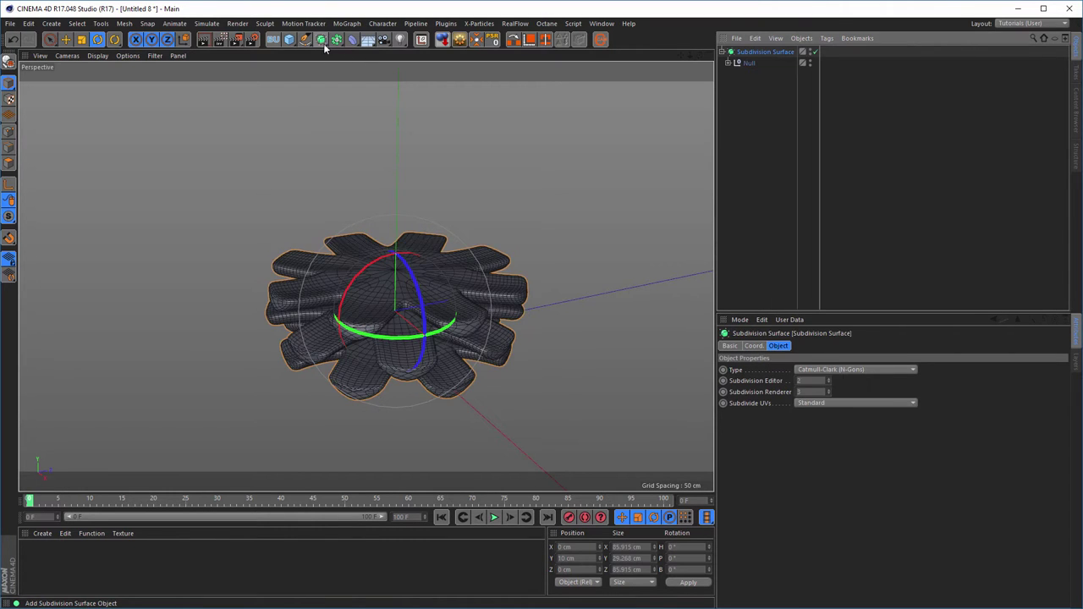
pyautogui.keyDown('alt'); pyautogui.moveTo(416, 266); pyautogui.dragTo(431, 304); pyautogui.keyUp('alt')
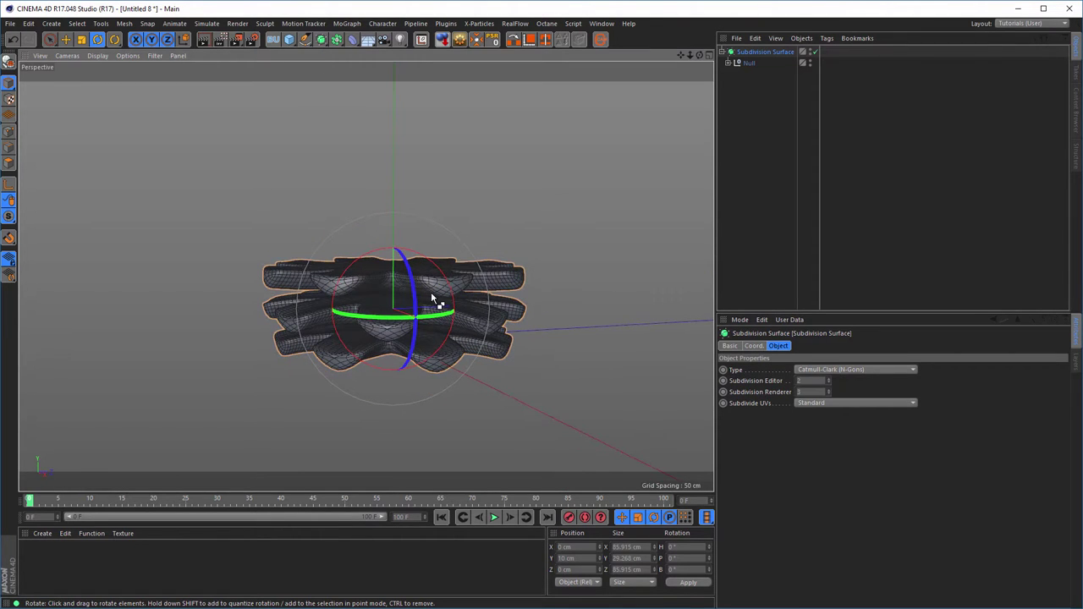
pyautogui.hotkey('ctrl', 'r')
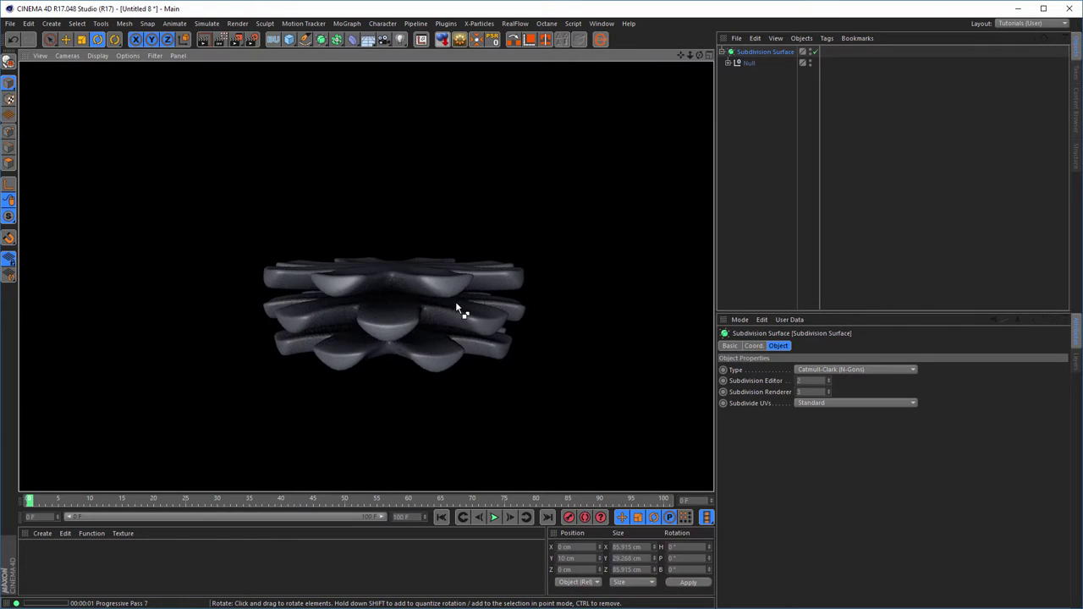
pyautogui.moveTo(412, 300); pyautogui.dragTo(410, 266)
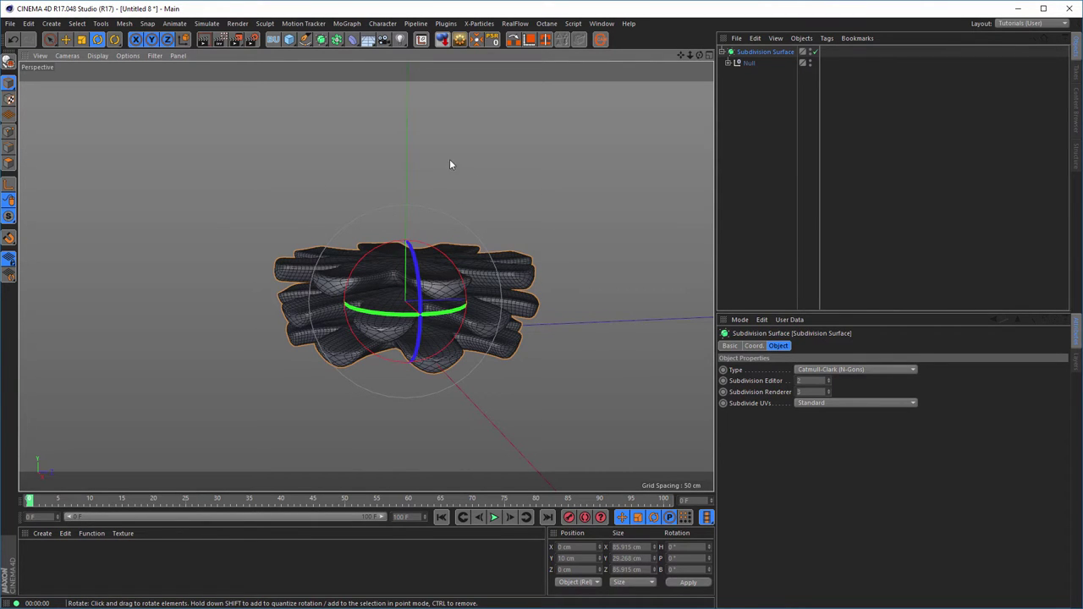
pyautogui.keyDown('alt'); pyautogui.moveTo(440, 286); pyautogui.dragTo(484, 250); pyautogui.keyUp('alt')
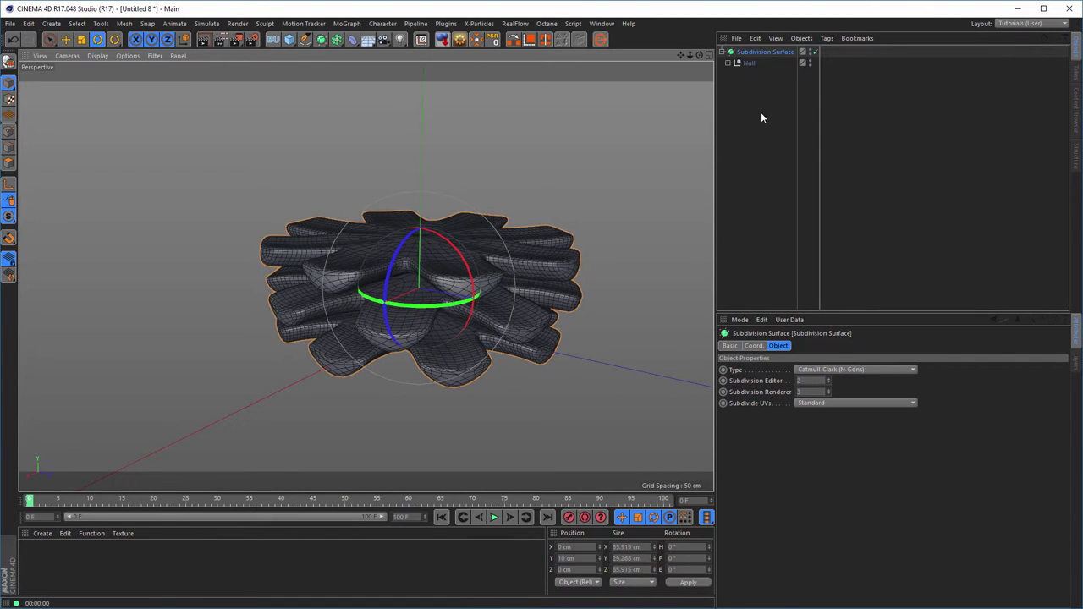
# Disable the Subdivision Surface, then try different heading and bank rotations on Cylinder.2's MoExtrude.
pyautogui.click(727, 63)
pyautogui.click(814, 52)
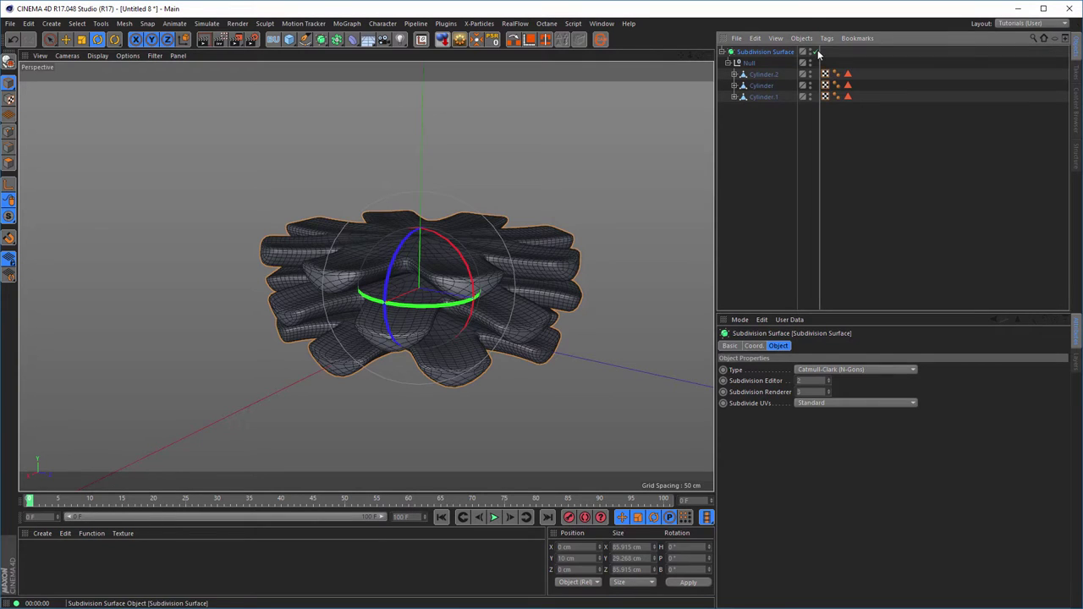
pyautogui.click(733, 74)
pyautogui.click(759, 87)
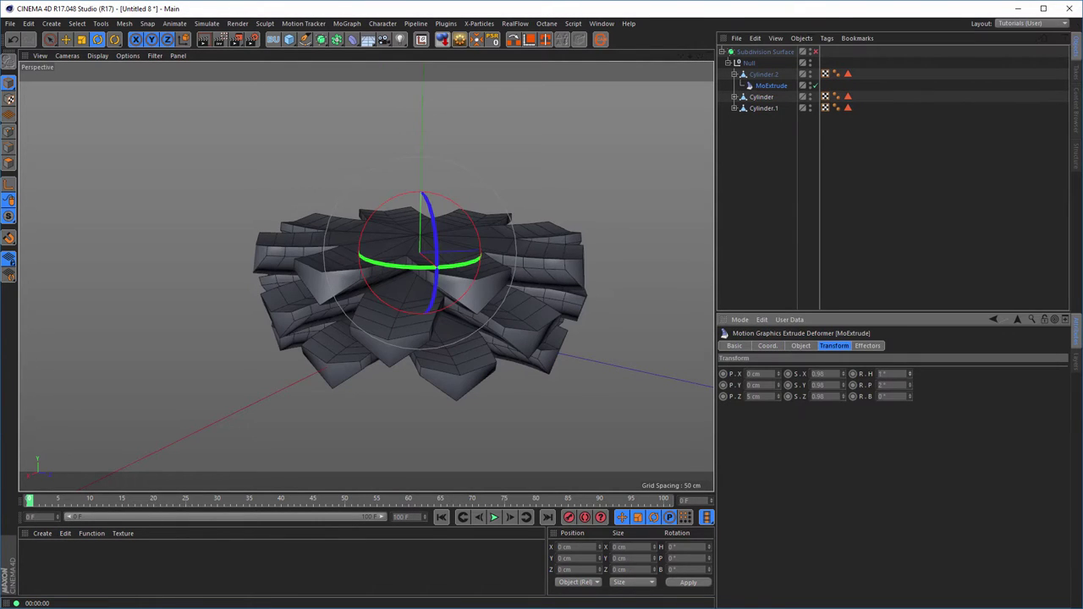
pyautogui.moveTo(909, 385); pyautogui.dragTo(910, 396)
pyautogui.moveTo(909, 396); pyautogui.dragTo(911, 397)
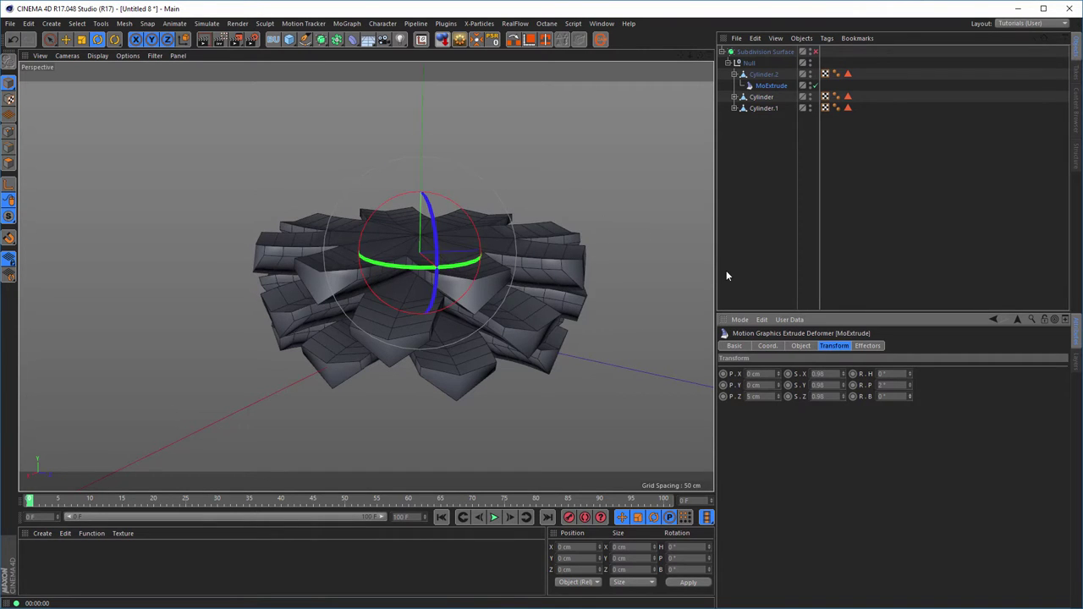
# Delete the Subdivision Surface and Null, then close the Untitled 8 project with Ctrl+F4.
pyautogui.click(727, 62)
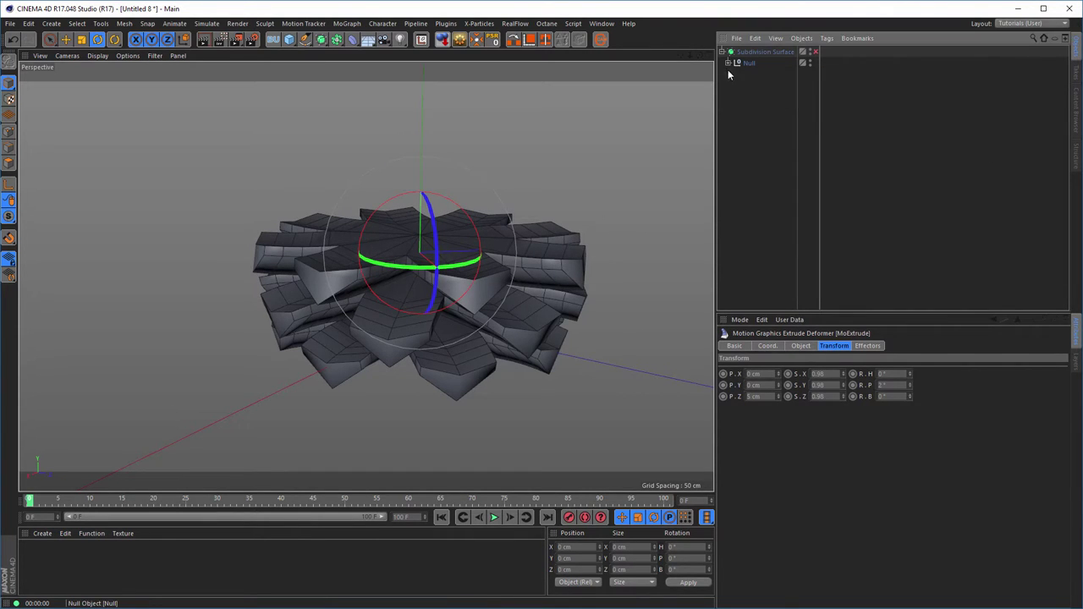
pyautogui.moveTo(740, 98); pyautogui.dragTo(783, 50)
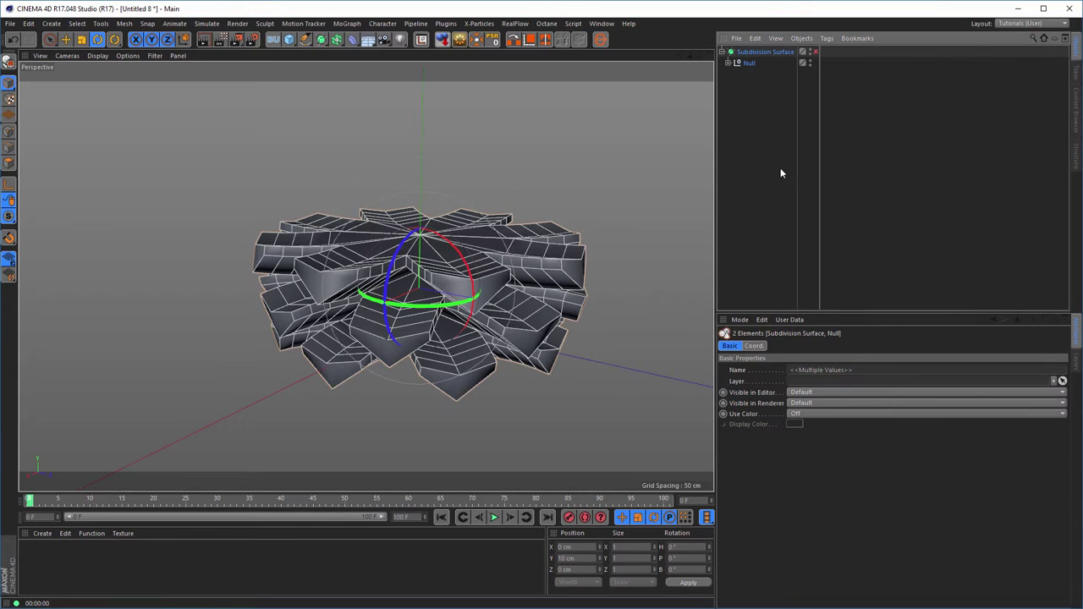
pyautogui.press('Delete')
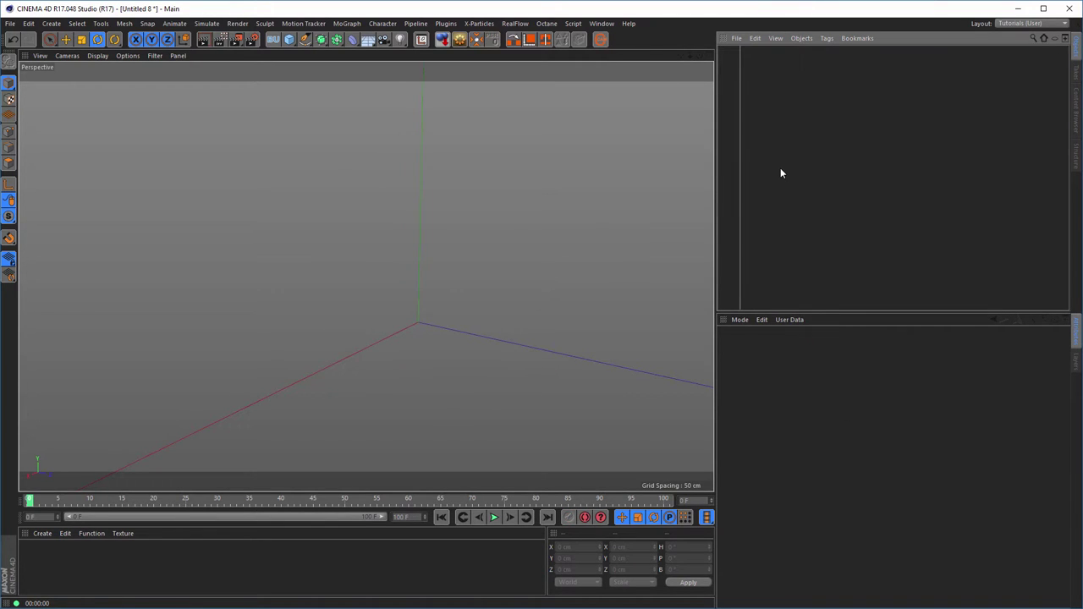
pyautogui.keyDown('alt'); pyautogui.moveTo(403, 295); pyautogui.dragTo(370, 329); pyautogui.keyUp('alt')
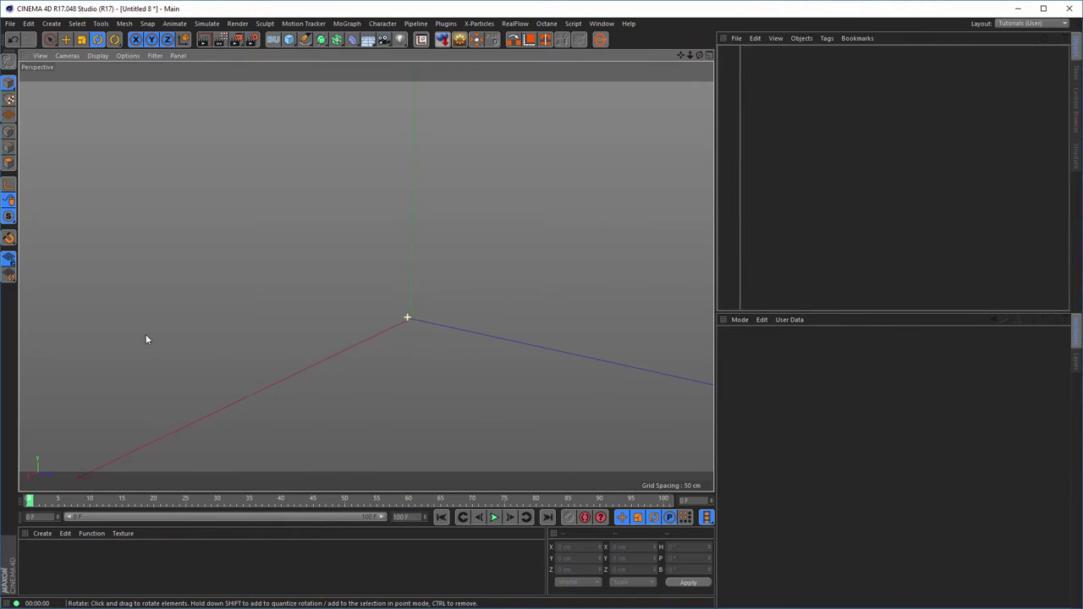
pyautogui.hotkey('ctrl', 'F4')
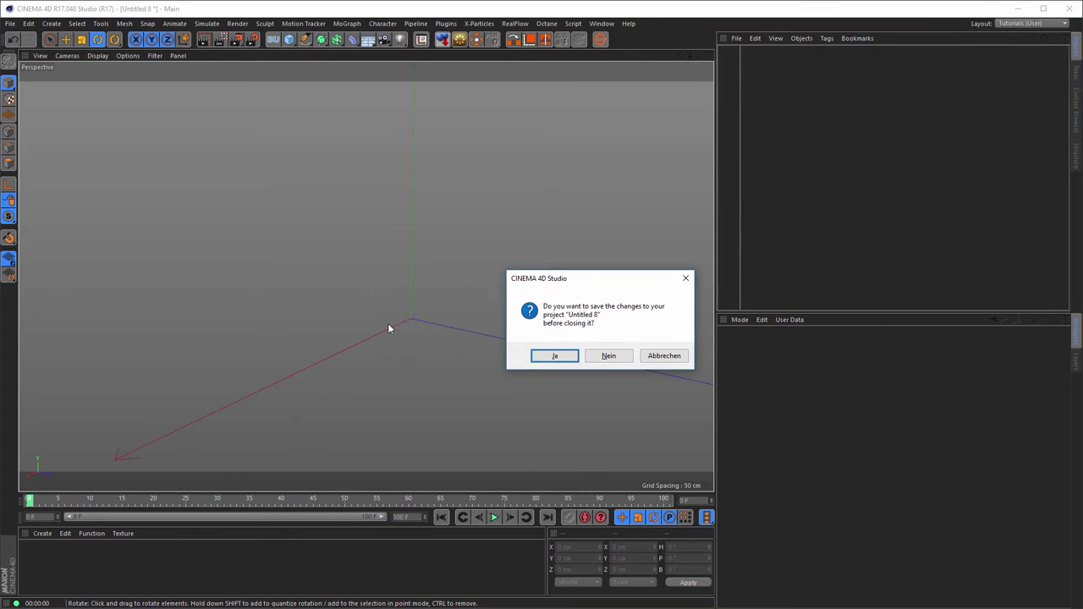
# Discard Untitled 8's changes and add a 200 × 100 cm 4-Side diamond spline to the new project.
pyautogui.press('Tab')
pyautogui.press('Return')
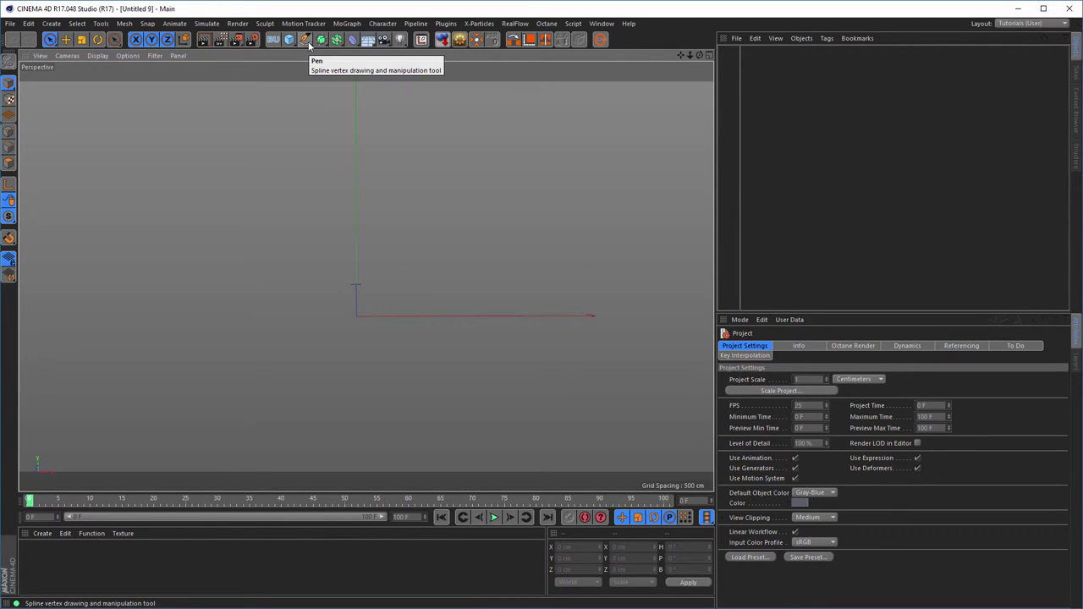
pyautogui.click(308, 42)
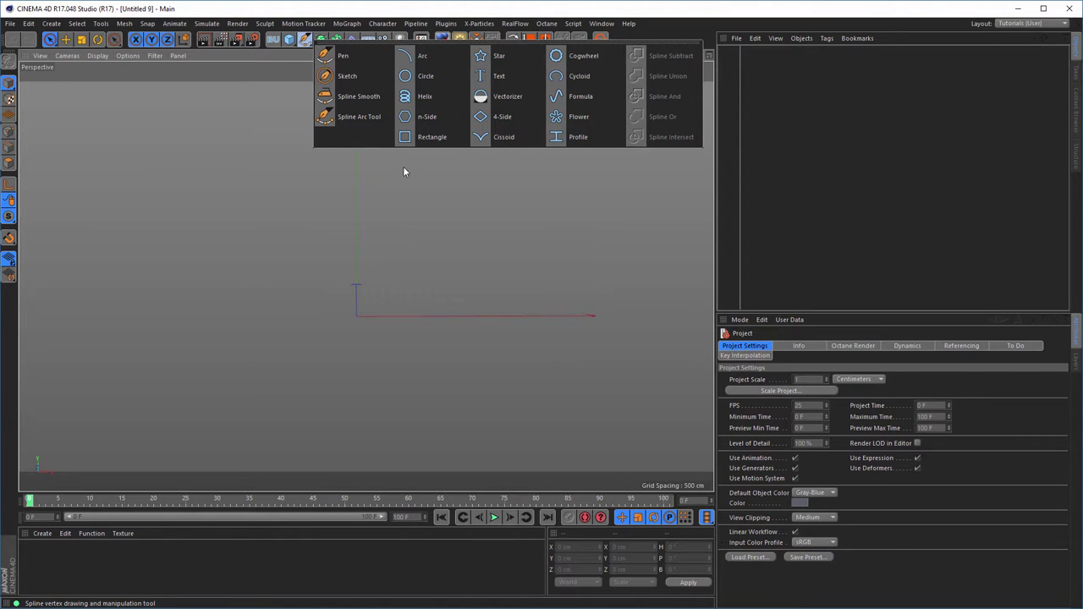
pyautogui.click(491, 116)
pyautogui.keyDown('alt'); pyautogui.moveTo(364, 306); pyautogui.dragTo(397, 268); pyautogui.keyUp('alt')
pyautogui.keyDown('alt'); pyautogui.moveTo(457, 283); pyautogui.dragTo(309, 284); pyautogui.keyUp('alt')
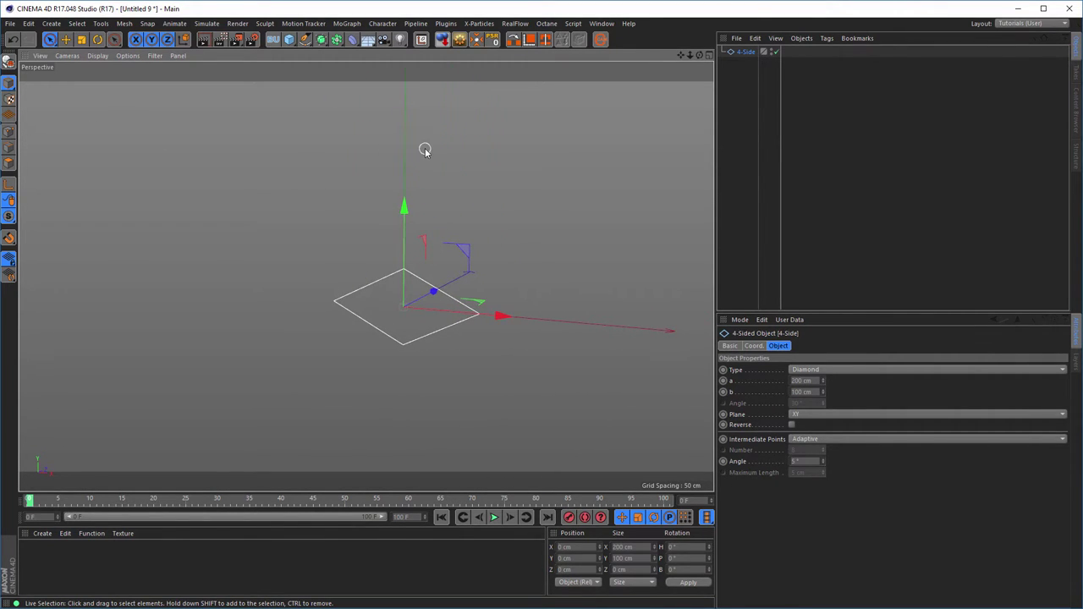
# Make the 4-Side spline editable and lower its top point about 55 cm and its bottom point.
pyautogui.press('c')
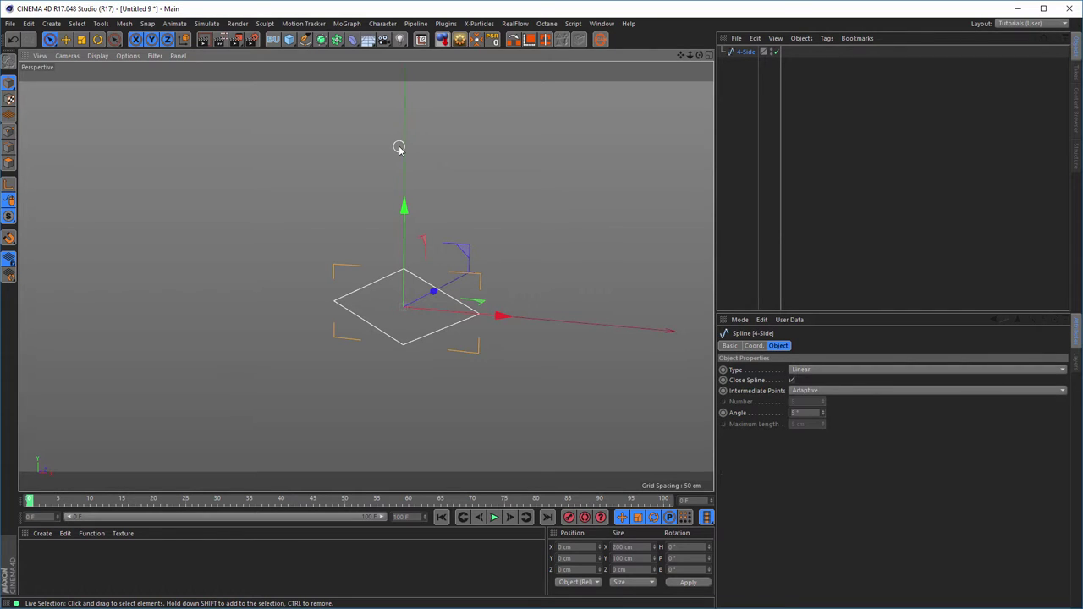
pyautogui.click(8, 132)
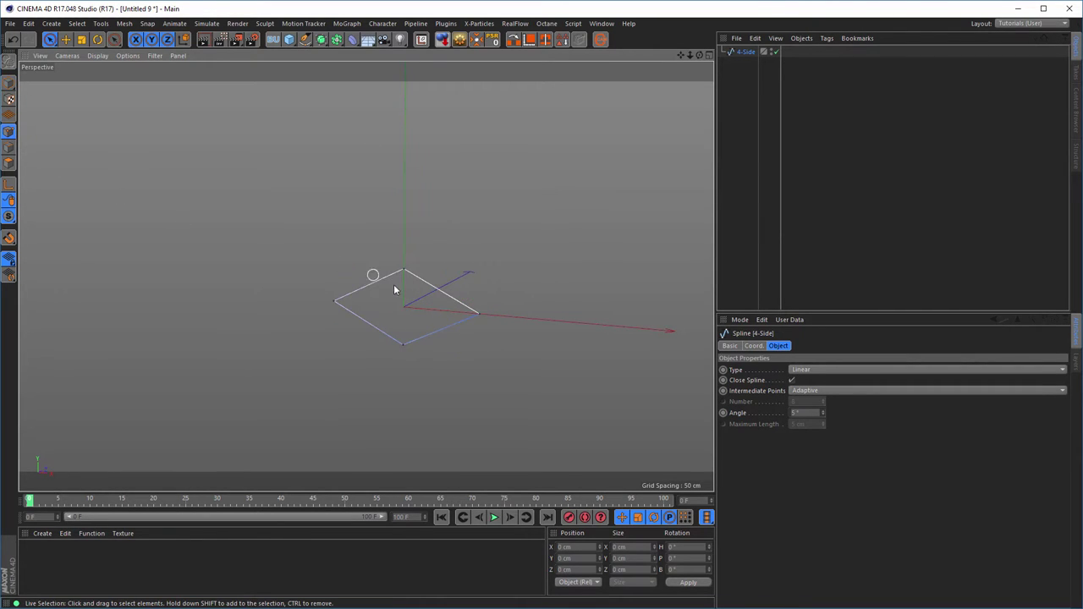
pyautogui.moveTo(394, 290)
pyautogui.keyDown('alt'); pyautogui.mouseDown()
pyautogui.moveTo(434, 280)
pyautogui.moveTo(403, 273)
pyautogui.mouseUp(); pyautogui.keyUp('alt')
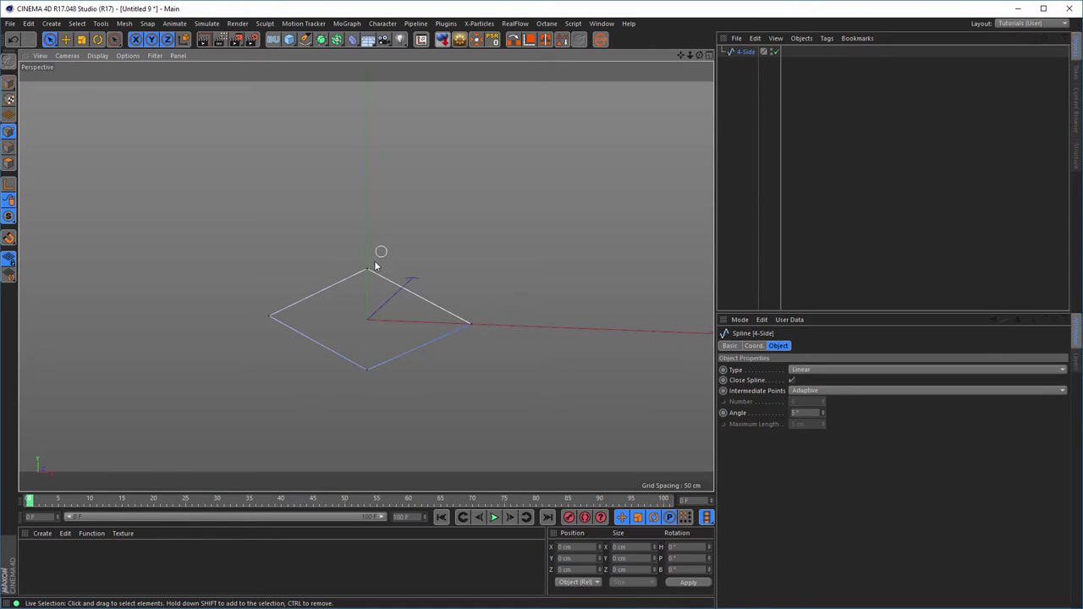
pyautogui.click(372, 268)
pyautogui.moveTo(370, 174); pyautogui.dragTo(368, 236)
pyautogui.click(367, 370)
pyautogui.moveTo(368, 275); pyautogui.dragTo(366, 318)
pyautogui.keyDown('alt'); pyautogui.moveTo(380, 339); pyautogui.dragTo(397, 258, button='middle'); pyautogui.keyUp('alt')
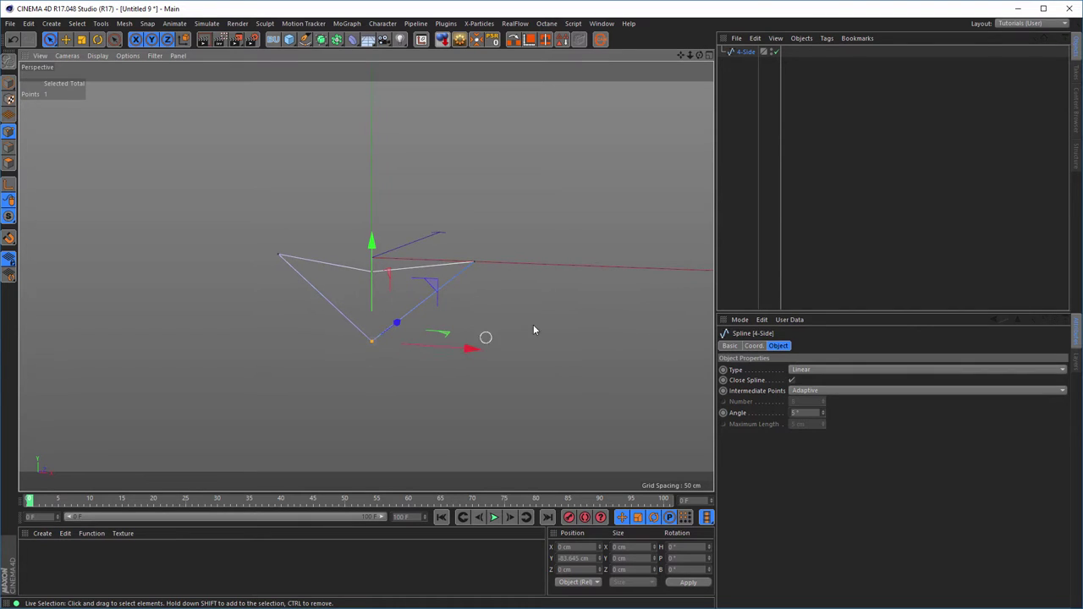
# Chamfer the spline's bottom point into a wide arc.
pyautogui.rightClick(548, 279)
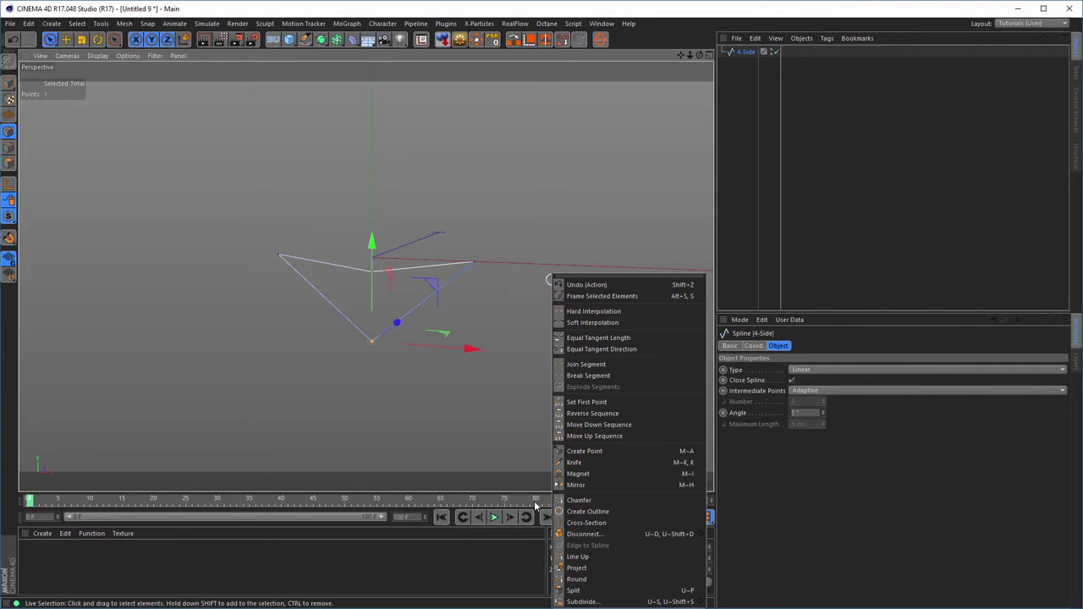
pyautogui.click(578, 500)
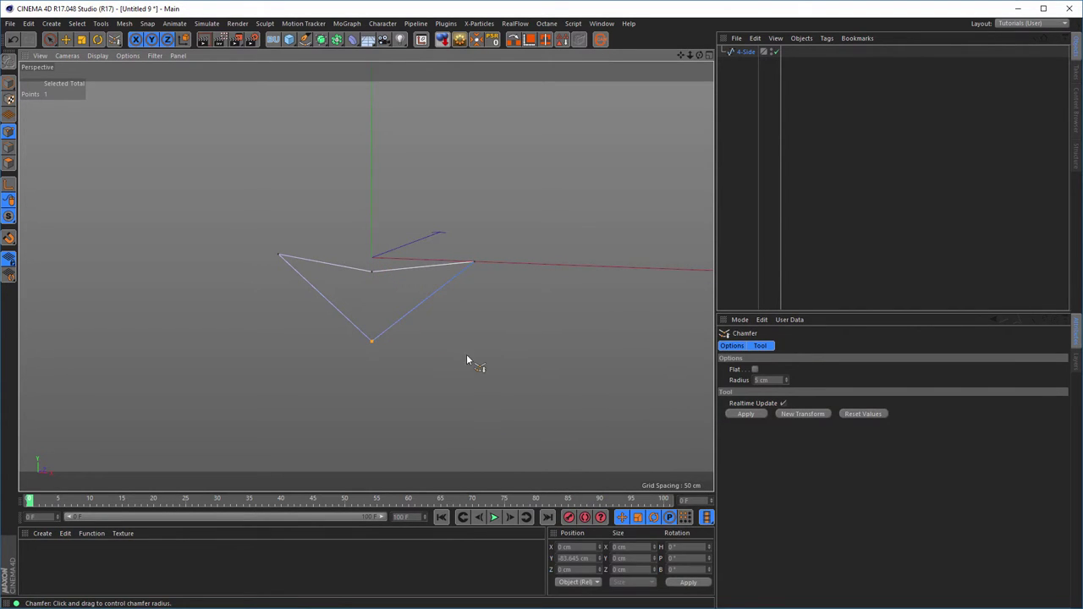
pyautogui.moveTo(466, 355); pyautogui.dragTo(517, 355)
# Chamfer the left and right side points with a radius of about 1.43 cm.
pyautogui.press('space')
pyautogui.click(278, 254)
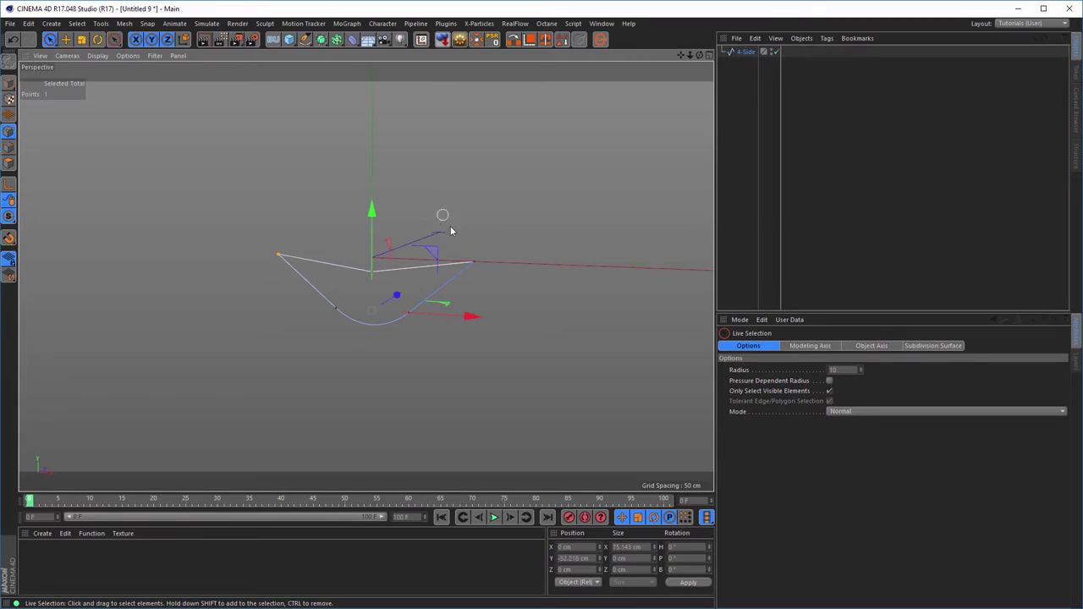
pyautogui.keyDown('shift'); pyautogui.click(474, 263); pyautogui.keyUp('shift')
pyautogui.press('space')
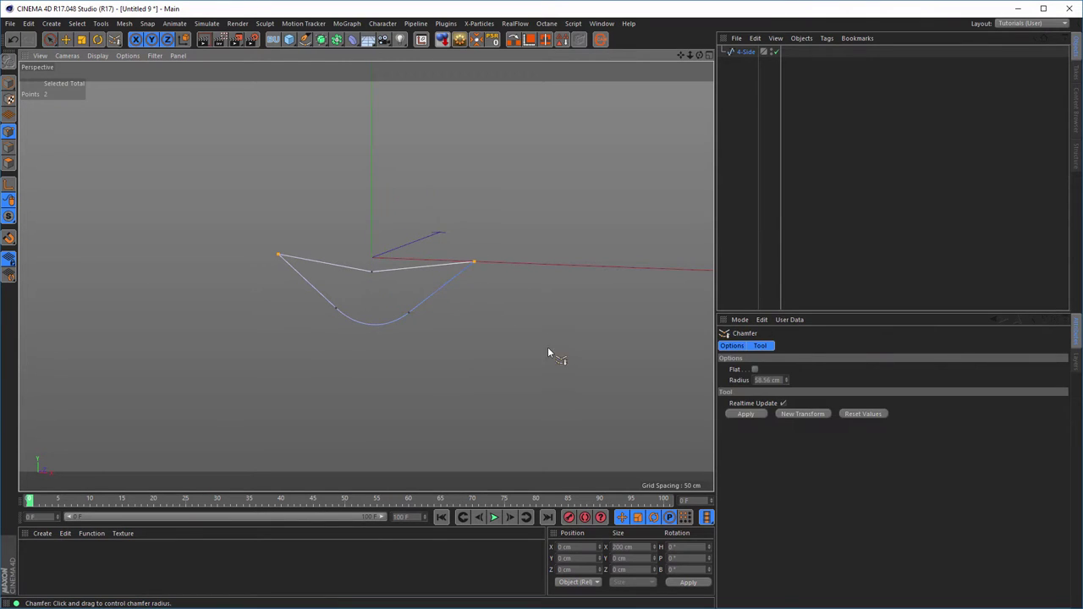
pyautogui.moveTo(527, 341); pyautogui.dragTo(532, 341)
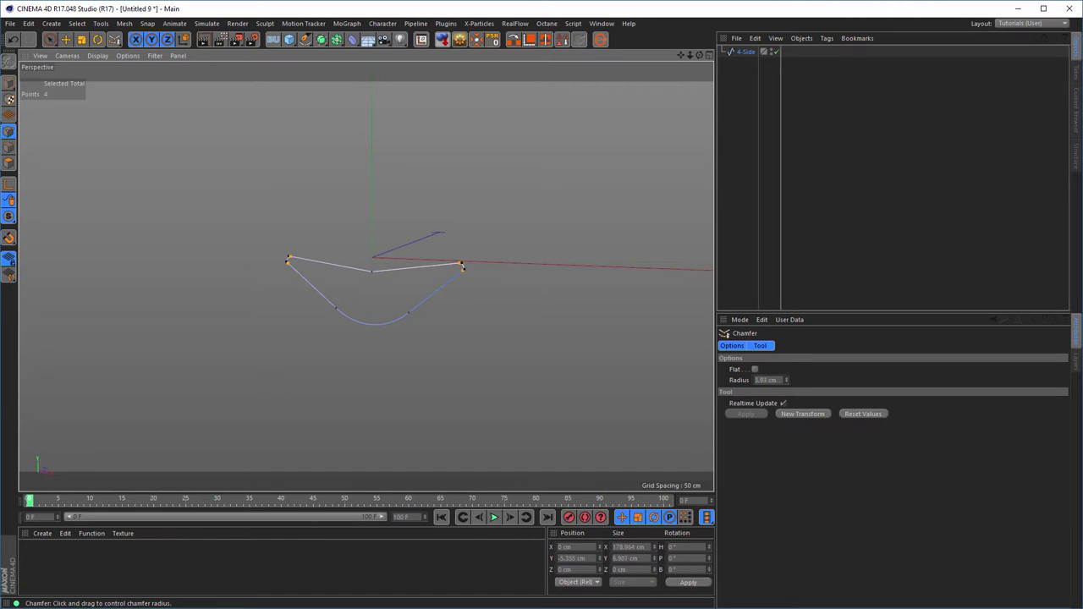
pyautogui.moveTo(532, 341); pyautogui.dragTo(529, 341)
pyautogui.keyDown('alt'); pyautogui.moveTo(406, 309); pyautogui.dragTo(442, 296); pyautogui.keyUp('alt')
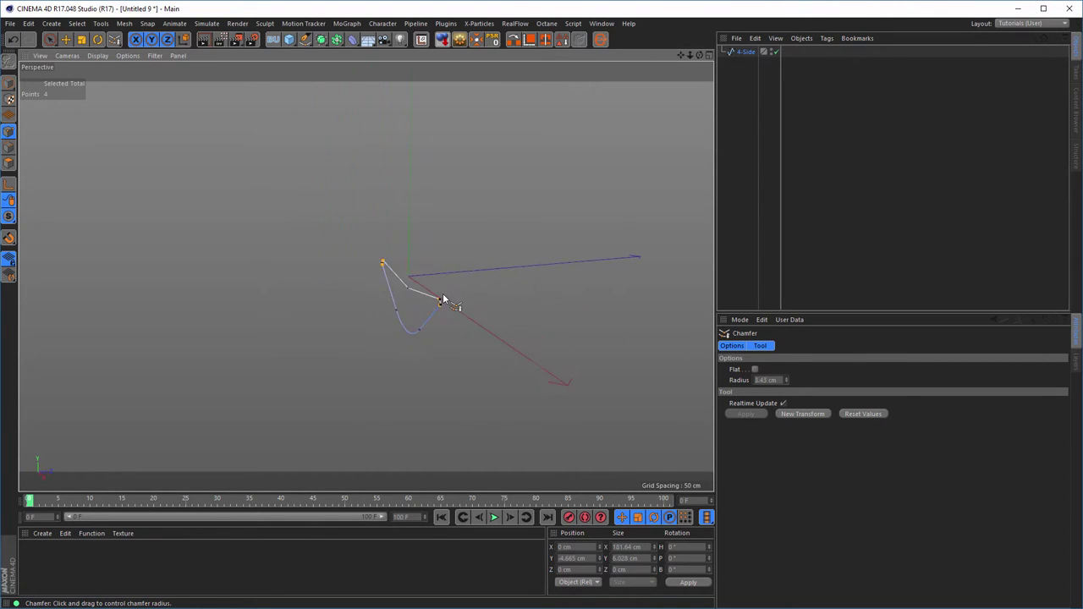
pyautogui.click(10, 82)
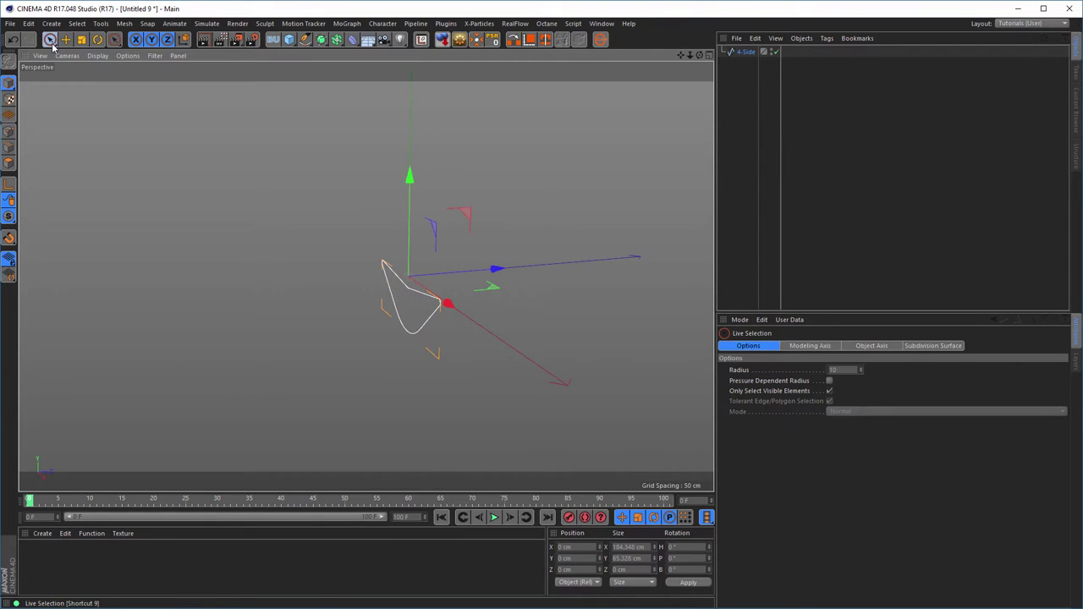
# Centre the spline's axis on its points and reset its position to 0, 0, 0 cm.
pyautogui.click(474, 41)
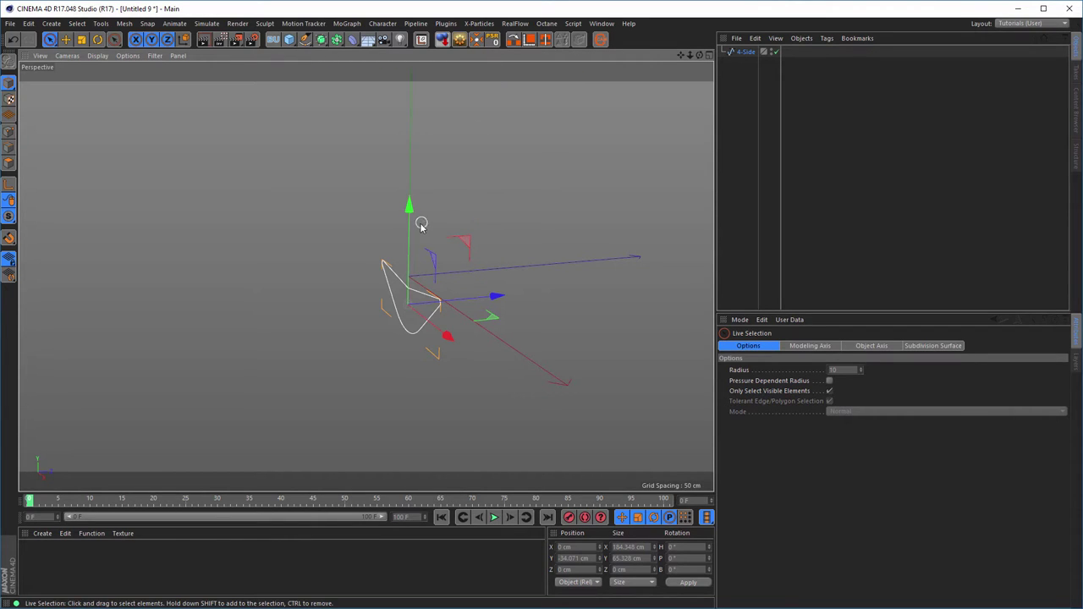
pyautogui.click(478, 42)
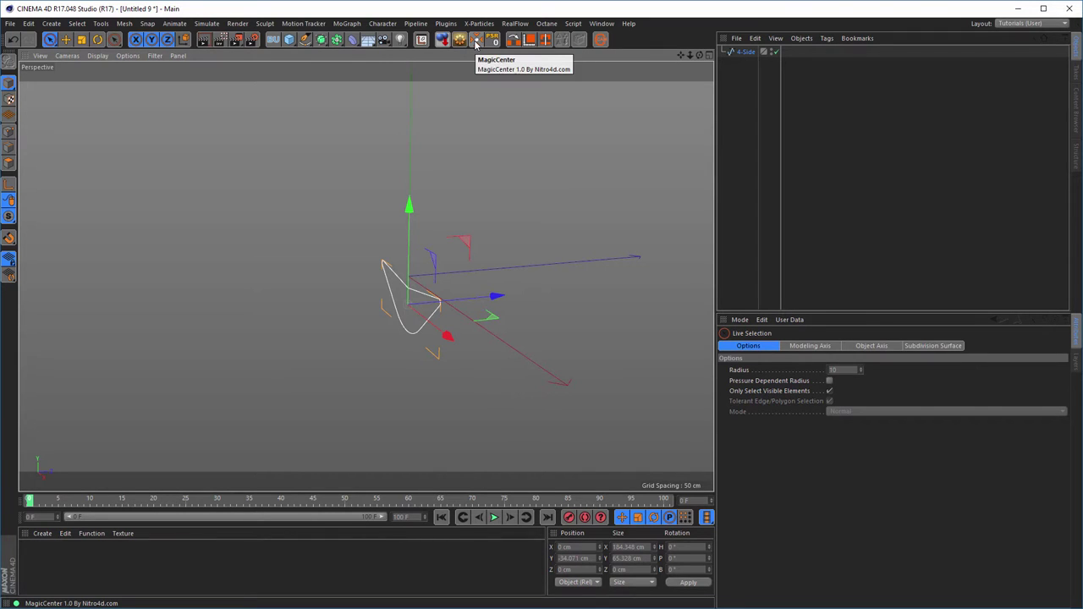
pyautogui.click(124, 24)
pyautogui.moveTo(133, 128)
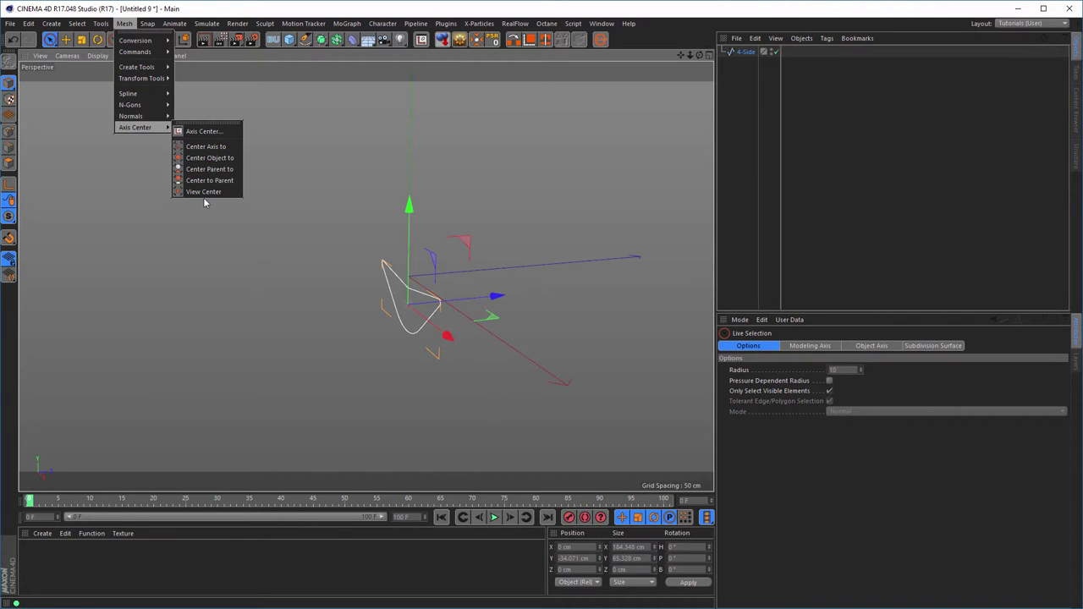
pyautogui.click(206, 131)
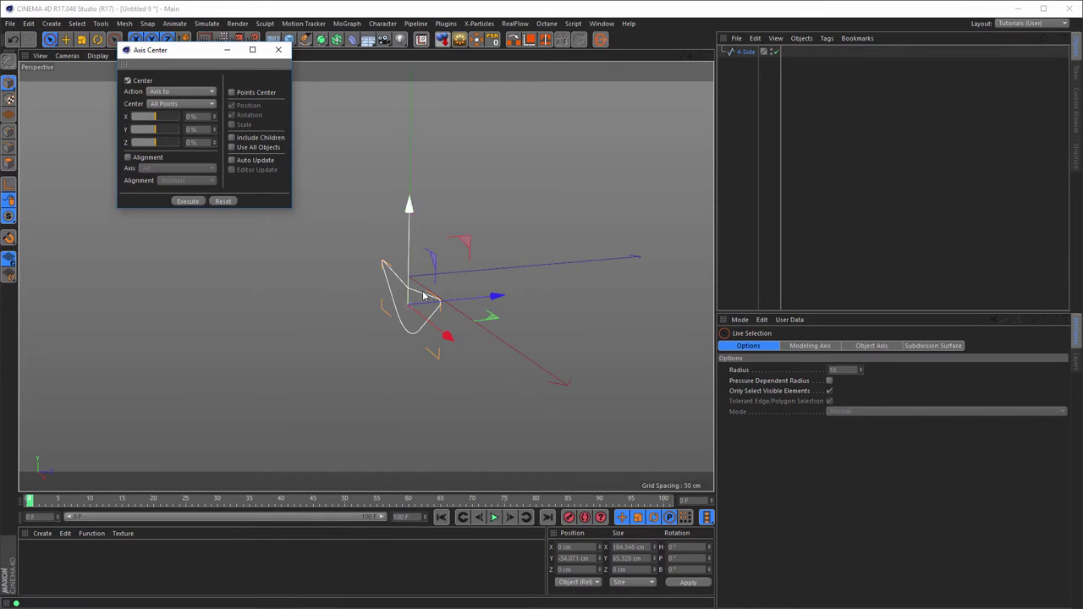
pyautogui.click(278, 49)
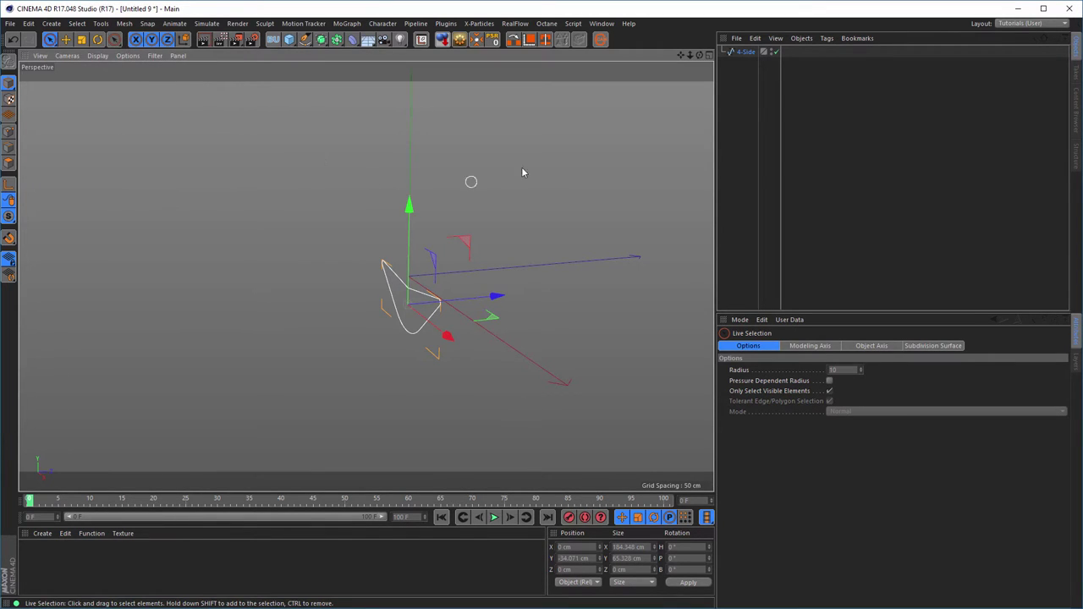
pyautogui.click(494, 41)
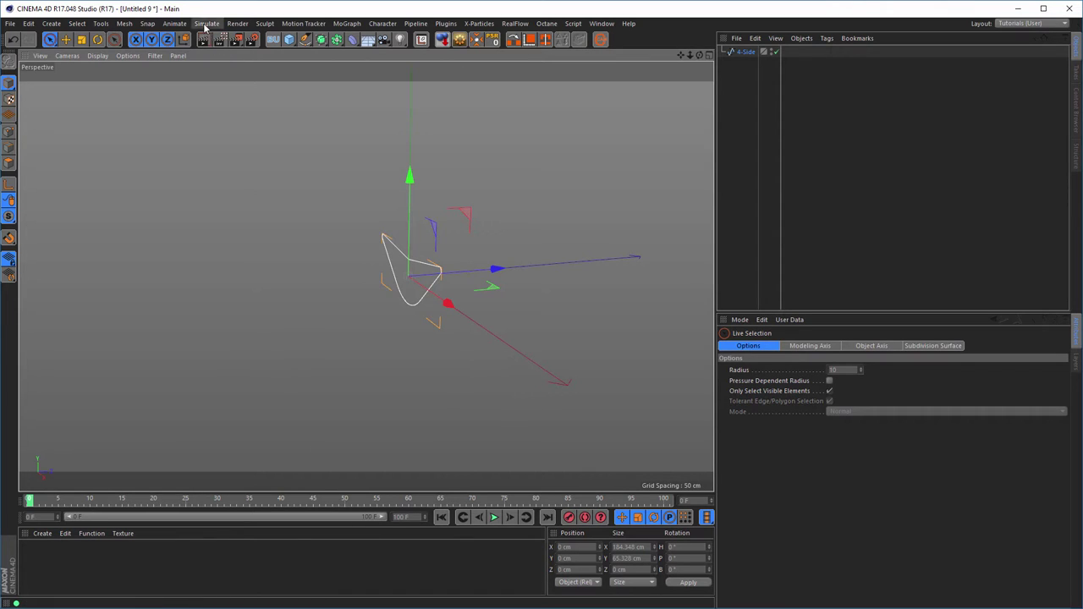
pyautogui.click(124, 24)
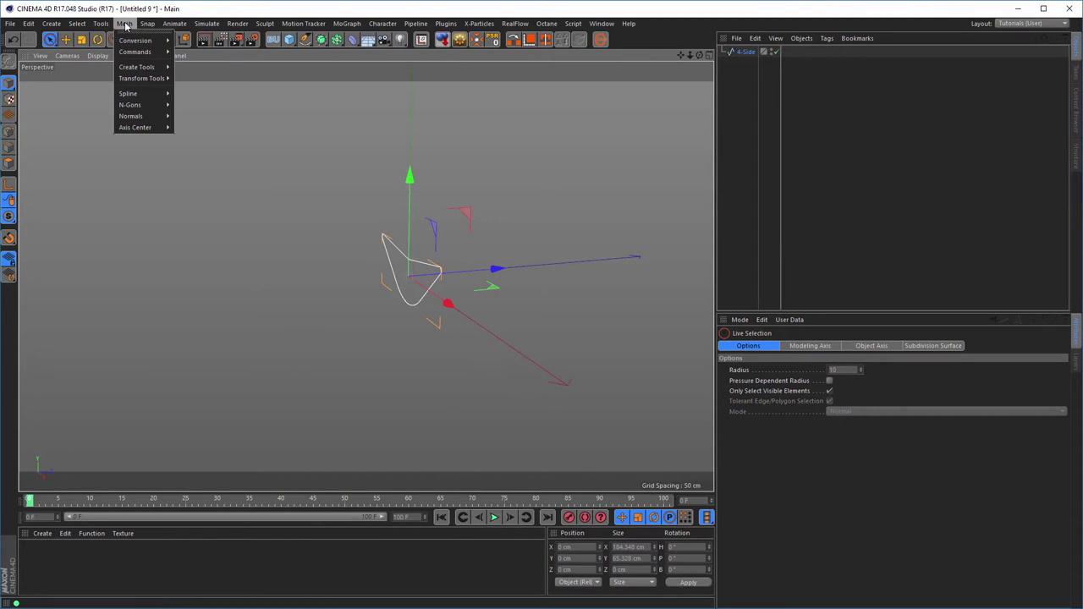
# Run Reset PSR from the Commander so the 4-Side petal sits at the origin with zero rotation.
pyautogui.moveTo(87, 24)
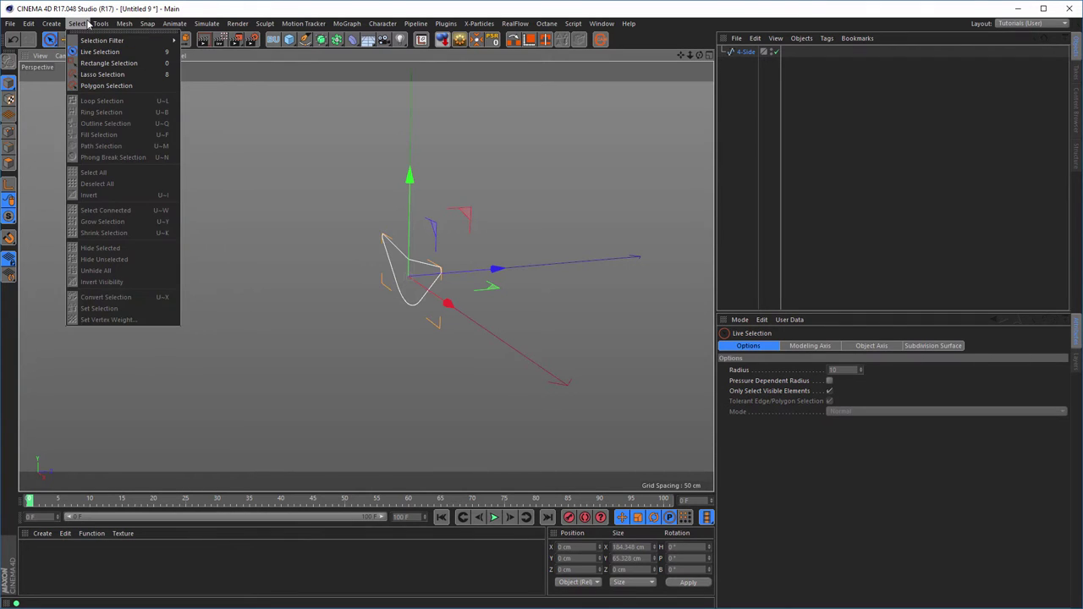
pyautogui.click(88, 24)
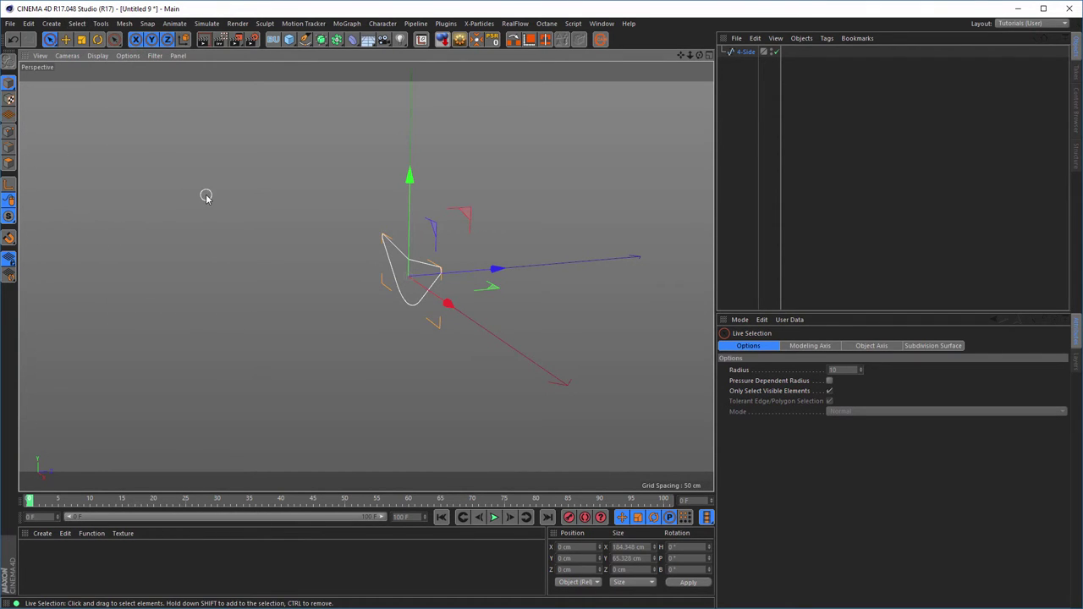
pyautogui.hotkey('shift', 'c')
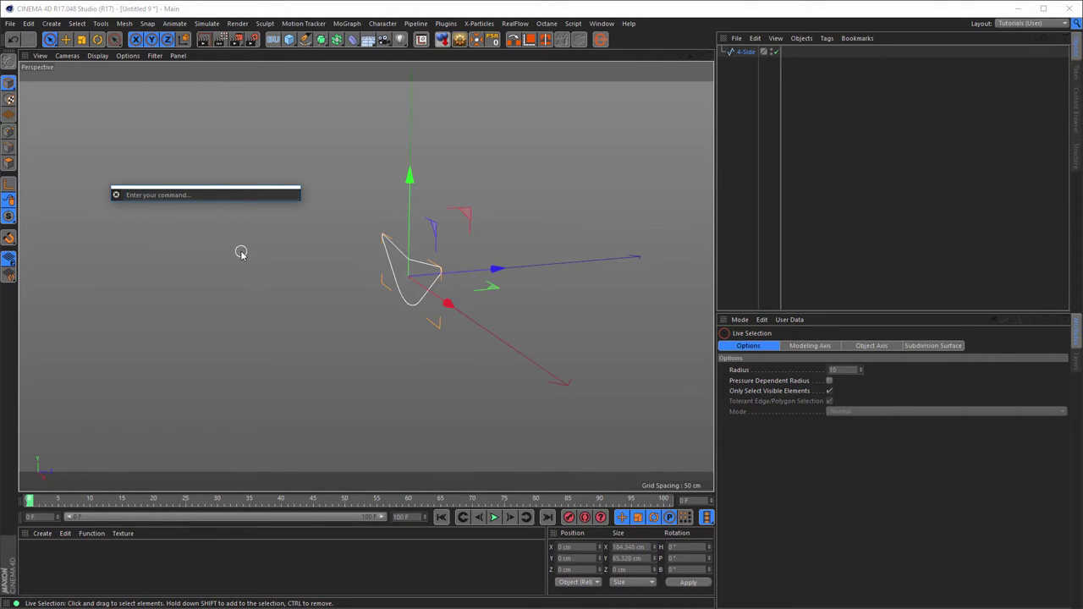
pyautogui.write('reset')
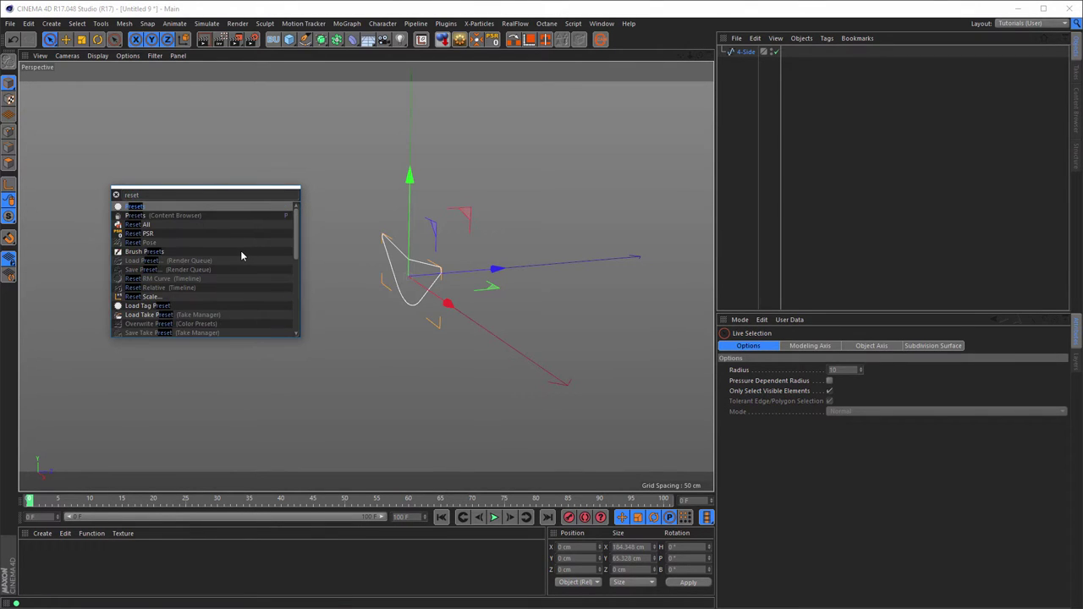
pyautogui.write(' ps')
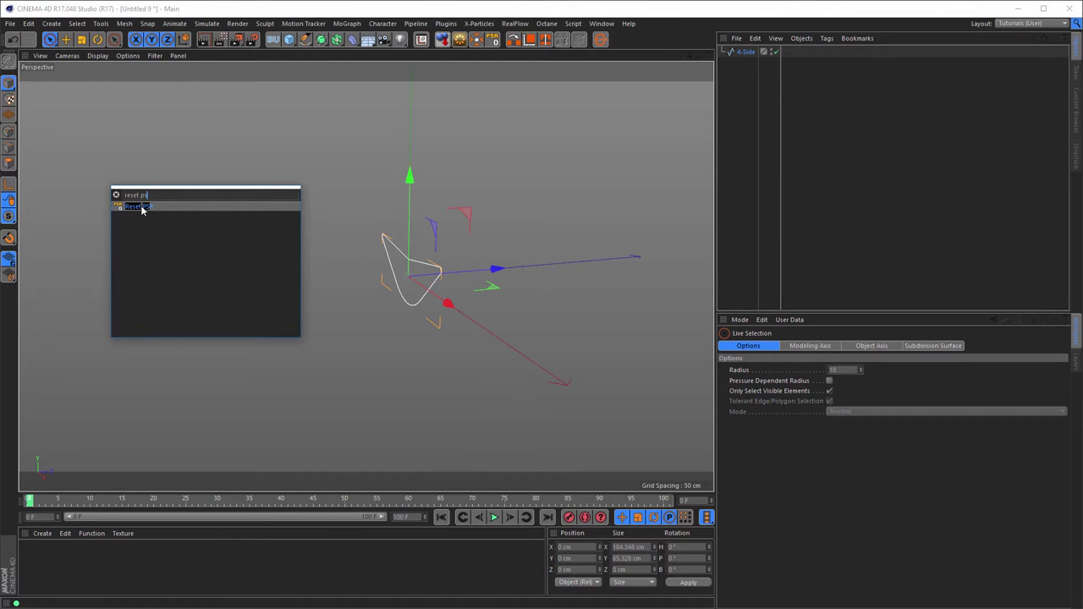
pyautogui.click(138, 206)
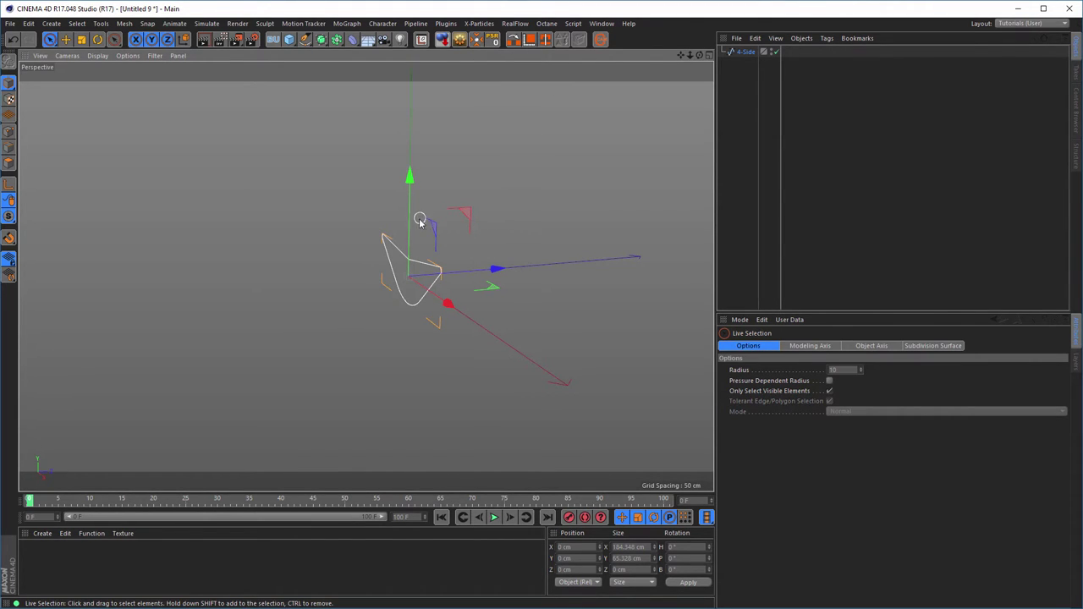
pyautogui.keyDown('alt'); pyautogui.moveTo(412, 211); pyautogui.dragTo(415, 259); pyautogui.keyUp('alt')
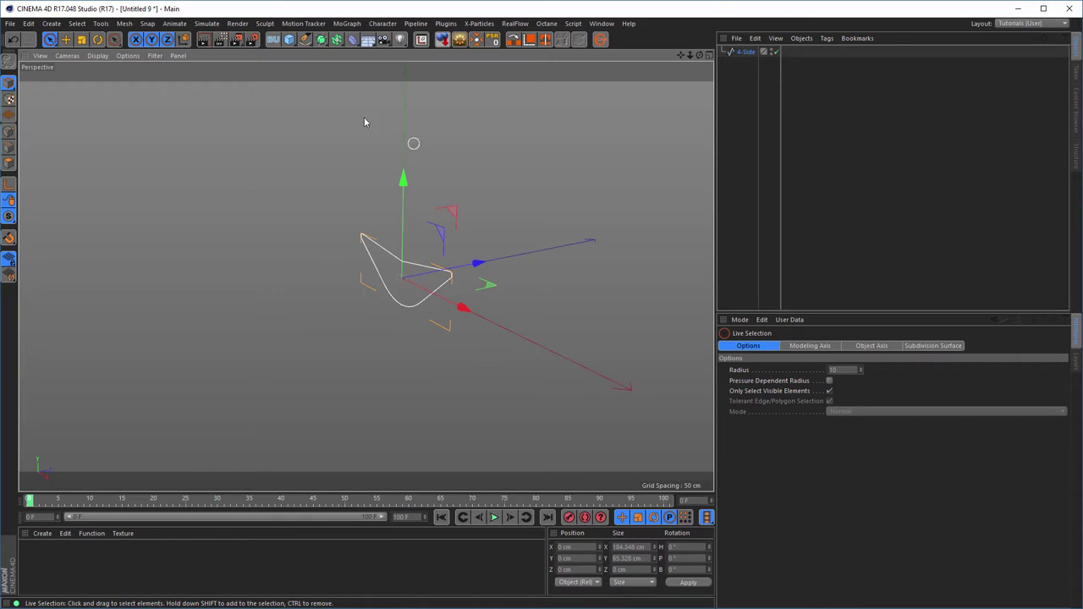
pyautogui.click(305, 39)
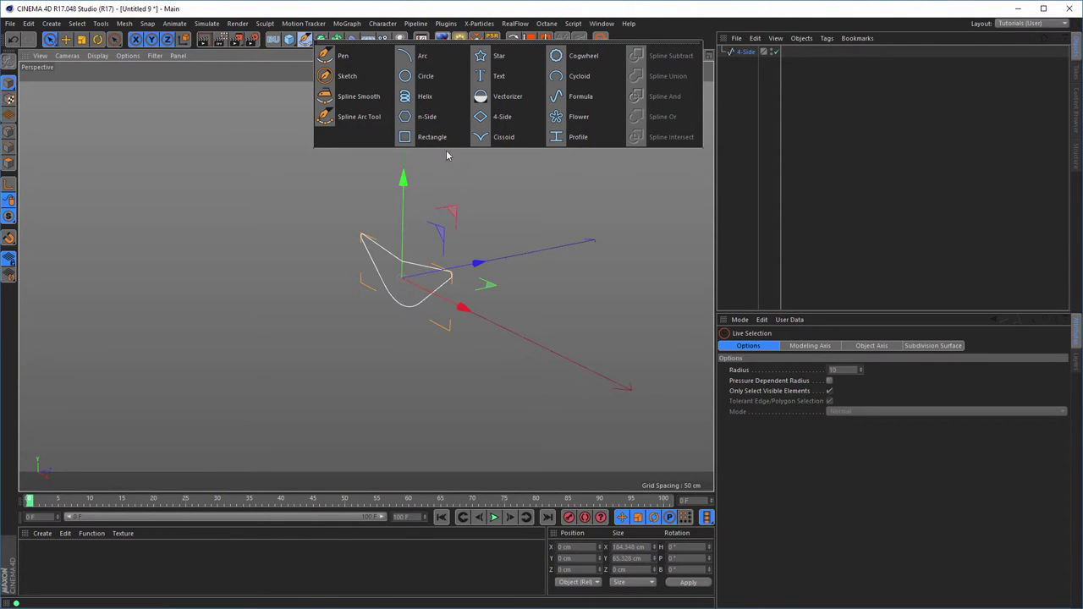
# Add a Helix spline and set its start and end radius to 0.
pyautogui.click(428, 98)
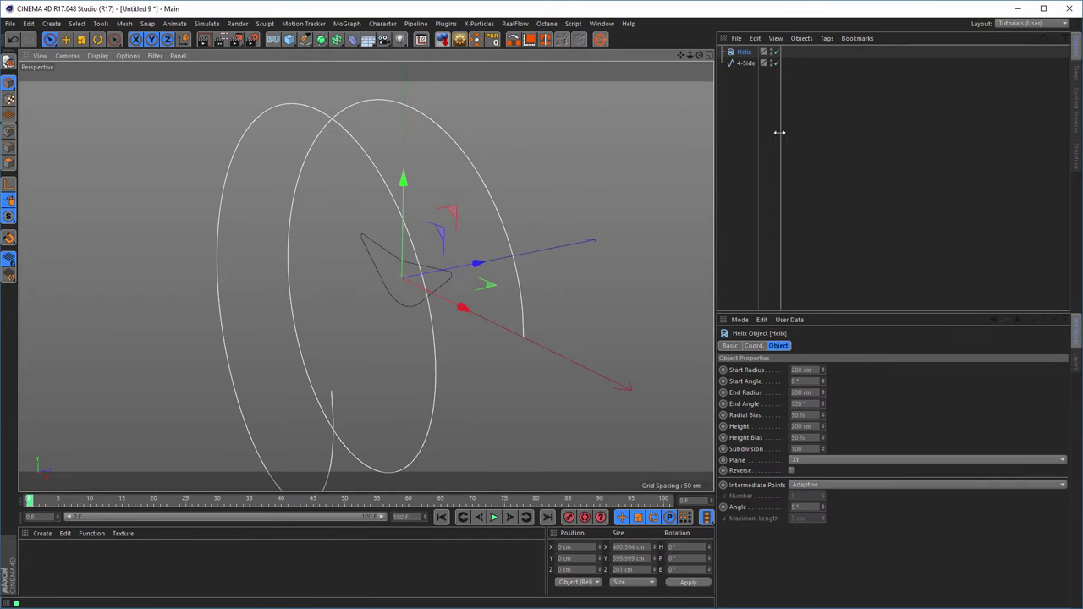
pyautogui.click(805, 370)
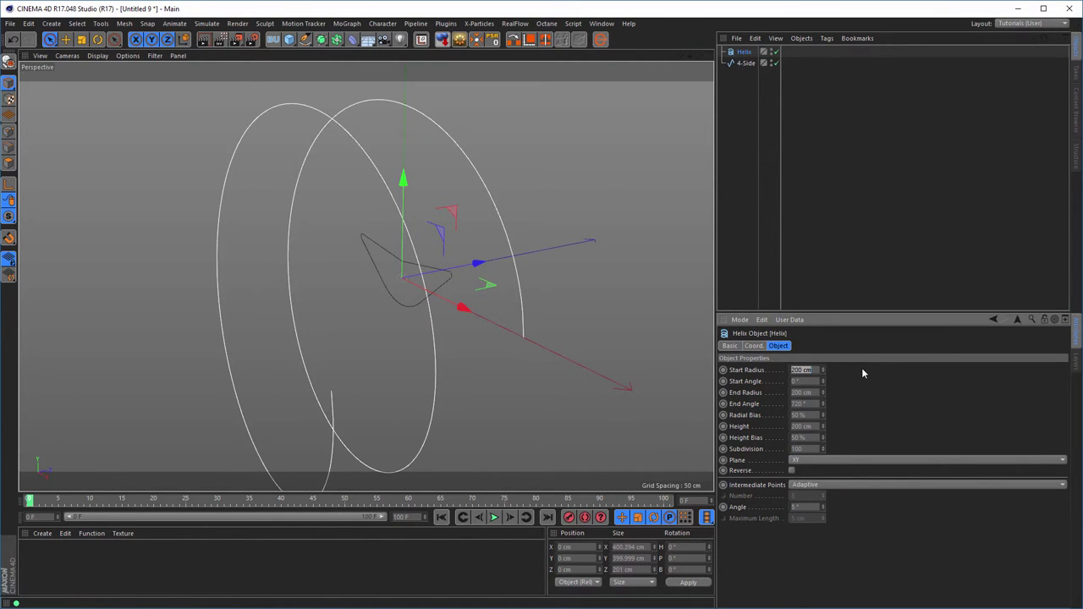
pyautogui.write('0')
pyautogui.press('Tab')
pyautogui.press('Tab')
pyautogui.write('0')
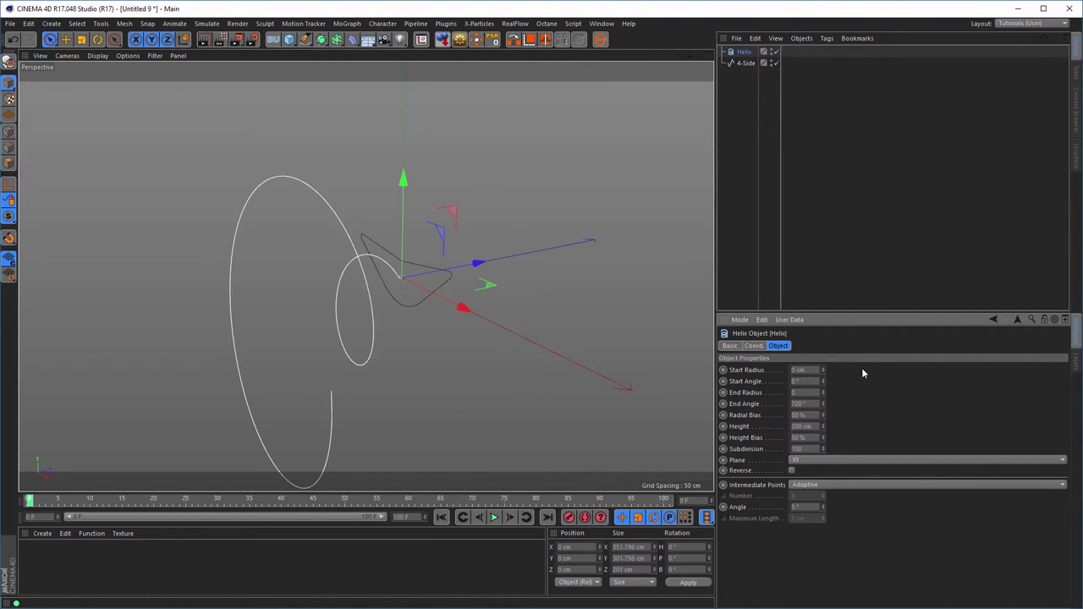
pyautogui.press('Return')
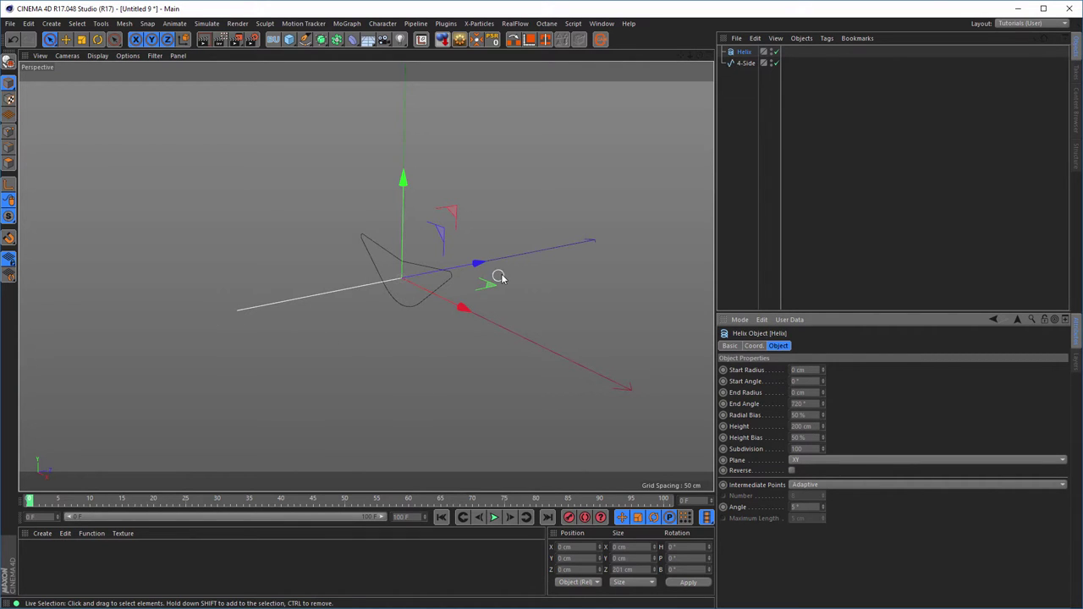
# Set the straightened helix's subdivision to 10.
pyautogui.keyDown('alt'); pyautogui.moveTo(346, 283); pyautogui.dragTo(385, 277); pyautogui.keyUp('alt')
pyautogui.moveTo(385, 277)
pyautogui.keyDown('alt'); pyautogui.mouseDown(button='right')
pyautogui.moveTo(399, 265)
pyautogui.moveTo(228, 317)
pyautogui.mouseUp(button='right'); pyautogui.keyUp('alt')
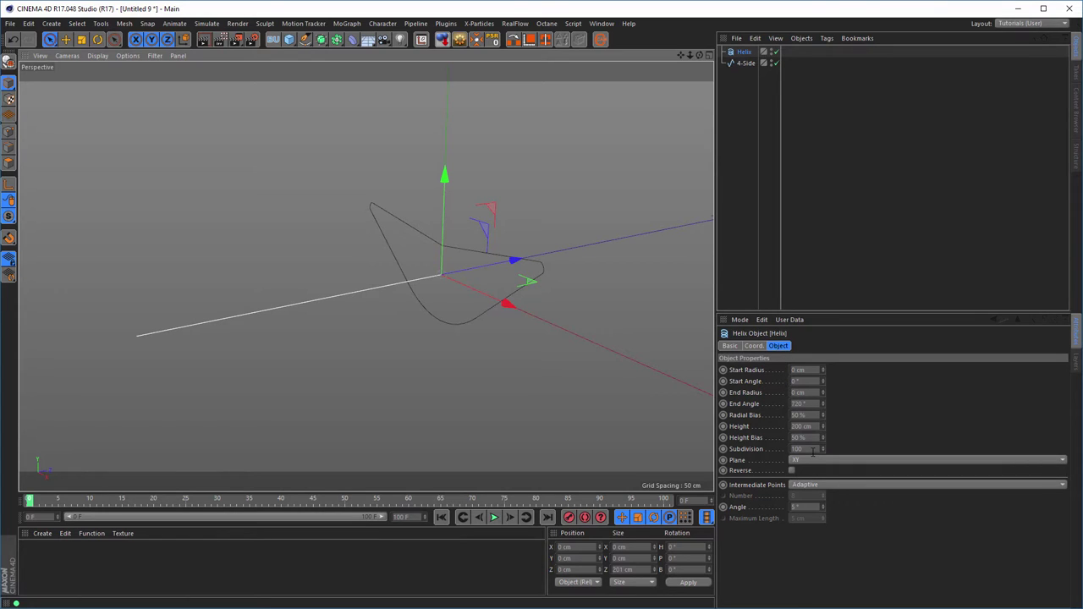
pyautogui.doubleClick(802, 449)
pyautogui.write('10')
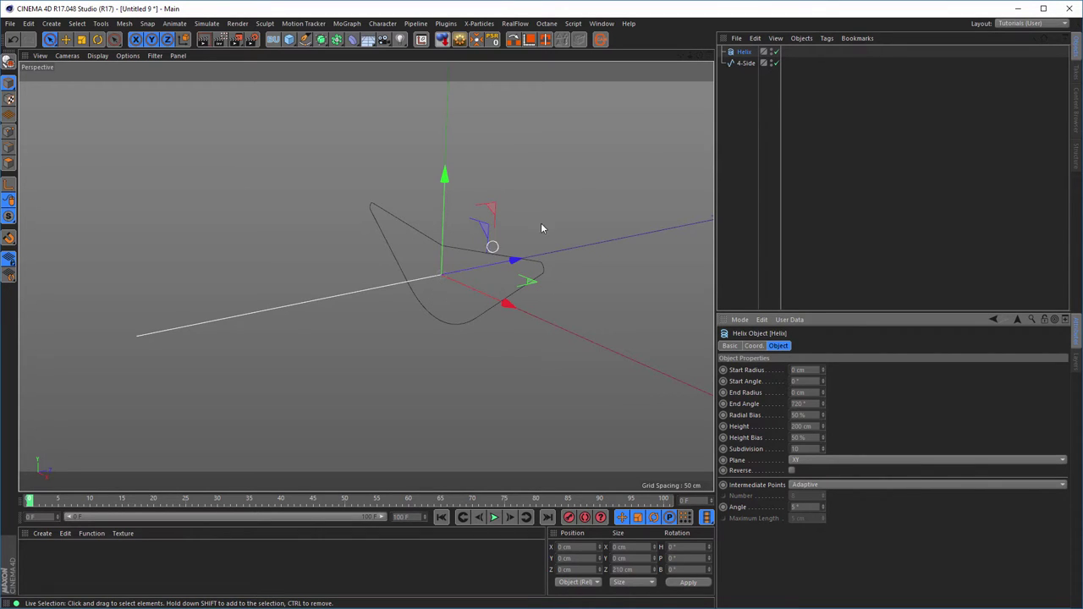
pyautogui.click(745, 64)
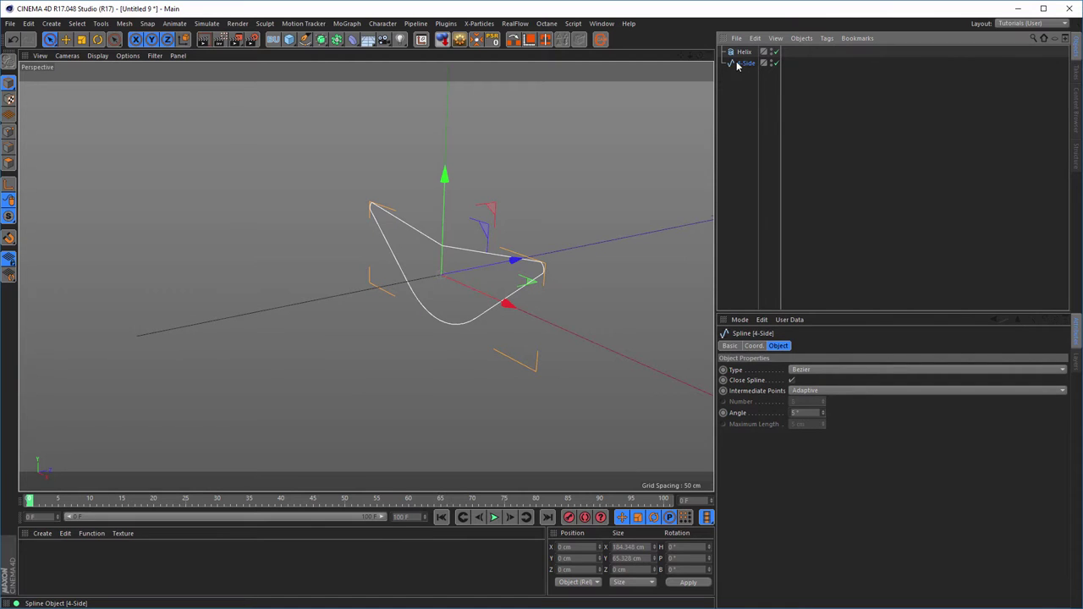
# Wrap the 4-Side spline in a Sweep and nest the Helix under it as the path.
pyautogui.click(321, 41)
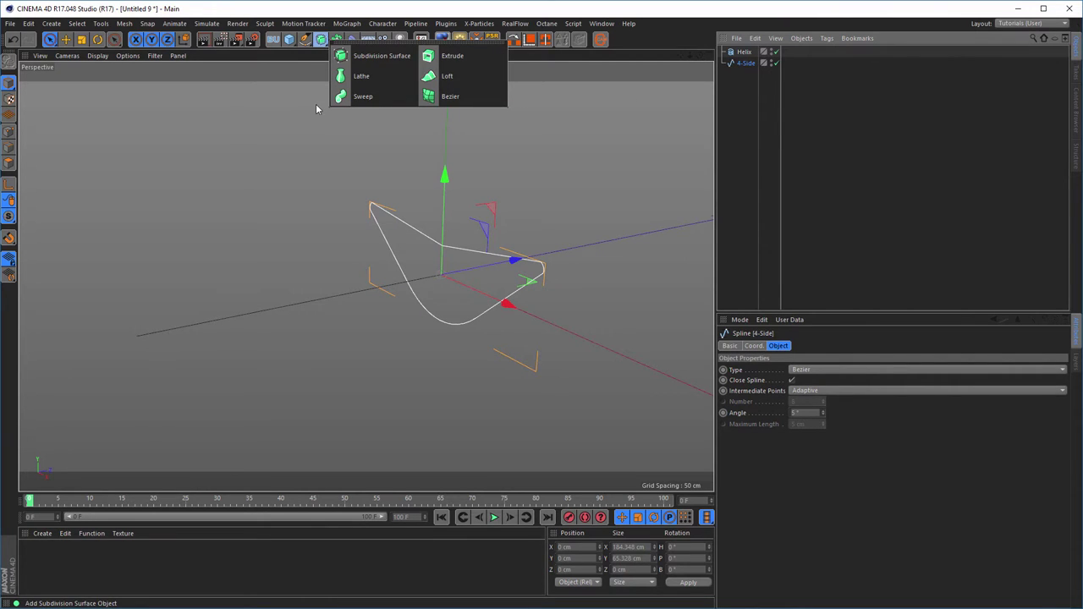
pyautogui.keyDown('alt'); pyautogui.click(370, 100); pyautogui.keyUp('alt')
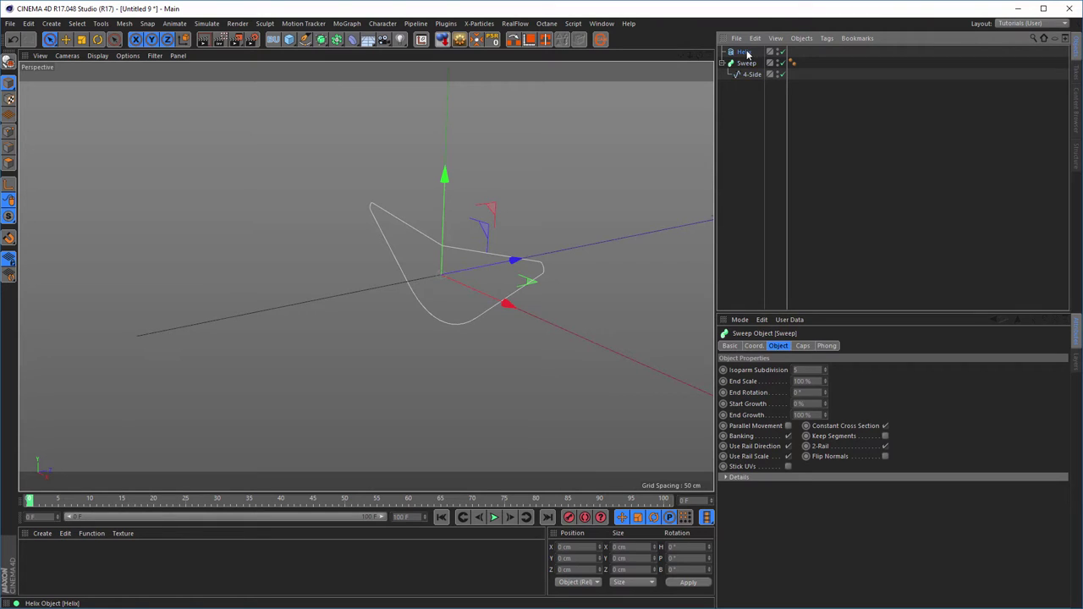
pyautogui.moveTo(745, 53); pyautogui.dragTo(754, 83)
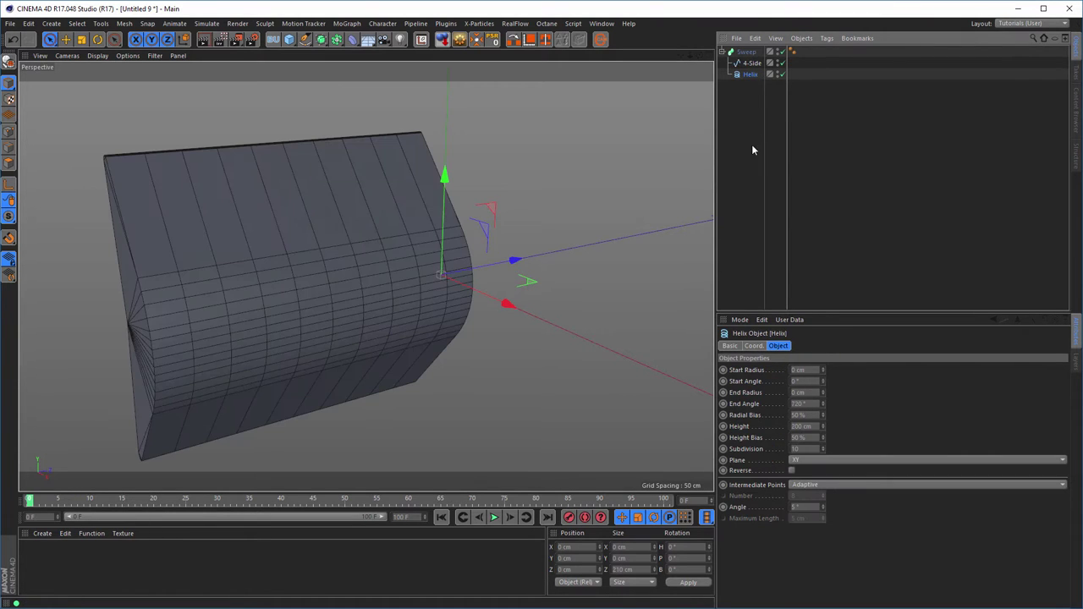
pyautogui.keyDown('alt'); pyautogui.moveTo(342, 274); pyautogui.dragTo(391, 264, button='middle'); pyautogui.keyUp('alt')
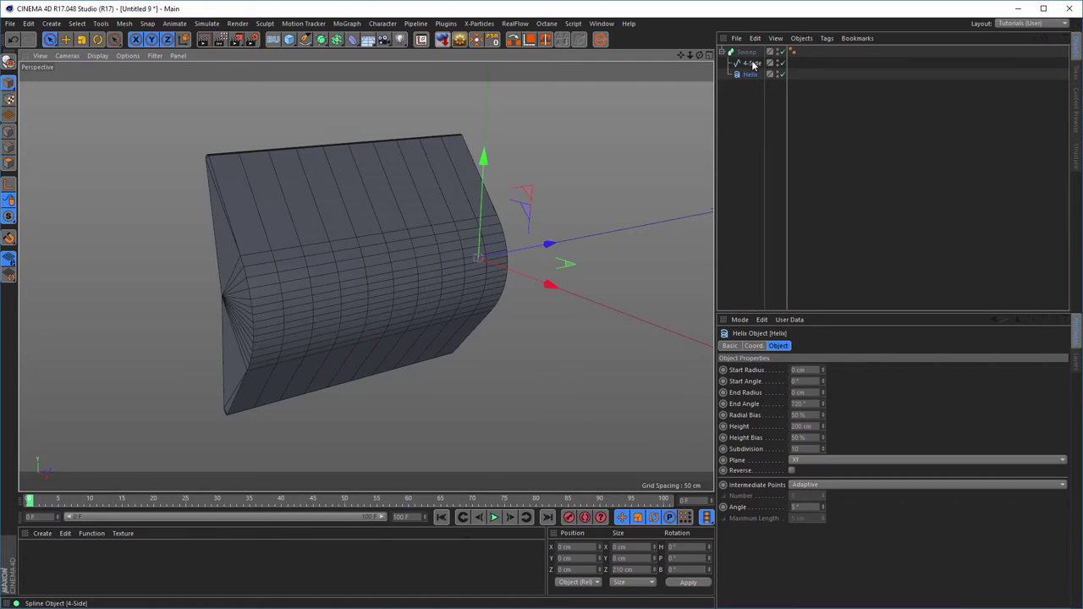
pyautogui.click(752, 64)
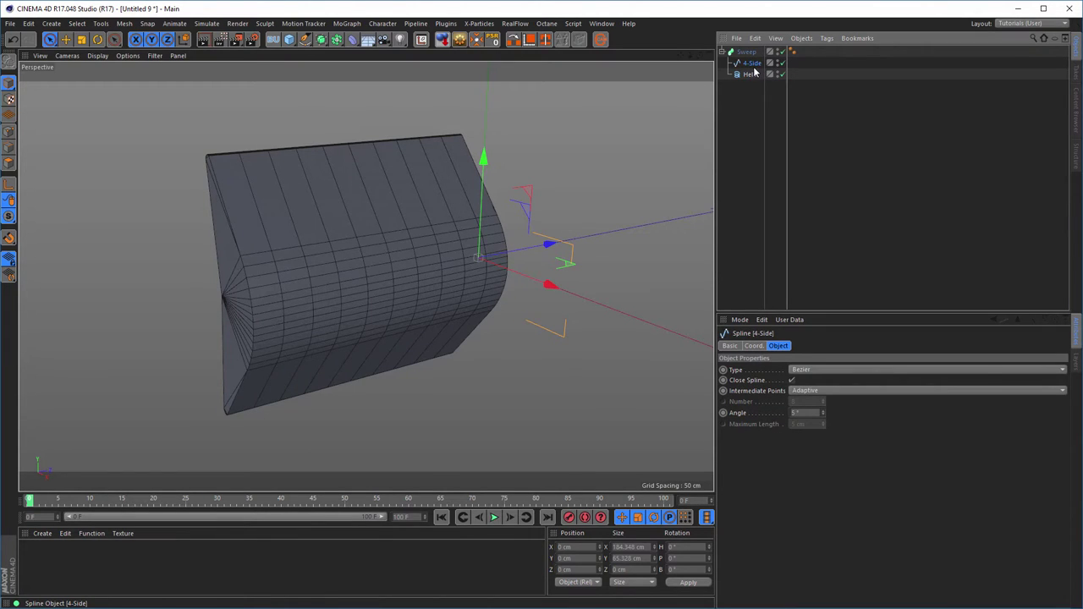
# Rotate the 4-Side profile in Axis mode to a 90° bank so the sweep lies flat.
pyautogui.click(10, 185)
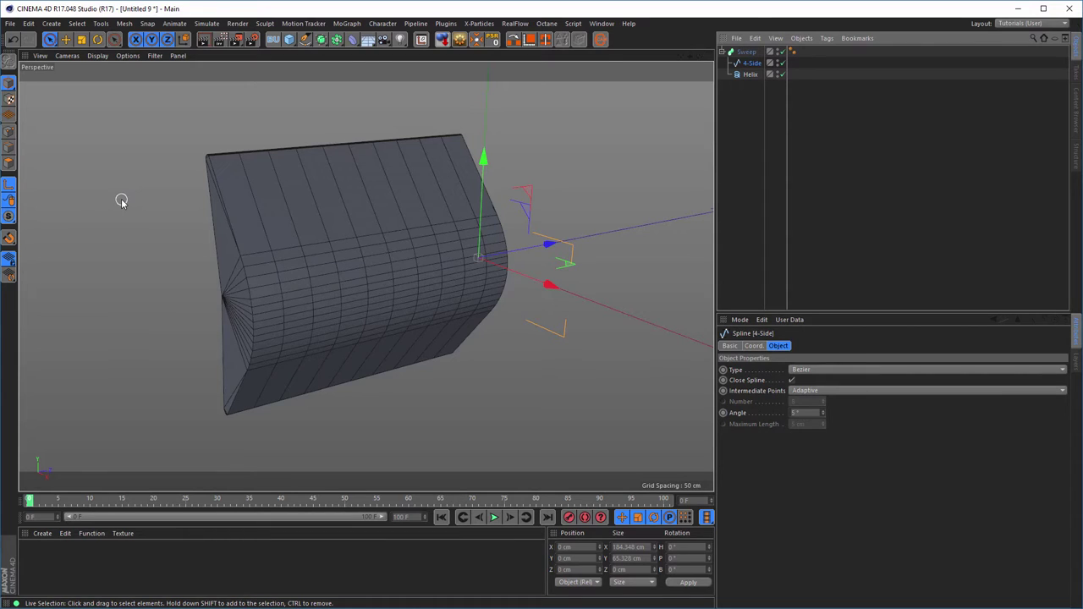
pyautogui.press('r')
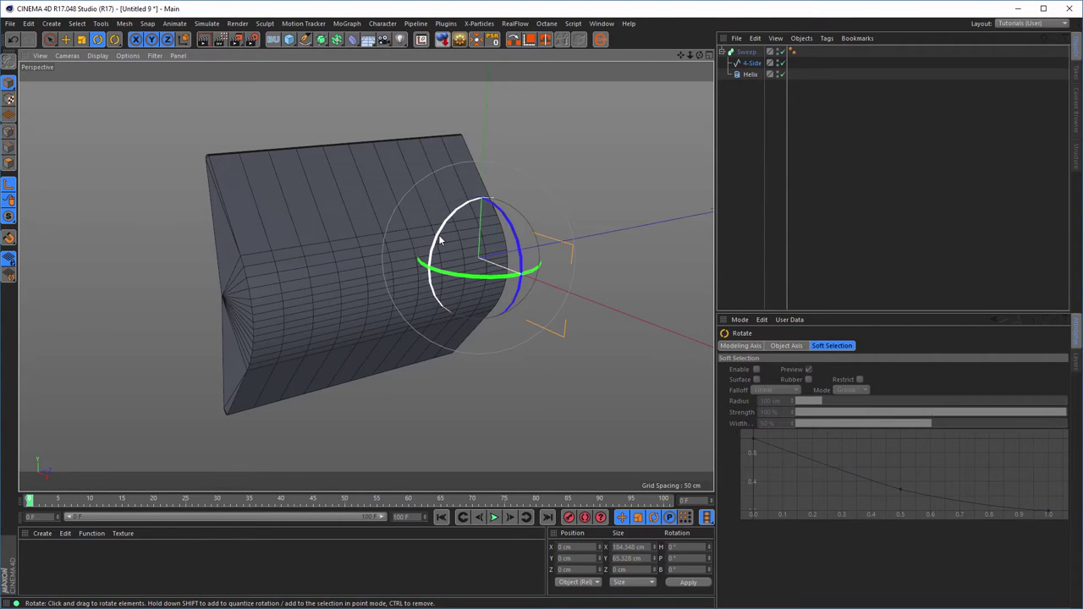
pyautogui.moveTo(442, 237)
pyautogui.mouseDown()
pyautogui.moveTo(435, 229)
pyautogui.moveTo(442, 234)
pyautogui.mouseUp()
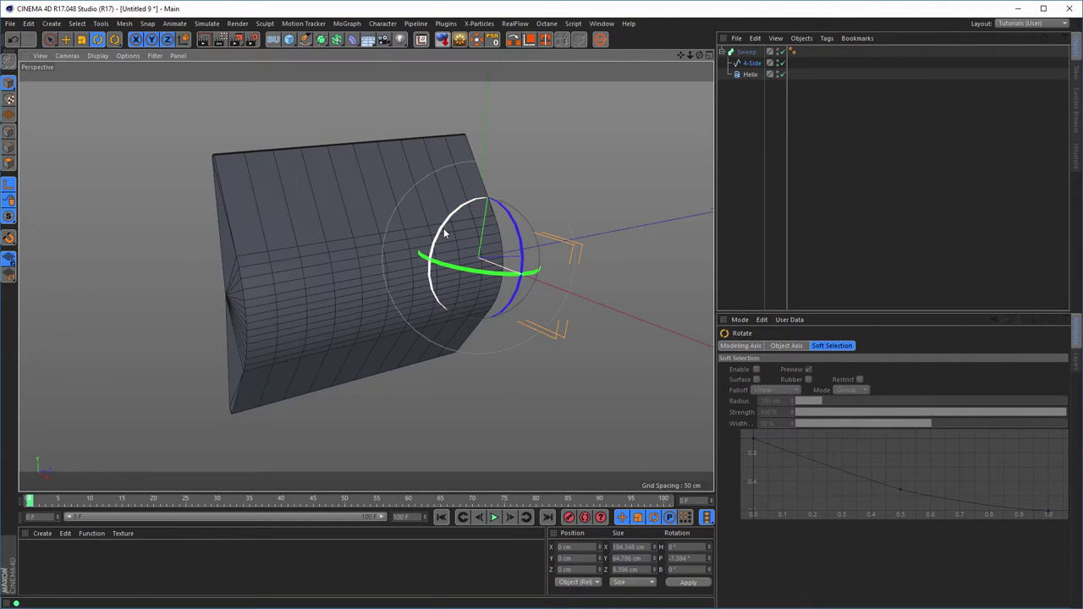
pyautogui.moveTo(470, 277); pyautogui.dragTo(504, 278)
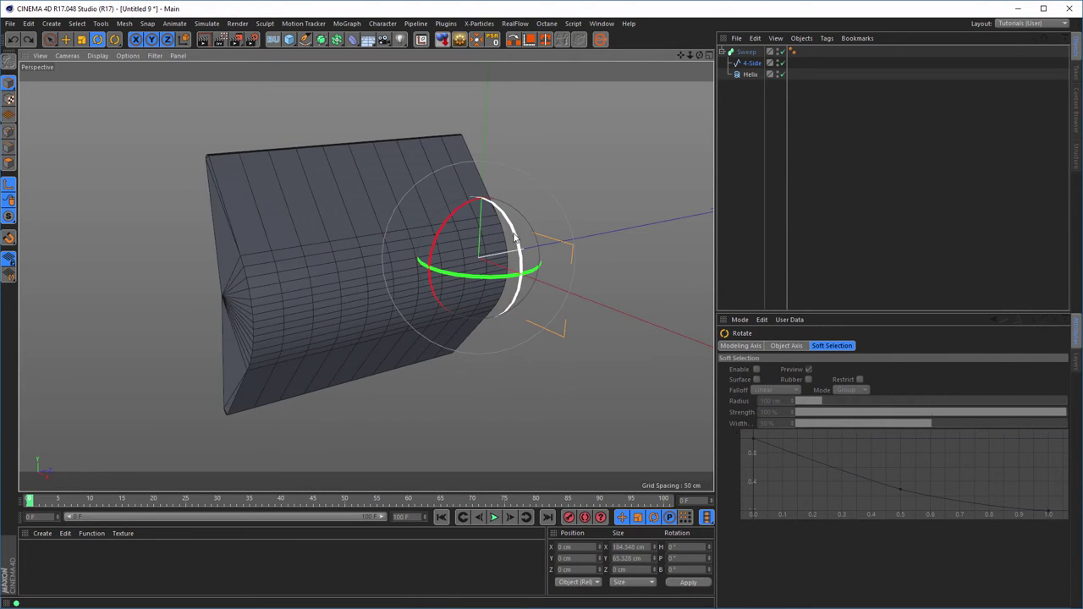
pyautogui.moveTo(516, 236); pyautogui.dragTo(516, 341)
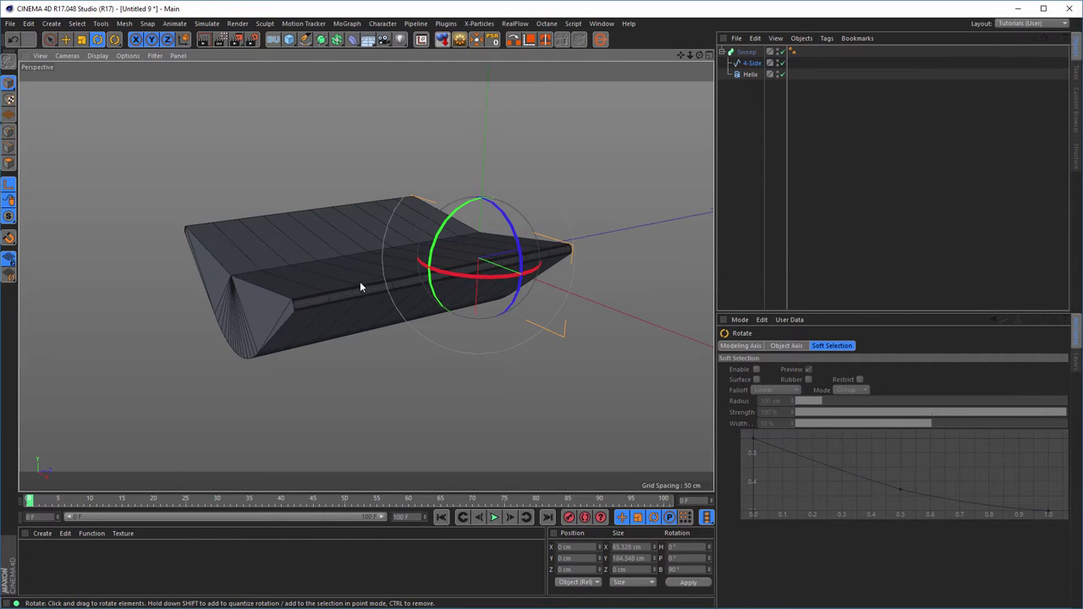
pyautogui.moveTo(362, 279); pyautogui.dragTo(370, 334)
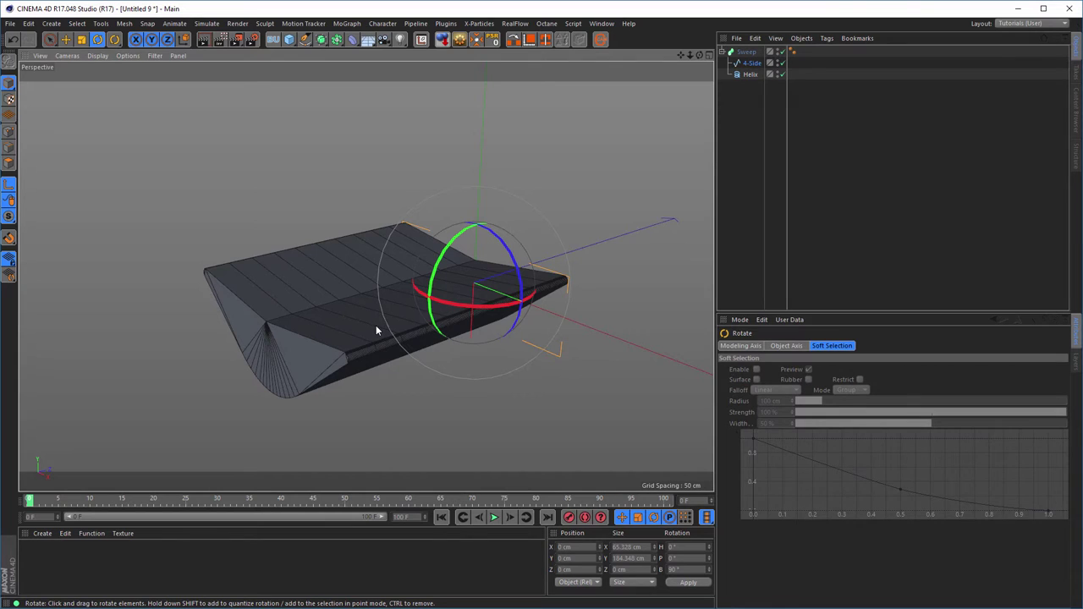
pyautogui.keyDown('alt'); pyautogui.moveTo(376, 330); pyautogui.dragTo(435, 286, button='right'); pyautogui.keyUp('alt')
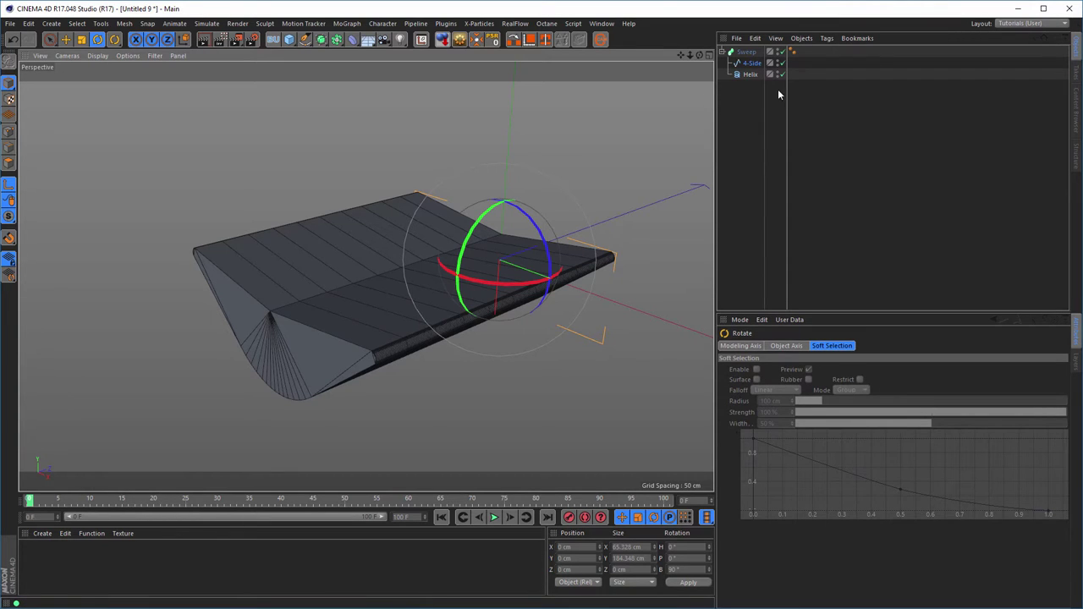
# Set the Sweep's cap type to N-gons.
pyautogui.click(746, 52)
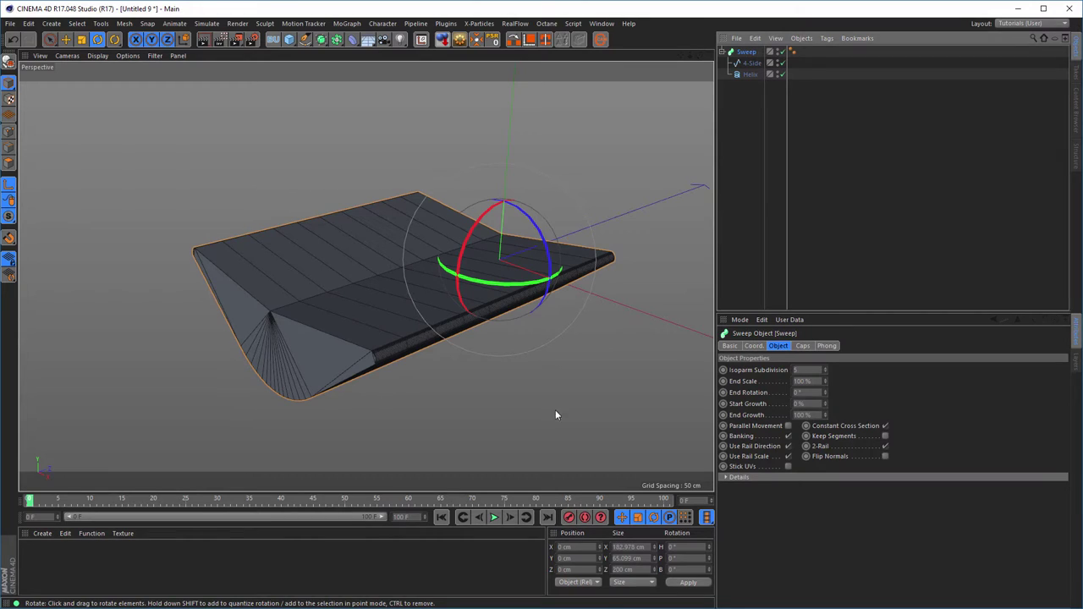
pyautogui.click(801, 345)
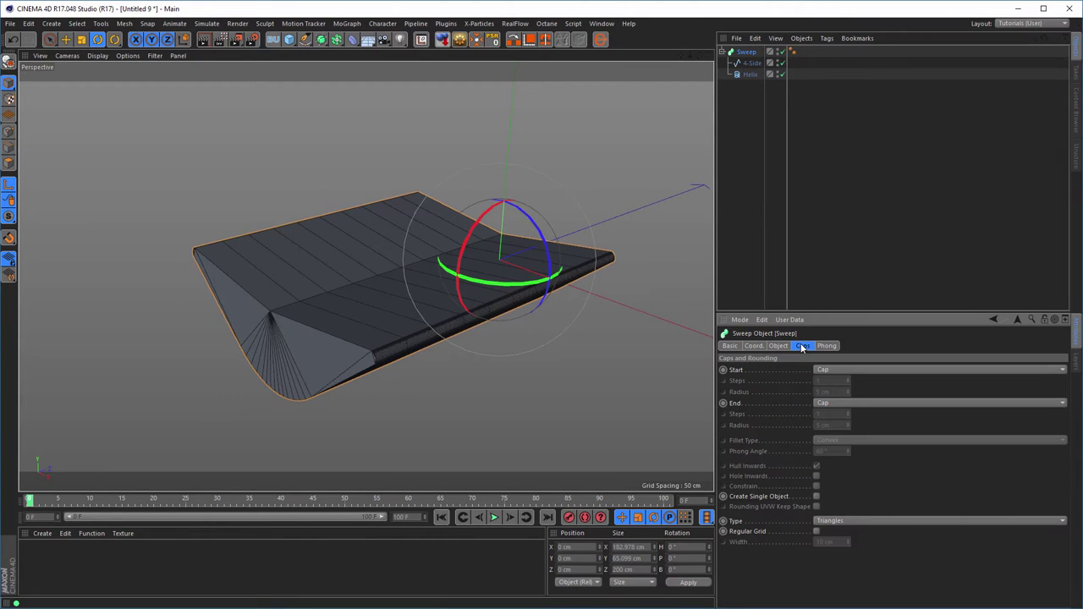
pyautogui.click(850, 520)
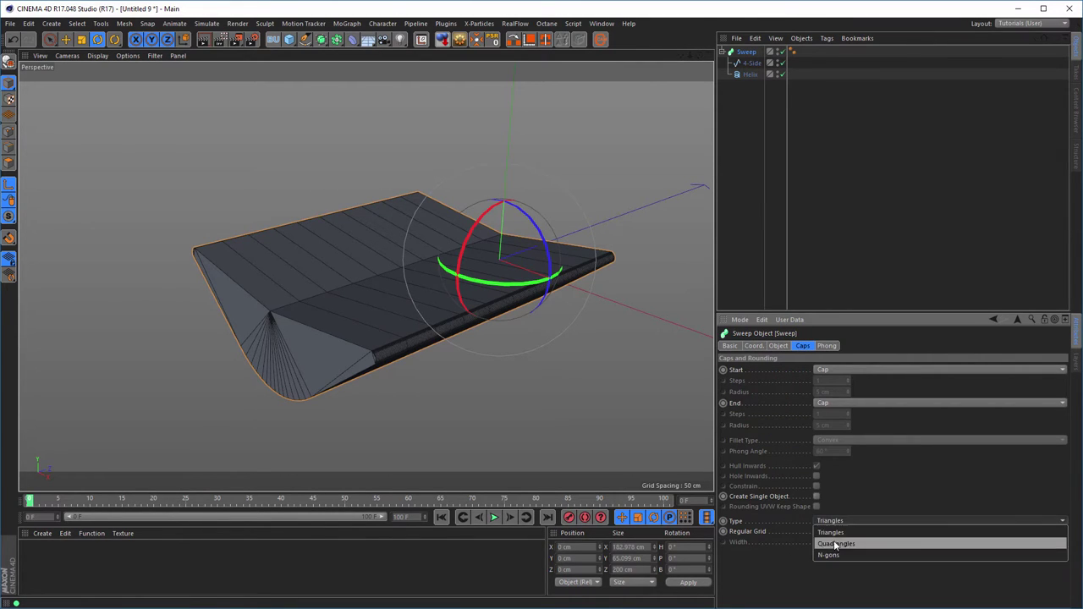
pyautogui.click(836, 556)
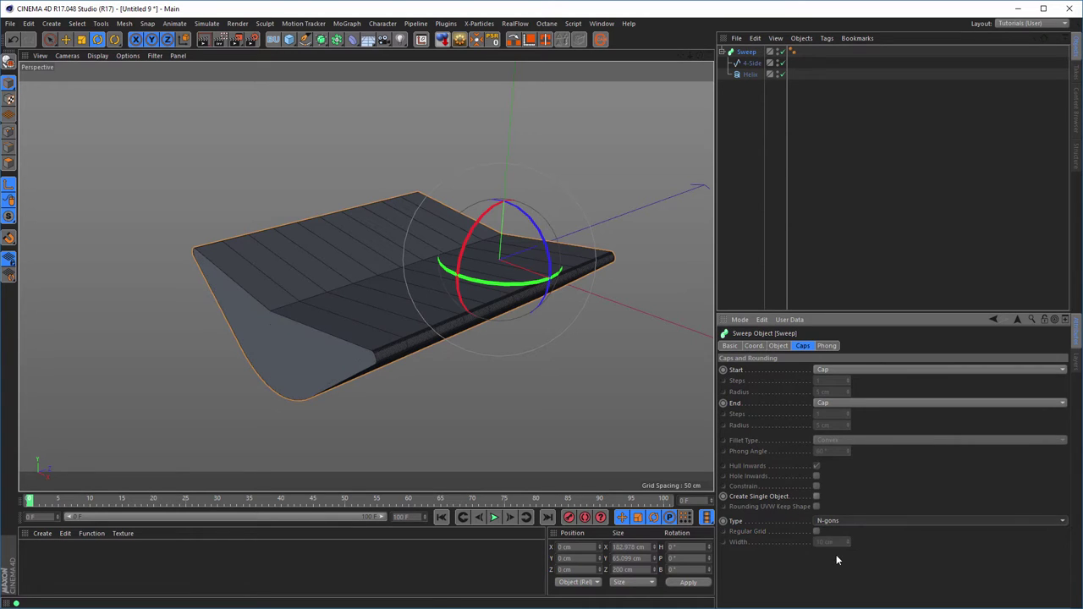
pyautogui.scroll(4, 376, 350)
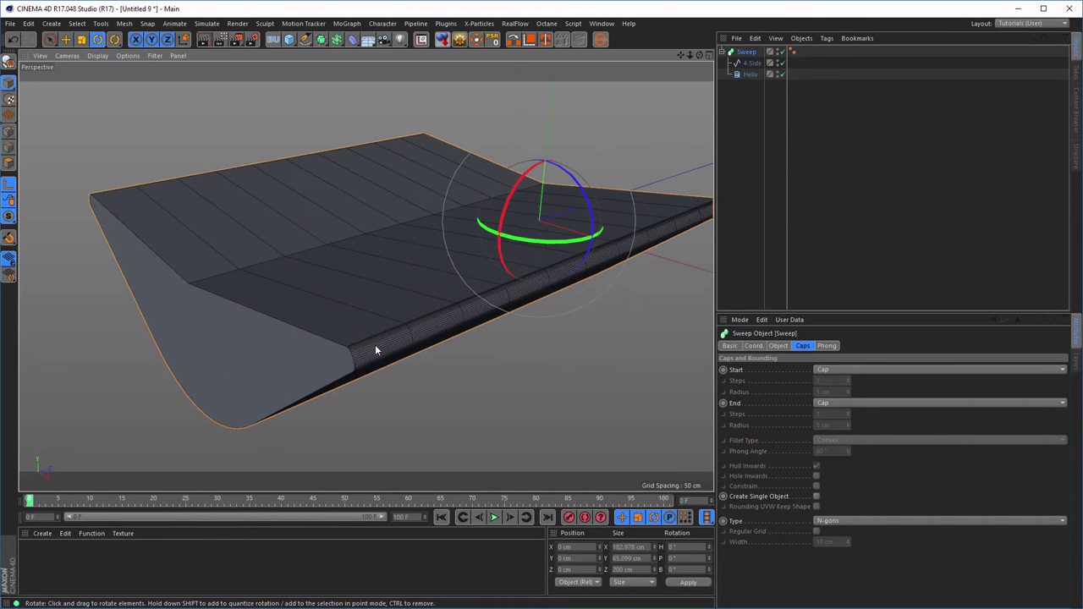
# Rename the 4-Side spline to 'Profile'.
pyautogui.click(750, 63)
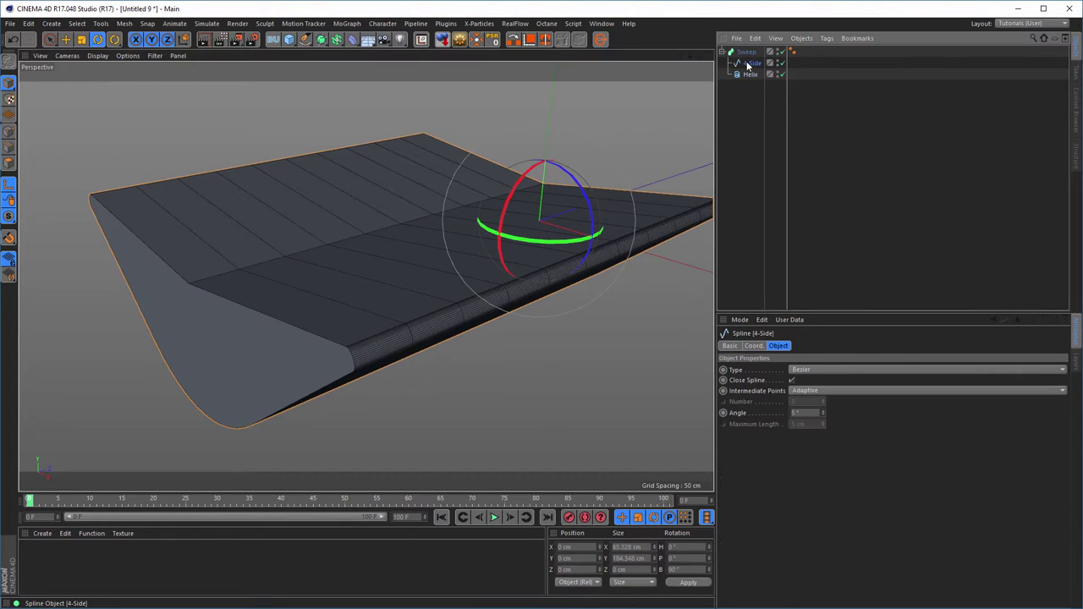
pyautogui.doubleClick(747, 65)
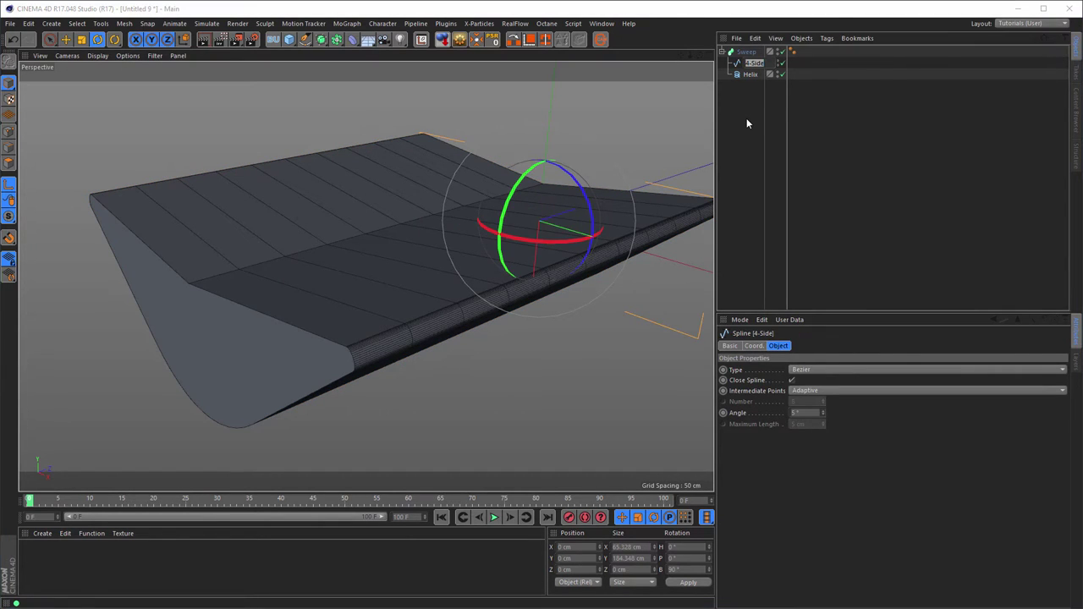
pyautogui.write('Profile')
pyautogui.press('Return')
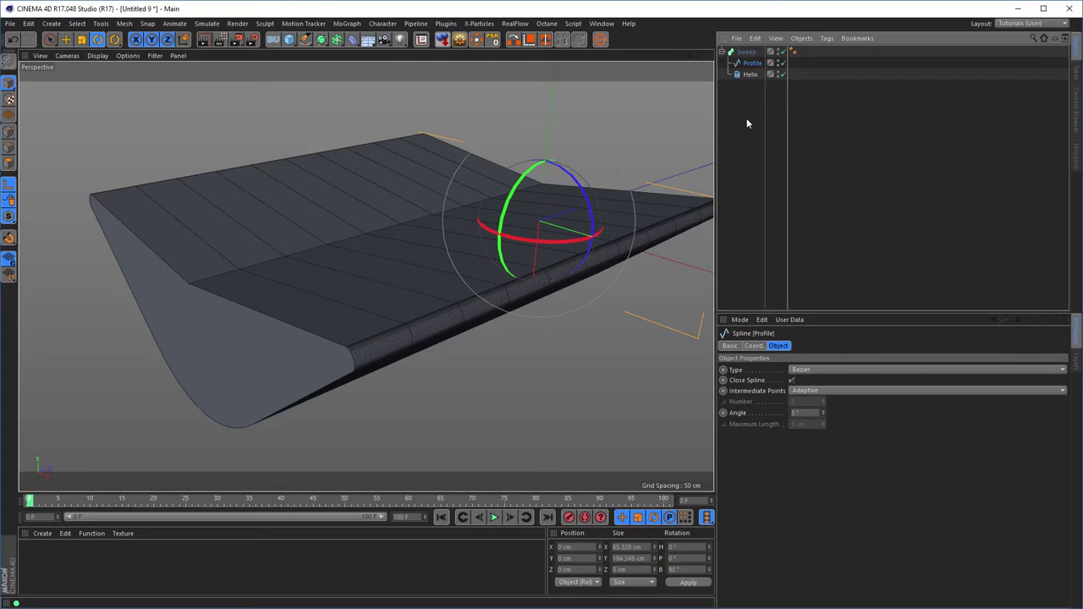
# Set the Profile's intermediate points angle to 20°.
pyautogui.doubleClick(796, 412)
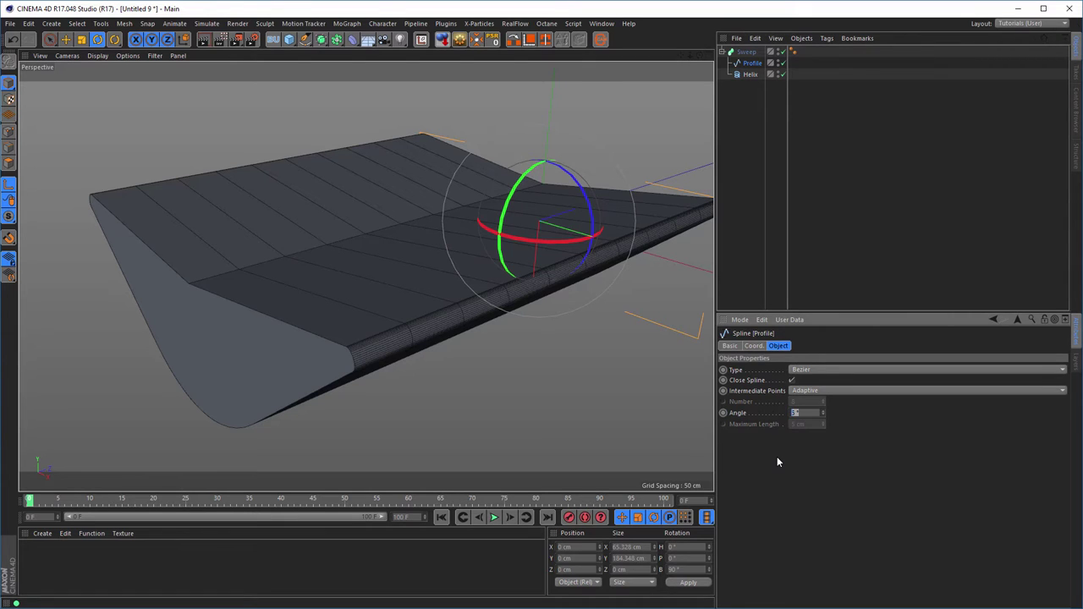
pyautogui.write('20')
pyautogui.press('Return')
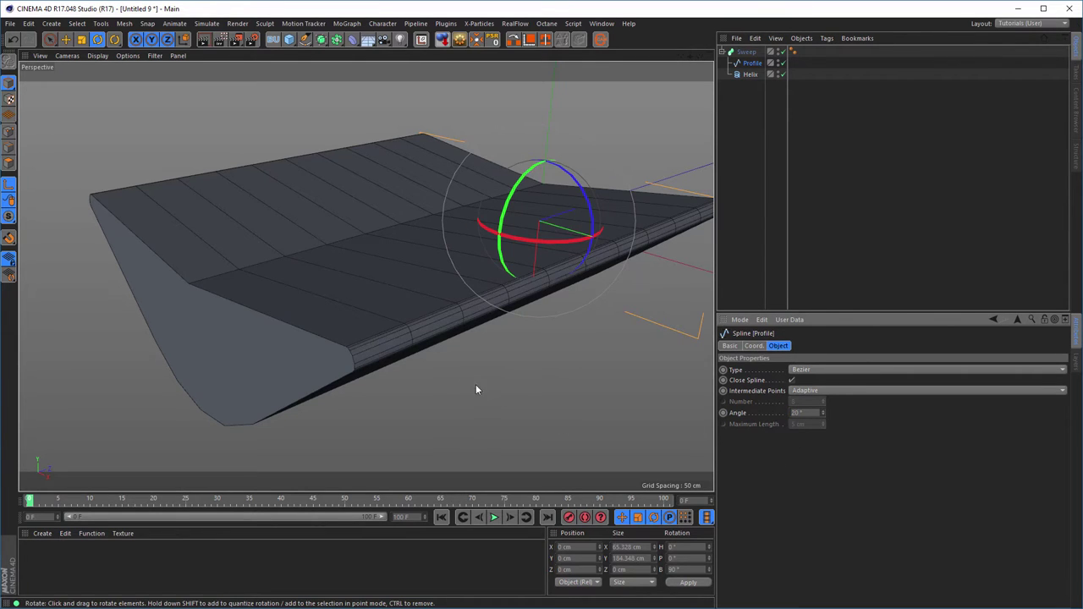
pyautogui.keyDown('alt'); pyautogui.moveTo(476, 390); pyautogui.dragTo(350, 382); pyautogui.keyUp('alt')
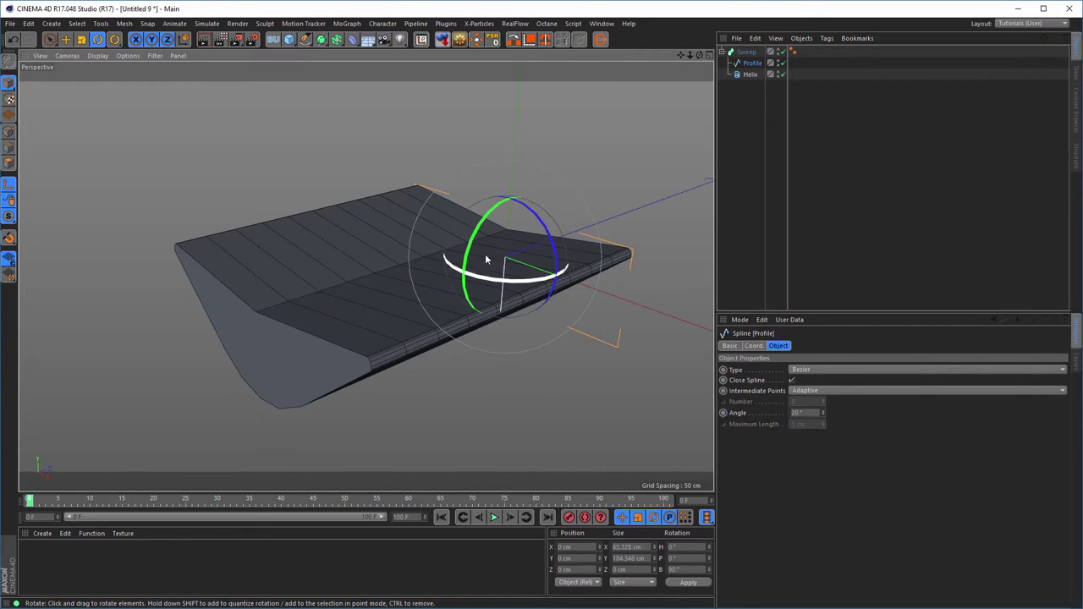
pyautogui.click(749, 74)
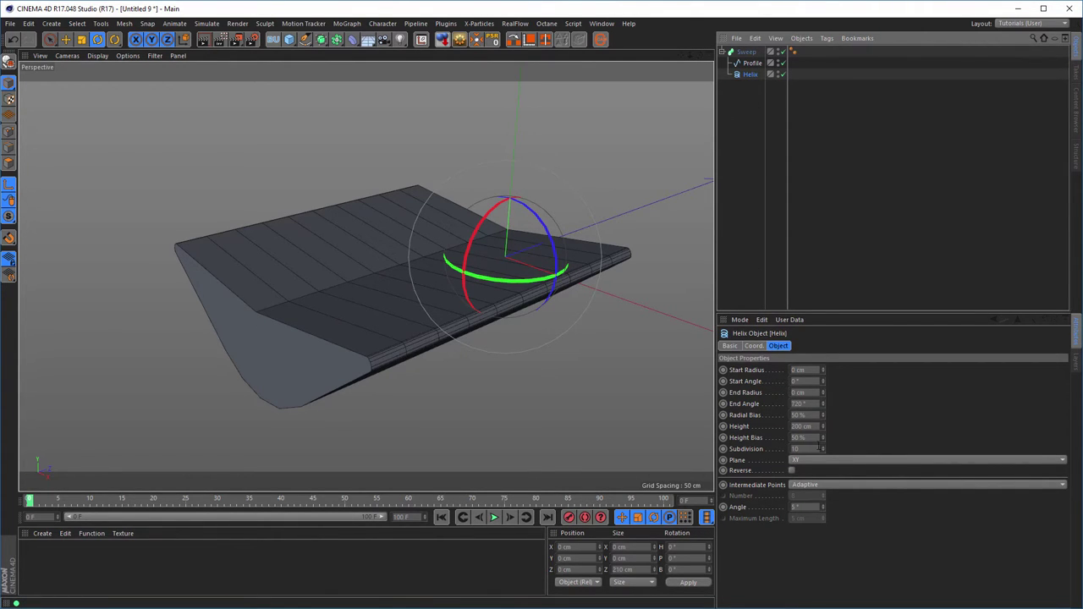
pyautogui.moveTo(822, 449)
pyautogui.mouseDown()
pyautogui.moveTo(842, 448)
pyautogui.moveTo(821, 448)
pyautogui.mouseUp()
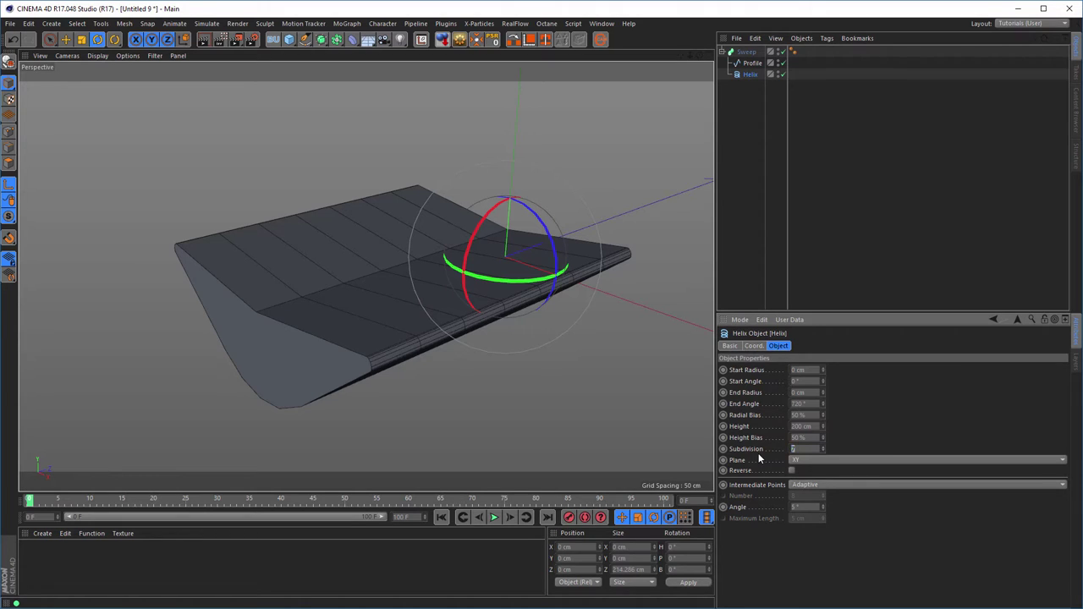
pyautogui.write('10')
pyautogui.press('Return')
pyautogui.keyDown('alt'); pyautogui.moveTo(390, 289); pyautogui.dragTo(344, 305); pyautogui.keyUp('alt')
pyautogui.hotkey('ctrl', 'z')
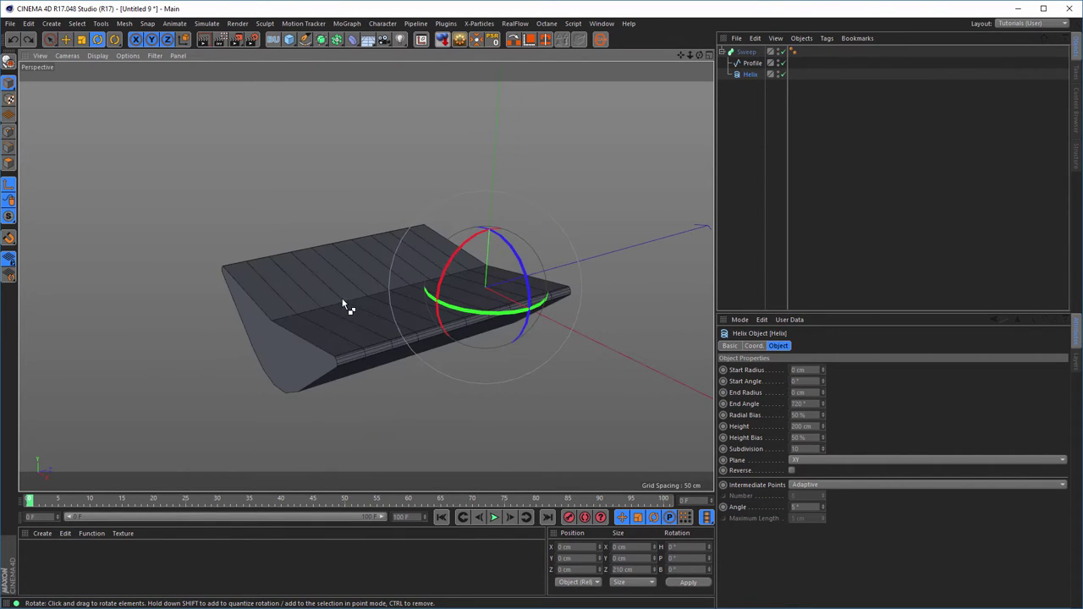
pyautogui.click(49, 38)
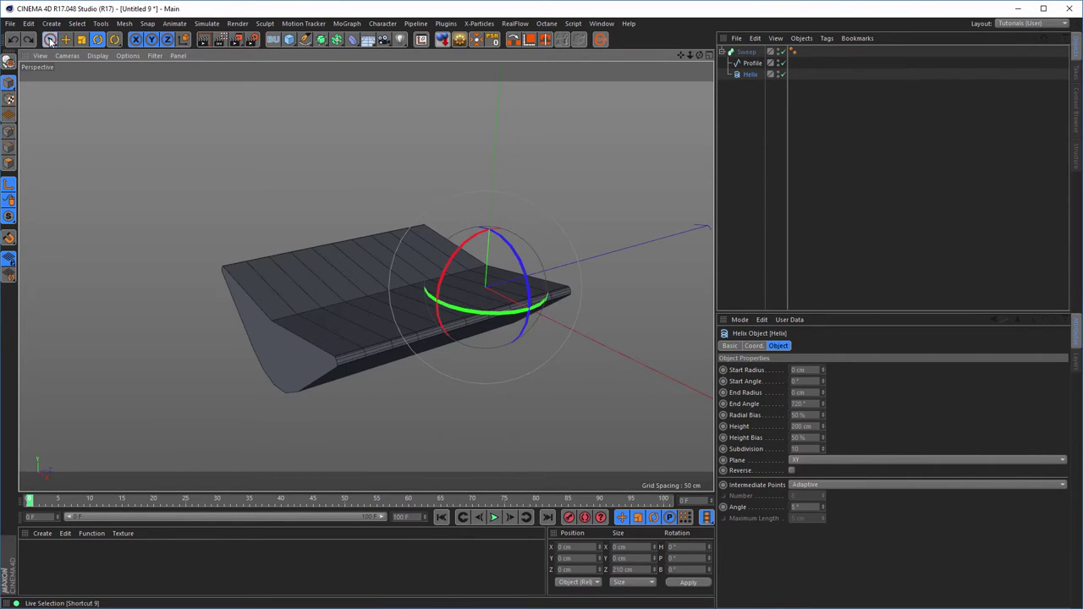
# Place a Bend deformer under the Helix and fit it to the parent at 0 × 0 × 210 cm.
pyautogui.click(747, 52)
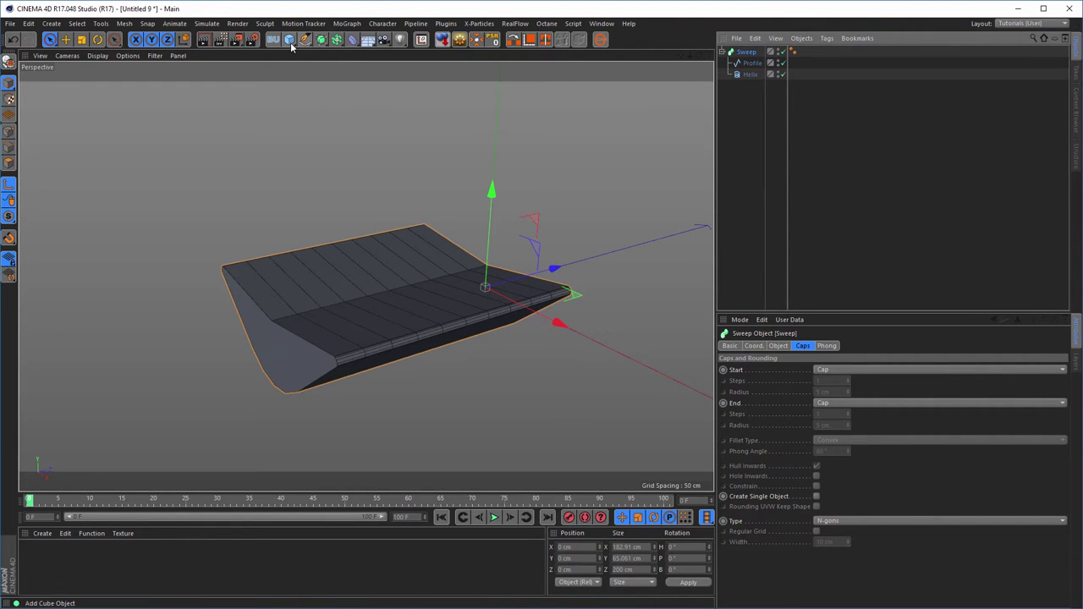
pyautogui.click(352, 40)
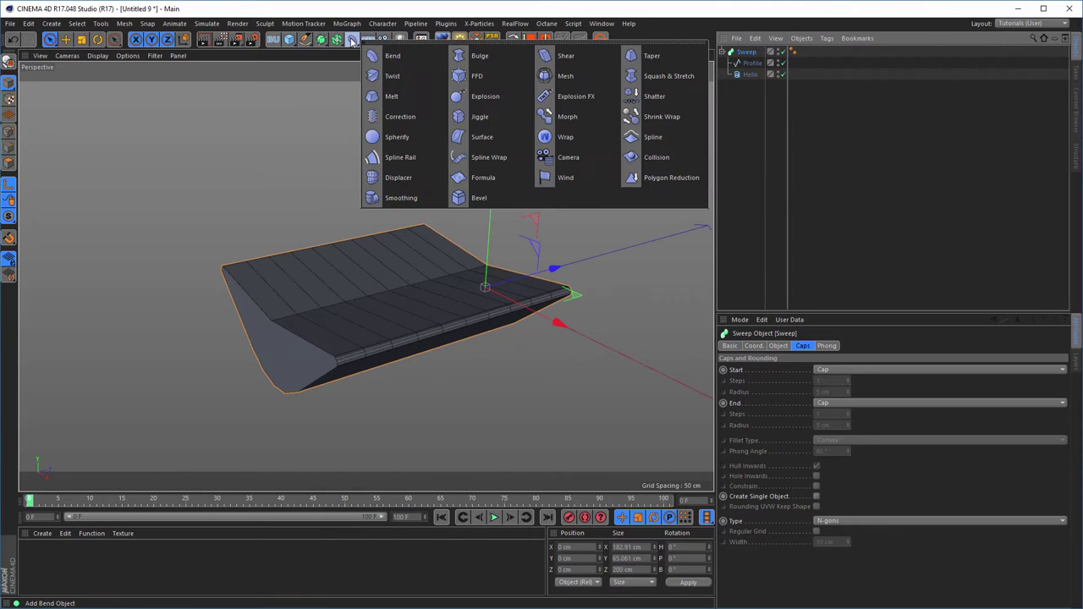
pyautogui.click(389, 56)
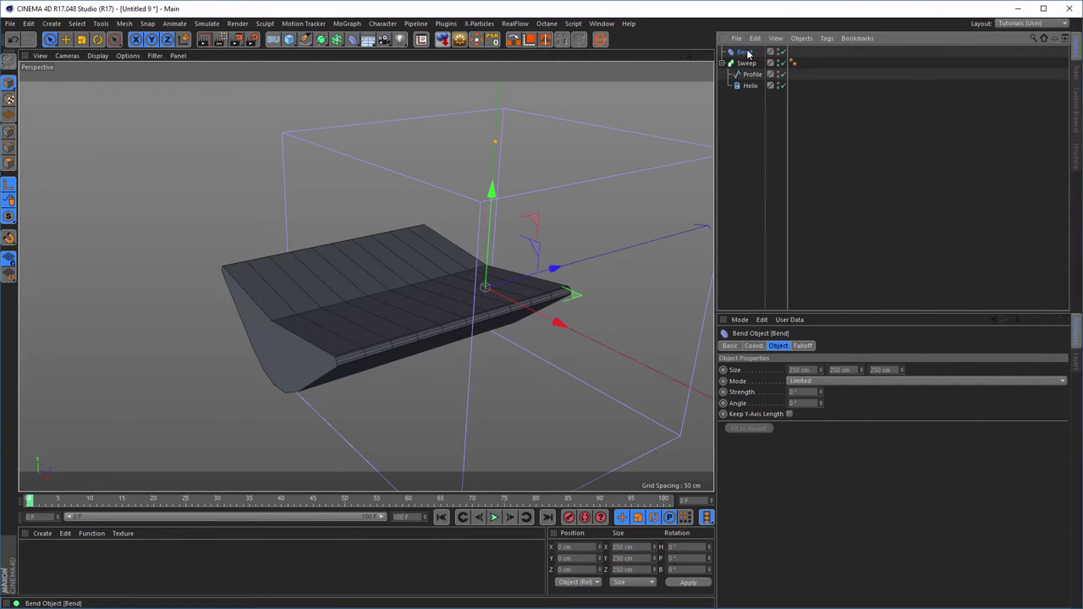
pyautogui.moveTo(748, 53); pyautogui.dragTo(759, 88)
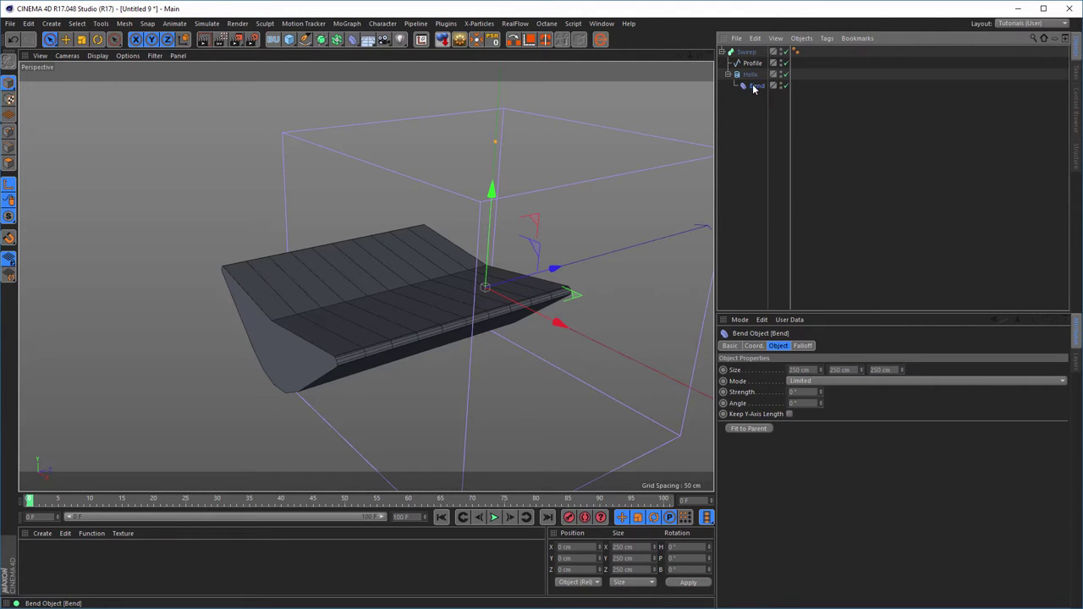
pyautogui.click(752, 428)
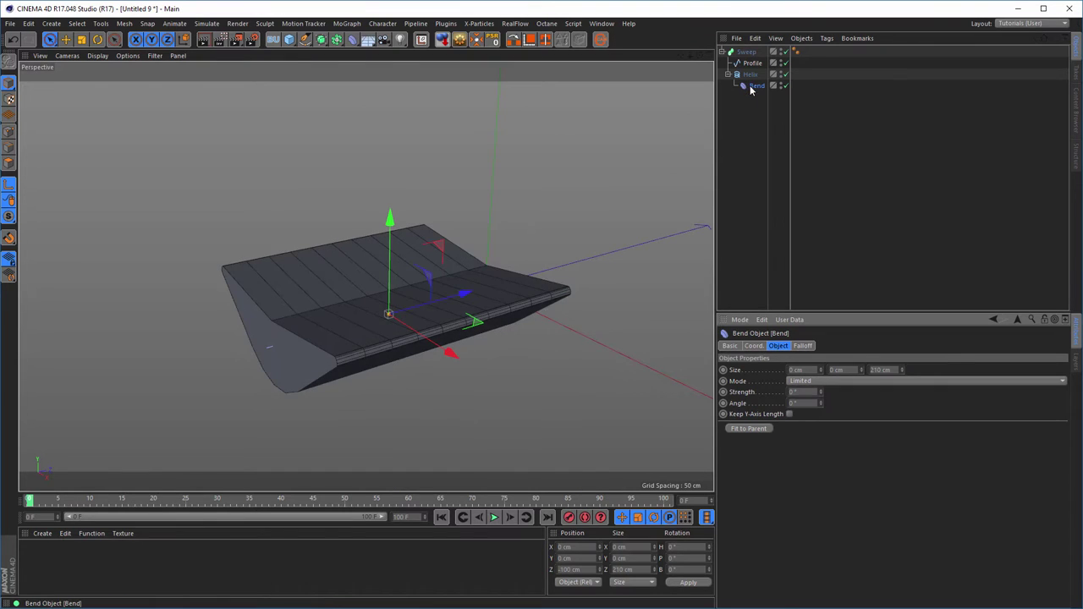
# Move the Bend to the top level and set its X and Y size to 50 cm.
pyautogui.moveTo(755, 86); pyautogui.dragTo(750, 57)
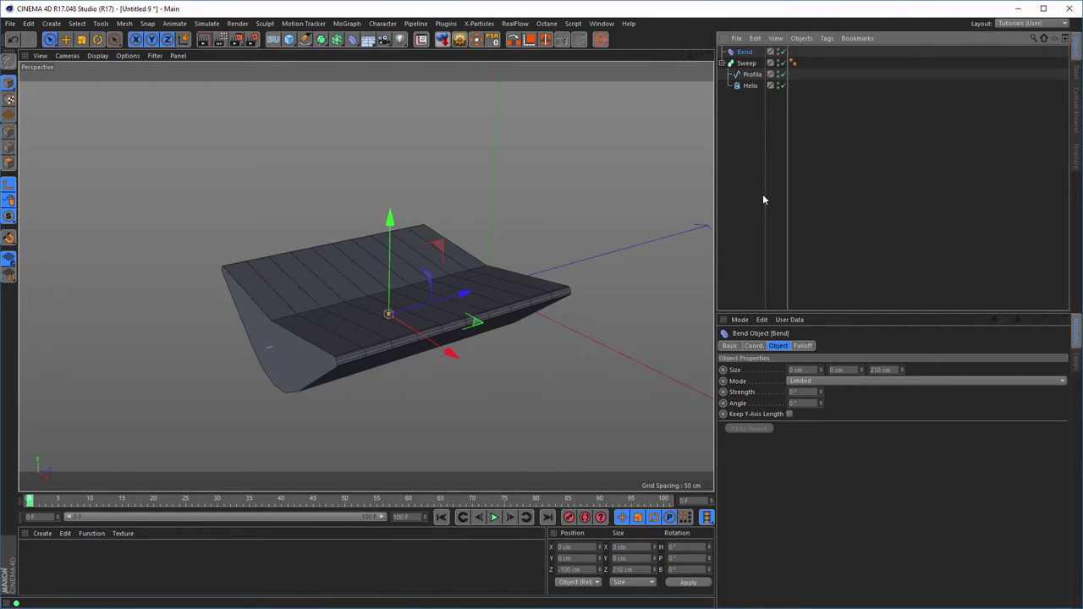
pyautogui.click(799, 370)
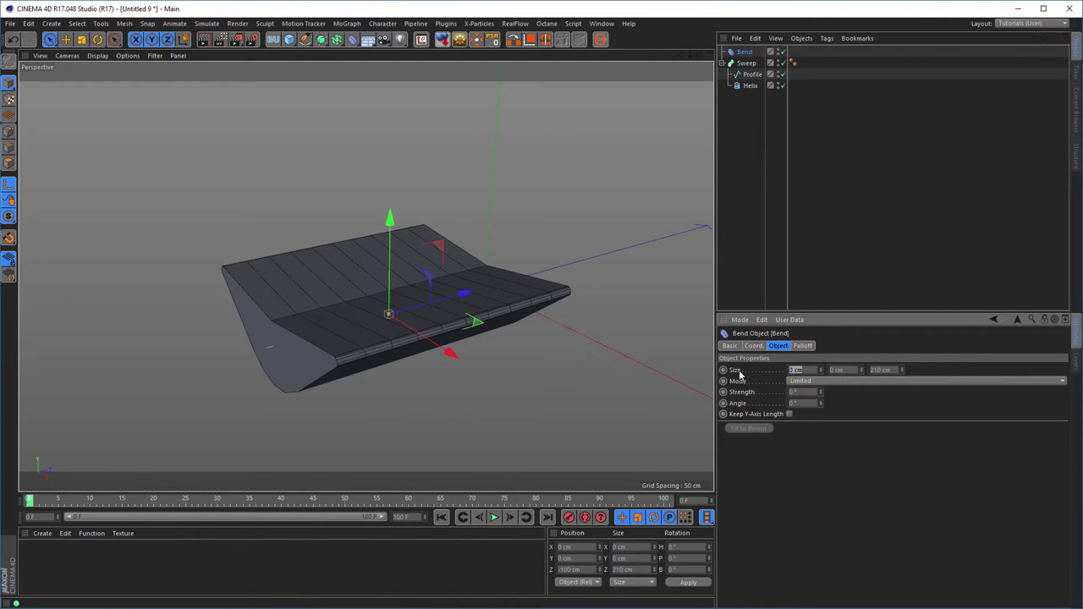
pyautogui.write('50')
pyautogui.press('Tab')
pyautogui.write('50')
pyautogui.press('Return')
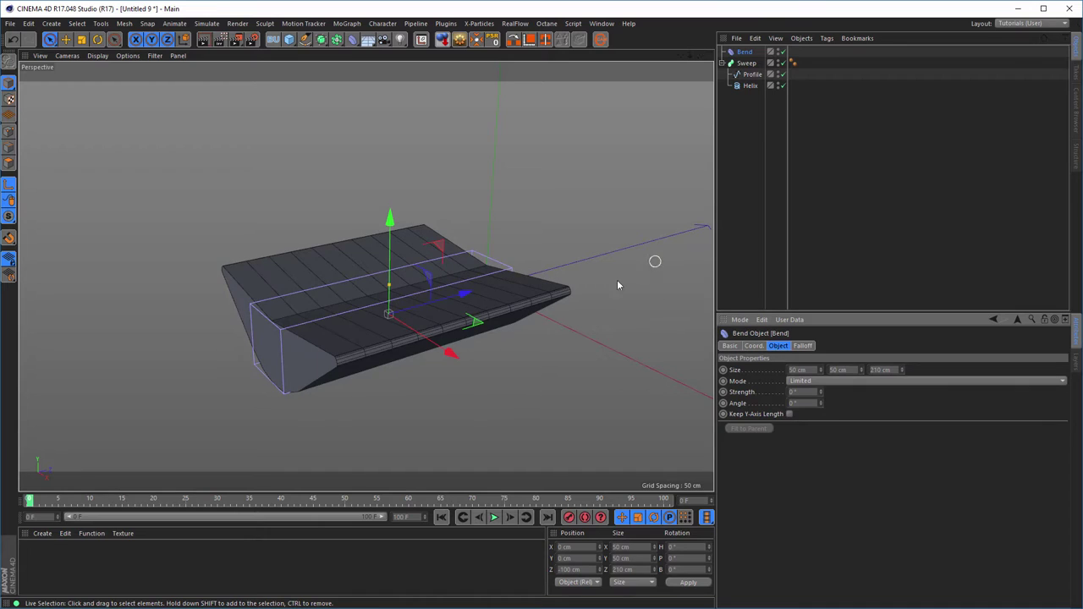
# Group the Bend and Sweep under a new Null with Alt+G.
pyautogui.click(723, 63)
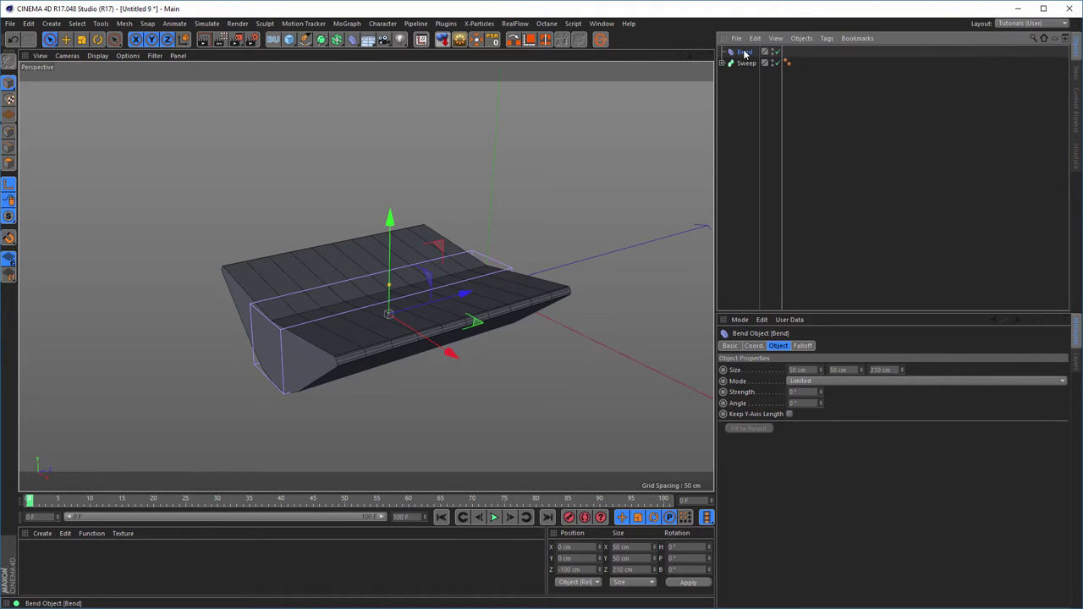
pyautogui.moveTo(744, 52); pyautogui.dragTo(750, 66)
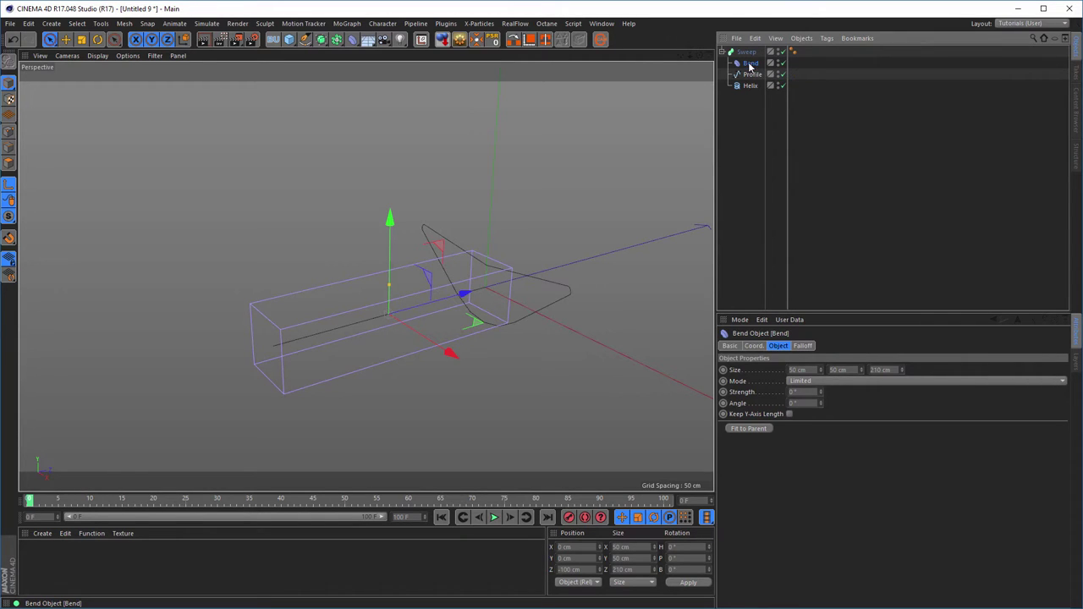
pyautogui.moveTo(748, 68); pyautogui.dragTo(750, 52)
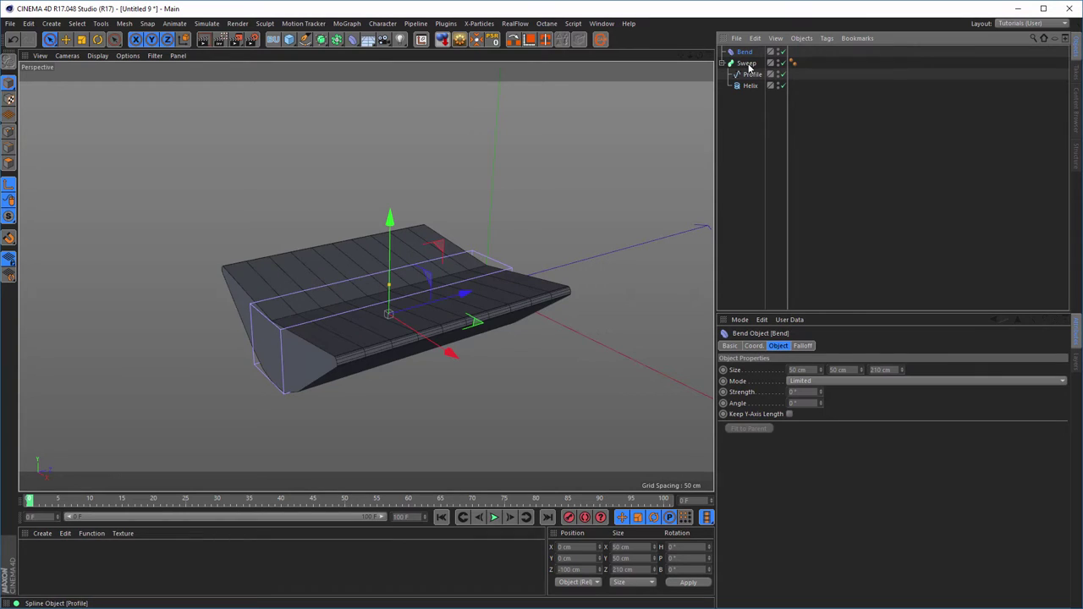
pyautogui.click(747, 63)
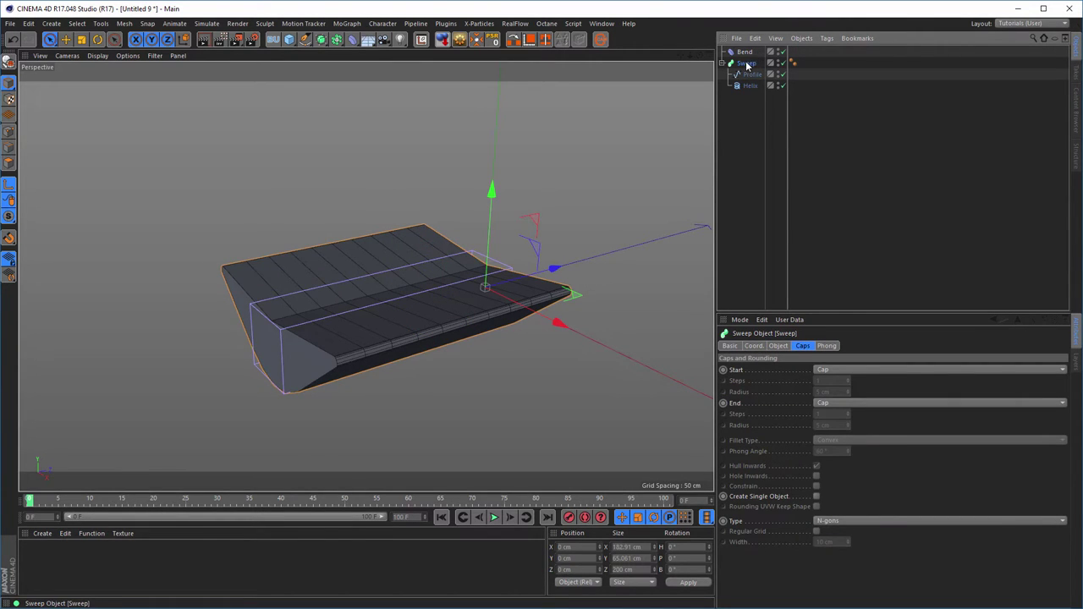
pyautogui.keyDown('ctrl'); pyautogui.click(746, 53); pyautogui.keyUp('ctrl')
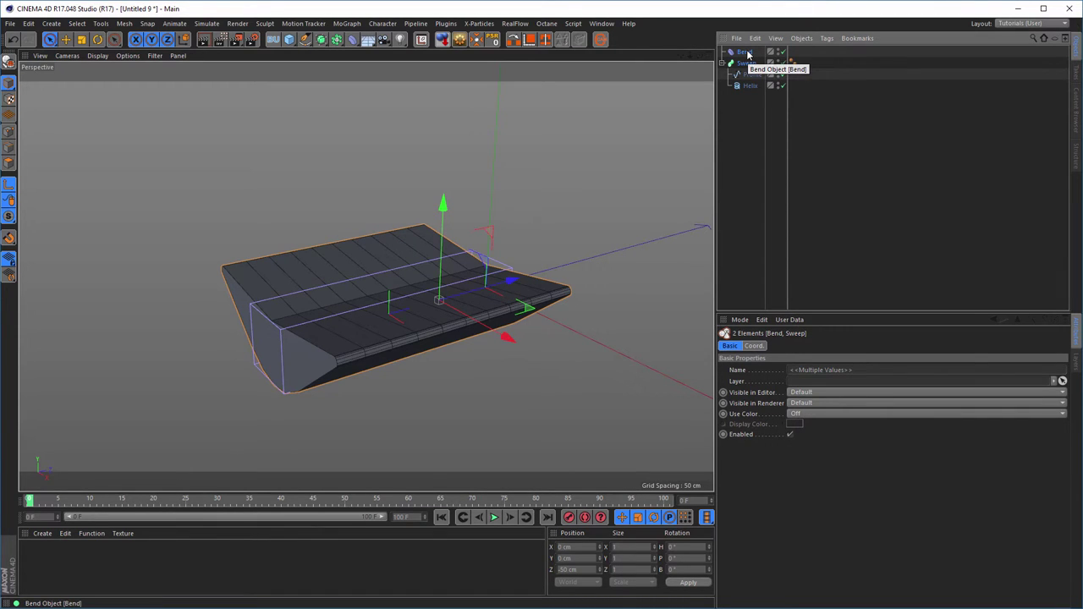
pyautogui.hotkey('alt', 'g')
pyautogui.click(722, 52)
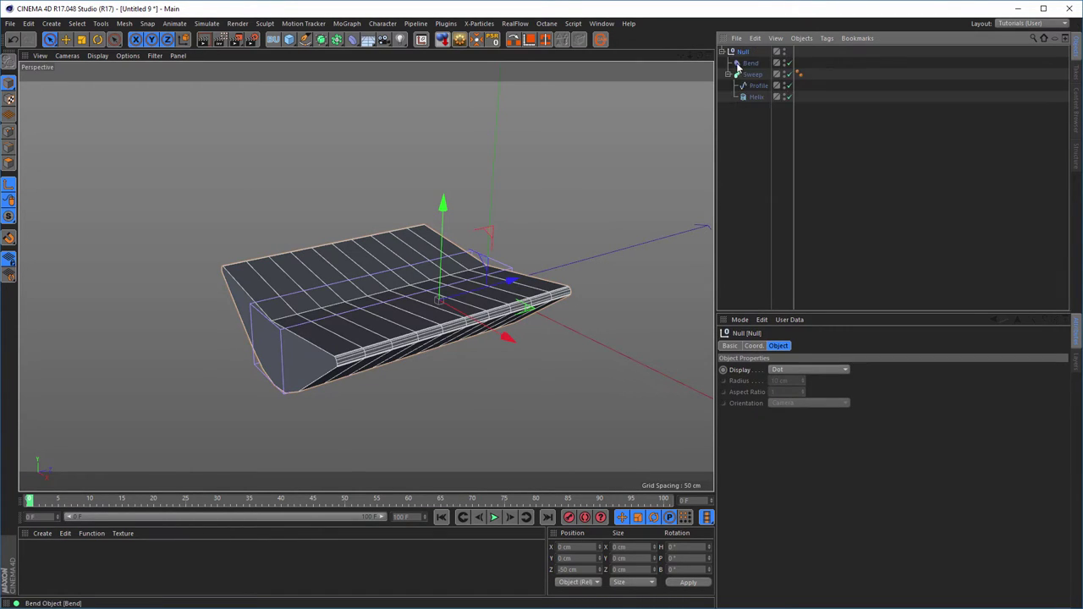
pyautogui.click(742, 63)
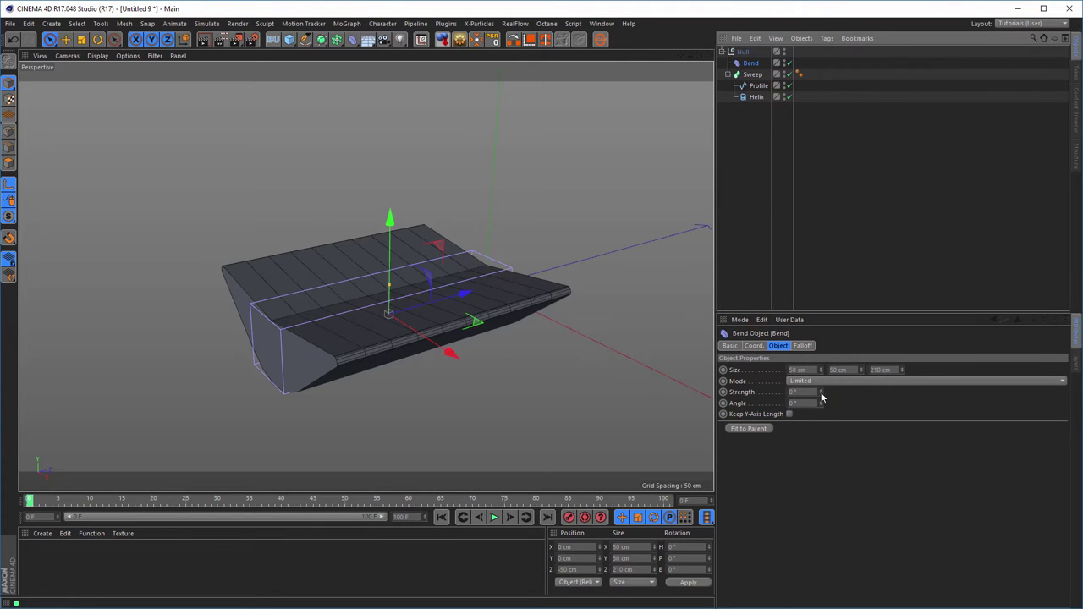
# Set the Bend strength to about 27° and rotate it to 90° heading and 90° bank.
pyautogui.moveTo(821, 393)
pyautogui.mouseDown()
pyautogui.moveTo(820, 338)
pyautogui.moveTo(820, 398)
pyautogui.moveTo(821, 372)
pyautogui.moveTo(820, 382)
pyautogui.mouseUp()
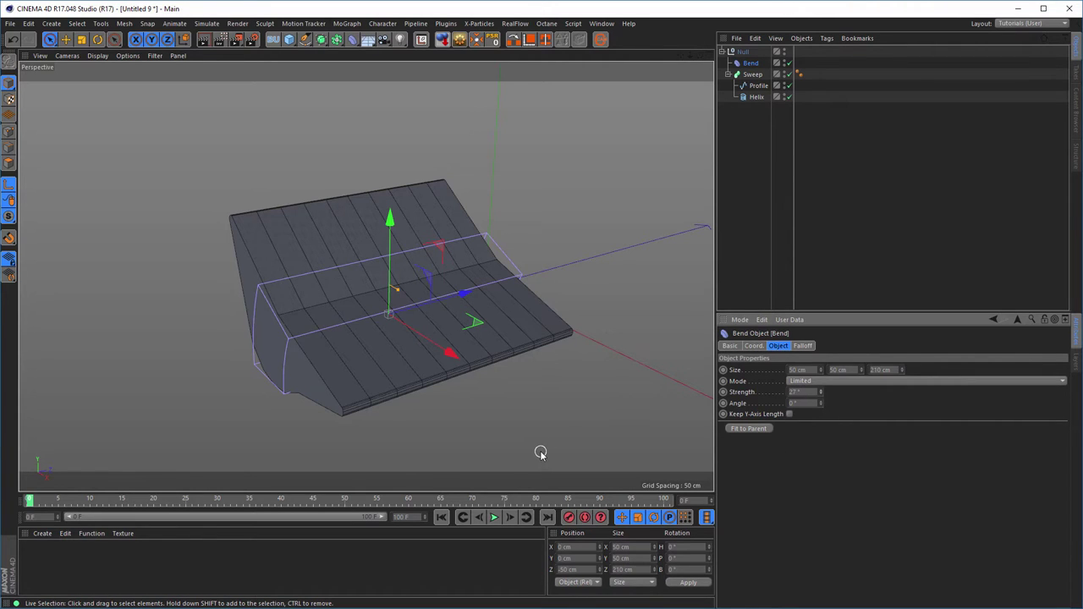
pyautogui.press('r')
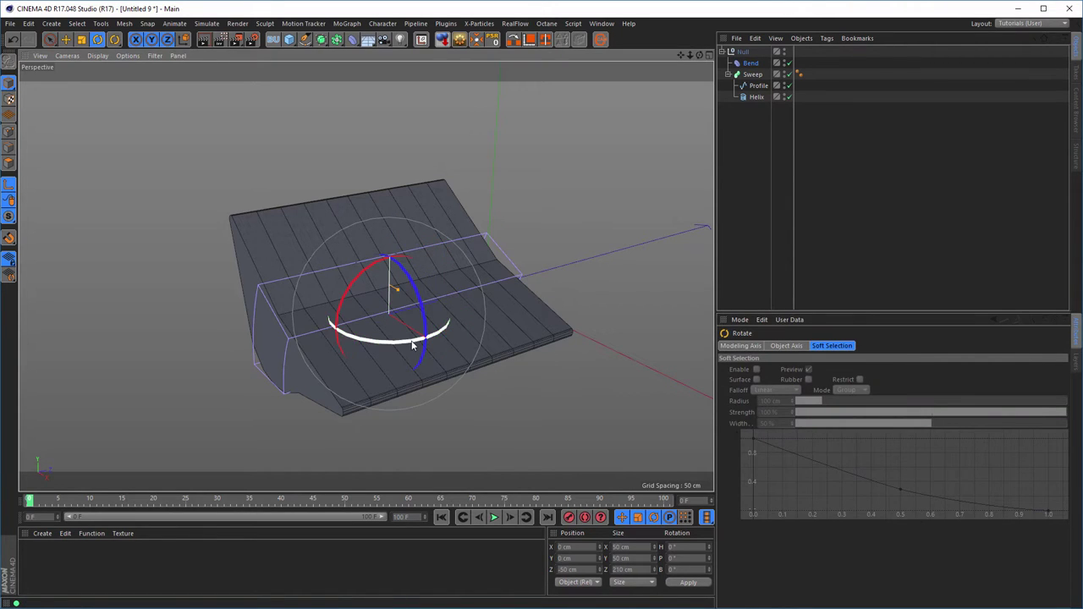
pyautogui.moveTo(413, 344); pyautogui.dragTo(290, 331)
pyautogui.moveTo(360, 282); pyautogui.dragTo(303, 403)
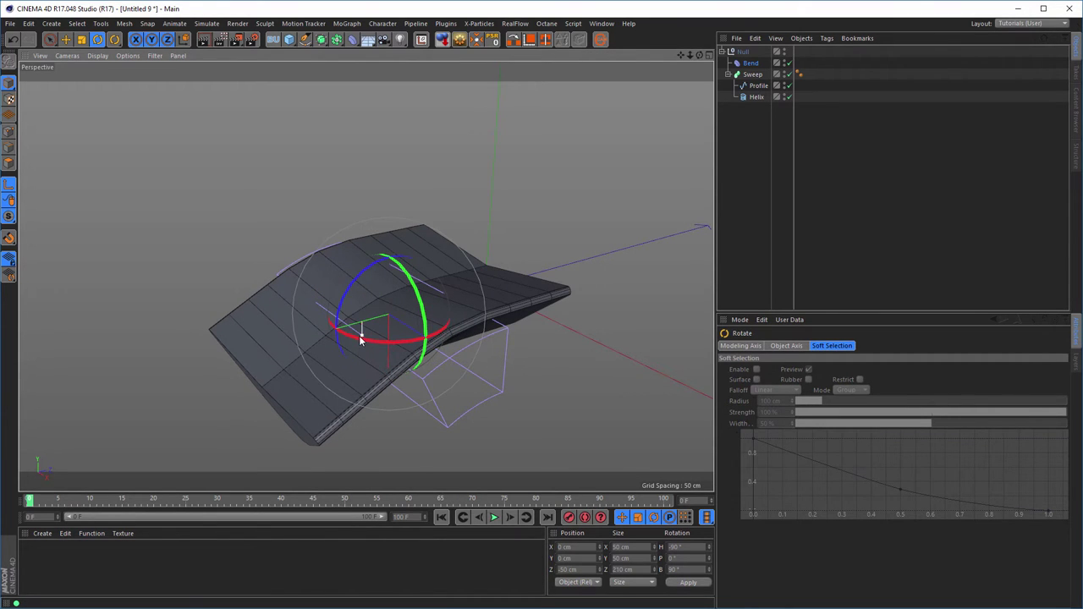
pyautogui.moveTo(362, 335); pyautogui.dragTo(466, 378)
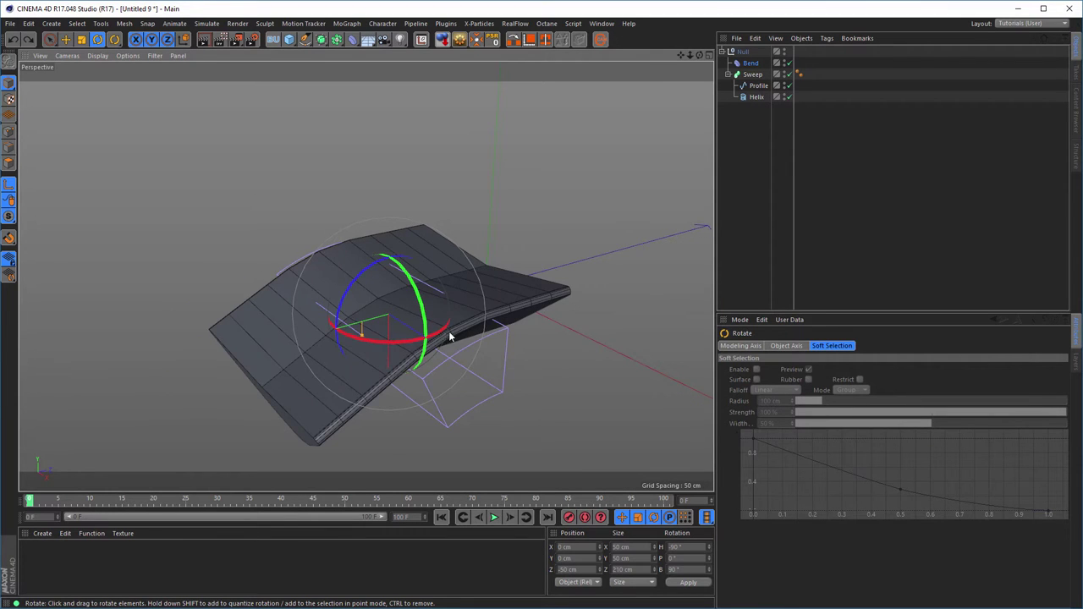
pyautogui.moveTo(450, 337); pyautogui.dragTo(385, 235)
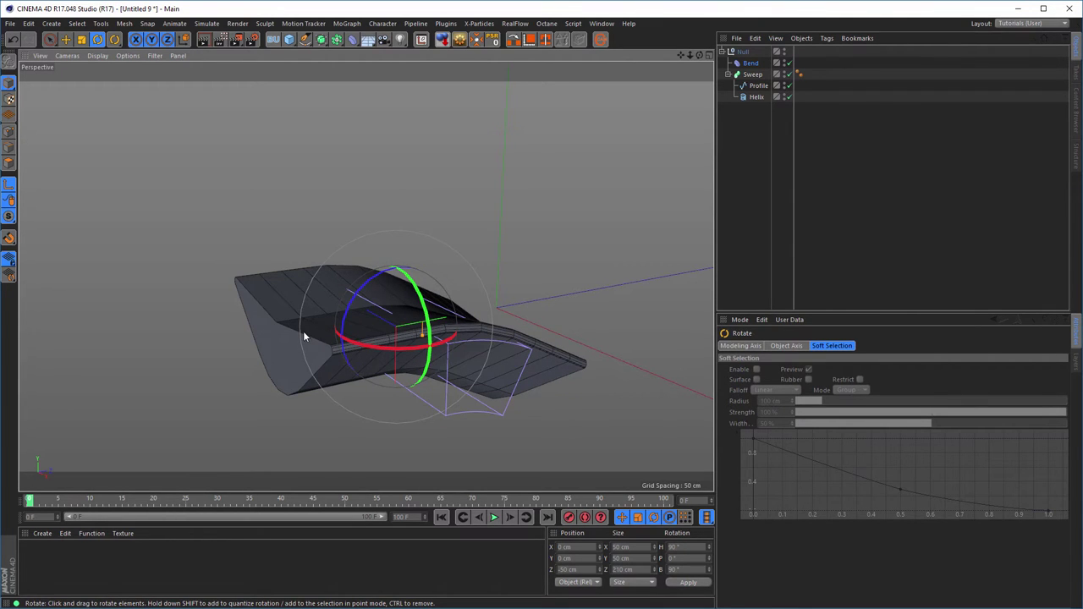
pyautogui.keyDown('alt'); pyautogui.moveTo(372, 338); pyautogui.dragTo(485, 312); pyautogui.keyUp('alt')
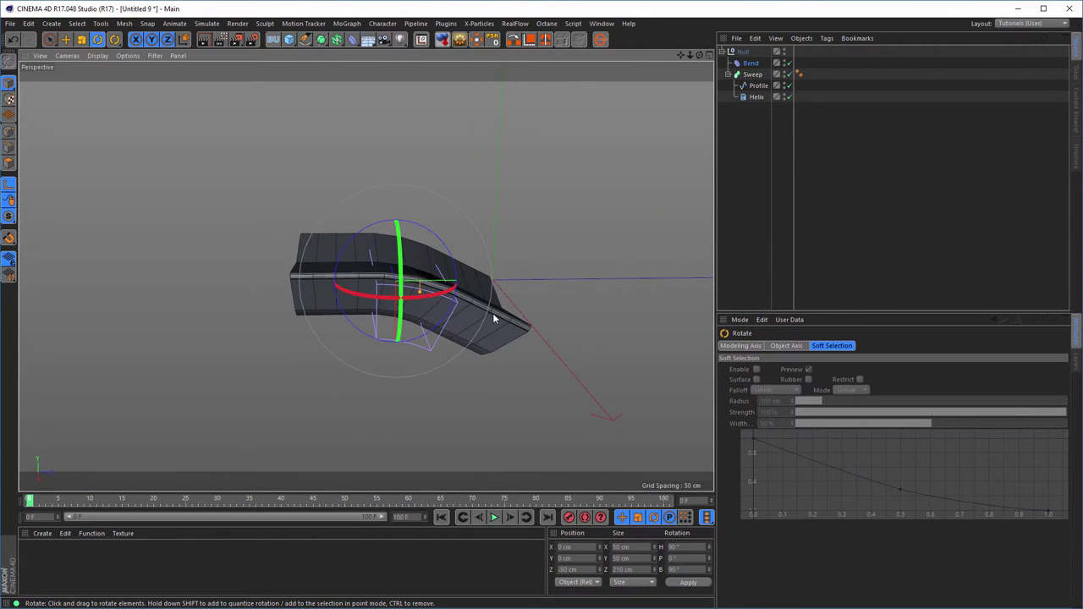
pyautogui.keyDown('alt'); pyautogui.moveTo(397, 280); pyautogui.dragTo(443, 292); pyautogui.keyUp('alt')
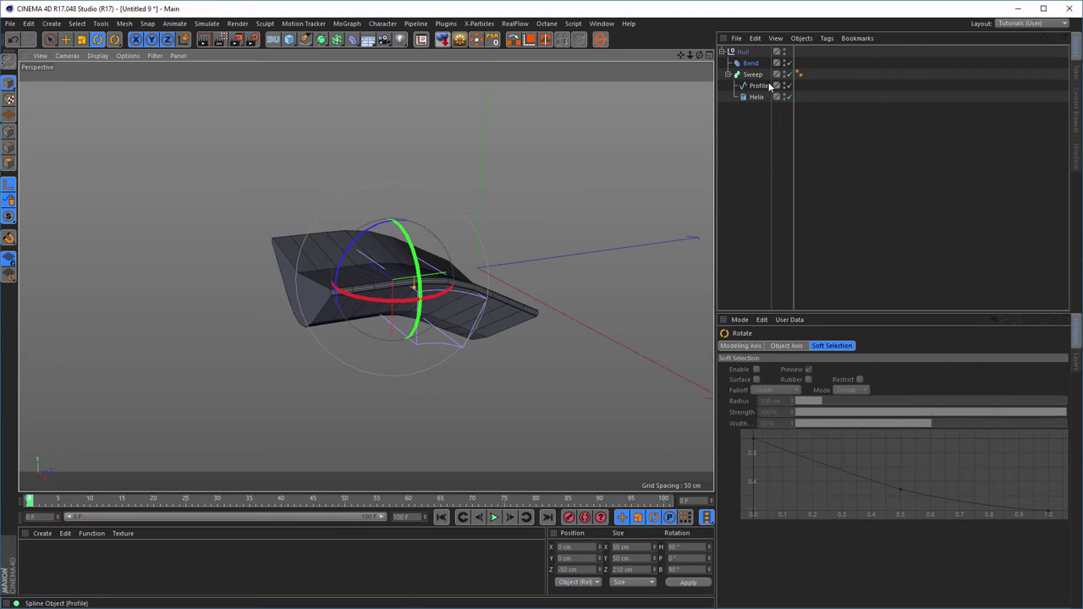
pyautogui.click(750, 63)
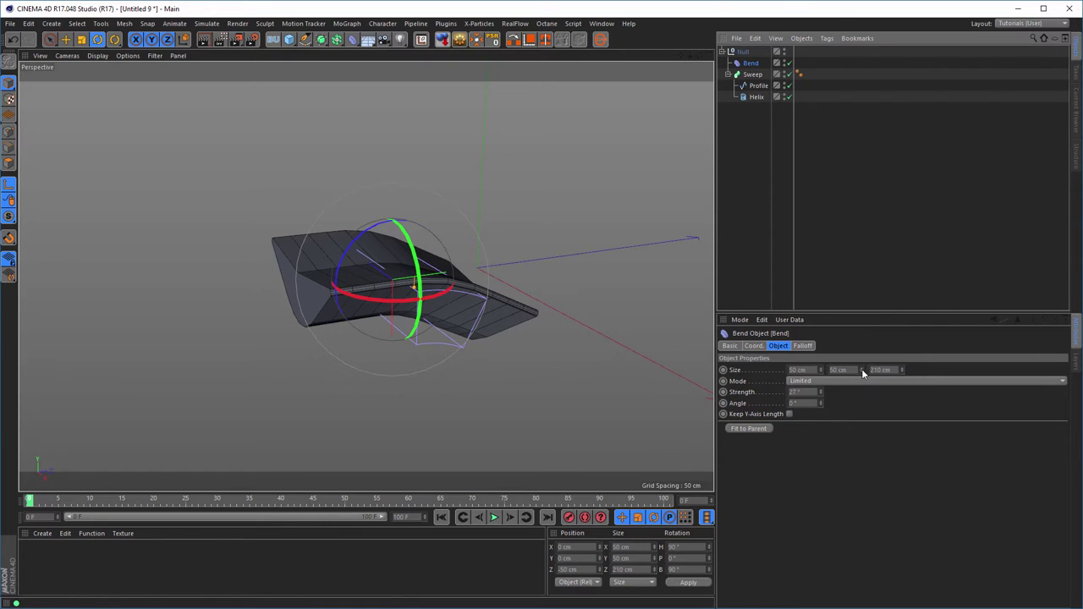
# Stretch the Bend to 221 cm in Y and lower its strength to 15°.
pyautogui.moveTo(862, 370); pyautogui.dragTo(922, 369)
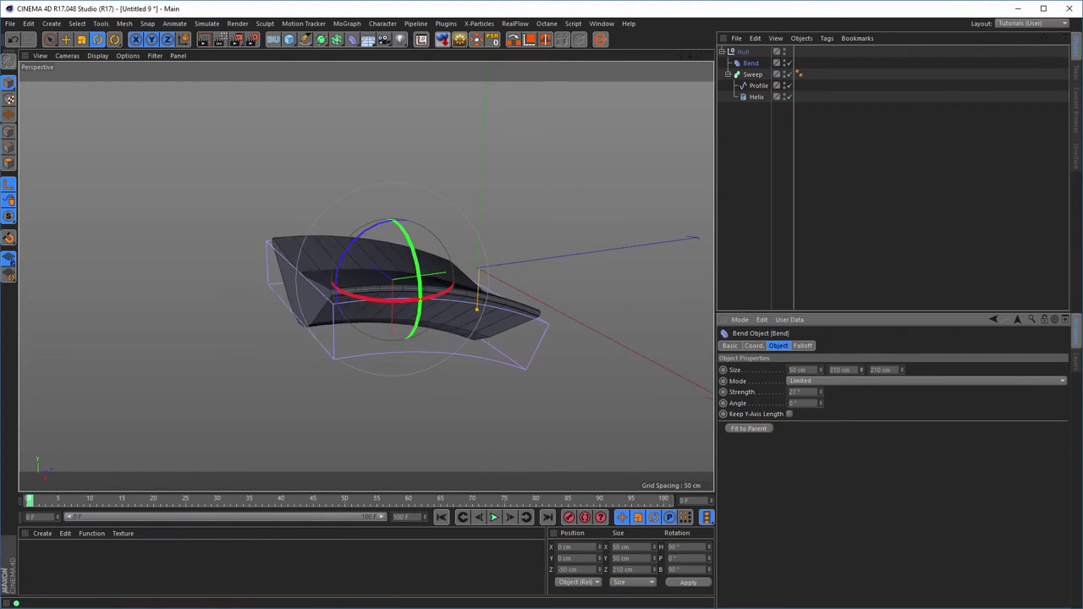
pyautogui.moveTo(476, 309); pyautogui.dragTo(519, 336)
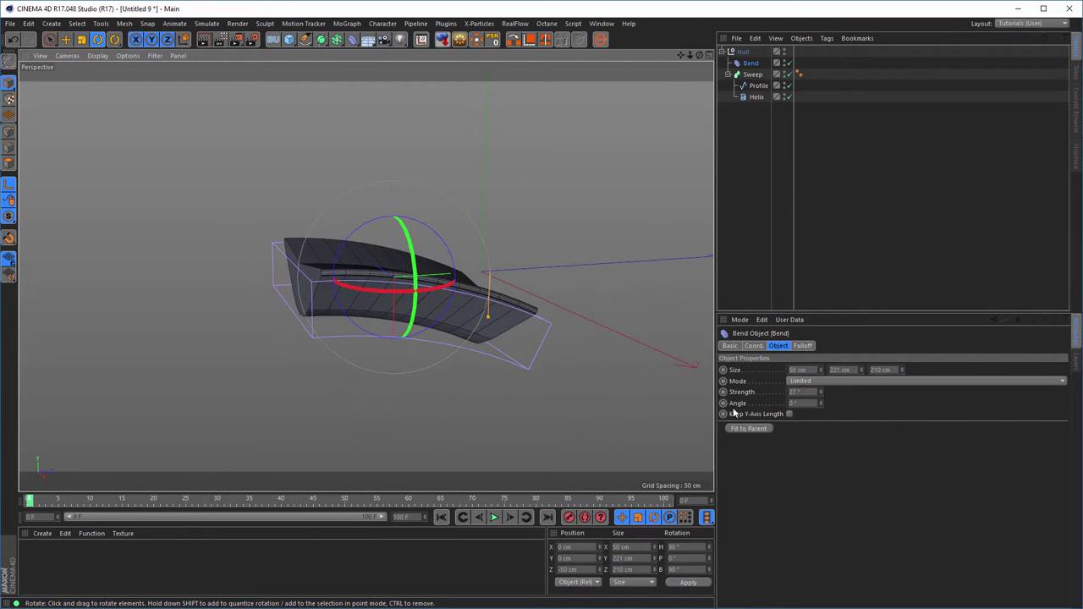
pyautogui.click(795, 392)
pyautogui.write('15')
pyautogui.press('Return')
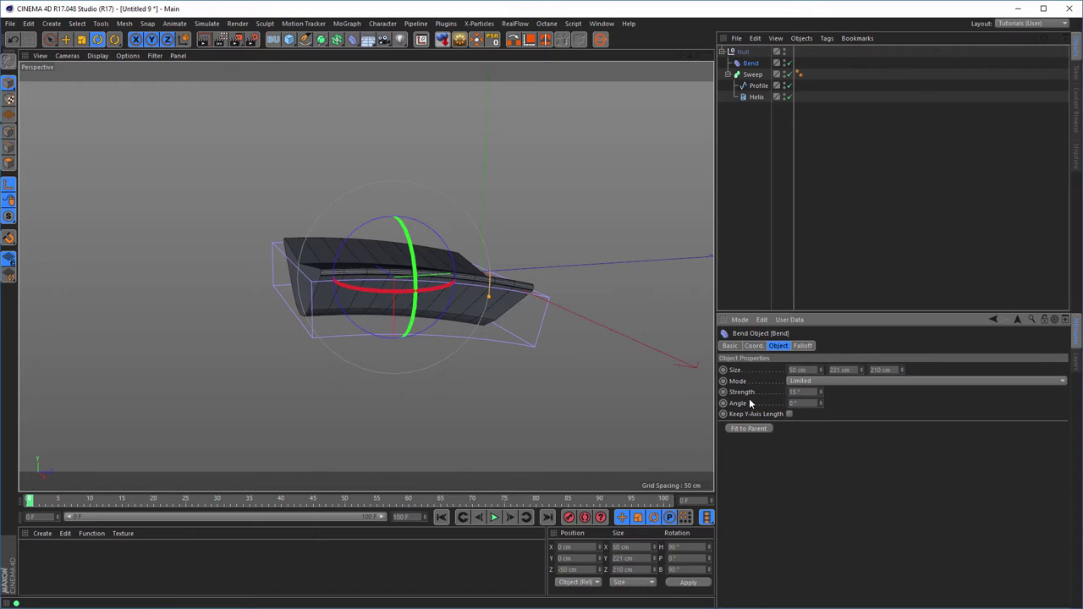
pyautogui.keyDown('alt'); pyautogui.moveTo(448, 290); pyautogui.dragTo(414, 297); pyautogui.keyUp('alt')
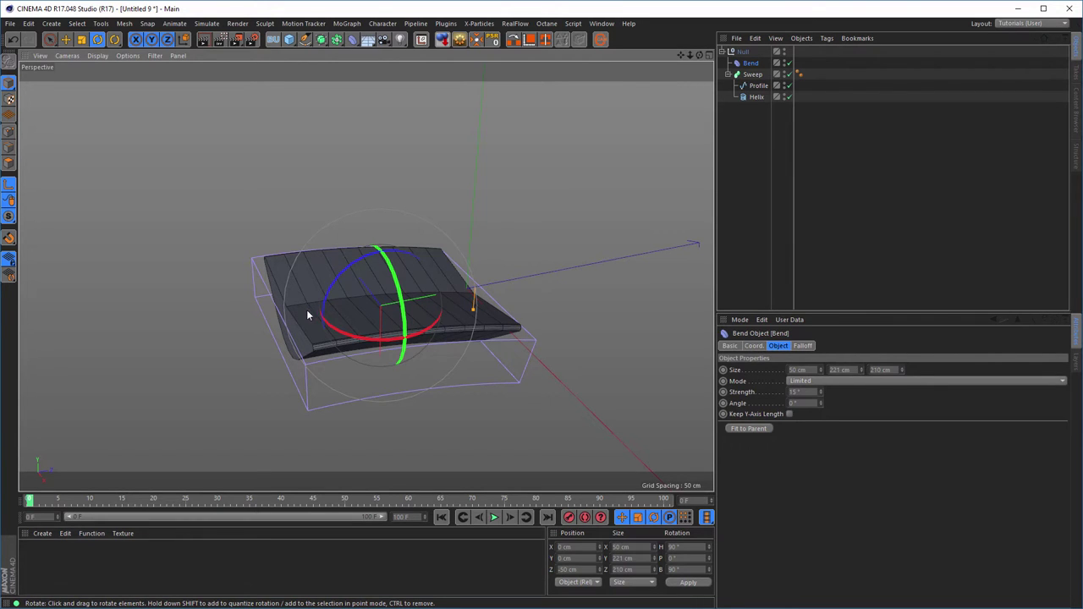
pyautogui.click(752, 75)
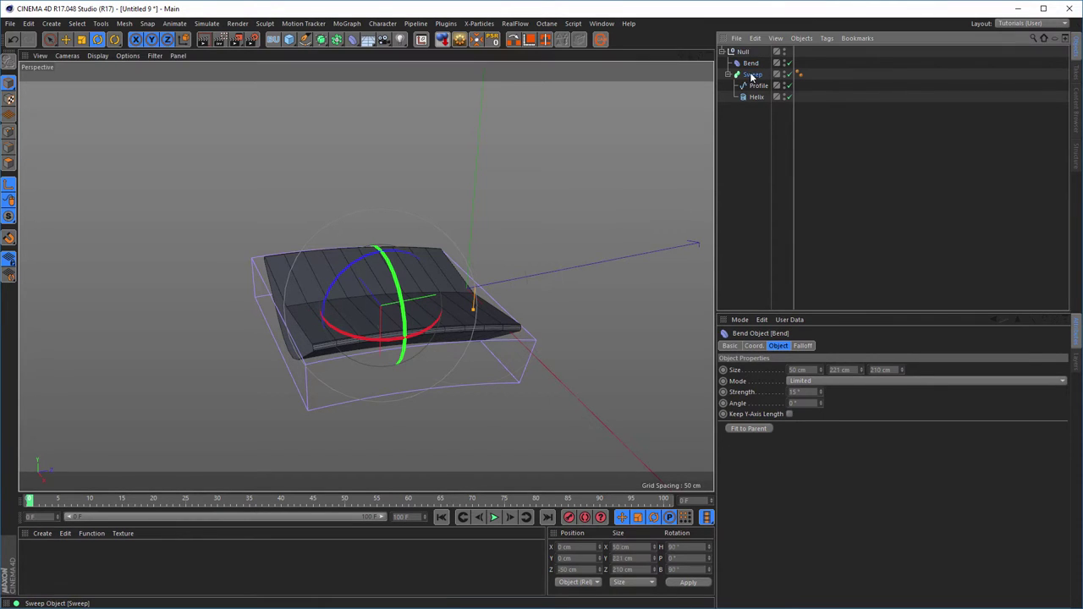
pyautogui.click(776, 346)
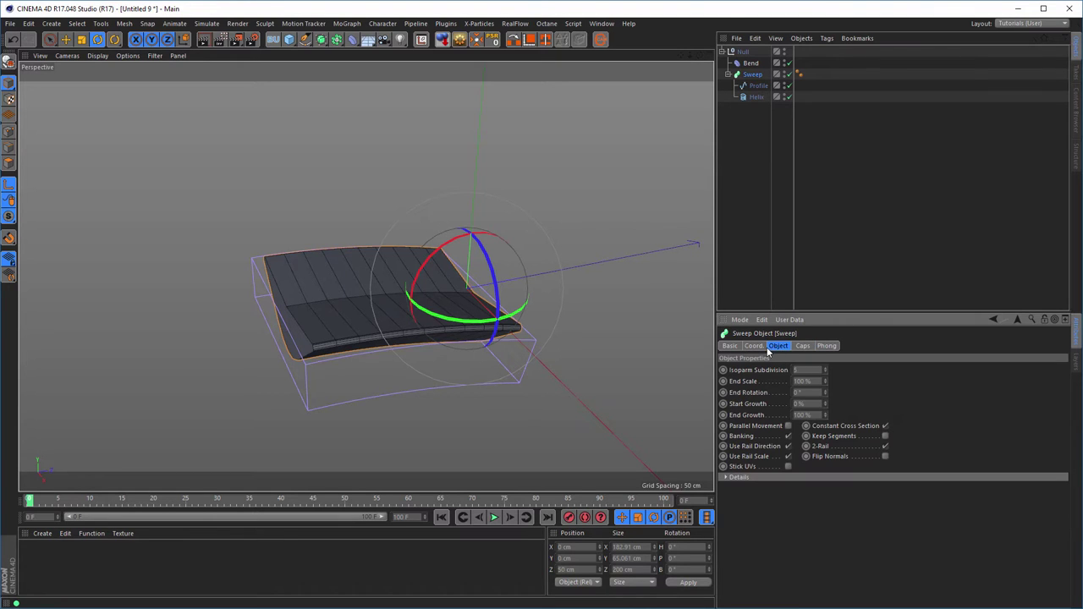
# Lower the start of the Sweep's Details scale curve to about 0.4, tapering one end.
pyautogui.click(724, 478)
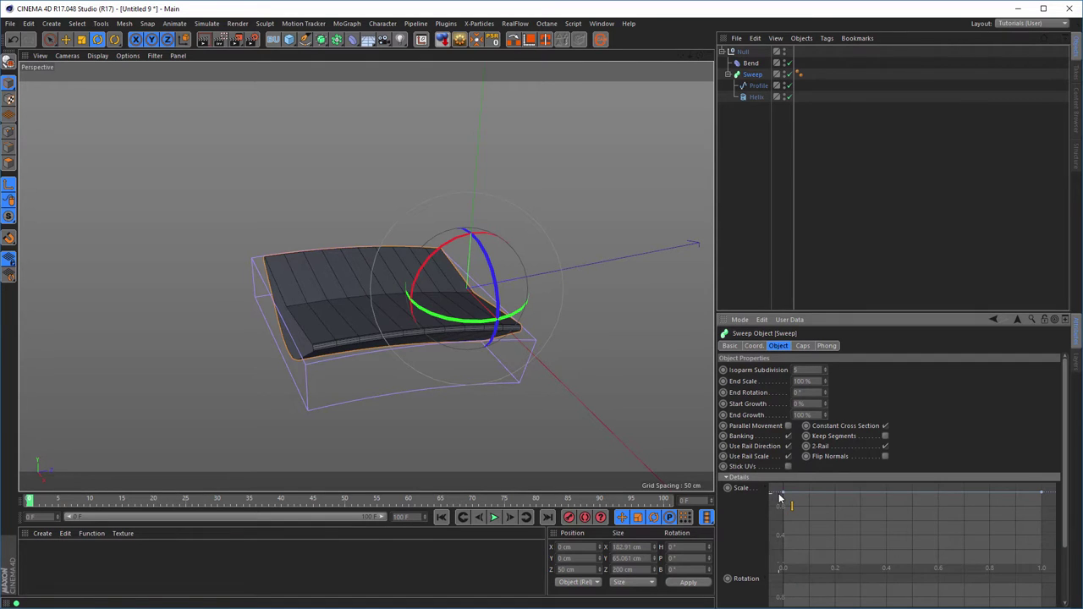
pyautogui.moveTo(781, 493); pyautogui.dragTo(746, 526)
pyautogui.keyDown('alt'); pyautogui.moveTo(451, 310); pyautogui.dragTo(389, 330); pyautogui.keyUp('alt')
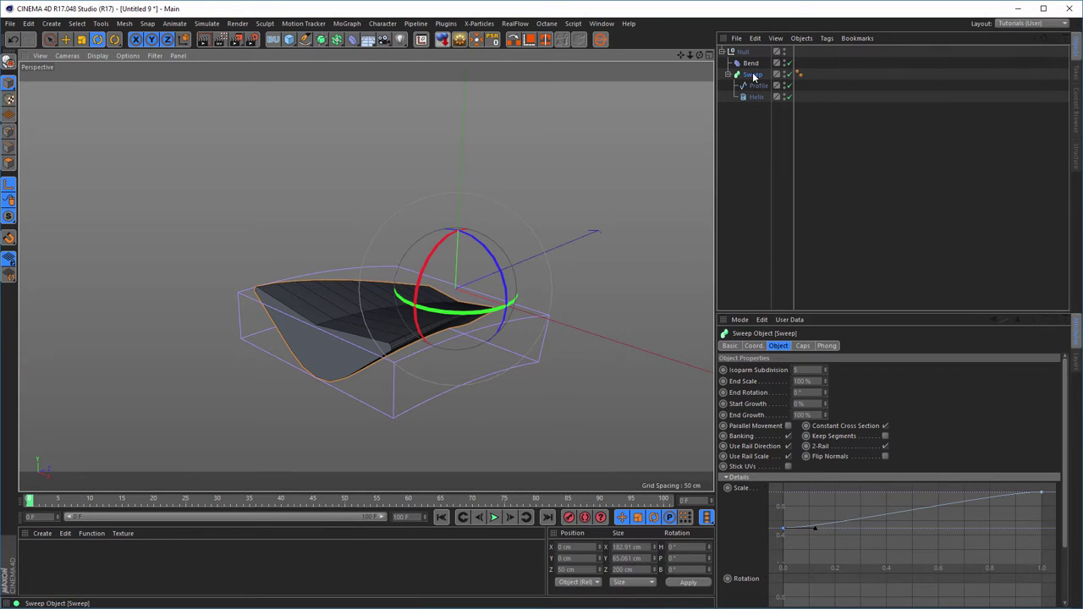
# Give the petal sweep's End a Fillet Cap with 5 steps and a 10 cm radius.
pyautogui.click(802, 346)
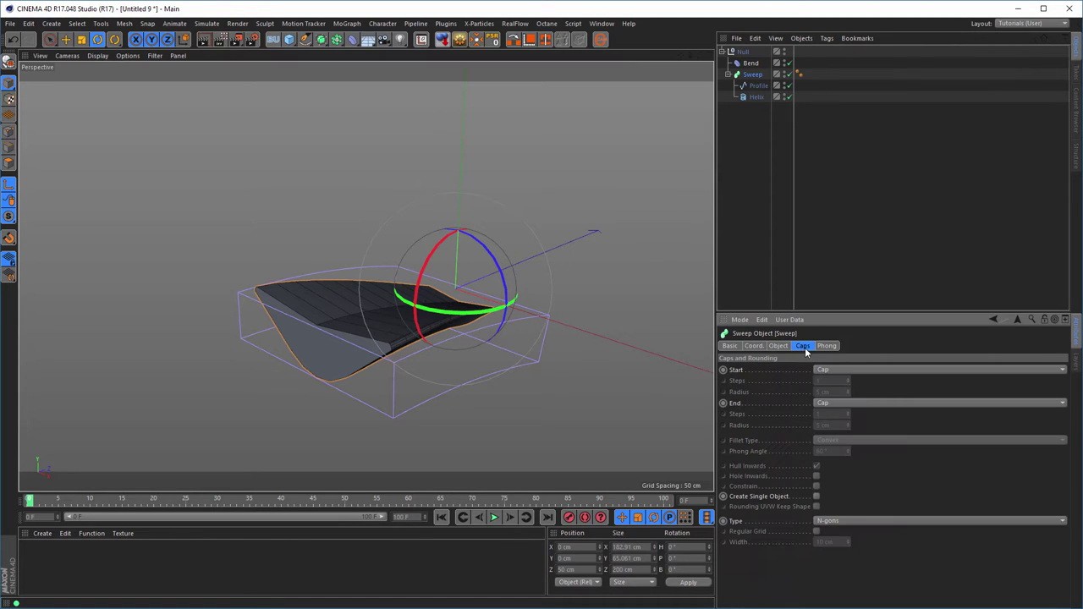
pyautogui.click(825, 405)
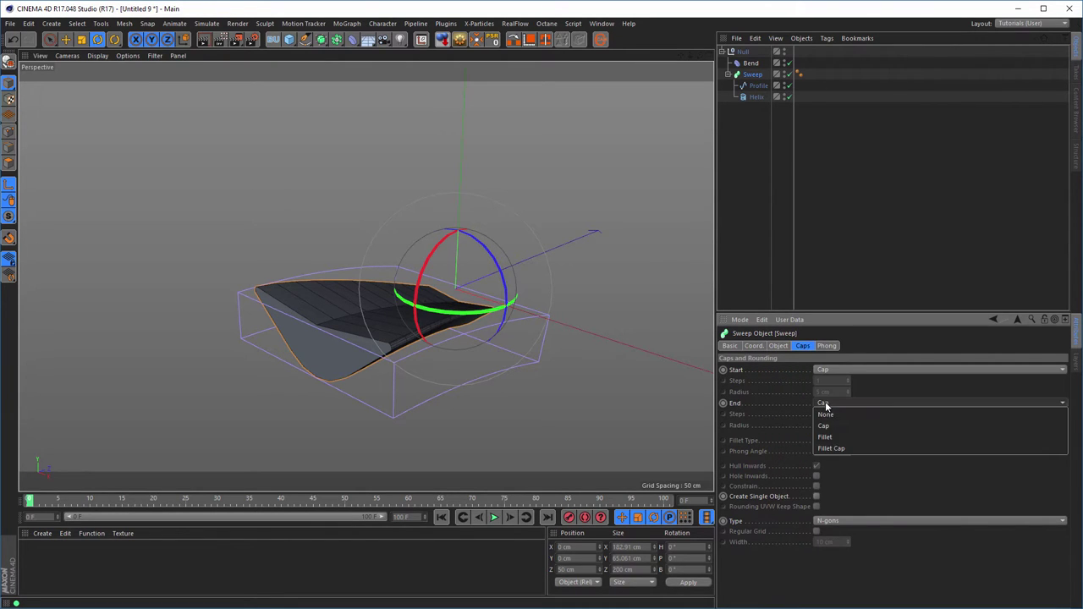
pyautogui.click(831, 448)
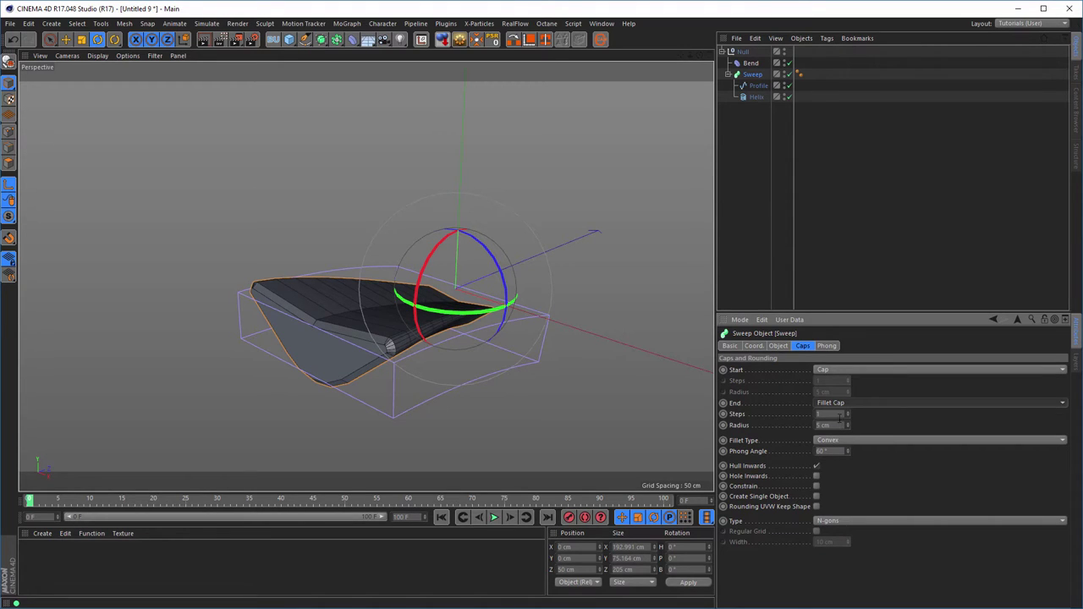
pyautogui.write('5')
pyautogui.press('Tab')
pyautogui.write('10')
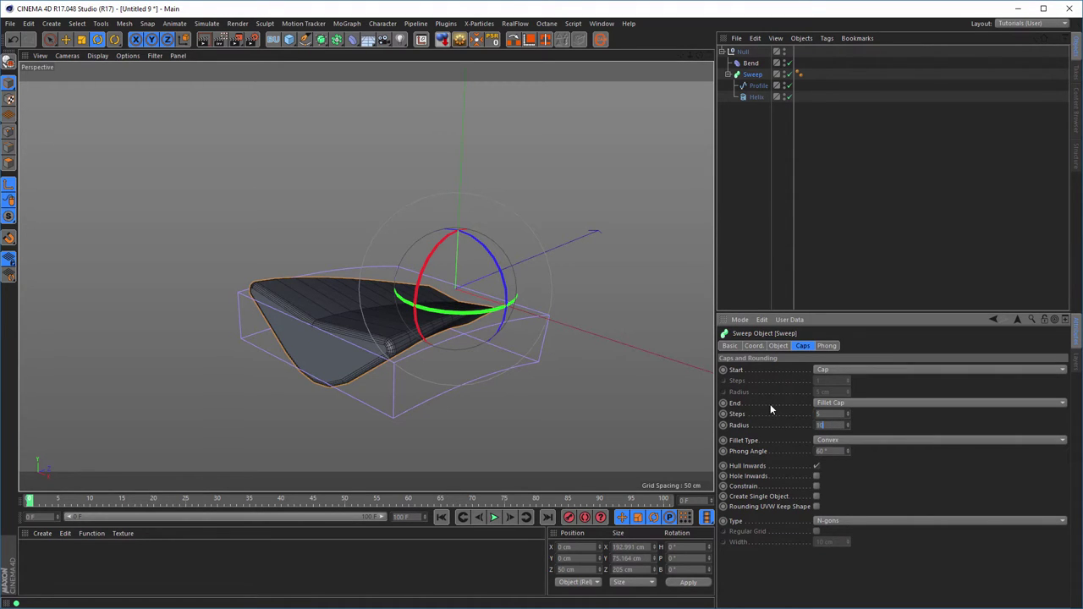
pyautogui.press('Return')
pyautogui.keyDown('alt'); pyautogui.moveTo(331, 368); pyautogui.dragTo(381, 289); pyautogui.keyUp('alt')
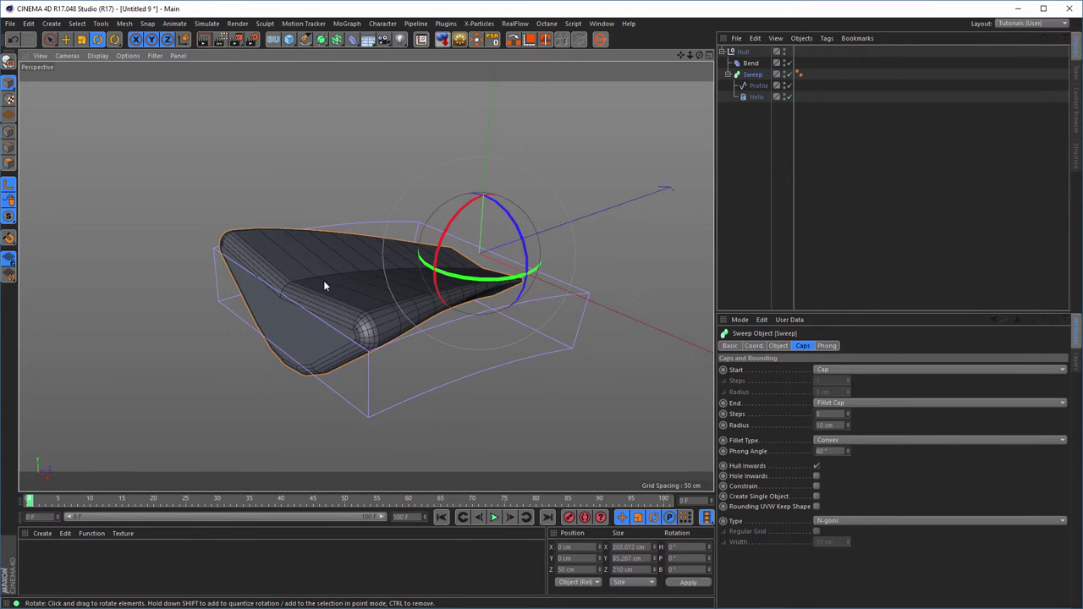
pyautogui.moveTo(335, 288)
pyautogui.keyDown('alt'); pyautogui.mouseDown()
pyautogui.moveTo(268, 315)
pyautogui.moveTo(347, 289)
pyautogui.mouseUp(); pyautogui.keyUp('alt')
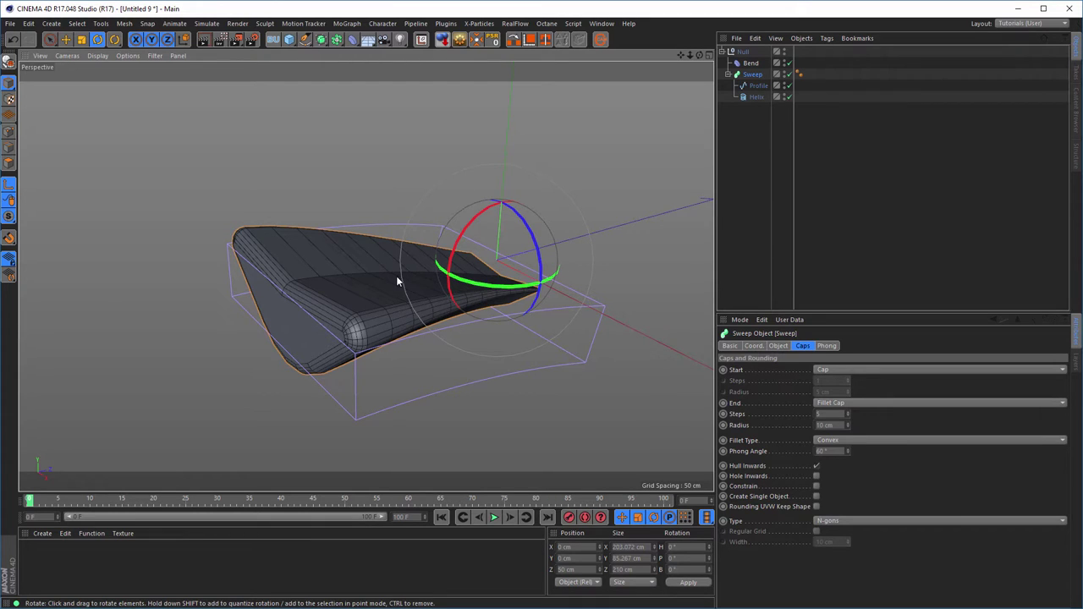
pyautogui.keyDown('alt'); pyautogui.moveTo(394, 279); pyautogui.dragTo(349, 276, button='middle'); pyautogui.keyUp('alt')
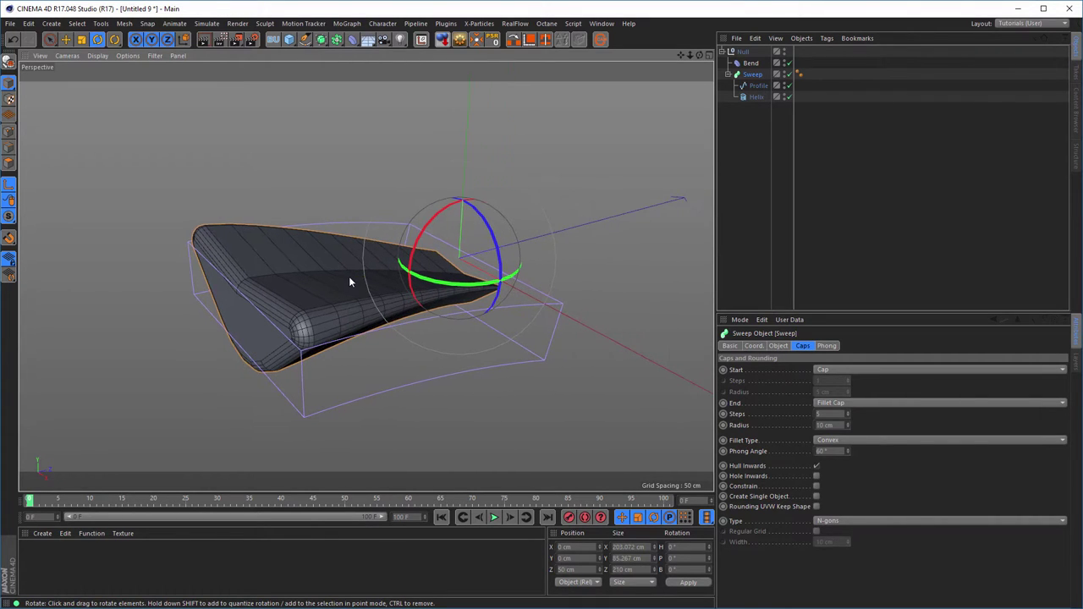
# Wrap the Null holding the bent sweep in a new MoGraph Cloner.
pyautogui.click(743, 53)
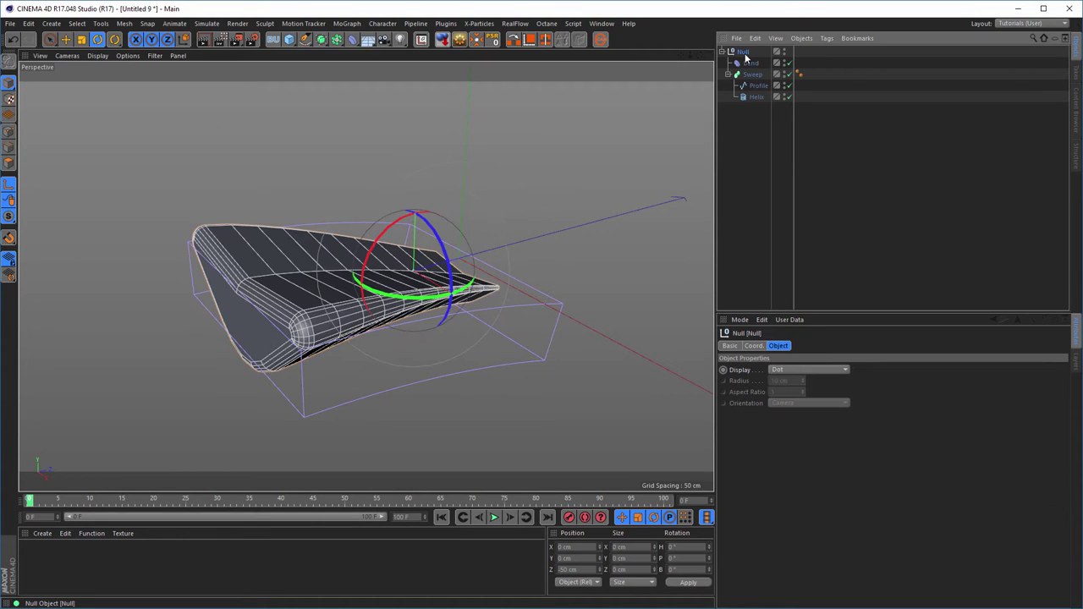
pyautogui.click(344, 26)
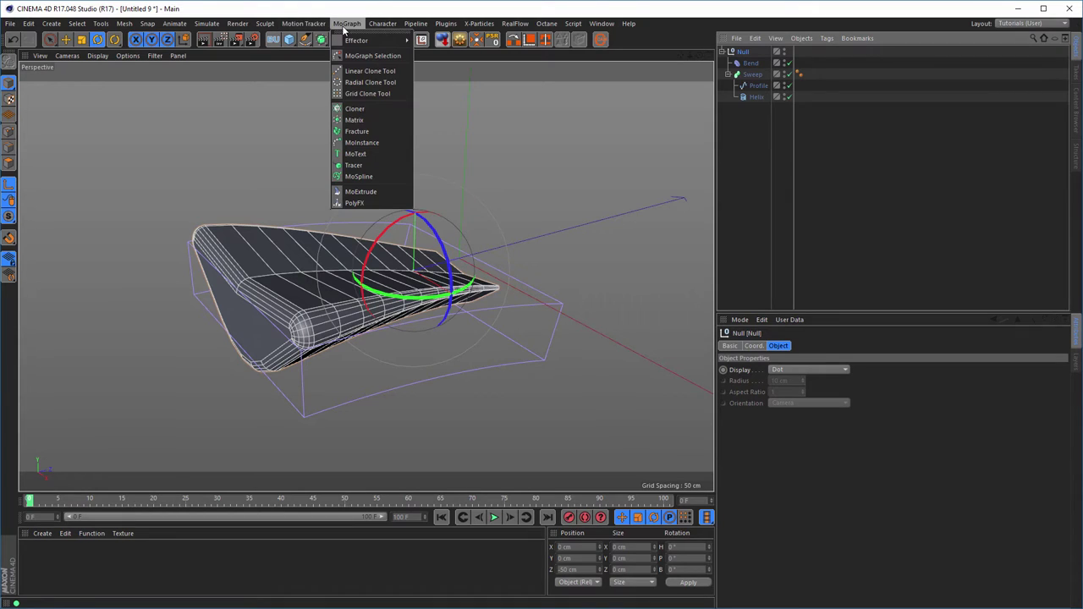
pyautogui.click(354, 109)
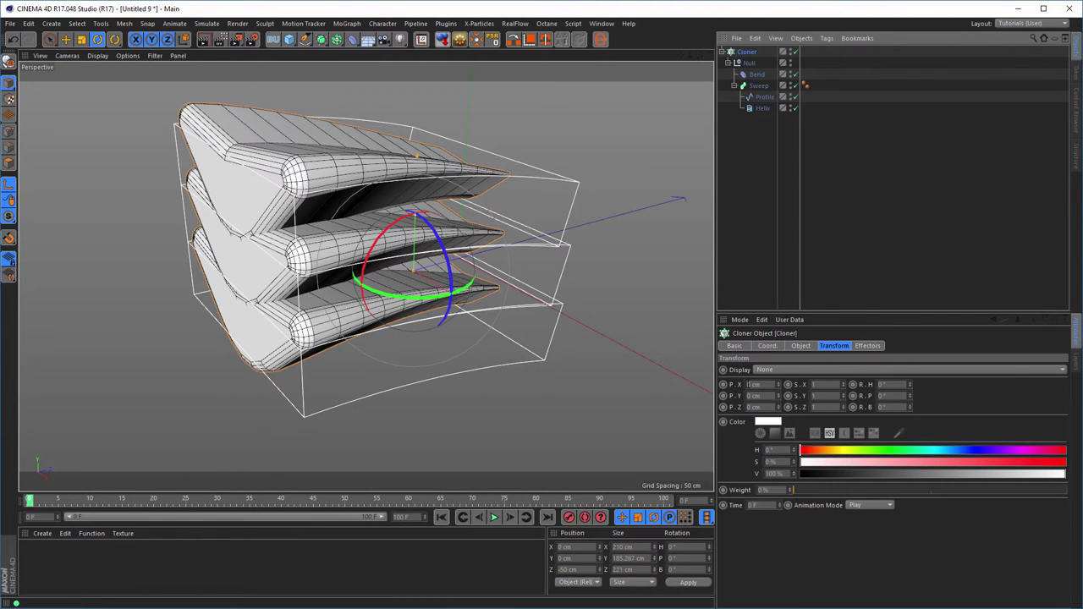
# Set the cloner to Radial mode with its ring on the XZ plane.
pyautogui.click(771, 372)
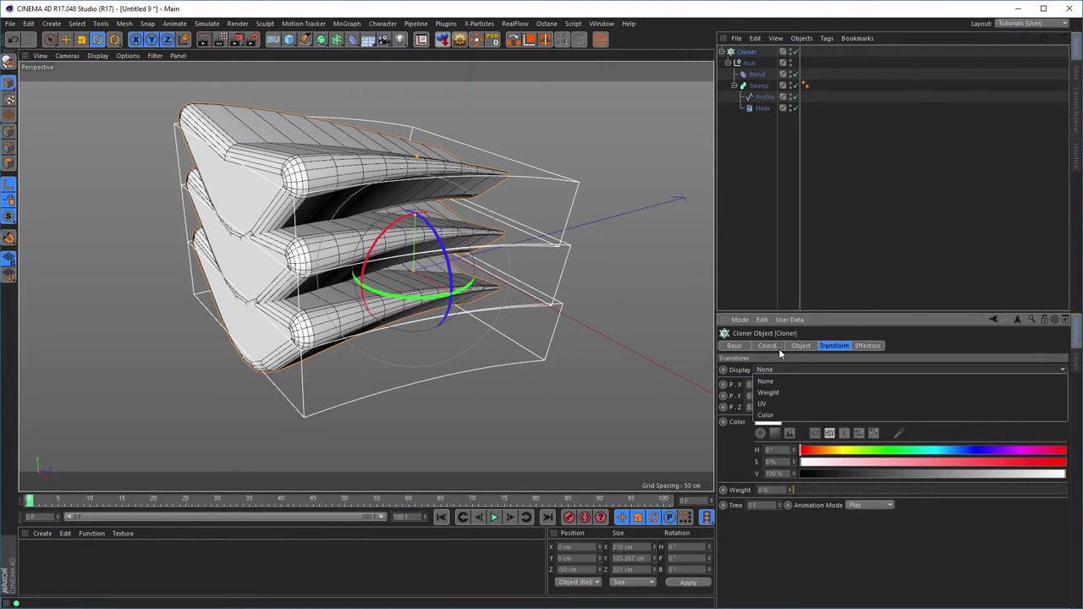
pyautogui.click(804, 346)
pyautogui.click(800, 346)
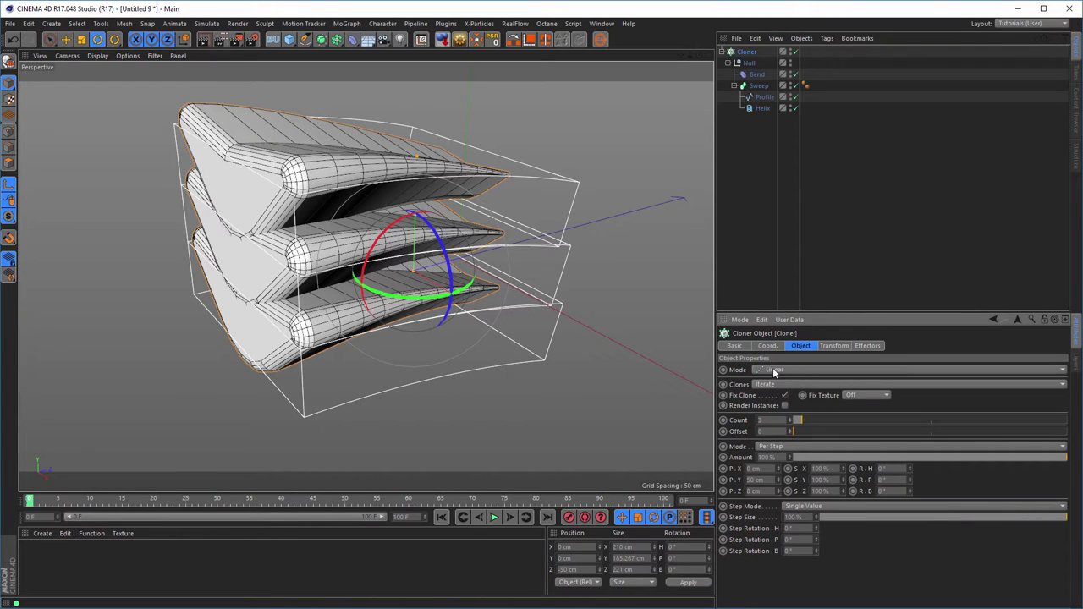
pyautogui.click(773, 373)
pyautogui.click(775, 405)
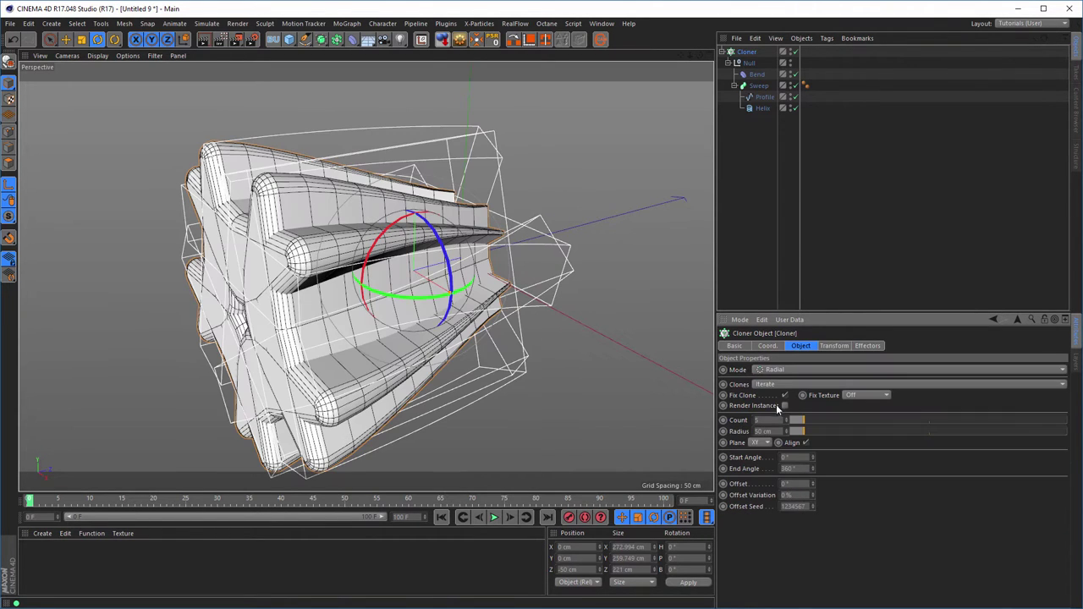
pyautogui.click(759, 443)
pyautogui.click(761, 483)
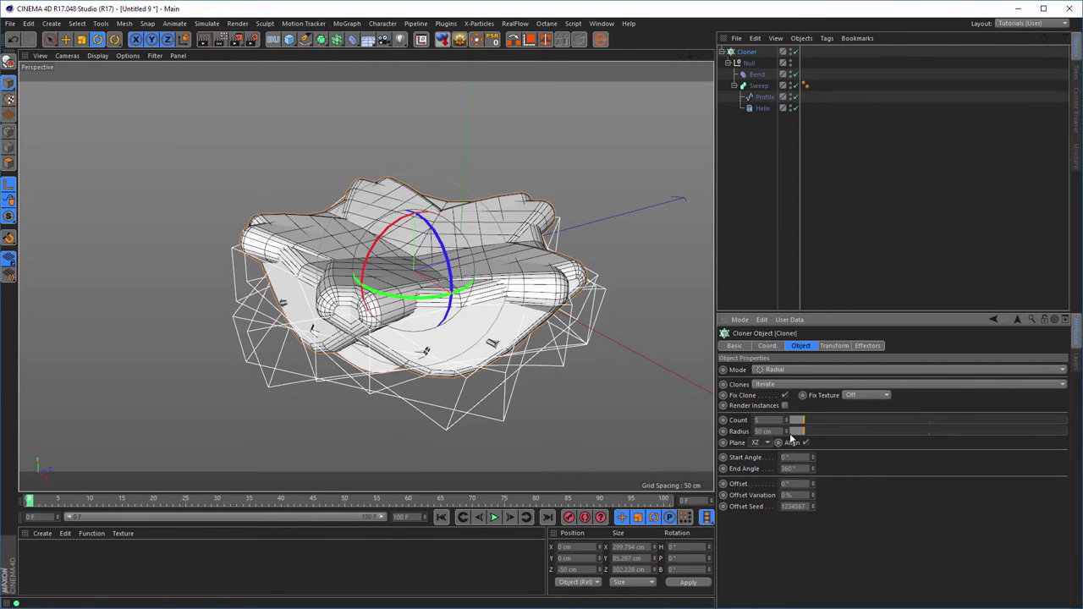
# Widen the radial ring's radius to a little over 106 cm.
pyautogui.moveTo(788, 434); pyautogui.dragTo(814, 433)
pyautogui.moveTo(787, 431); pyautogui.dragTo(790, 430)
pyautogui.scroll(-5, 592, 355)
pyautogui.moveTo(592, 356)
pyautogui.keyDown('alt'); pyautogui.mouseDown()
pyautogui.moveTo(513, 283)
pyautogui.moveTo(417, 282)
pyautogui.moveTo(423, 252)
pyautogui.moveTo(430, 275)
pyautogui.mouseUp(); pyautogui.keyUp('alt')
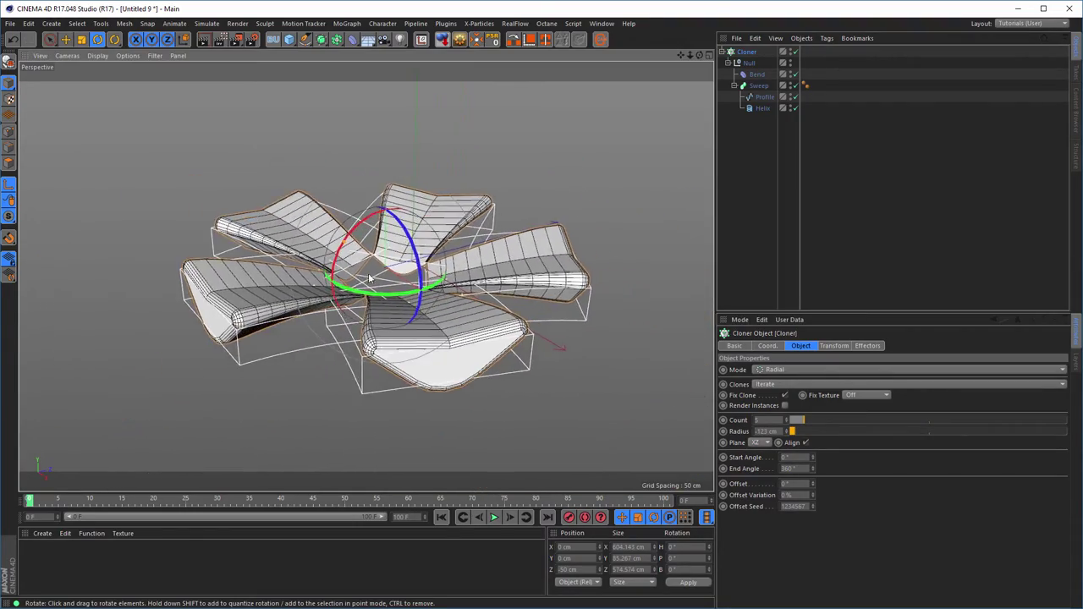
pyautogui.keyDown('alt'); pyautogui.moveTo(404, 219); pyautogui.dragTo(501, 254); pyautogui.keyUp('alt')
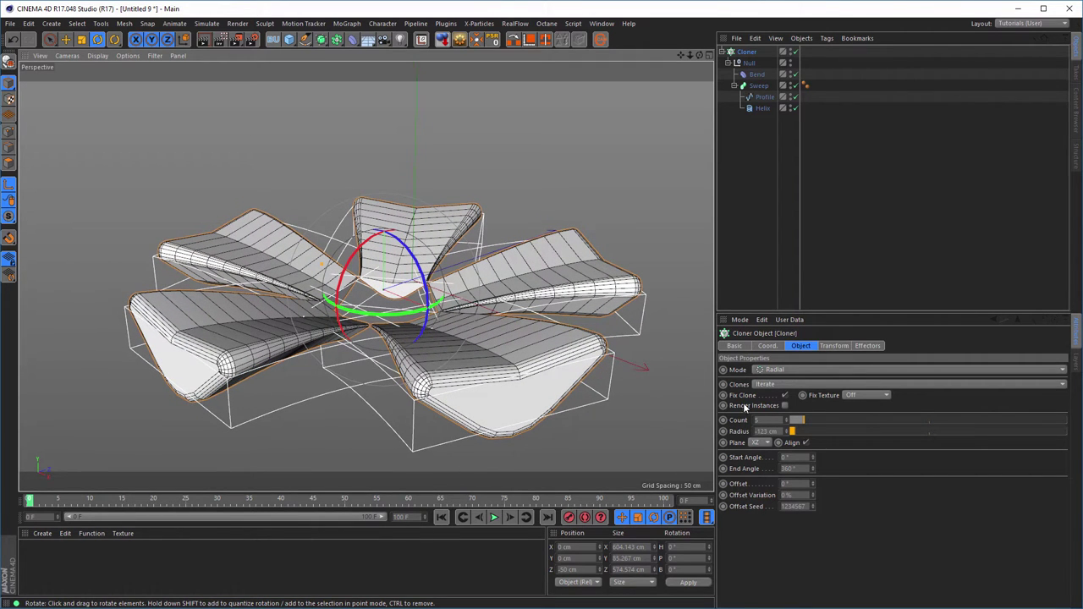
# Raise the clone count to 8 and spread the ring to about 159 cm radius.
pyautogui.moveTo(787, 421); pyautogui.dragTo(786, 420)
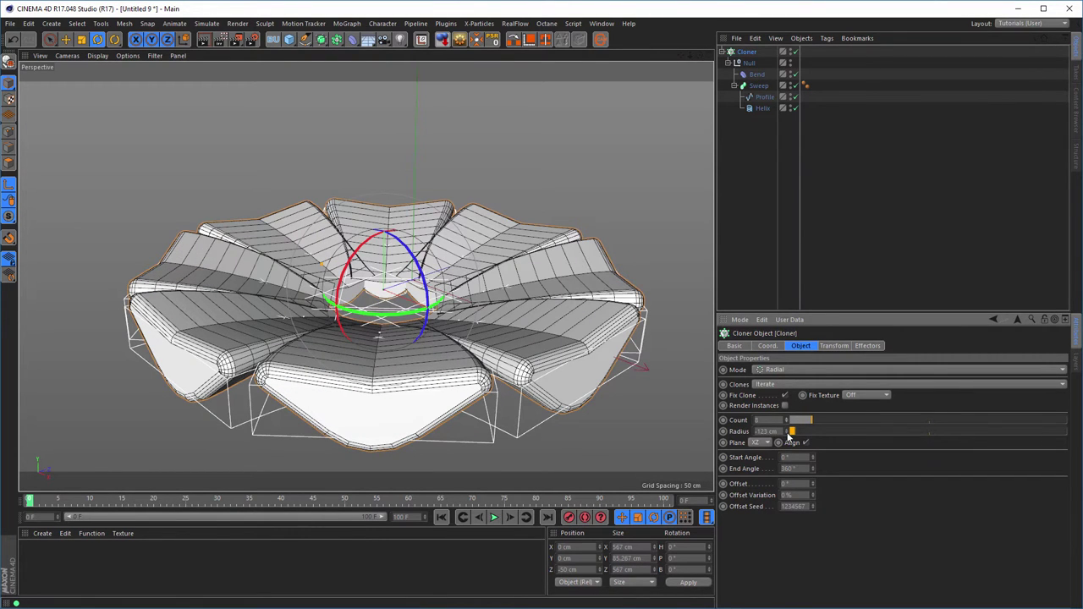
pyautogui.moveTo(789, 432); pyautogui.dragTo(789, 432)
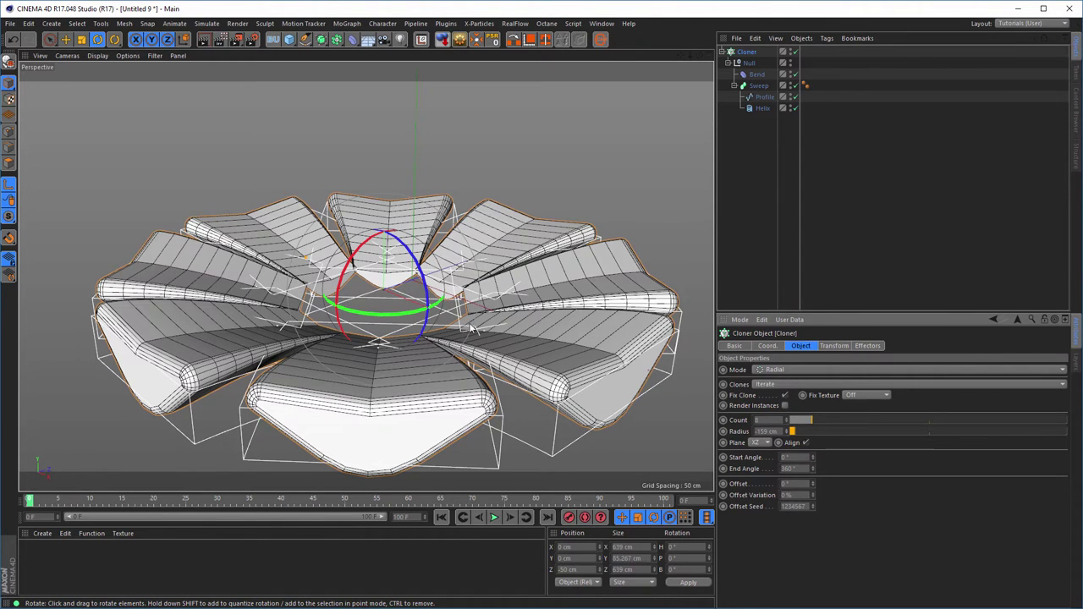
pyautogui.scroll(-5, 406, 339)
pyautogui.keyDown('alt'); pyautogui.moveTo(343, 352); pyautogui.dragTo(505, 340); pyautogui.keyUp('alt')
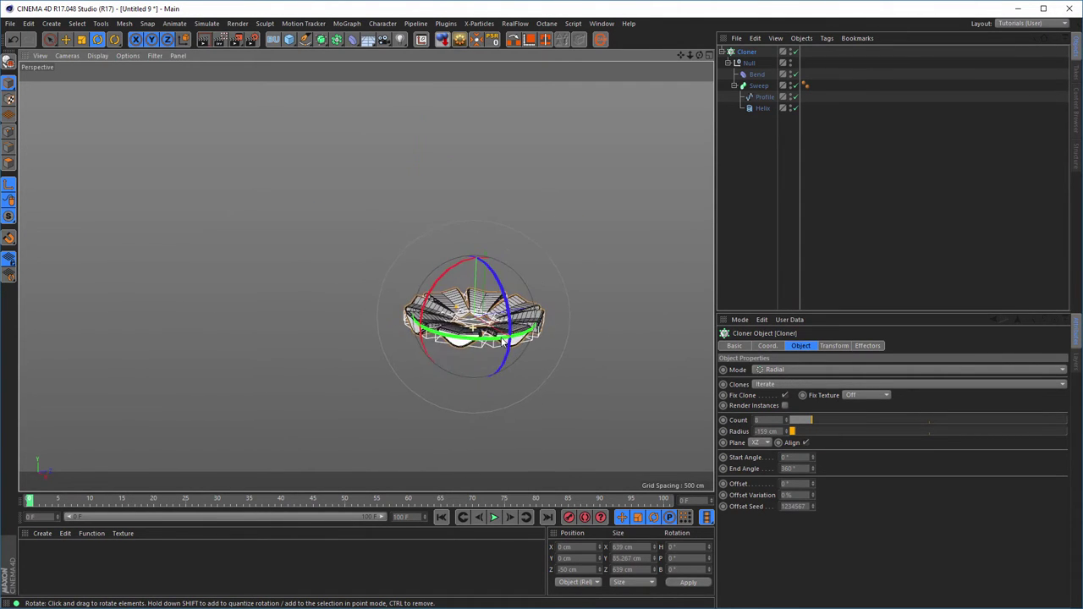
pyautogui.scroll(5, 508, 338)
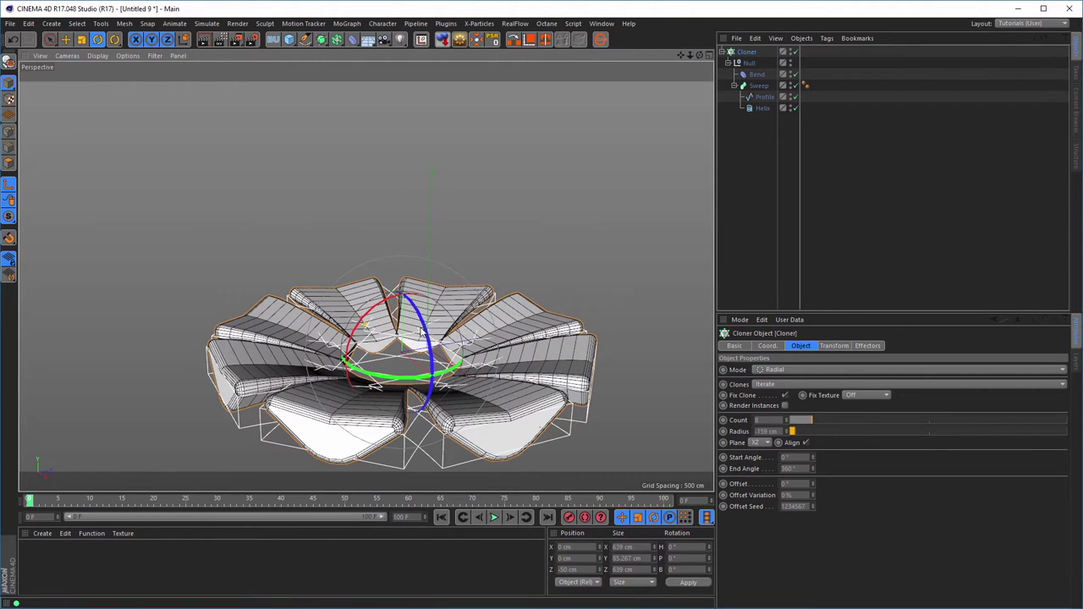
pyautogui.keyDown('alt'); pyautogui.moveTo(298, 337); pyautogui.dragTo(306, 316); pyautogui.keyUp('alt')
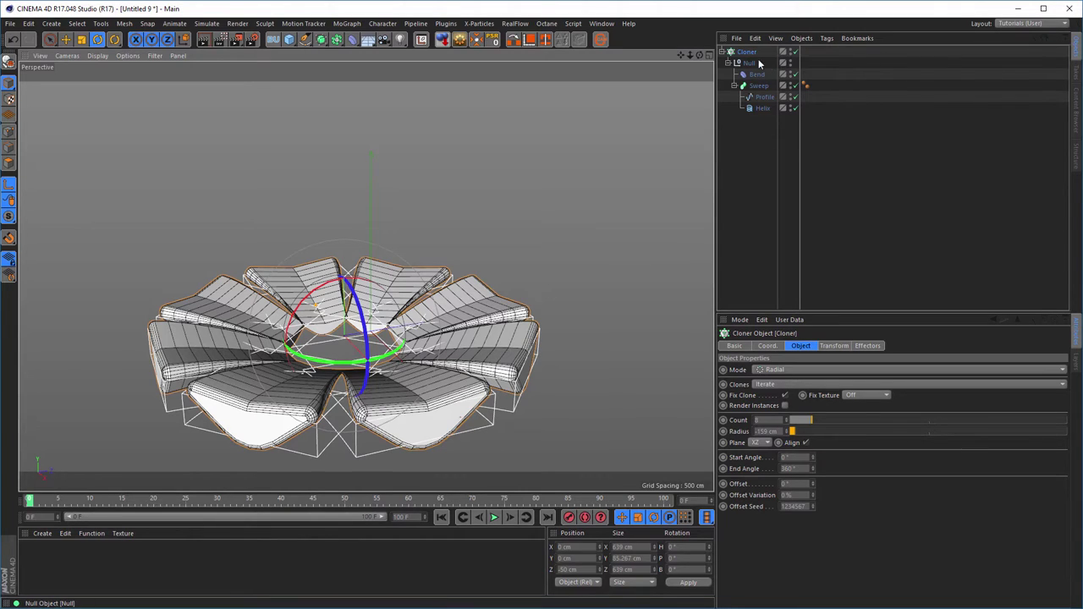
# Collapse the cloner's hierarchy and rename it 01.
pyautogui.click(721, 53)
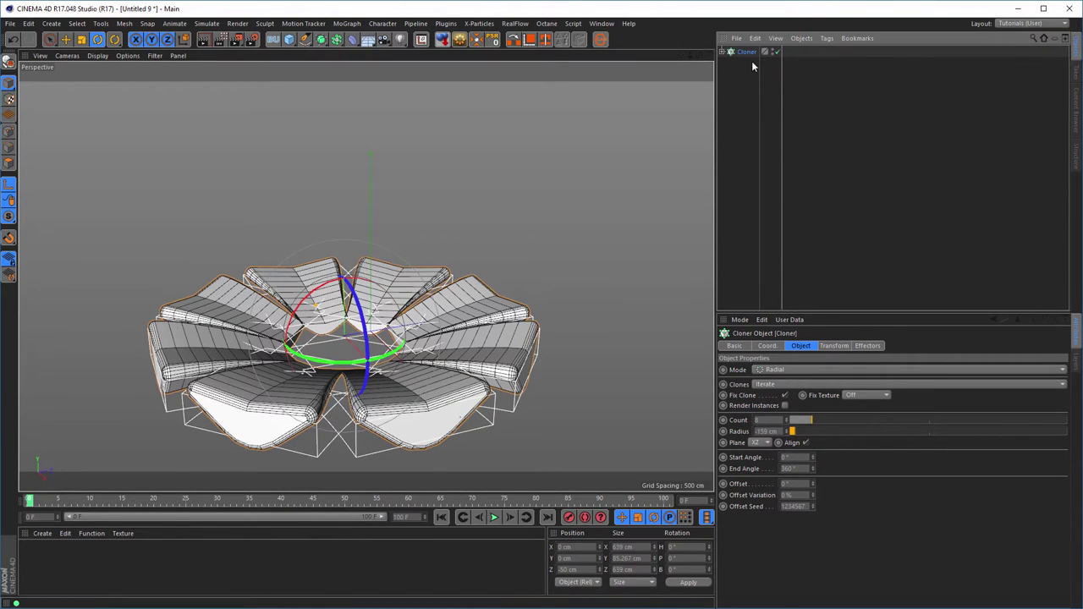
pyautogui.doubleClick(748, 52)
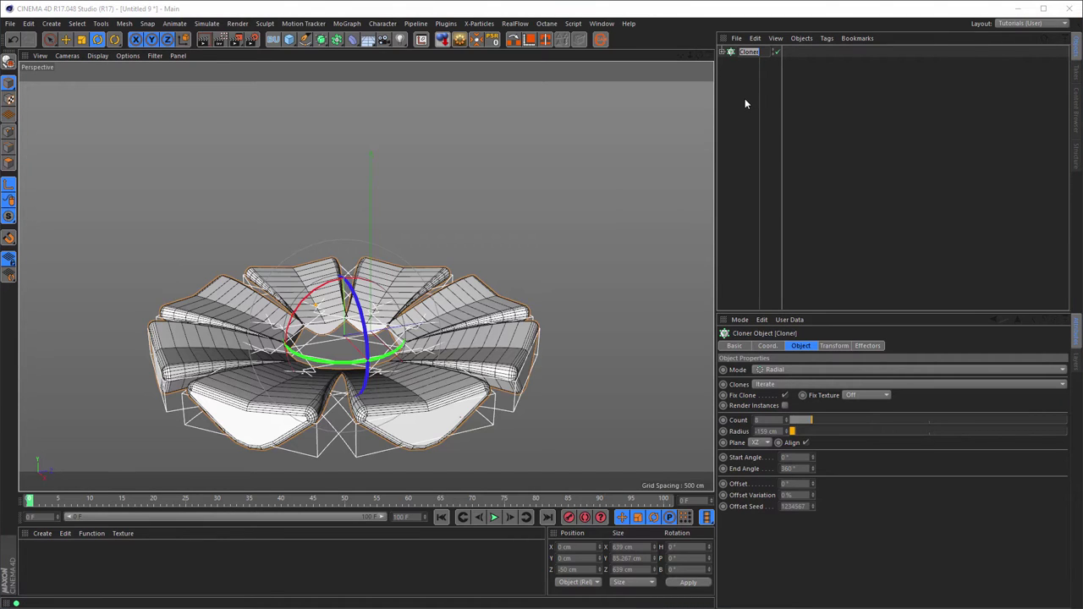
pyautogui.write('01')
pyautogui.press('Return')
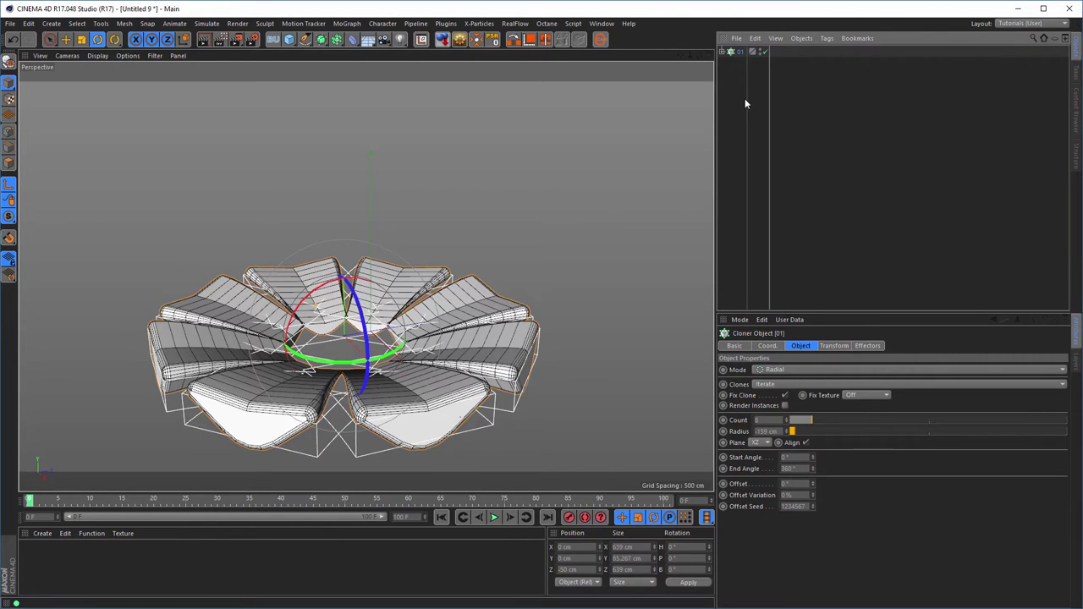
# Duplicate the cloner and name the copy 02.
pyautogui.hotkey('ctrl', 'v')
pyautogui.doubleClick(743, 53)
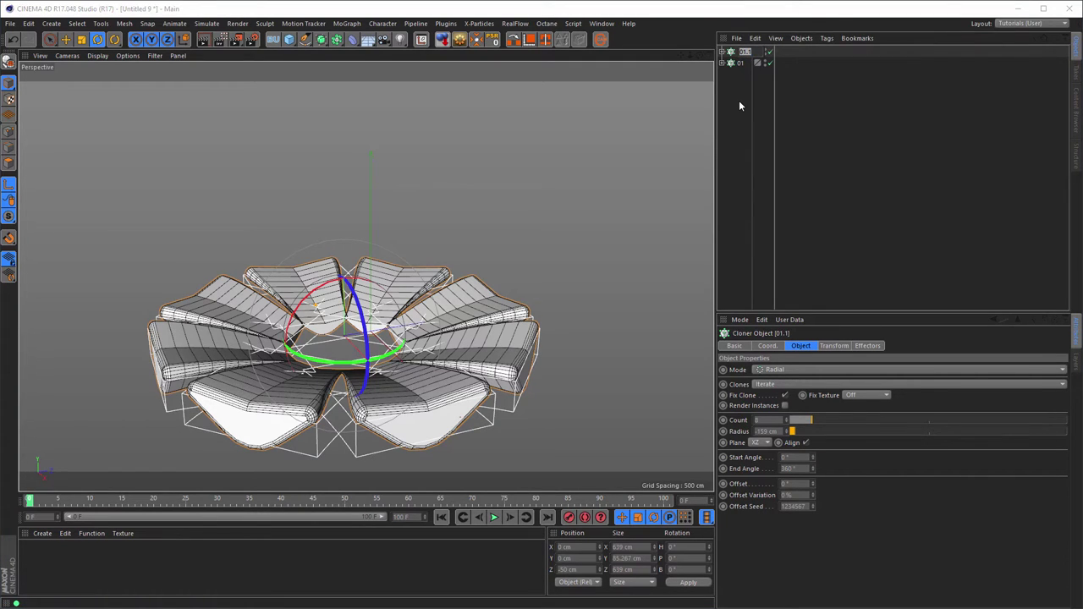
pyautogui.write('02')
pyautogui.press('Return')
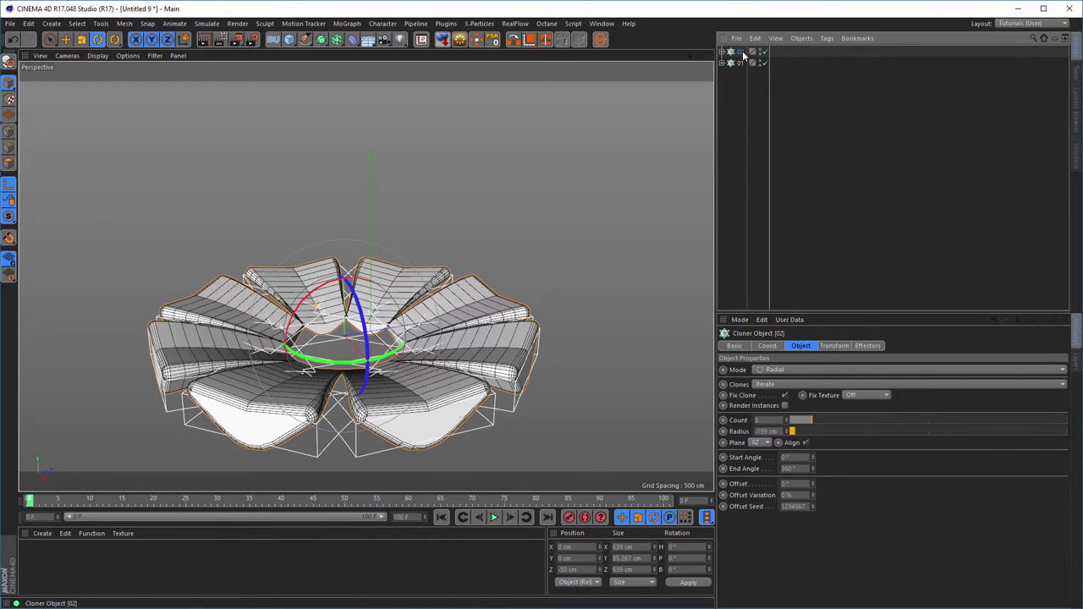
# Raise cloner 02 about 70 cm above the first ring.
pyautogui.press('e')
pyautogui.moveTo(346, 240); pyautogui.dragTo(349, 200)
pyautogui.middleClick(364, 204)
pyautogui.middleClick(423, 201)
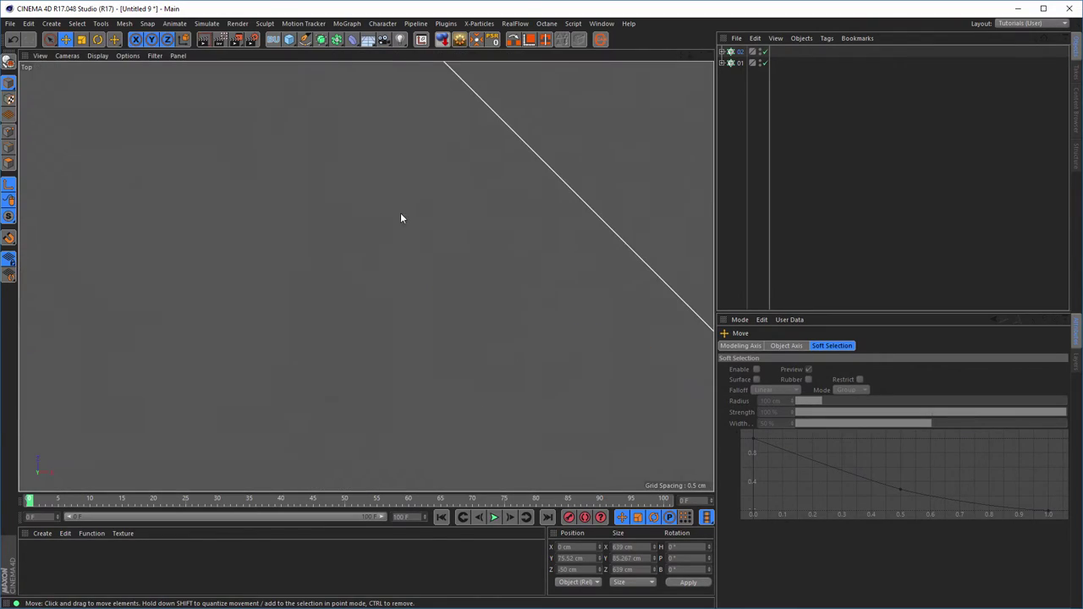
pyautogui.scroll(-10, 232, 252)
pyautogui.scroll(5, 380, 215)
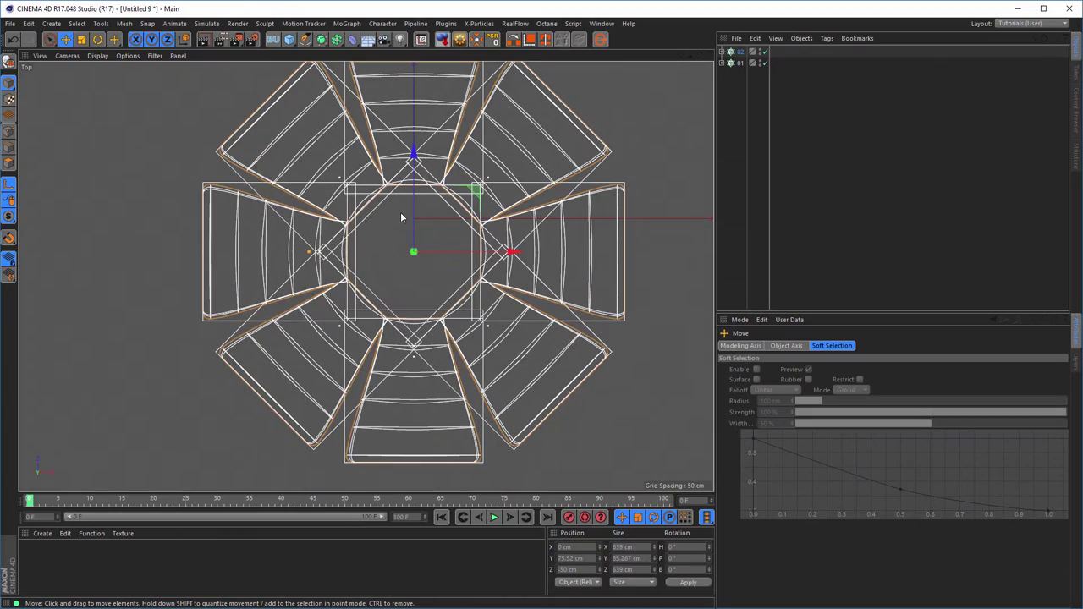
# Turn cloner 02 about -23.51° in heading to stagger its petals, then select cloner 01.
pyautogui.press('r')
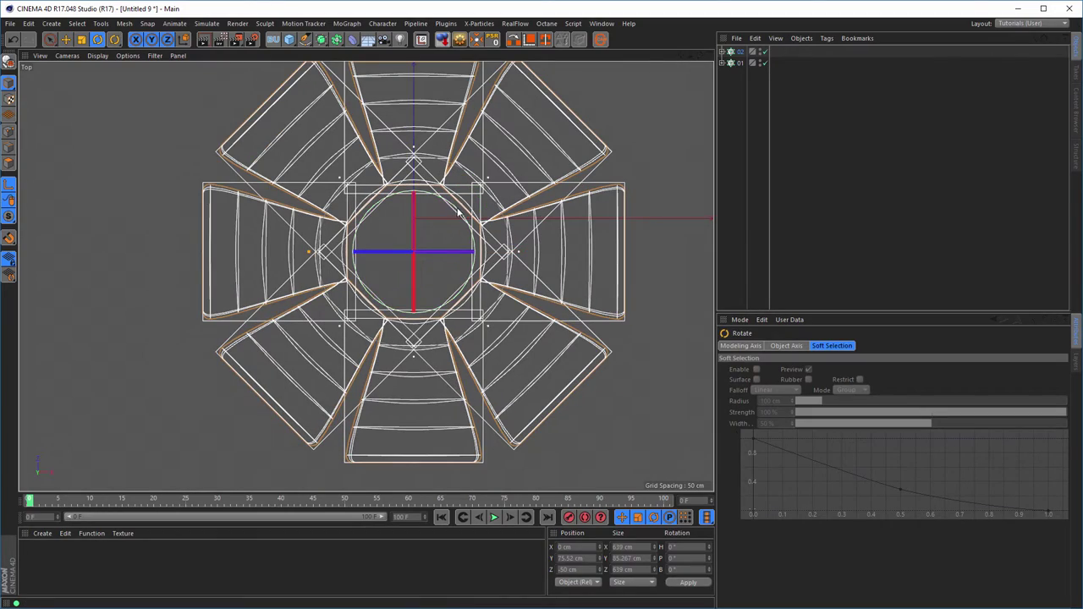
pyautogui.moveTo(456, 211); pyautogui.dragTo(470, 235)
pyautogui.middleClick(358, 275)
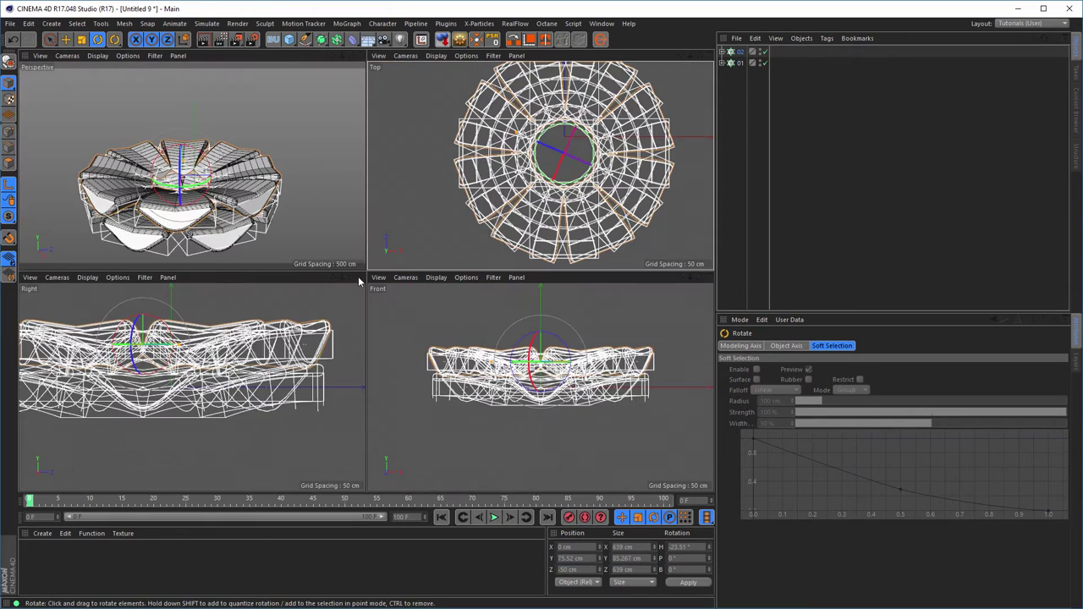
pyautogui.middleClick(358, 275)
pyautogui.keyDown('alt'); pyautogui.moveTo(362, 330); pyautogui.dragTo(413, 280, button='middle'); pyautogui.keyUp('alt')
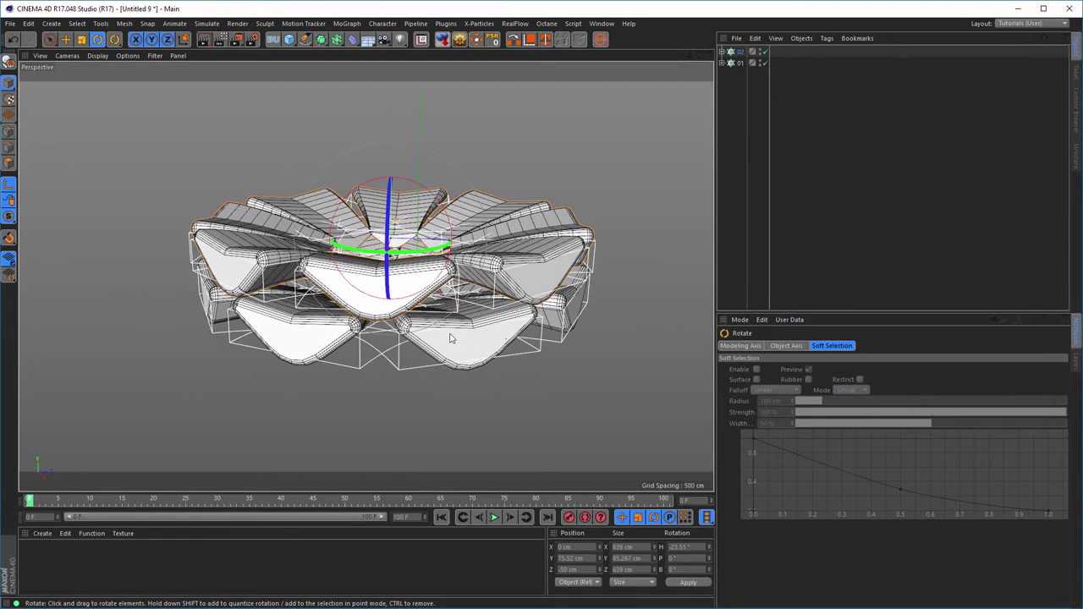
pyautogui.keyDown('alt'); pyautogui.moveTo(481, 322); pyautogui.dragTo(407, 323, button='middle'); pyautogui.keyUp('alt')
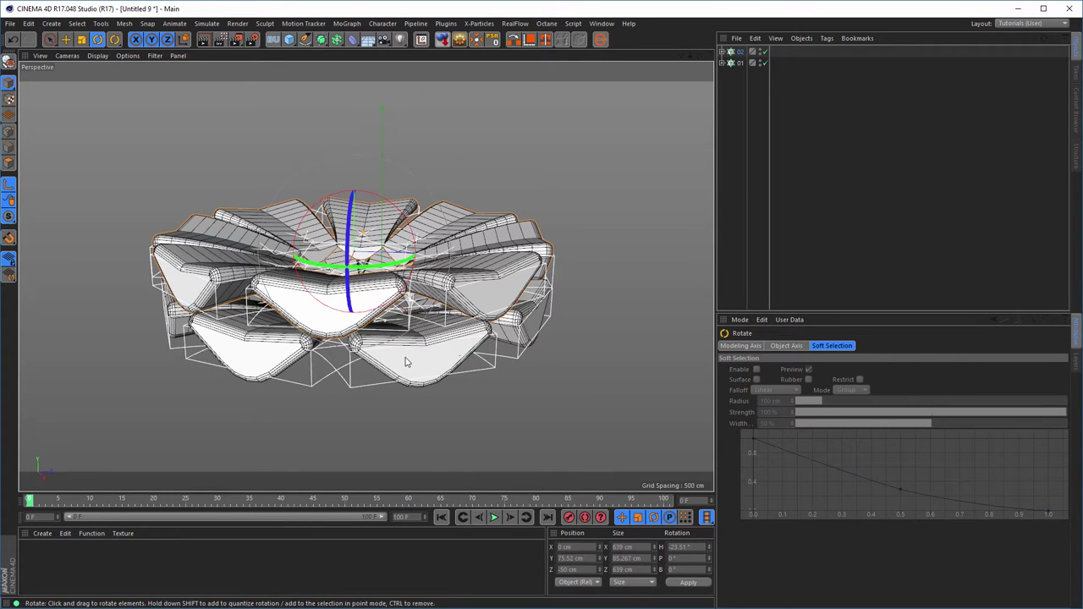
pyautogui.click(740, 63)
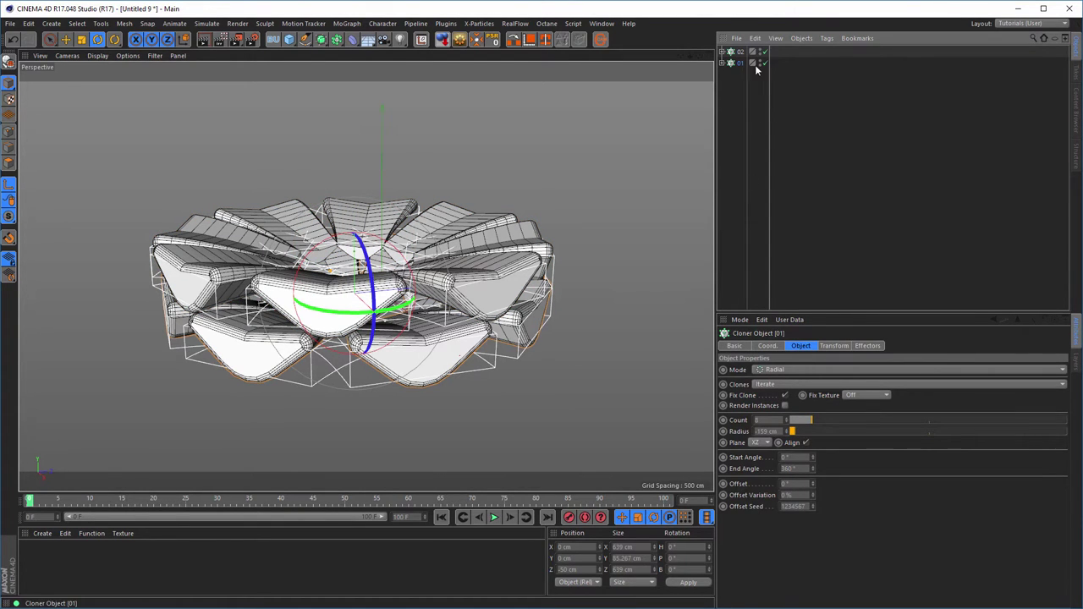
# Lower cloner 01's Helix height from 200 cm to about 168 cm.
pyautogui.click(723, 62)
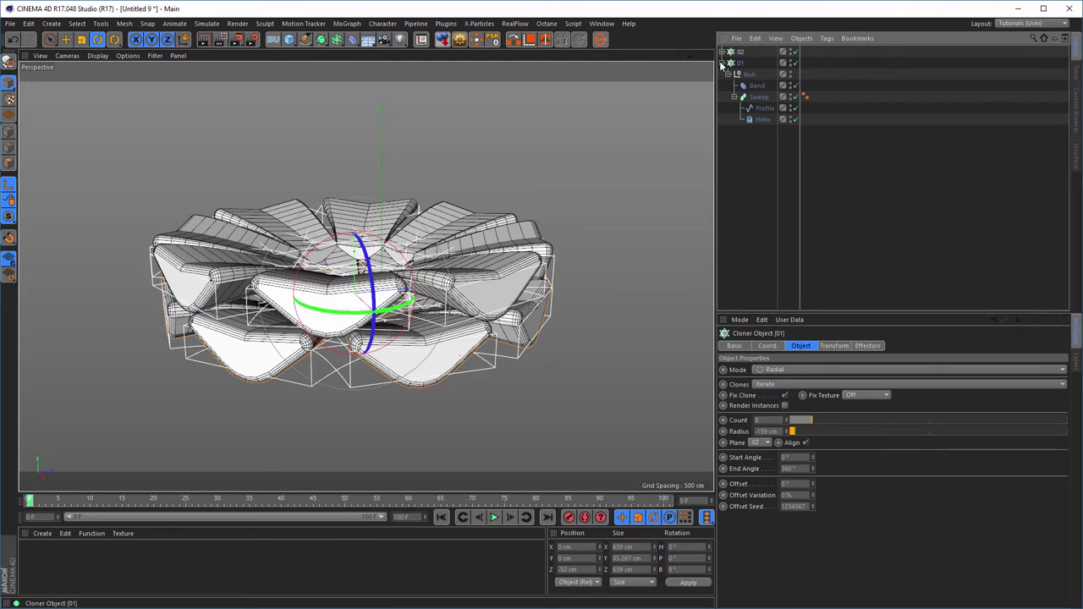
pyautogui.click(761, 120)
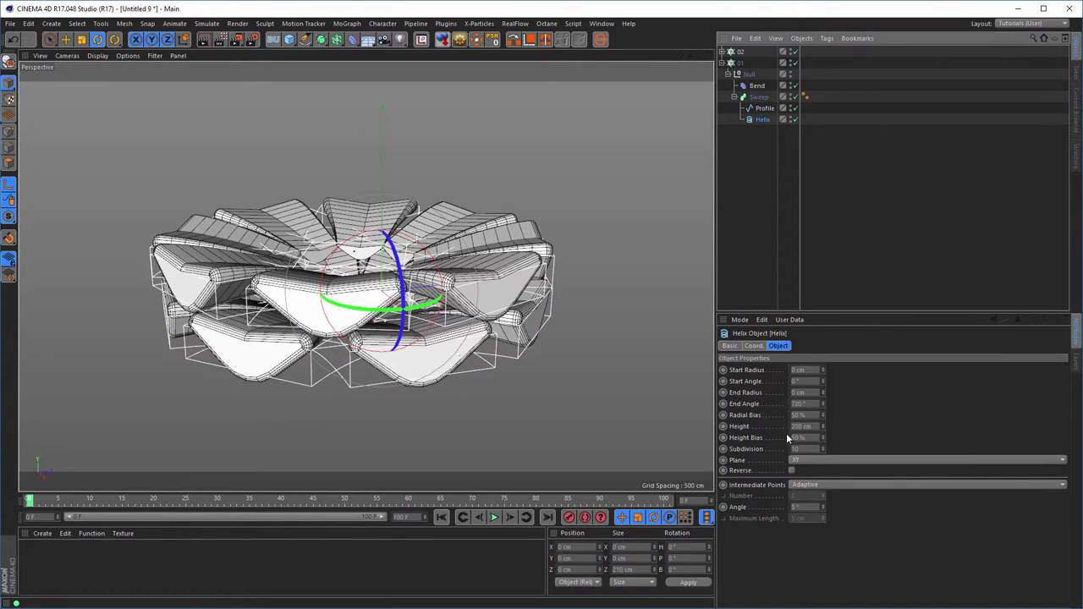
pyautogui.moveTo(823, 426)
pyautogui.mouseDown()
pyautogui.moveTo(823, 458)
pyautogui.moveTo(823, 442)
pyautogui.mouseUp()
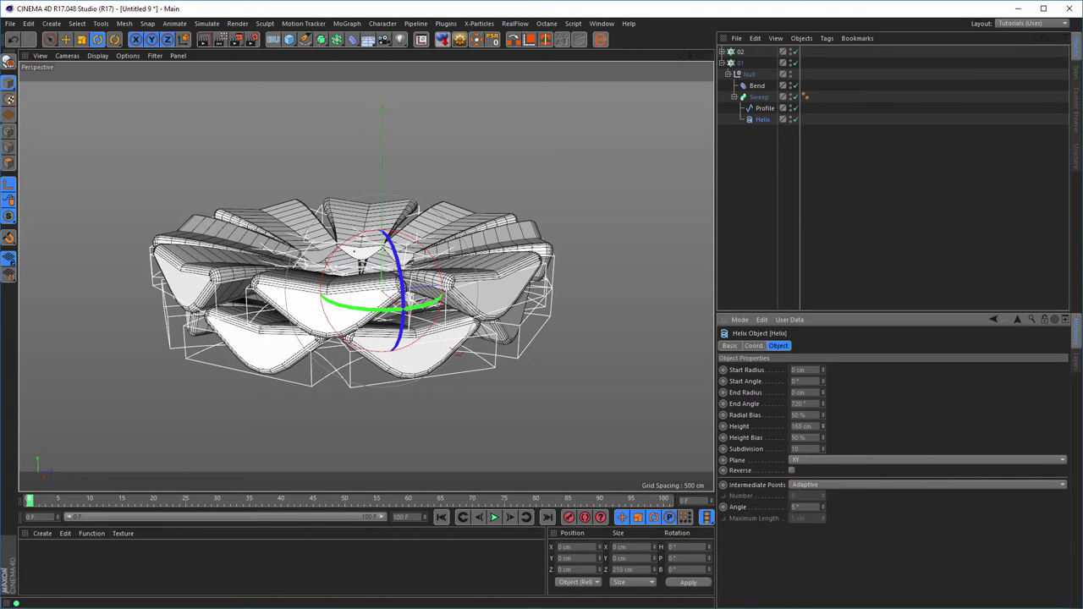
pyautogui.keyDown('alt'); pyautogui.moveTo(559, 315); pyautogui.dragTo(595, 293); pyautogui.keyUp('alt')
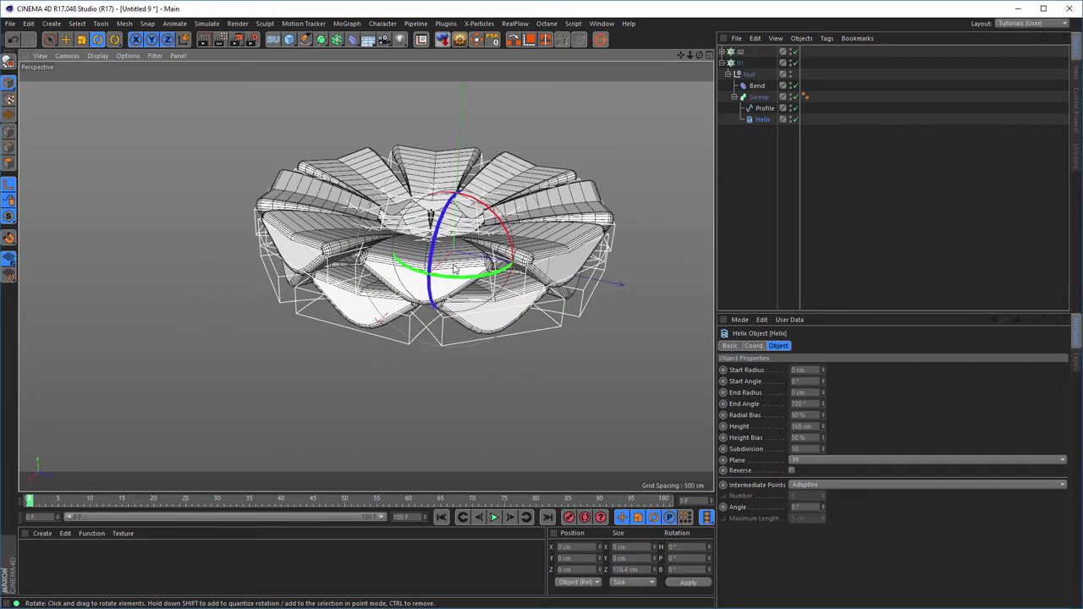
pyautogui.moveTo(453, 269)
pyautogui.keyDown('alt'); pyautogui.mouseDown()
pyautogui.moveTo(439, 308)
pyautogui.moveTo(447, 280)
pyautogui.mouseUp(); pyautogui.keyUp('alt')
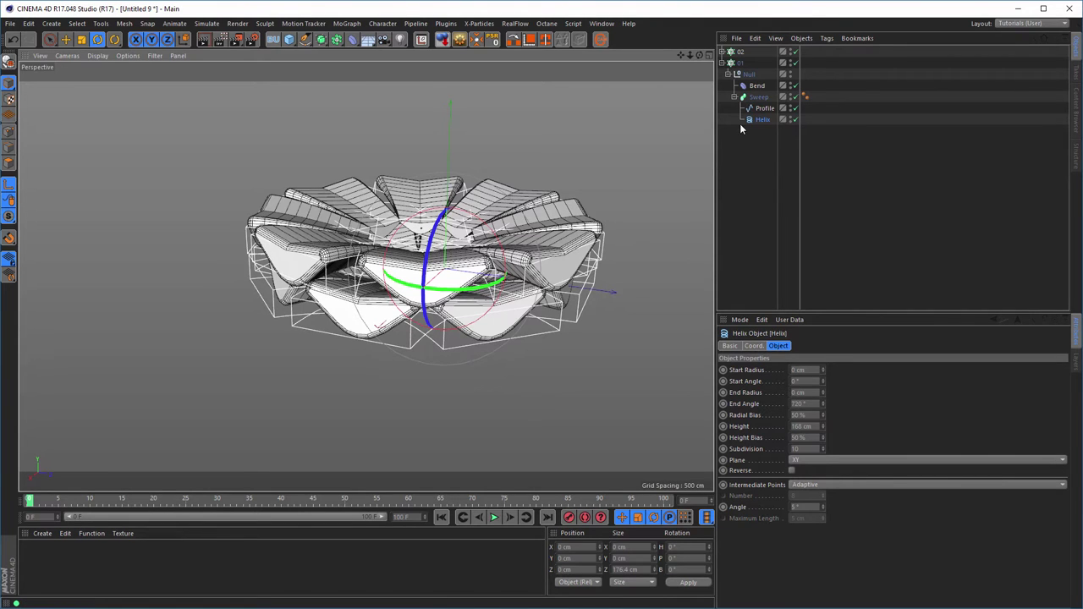
pyautogui.click(724, 64)
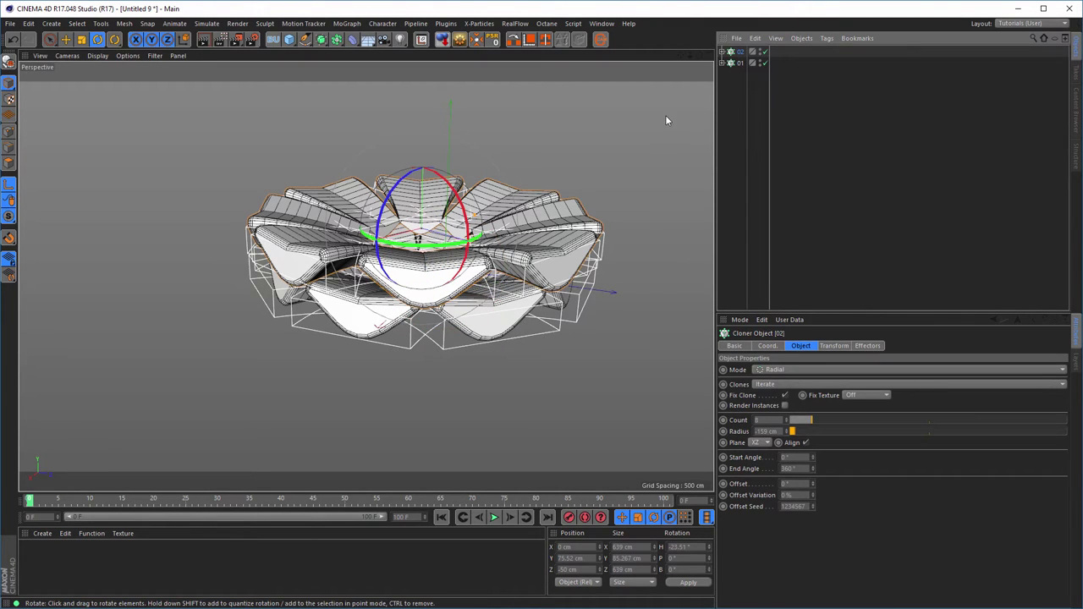
# Move cloner 02 slightly higher along Y.
pyautogui.press('e')
pyautogui.moveTo(423, 132); pyautogui.dragTo(424, 127)
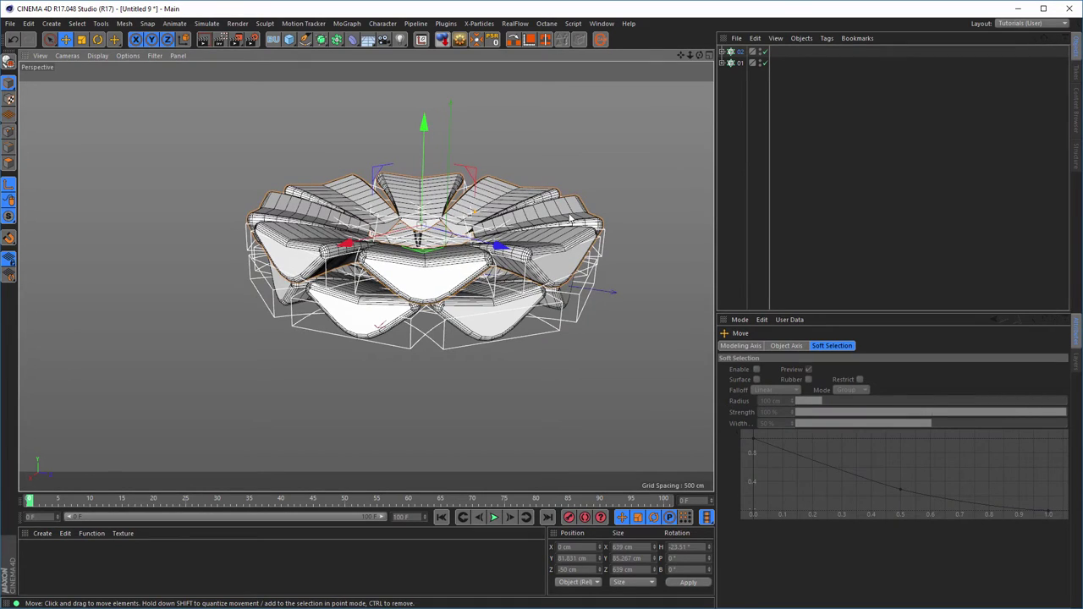
pyautogui.keyDown('alt'); pyautogui.moveTo(570, 219); pyautogui.dragTo(453, 265); pyautogui.keyUp('alt')
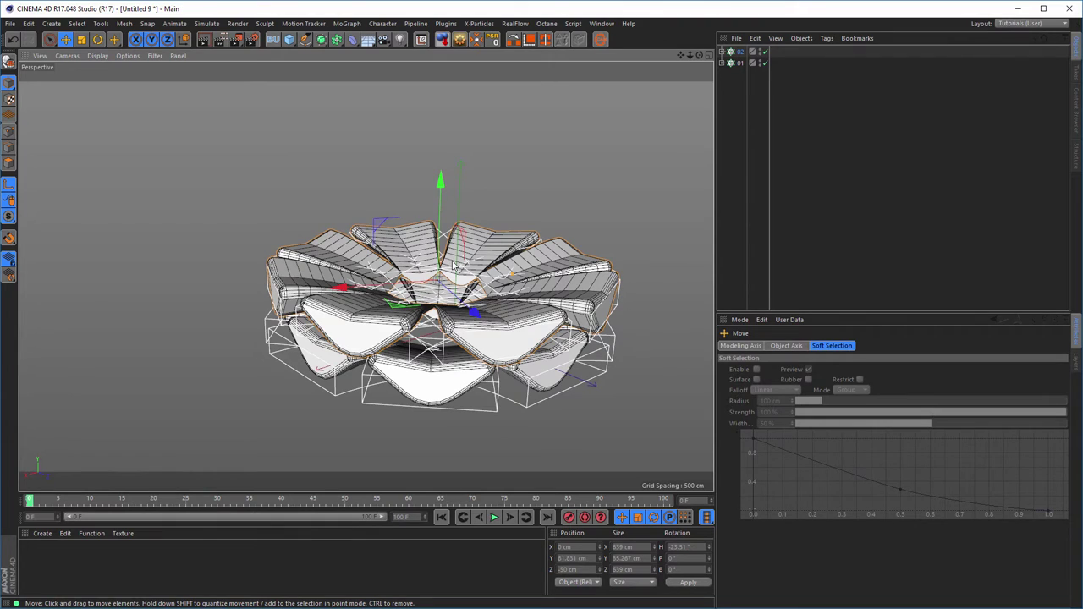
# Increase cloner 02's Bend strength from 15° to about 36°.
pyautogui.click(721, 52)
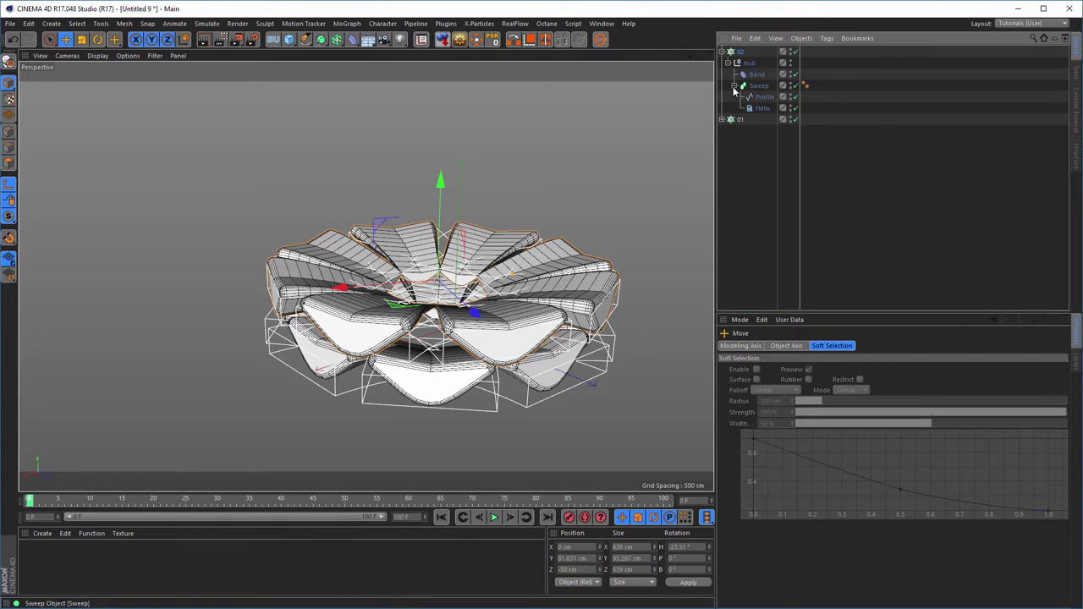
pyautogui.click(756, 74)
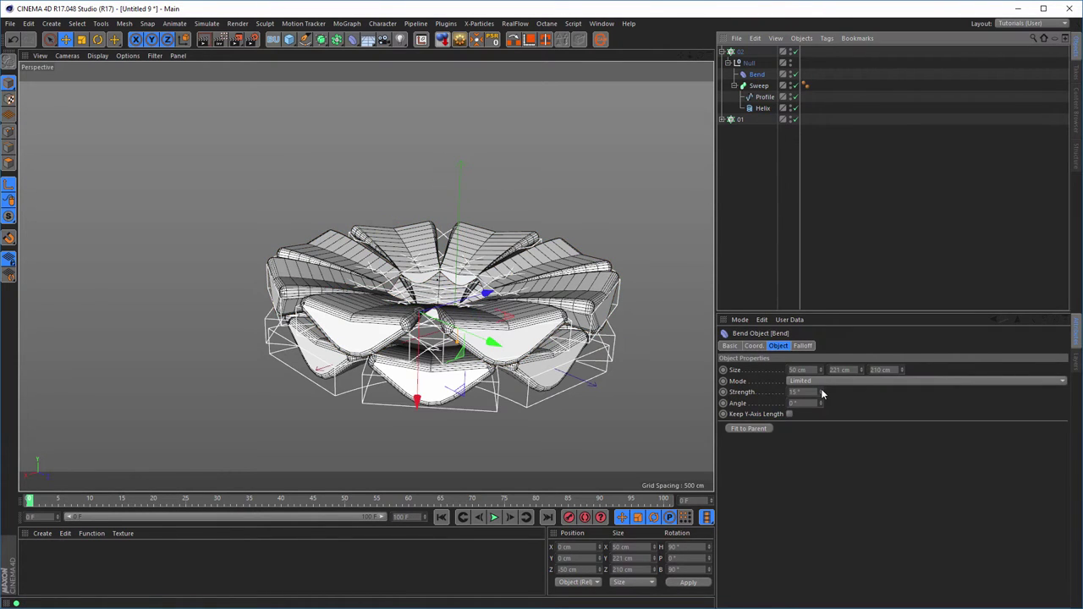
pyautogui.moveTo(820, 390); pyautogui.dragTo(849, 379)
pyautogui.keyDown('alt'); pyautogui.moveTo(608, 360); pyautogui.dragTo(554, 237); pyautogui.keyUp('alt')
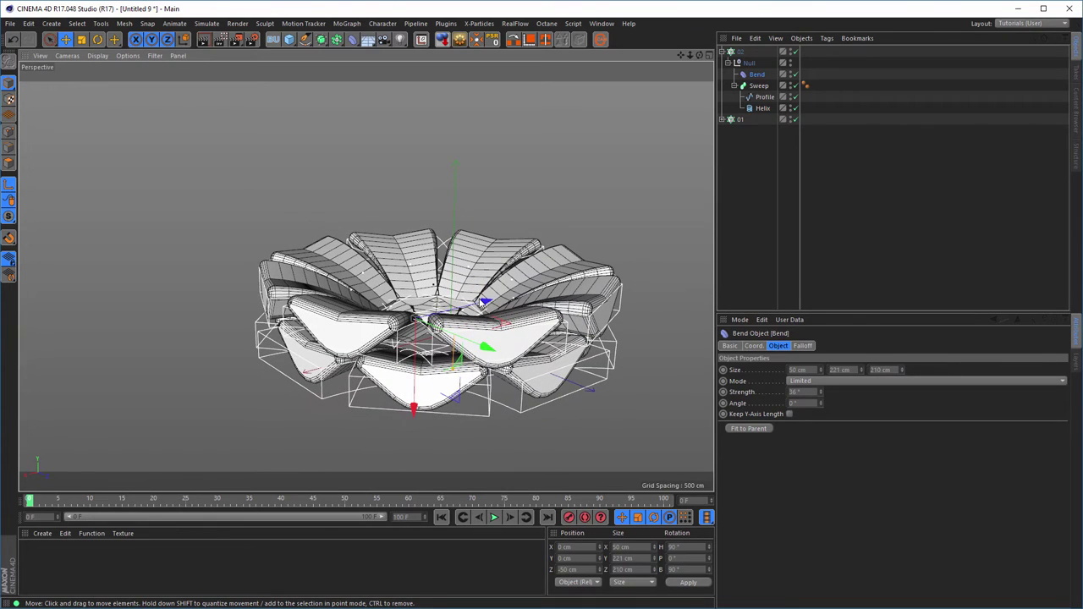
# Tilt every clone of cloner 02 by about -15° in pitch.
pyautogui.click(742, 53)
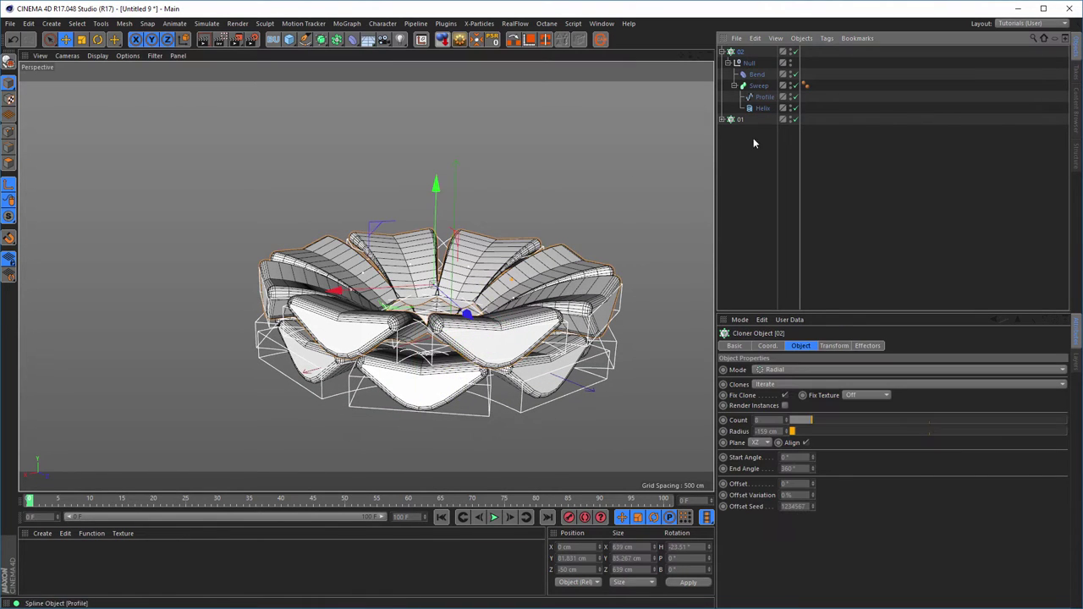
pyautogui.click(832, 346)
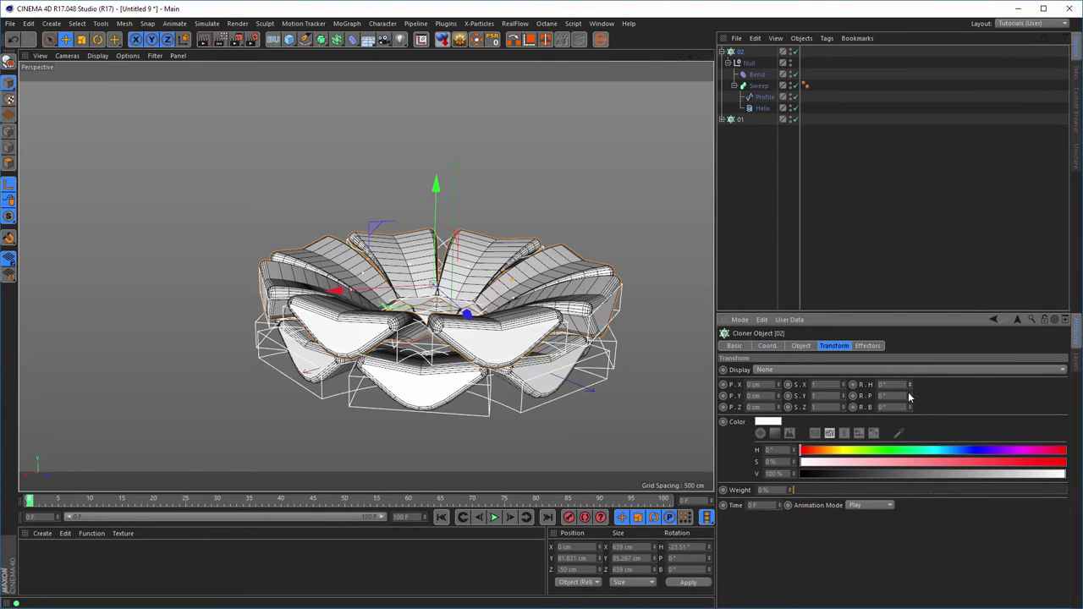
pyautogui.moveTo(909, 396); pyautogui.dragTo(880, 396)
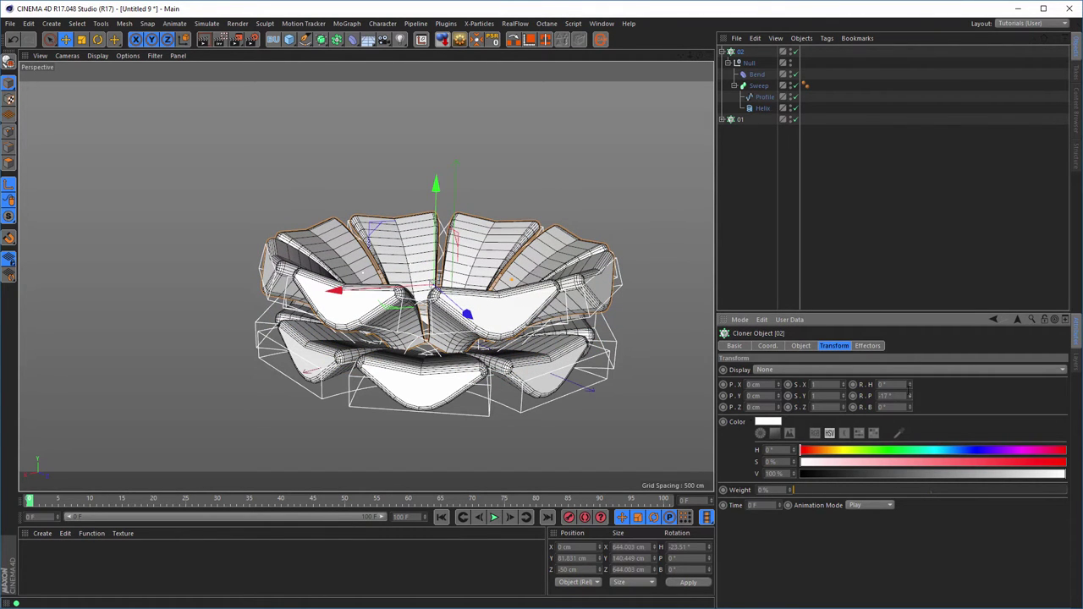
# Shrink cloner 02's radius to 143 cm and lower it to Y 69.631 cm.
pyautogui.click(800, 346)
pyautogui.moveTo(789, 431); pyautogui.dragTo(782, 432)
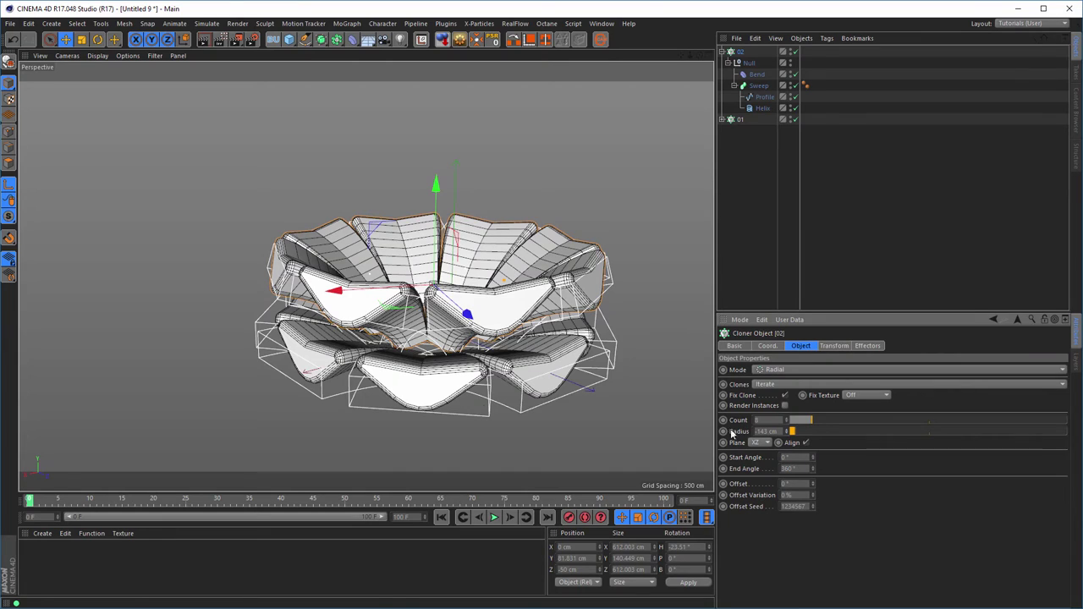
pyautogui.keyDown('alt'); pyautogui.moveTo(395, 355); pyautogui.dragTo(507, 380, button='middle'); pyautogui.keyUp('alt')
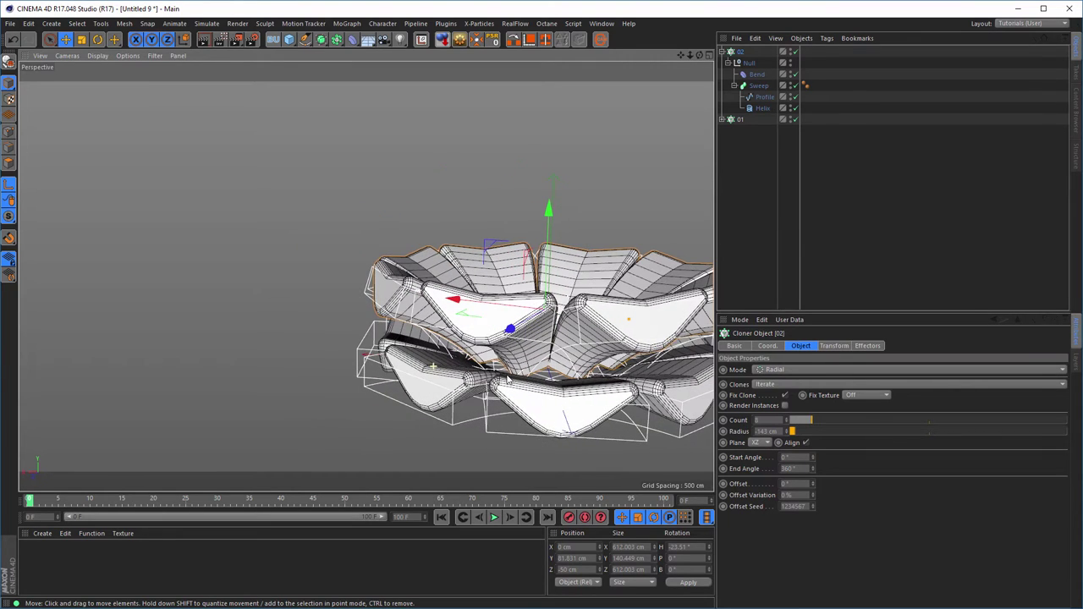
pyautogui.moveTo(548, 209); pyautogui.dragTo(548, 216)
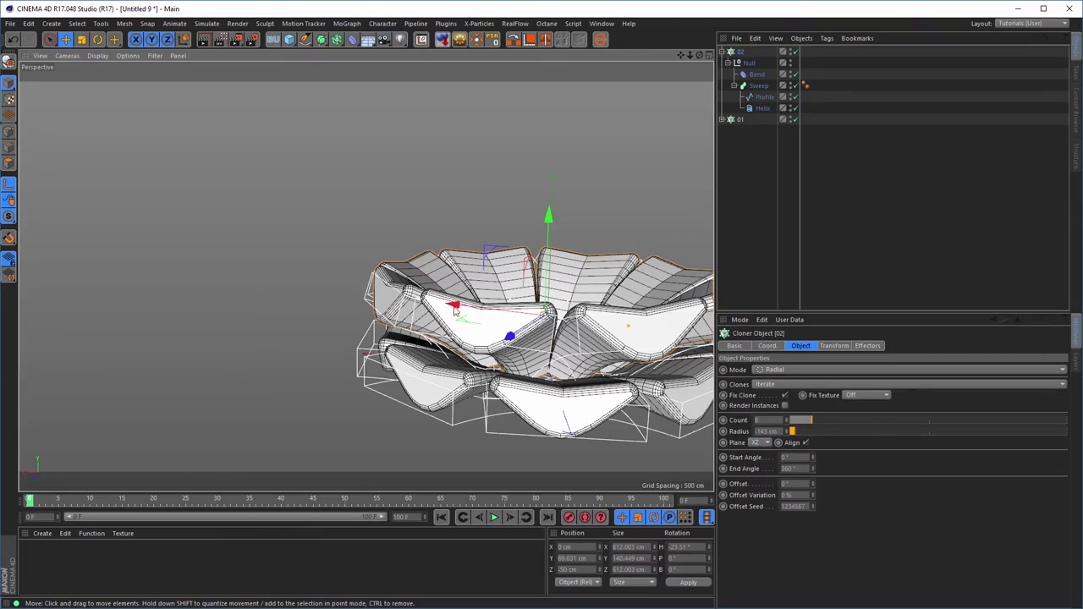
pyautogui.keyDown('alt'); pyautogui.moveTo(546, 216); pyautogui.dragTo(464, 363, button='middle'); pyautogui.keyUp('alt')
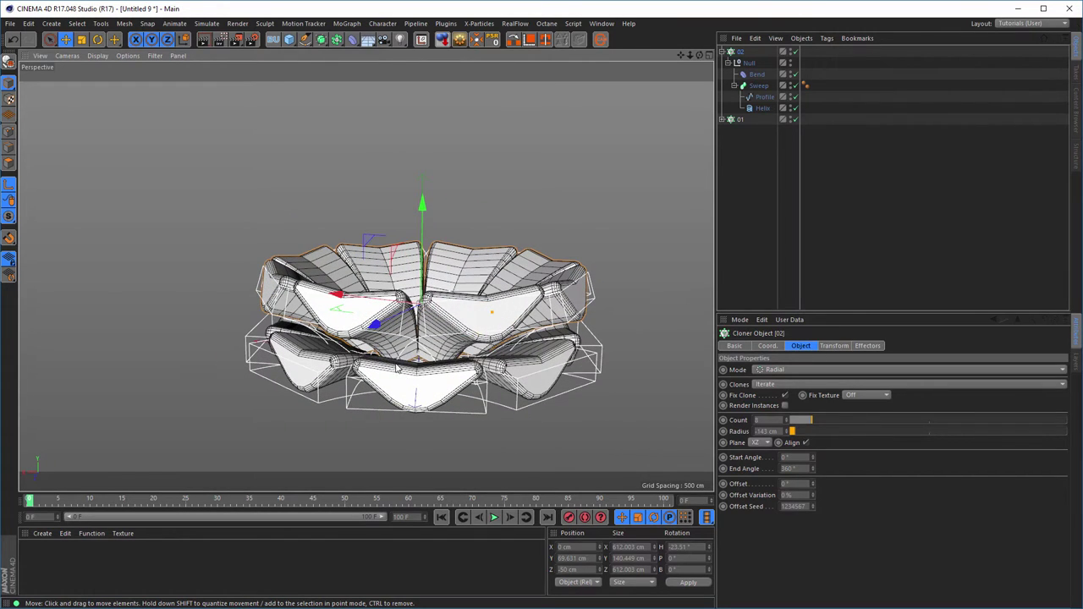
# Shorten cloner 01's Helix height to 142 cm.
pyautogui.click(742, 120)
pyautogui.keyDown('alt'); pyautogui.moveTo(453, 334); pyautogui.dragTo(409, 354, button='middle'); pyautogui.keyUp('alt')
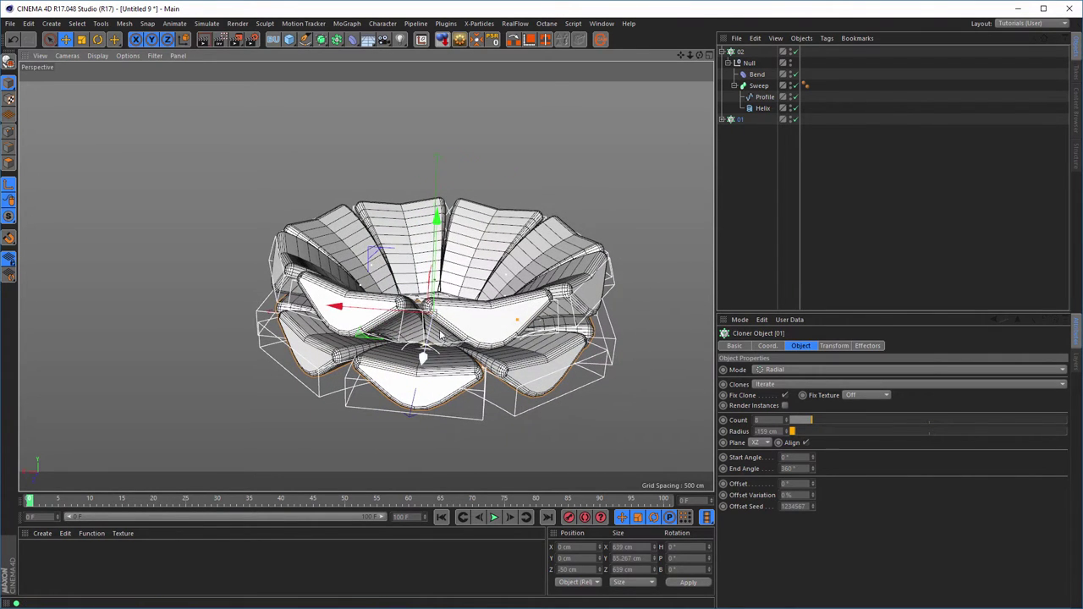
pyautogui.keyDown('alt'); pyautogui.moveTo(564, 303); pyautogui.dragTo(698, 243, button='middle'); pyautogui.keyUp('alt')
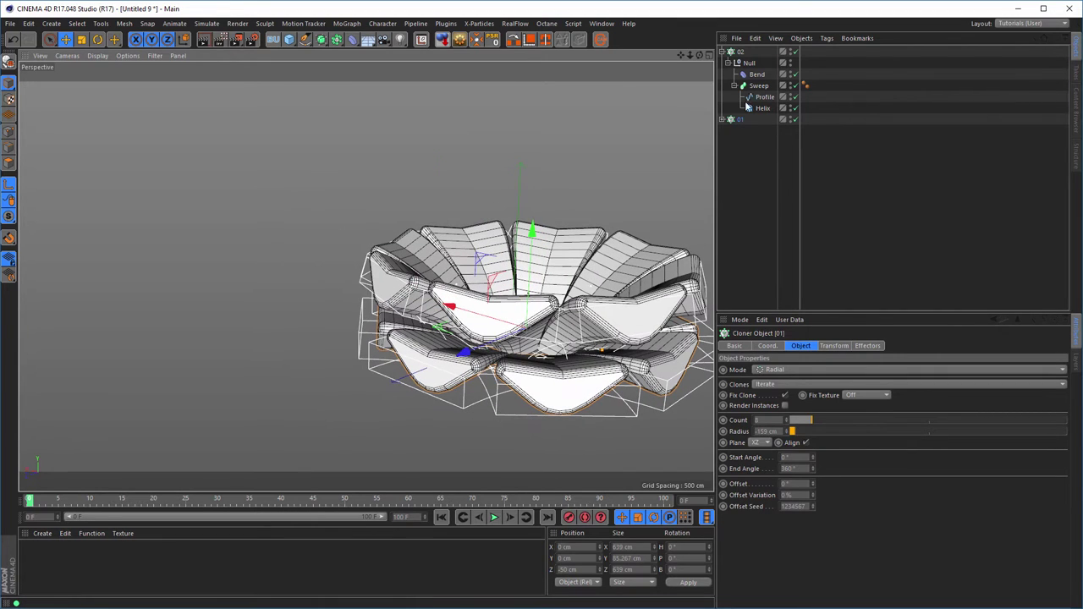
pyautogui.click(741, 53)
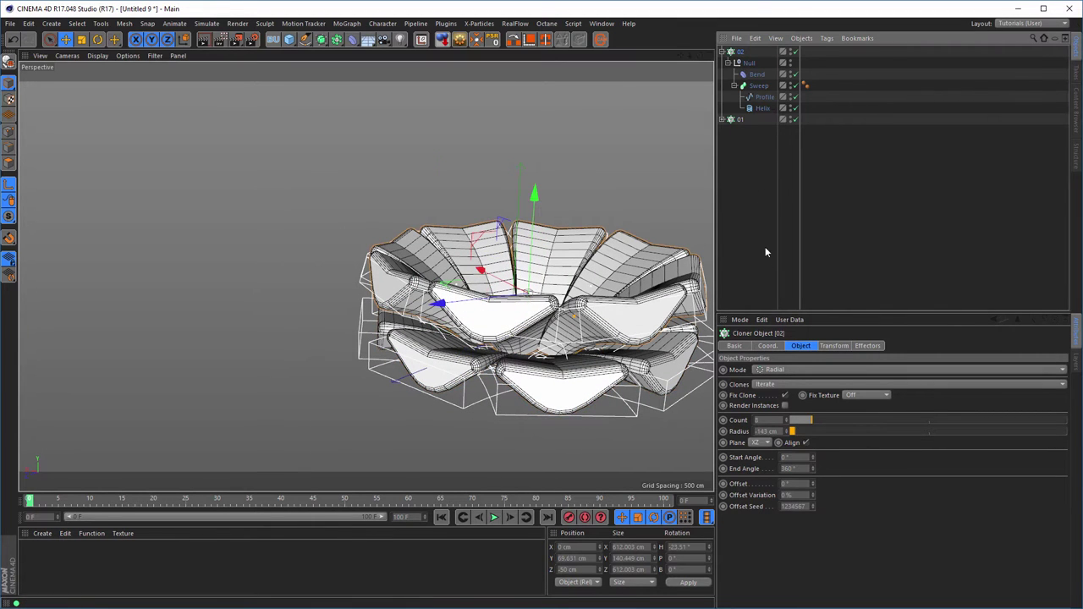
pyautogui.click(762, 108)
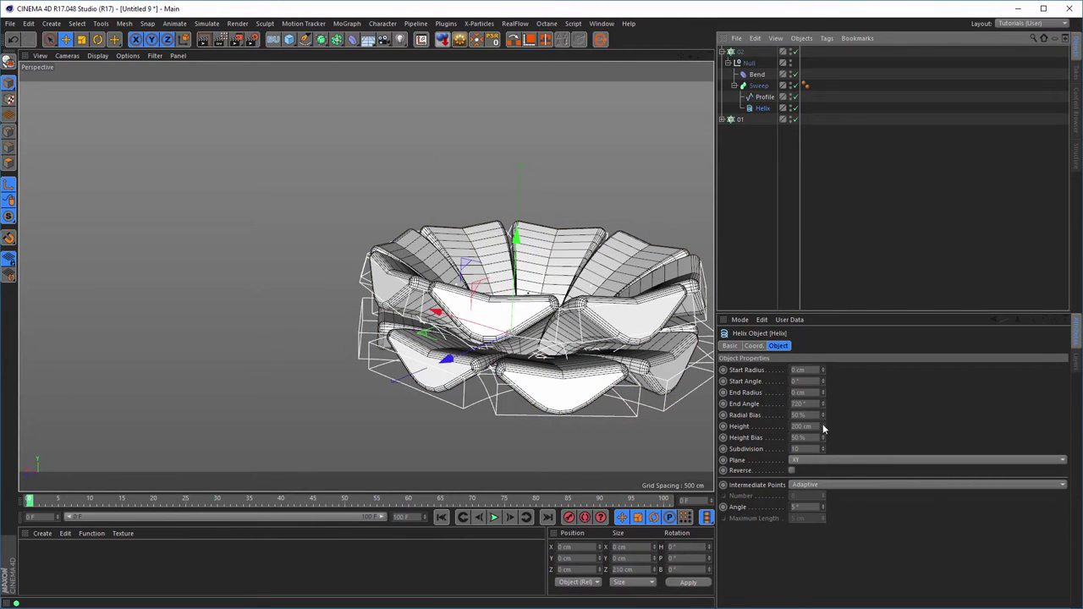
pyautogui.click(721, 119)
pyautogui.click(761, 175)
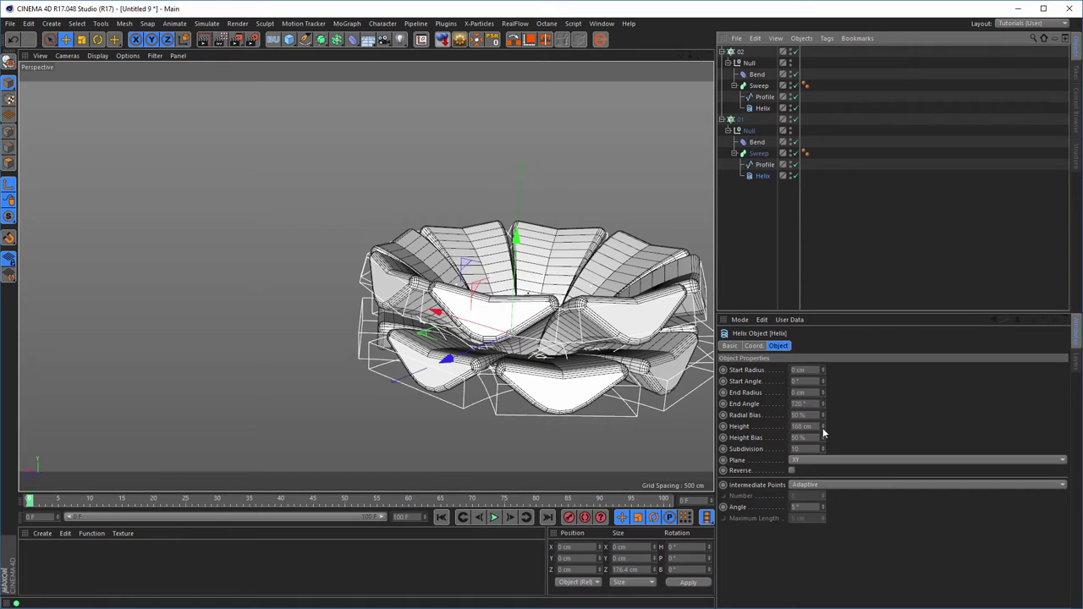
pyautogui.moveTo(822, 426); pyautogui.dragTo(822, 444)
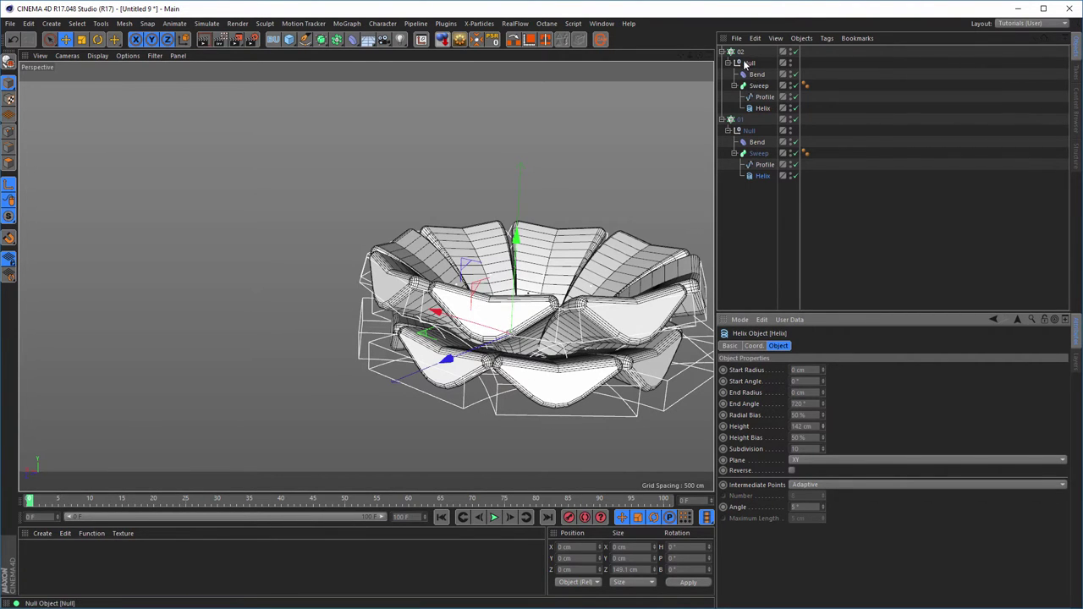
# Drag the end point of cloner 01's sweep Scale curve down to level the petal taper.
pyautogui.click(760, 155)
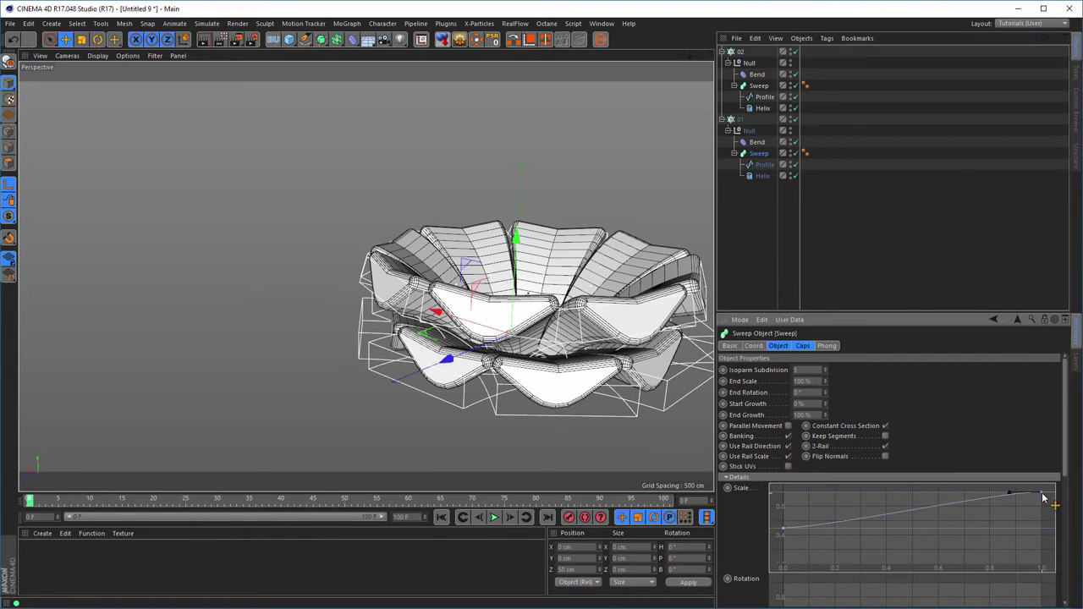
pyautogui.moveTo(1042, 498); pyautogui.dragTo(1042, 503)
pyautogui.moveTo(1043, 505); pyautogui.dragTo(1043, 507)
pyautogui.keyDown('alt'); pyautogui.moveTo(474, 288); pyautogui.dragTo(399, 318); pyautogui.keyUp('alt')
pyautogui.keyDown('alt'); pyautogui.moveTo(544, 329); pyautogui.dragTo(394, 319); pyautogui.keyUp('alt')
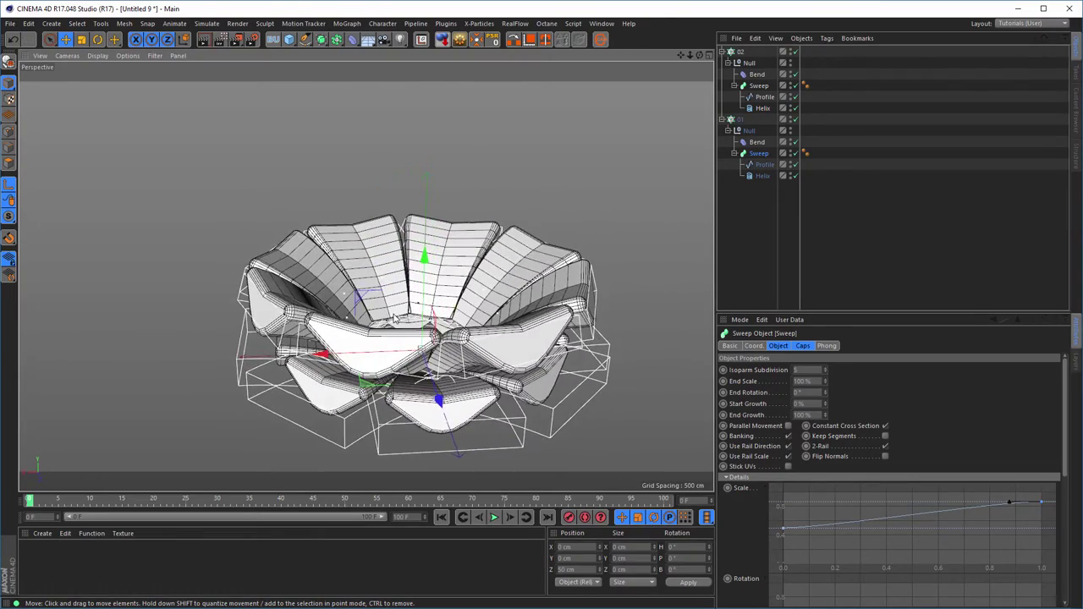
# Reduce cloner 02's clone count and adjust its radius.
pyautogui.click(741, 52)
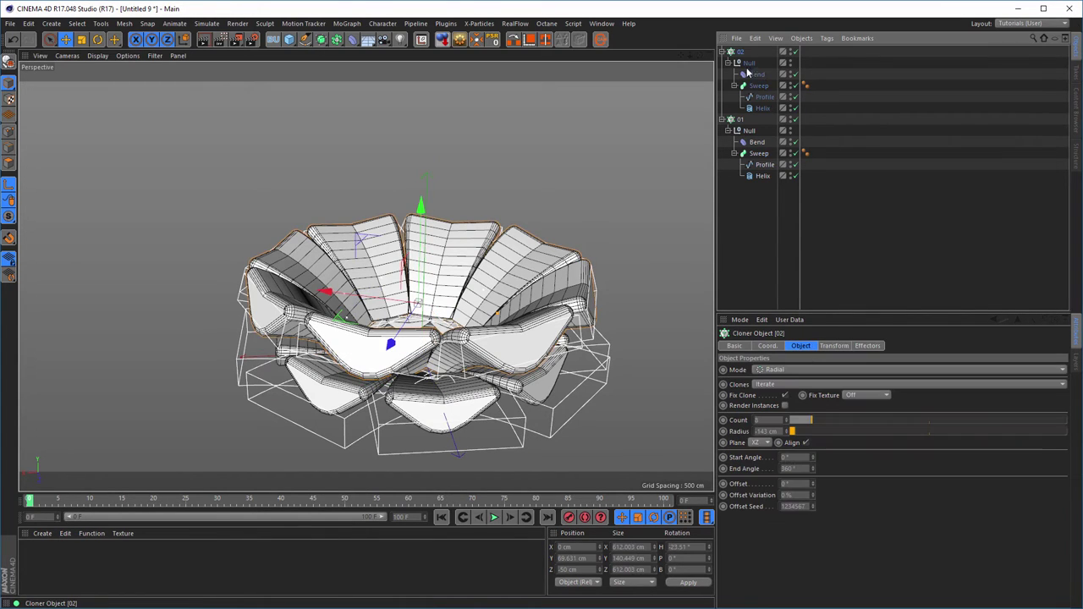
pyautogui.click(787, 423)
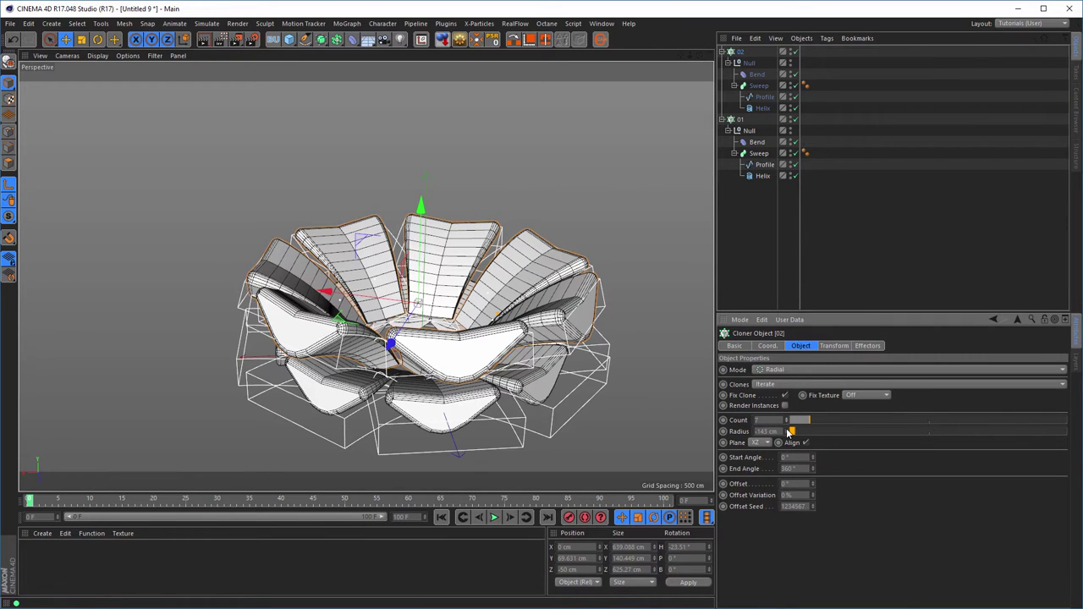
pyautogui.moveTo(787, 432); pyautogui.dragTo(786, 421)
pyautogui.keyDown('alt'); pyautogui.moveTo(461, 363); pyautogui.dragTo(536, 370); pyautogui.keyUp('alt')
# Rotate cloner 02 around its vertical axis, then show cloner 01's properties.
pyautogui.press('r')
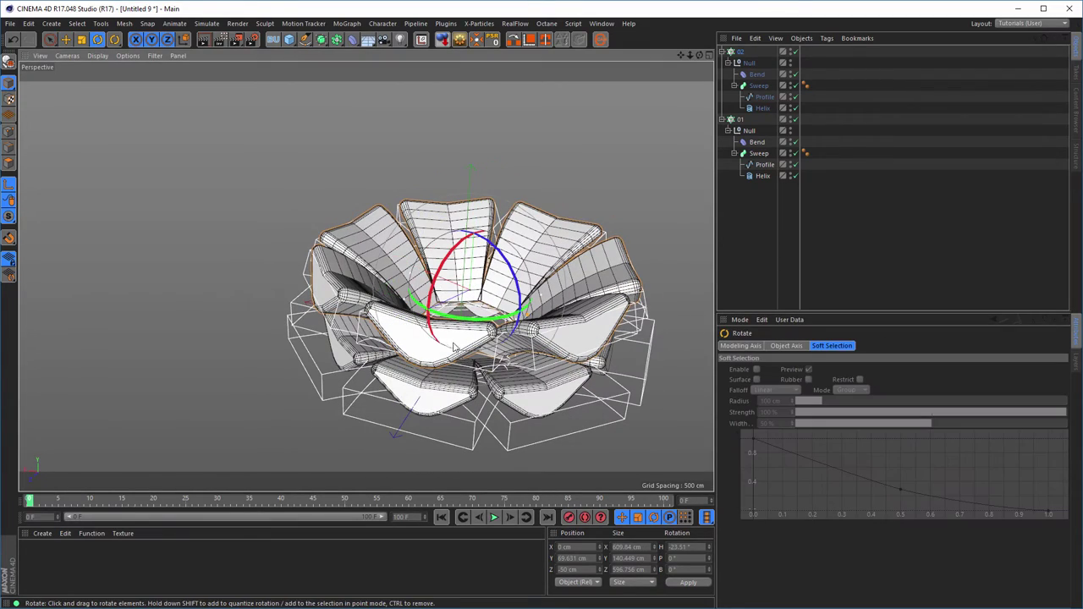
pyautogui.moveTo(471, 326); pyautogui.dragTo(533, 359)
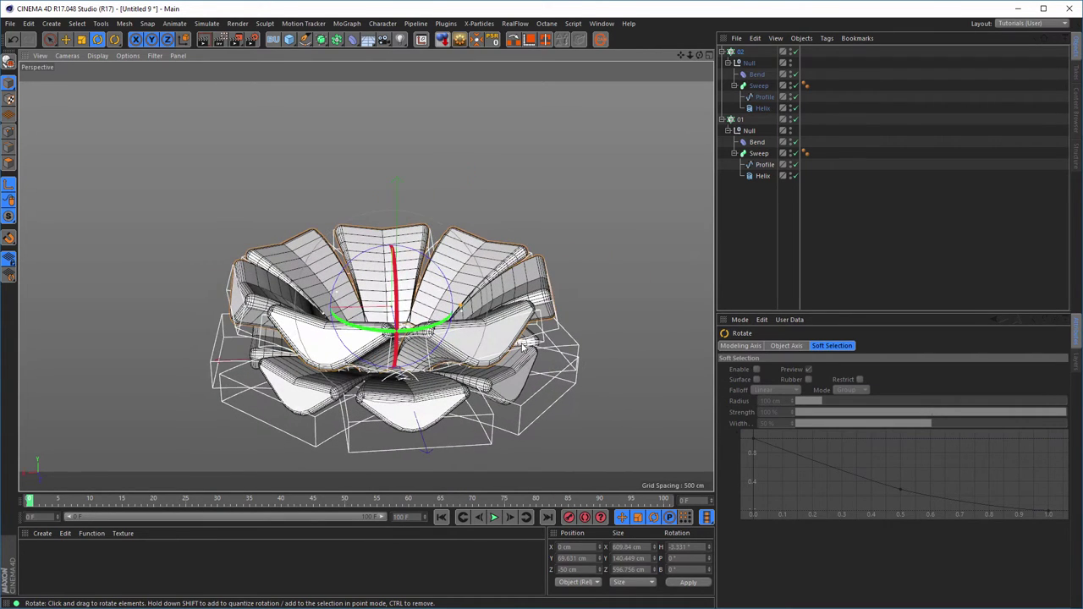
pyautogui.click(723, 120)
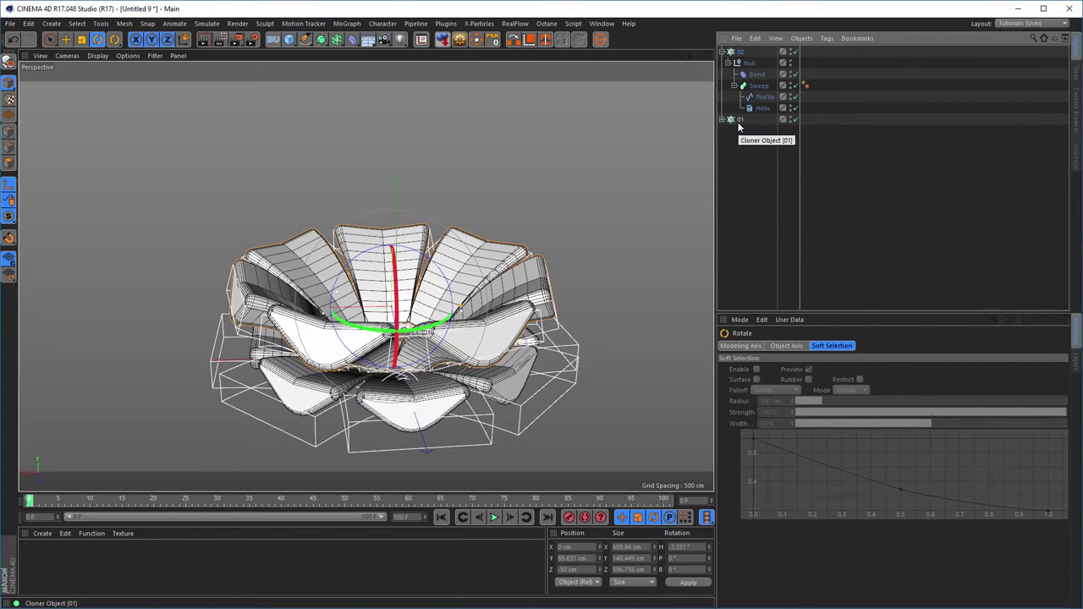
pyautogui.click(737, 120)
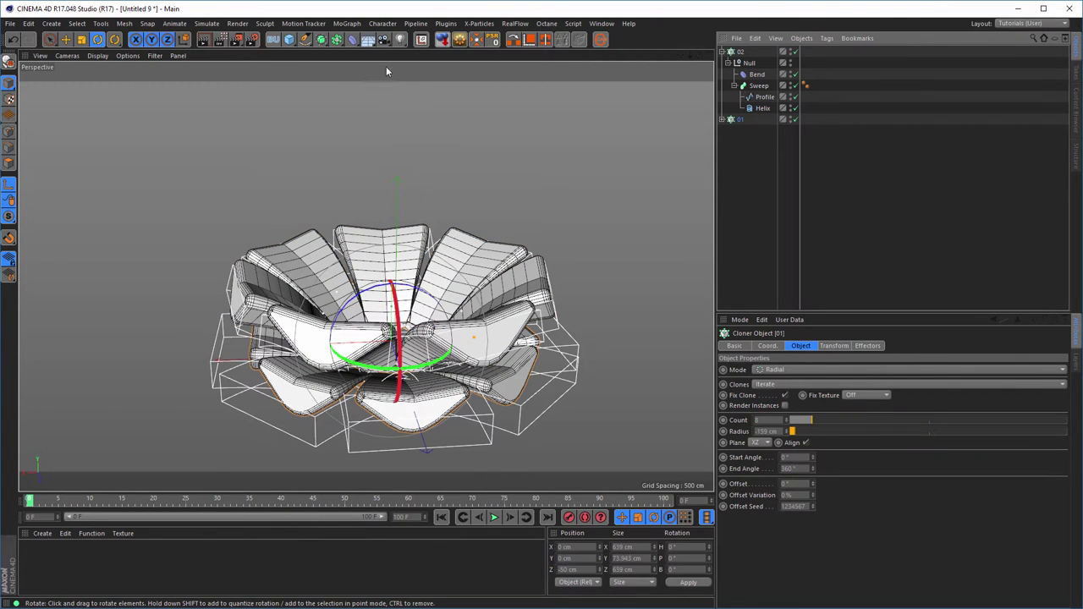
# Add a Random effector from the MoGraph effectors and name it Random 01.
pyautogui.click(345, 24)
pyautogui.moveTo(368, 42)
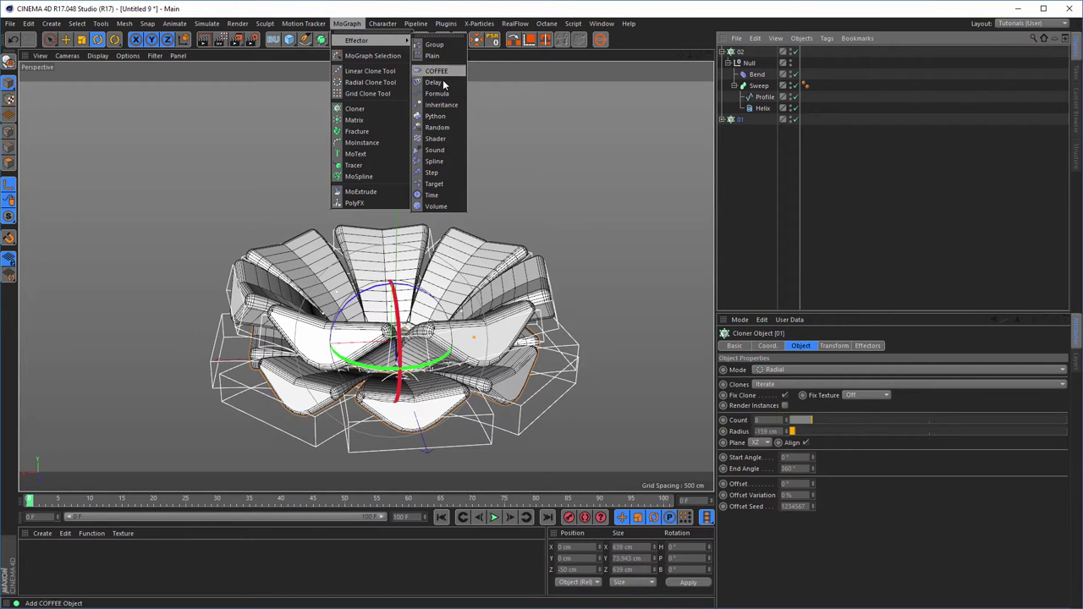
pyautogui.click(438, 126)
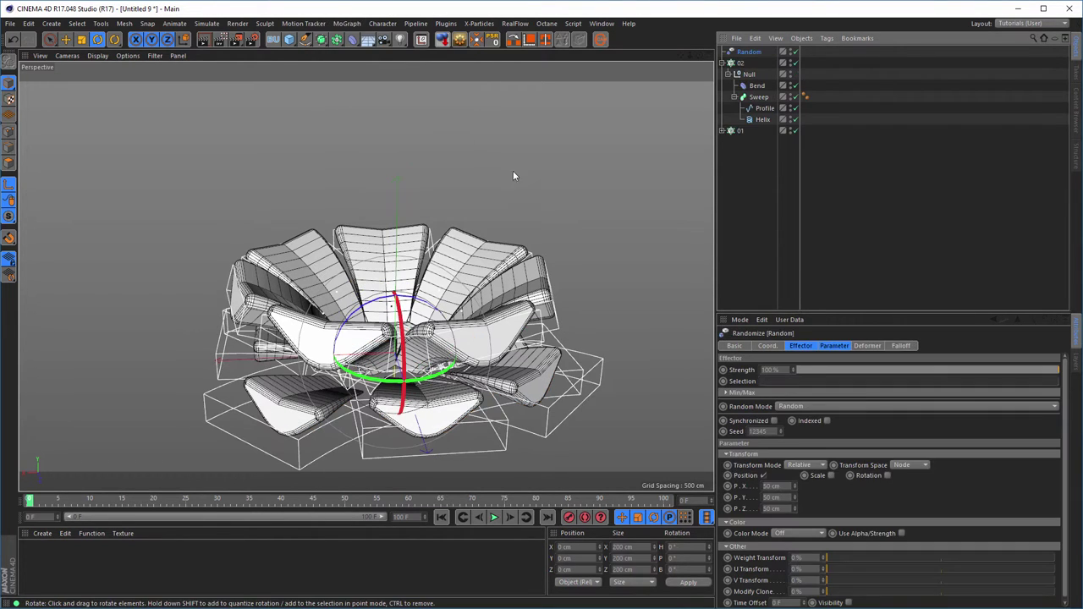
pyautogui.doubleClick(750, 52)
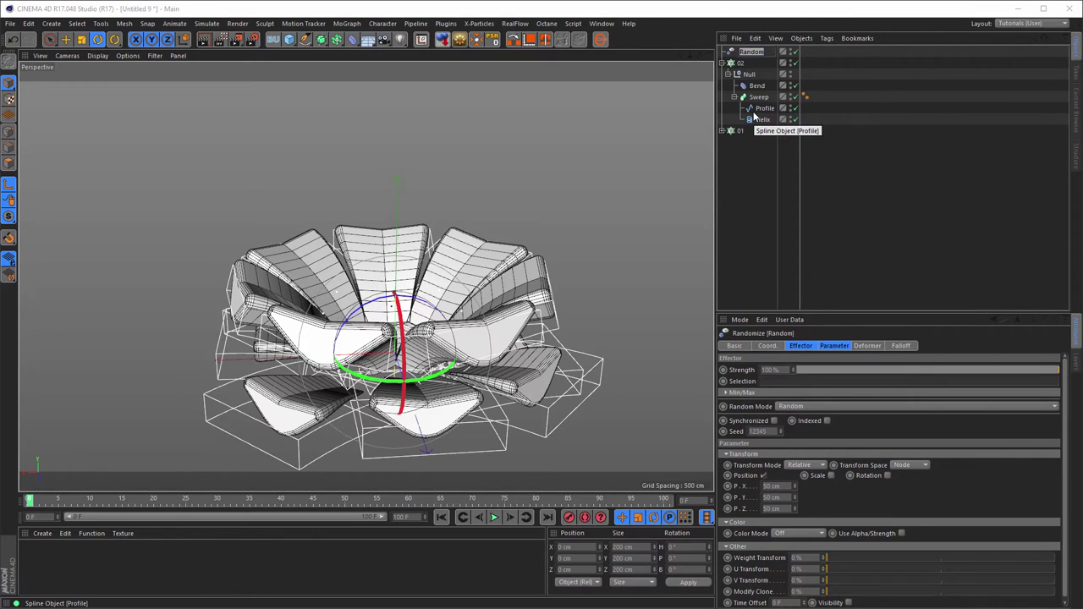
pyautogui.press('Return')
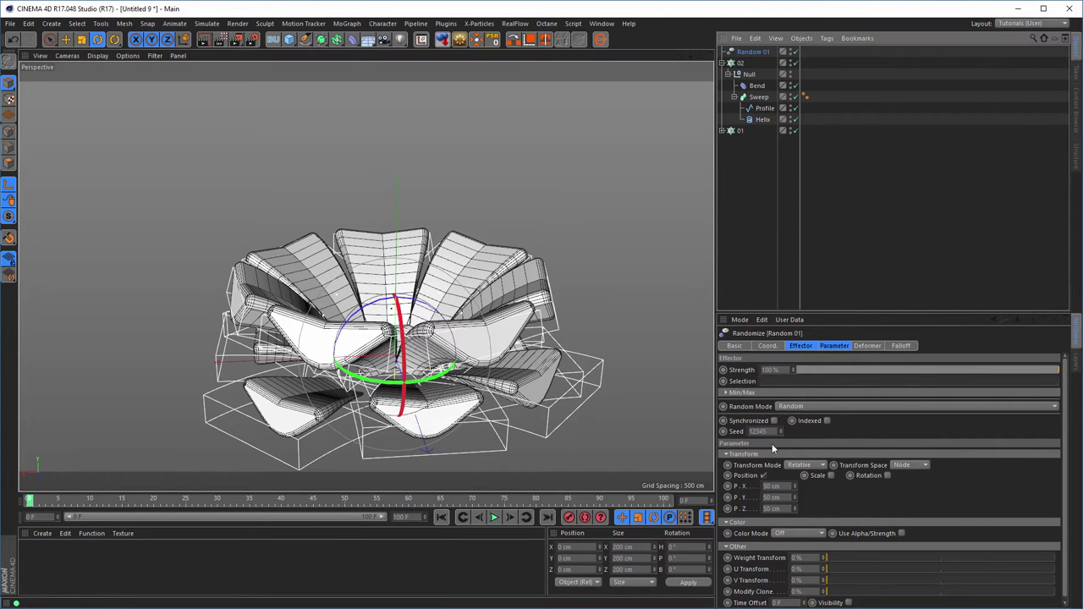
# Make Random 01 randomize only rotation by 2°, 3° and 6°, then duplicate it.
pyautogui.click(764, 476)
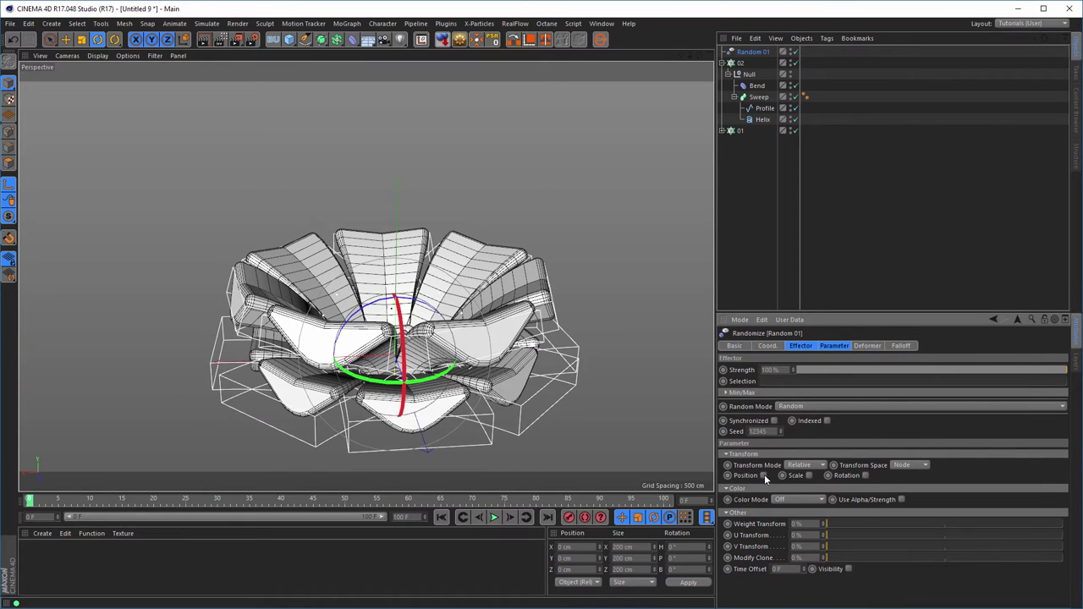
pyautogui.click(866, 476)
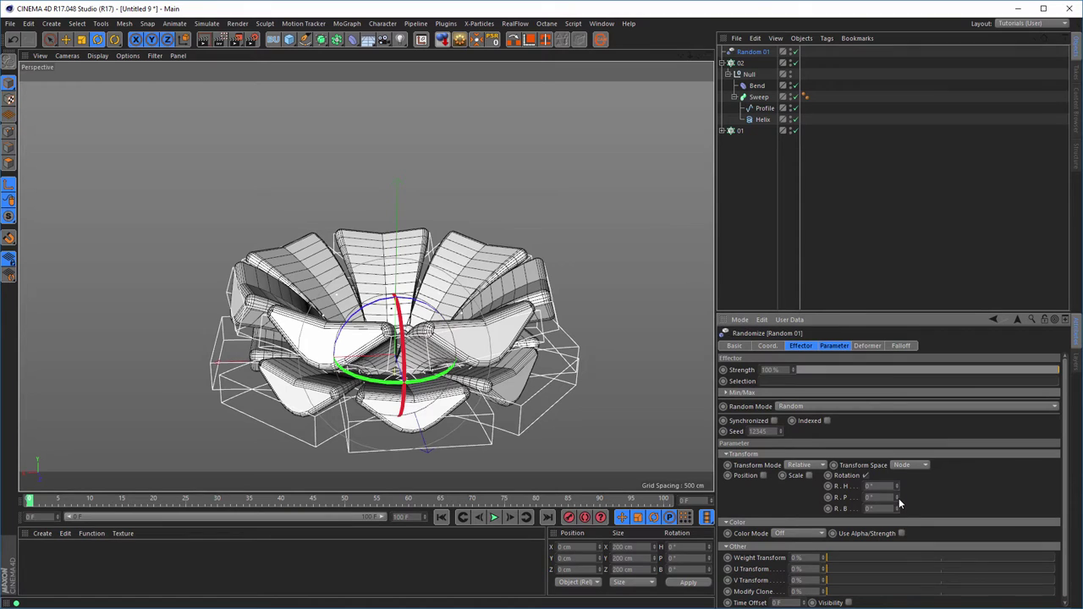
pyautogui.moveTo(897, 502)
pyautogui.mouseDown()
pyautogui.moveTo(897, 479)
pyautogui.moveTo(898, 499)
pyautogui.mouseUp()
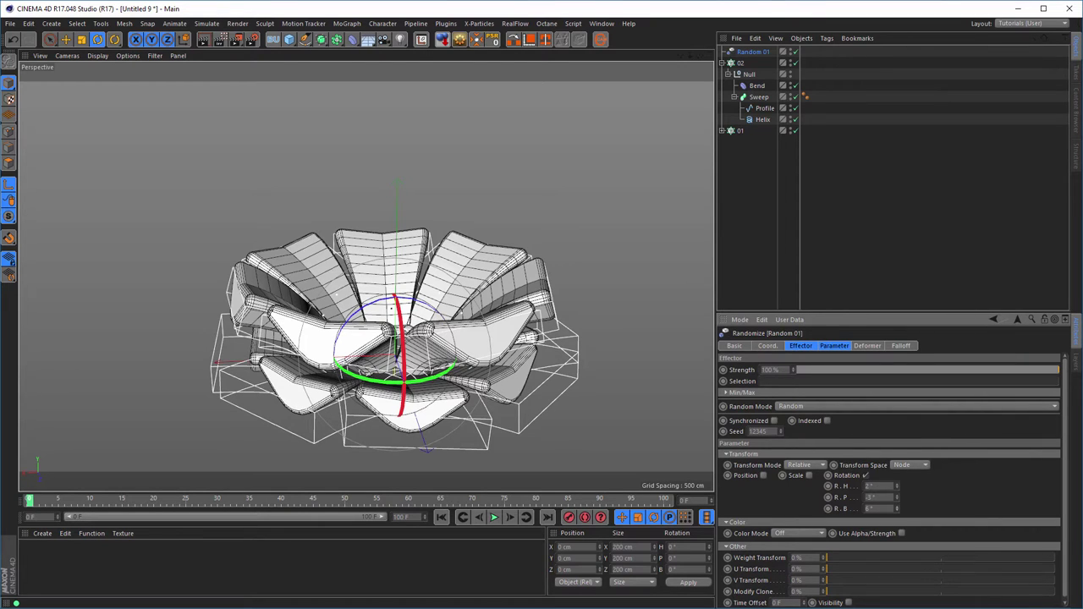
pyautogui.keyDown('alt'); pyautogui.moveTo(626, 390); pyautogui.dragTo(452, 338); pyautogui.keyUp('alt')
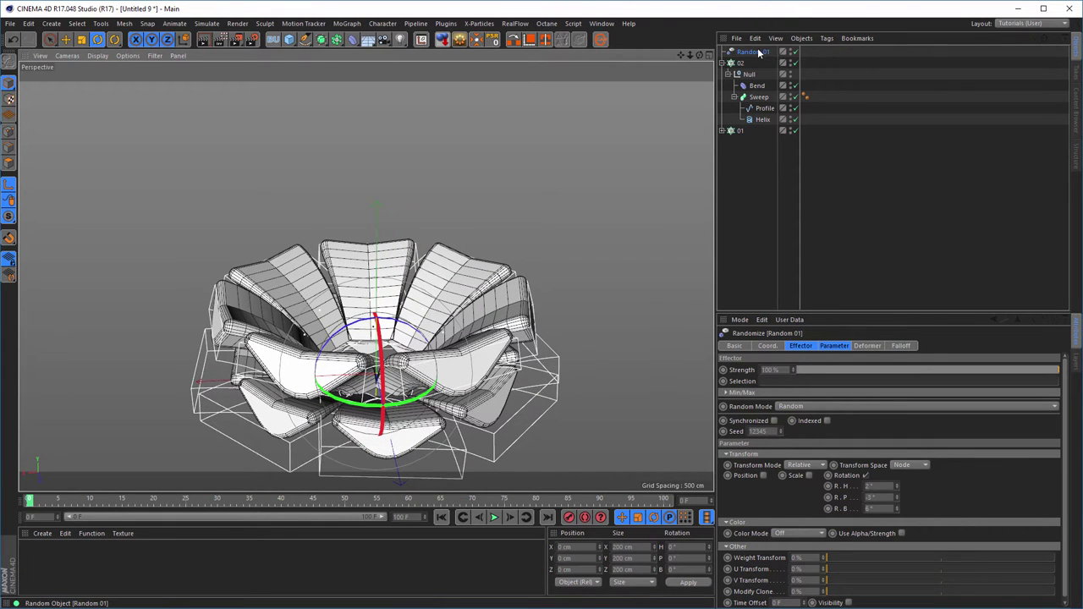
pyautogui.keyDown('ctrl'); pyautogui.moveTo(755, 55); pyautogui.dragTo(752, 52); pyautogui.keyUp('ctrl')
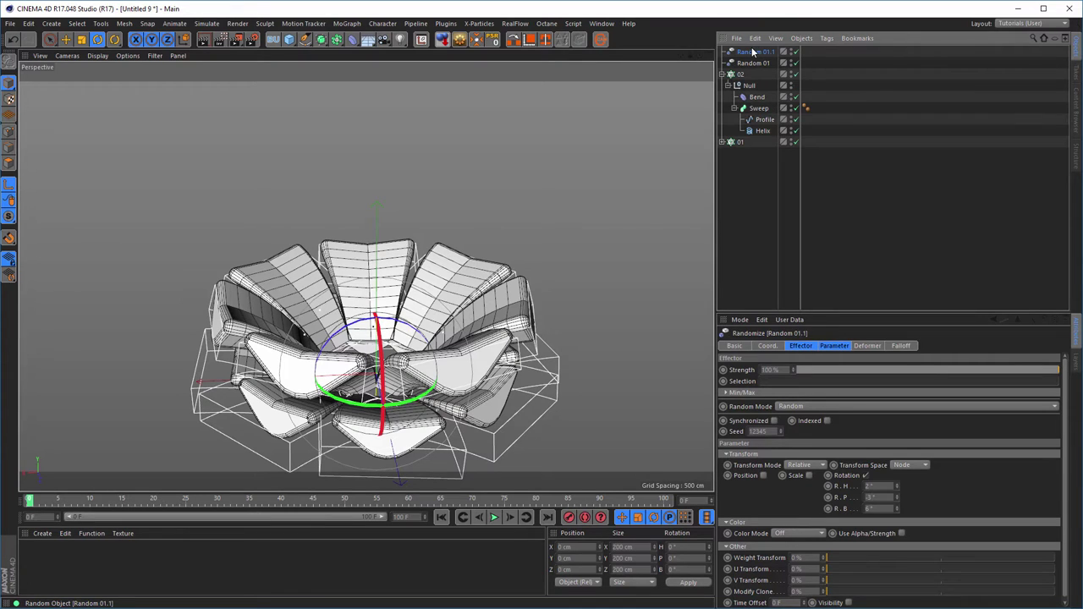
# Rename the copy Random 02 and add it to cloner 02's Effectors list.
pyautogui.doubleClick(752, 52)
pyautogui.press('End')
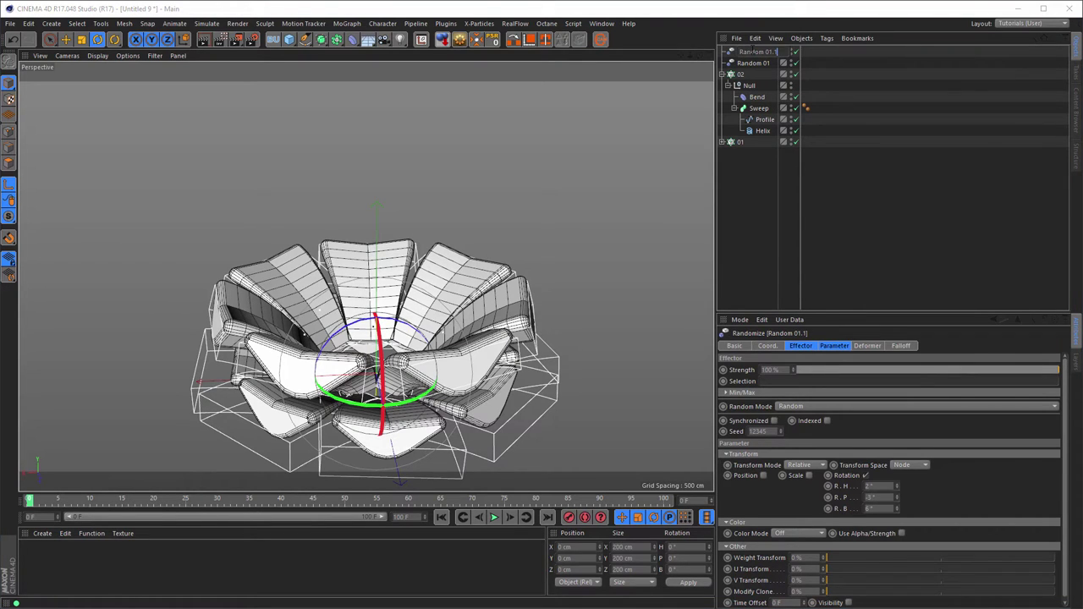
pyautogui.write('2')
pyautogui.press('Return')
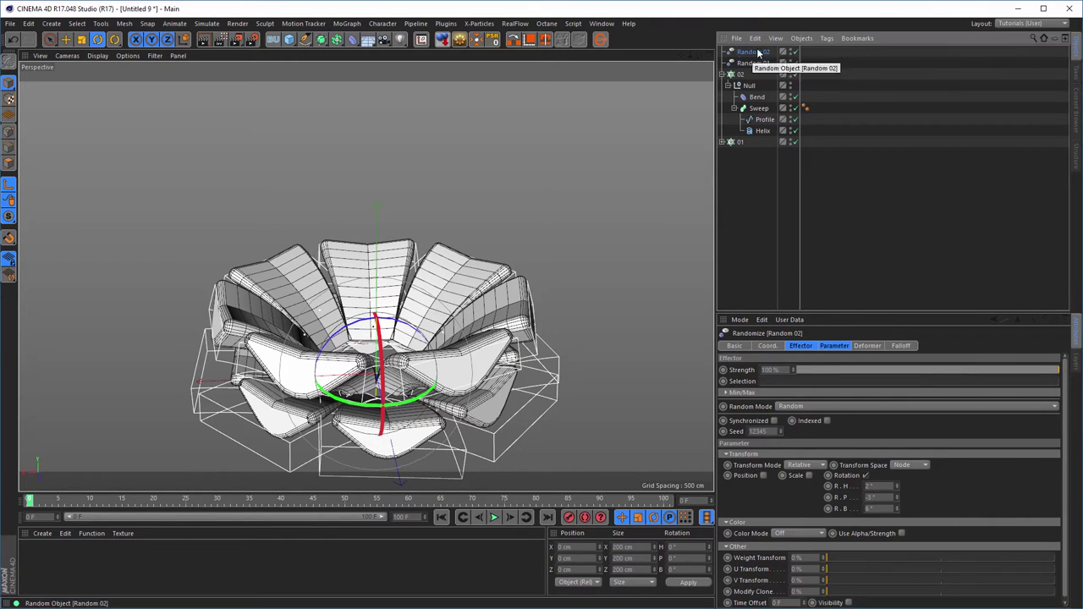
pyautogui.click(742, 74)
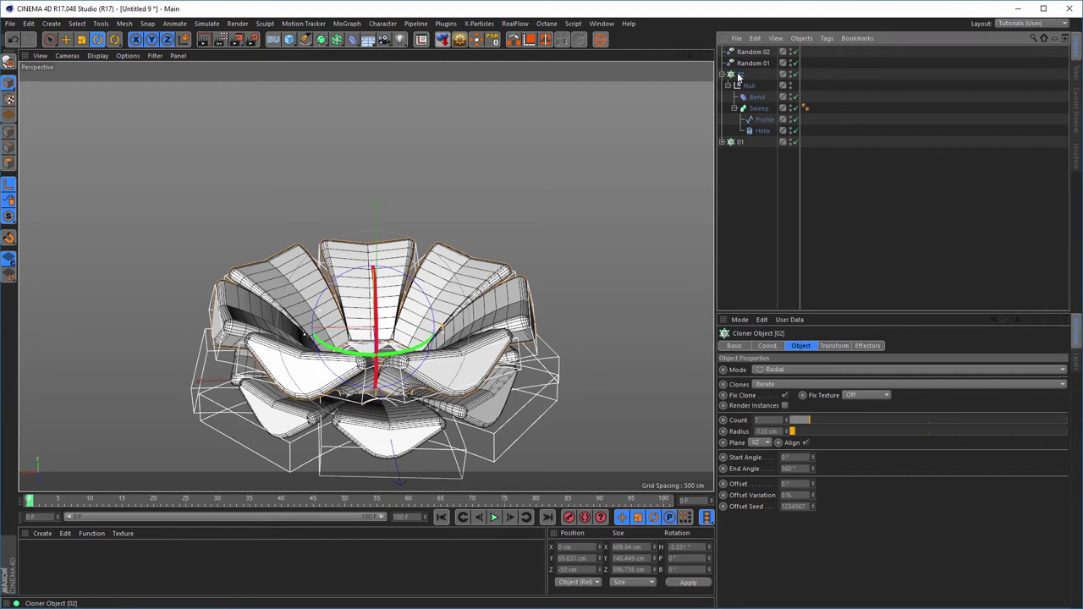
pyautogui.click(867, 346)
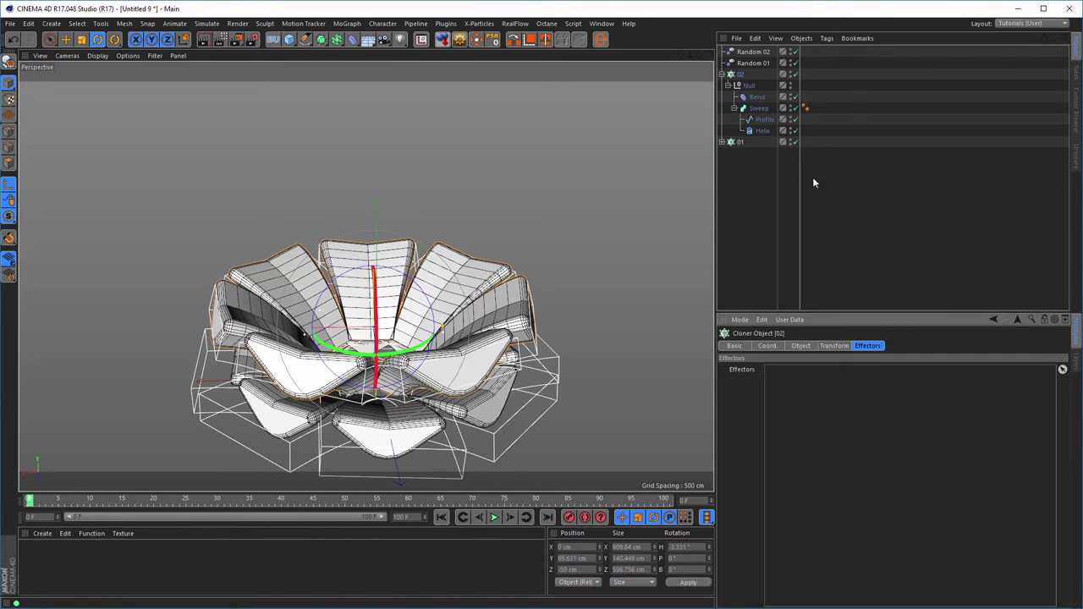
pyautogui.moveTo(753, 52)
pyautogui.mouseDown()
pyautogui.moveTo(777, 53)
pyautogui.moveTo(843, 324)
pyautogui.moveTo(812, 391)
pyautogui.moveTo(827, 400)
pyautogui.mouseUp()
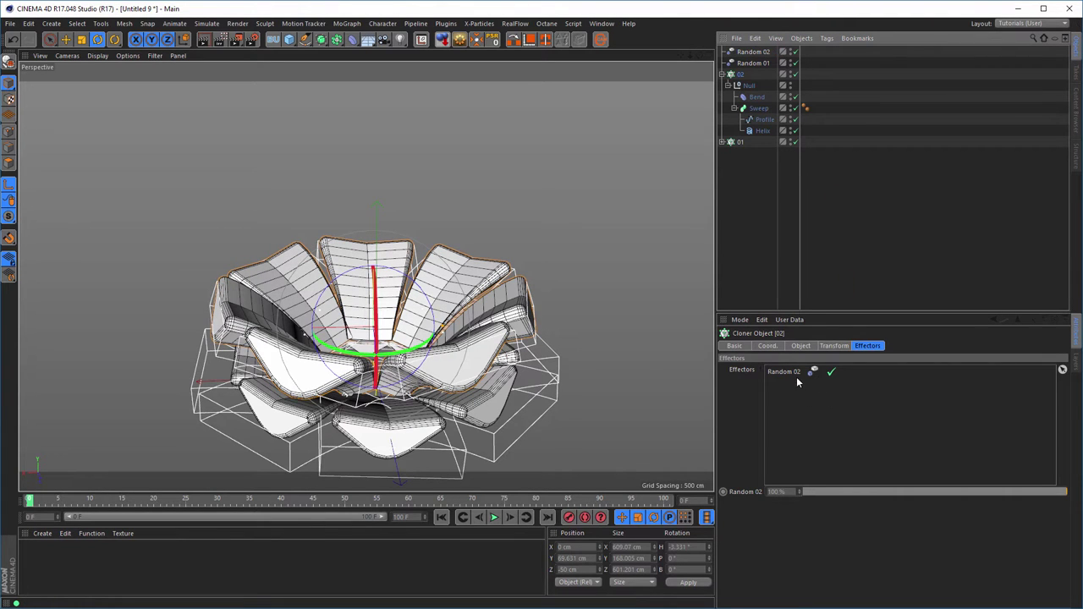
# Raise Random 02's seed to 12352, then collapse the cloner 02 hierarchy.
pyautogui.click(752, 52)
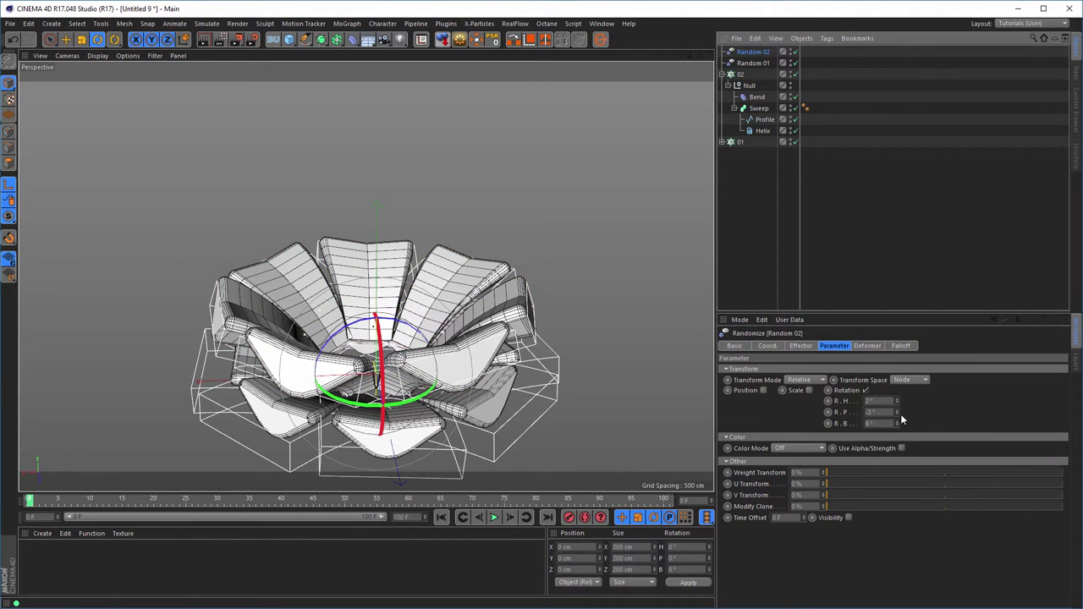
pyautogui.click(799, 346)
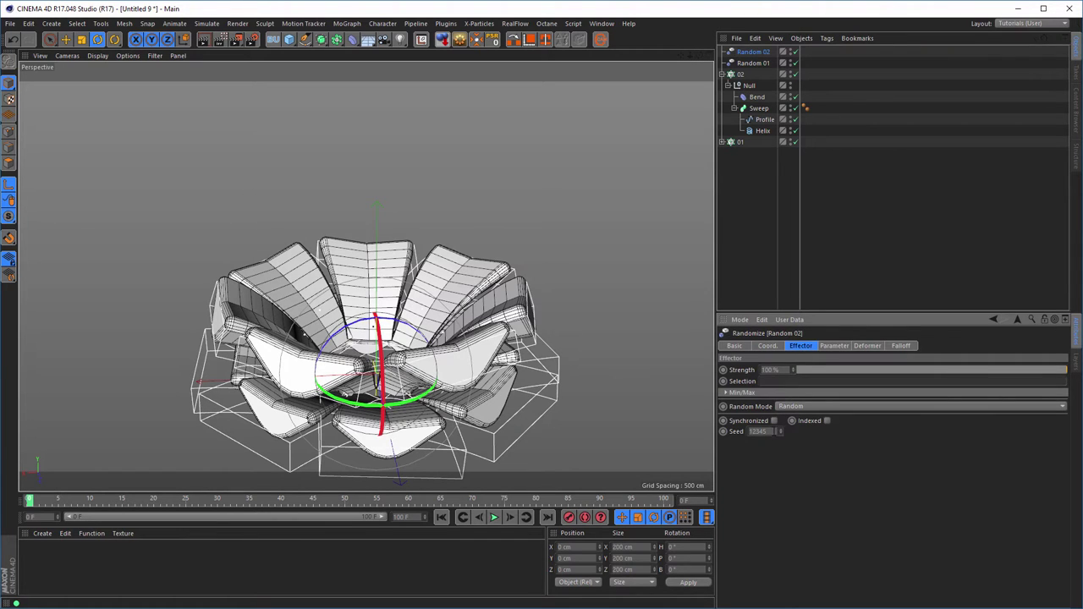
pyautogui.click(782, 431)
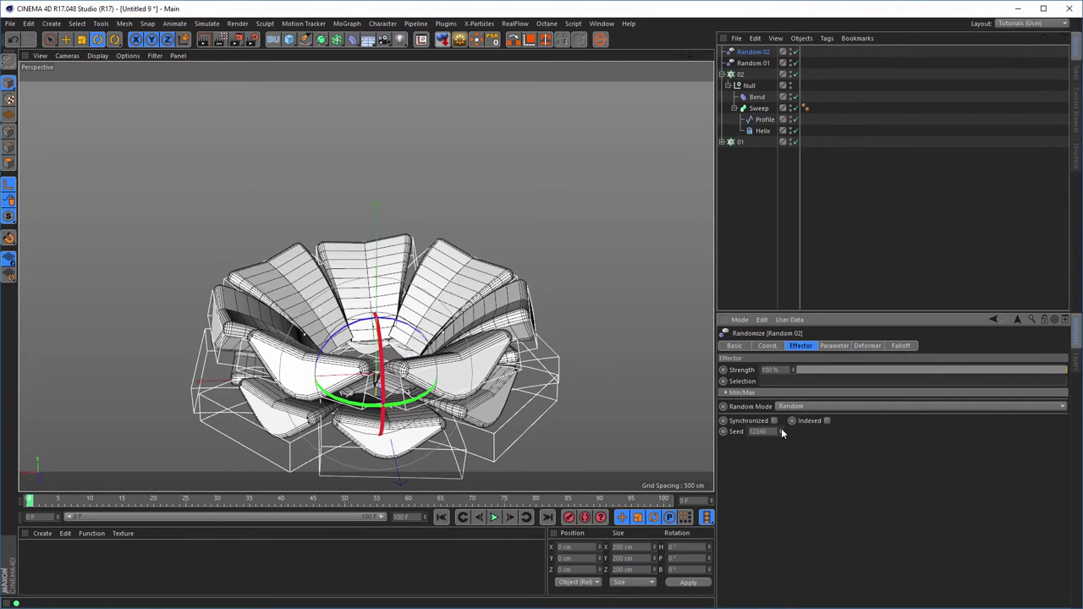
pyautogui.click(782, 430)
pyautogui.click(781, 431)
pyautogui.click(781, 431)
pyautogui.click(782, 431)
pyautogui.click(781, 431)
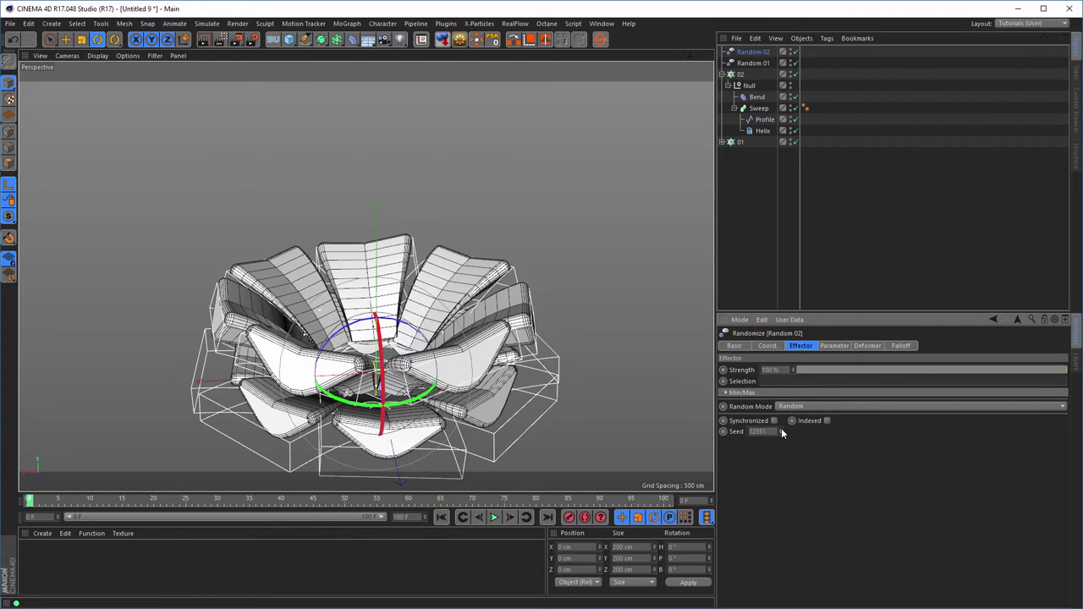
pyautogui.click(781, 431)
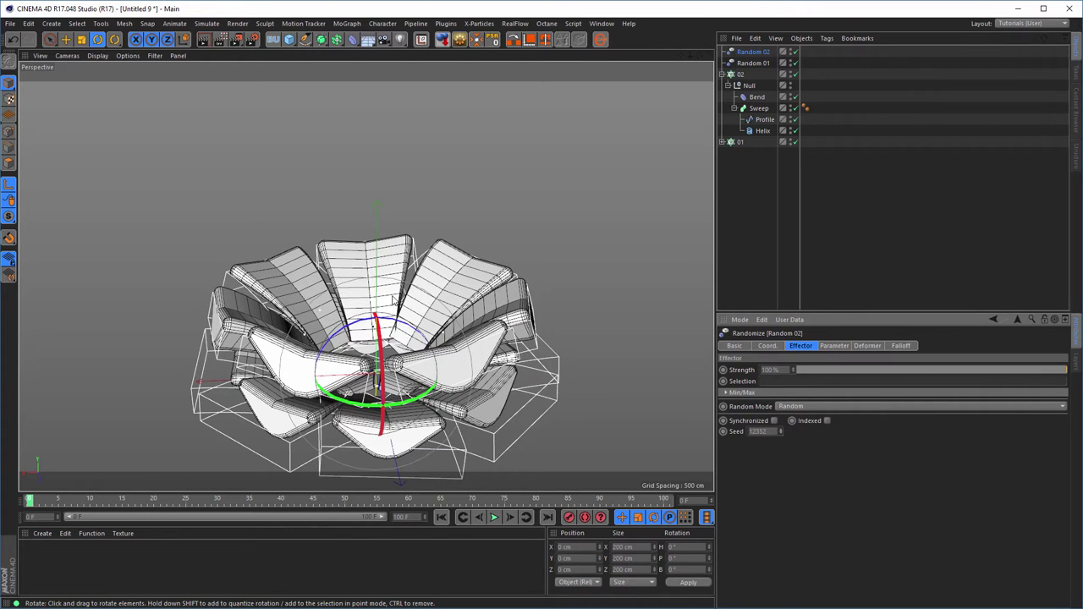
pyautogui.keyDown('alt'); pyautogui.moveTo(499, 368); pyautogui.dragTo(457, 316); pyautogui.keyUp('alt')
pyautogui.keyDown('alt'); pyautogui.moveTo(457, 316); pyautogui.dragTo(510, 286, button='middle'); pyautogui.keyUp('alt')
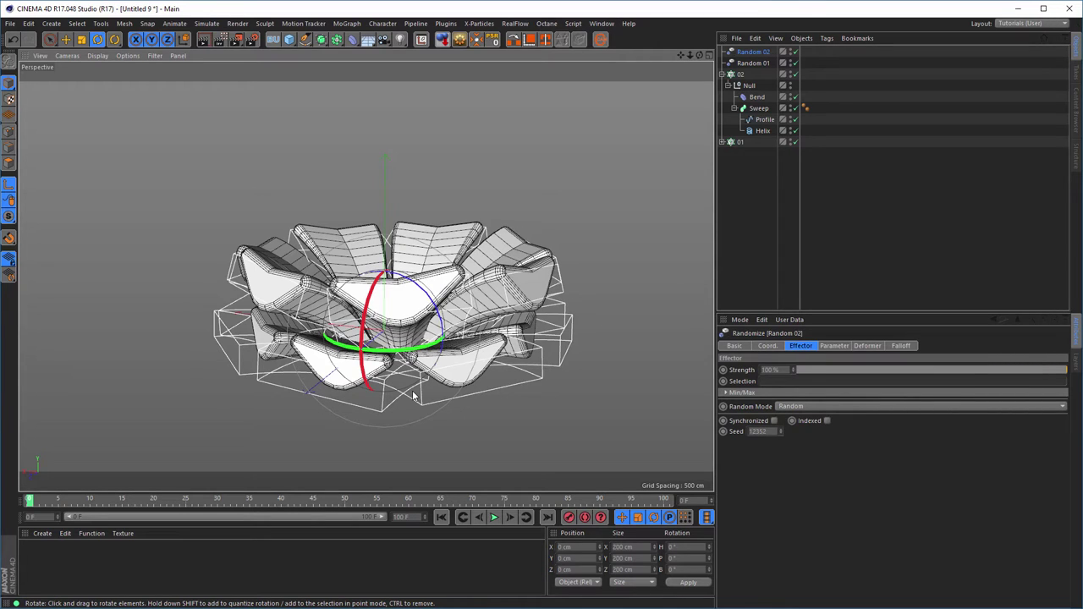
pyautogui.click(723, 74)
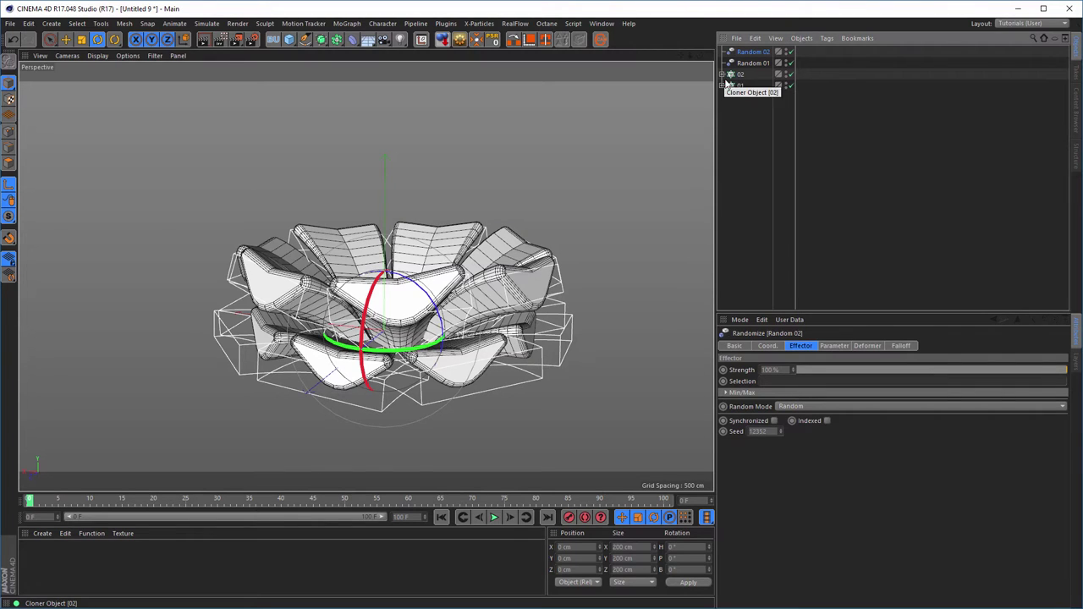
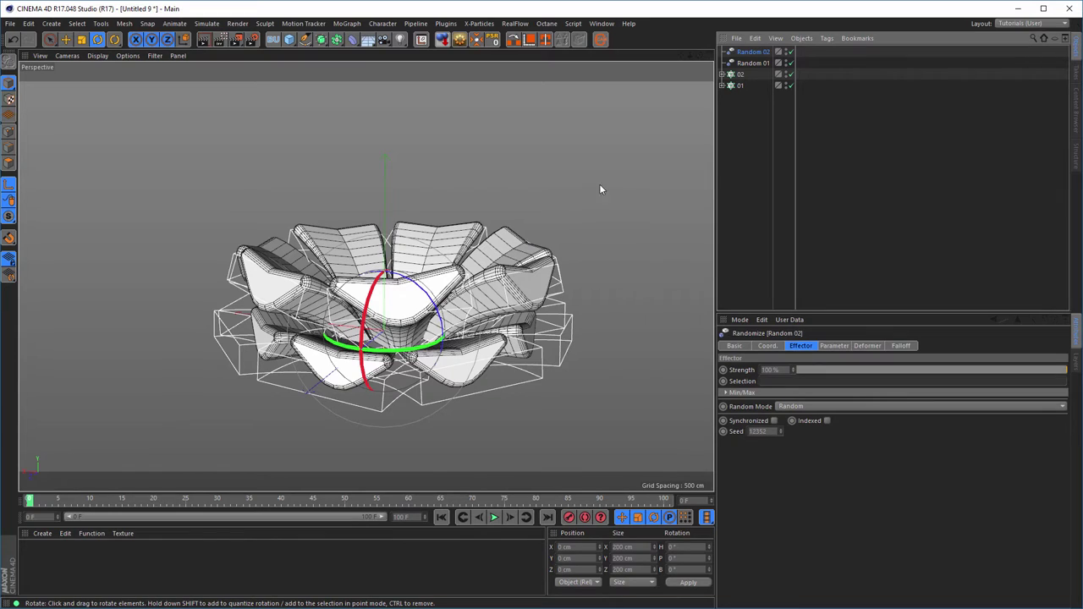
# Inspect cloner 02's contents, then show the Objects, Tags and Layers filter list.
pyautogui.click(722, 75)
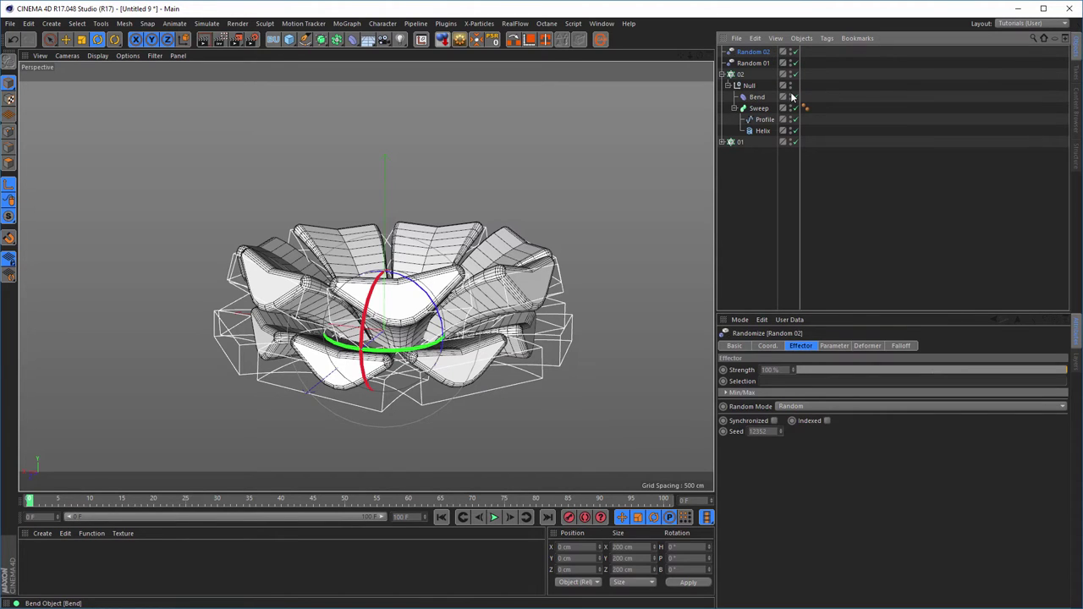
pyautogui.click(721, 75)
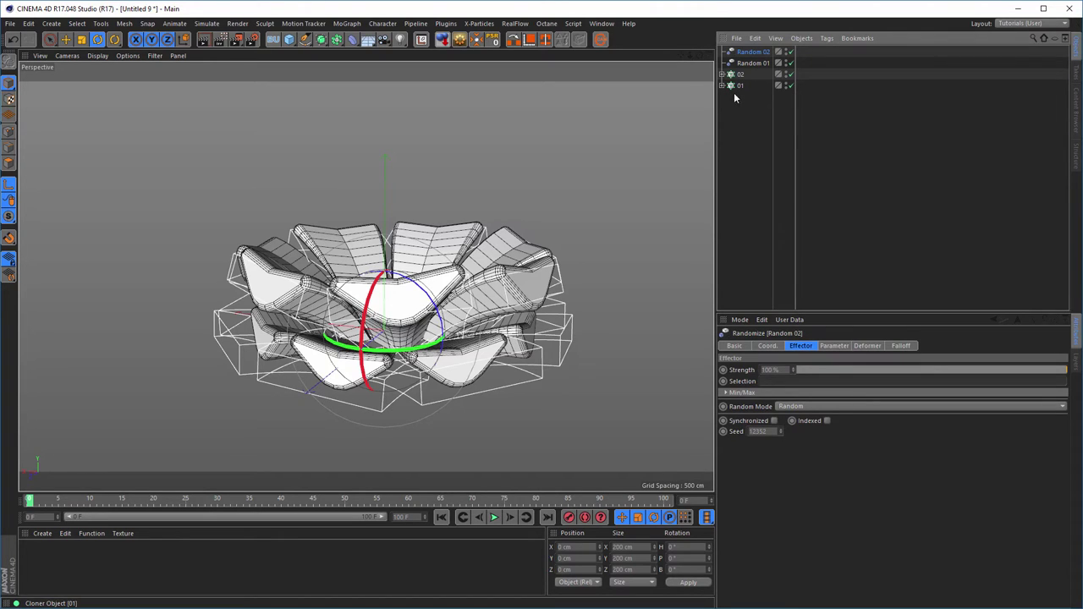
pyautogui.click(1055, 40)
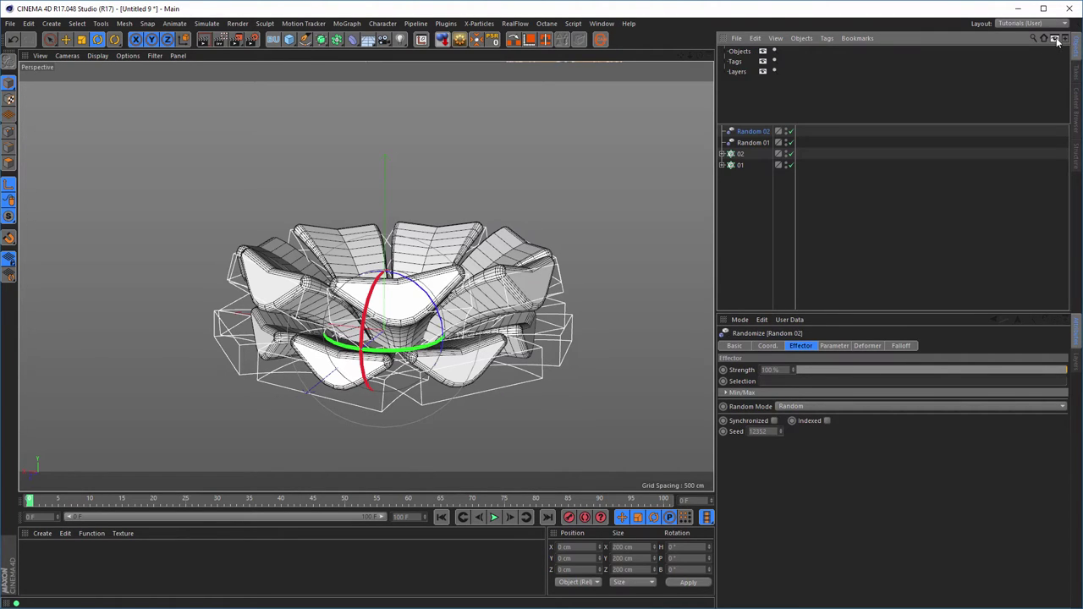
# Select both Bend deformers from the Objects list and store them in a Selection object.
pyautogui.click(725, 52)
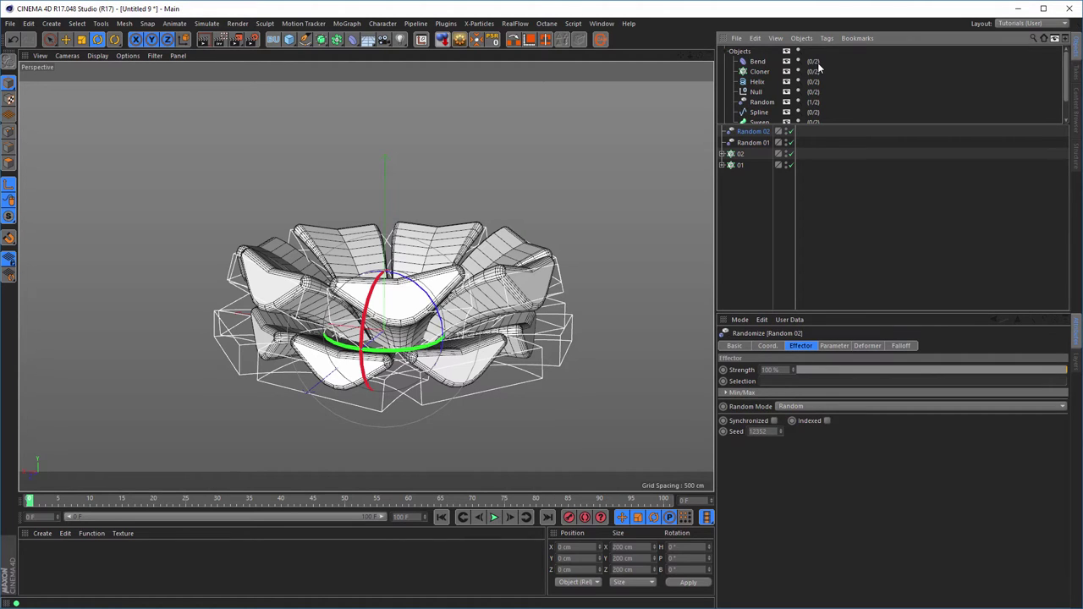
pyautogui.click(756, 62)
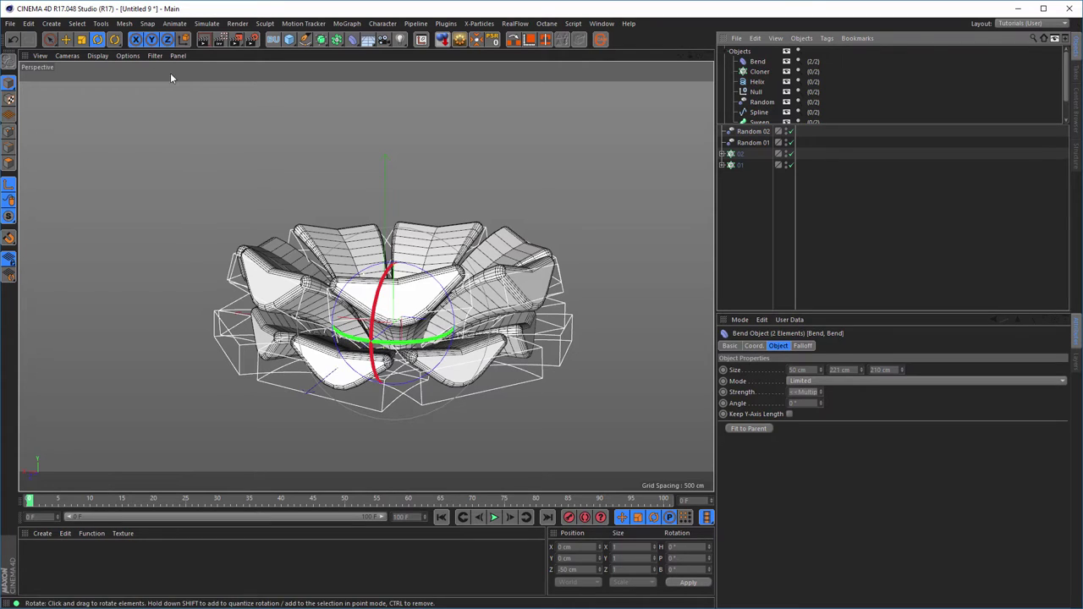
pyautogui.click(75, 24)
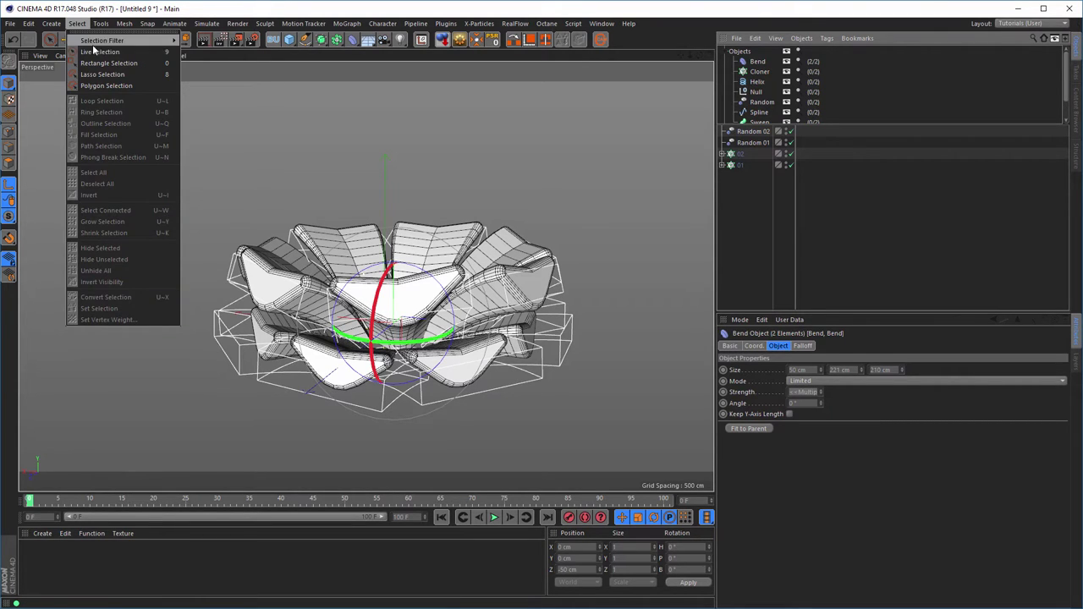
pyautogui.moveTo(102, 40)
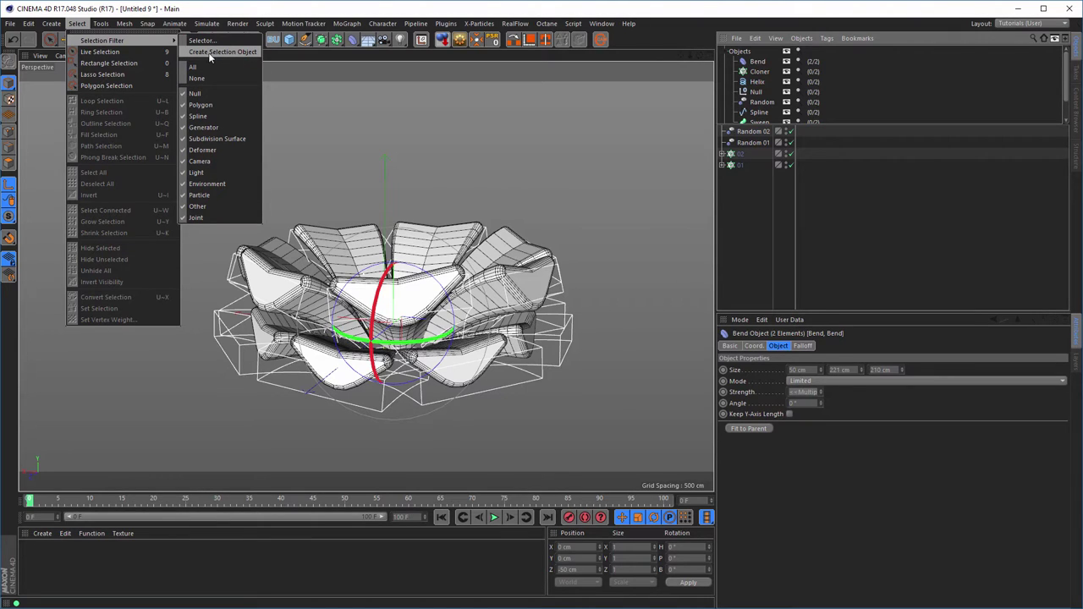
pyautogui.click(235, 53)
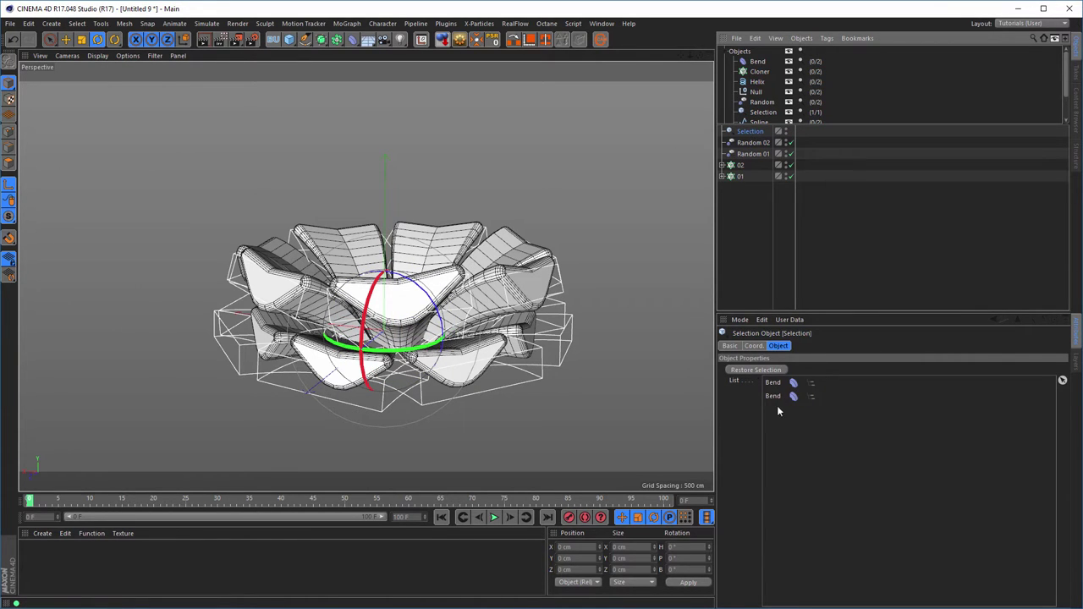
# Close the filter list, restore both Bends from the Selection object, and set their editor visibility Off.
pyautogui.click(1057, 40)
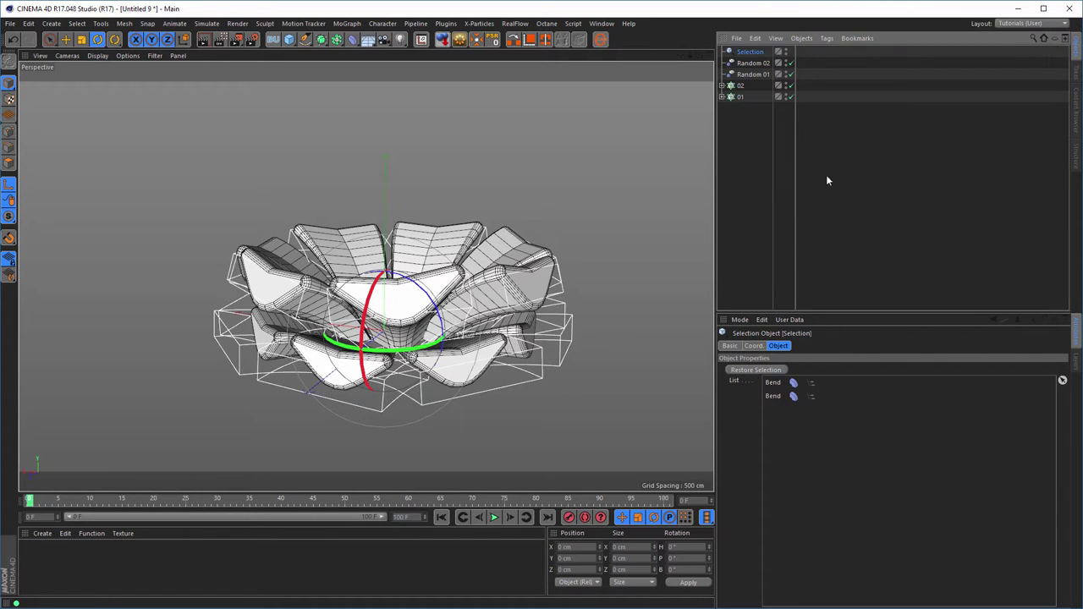
pyautogui.click(756, 371)
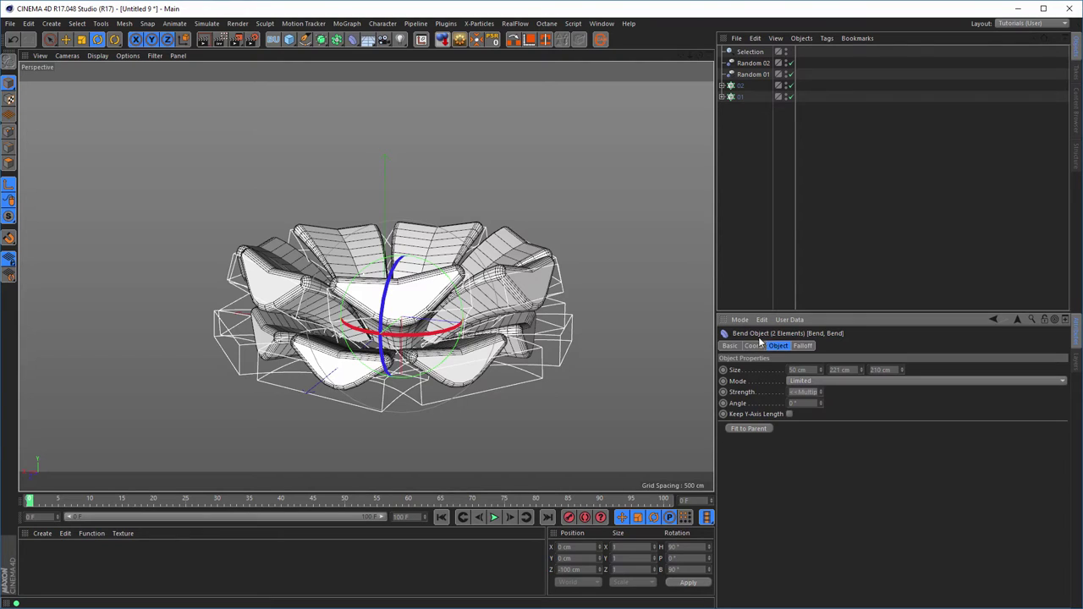
pyautogui.click(729, 346)
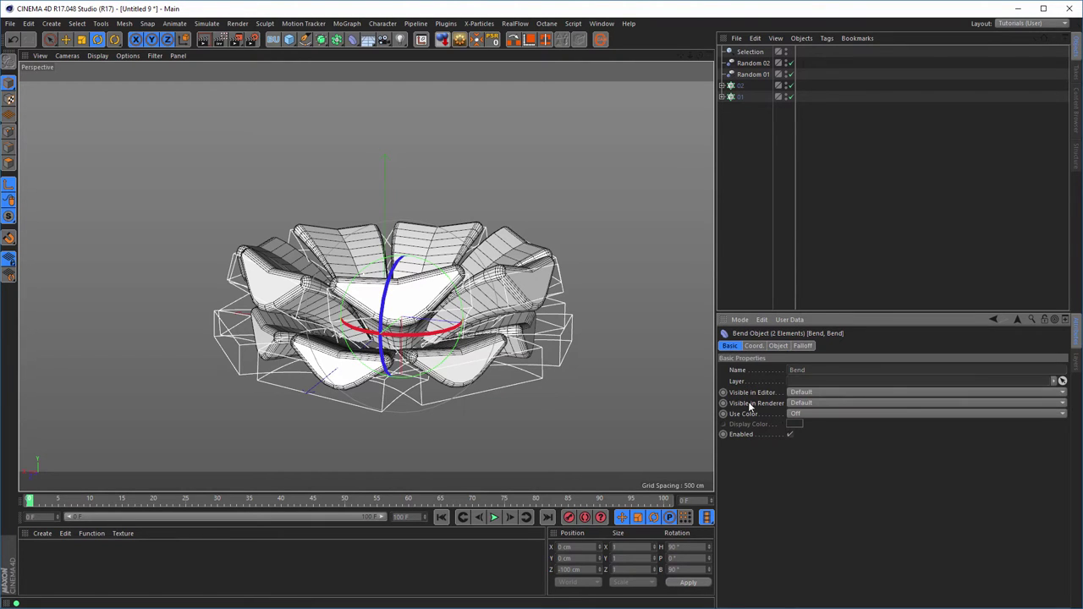
pyautogui.click(807, 392)
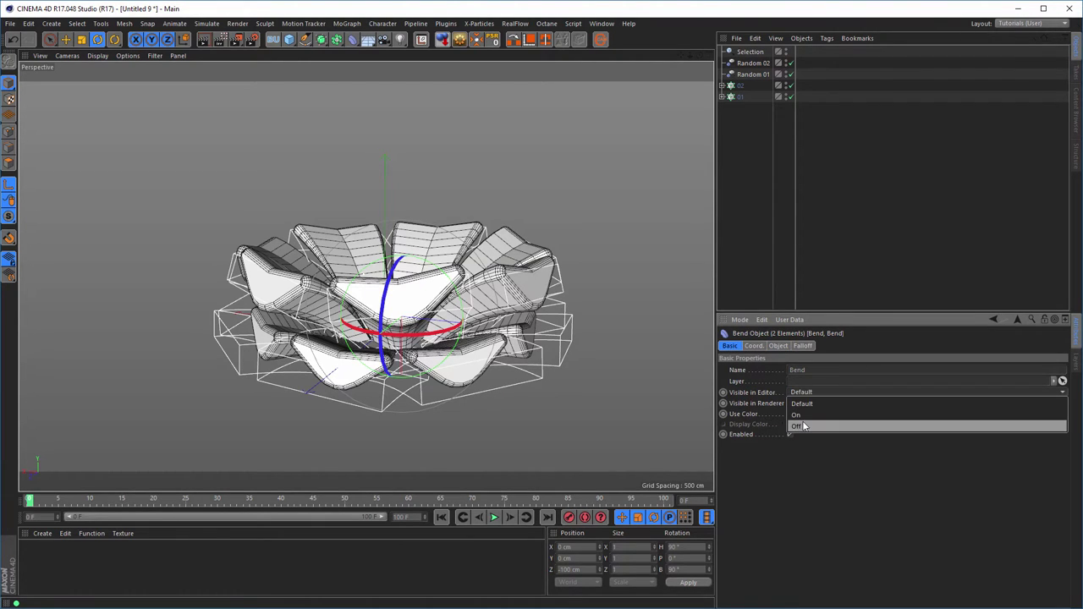
pyautogui.click(803, 427)
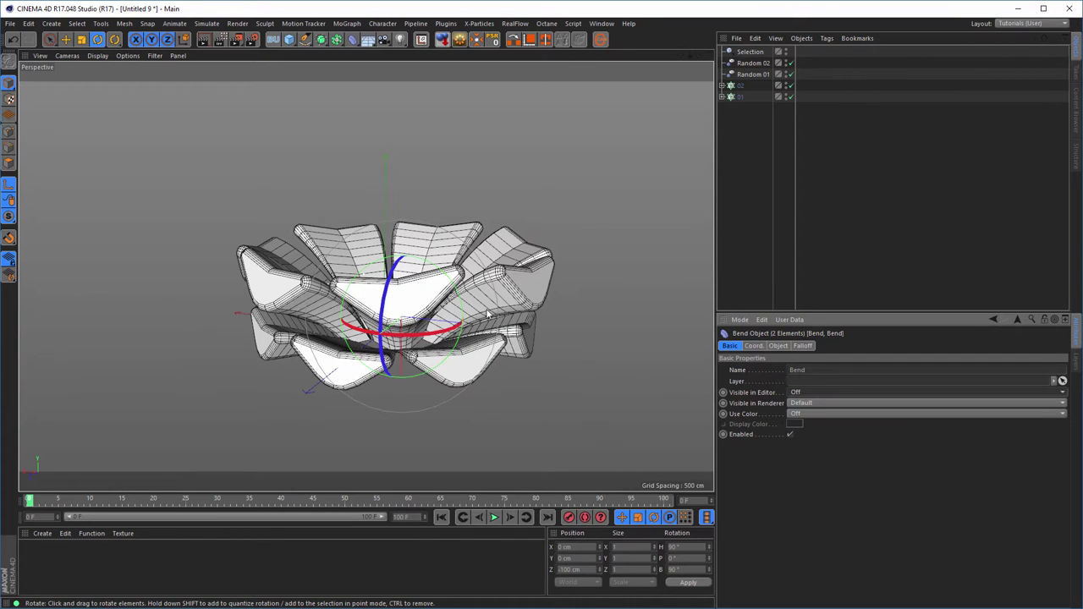
pyautogui.click(761, 140)
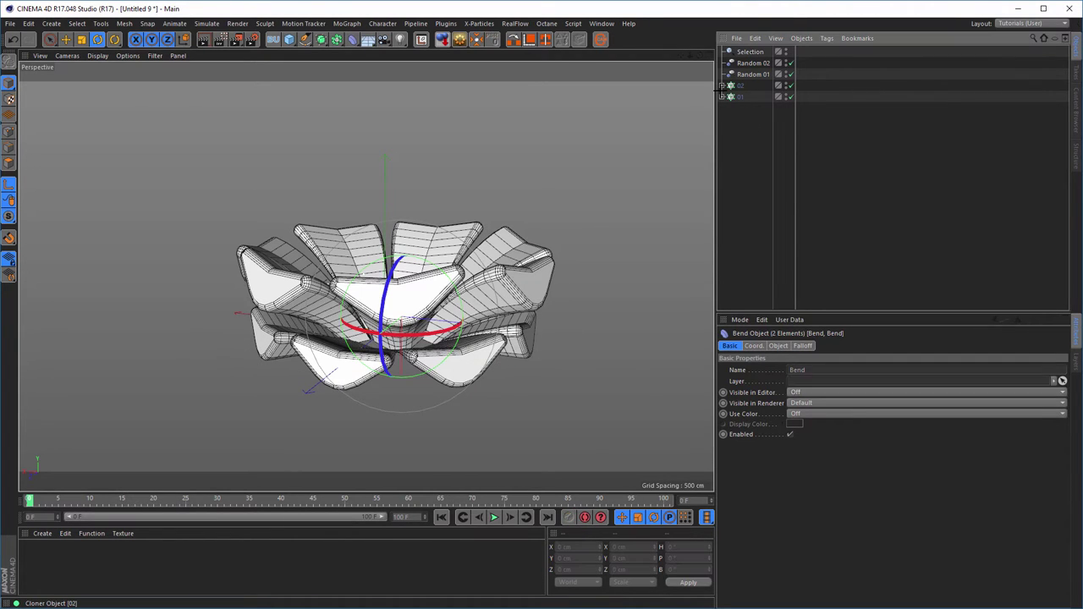
# Expand cloners 02 and 01, then return both Bends' Visible in Editor setting to Default.
pyautogui.click(721, 85)
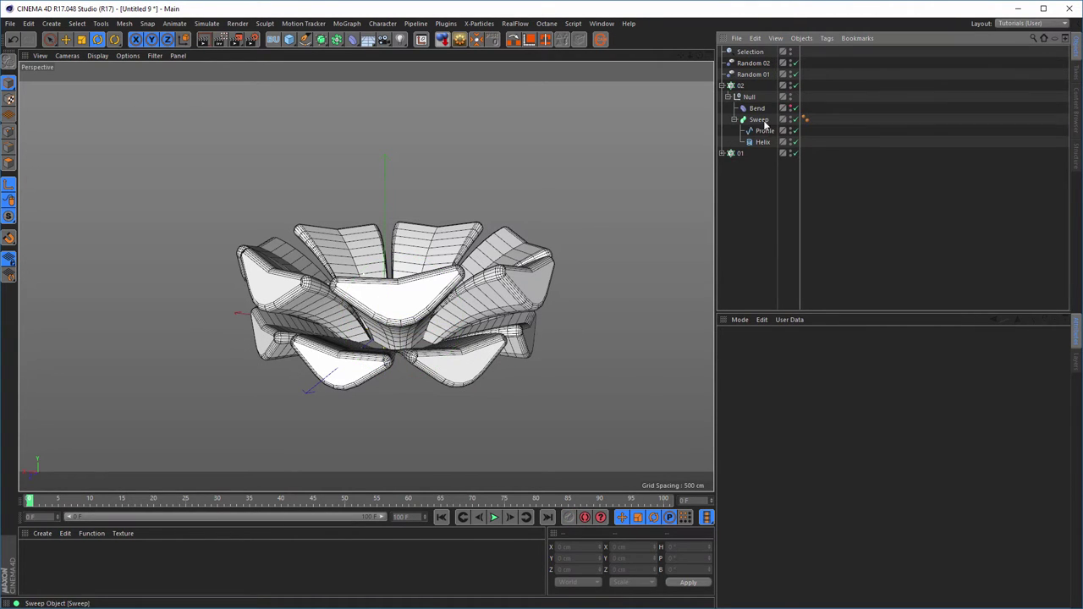
pyautogui.click(722, 153)
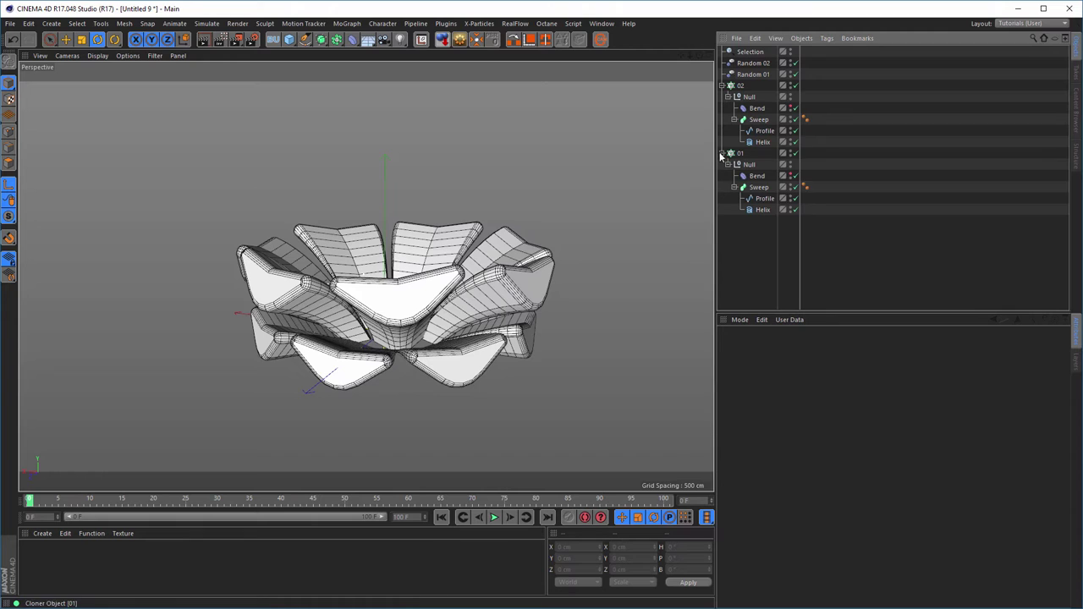
pyautogui.click(751, 52)
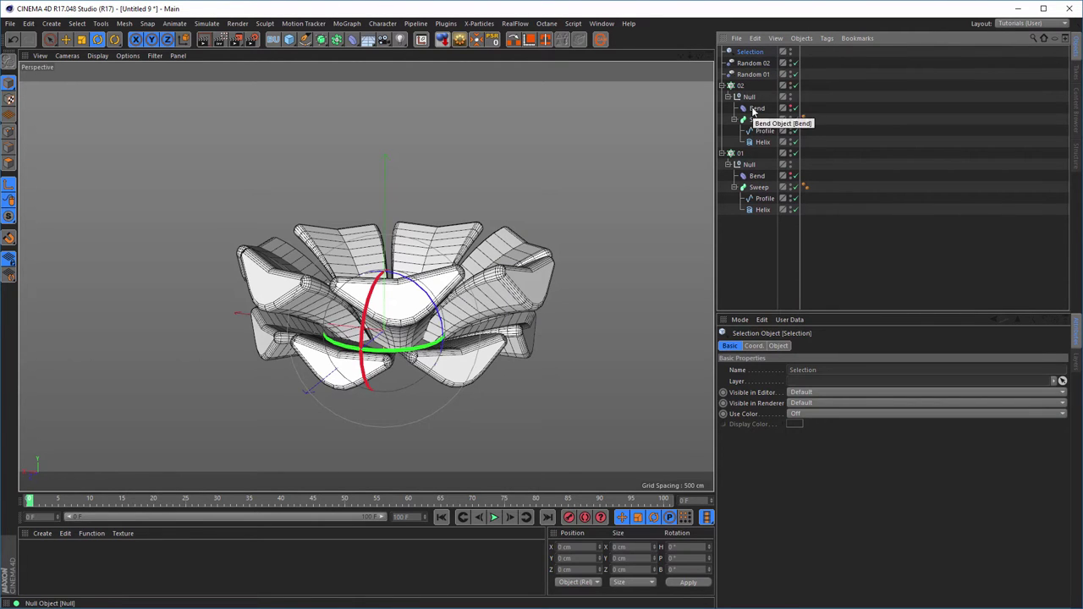
pyautogui.click(778, 345)
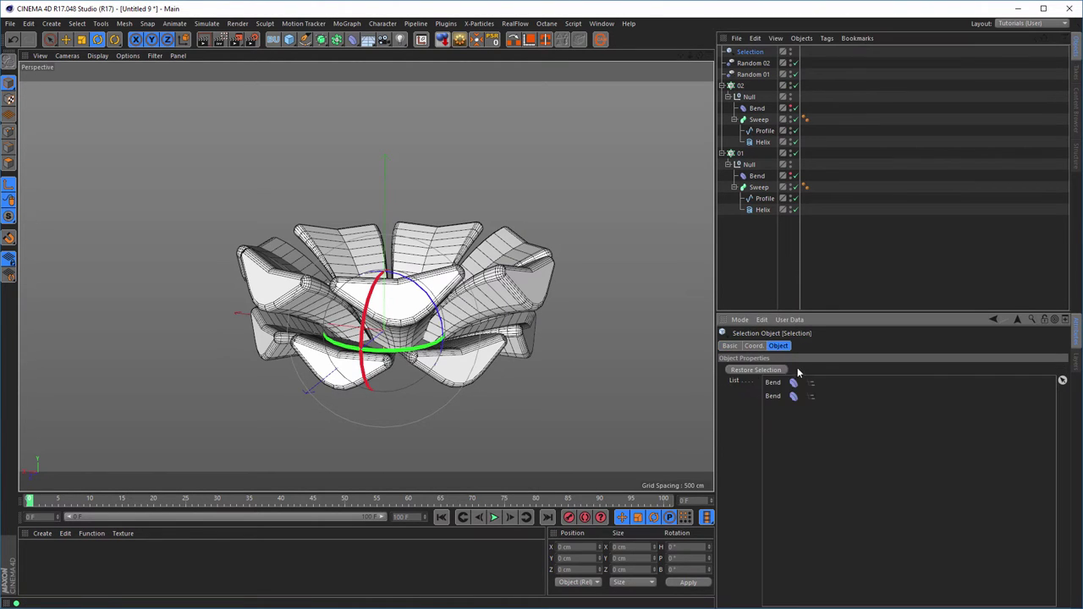
pyautogui.click(749, 372)
pyautogui.click(729, 346)
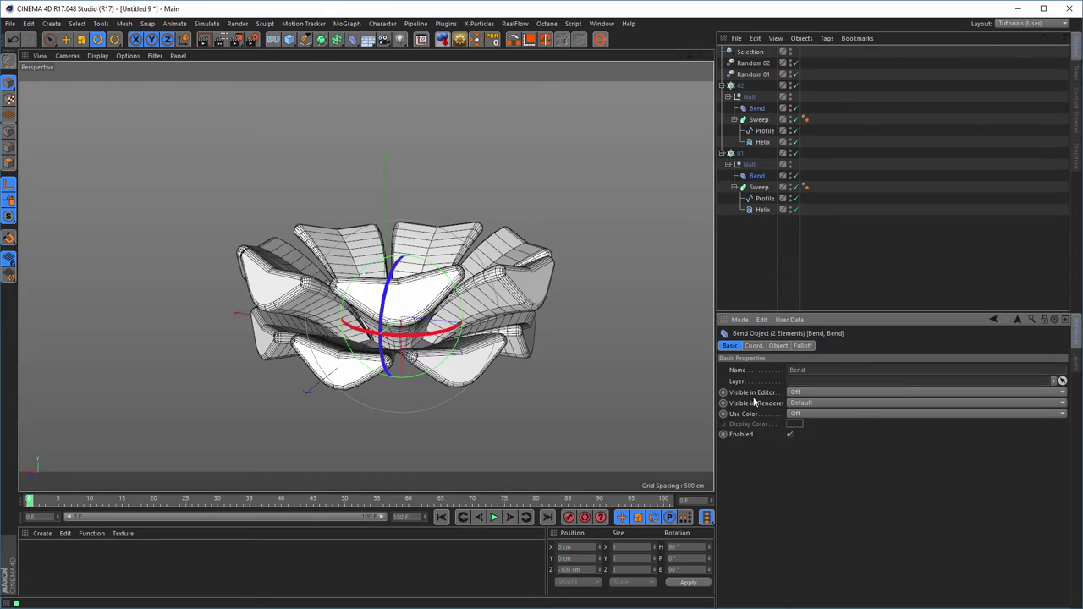
pyautogui.click(806, 394)
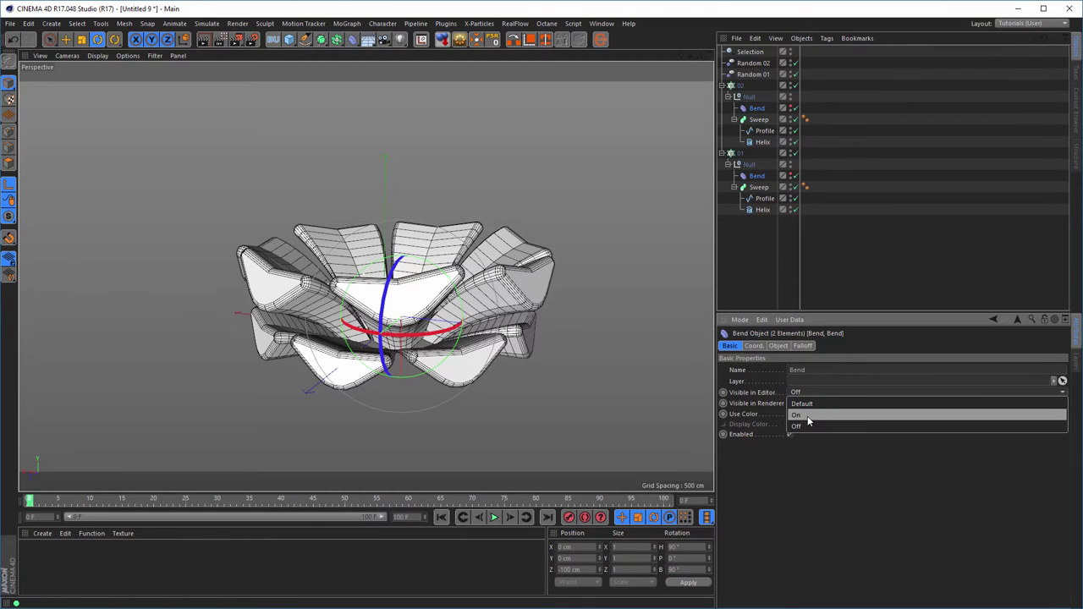
pyautogui.click(807, 416)
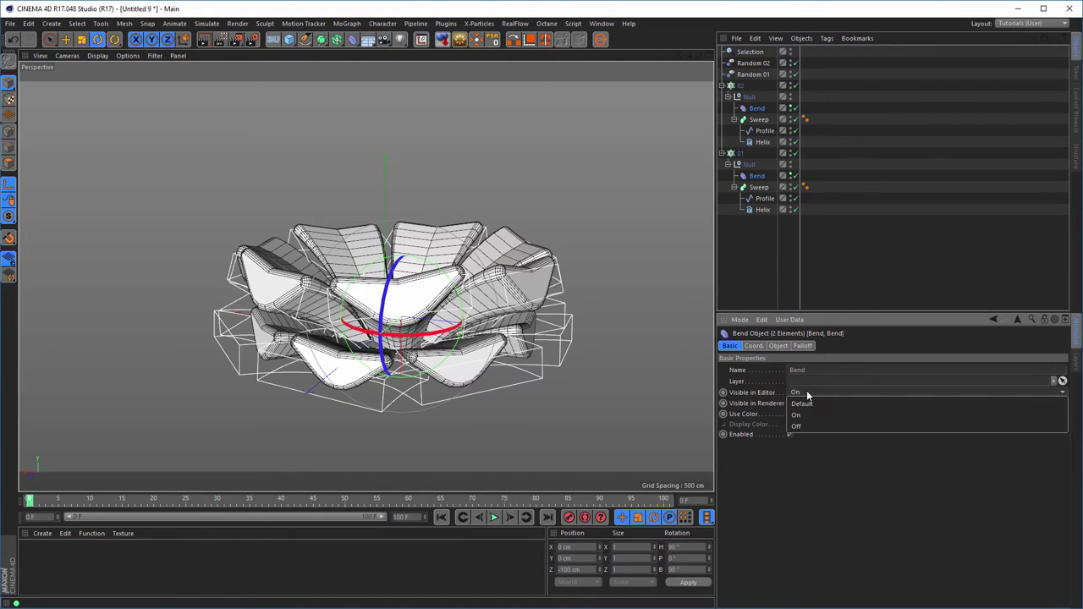
pyautogui.click(807, 405)
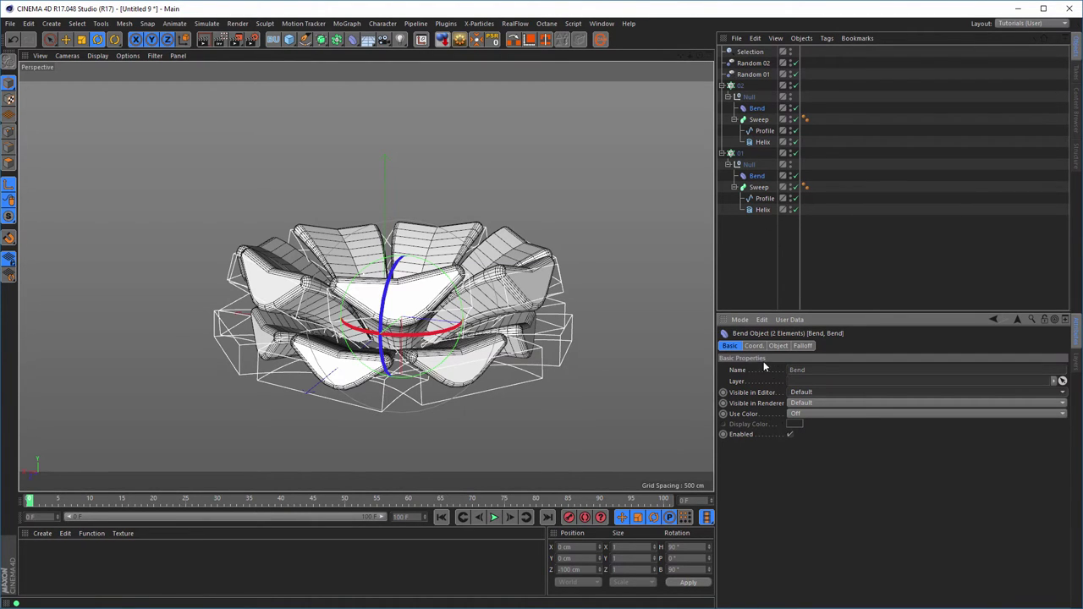
# Set Visible in Editor to Off for the Selection object and both stored Bend deformers.
pyautogui.click(748, 53)
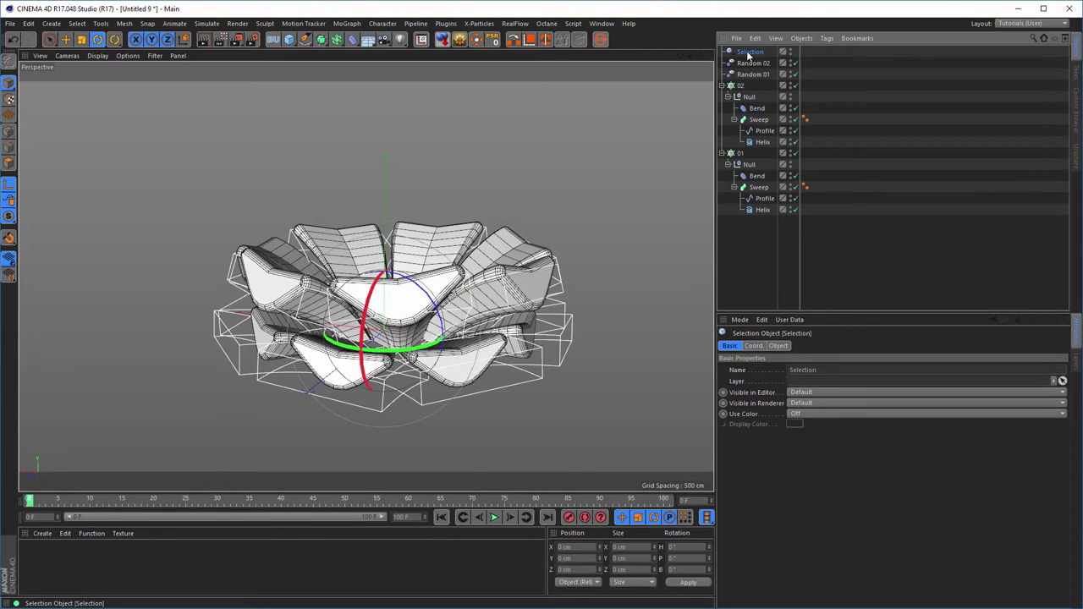
pyautogui.click(779, 346)
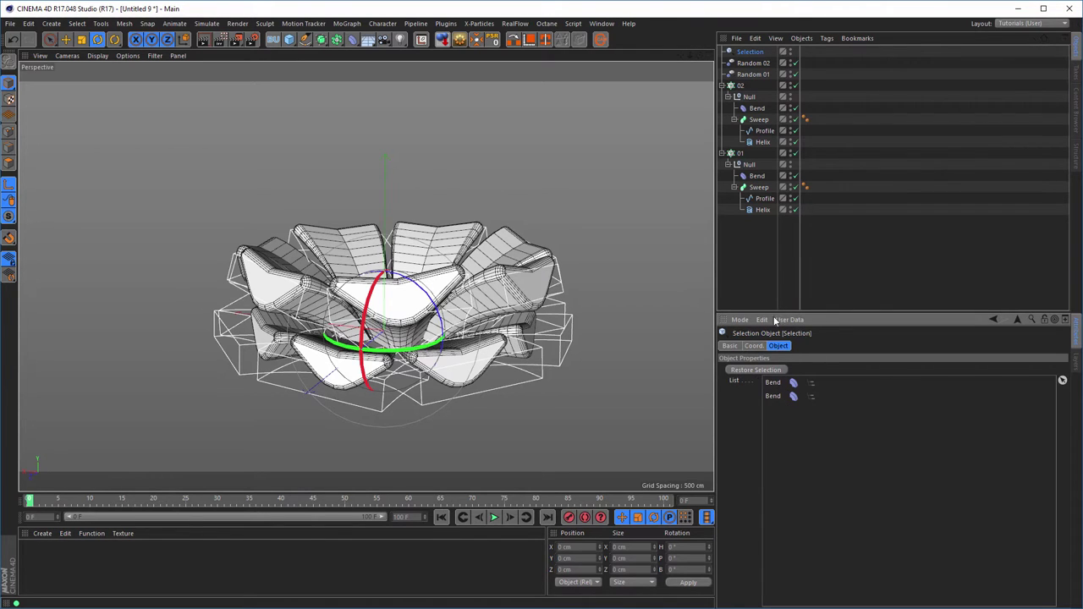
pyautogui.click(729, 346)
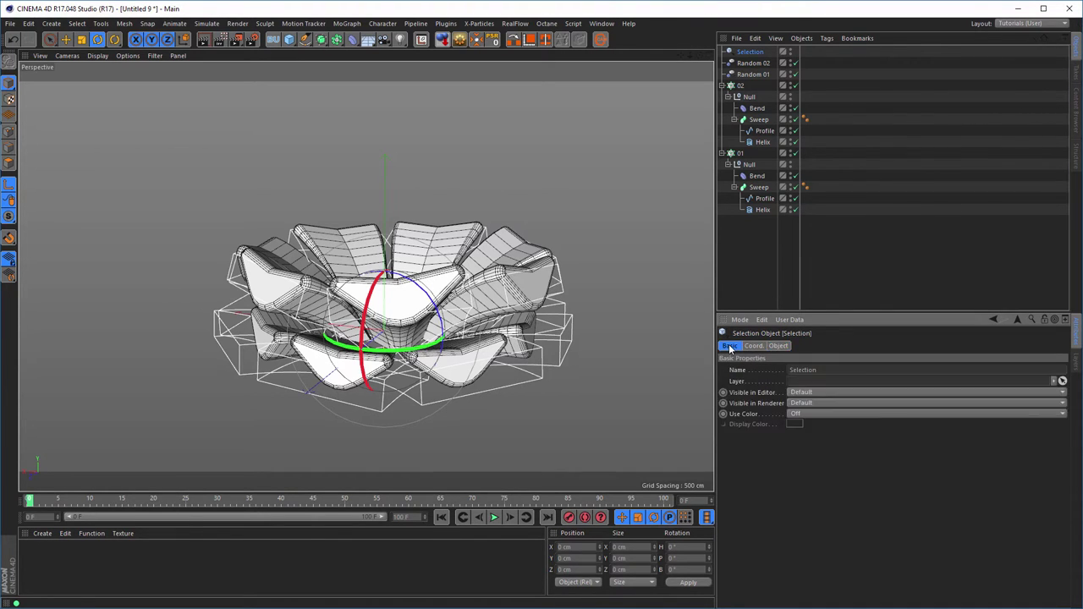
pyautogui.click(800, 392)
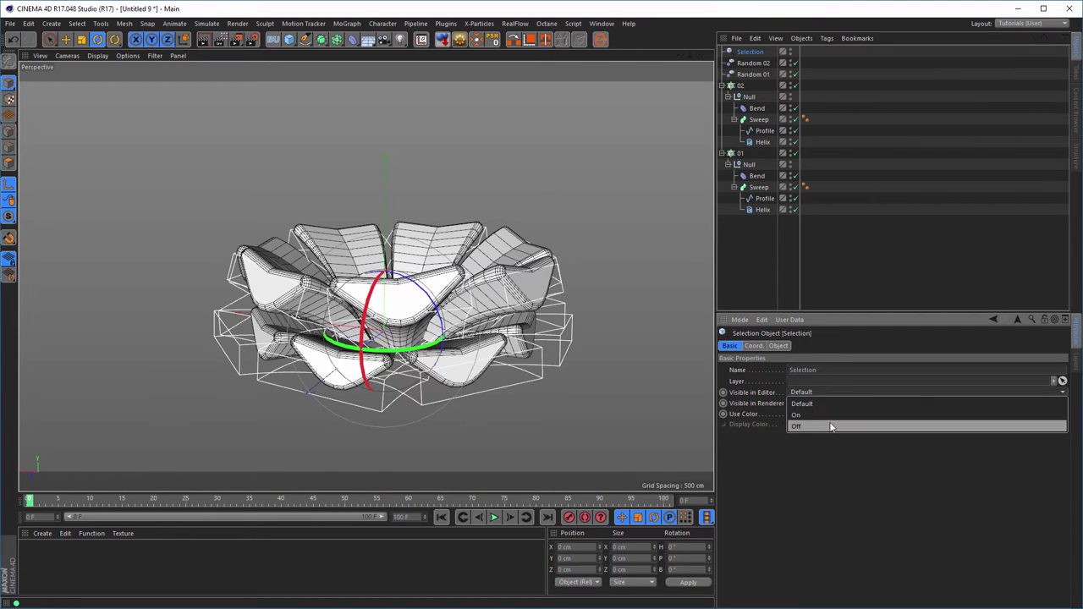
pyautogui.click(795, 426)
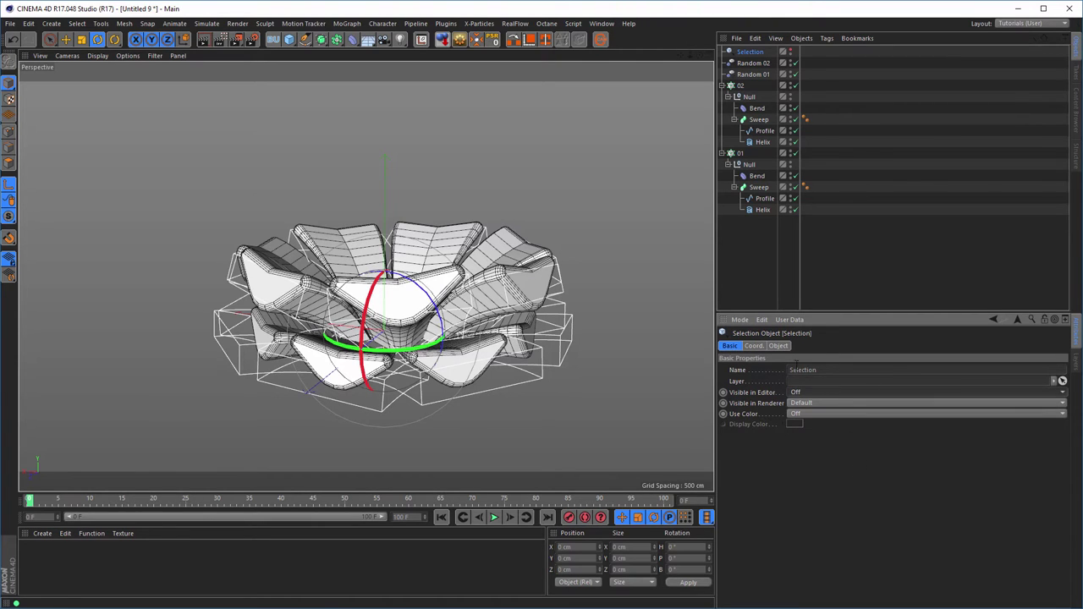
pyautogui.click(778, 346)
pyautogui.click(771, 375)
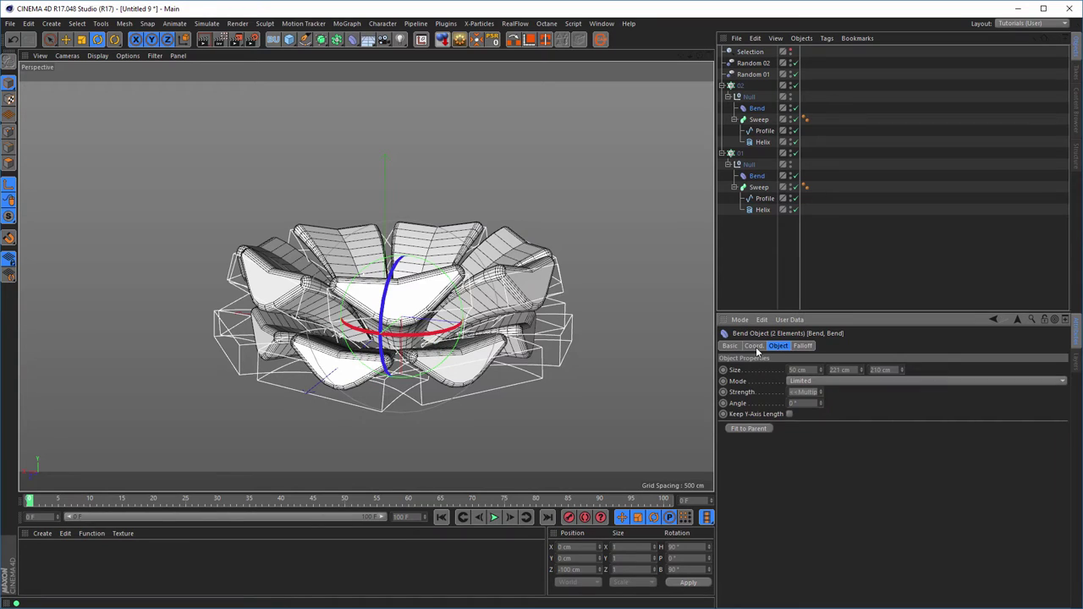
pyautogui.click(729, 346)
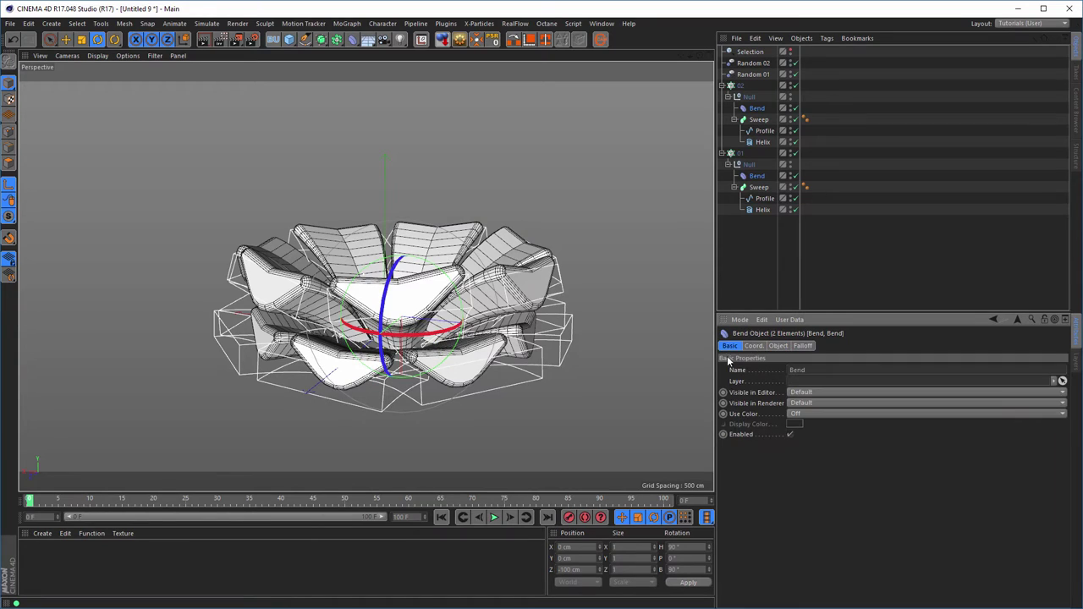
pyautogui.click(801, 393)
pyautogui.click(833, 425)
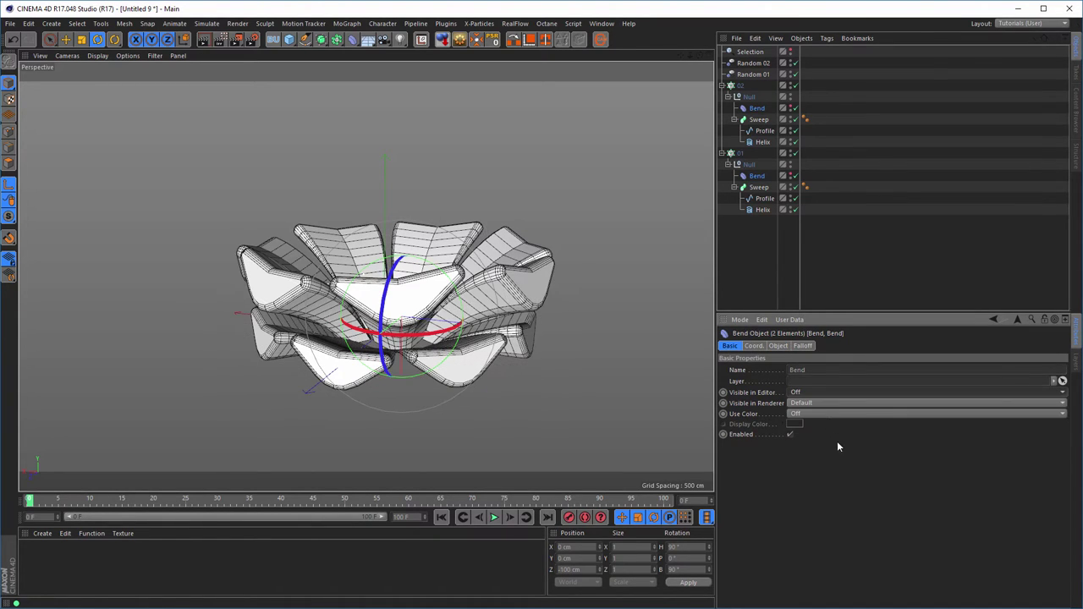
# Delete the leftover Selection object from the hierarchy.
pyautogui.click(790, 52)
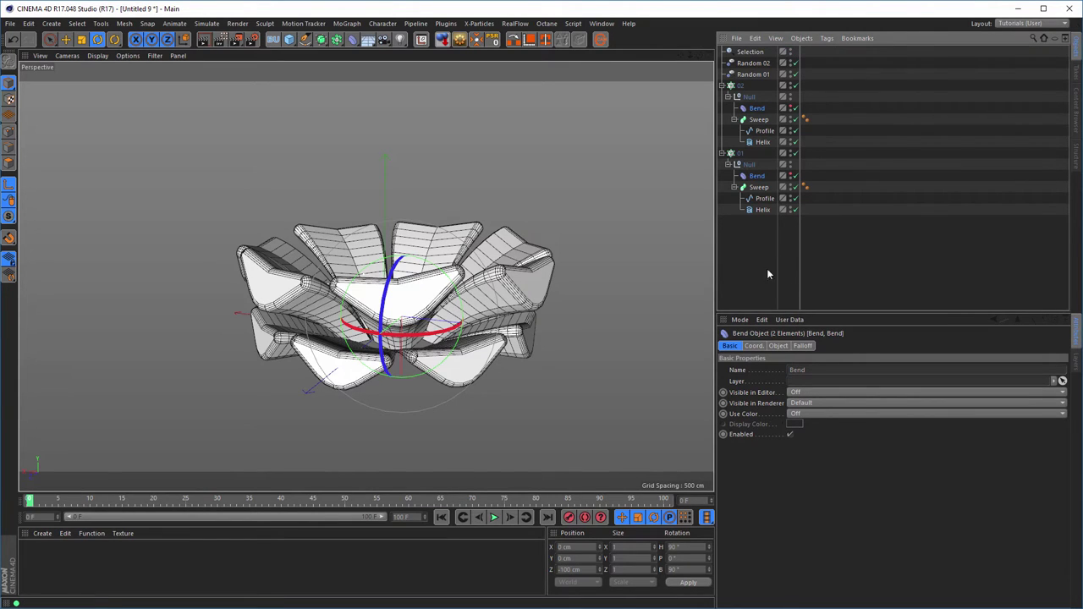
pyautogui.click(749, 54)
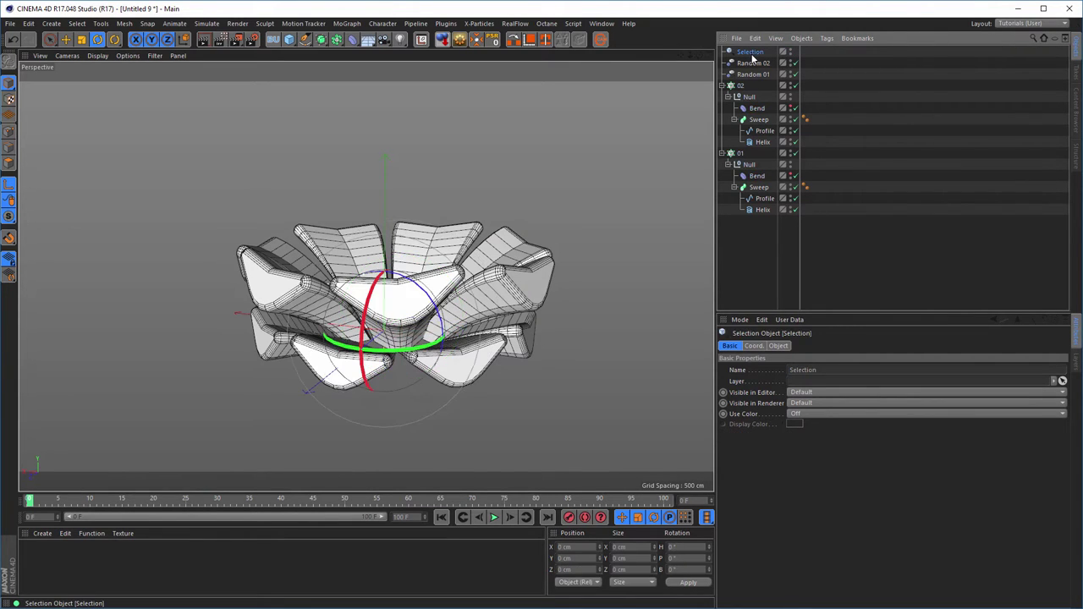
pyautogui.press('Delete')
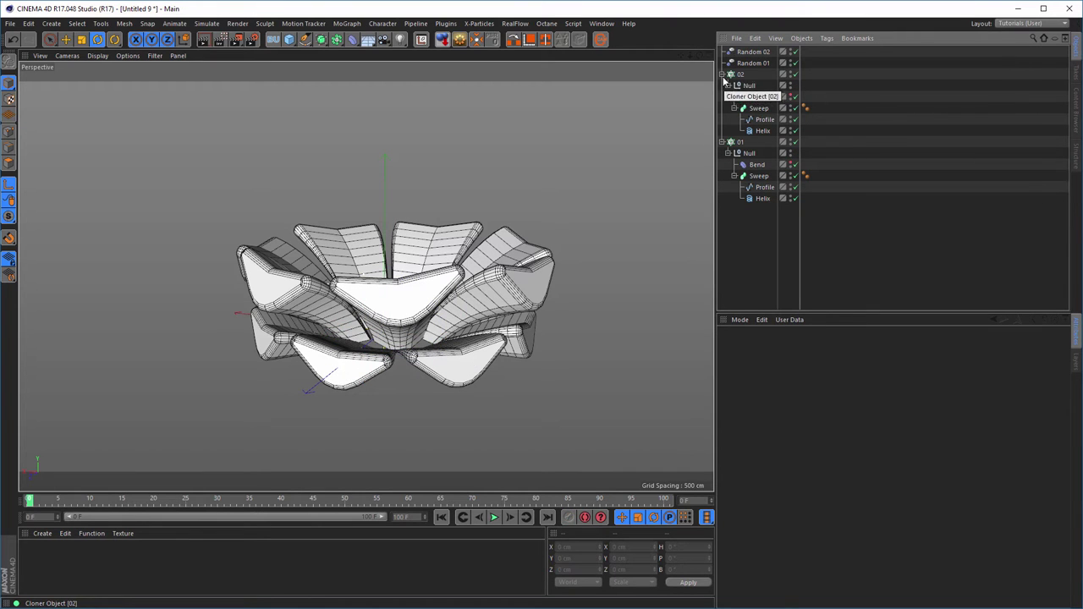
# Collapse cloners 02 and 01 and select both cloner layers together.
pyautogui.click(722, 75)
pyautogui.click(722, 87)
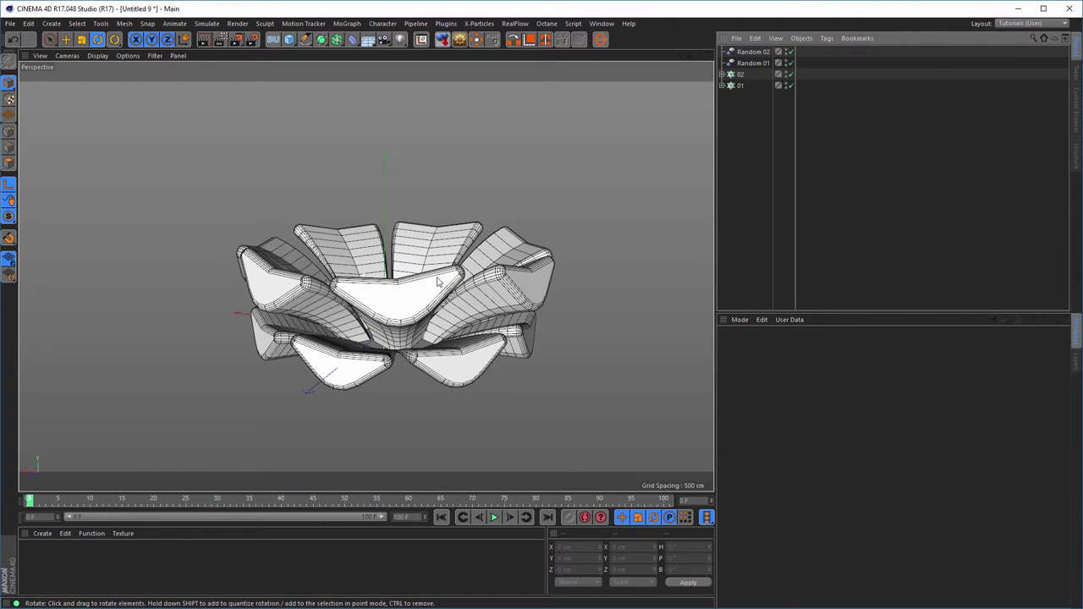
pyautogui.keyDown('alt'); pyautogui.moveTo(386, 285); pyautogui.dragTo(653, 190); pyautogui.keyUp('alt')
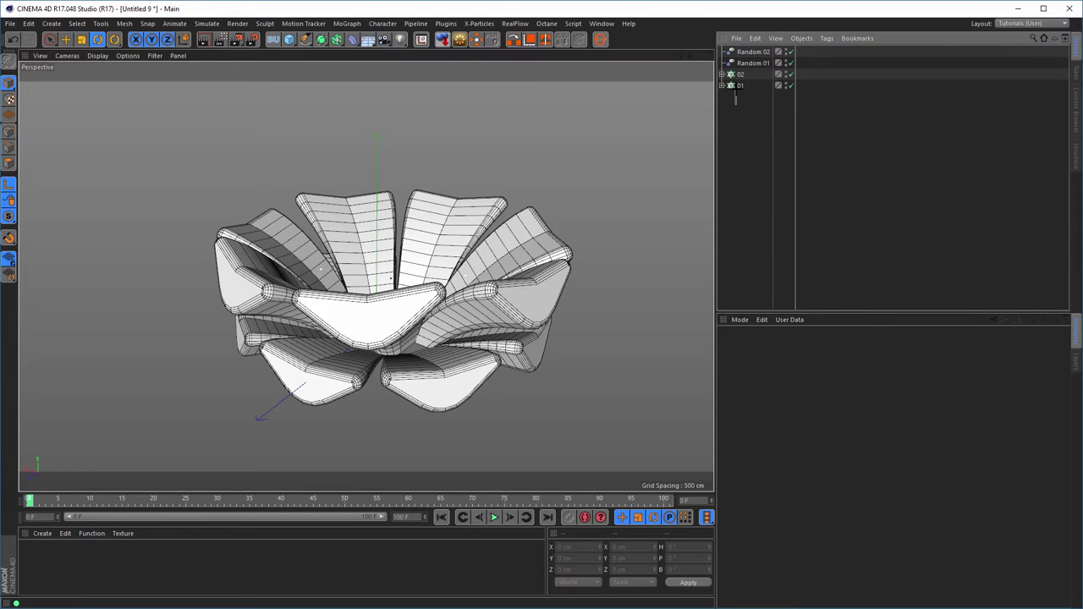
pyautogui.click(739, 75)
pyautogui.keyDown('shift'); pyautogui.click(741, 86); pyautogui.keyUp('shift')
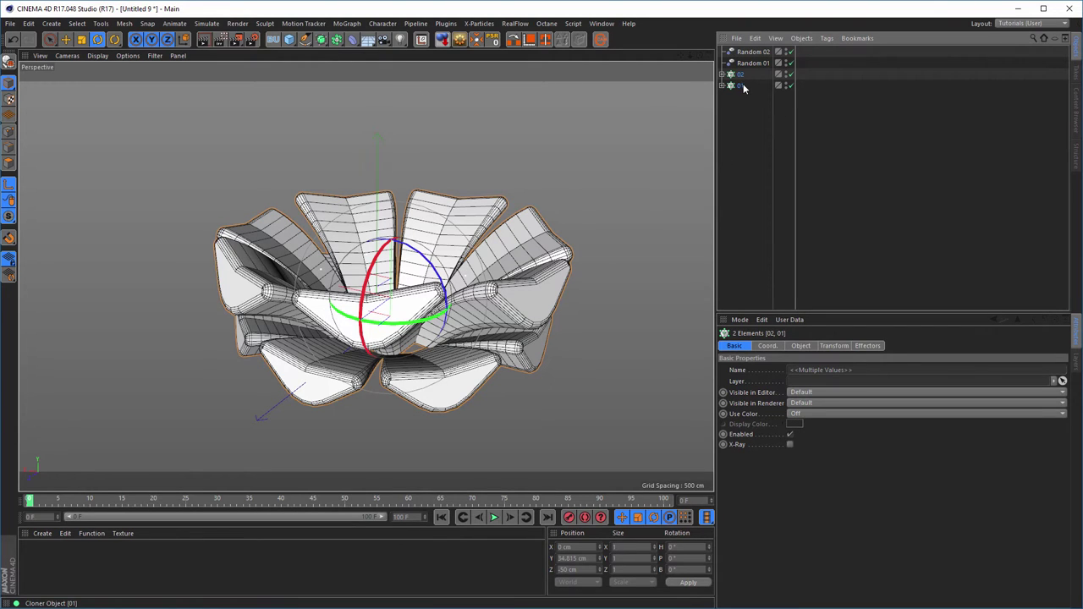
# Group cloners 02 and 01 under a null named Pinecone.
pyautogui.hotkey('alt', 'g')
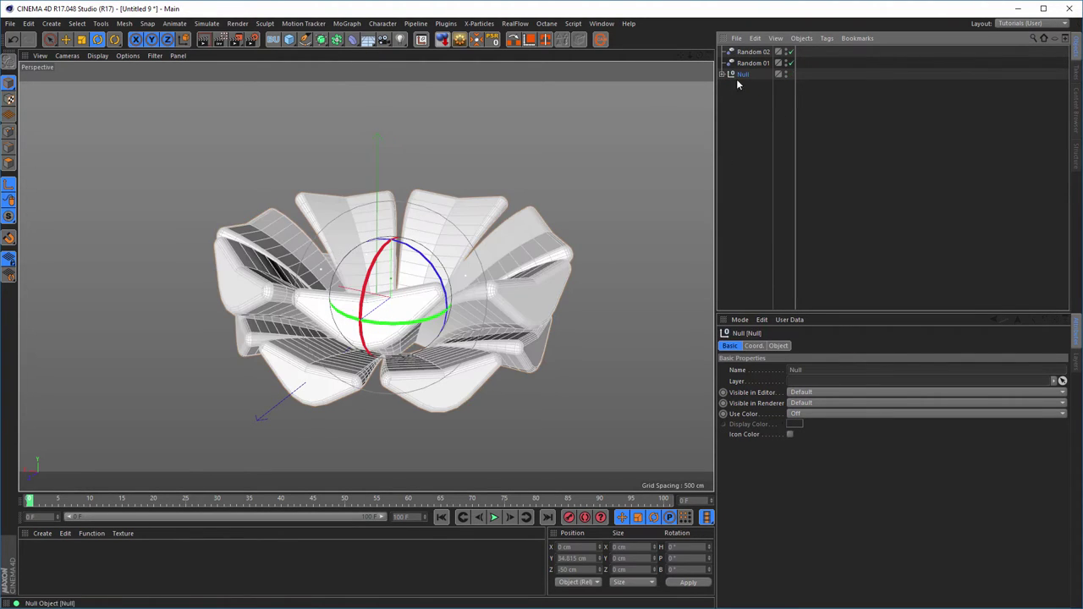
pyautogui.click(723, 74)
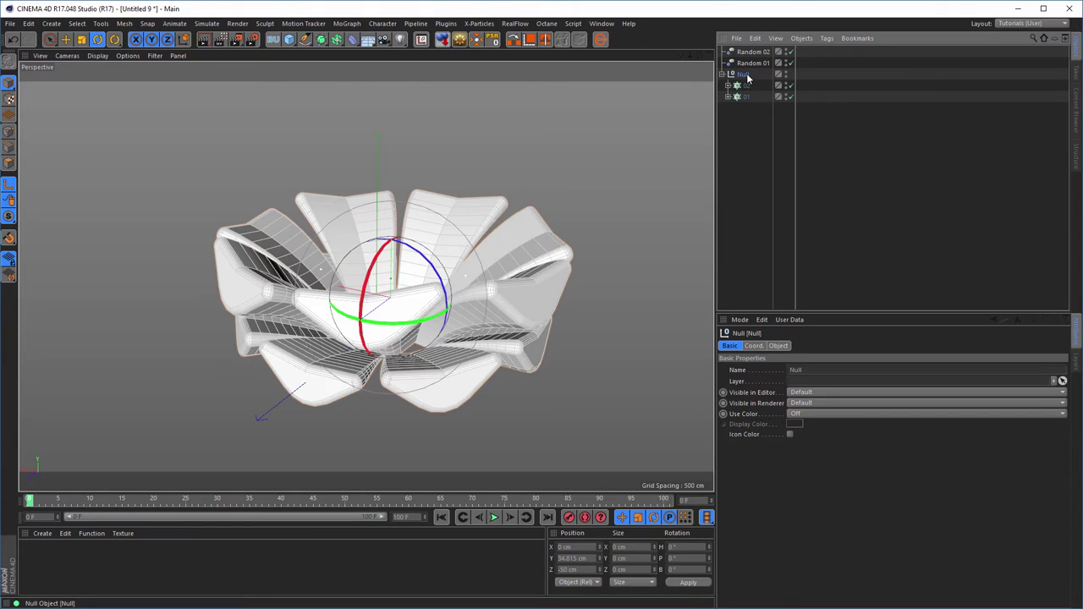
pyautogui.doubleClick(744, 74)
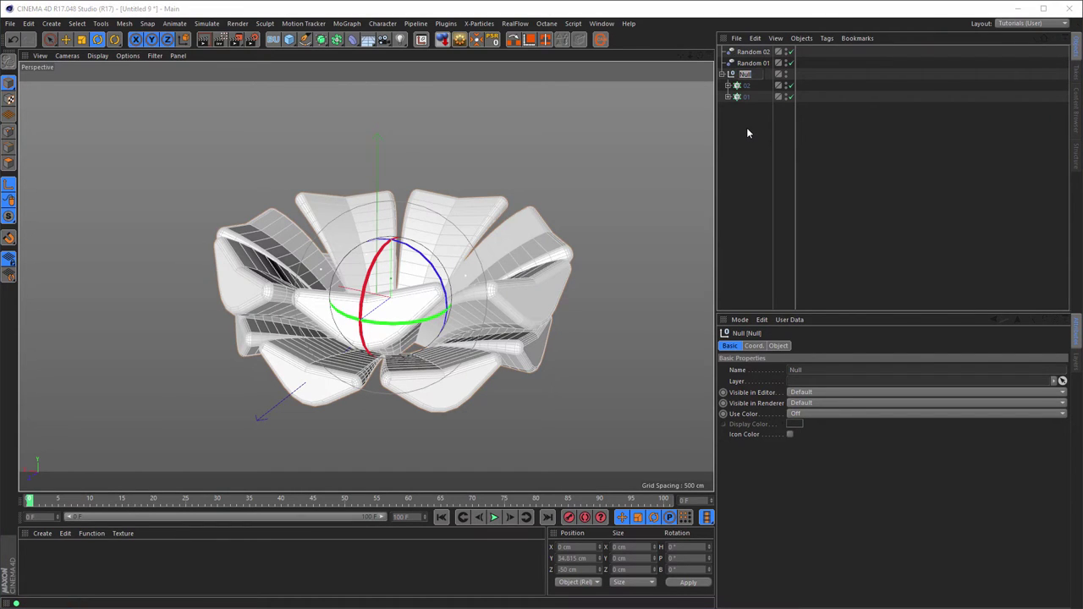
pyautogui.write('necone')
pyautogui.press('Return')
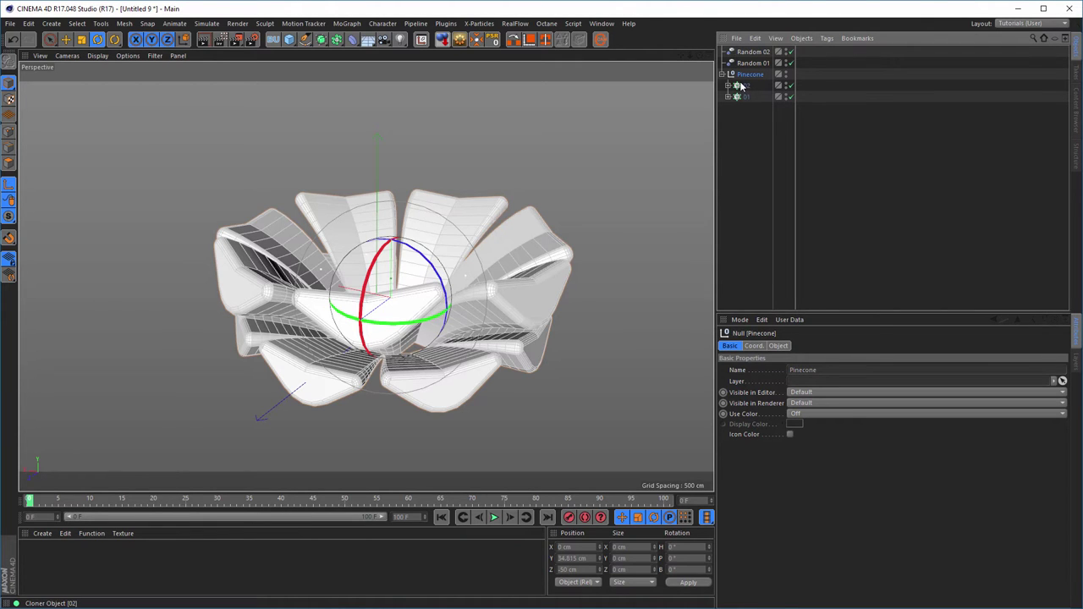
# Duplicate cloner 02 as layer 03, raise it on Y and rotate it to H −22.062°.
pyautogui.click(739, 86)
pyautogui.keyDown('ctrl'); pyautogui.moveTo(739, 87); pyautogui.dragTo(748, 88); pyautogui.keyUp('ctrl')
pyautogui.doubleClick(747, 86)
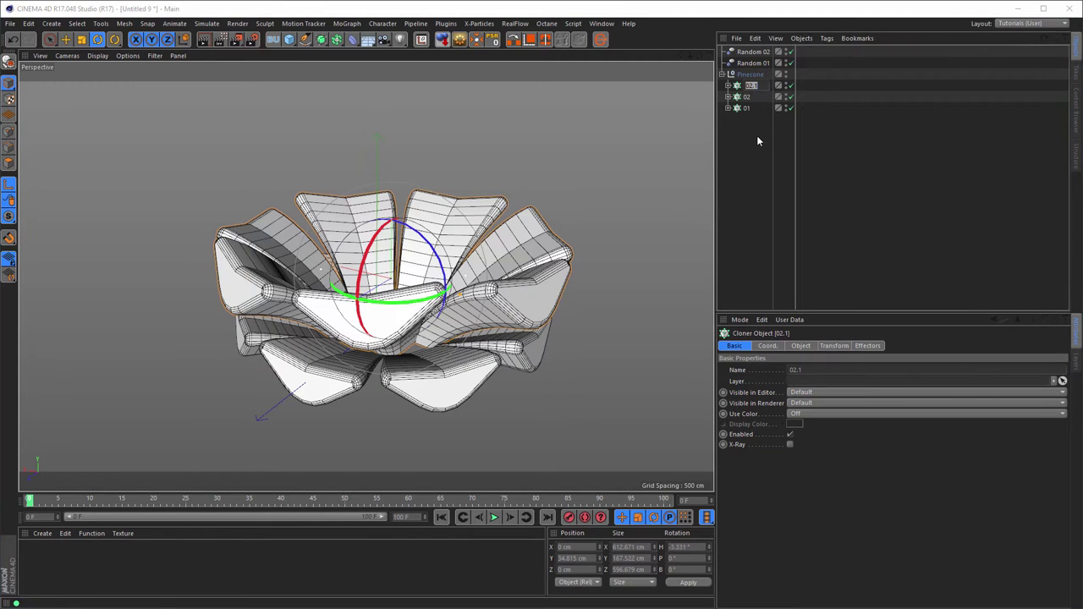
pyautogui.write('03')
pyautogui.press('Return')
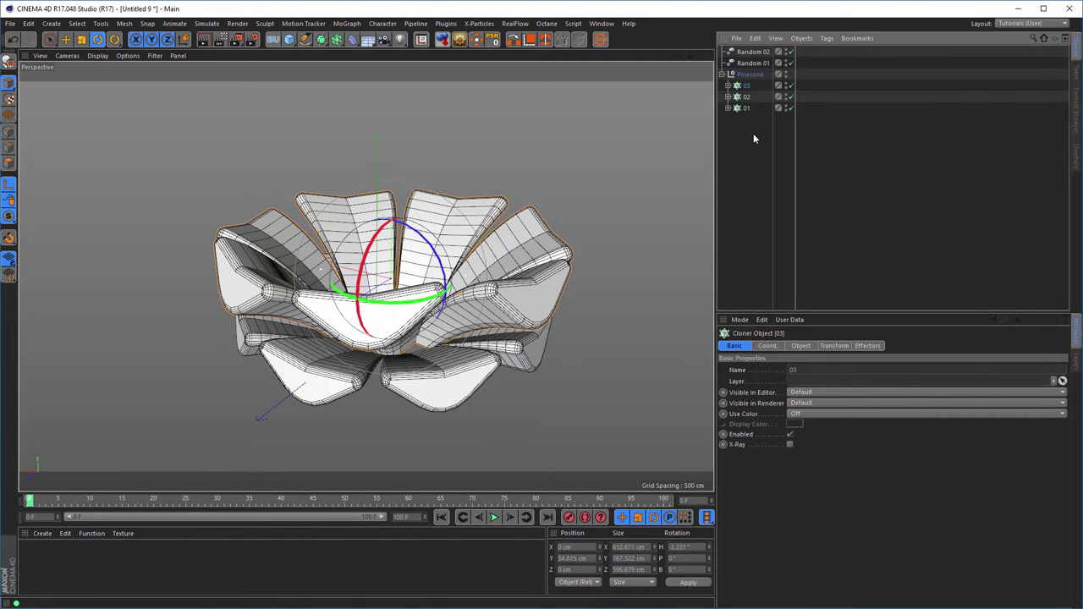
pyautogui.press('e')
pyautogui.moveTo(391, 182); pyautogui.dragTo(399, 131)
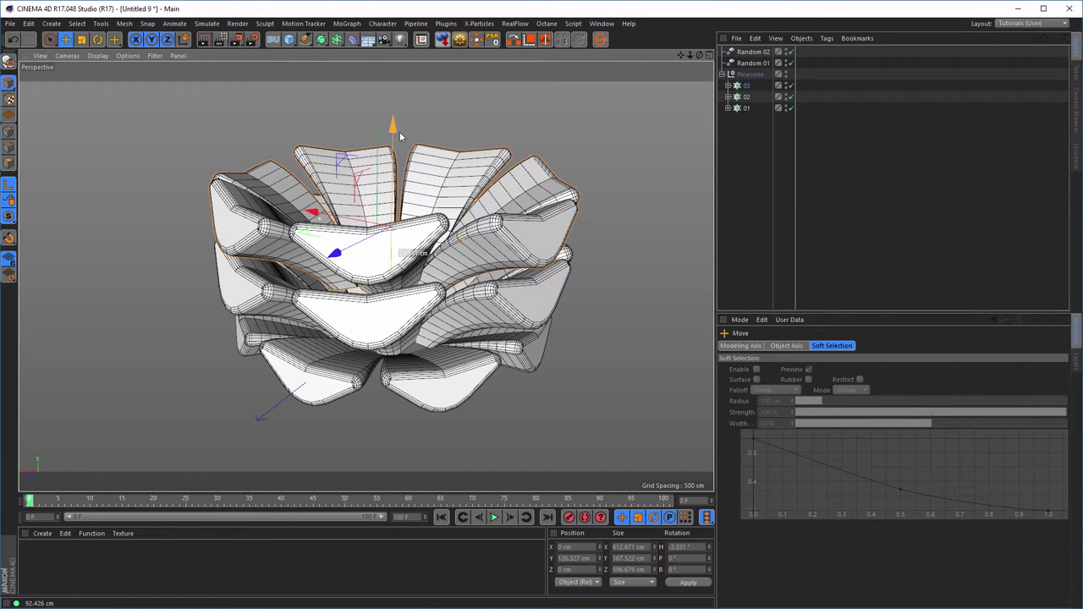
pyautogui.press('r')
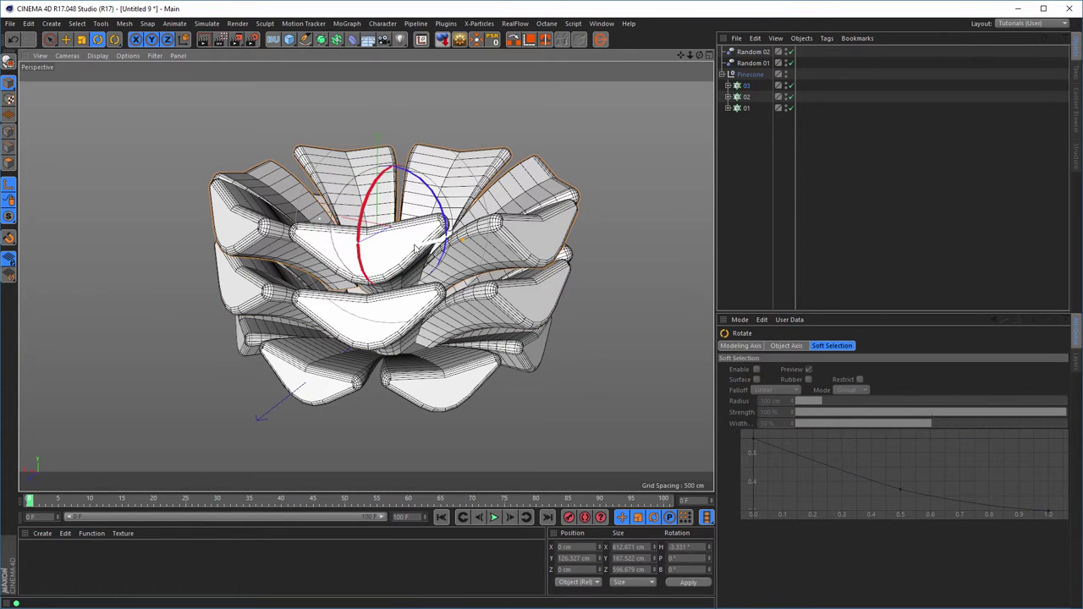
pyautogui.moveTo(416, 247); pyautogui.dragTo(428, 271)
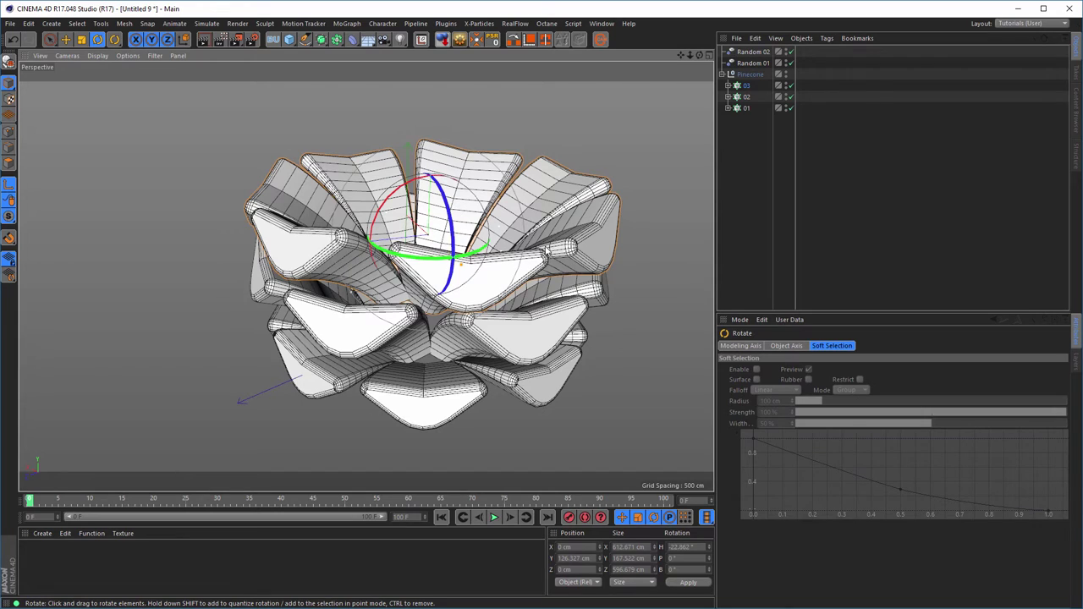
pyautogui.click(729, 85)
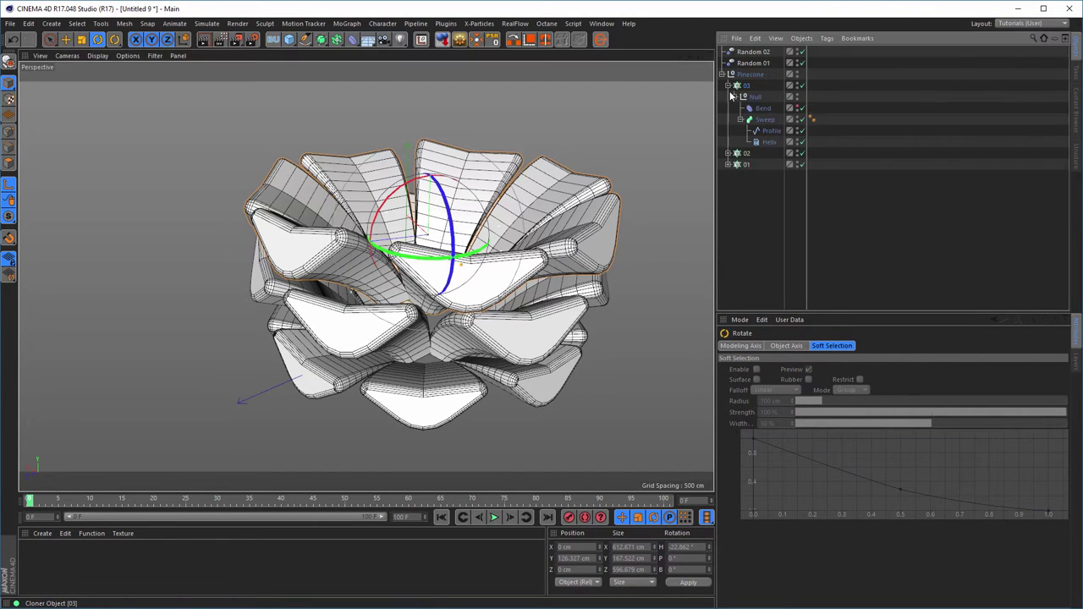
# Set layer 03's Helix Height to 229 cm.
pyautogui.click(769, 142)
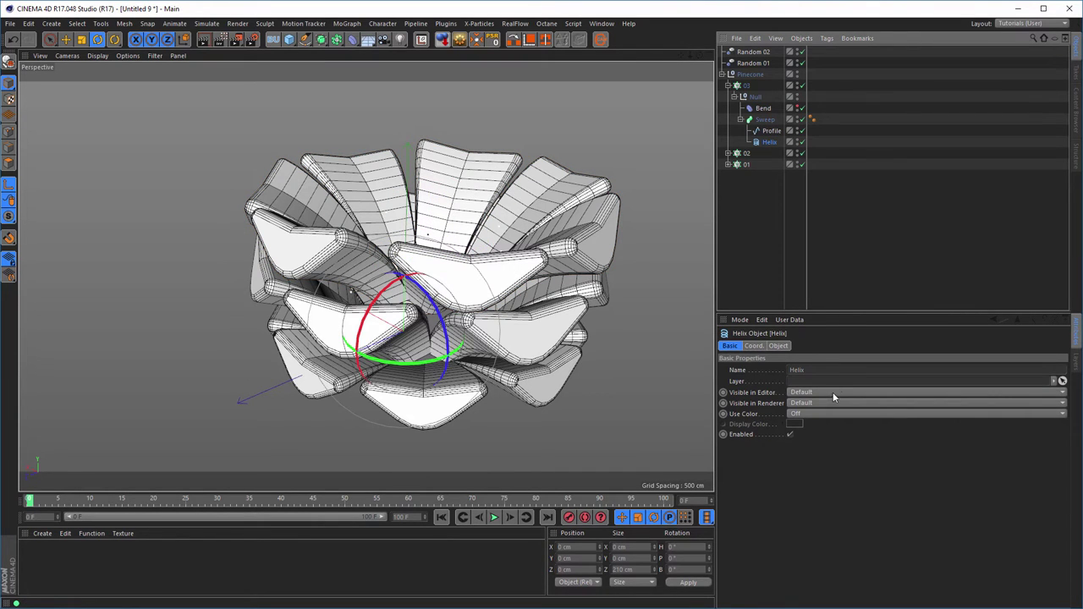
pyautogui.click(777, 345)
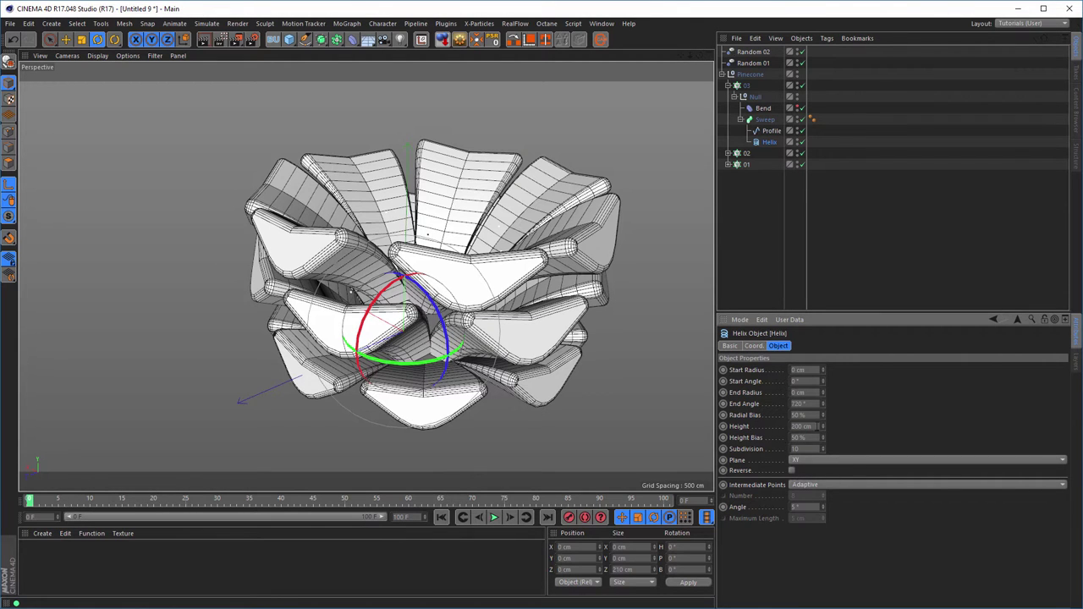
pyautogui.moveTo(823, 425); pyautogui.dragTo(727, 423)
pyautogui.keyDown('alt'); pyautogui.moveTo(491, 287); pyautogui.dragTo(431, 281); pyautogui.keyUp('alt')
# Copy cloner 03 as layer 04, raise it to Y 205.995 cm and twist it to H 8.913°.
pyautogui.click(742, 88)
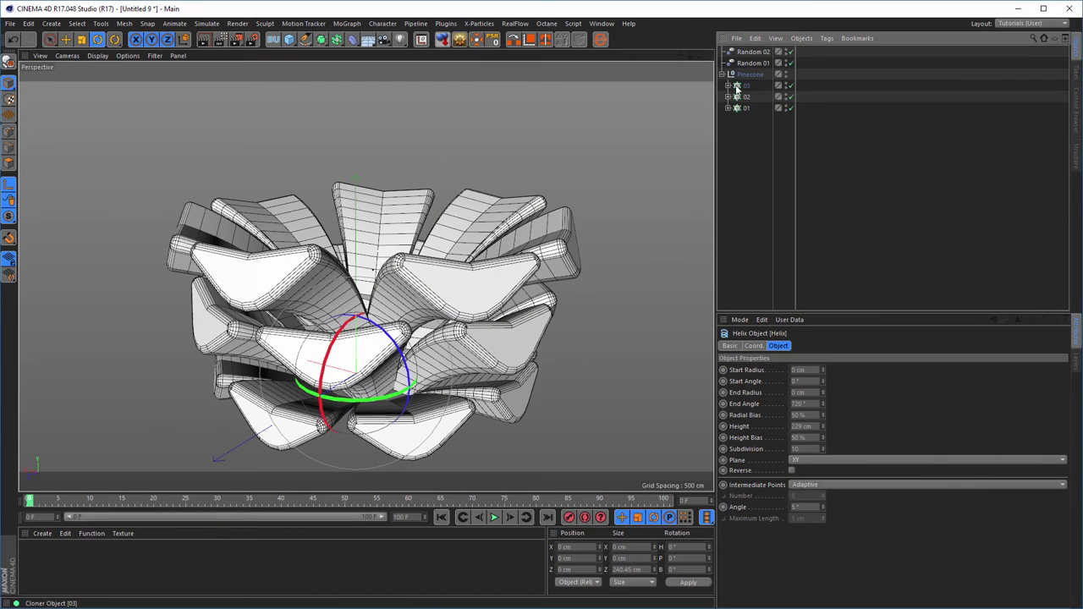
pyautogui.hotkey('ctrl', 'c')
pyautogui.hotkey('ctrl', 'v')
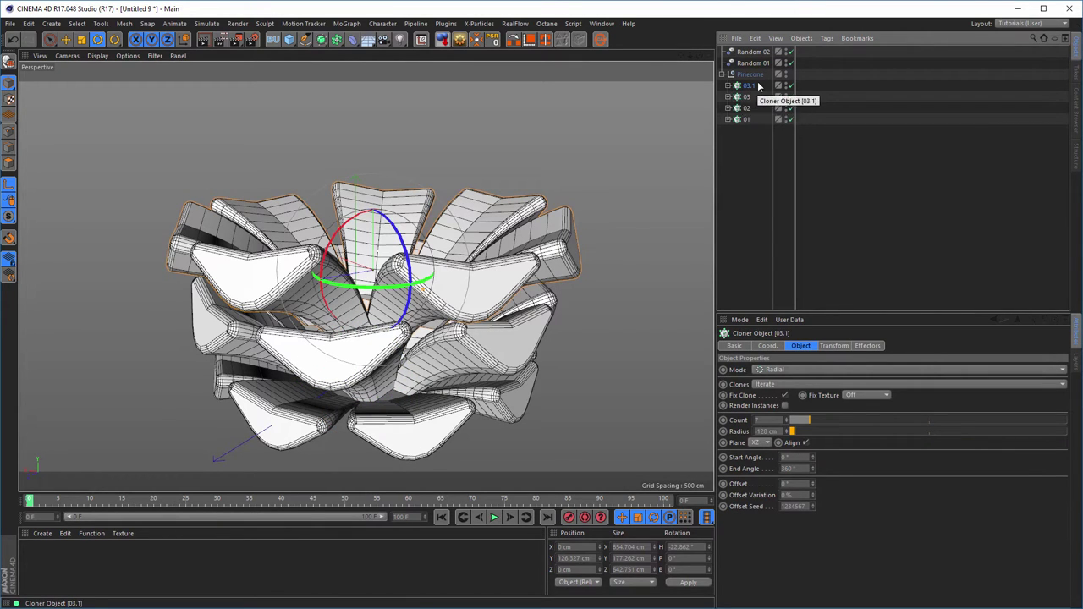
pyautogui.doubleClick(749, 85)
pyautogui.write('04')
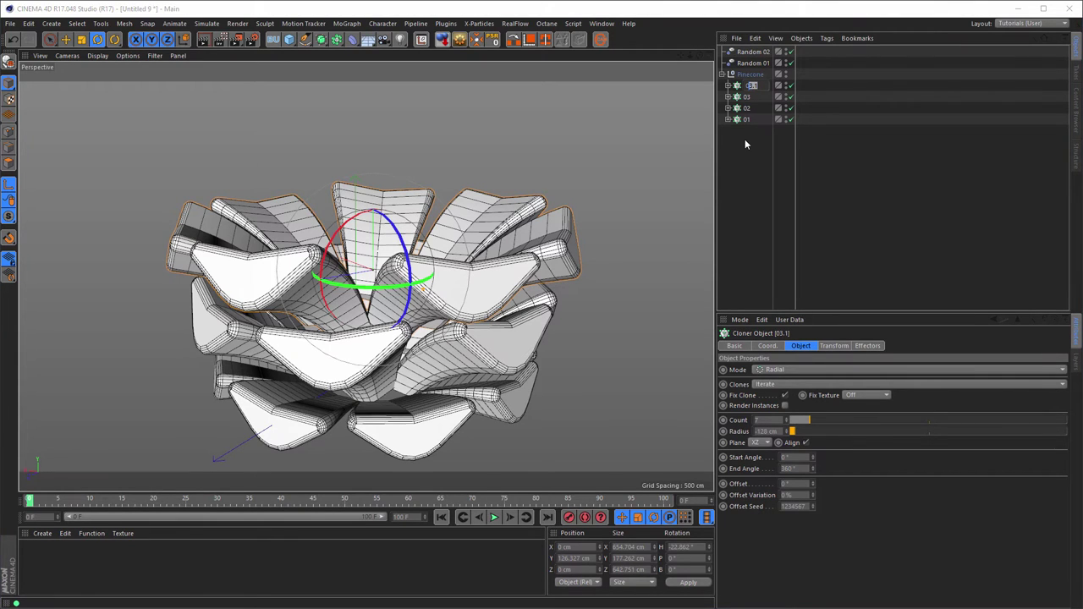
pyautogui.press('Return')
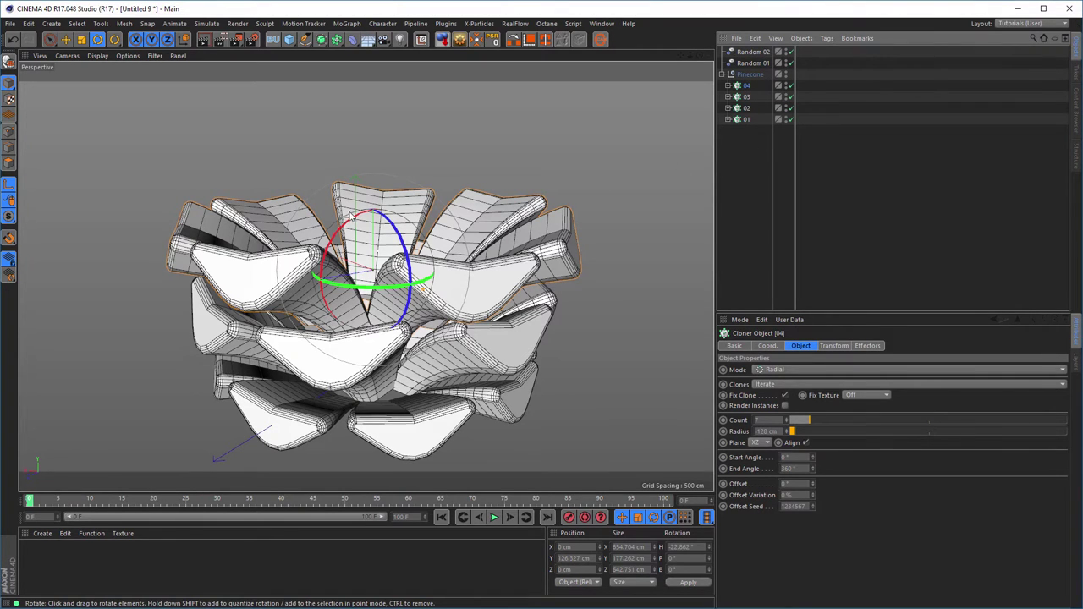
pyautogui.press('e')
pyautogui.moveTo(372, 170); pyautogui.dragTo(380, 127)
pyautogui.press('r')
pyautogui.moveTo(364, 230); pyautogui.dragTo(457, 218)
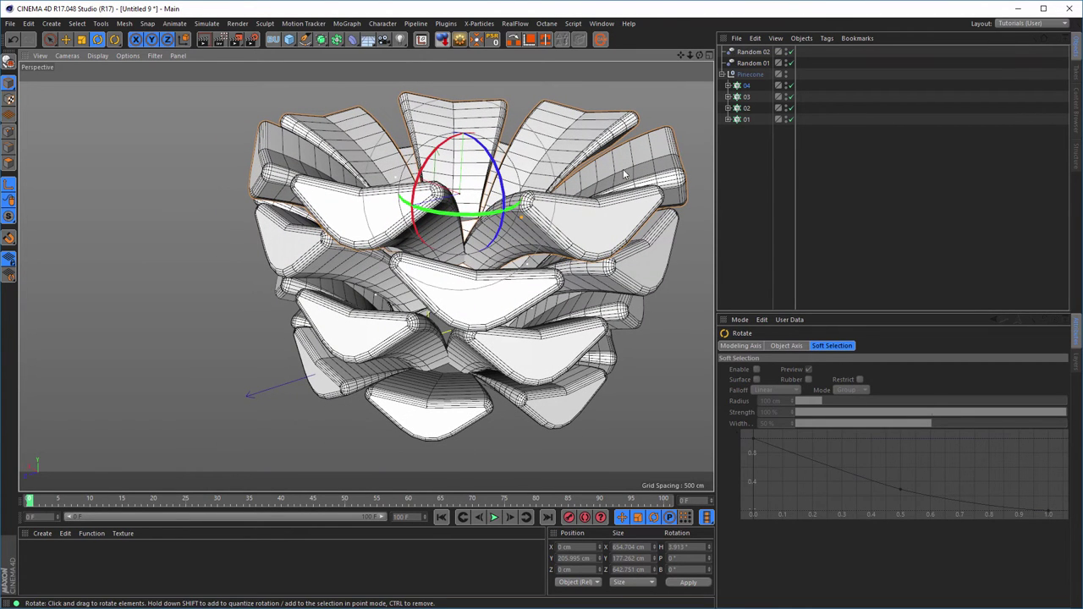
pyautogui.click(728, 96)
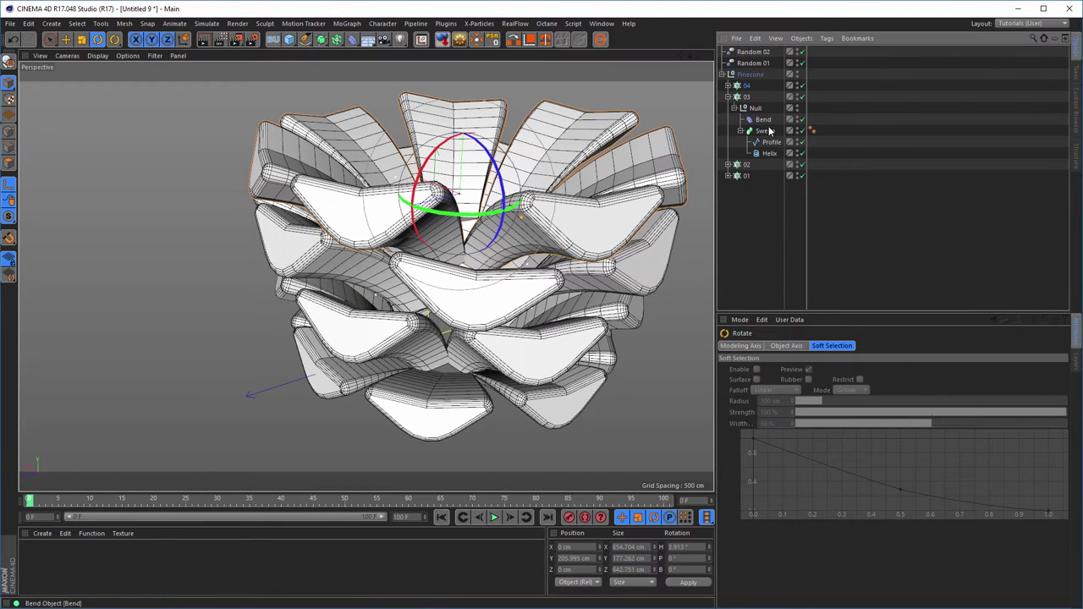
pyautogui.click(728, 98)
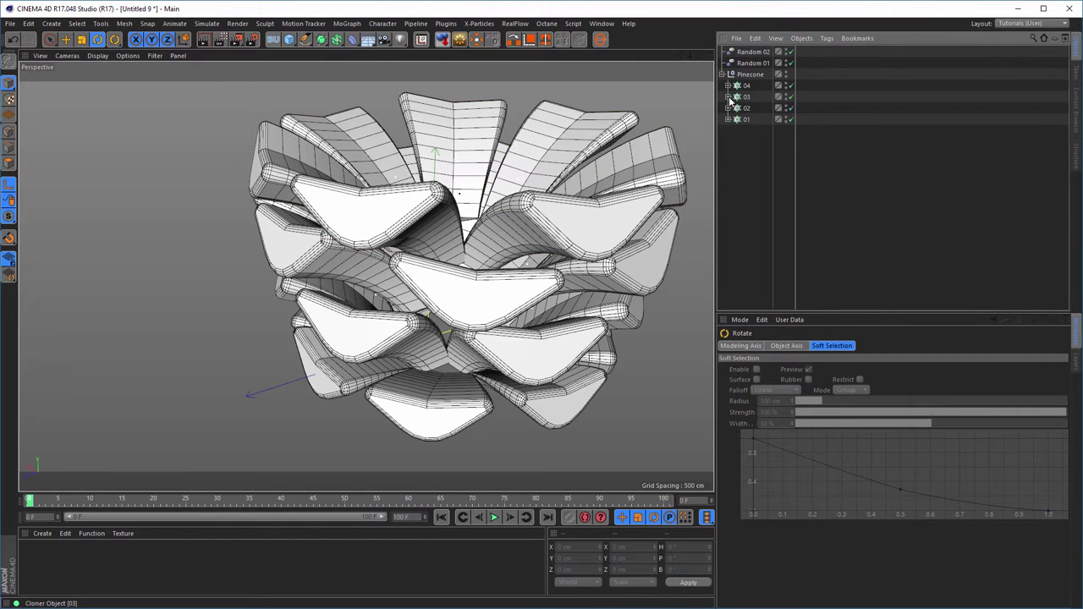
# Duplicate the Random 02 effector and name the copy Random 03.
pyautogui.click(744, 97)
pyautogui.click(867, 345)
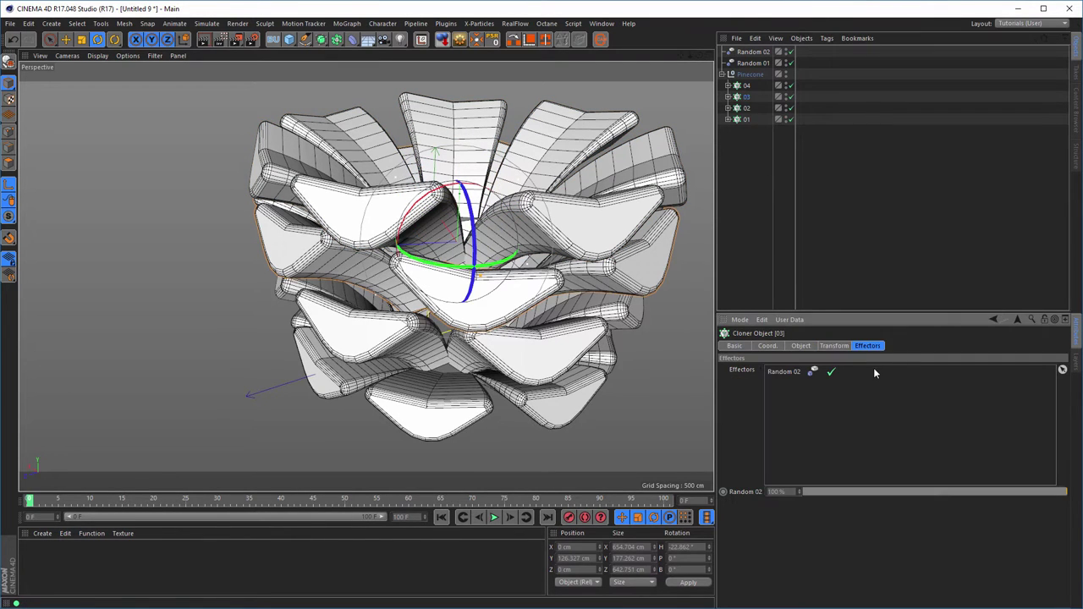
pyautogui.click(748, 53)
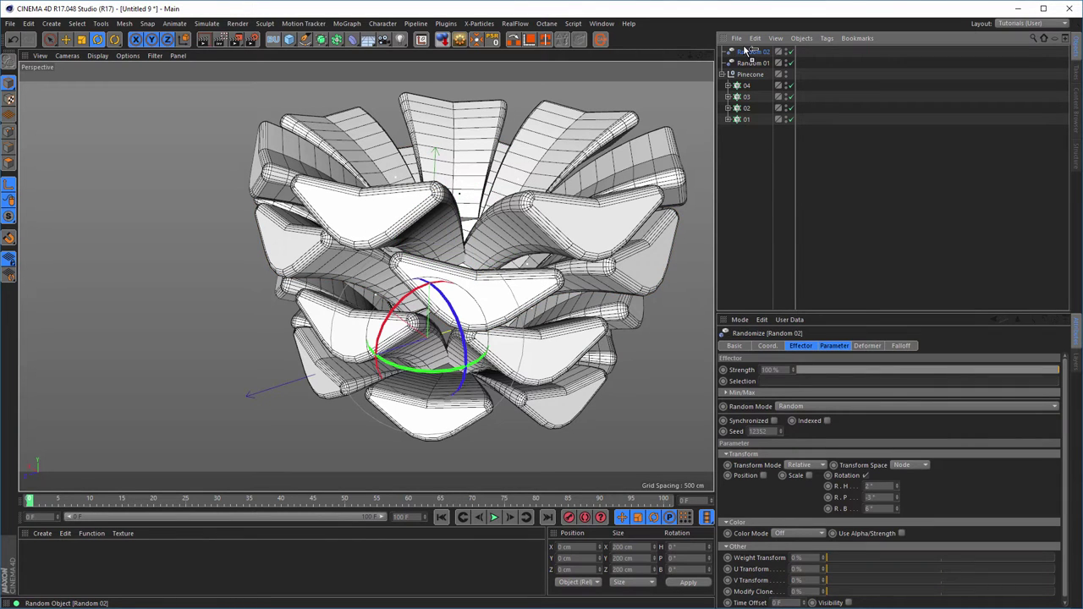
pyautogui.hotkey('ctrl', 'c')
pyautogui.hotkey('ctrl', 'v')
pyautogui.write('Random 03')
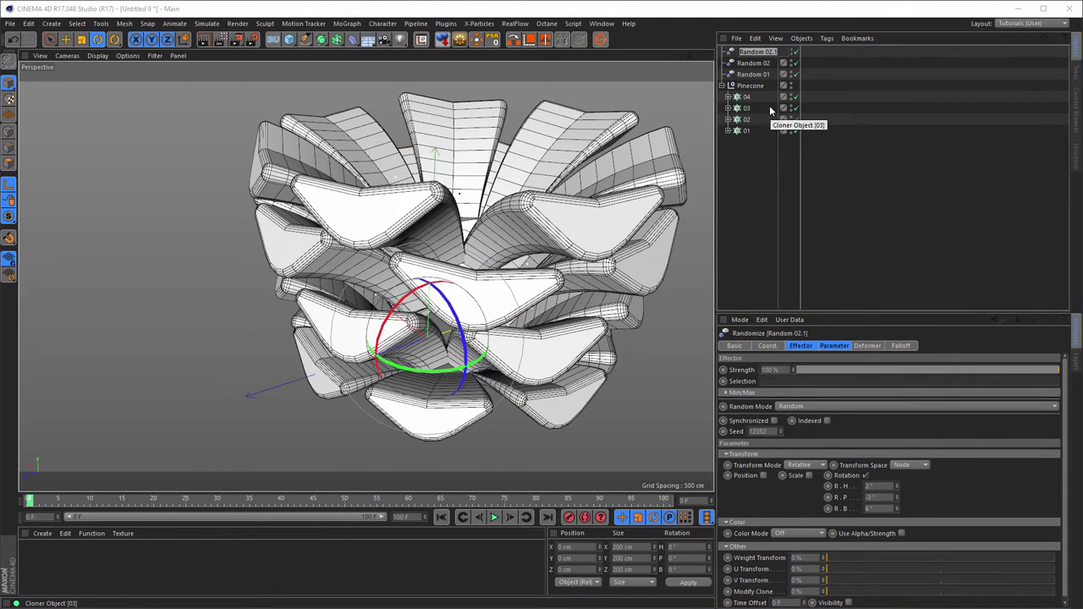
pyautogui.press('Return')
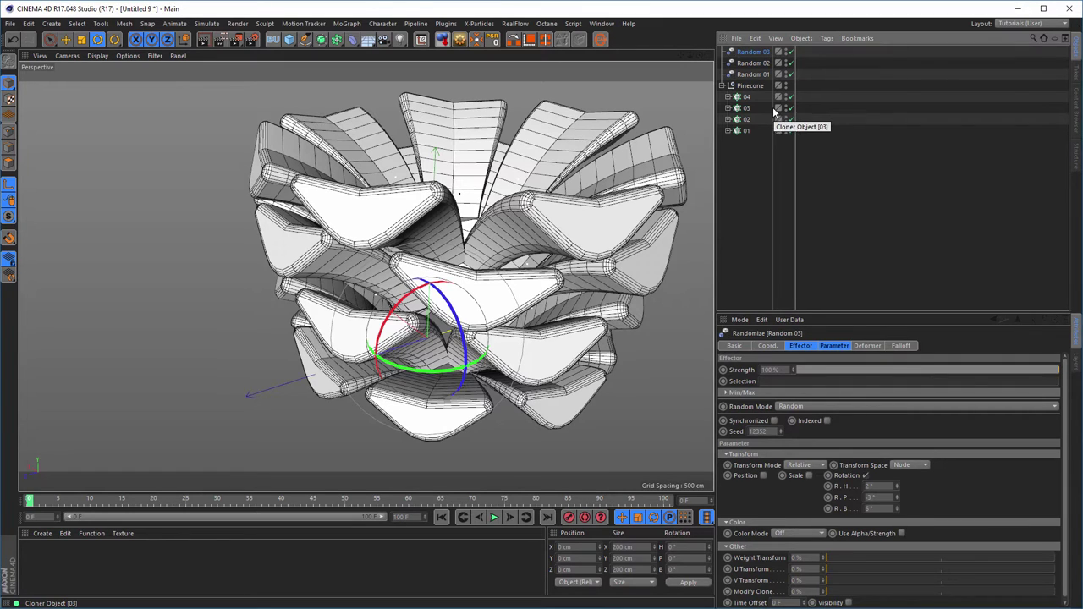
# Replace Random 02 with Random 03 in cloner 03's effectors and raise its seed to 12354.
pyautogui.click(746, 108)
pyautogui.click(786, 373)
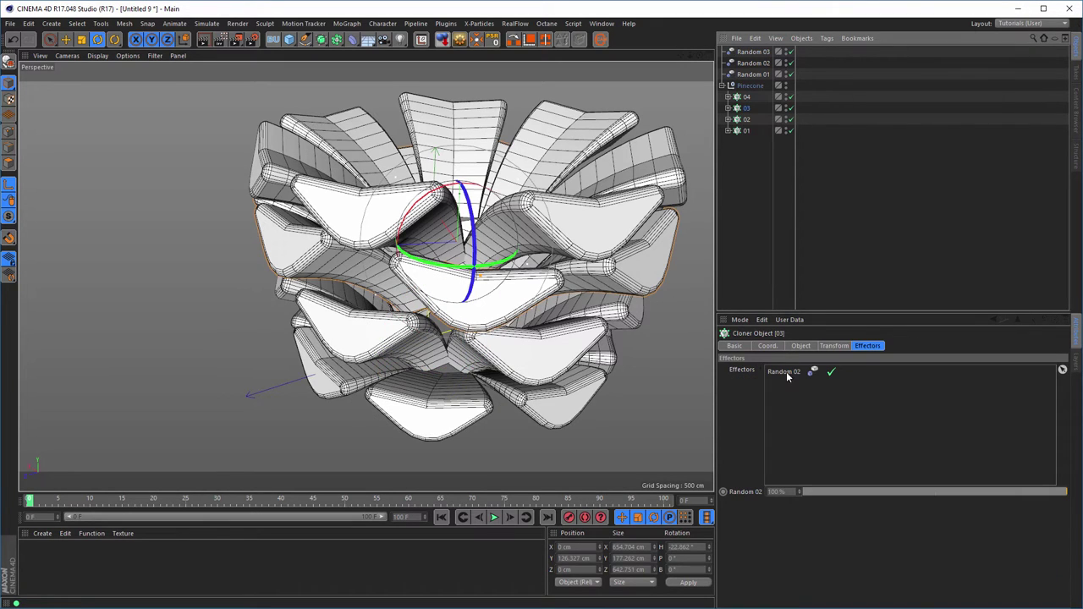
pyautogui.press('Delete')
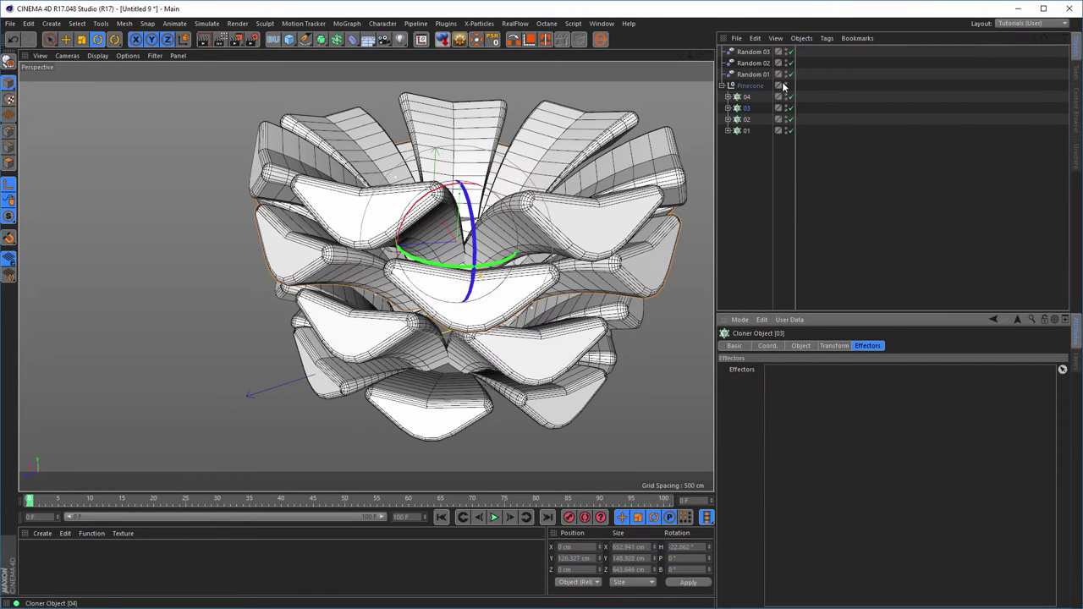
pyautogui.moveTo(750, 51)
pyautogui.mouseDown()
pyautogui.moveTo(836, 414)
pyautogui.moveTo(828, 432)
pyautogui.mouseUp()
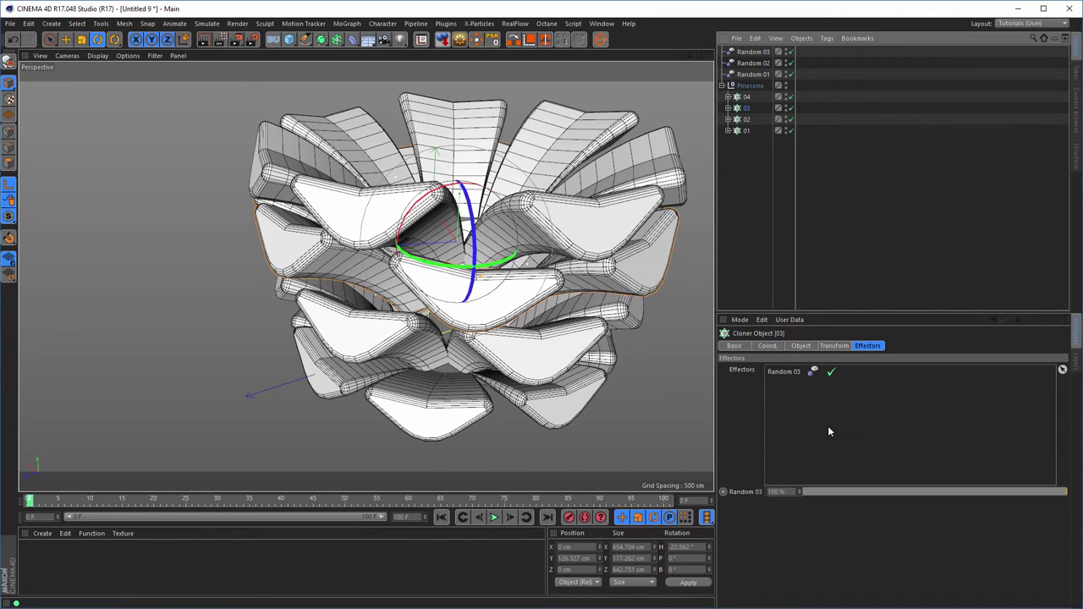
pyautogui.click(757, 54)
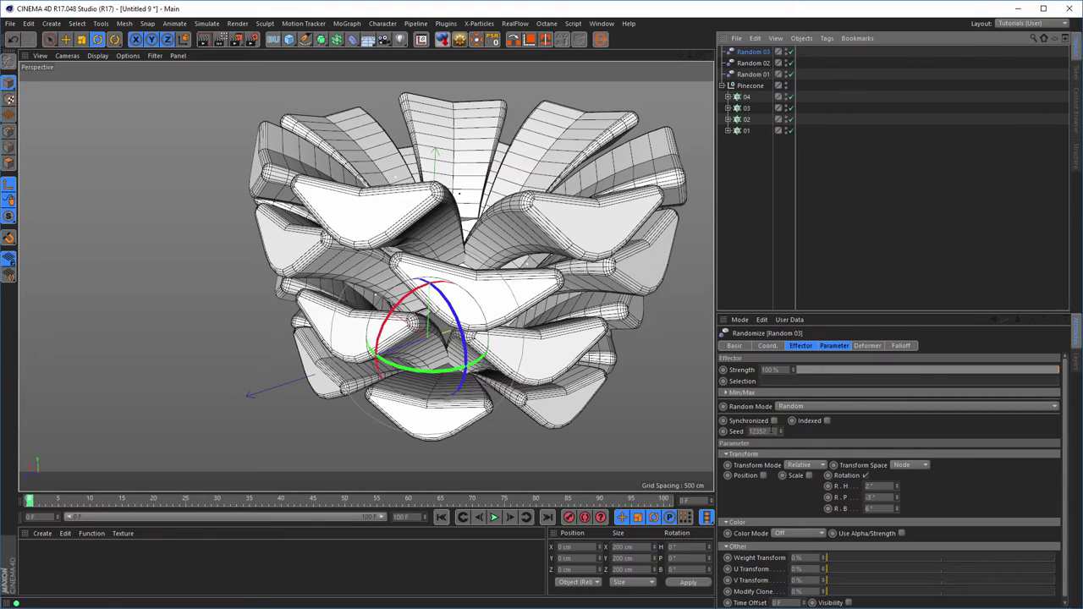
pyautogui.click(781, 431)
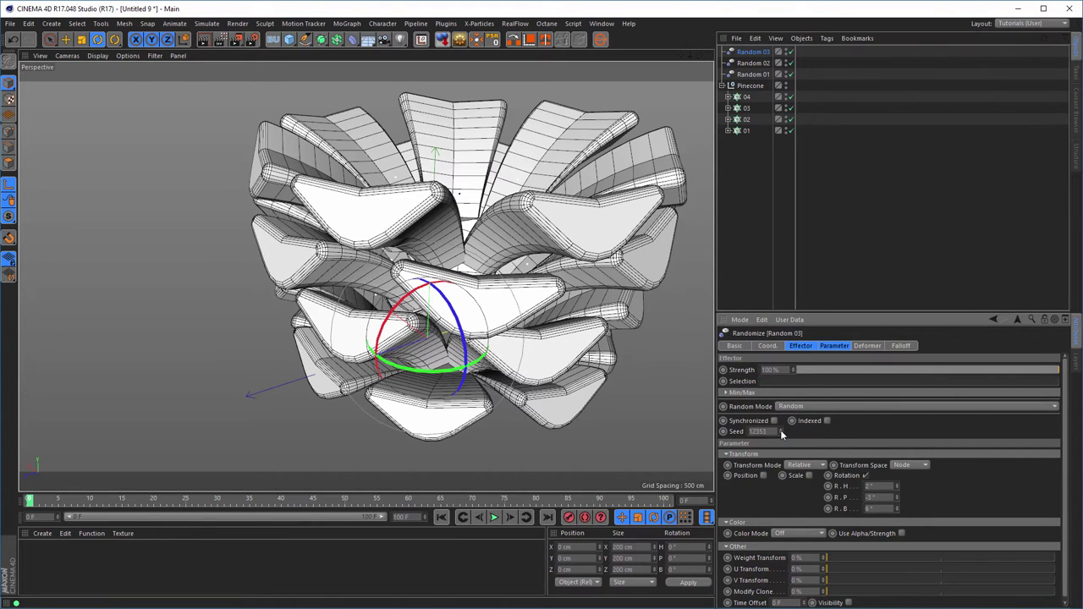
pyautogui.click(781, 431)
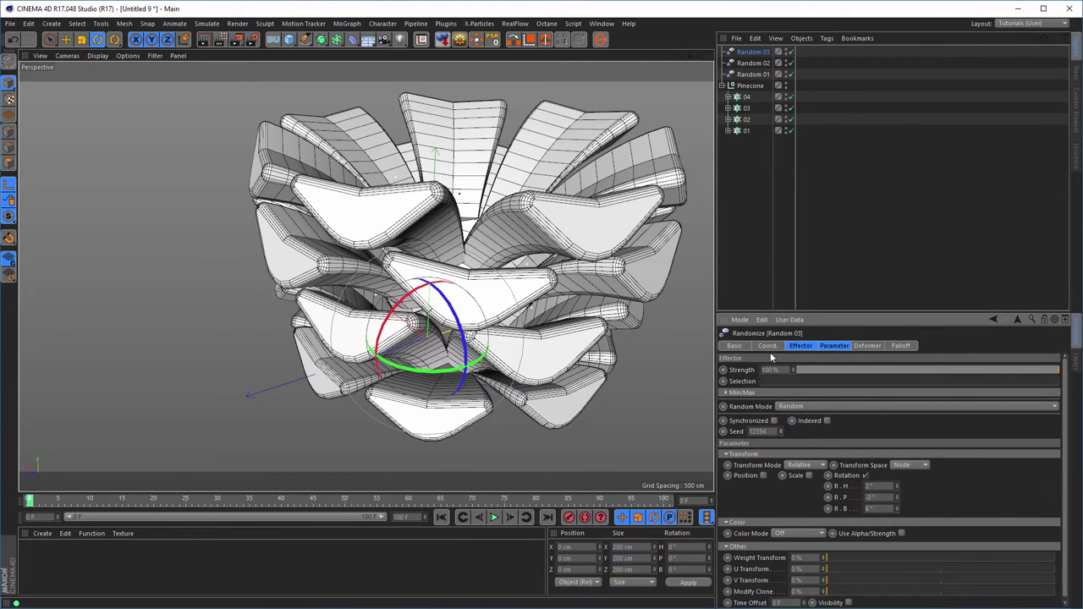
# Remove Random 02 from cloner 04 and duplicate Random 03 as Random 04.
pyautogui.click(743, 98)
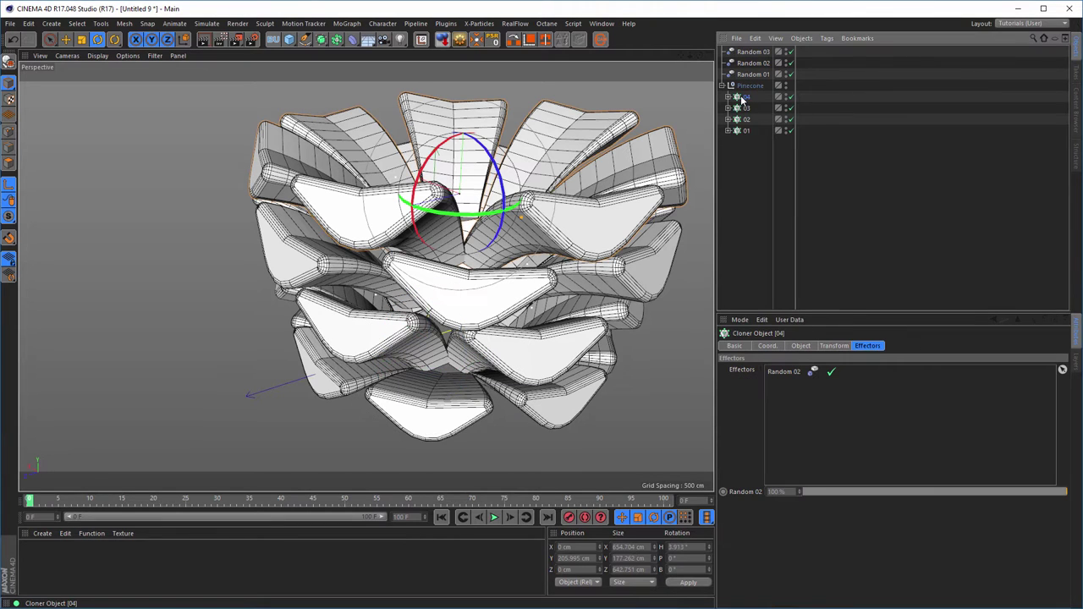
pyautogui.click(786, 371)
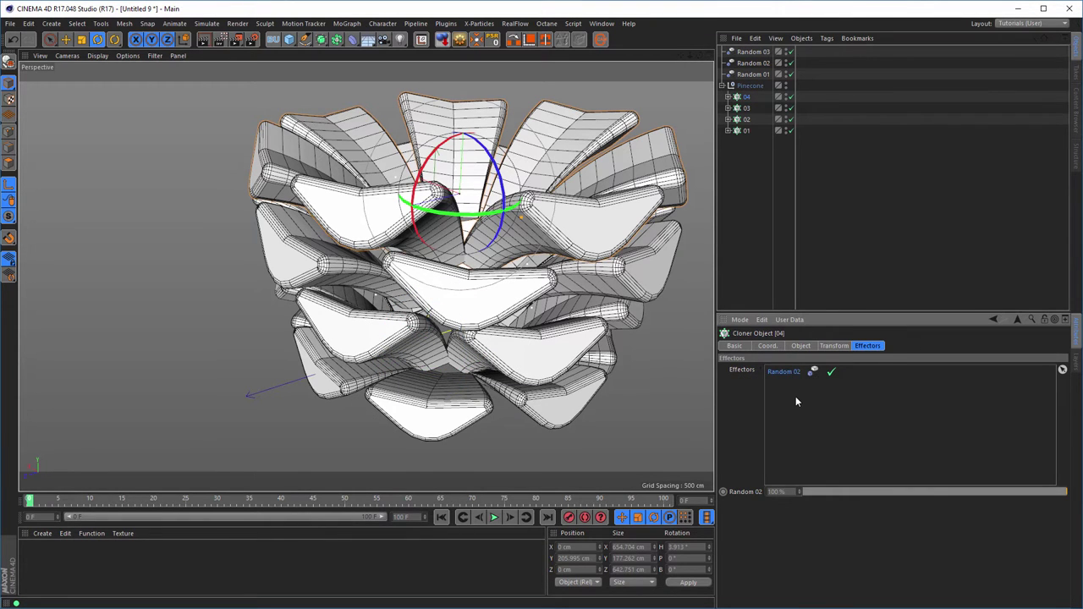
pyautogui.press('Delete')
pyautogui.click(748, 52)
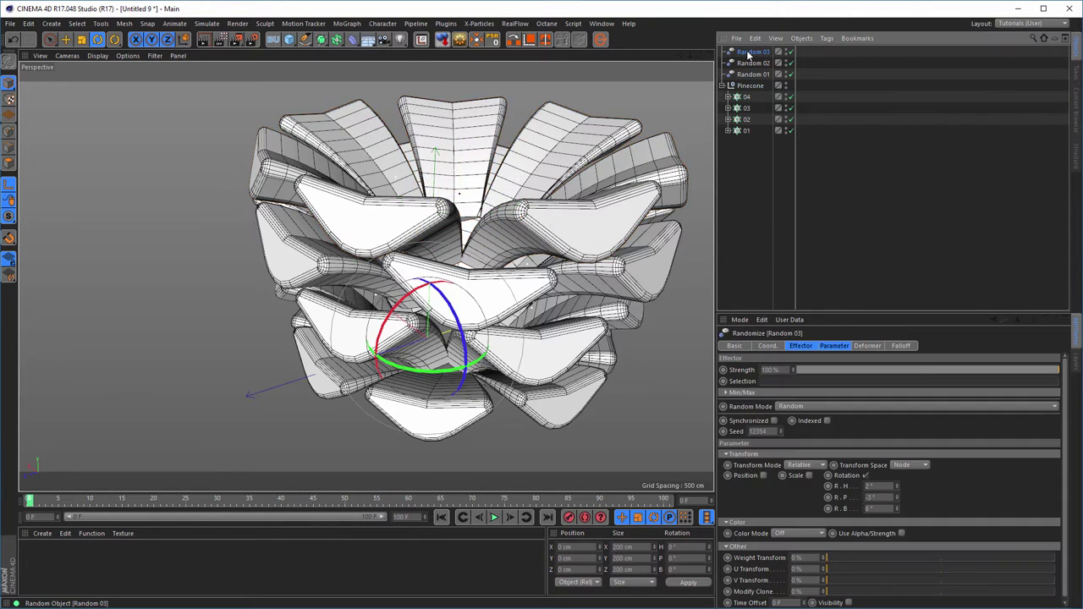
pyautogui.moveTo(746, 52); pyautogui.dragTo(748, 48)
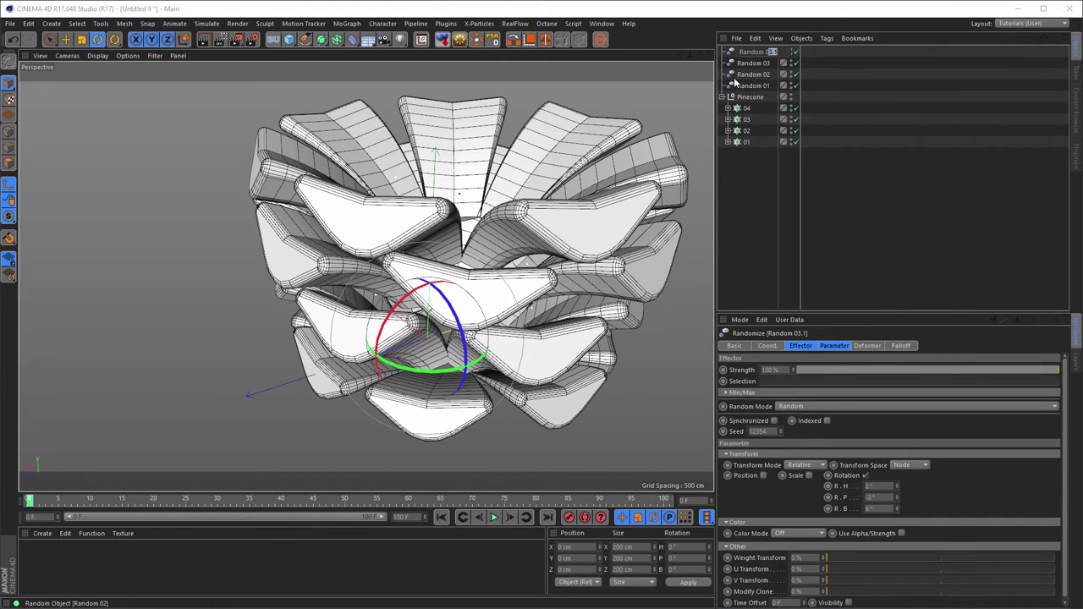
pyautogui.write('04')
pyautogui.press('Return')
# Assign Random 04 to cloner 04 and raise its seed to 12356.
pyautogui.click(746, 109)
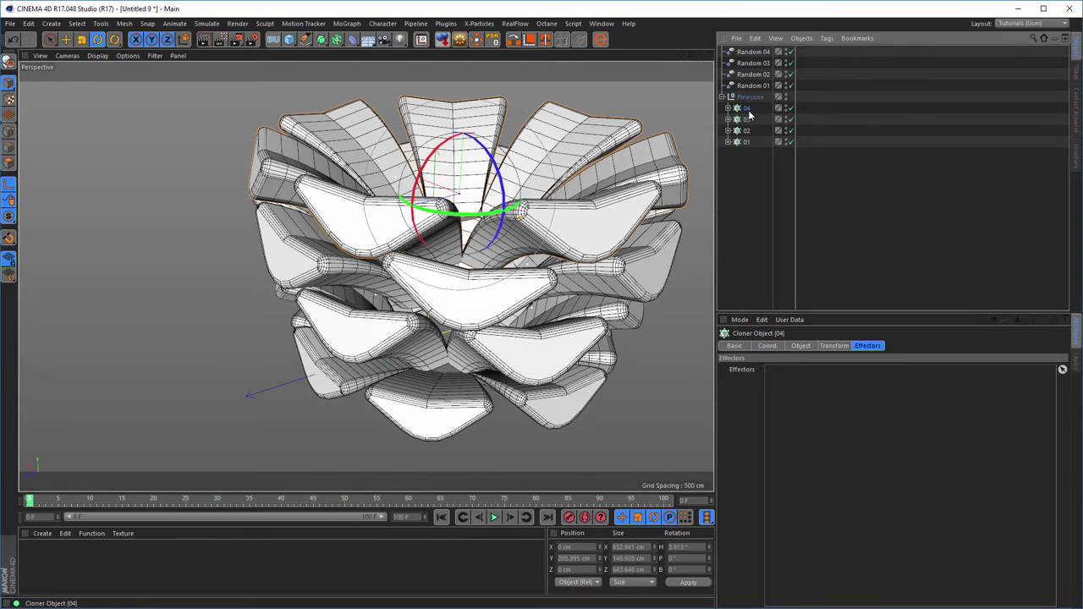
pyautogui.moveTo(751, 52); pyautogui.dragTo(820, 433)
pyautogui.click(800, 345)
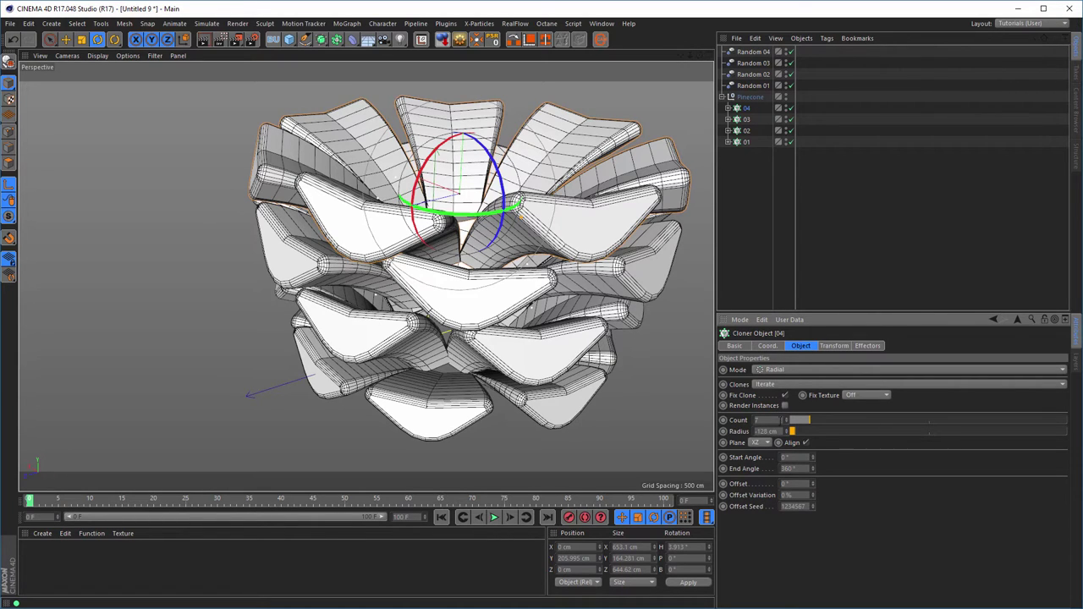
pyautogui.click(752, 52)
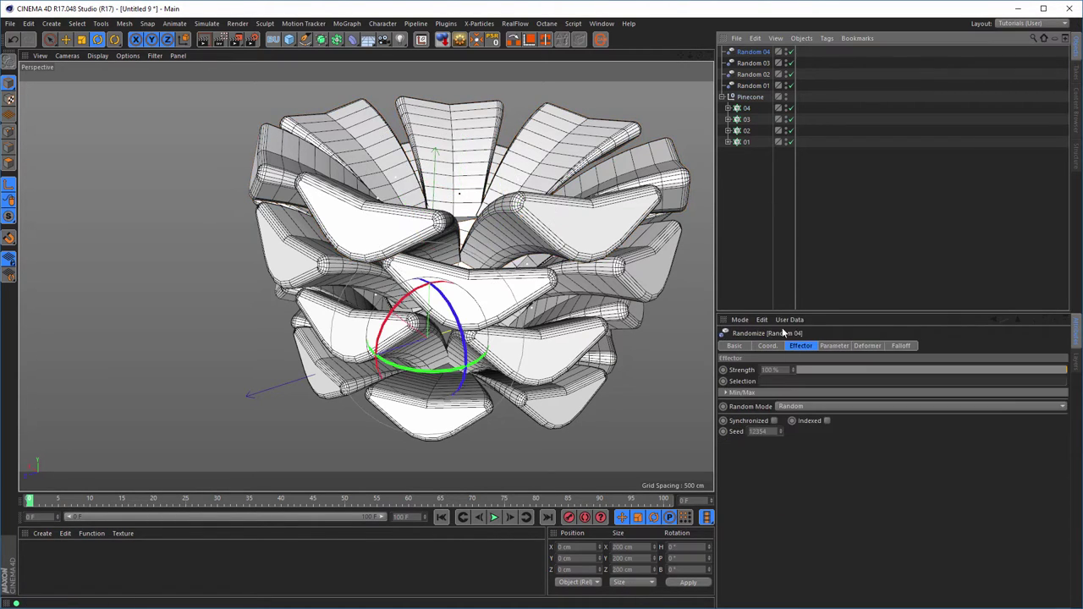
pyautogui.click(780, 430)
pyautogui.click(780, 429)
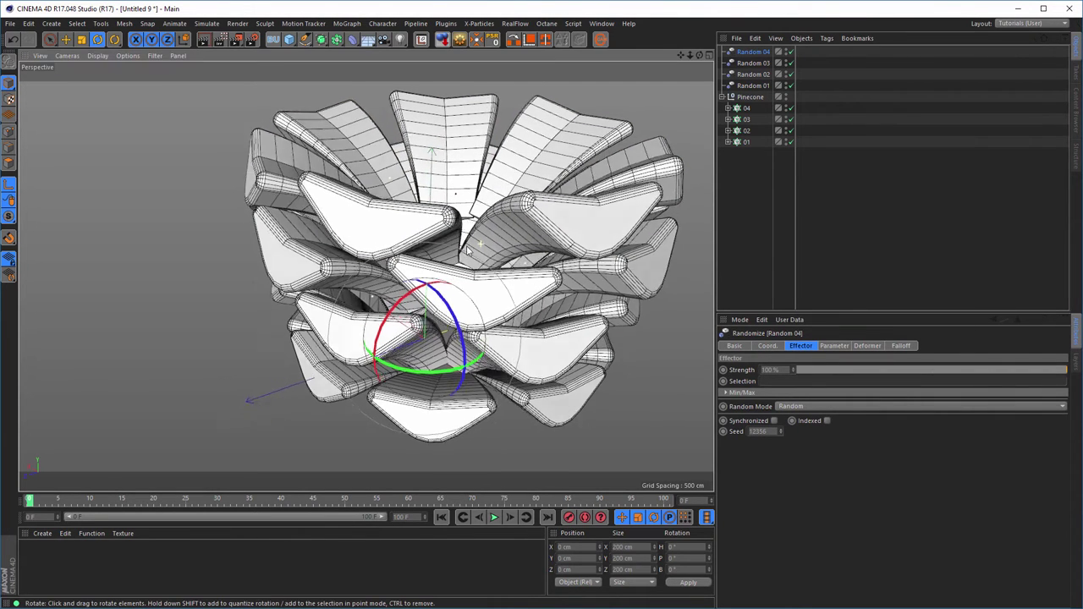
# Rotate cloner 04 further around its vertical axis.
pyautogui.click(742, 108)
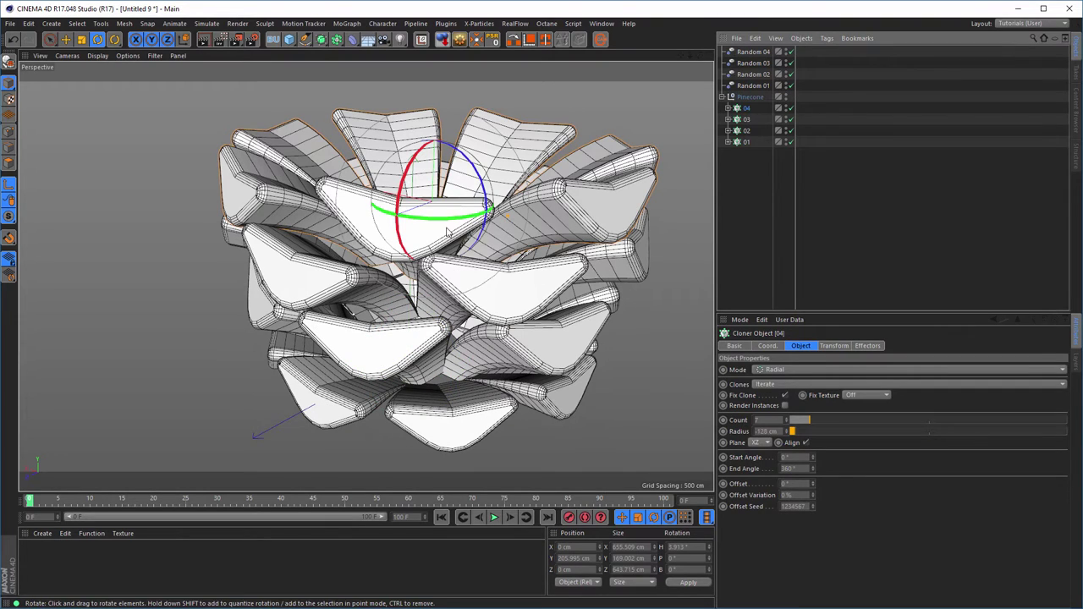
pyautogui.moveTo(448, 223); pyautogui.dragTo(440, 285)
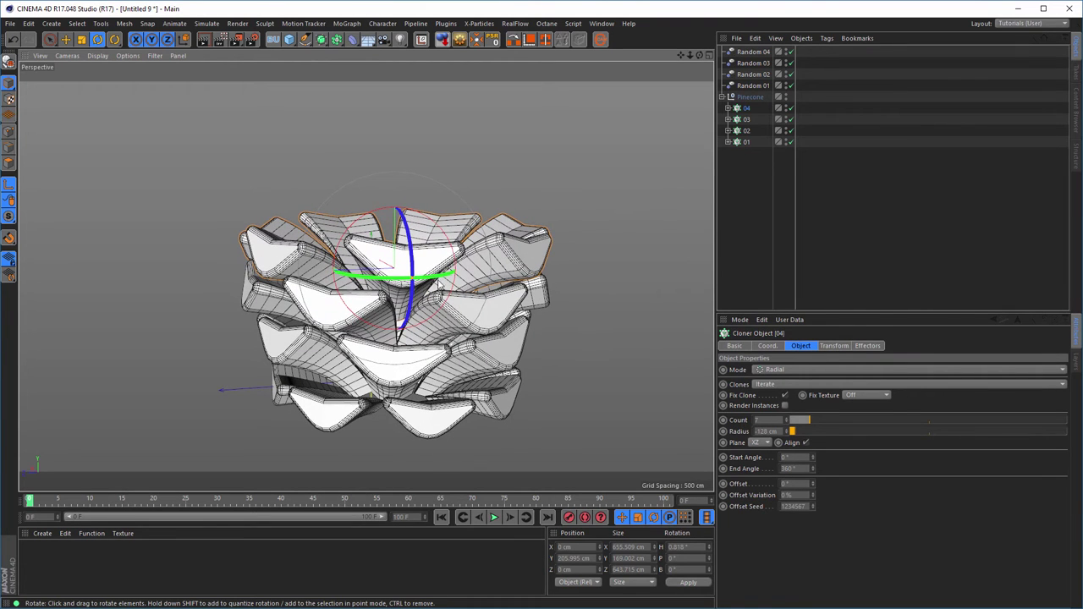
pyautogui.scroll(3, 461, 281)
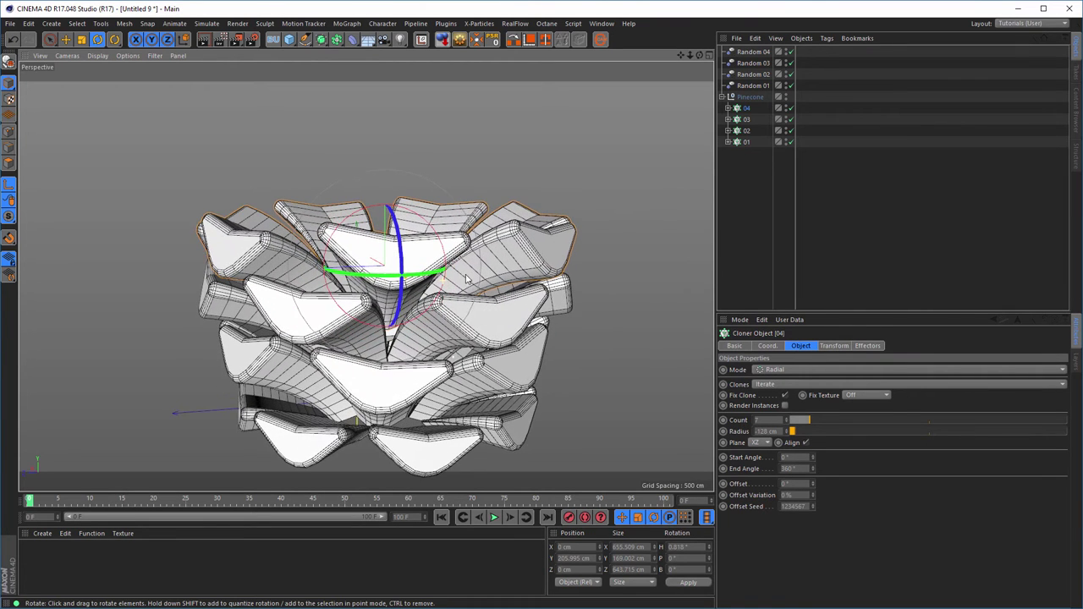
# Shorten layer 01's helix to 112 cm and lower the end of its sweep scale curve.
pyautogui.click(728, 141)
pyautogui.click(769, 199)
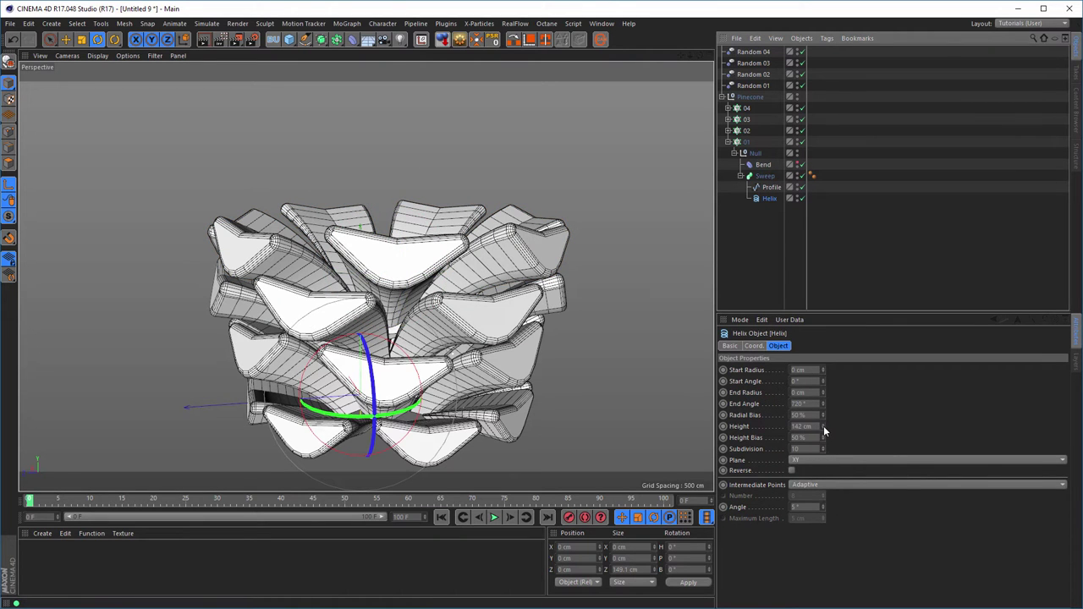
pyautogui.moveTo(823, 426); pyautogui.dragTo(823, 436)
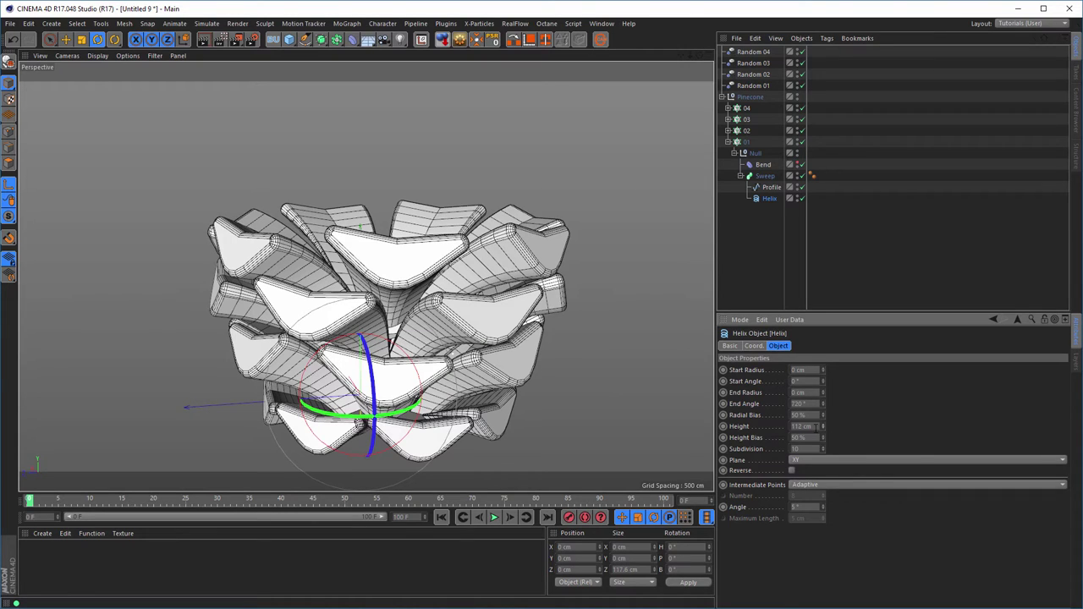
pyautogui.click(765, 176)
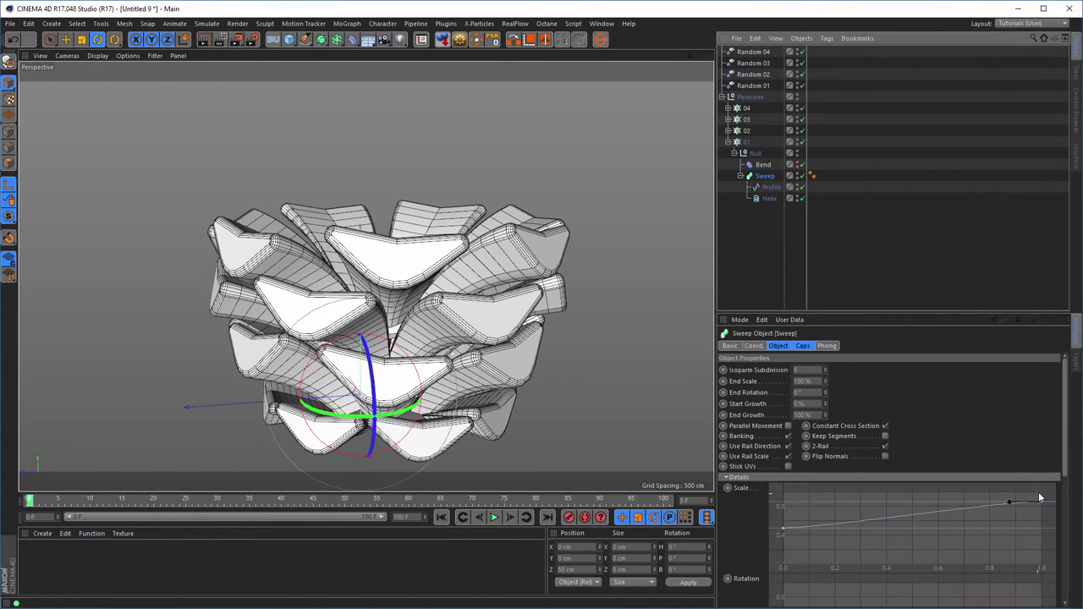
pyautogui.moveTo(1043, 505); pyautogui.dragTo(1042, 507)
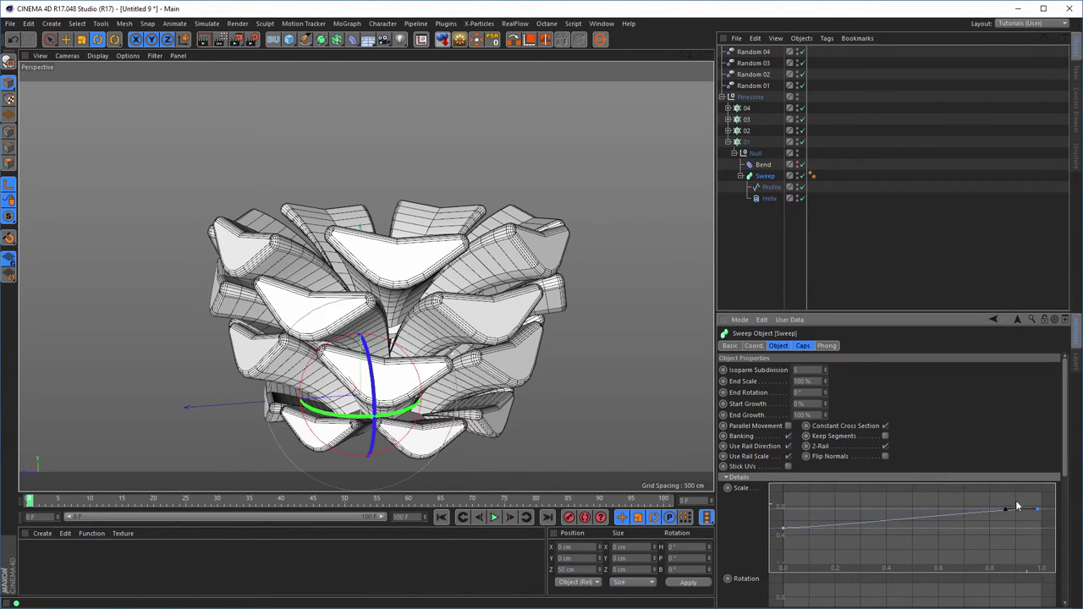
# Lower layer 02's helix height to 171 cm.
pyautogui.click(728, 142)
pyautogui.click(729, 130)
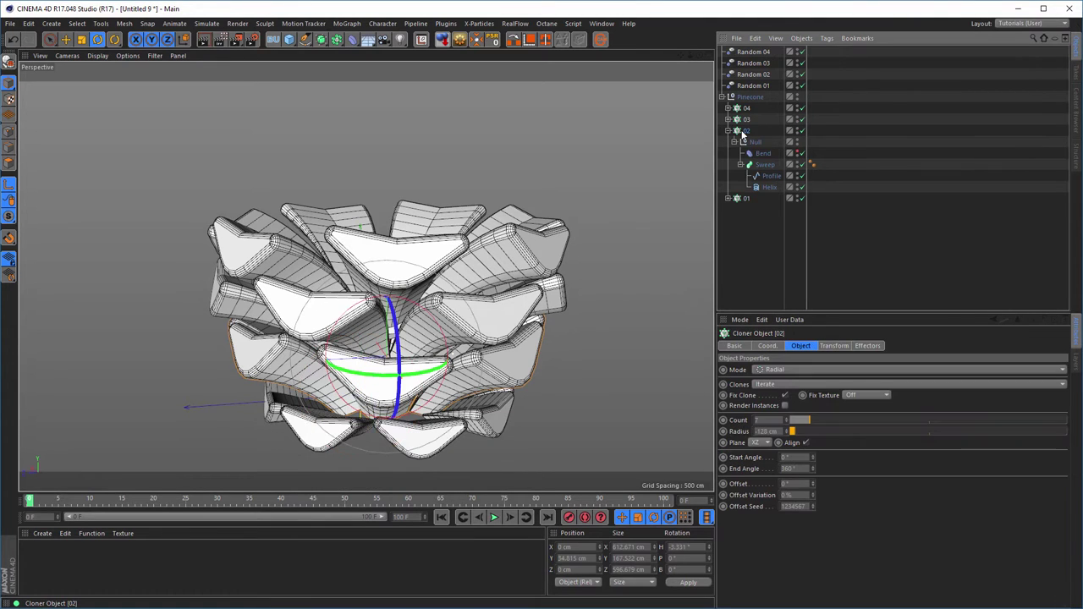
pyautogui.click(764, 165)
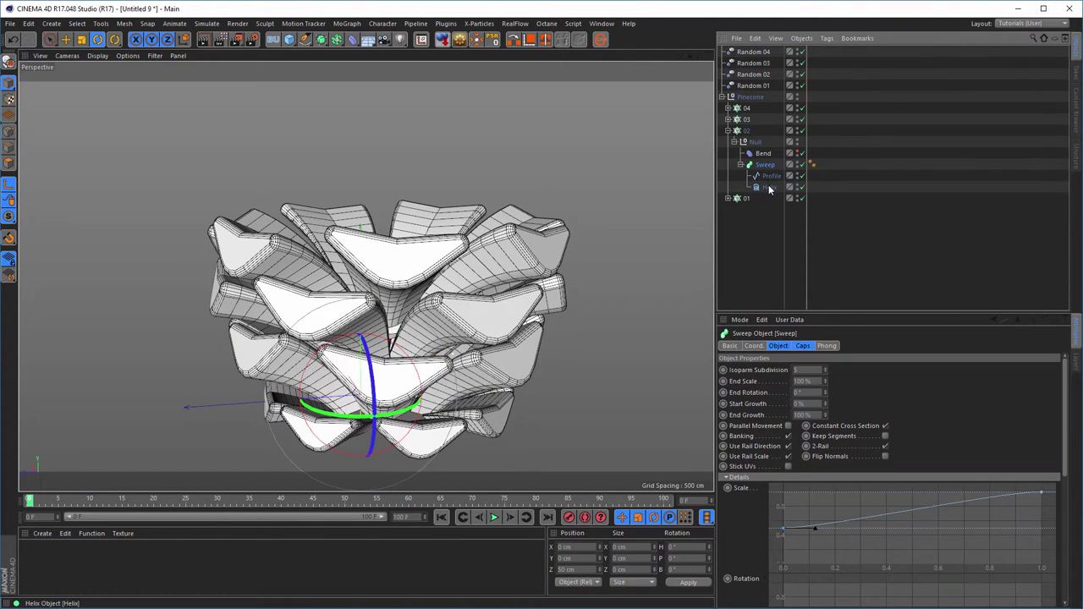
pyautogui.click(769, 187)
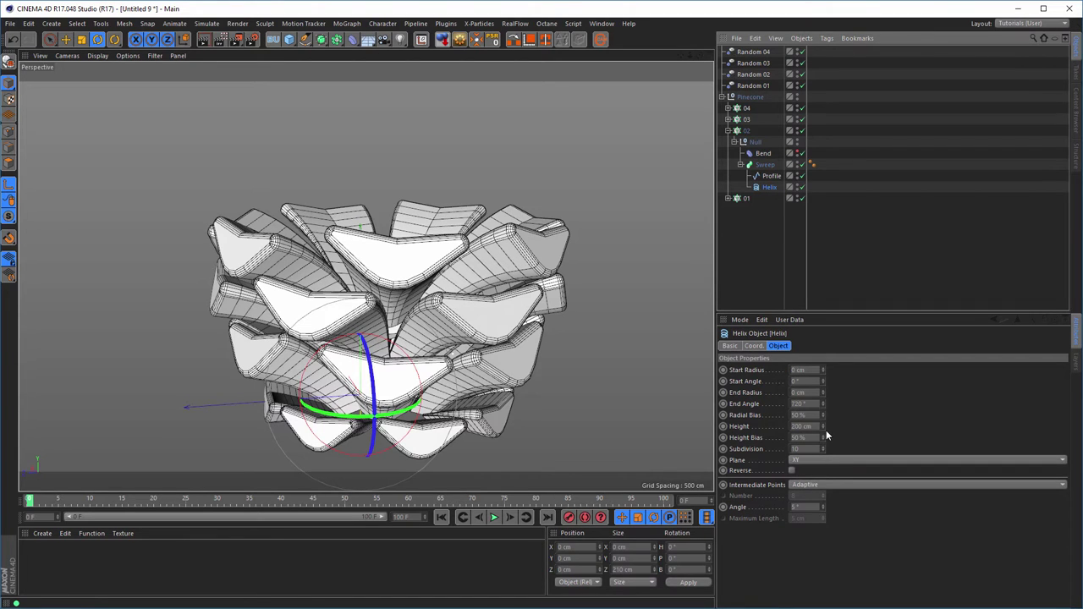
pyautogui.moveTo(823, 428); pyautogui.dragTo(800, 427)
pyautogui.keyDown('alt'); pyautogui.moveTo(373, 355); pyautogui.dragTo(310, 388); pyautogui.keyUp('alt')
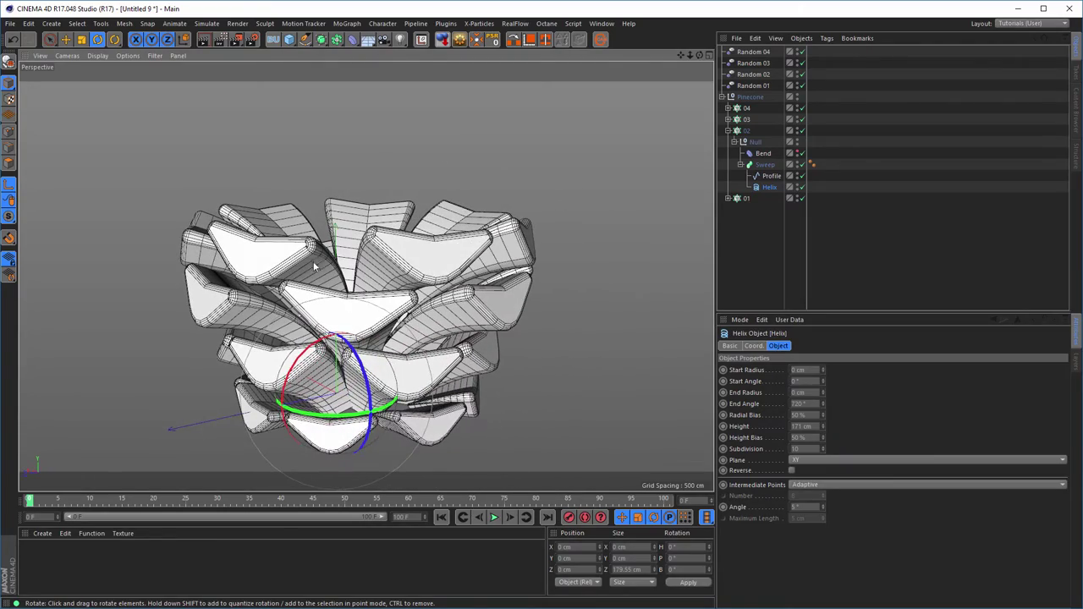
# Lower the start of layer 02's sweep scale curve.
pyautogui.keyDown('alt'); pyautogui.moveTo(343, 355); pyautogui.dragTo(375, 342); pyautogui.keyUp('alt')
pyautogui.keyDown('alt'); pyautogui.moveTo(351, 391); pyautogui.dragTo(346, 405); pyautogui.keyUp('alt')
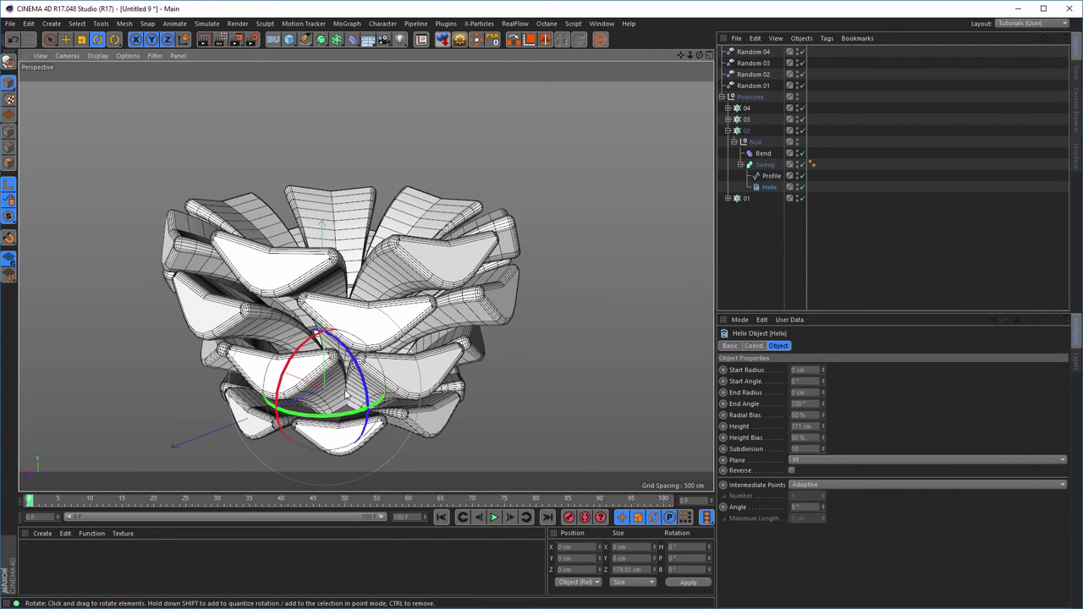
pyautogui.click(763, 164)
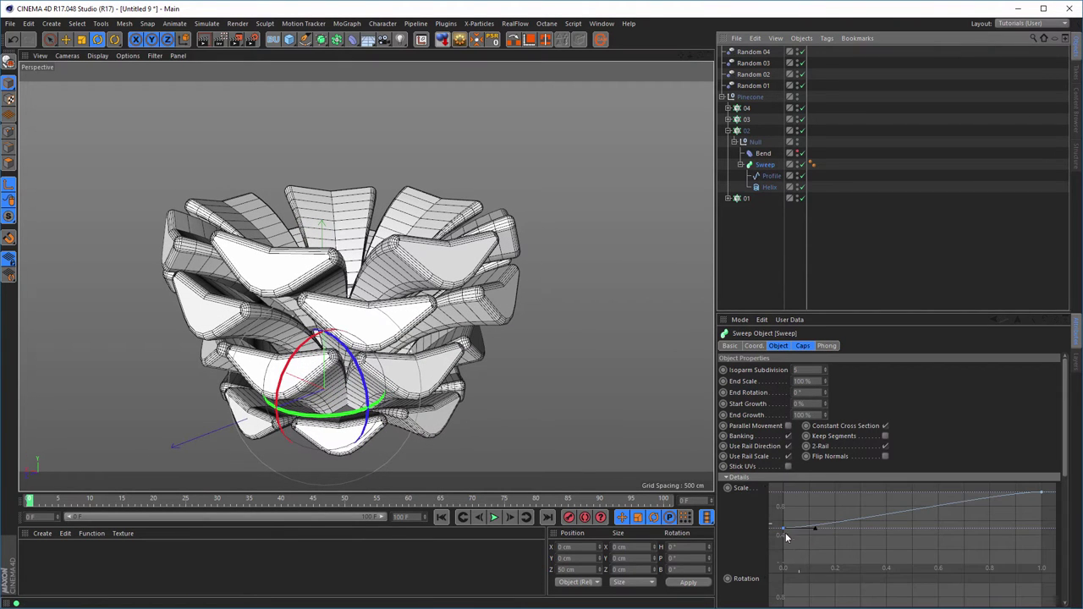
pyautogui.moveTo(784, 531); pyautogui.dragTo(783, 539)
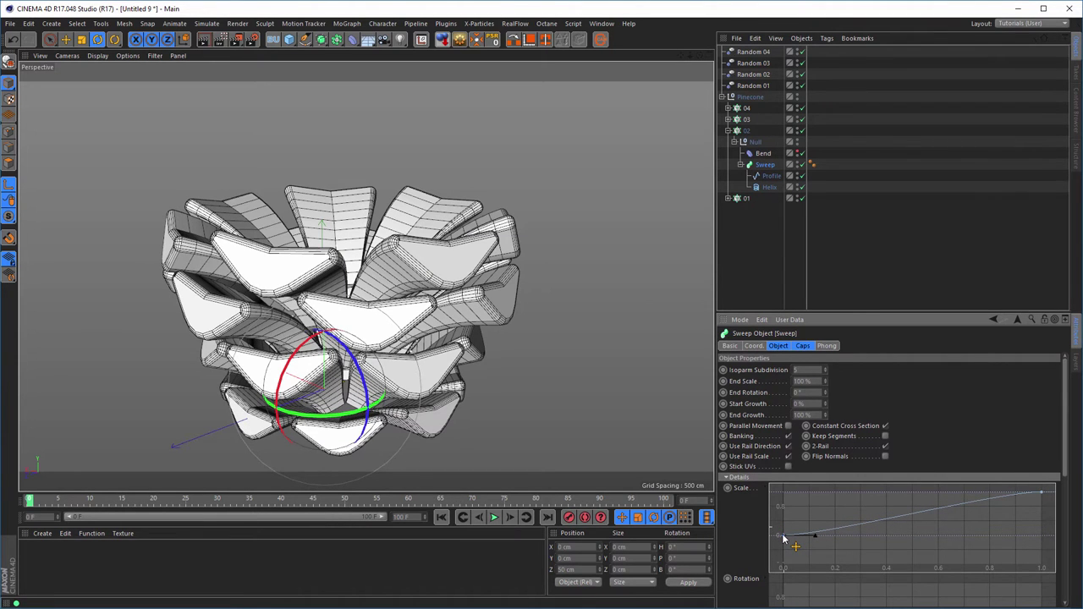
pyautogui.keyDown('alt'); pyautogui.moveTo(473, 296); pyautogui.dragTo(516, 273); pyautogui.keyUp('alt')
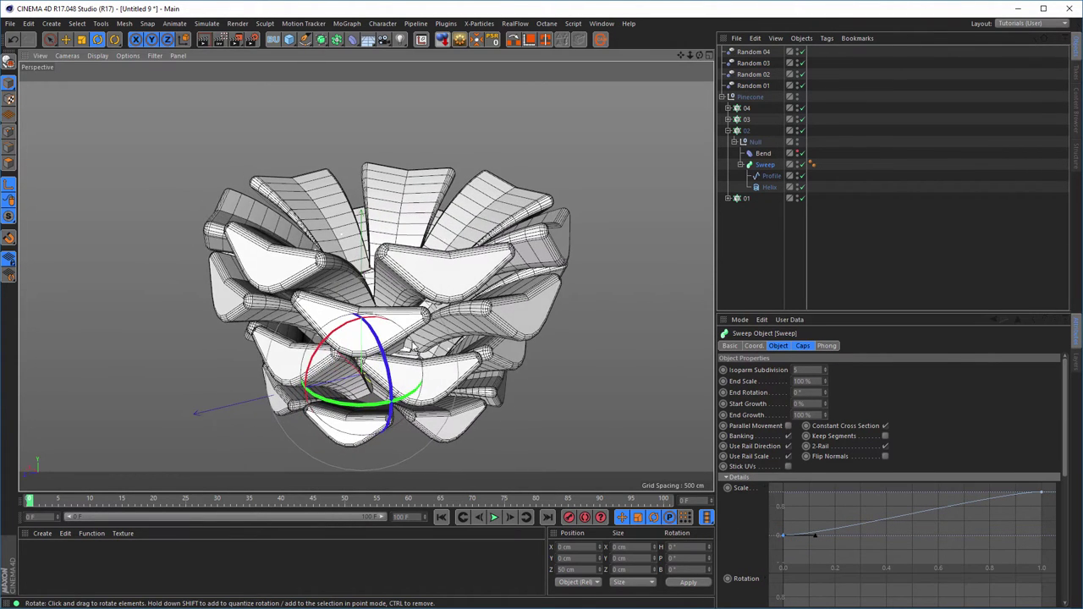
pyautogui.keyDown('alt'); pyautogui.moveTo(419, 345); pyautogui.dragTo(394, 311); pyautogui.keyUp('alt')
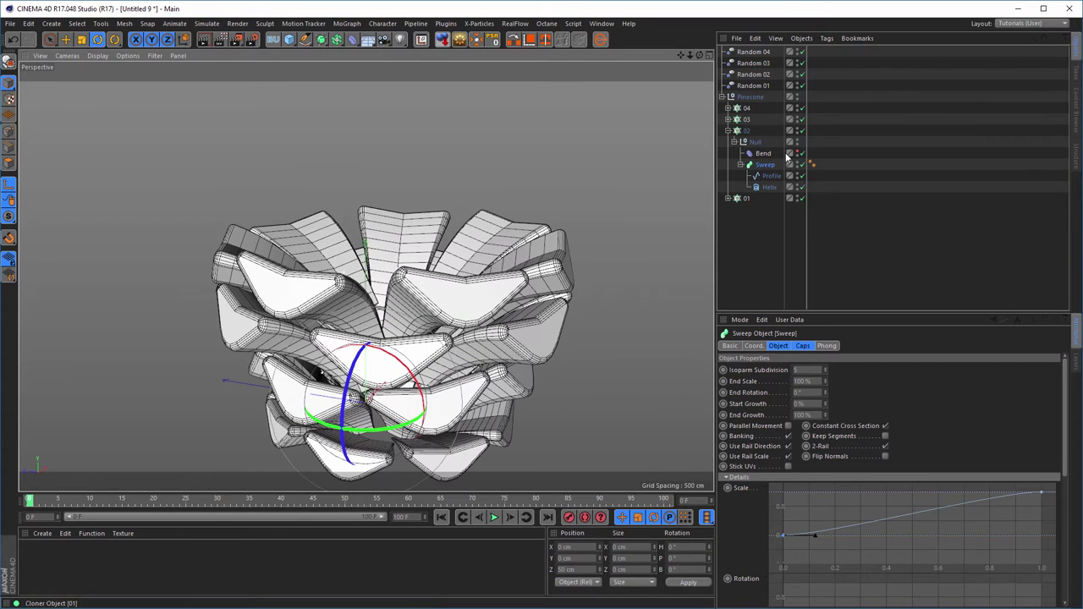
# Set layer 04's helix height to 252 cm to lengthen the top petals.
pyautogui.click(728, 131)
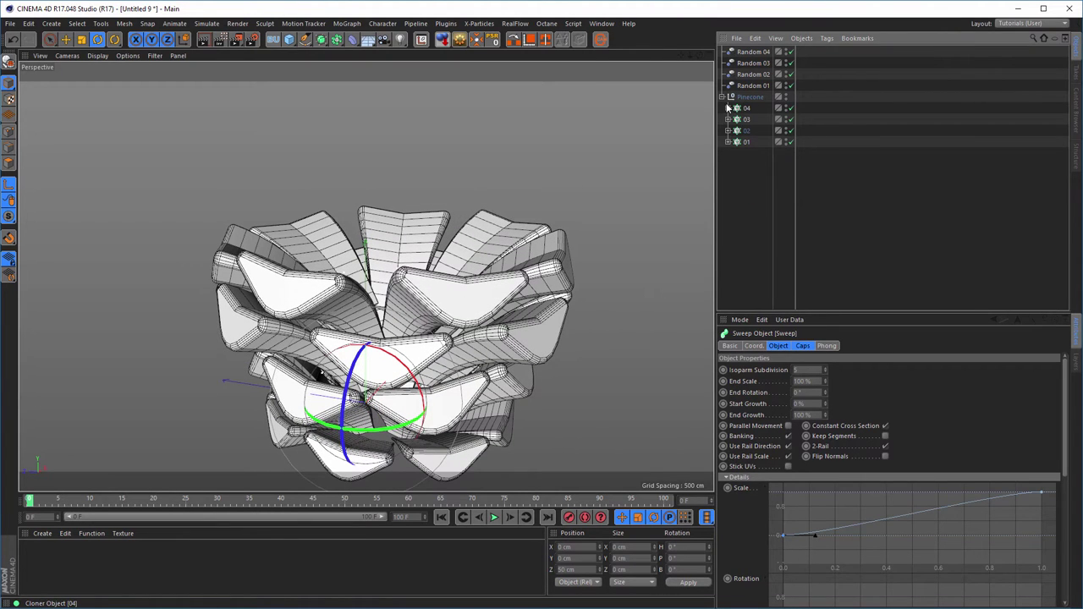
pyautogui.click(728, 107)
pyautogui.click(768, 164)
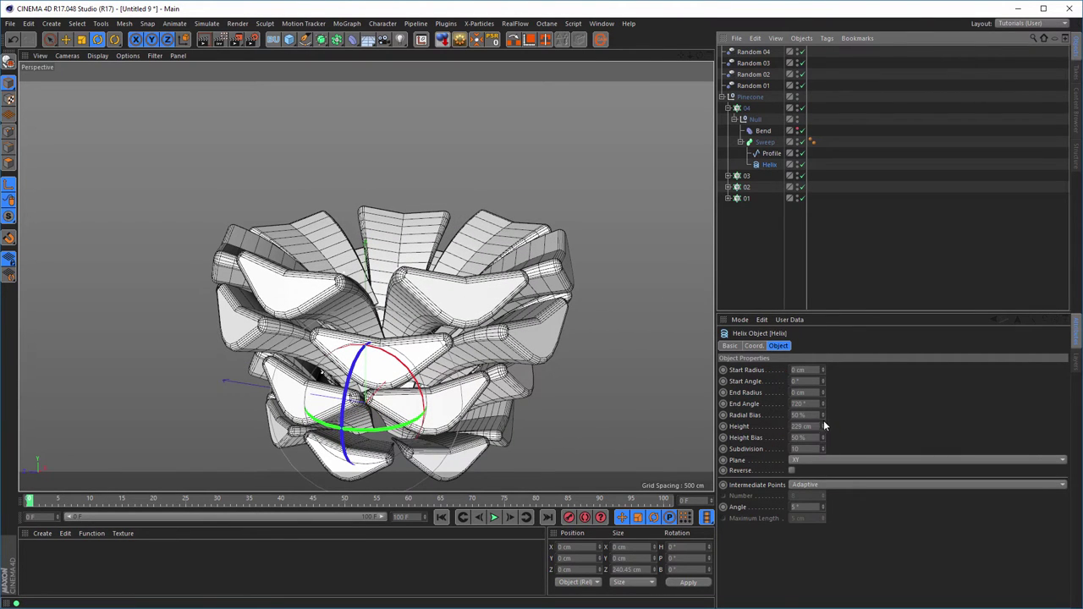
pyautogui.moveTo(824, 426); pyautogui.dragTo(824, 402)
pyautogui.keyDown('alt'); pyautogui.moveTo(355, 365); pyautogui.dragTo(385, 374); pyautogui.keyUp('alt')
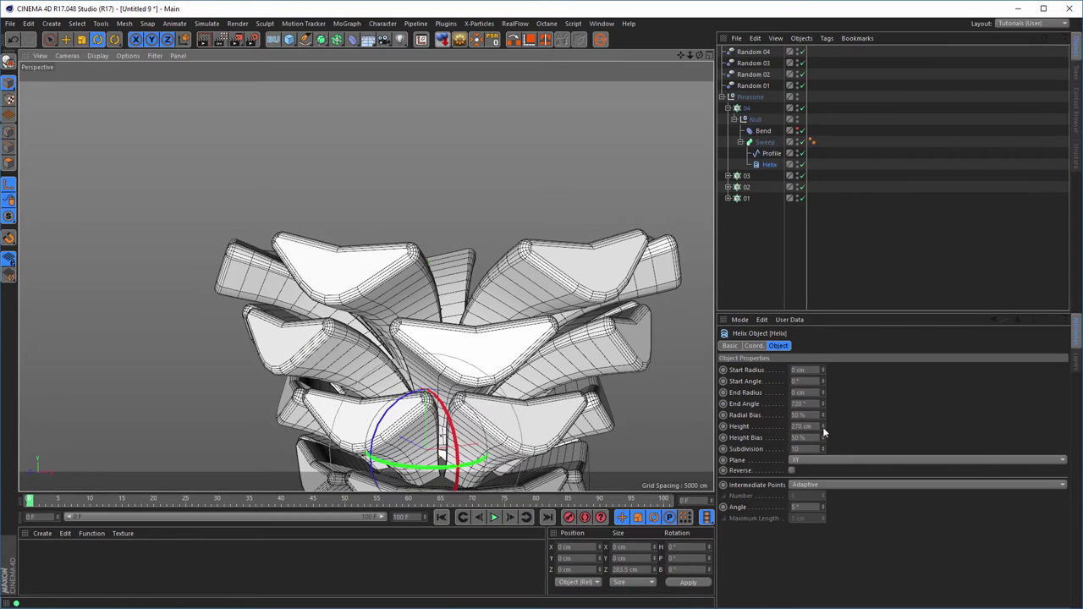
pyautogui.moveTo(823, 426); pyautogui.dragTo(822, 435)
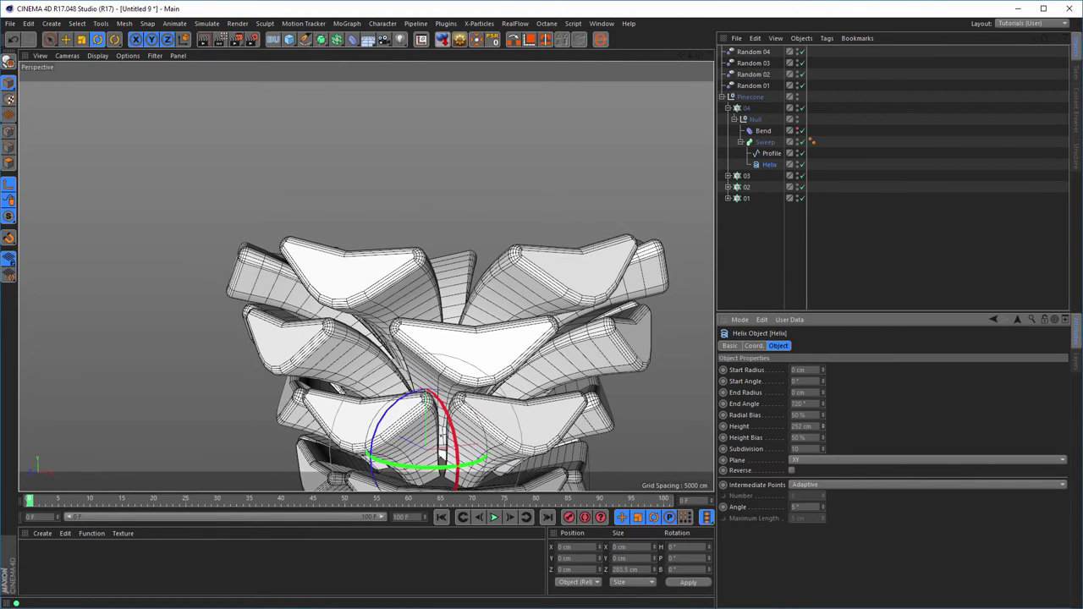
pyautogui.keyDown('alt'); pyautogui.moveTo(436, 296); pyautogui.dragTo(440, 334); pyautogui.keyUp('alt')
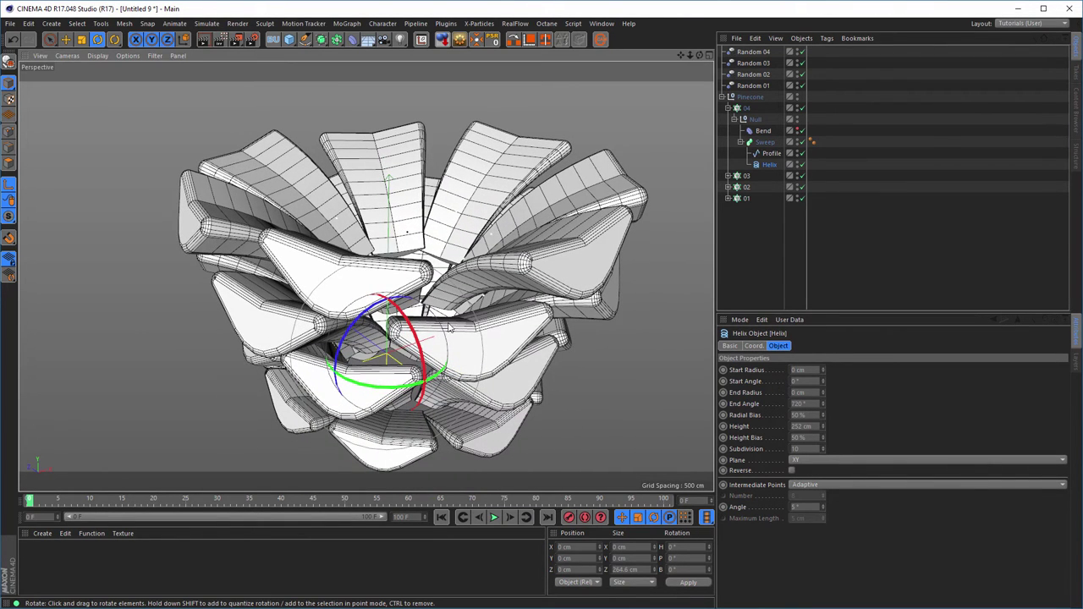
# Duplicate cloner layer 04 and name the copy 05.
pyautogui.click(727, 107)
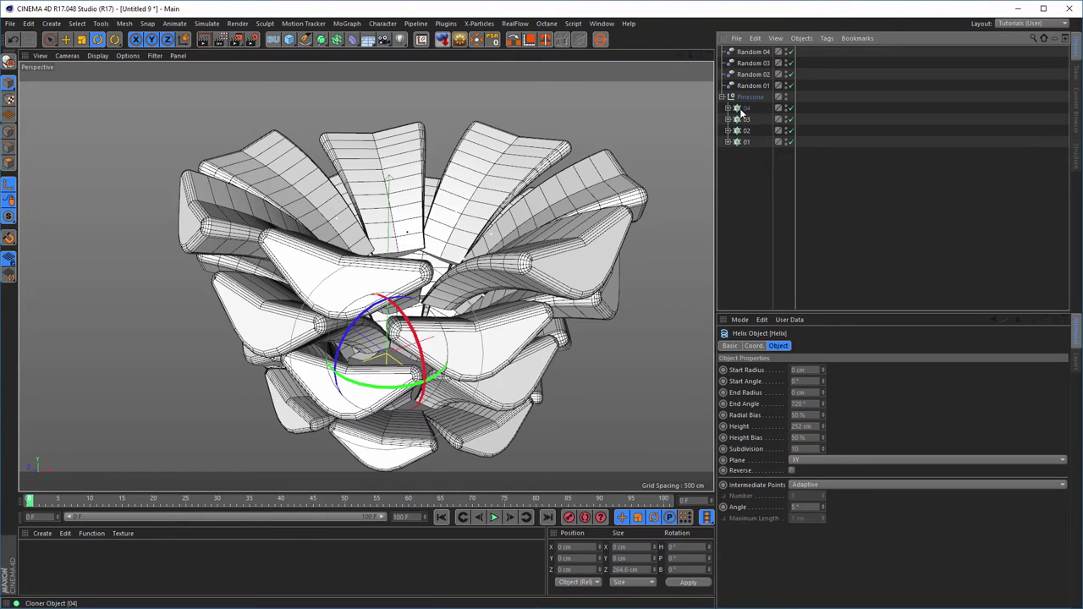
pyautogui.click(745, 107)
pyautogui.keyDown('ctrl'); pyautogui.moveTo(747, 106); pyautogui.dragTo(748, 103); pyautogui.keyUp('ctrl')
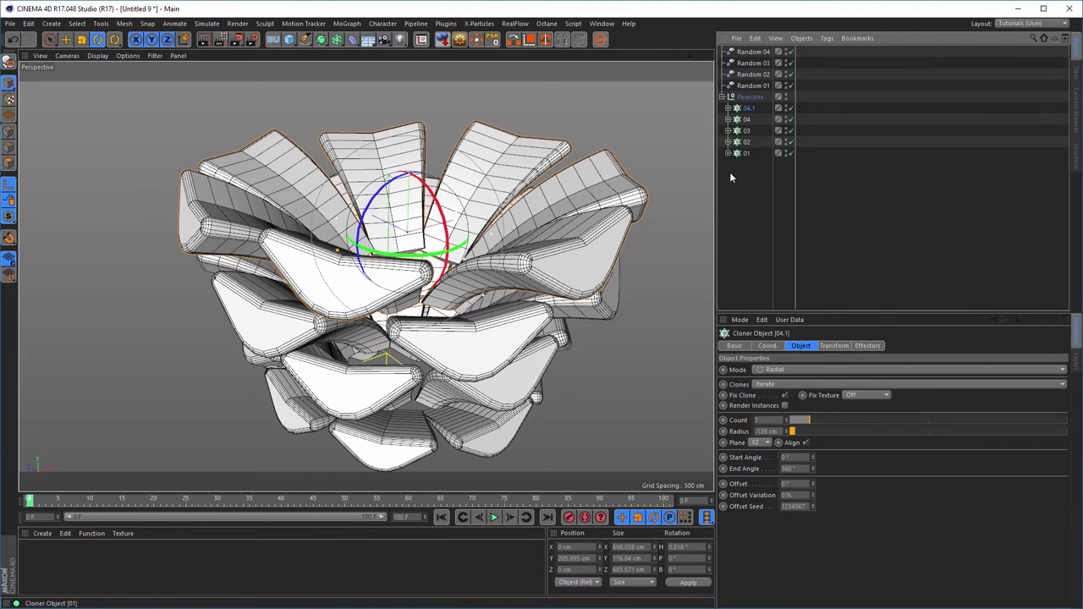
pyautogui.doubleClick(752, 109)
pyautogui.write('05')
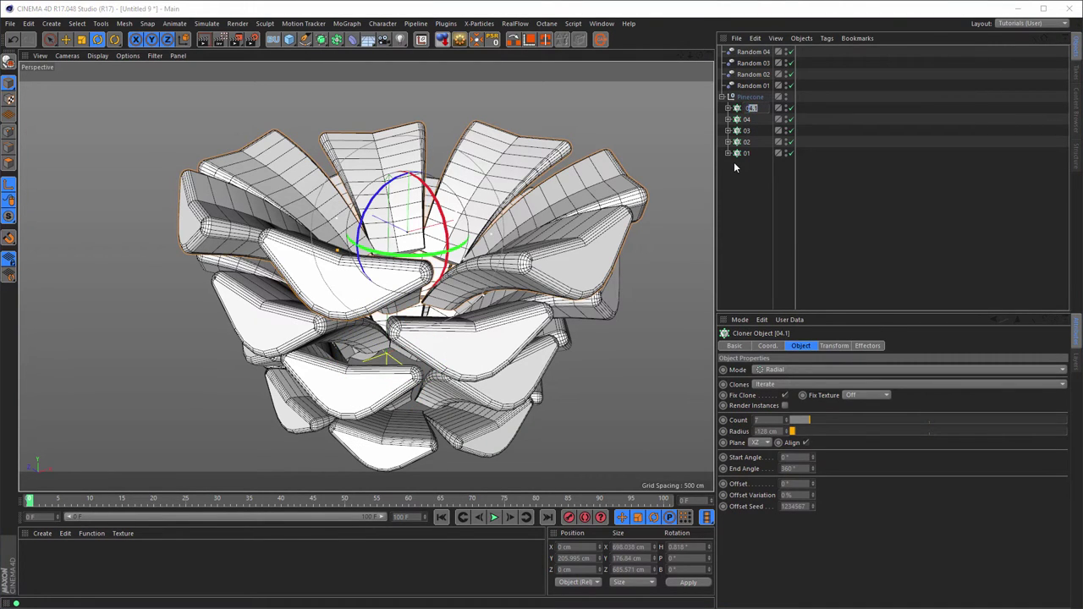
pyautogui.press('Return')
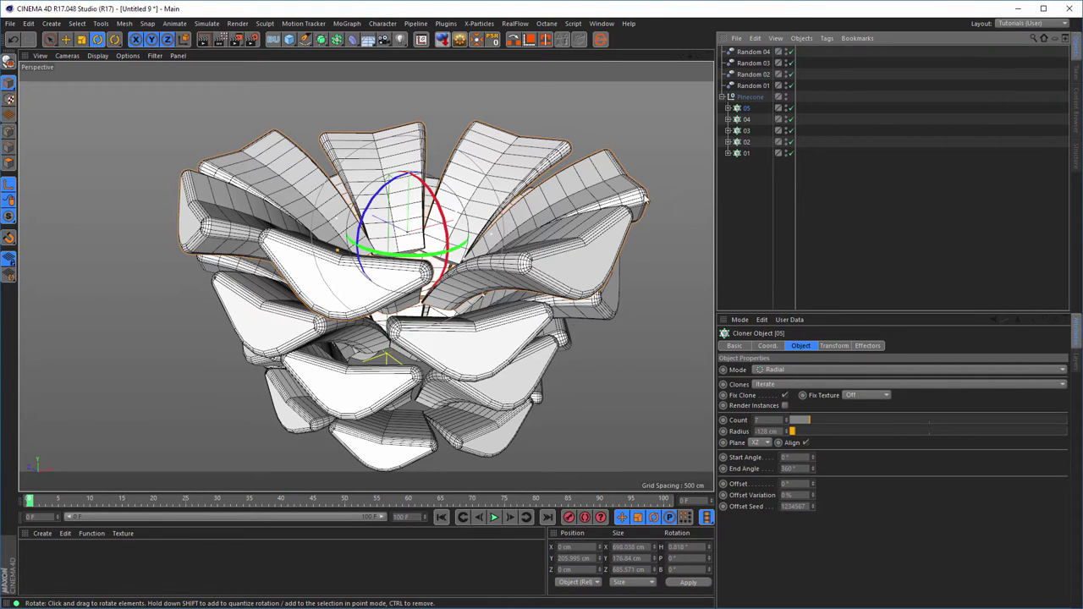
# Raise layer 05 to Y 292.66 cm and turn it to H 26.194°.
pyautogui.press('e')
pyautogui.moveTo(416, 137); pyautogui.dragTo(457, 265)
pyautogui.press('r')
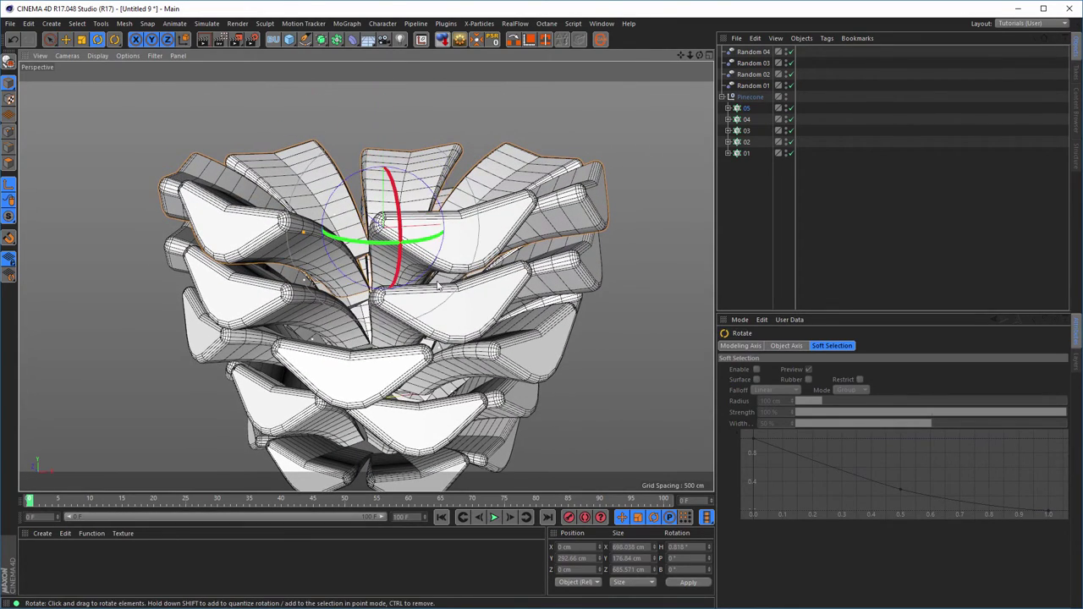
pyautogui.moveTo(359, 243); pyautogui.dragTo(466, 230)
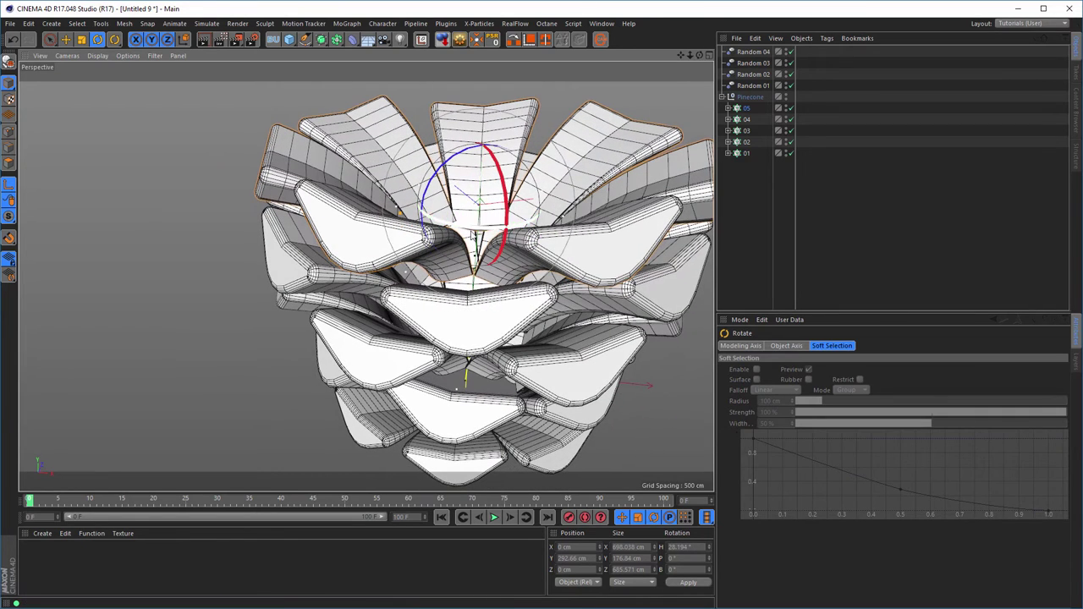
# Raise layer 05's helix height to 270 cm.
pyautogui.click(728, 108)
pyautogui.click(769, 154)
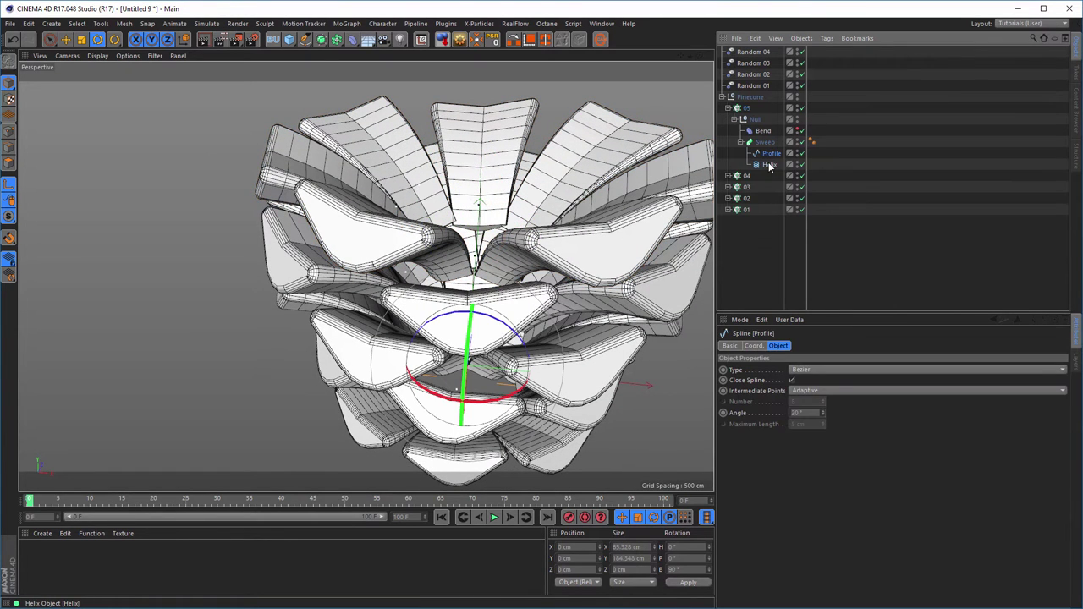
pyautogui.click(769, 165)
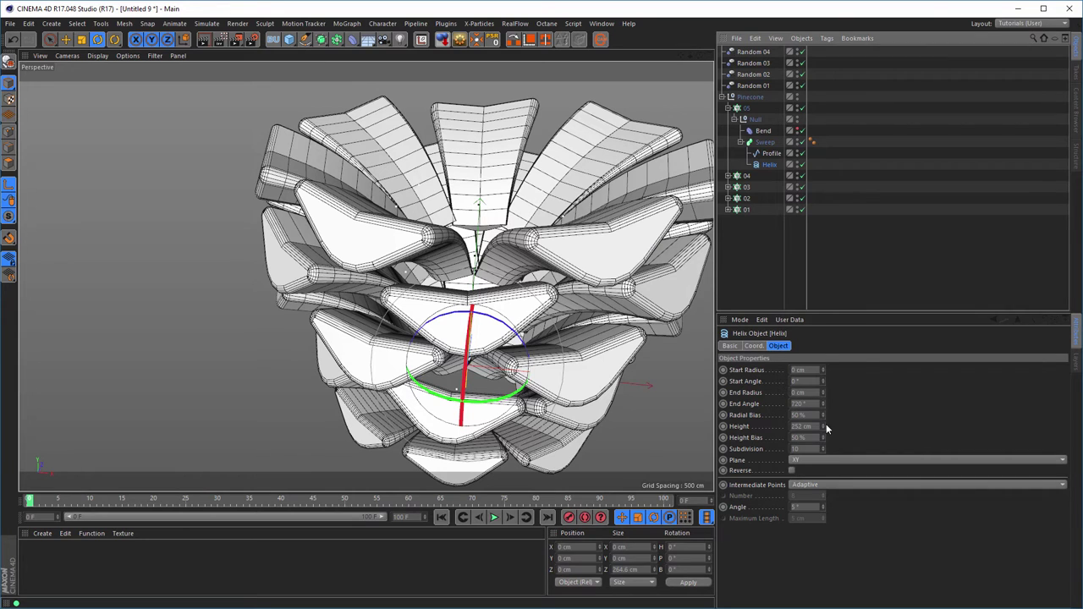
pyautogui.moveTo(823, 426); pyautogui.dragTo(884, 425)
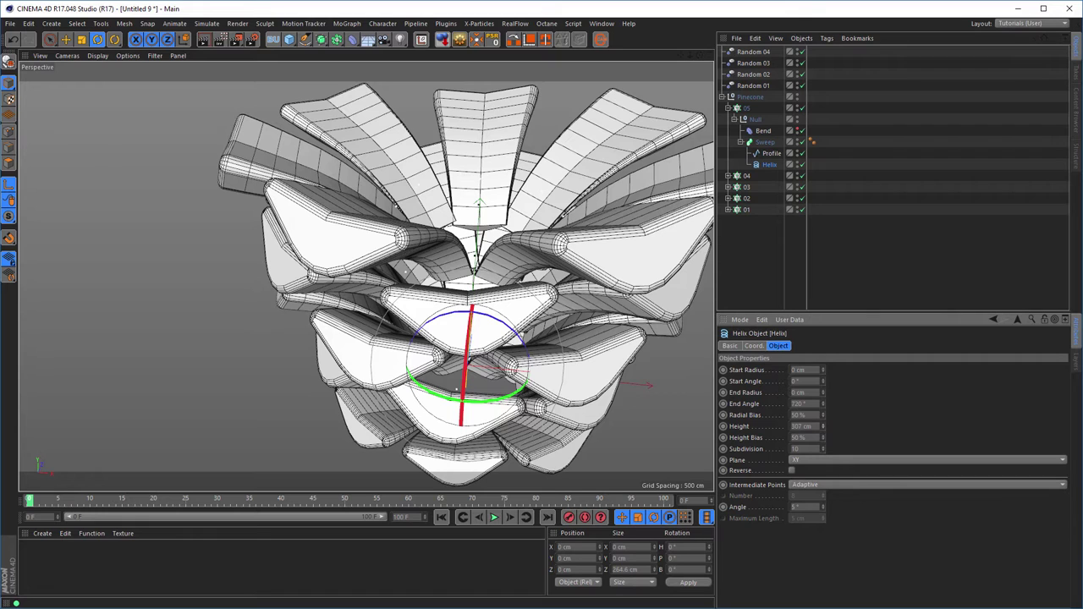
# Tilt cloner 05's petals to -34° pitch and shrink its radius to 112 cm.
pyautogui.click(746, 108)
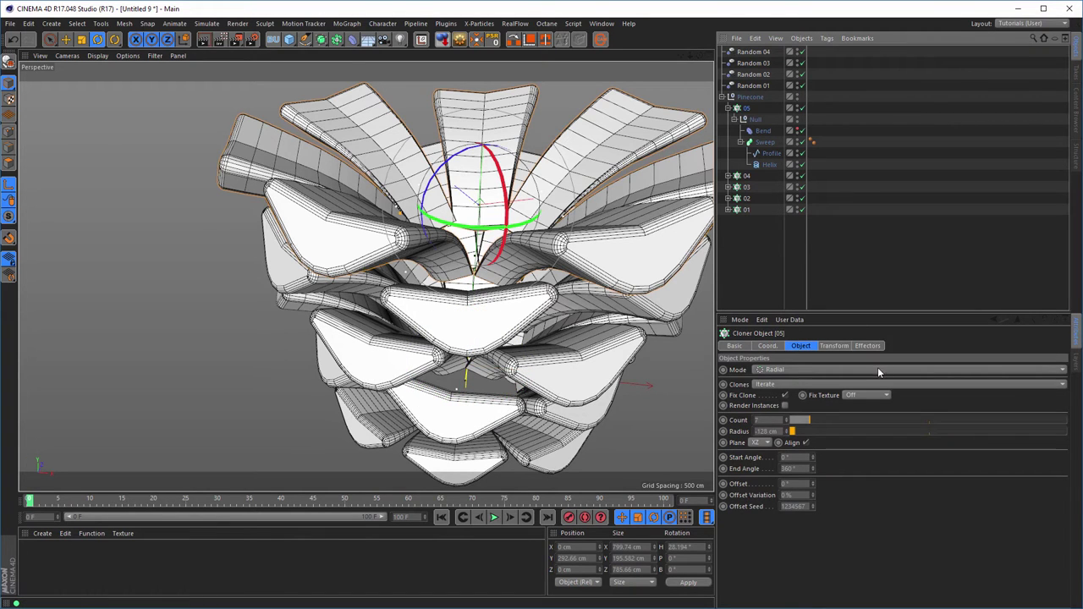
pyautogui.click(833, 345)
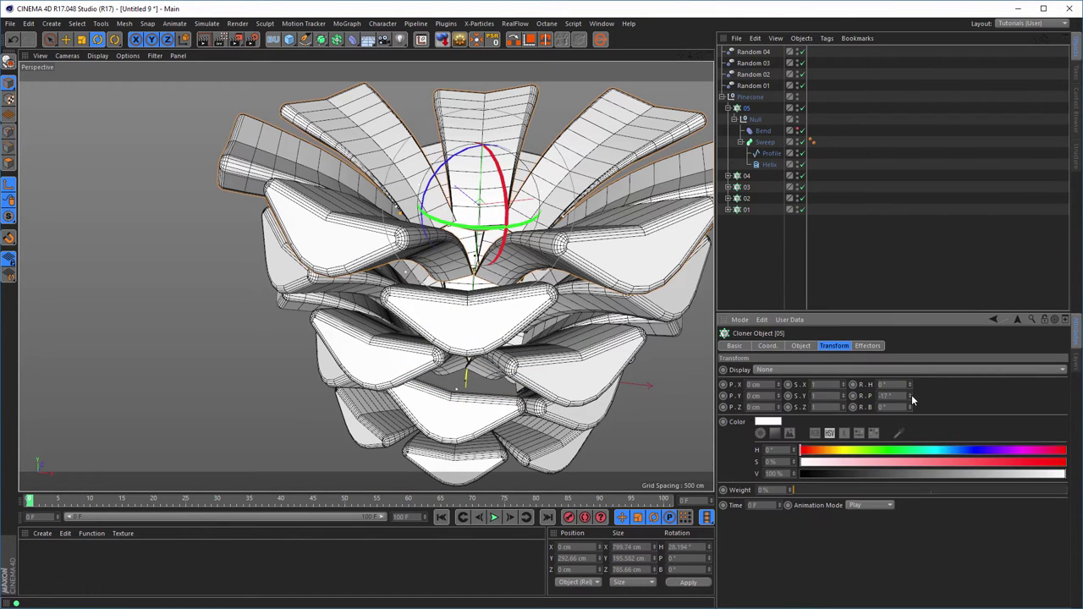
pyautogui.moveTo(912, 400); pyautogui.dragTo(883, 400)
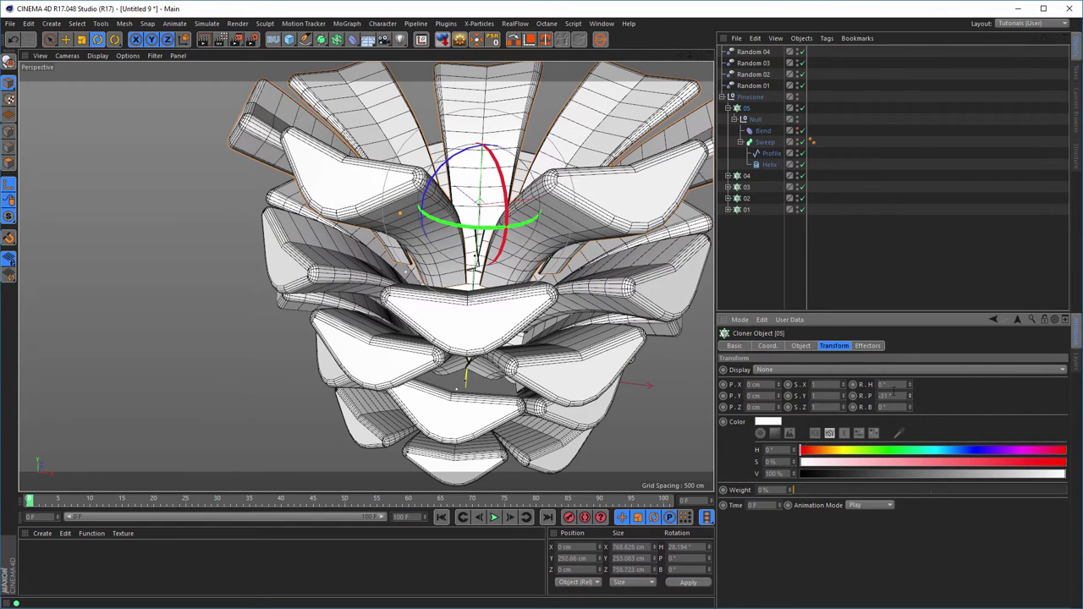
pyautogui.click(800, 345)
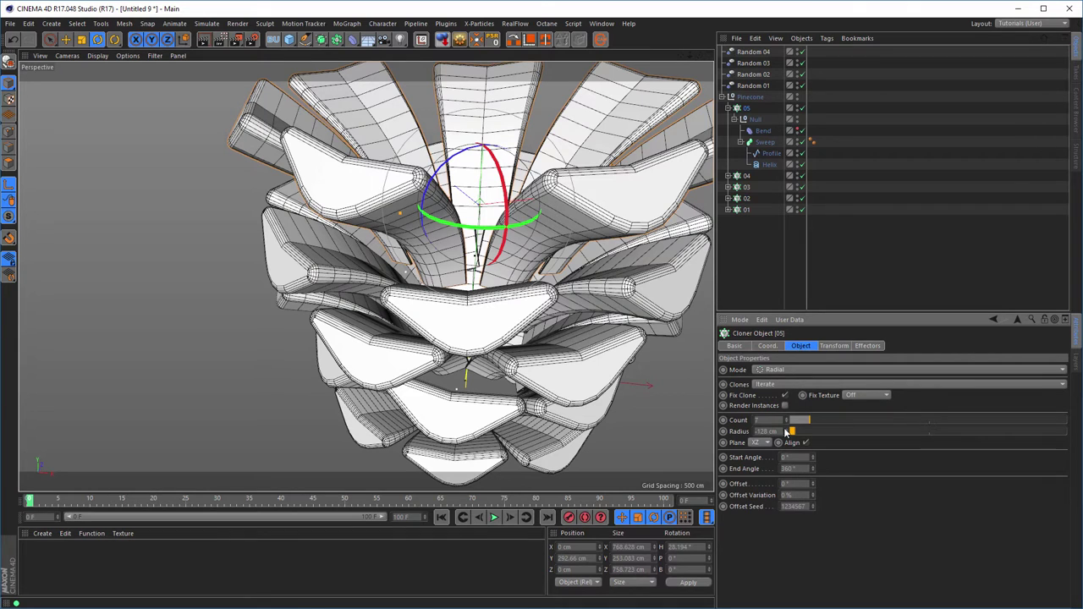
pyautogui.moveTo(788, 432); pyautogui.dragTo(773, 432)
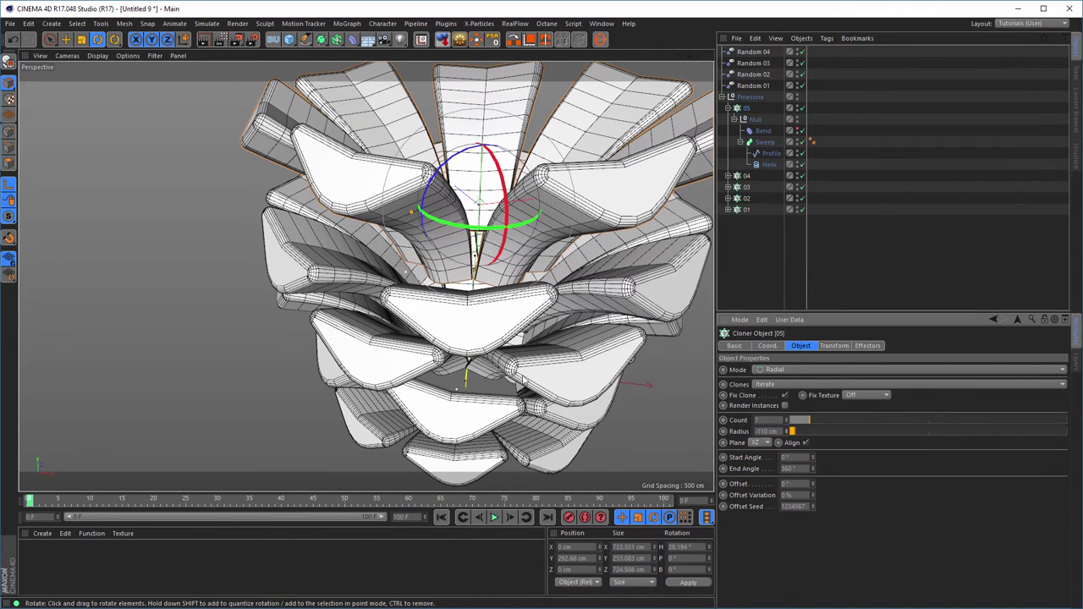
# Lower layer 05 to Y 243.421 cm so it sits in the pinecone's crown.
pyautogui.press('e')
pyautogui.moveTo(486, 115); pyautogui.dragTo(474, 212)
pyautogui.keyDown('alt'); pyautogui.moveTo(466, 253); pyautogui.dragTo(499, 330, button='middle'); pyautogui.keyUp('alt')
pyautogui.keyDown('alt'); pyautogui.moveTo(499, 330); pyautogui.dragTo(449, 335, button='right'); pyautogui.keyUp('alt')
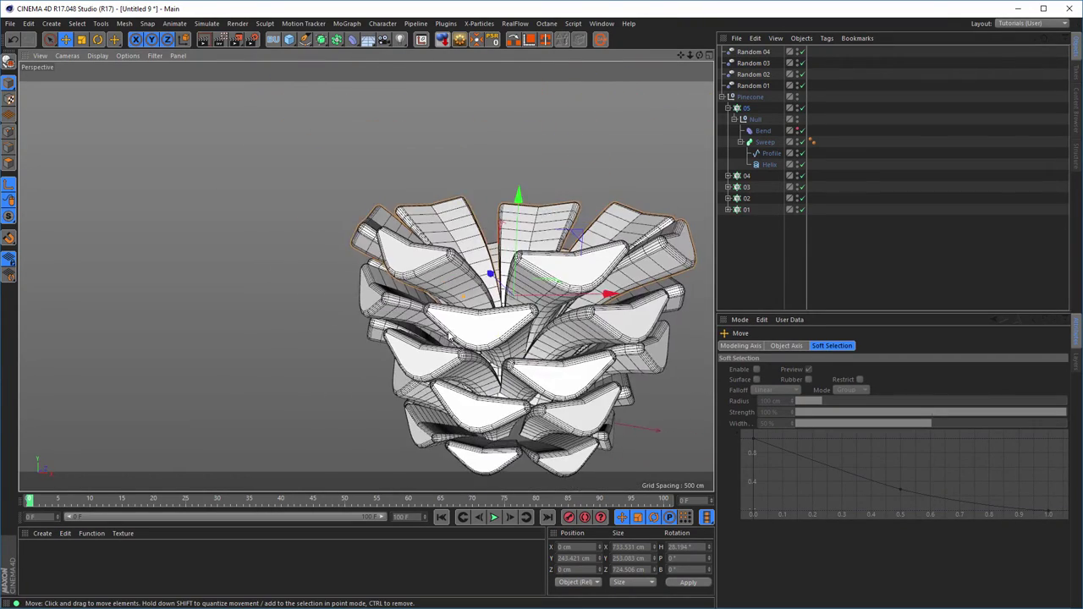
pyautogui.keyDown('alt'); pyautogui.moveTo(449, 336); pyautogui.dragTo(429, 365); pyautogui.keyUp('alt')
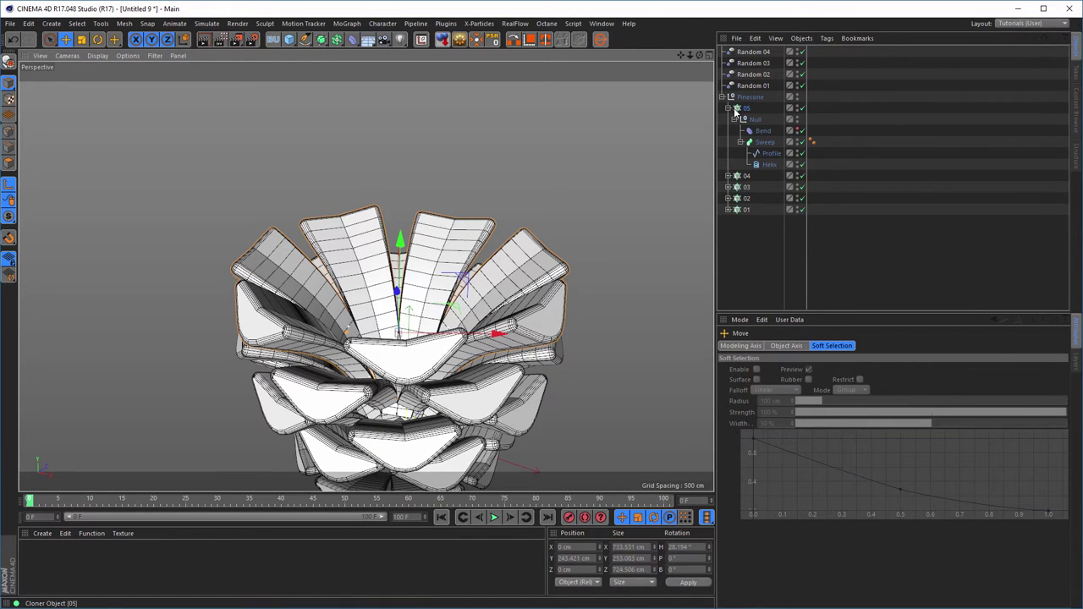
# Duplicate the Random 04 effector and name the copy Random 05.
pyautogui.click(756, 53)
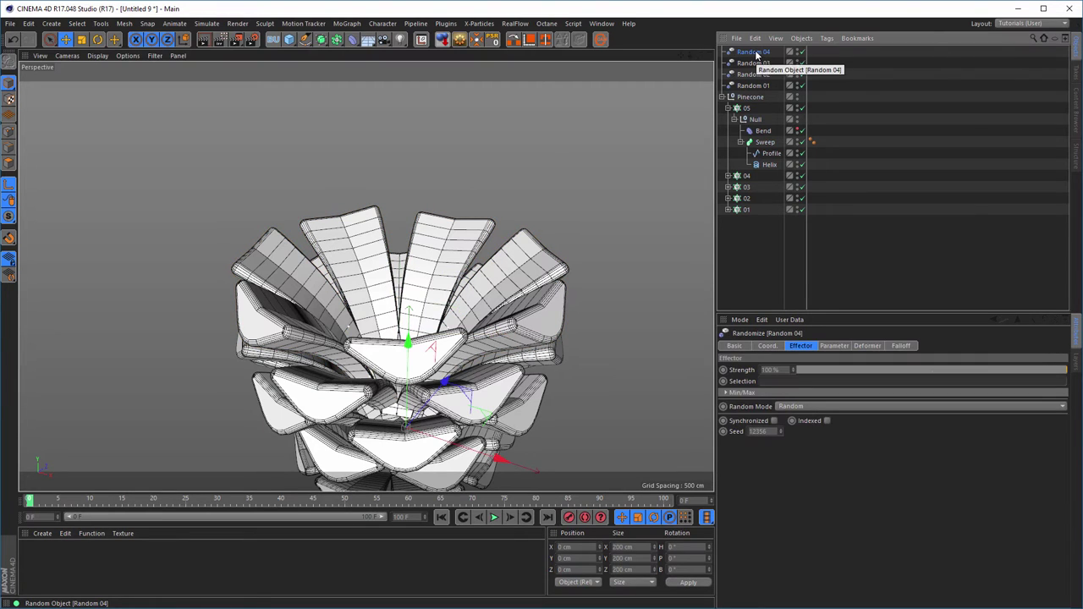
pyautogui.keyDown('ctrl'); pyautogui.moveTo(756, 53); pyautogui.dragTo(758, 47); pyautogui.keyUp('ctrl')
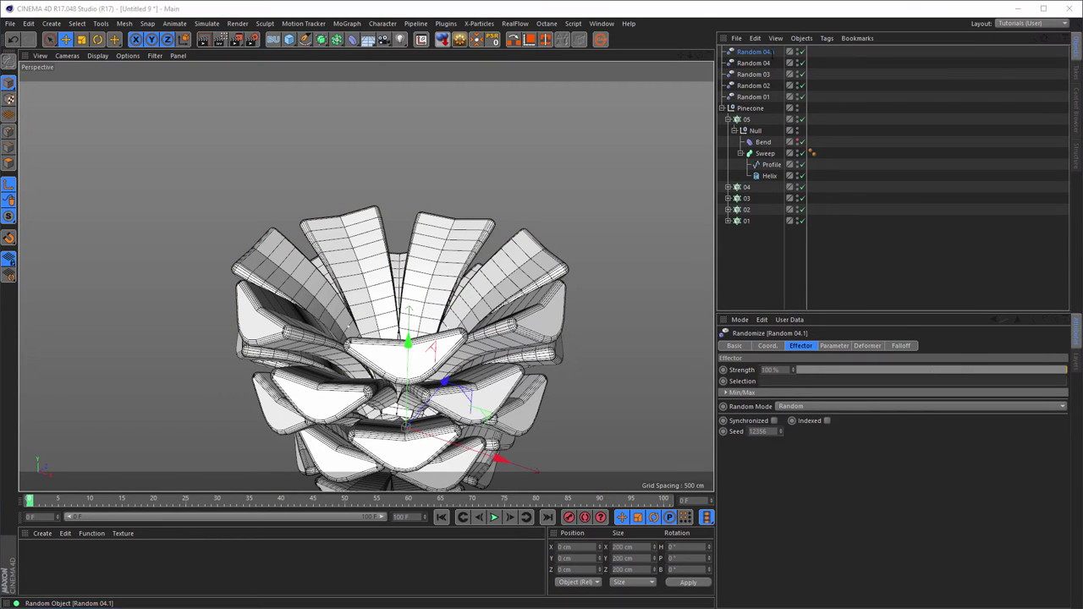
pyautogui.doubleClick(756, 52)
pyautogui.write('Random 05')
pyautogui.press('Return')
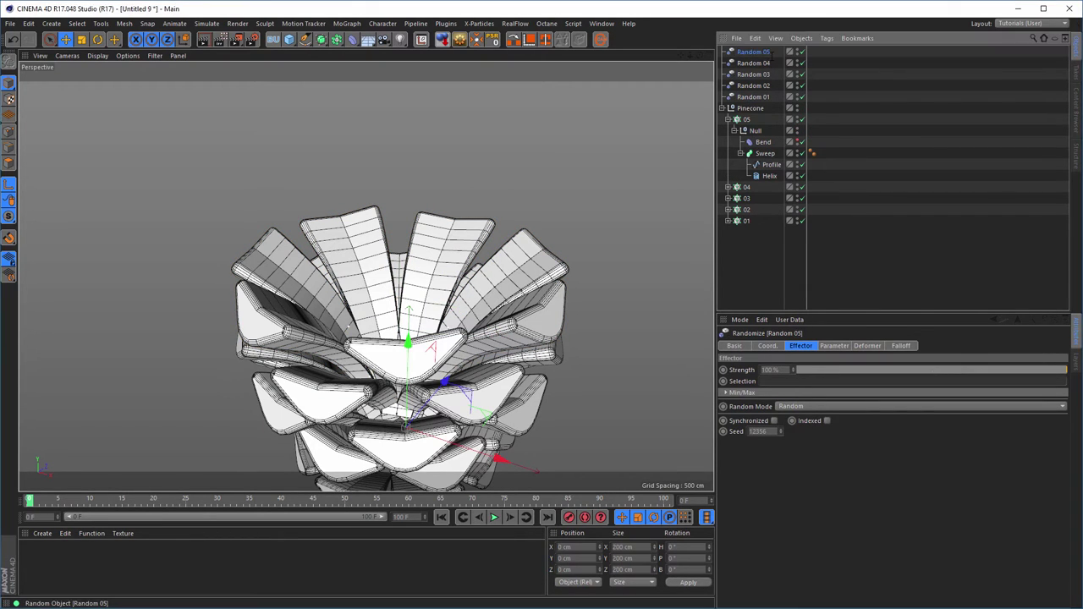
# Replace Random 04 with Random 05 in cloner 05's effectors list.
pyautogui.click(728, 119)
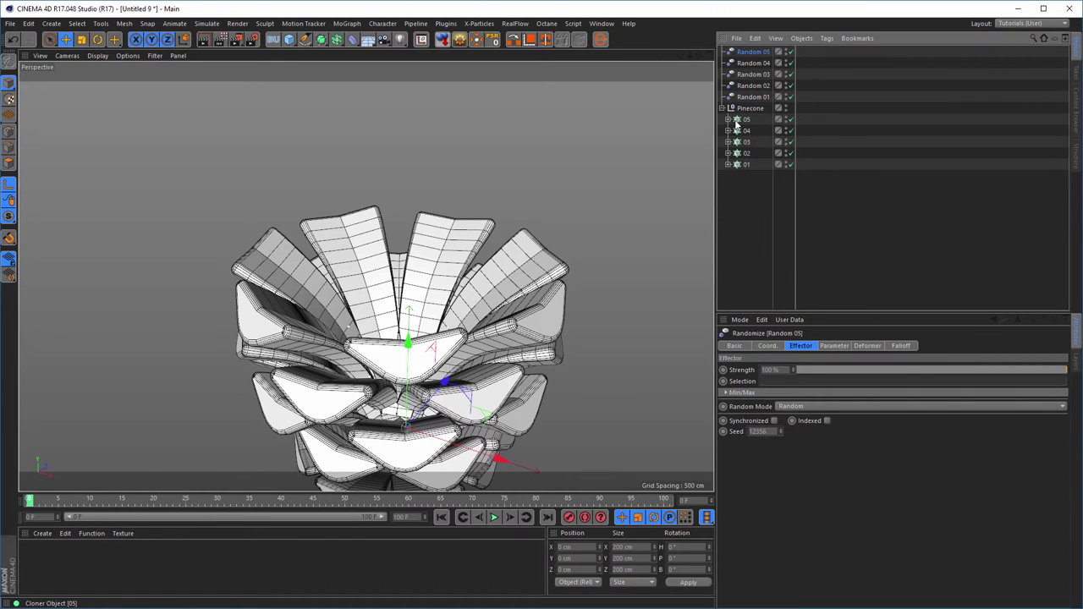
pyautogui.click(746, 119)
pyautogui.click(864, 345)
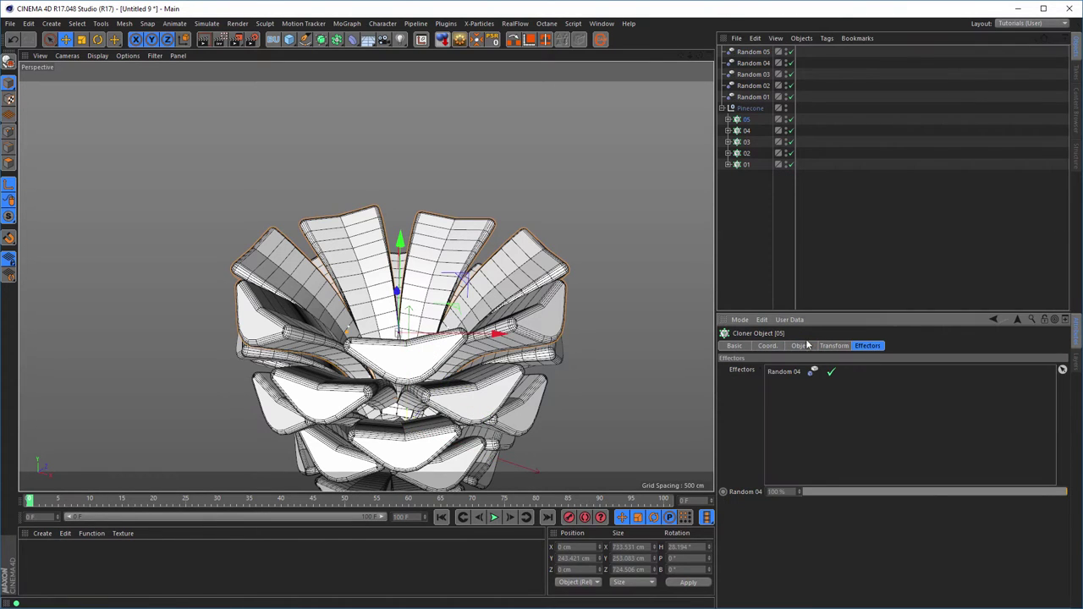
pyautogui.moveTo(753, 53)
pyautogui.mouseDown()
pyautogui.moveTo(840, 425)
pyautogui.moveTo(792, 373)
pyautogui.mouseUp()
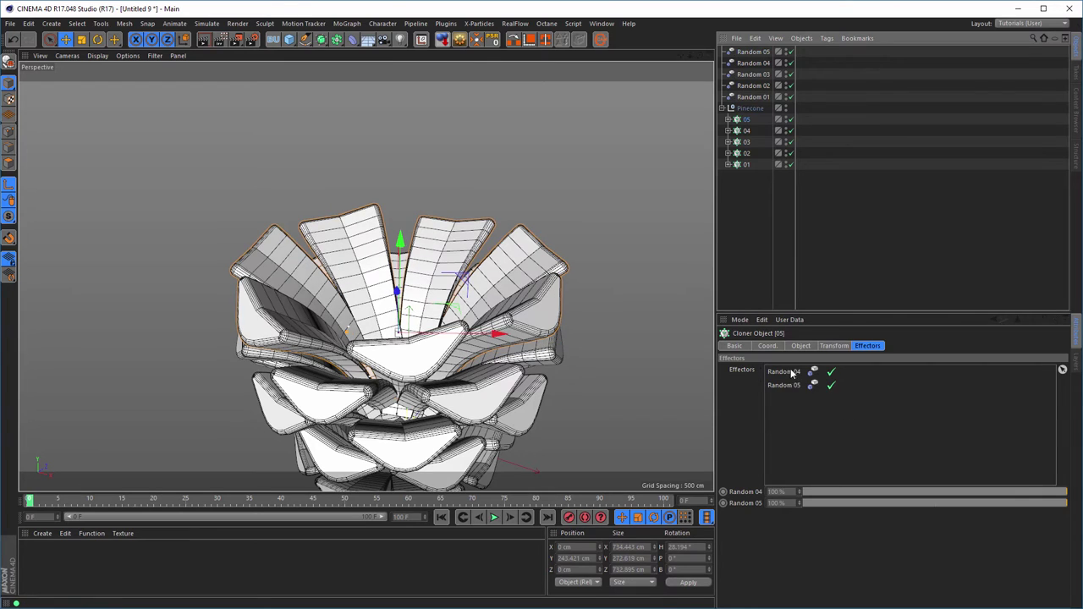
pyautogui.click(792, 373)
pyautogui.press('Delete')
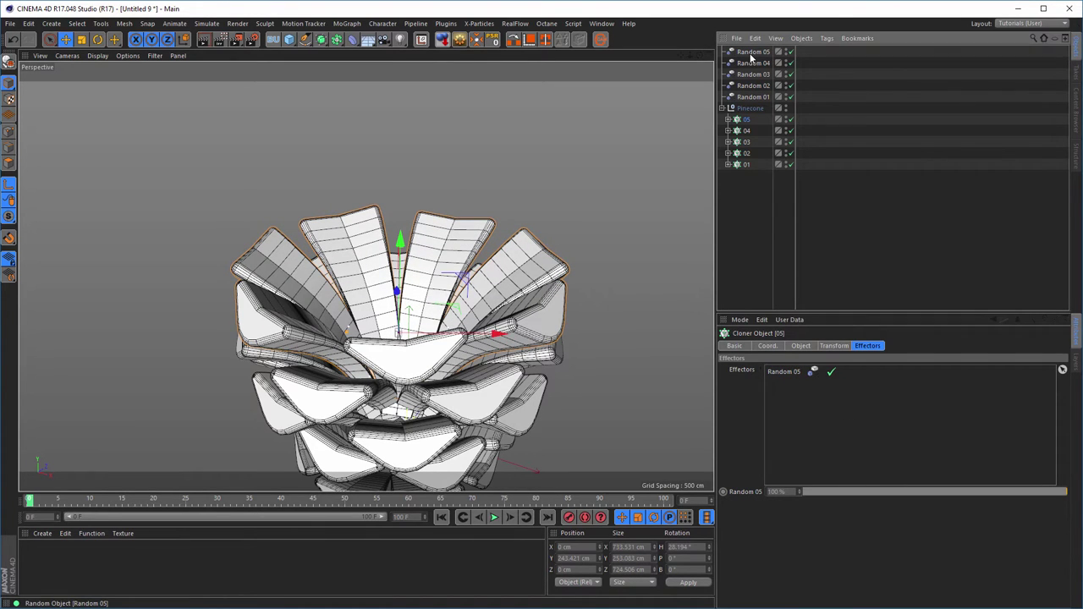
# Duplicate cloner 05 into a new copy, 05.1, inside the Pinecone group.
pyautogui.click(750, 53)
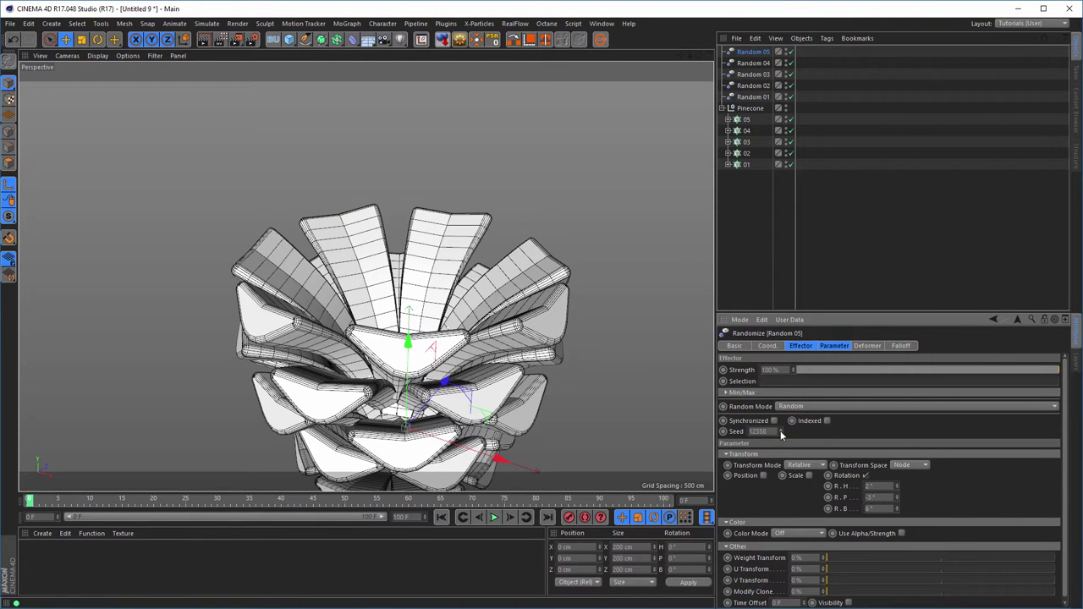
pyautogui.keyDown('alt'); pyautogui.moveTo(394, 312); pyautogui.dragTo(301, 309); pyautogui.keyUp('alt')
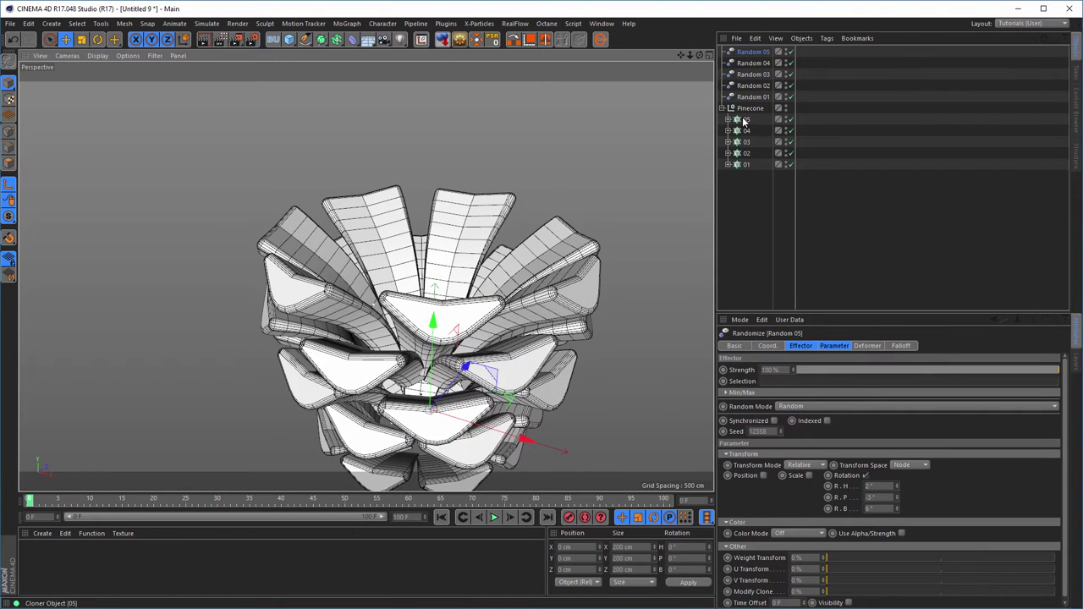
pyautogui.keyDown('ctrl'); pyautogui.moveTo(738, 124); pyautogui.dragTo(740, 133); pyautogui.keyUp('ctrl')
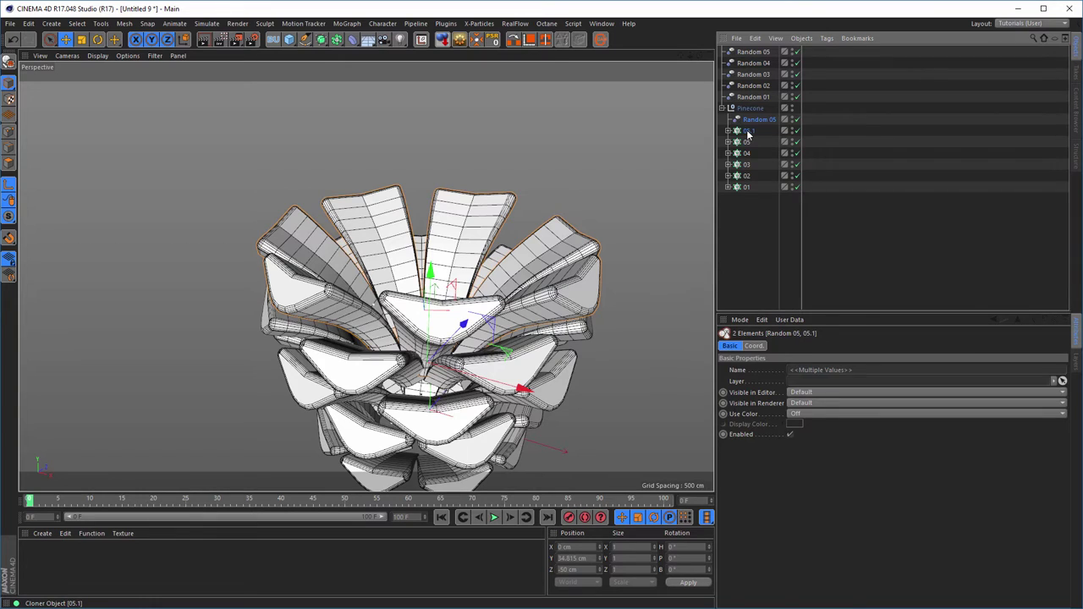
# Delete the stray Random 05 copy and rename layer 05.1 to 06.
pyautogui.keyDown('ctrl'); pyautogui.click(748, 133); pyautogui.keyUp('ctrl')
pyautogui.press('Delete')
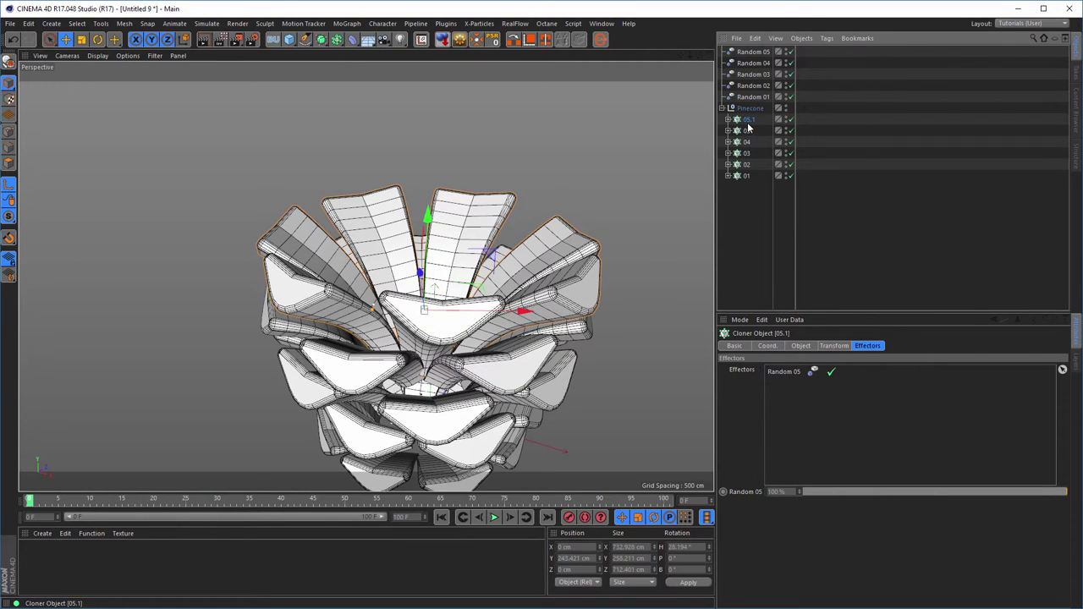
pyautogui.doubleClick(747, 120)
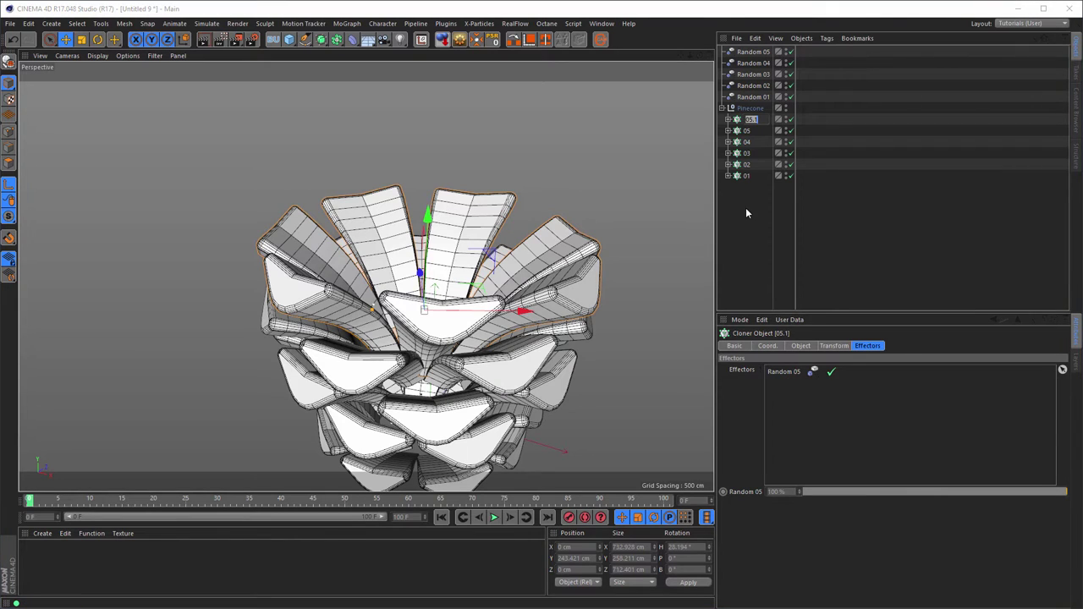
pyautogui.write('06')
pyautogui.press('Return')
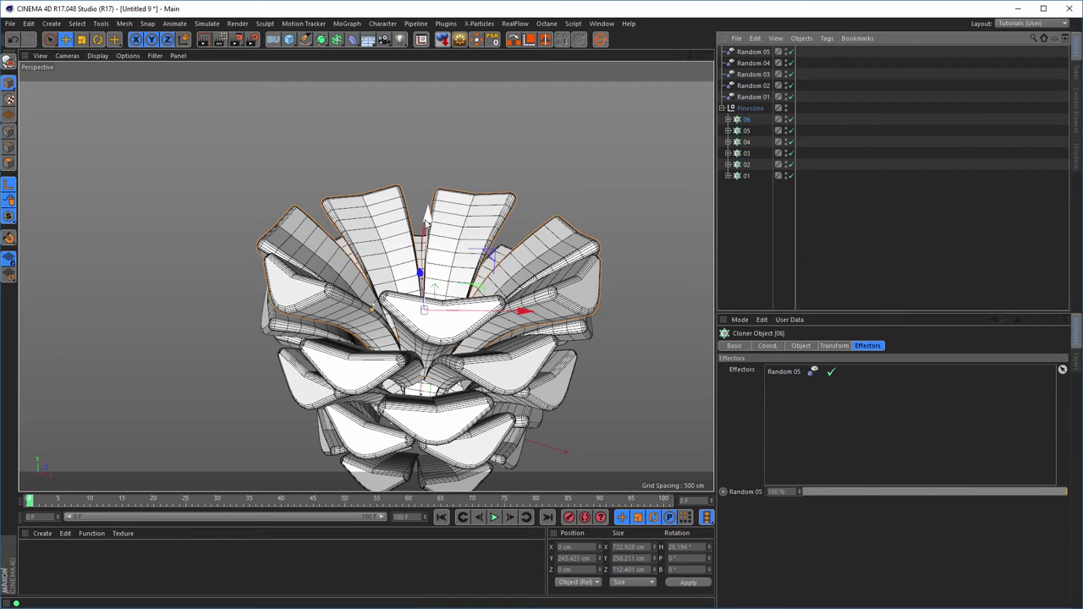
# Raise layer 06 and give its cloner 5 petals on a 75 cm radius.
pyautogui.moveTo(427, 216); pyautogui.dragTo(391, 283)
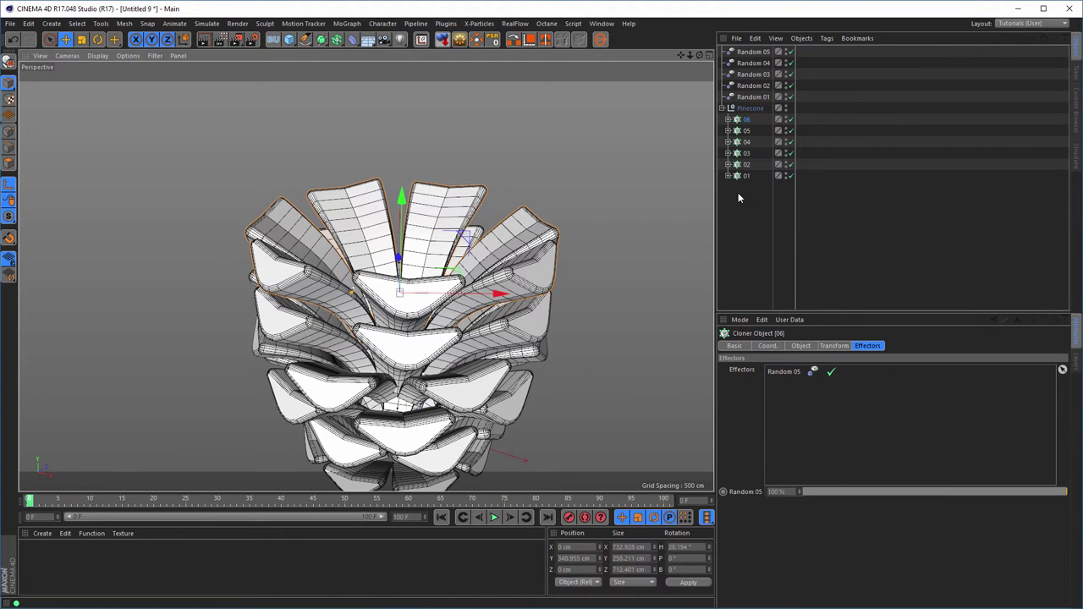
pyautogui.click(745, 121)
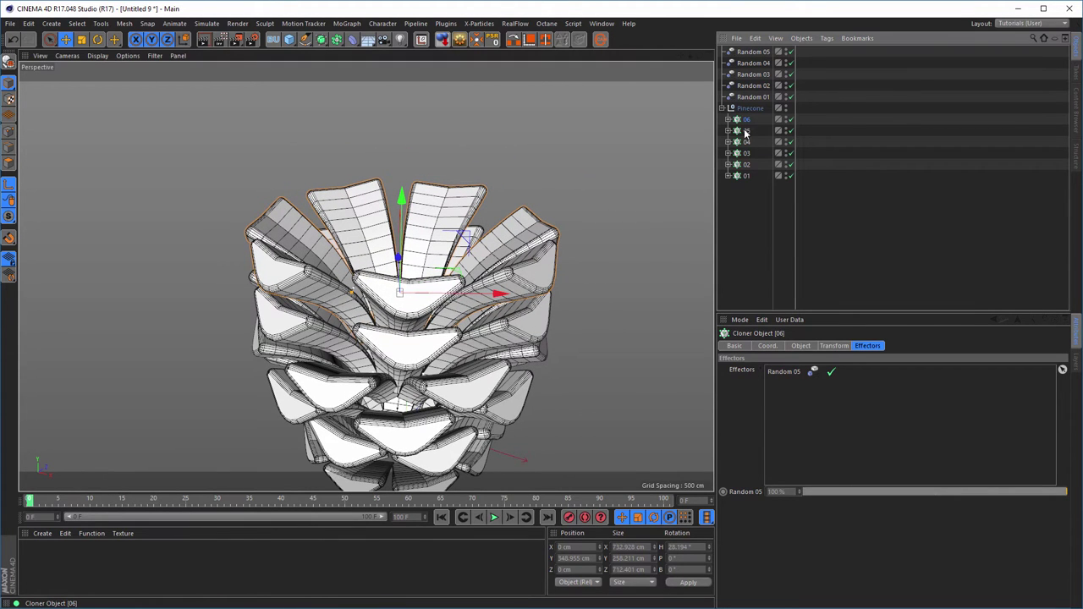
pyautogui.click(803, 347)
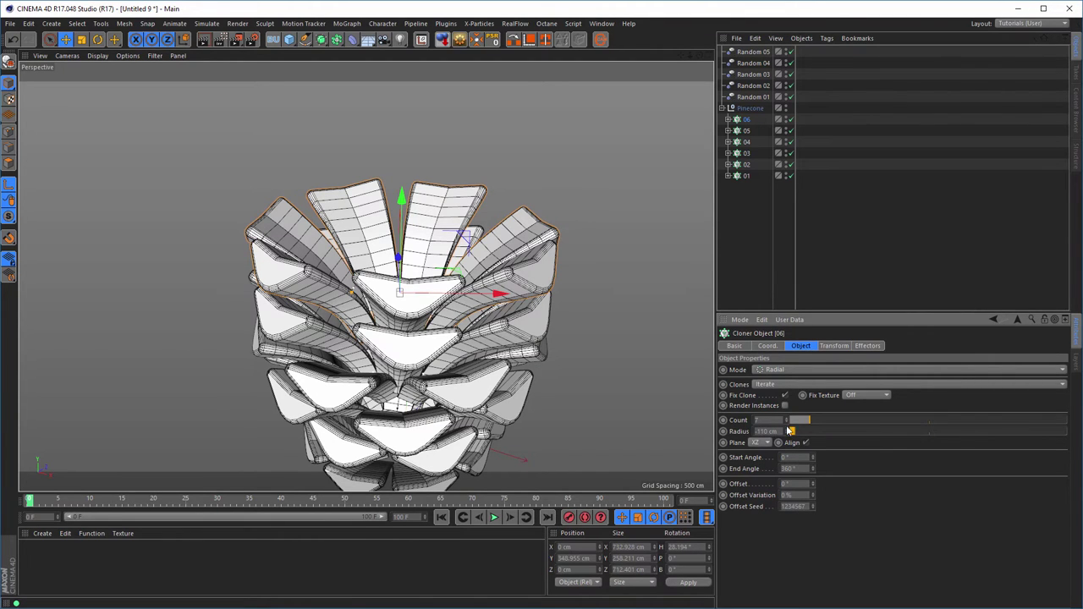
pyautogui.moveTo(786, 420); pyautogui.dragTo(780, 420)
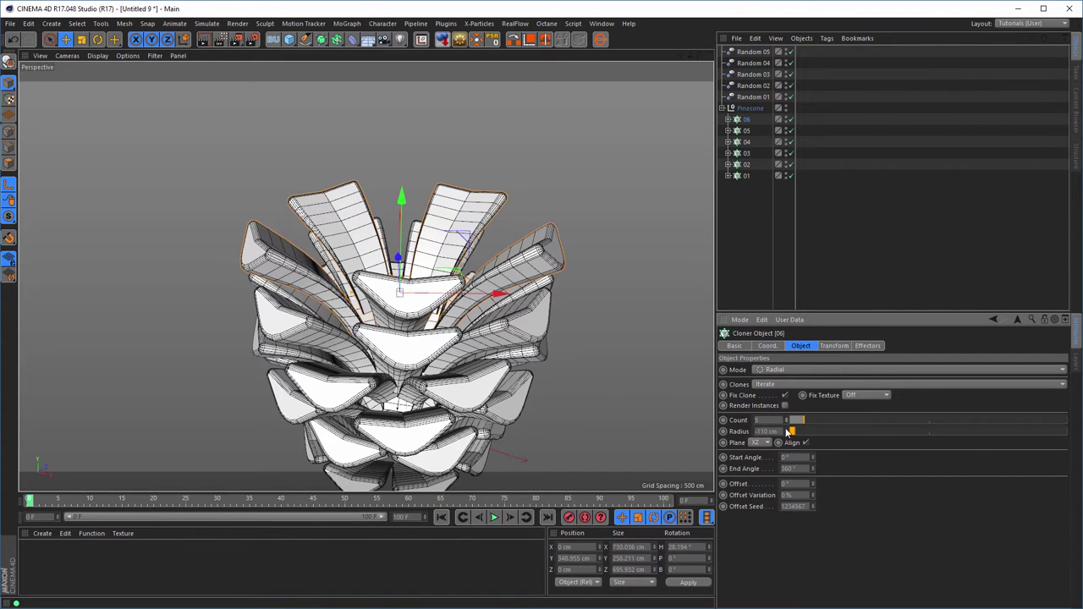
pyautogui.moveTo(790, 433); pyautogui.dragTo(776, 433)
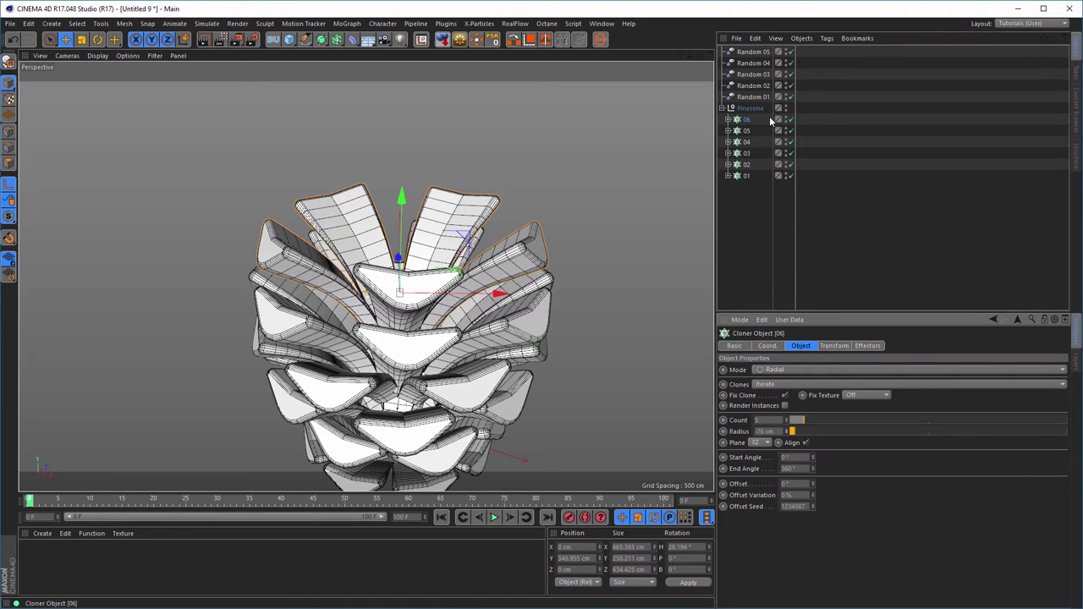
# Tilt layer 06's petals to about -50° pitch and lower it to Y 278.051 cm.
pyautogui.click(834, 346)
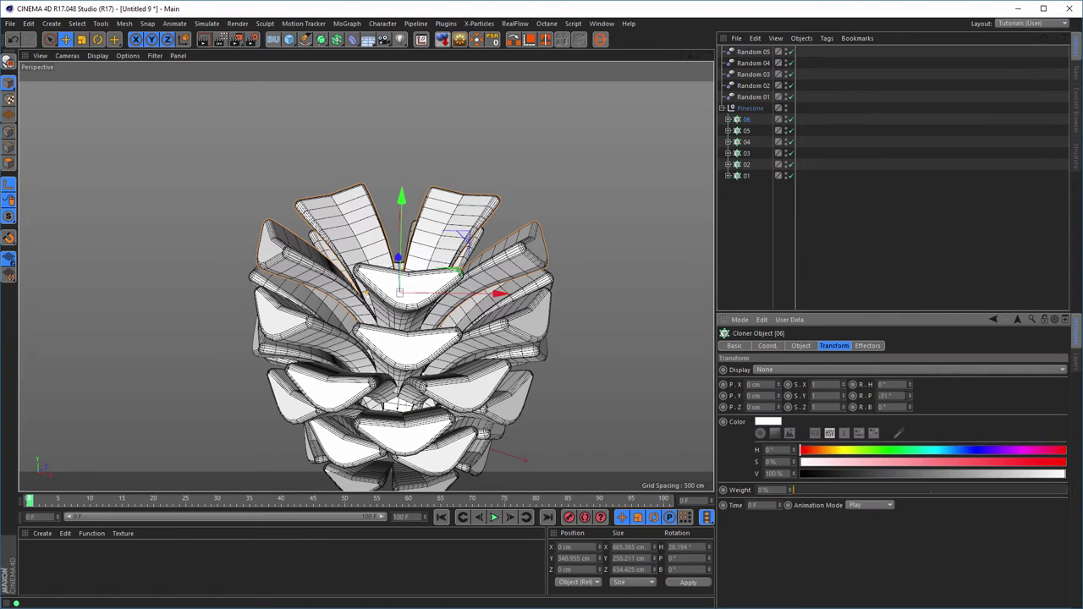
pyautogui.moveTo(910, 396); pyautogui.dragTo(891, 396)
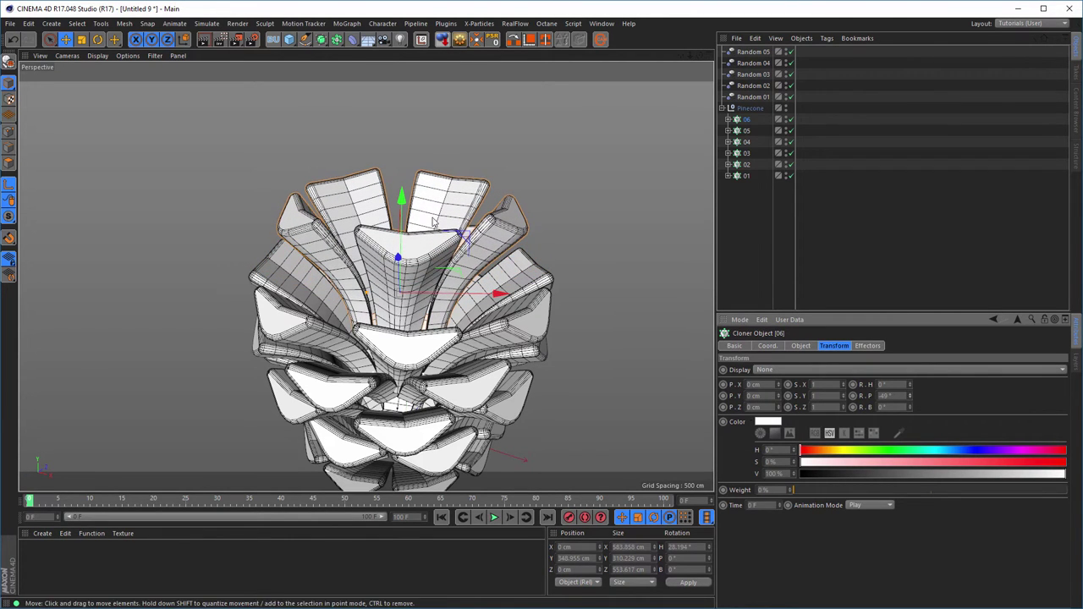
pyautogui.moveTo(407, 199); pyautogui.dragTo(461, 242)
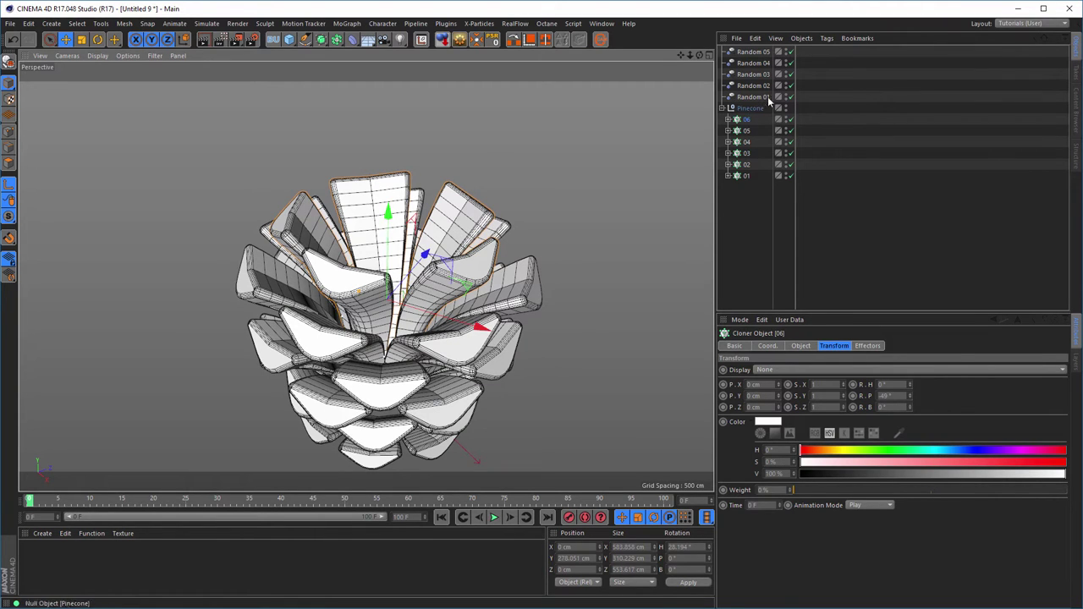
# Duplicate the Random 05 effector and name the copy Random 06.
pyautogui.click(753, 52)
pyautogui.keyDown('ctrl'); pyautogui.moveTo(757, 45); pyautogui.dragTo(756, 51); pyautogui.keyUp('ctrl')
pyautogui.doubleClick(761, 52)
pyautogui.press('End')
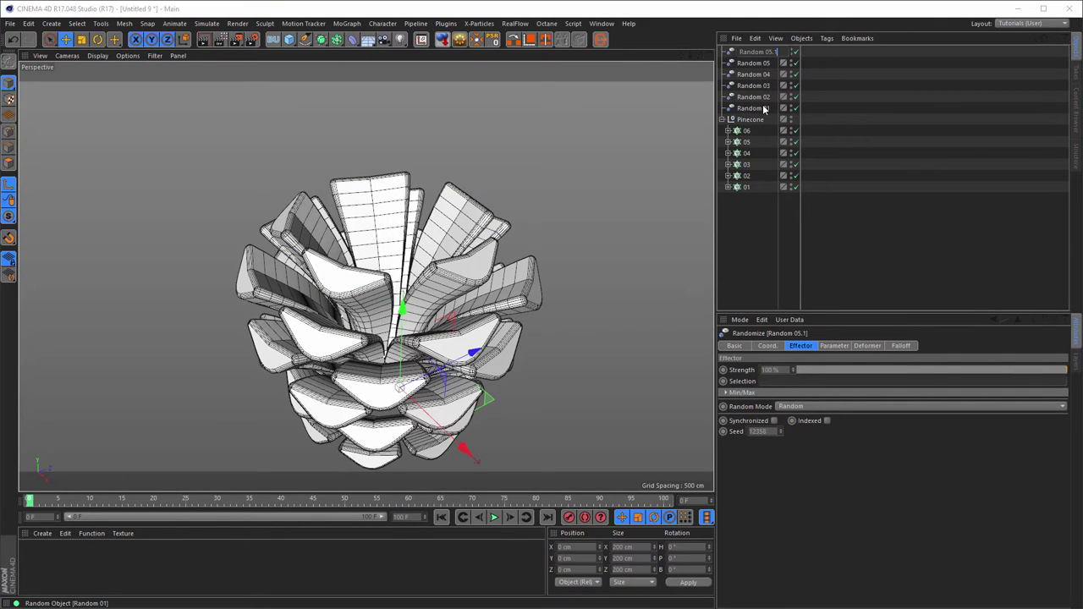
pyautogui.write('6')
pyautogui.press('Return')
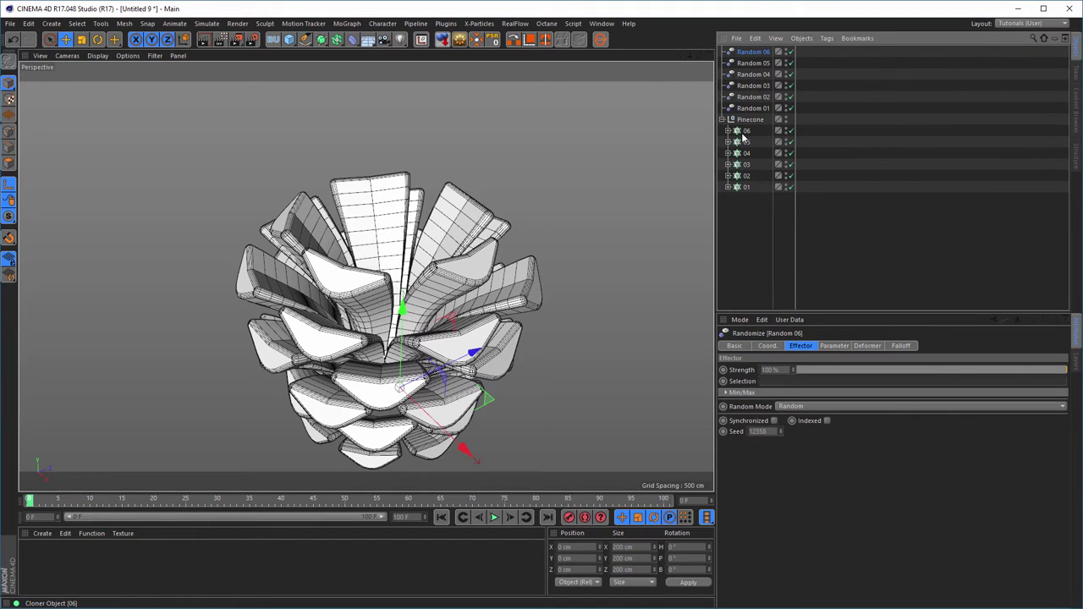
# Swap Random 06 in for Random 05 on cloner 06 and set its seed to 12360.
pyautogui.click(743, 132)
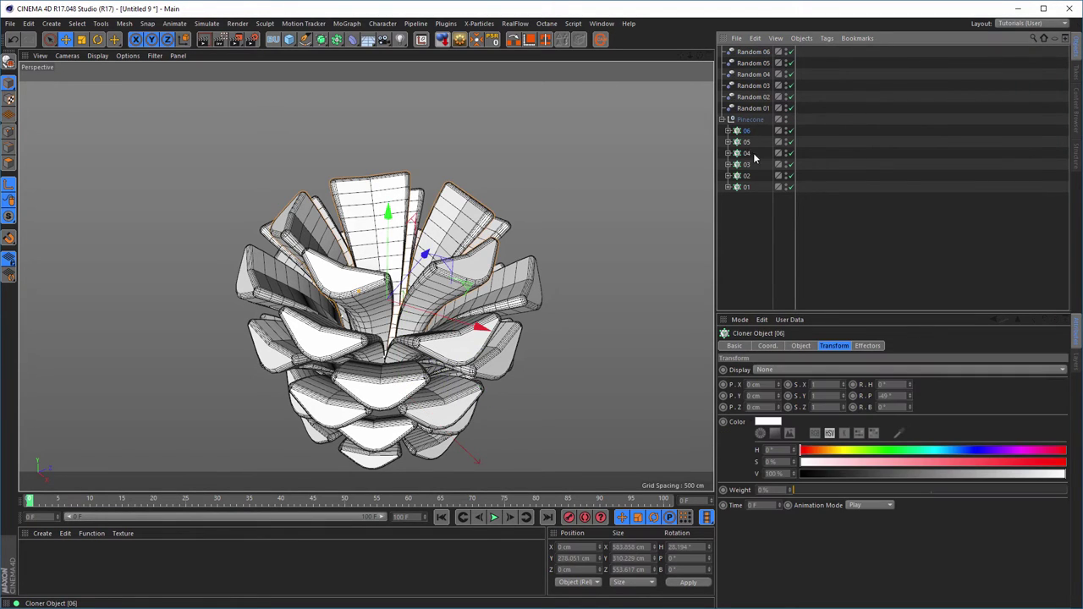
pyautogui.click(877, 347)
pyautogui.moveTo(759, 53); pyautogui.dragTo(798, 381)
pyautogui.press('Delete')
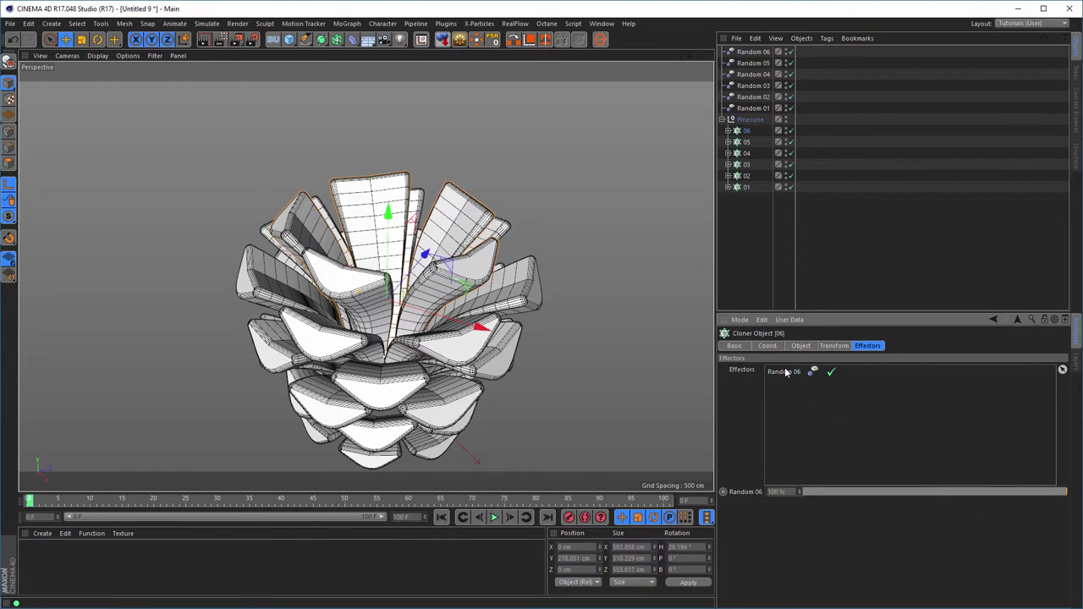
pyautogui.doubleClick(785, 372)
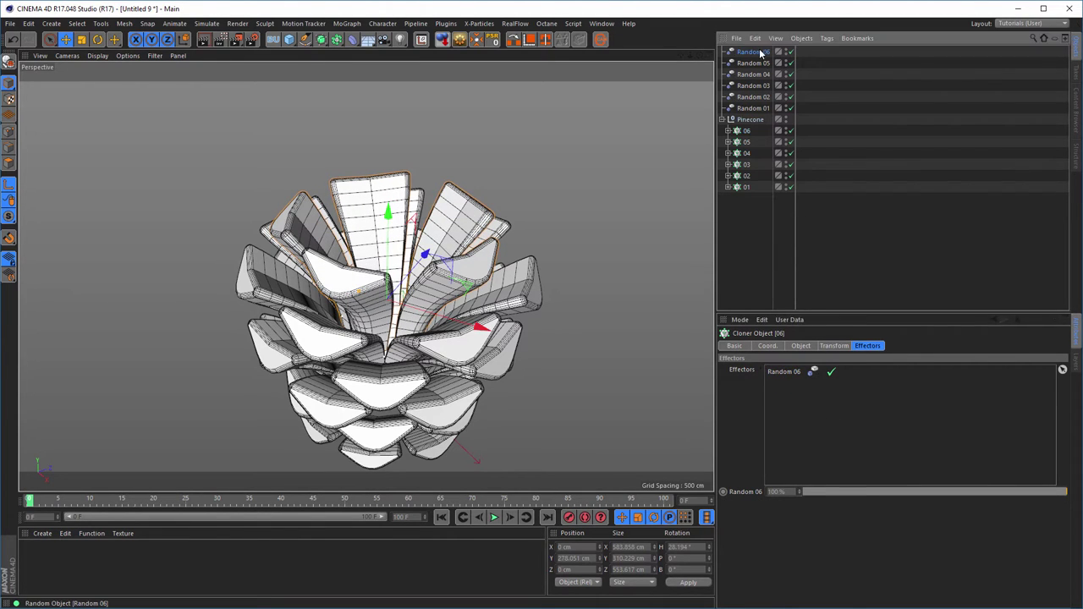
pyautogui.click(779, 430)
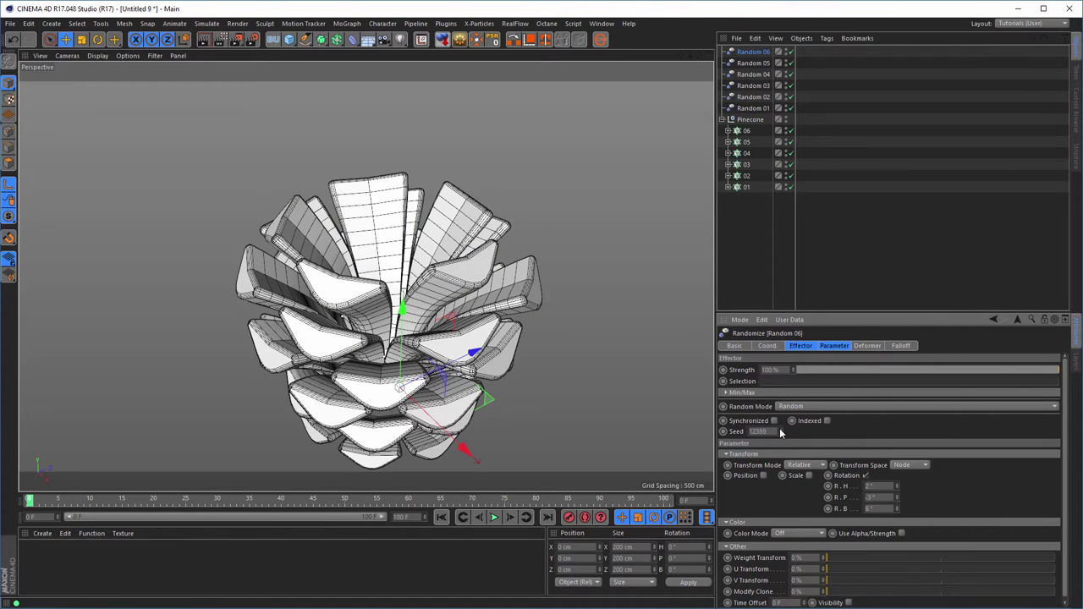
pyautogui.click(780, 430)
# Rotate layer 06 around its vertical axis to a new heading.
pyautogui.keyDown('alt'); pyautogui.moveTo(473, 321); pyautogui.dragTo(376, 317); pyautogui.keyUp('alt')
pyautogui.click(746, 130)
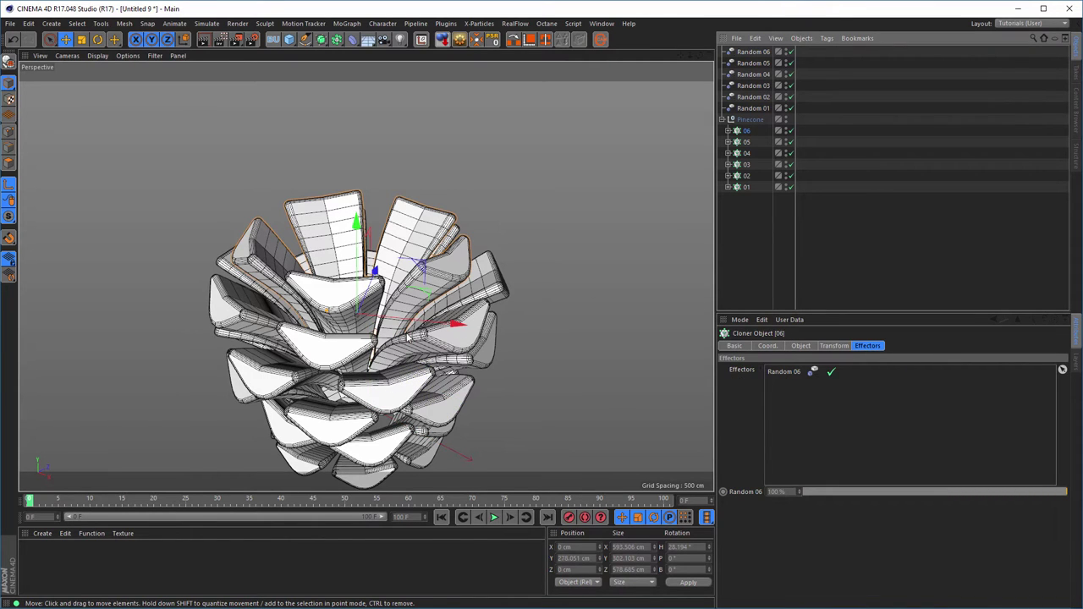
pyautogui.press('r')
pyautogui.moveTo(364, 346); pyautogui.dragTo(413, 345)
# Copy and paste layer 06 and name the duplicate 07.
pyautogui.click(744, 130)
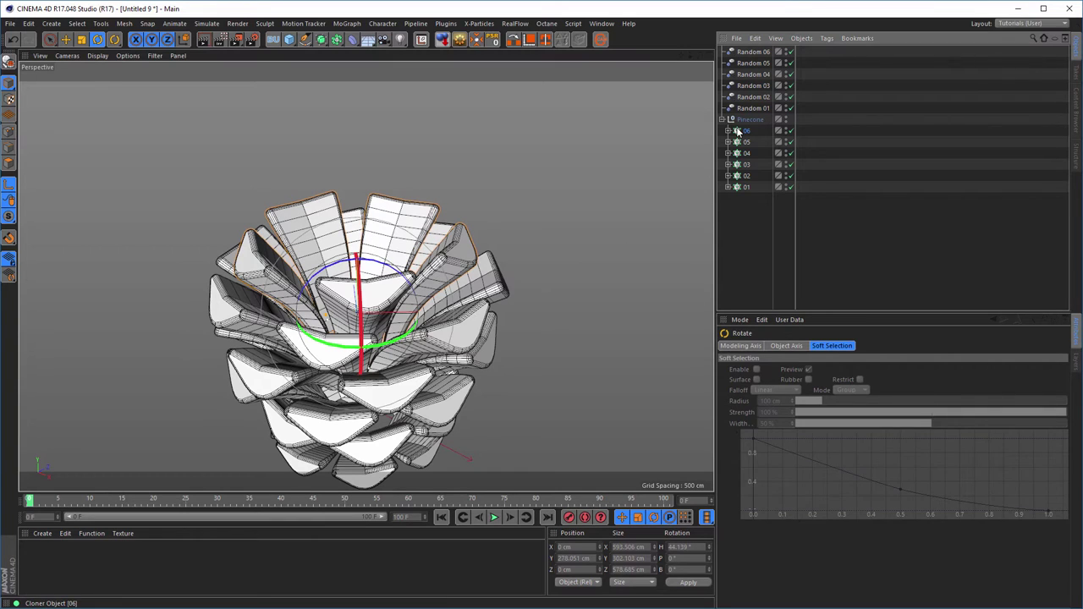
pyautogui.hotkey('ctrl', 'c')
pyautogui.hotkey('ctrl', 'v')
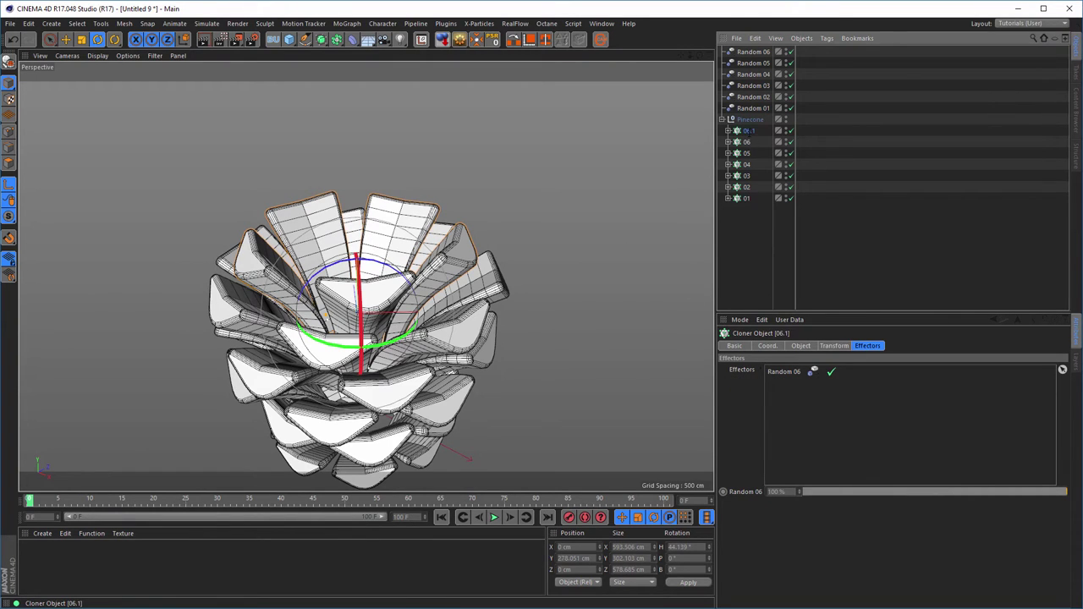
pyautogui.doubleClick(747, 130)
pyautogui.write('07')
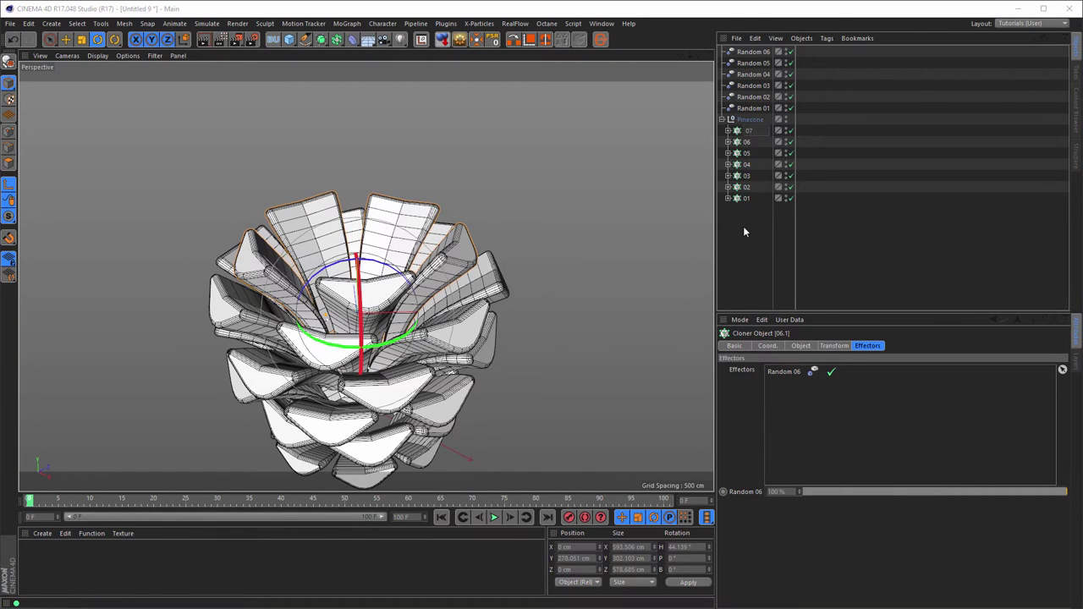
pyautogui.press('Return')
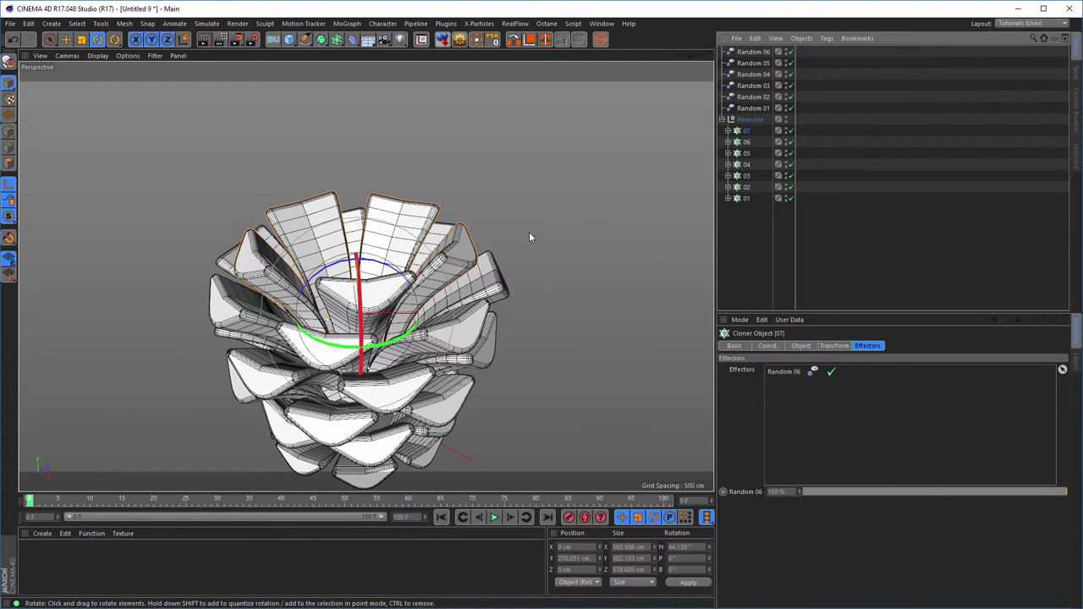
# Raise layer 07 above the pinecone and reduce its petal count.
pyautogui.press('e')
pyautogui.moveTo(367, 222); pyautogui.dragTo(373, 172)
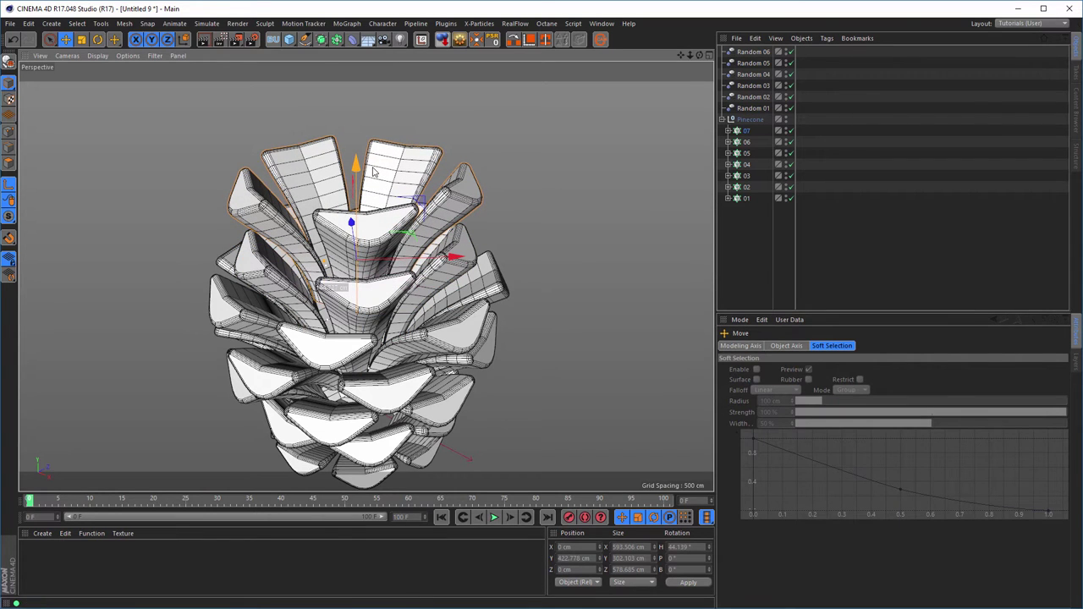
pyautogui.click(728, 131)
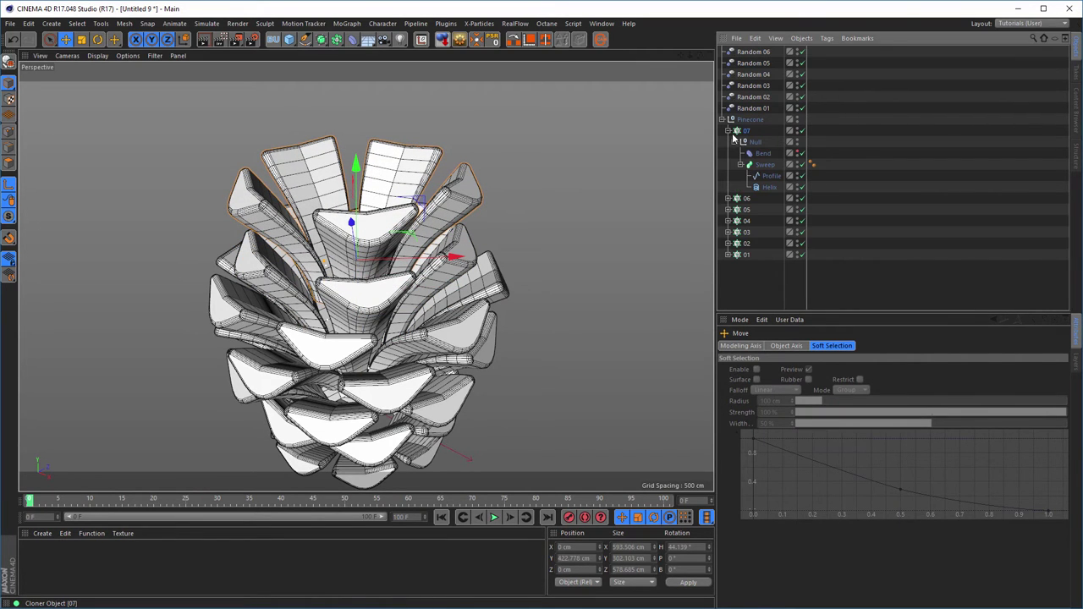
pyautogui.click(744, 131)
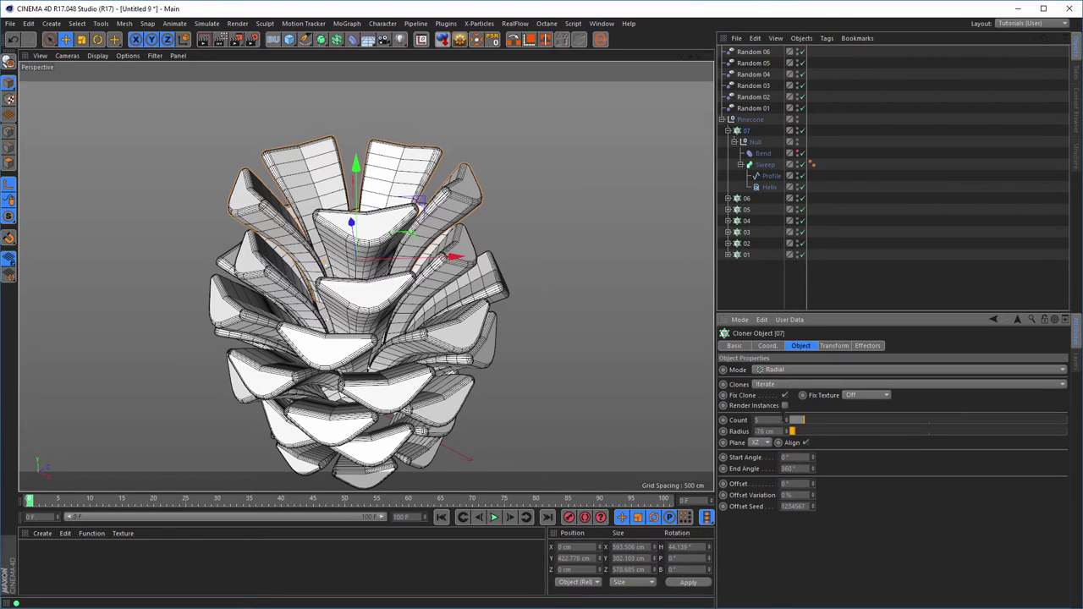
pyautogui.click(787, 423)
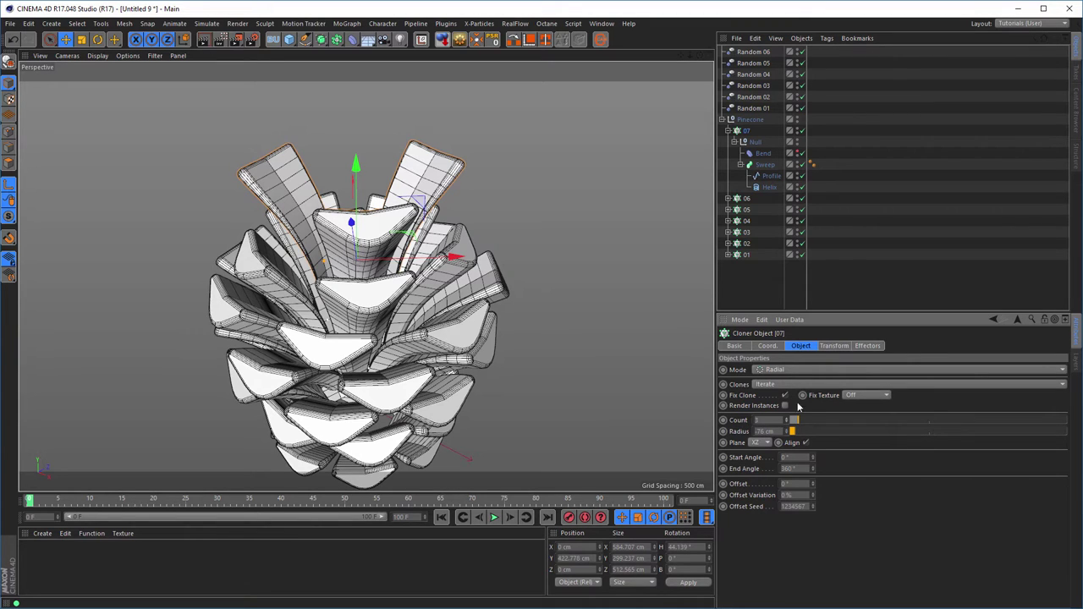
# Shorten layer 07's helix height from 307 cm to about 205 cm.
pyautogui.click(768, 187)
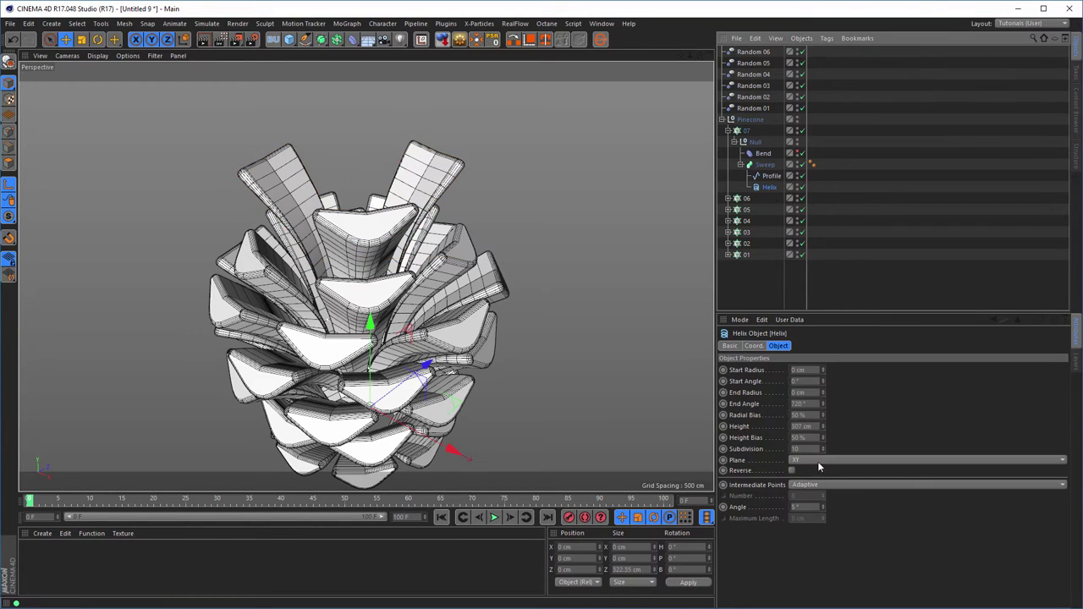
pyautogui.moveTo(825, 432); pyautogui.dragTo(824, 465)
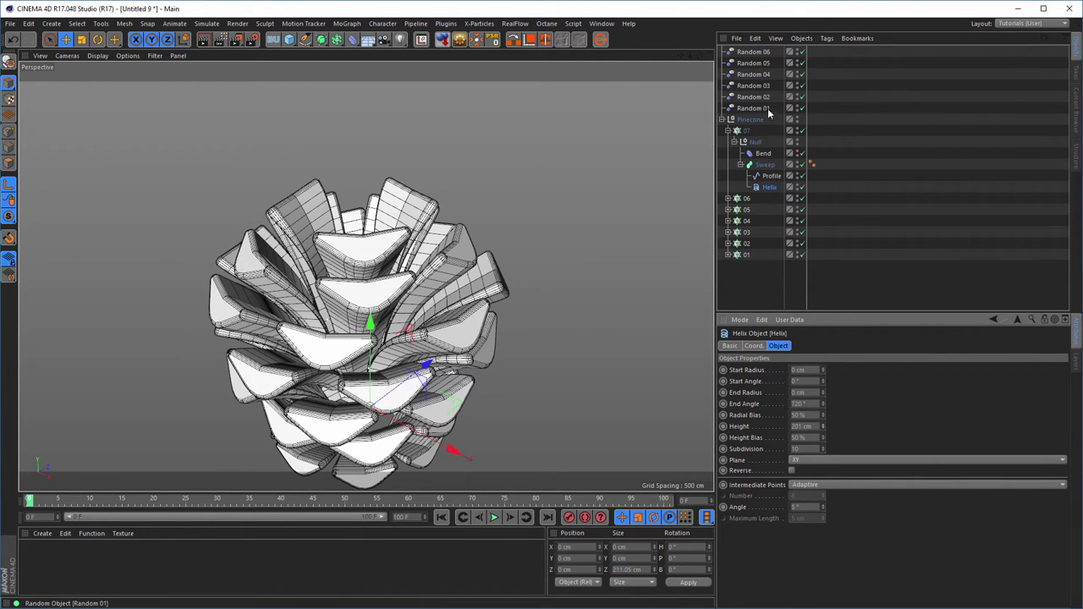
pyautogui.click(746, 130)
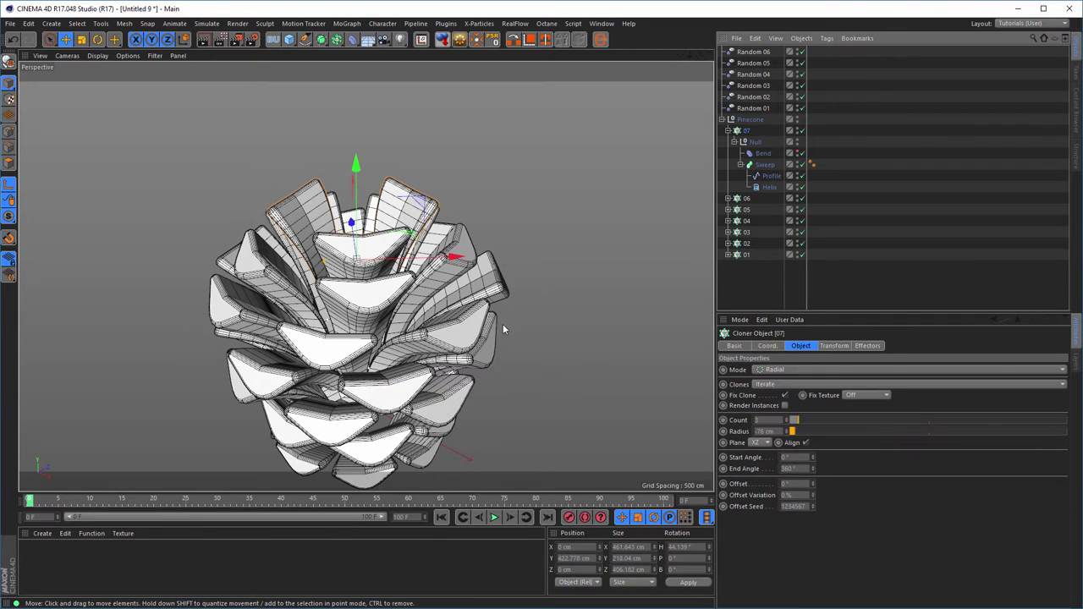
# Turn top layer 07 around its vertical axis to about H 115°.
pyautogui.press('r')
pyautogui.moveTo(350, 292); pyautogui.dragTo(461, 262)
pyautogui.scroll(-3, 422, 247)
# Inspect the pinecone in the glassbell_02.jpg reference render, then close the Picture Viewer.
pyautogui.scroll(2, 474, 211)
pyautogui.scroll(2, 487, 245)
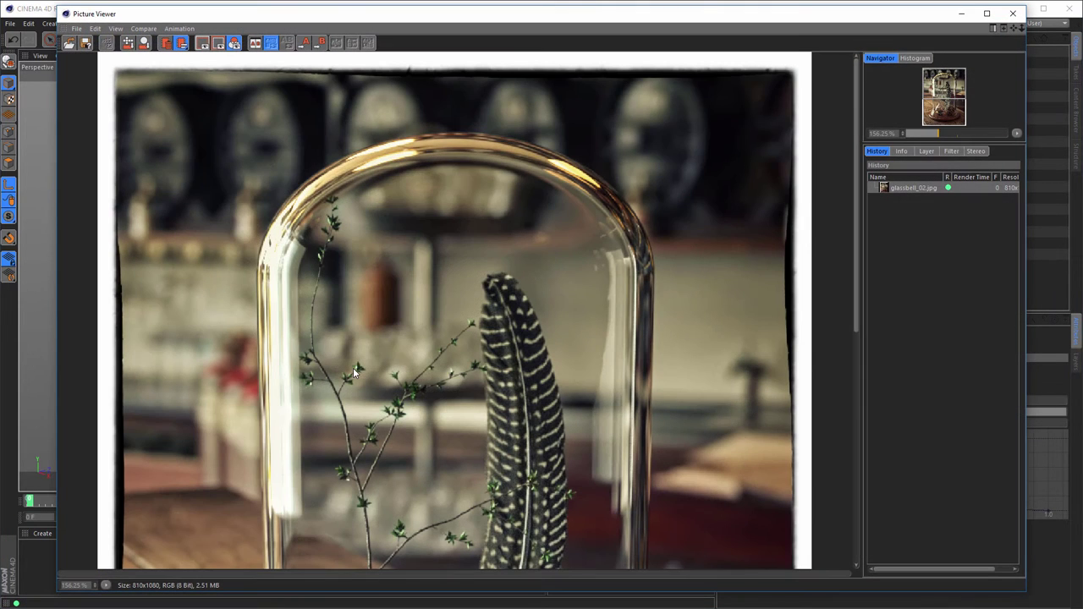
pyautogui.scroll(-5, 694, 137)
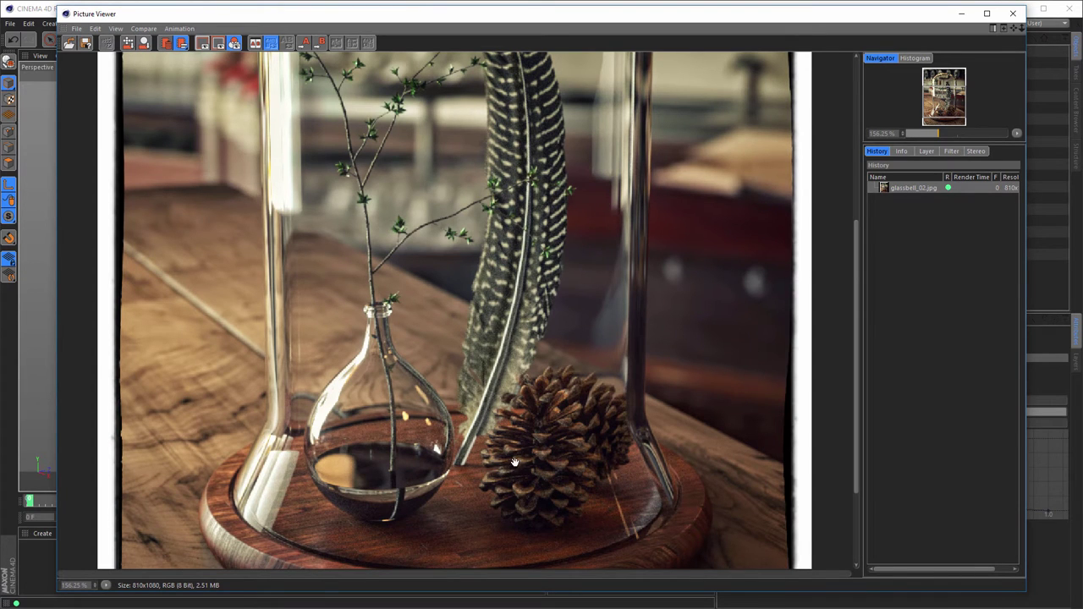
pyautogui.click(1013, 13)
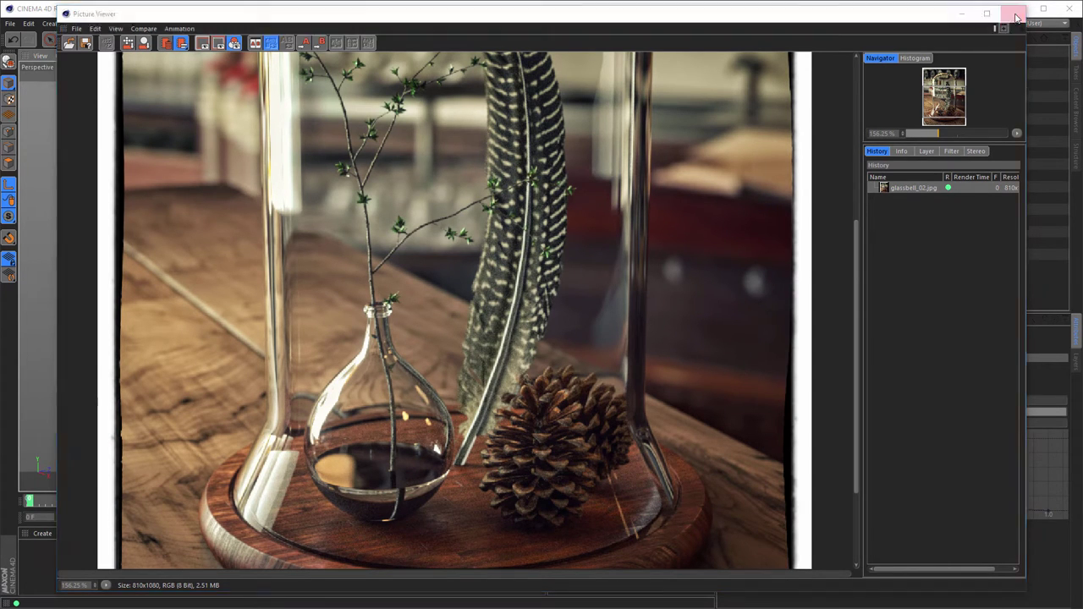
# Duplicate the Random 06 effector and rename the copy Random 07.
pyautogui.keyDown('alt'); pyautogui.moveTo(341, 365); pyautogui.dragTo(364, 326); pyautogui.keyUp('alt')
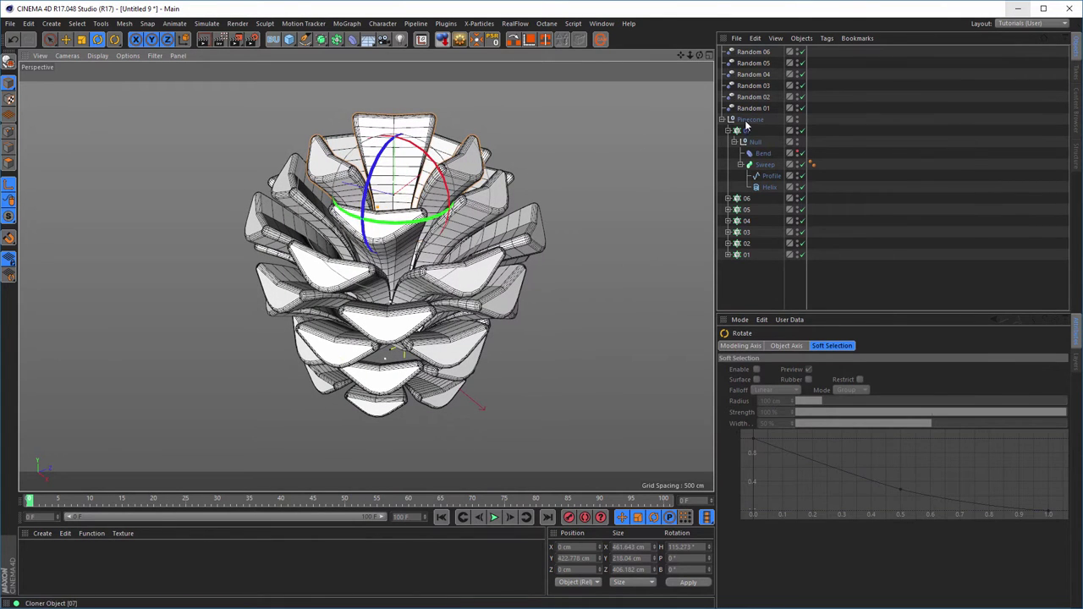
pyautogui.click(728, 131)
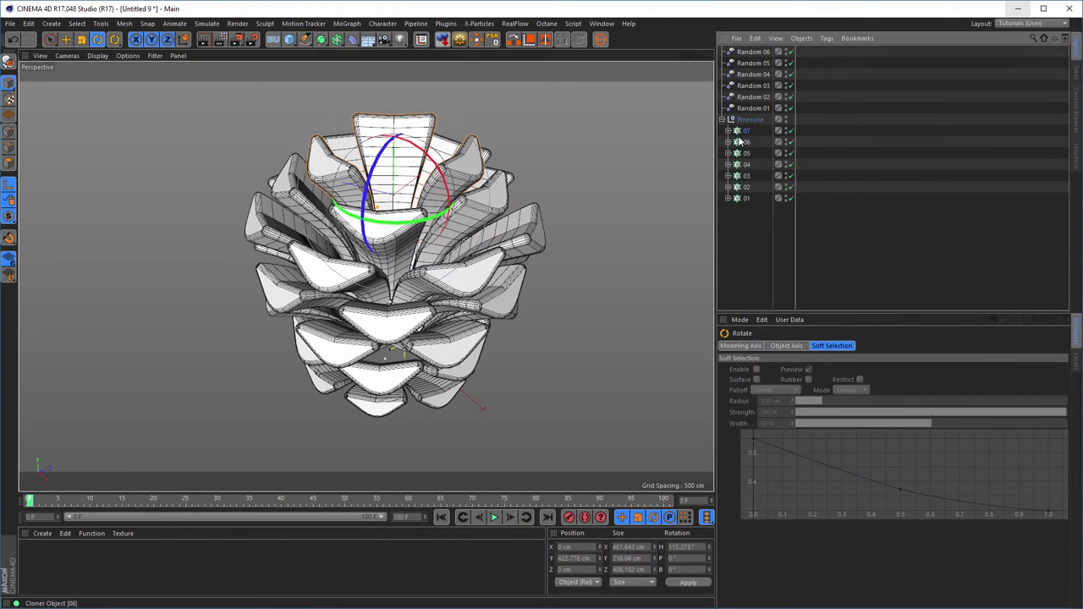
pyautogui.click(762, 52)
pyautogui.keyDown('ctrl'); pyautogui.moveTo(764, 53); pyautogui.dragTo(766, 53); pyautogui.keyUp('ctrl')
pyautogui.press('End')
pyautogui.hotkey('shift', 'Left')
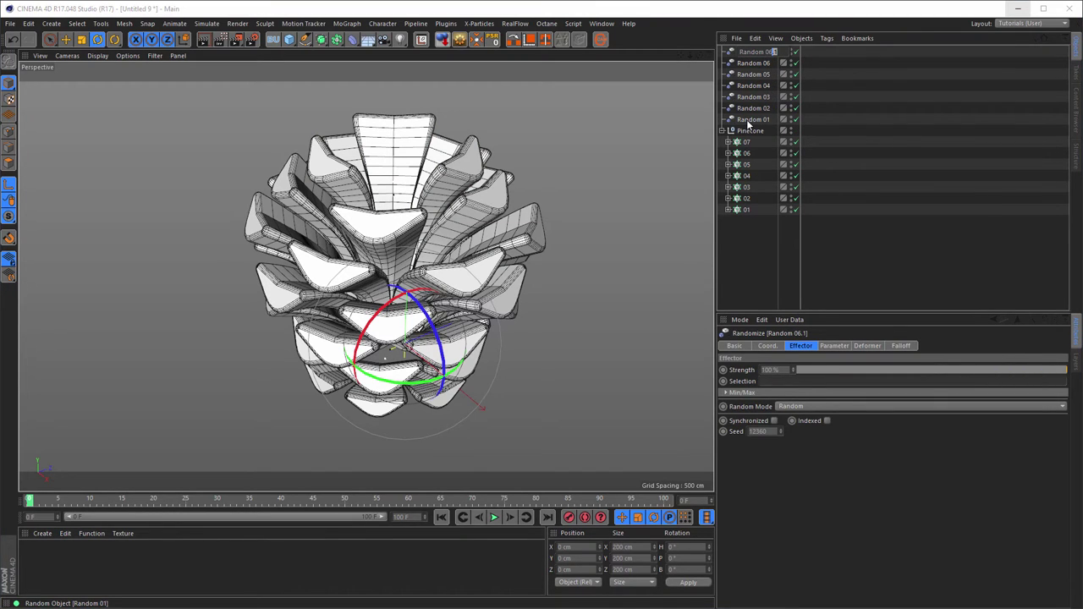
pyautogui.write('7')
pyautogui.press('Return')
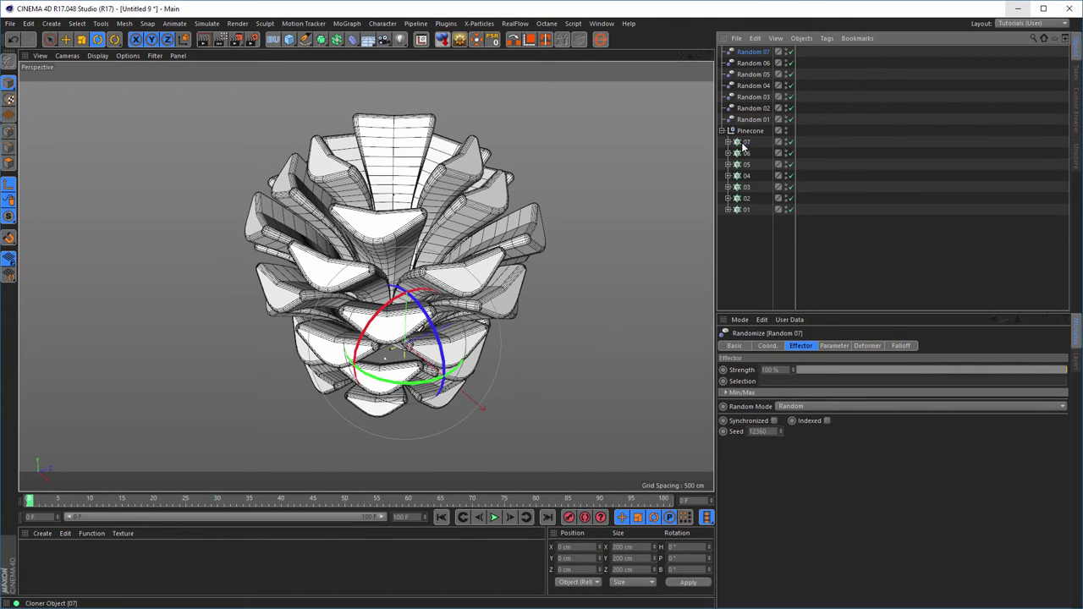
# Replace Random 06 with Random 07 in cloner 07's effectors list.
pyautogui.click(745, 141)
pyautogui.click(867, 345)
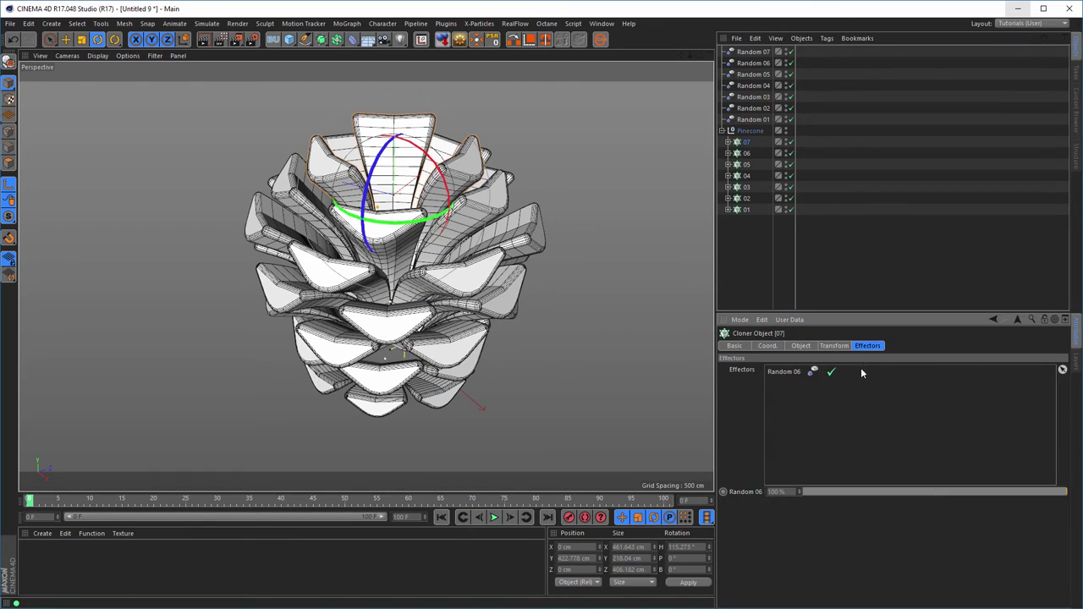
pyautogui.click(757, 53)
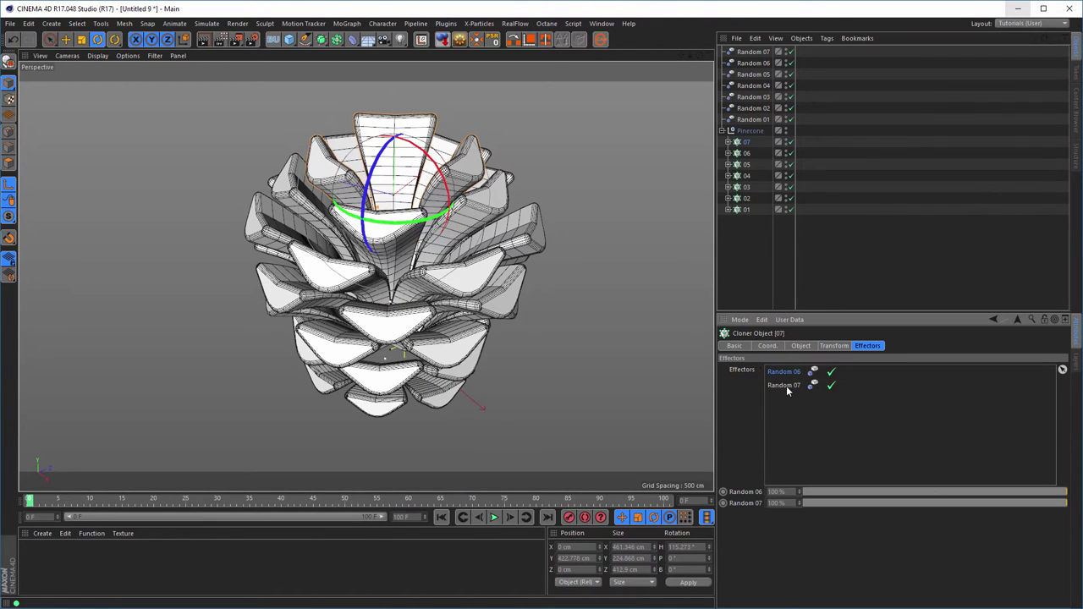
pyautogui.press('Delete')
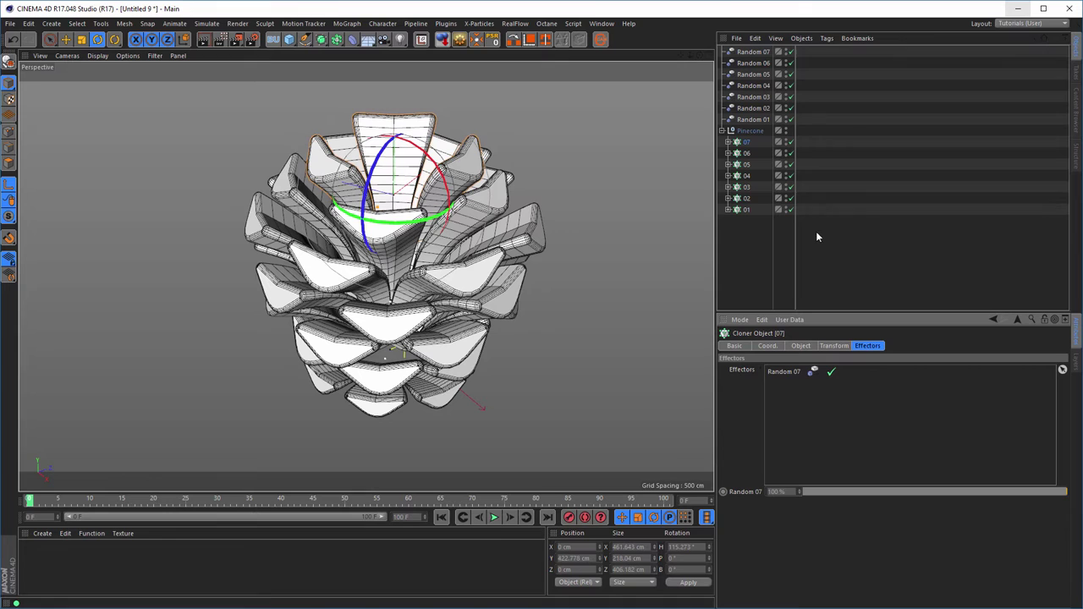
# Raise Random 07's seed to 12362.
pyautogui.click(754, 52)
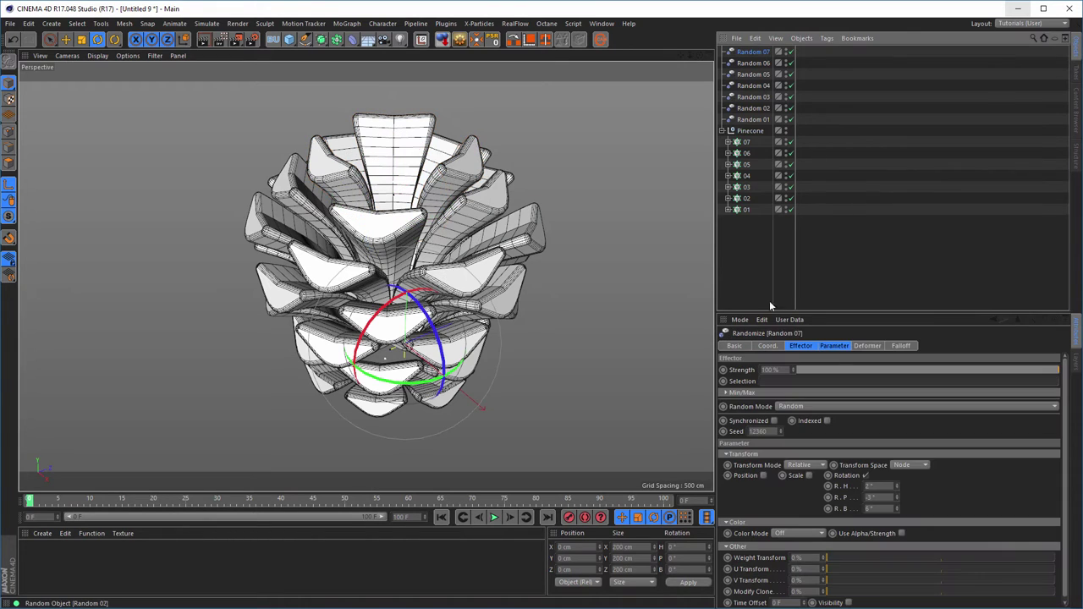
pyautogui.click(779, 433)
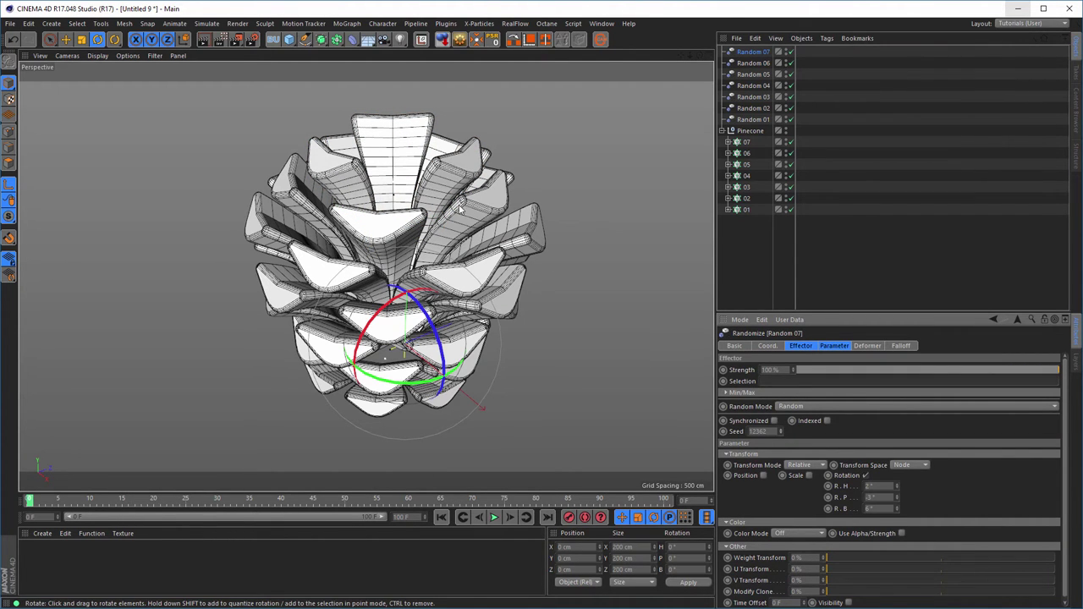
pyautogui.keyDown('alt'); pyautogui.moveTo(527, 240); pyautogui.dragTo(423, 237); pyautogui.keyUp('alt')
pyautogui.keyDown('alt'); pyautogui.moveTo(628, 320); pyautogui.dragTo(474, 286); pyautogui.keyUp('alt')
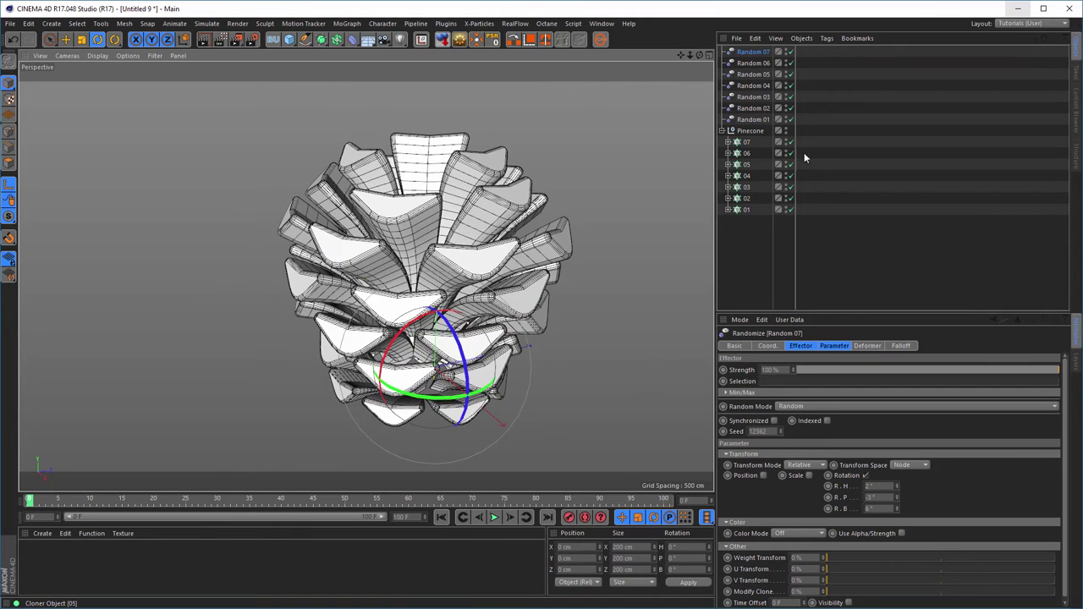
# Parent the Pinecone group under a new Subdivision Surface and orbit to check the smoothed petals.
pyautogui.click(737, 133)
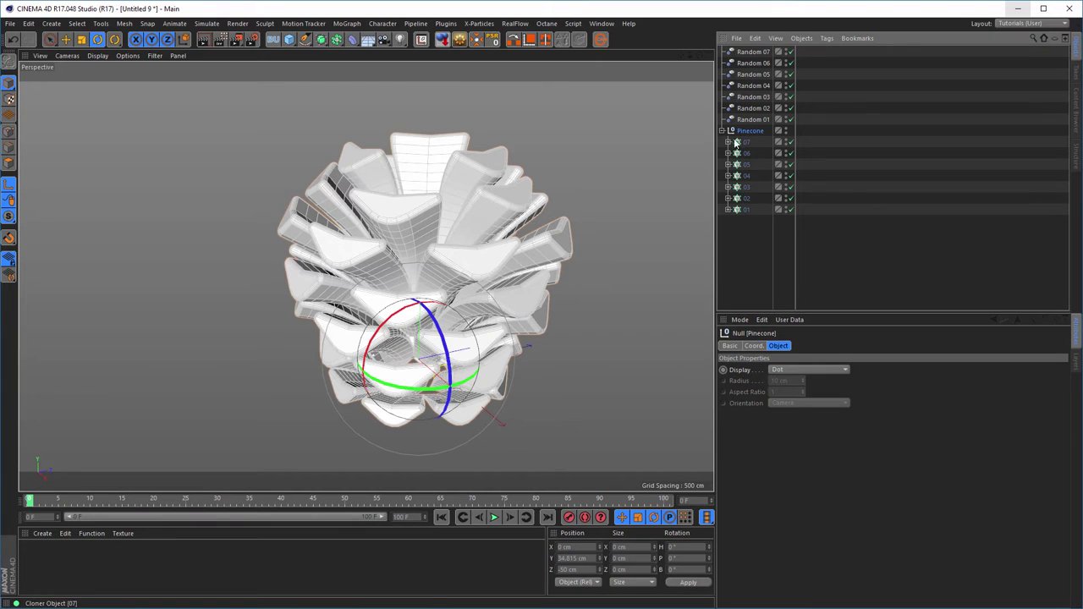
pyautogui.keyDown('alt'); pyautogui.click(321, 40); pyautogui.keyUp('alt')
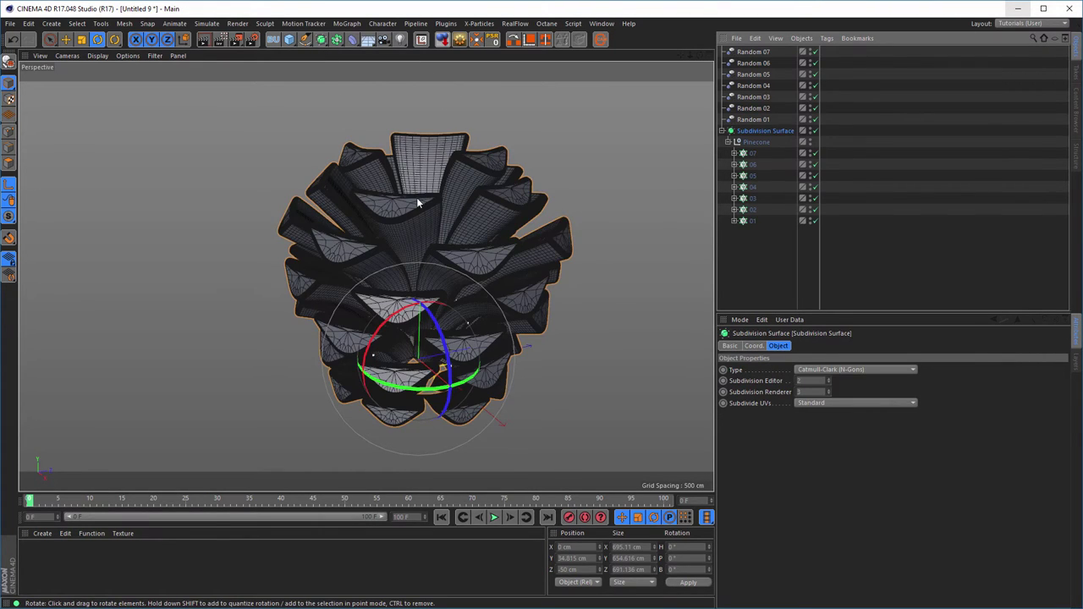
pyautogui.keyDown('alt'); pyautogui.moveTo(444, 241); pyautogui.dragTo(472, 239); pyautogui.keyUp('alt')
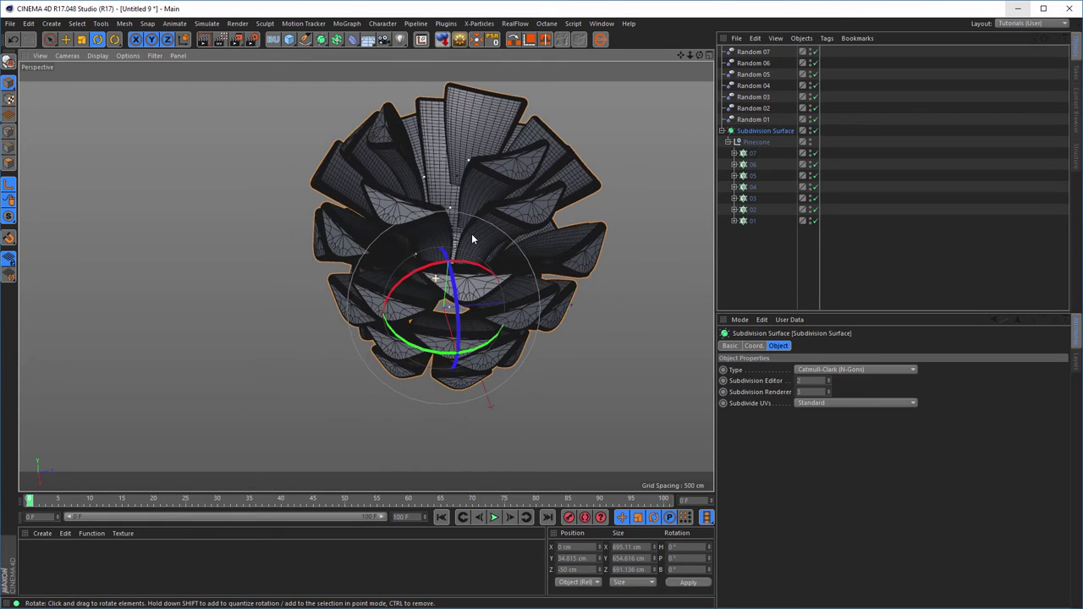
pyautogui.keyDown('alt'); pyautogui.moveTo(472, 239); pyautogui.dragTo(391, 306, button='middle'); pyautogui.keyUp('alt')
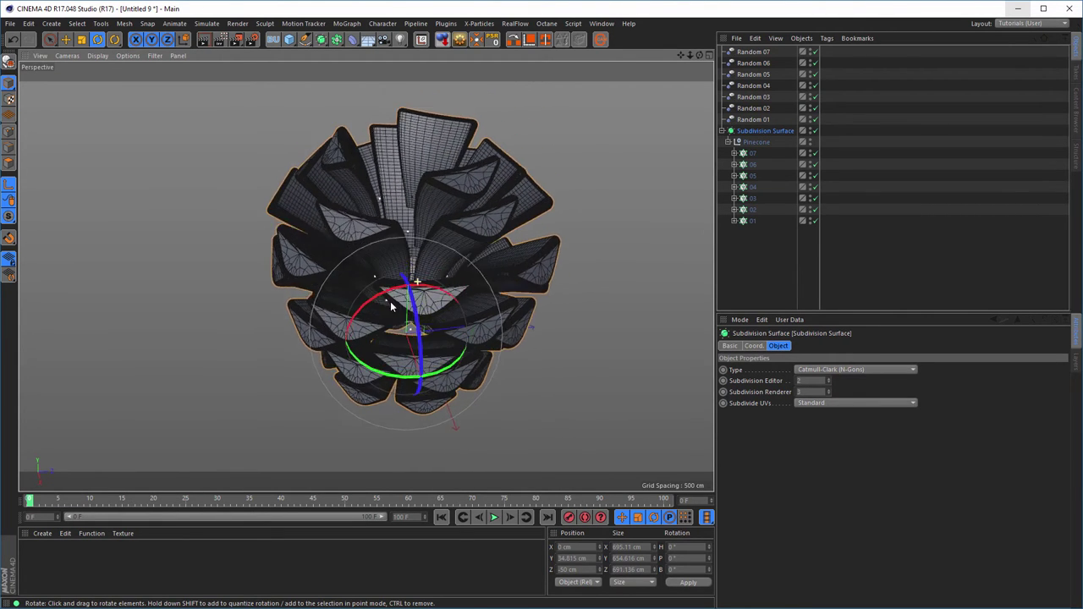
pyautogui.keyDown('alt'); pyautogui.moveTo(390, 306); pyautogui.dragTo(425, 330); pyautogui.keyUp('alt')
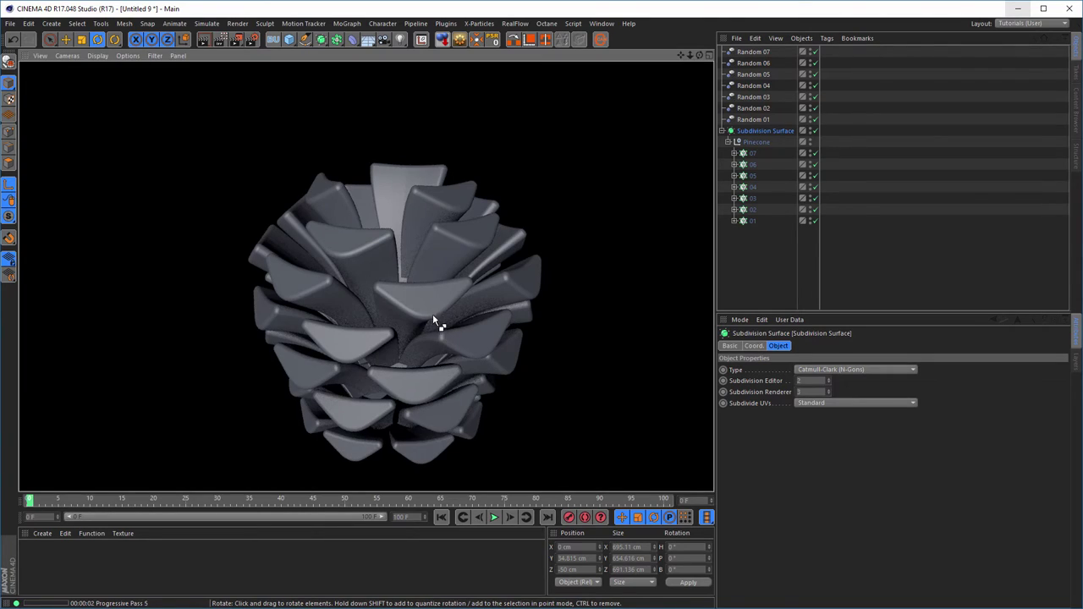
pyautogui.keyDown('alt'); pyautogui.moveTo(421, 302); pyautogui.dragTo(408, 170); pyautogui.keyUp('alt')
pyautogui.scroll(5, 363, 167)
pyautogui.scroll(-5, 407, 185)
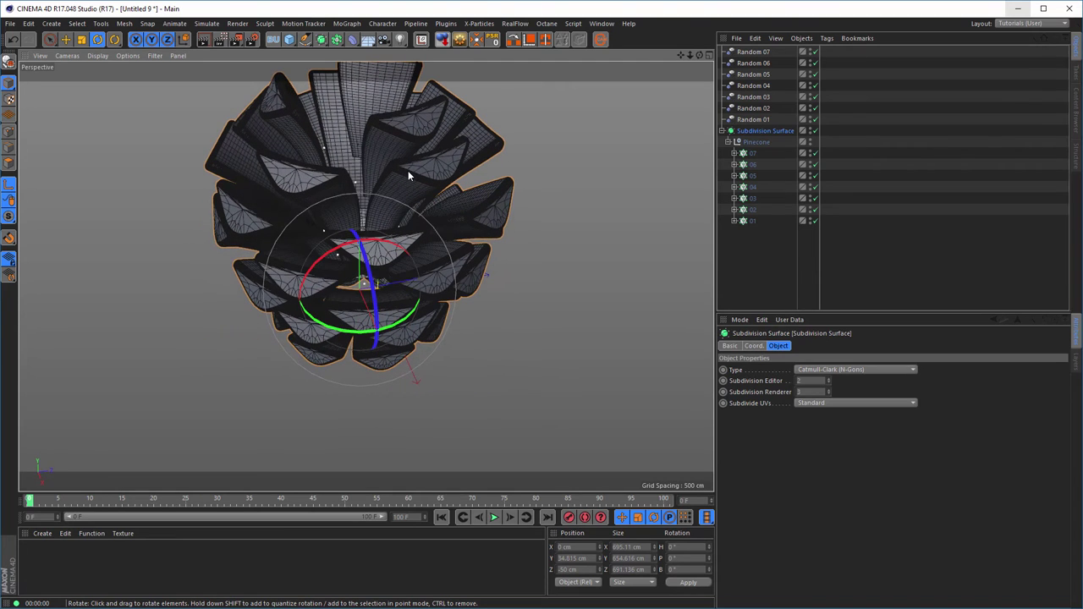
# Add a Cylinder primitive as the pinecone's core.
pyautogui.click(290, 40)
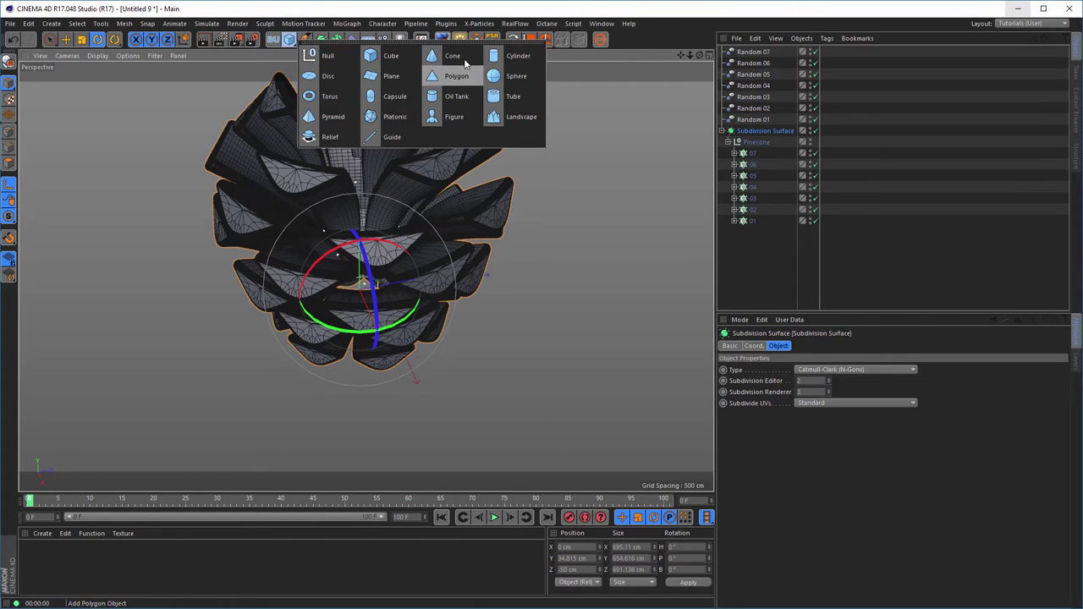
pyautogui.click(514, 57)
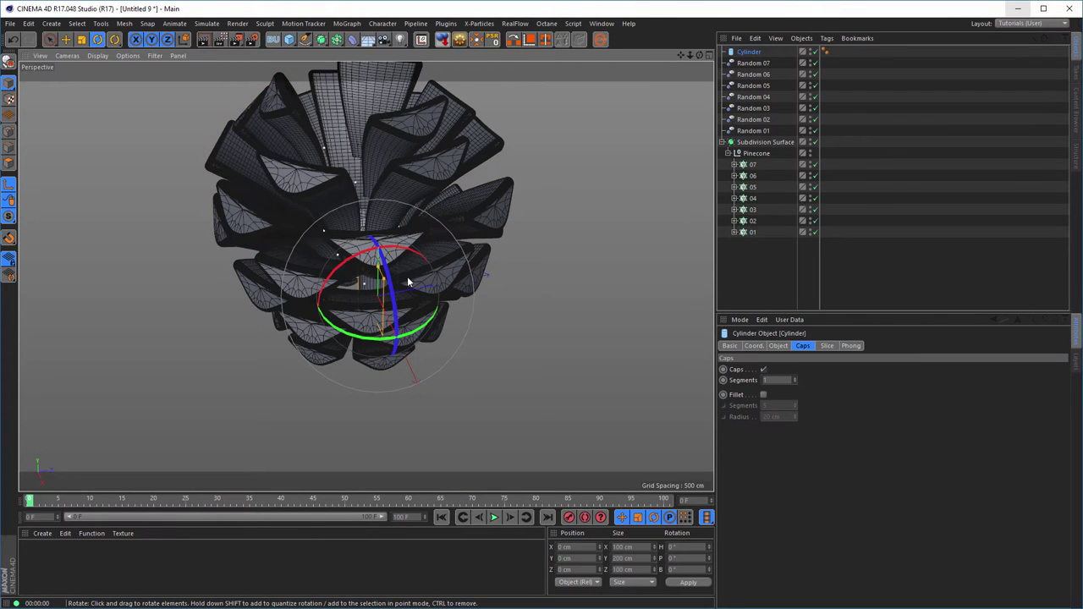
pyautogui.keyDown('alt'); pyautogui.moveTo(408, 282); pyautogui.dragTo(350, 330); pyautogui.keyUp('alt')
pyautogui.middleClick(351, 335)
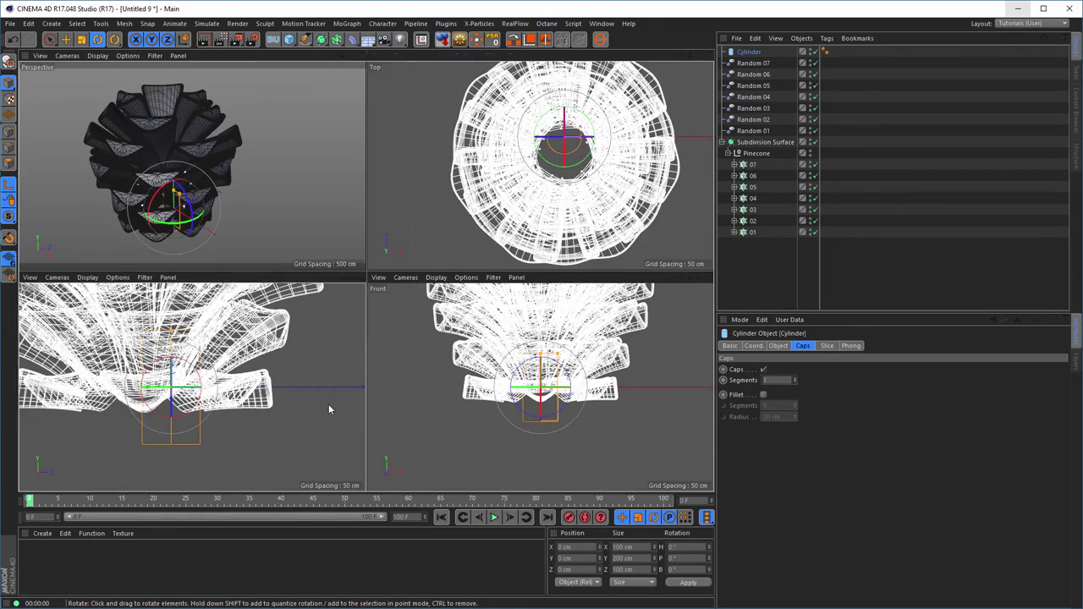
pyautogui.middleClick(328, 410)
pyautogui.keyDown('alt'); pyautogui.moveTo(335, 321); pyautogui.dragTo(475, 355, button='middle'); pyautogui.keyUp('alt')
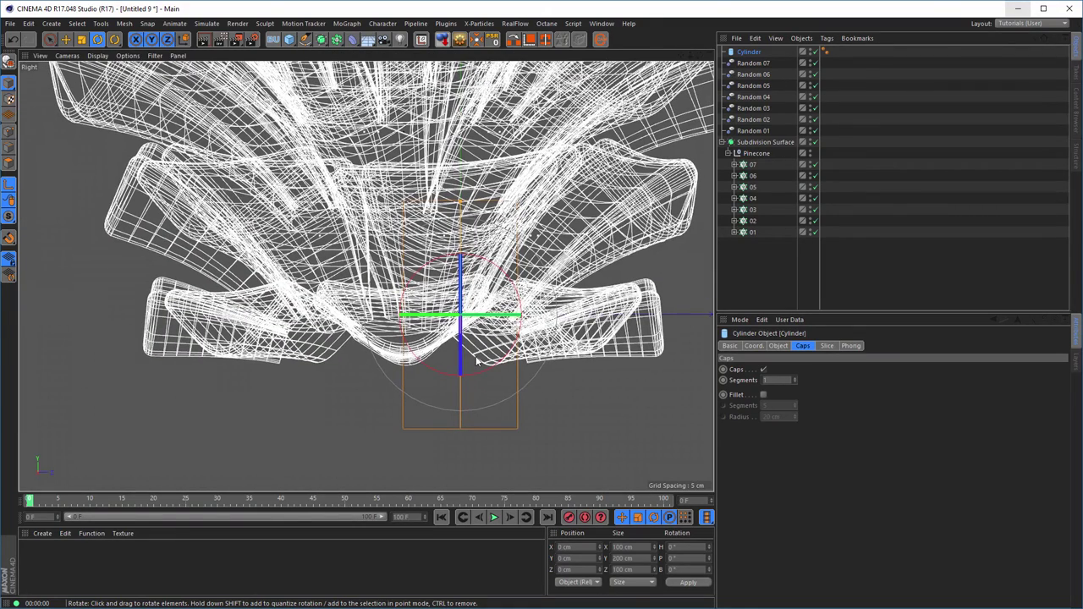
# Position the cylinder inside the pinecone at a height of about 201 cm.
pyautogui.press('e')
pyautogui.moveTo(558, 318); pyautogui.dragTo(499, 342)
pyautogui.scroll(-8, 439, 269)
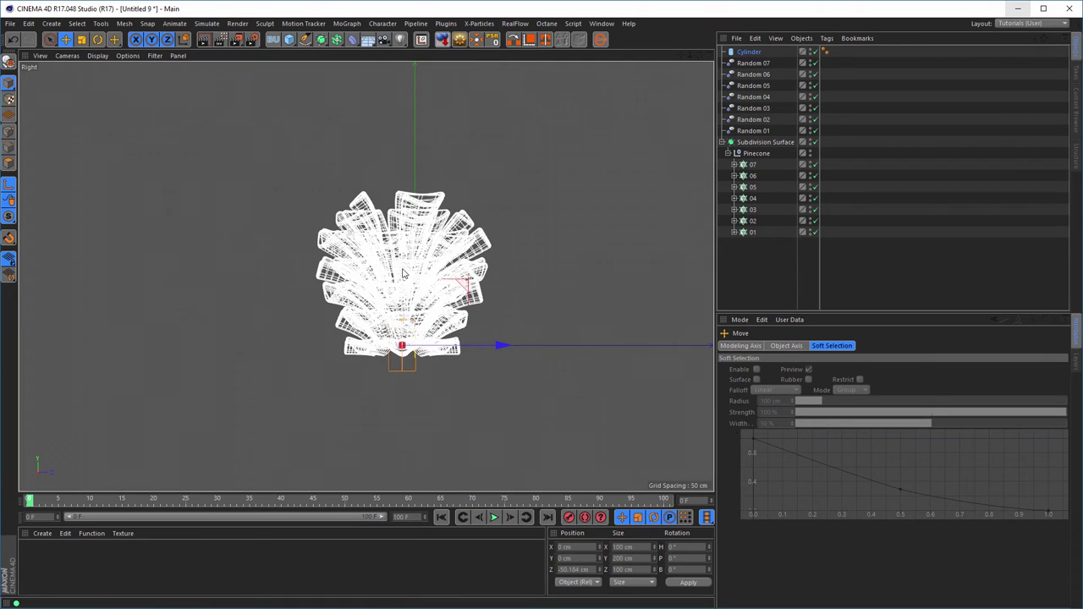
pyautogui.scroll(2, 402, 272)
pyautogui.moveTo(404, 269); pyautogui.dragTo(404, 194)
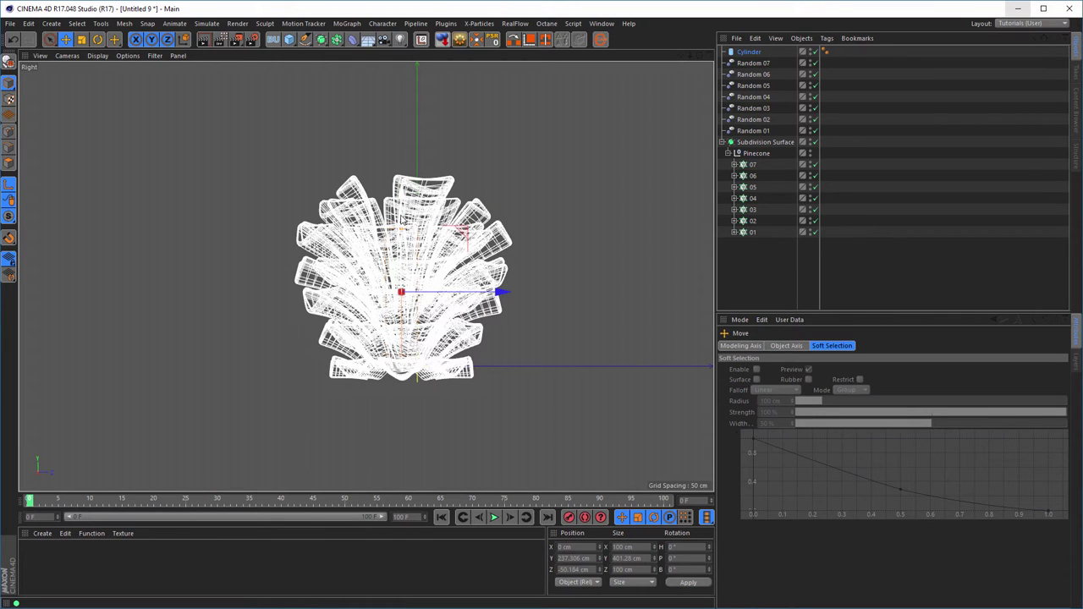
pyautogui.moveTo(402, 200); pyautogui.dragTo(404, 213)
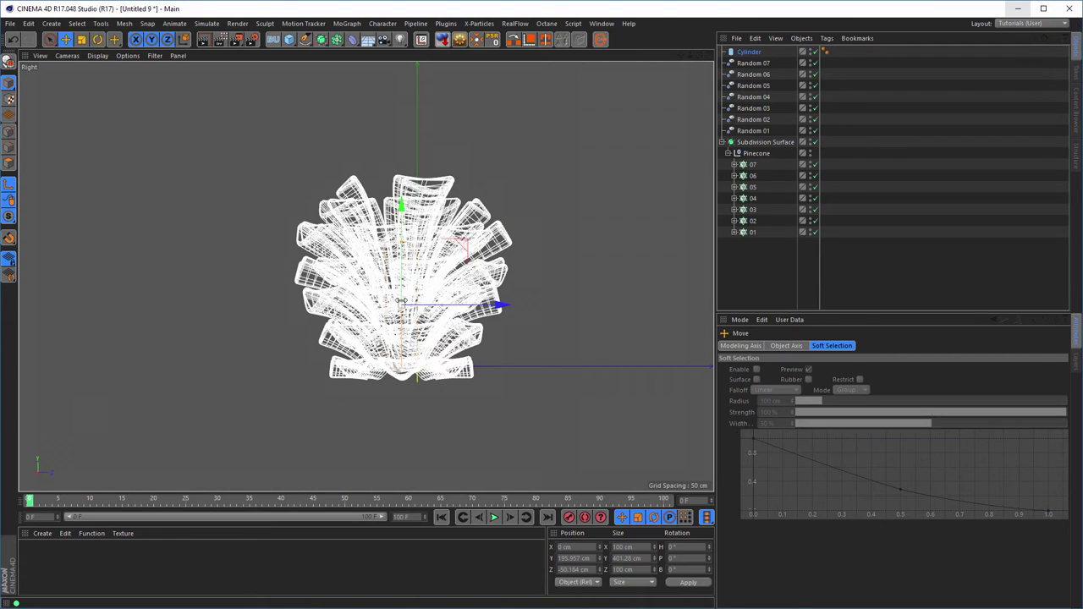
# Widen the cylinder core to a radius of about 182 cm in the Top view.
pyautogui.middleClick(402, 301)
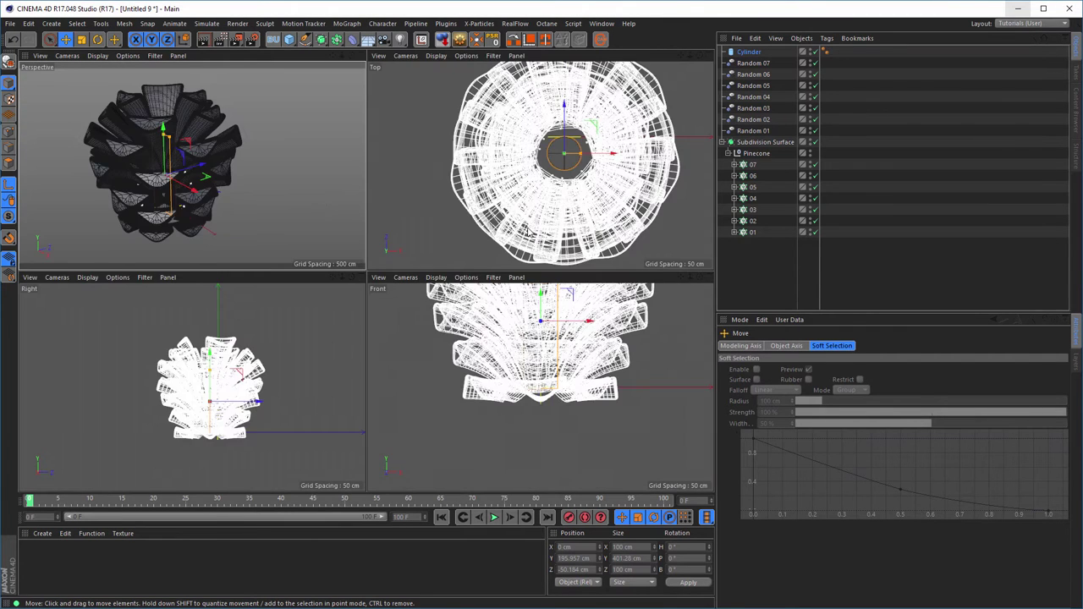
pyautogui.middleClick(527, 231)
pyautogui.moveTo(442, 251); pyautogui.dragTo(474, 255)
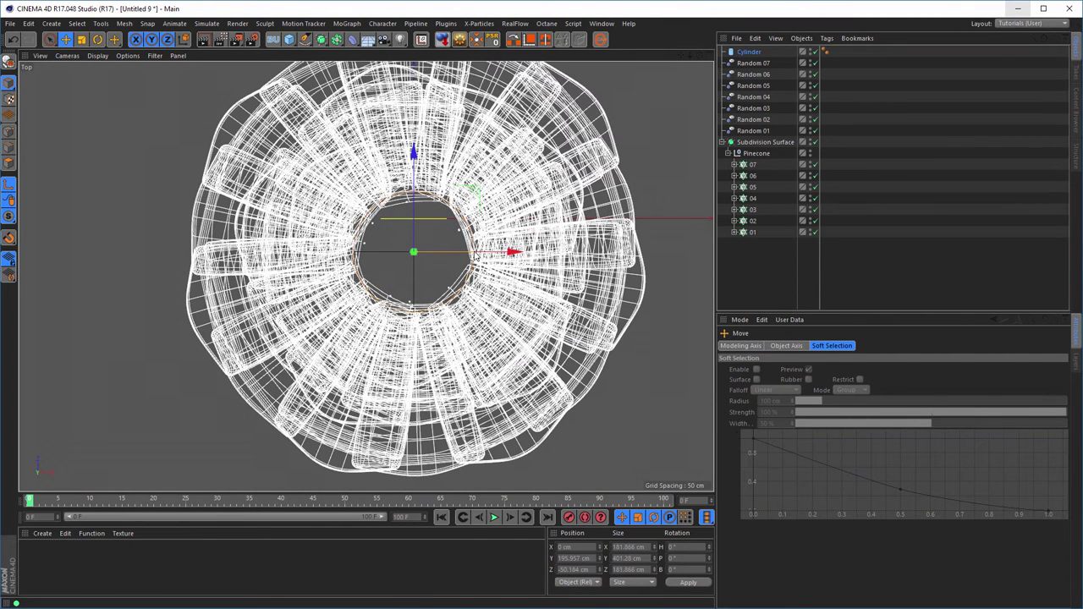
pyautogui.middleClick(393, 257)
pyautogui.middleClick(290, 256)
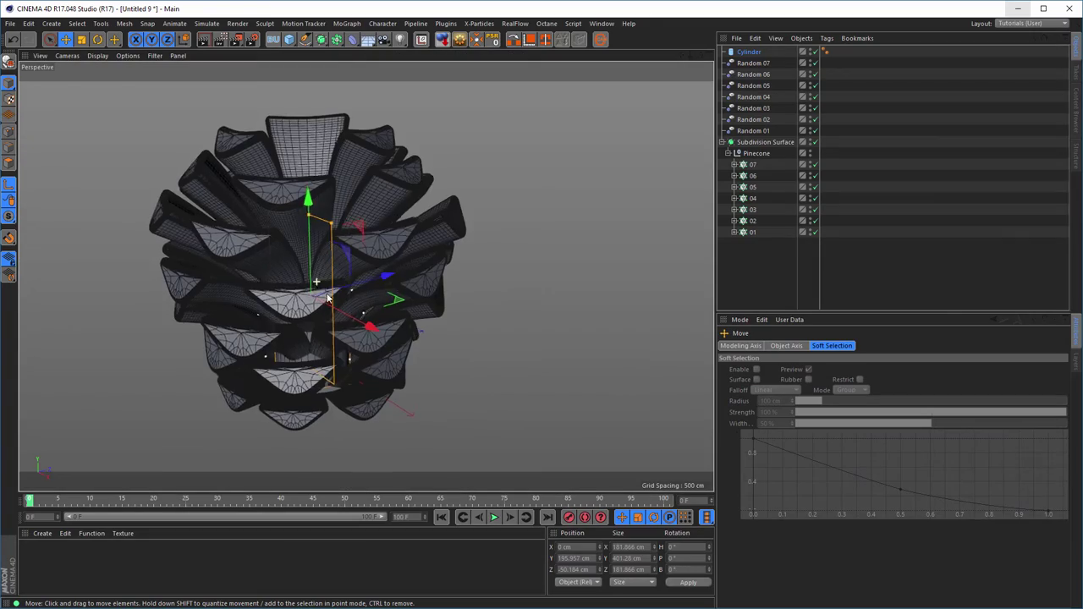
# Raise layer 07's helix height to 212 cm.
pyautogui.keyDown('alt'); pyautogui.moveTo(372, 324); pyautogui.dragTo(420, 224); pyautogui.keyUp('alt')
pyautogui.scroll(5, 321, 207)
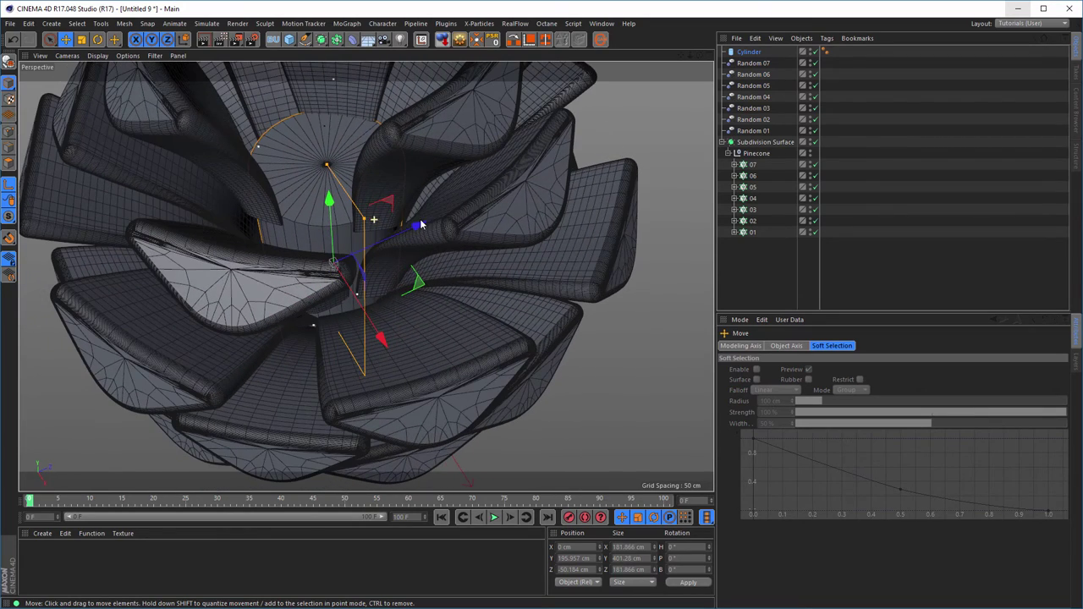
pyautogui.click(752, 164)
pyautogui.click(734, 164)
pyautogui.click(775, 221)
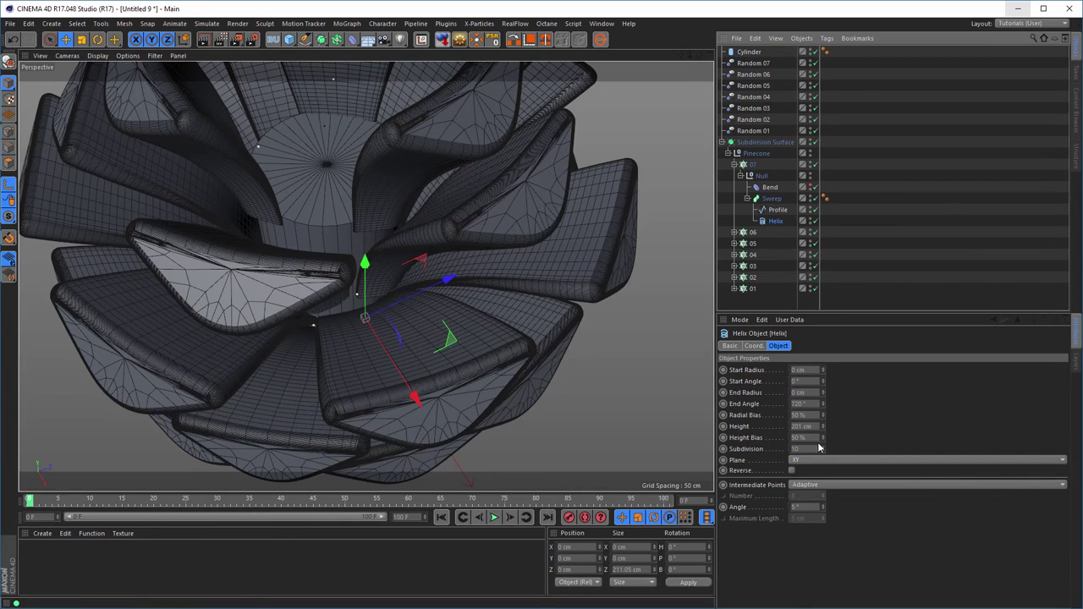
pyautogui.moveTo(825, 430); pyautogui.dragTo(825, 421)
# Disable the Subdivision Surface and raise layer 07's Helix Height a little further.
pyautogui.click(814, 142)
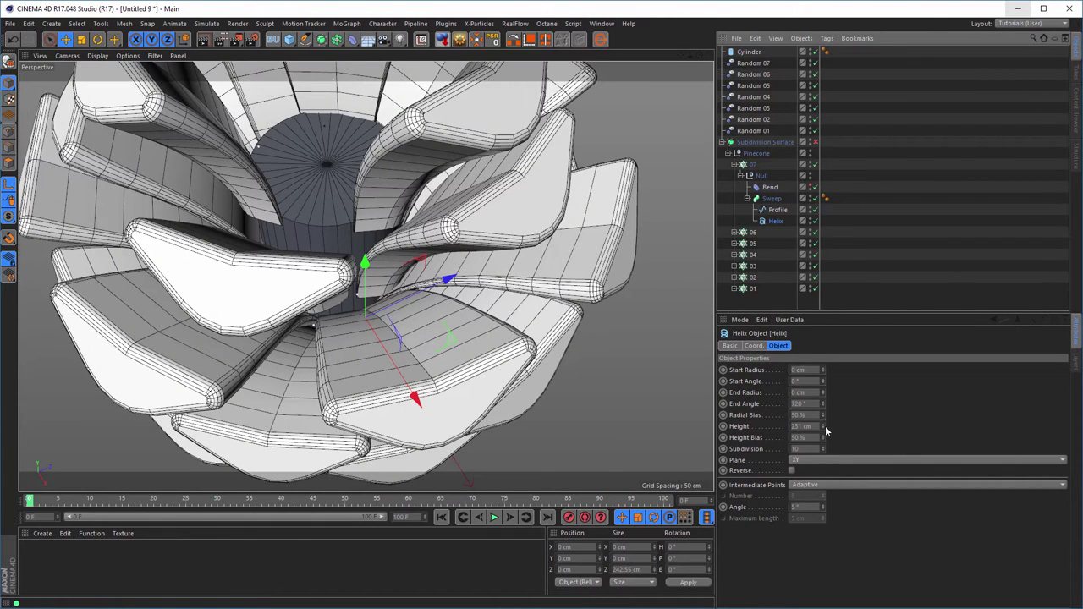
pyautogui.moveTo(825, 430); pyautogui.dragTo(825, 425)
pyautogui.keyDown('alt'); pyautogui.moveTo(495, 412); pyautogui.dragTo(397, 363); pyautogui.keyUp('alt')
# Lower cloner 07 on the cone and turn it around its vertical axis.
pyautogui.click(752, 164)
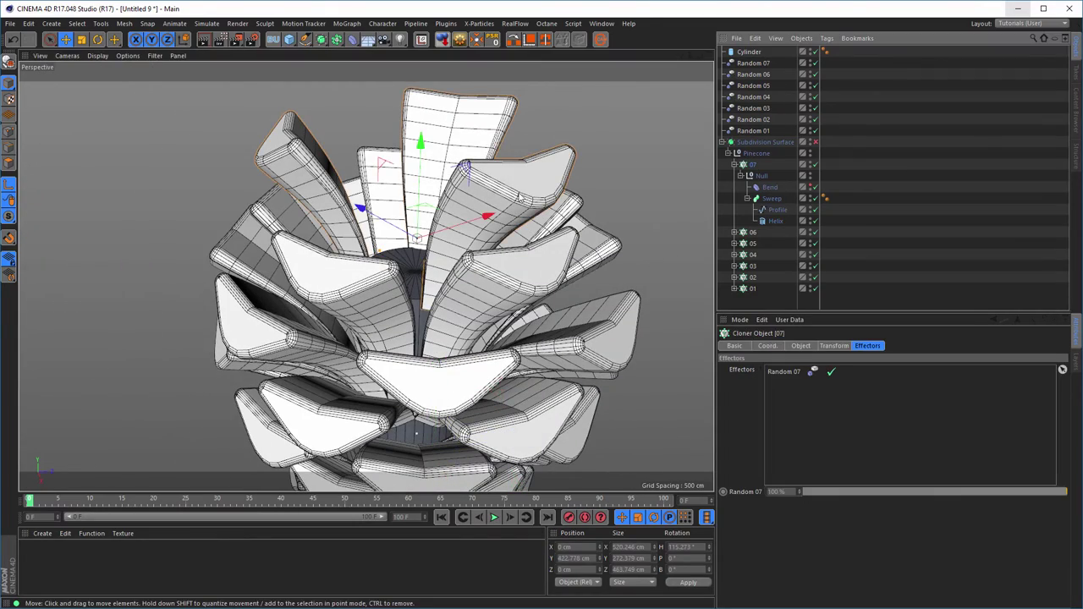
pyautogui.moveTo(422, 152); pyautogui.dragTo(412, 304)
pyautogui.keyDown('alt'); pyautogui.moveTo(426, 304); pyautogui.dragTo(459, 340, button='middle'); pyautogui.keyUp('alt')
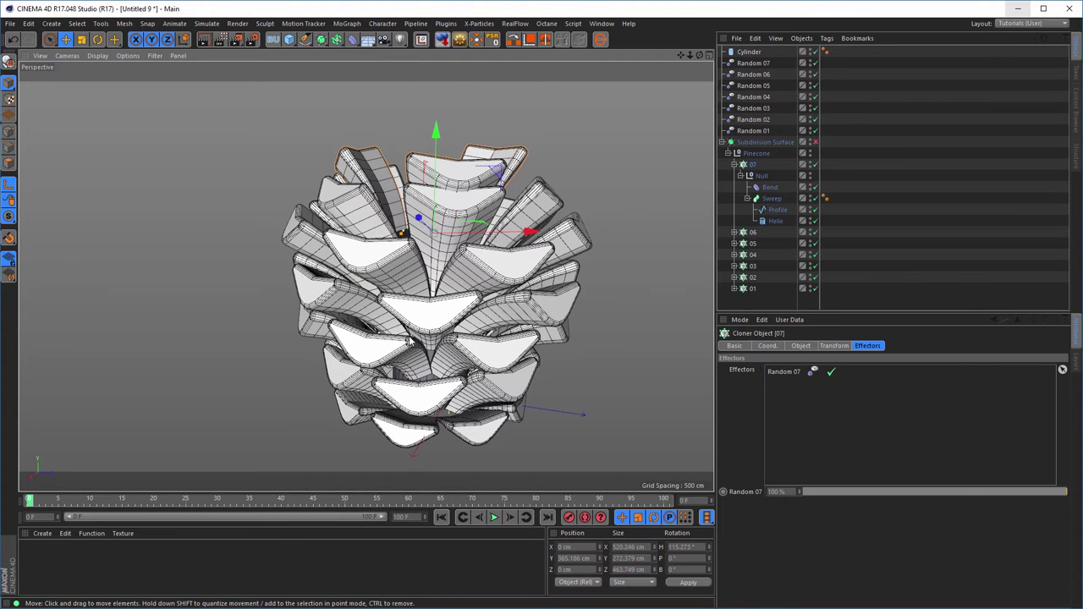
pyautogui.press('r')
pyautogui.moveTo(422, 243); pyautogui.dragTo(335, 241)
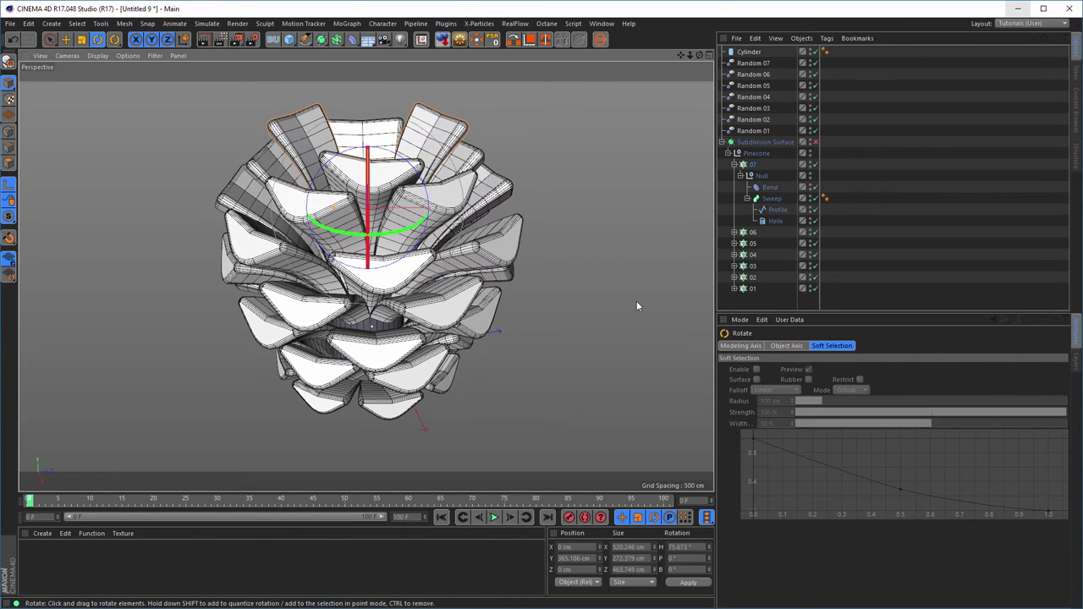
# Adjust layer 07's Bend strength, tilt its petals to −61° pitch, and raise it slightly.
pyautogui.click(770, 187)
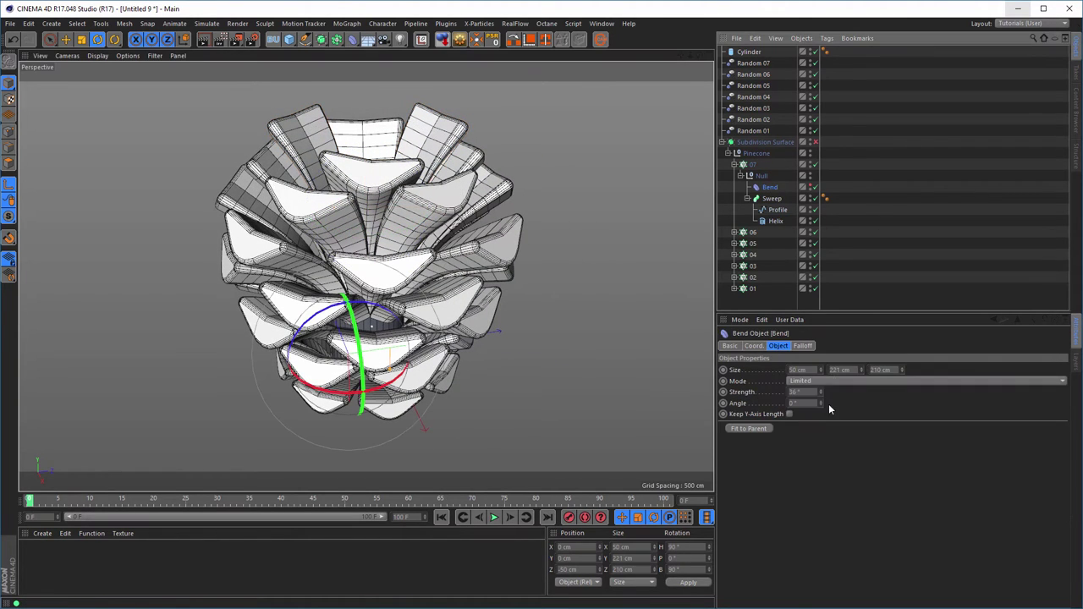
pyautogui.moveTo(820, 395)
pyautogui.mouseDown()
pyautogui.moveTo(847, 394)
pyautogui.moveTo(827, 394)
pyautogui.mouseUp()
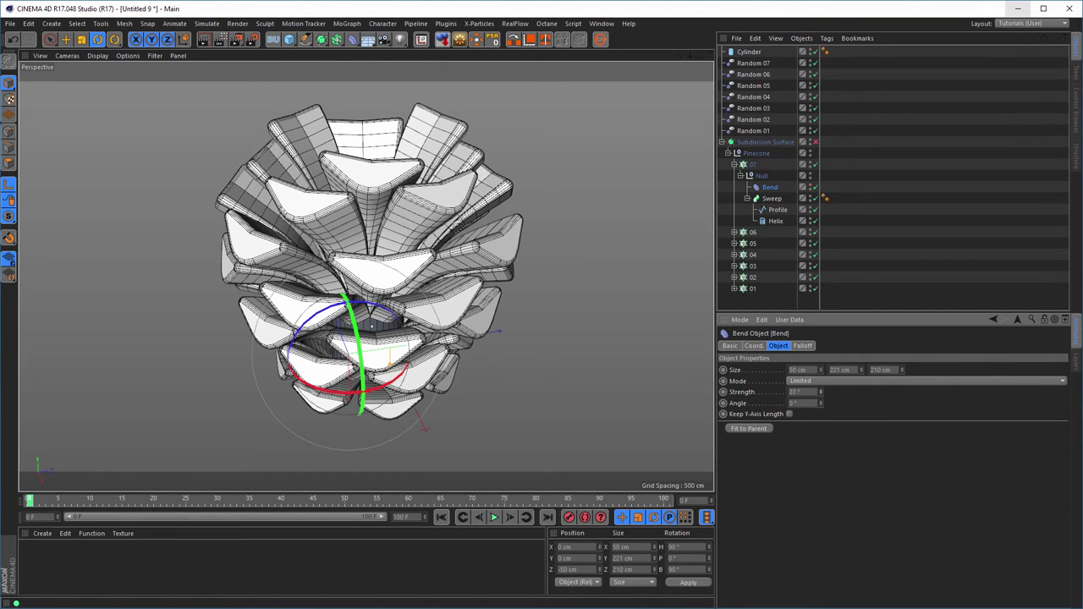
pyautogui.click(760, 164)
pyautogui.click(833, 345)
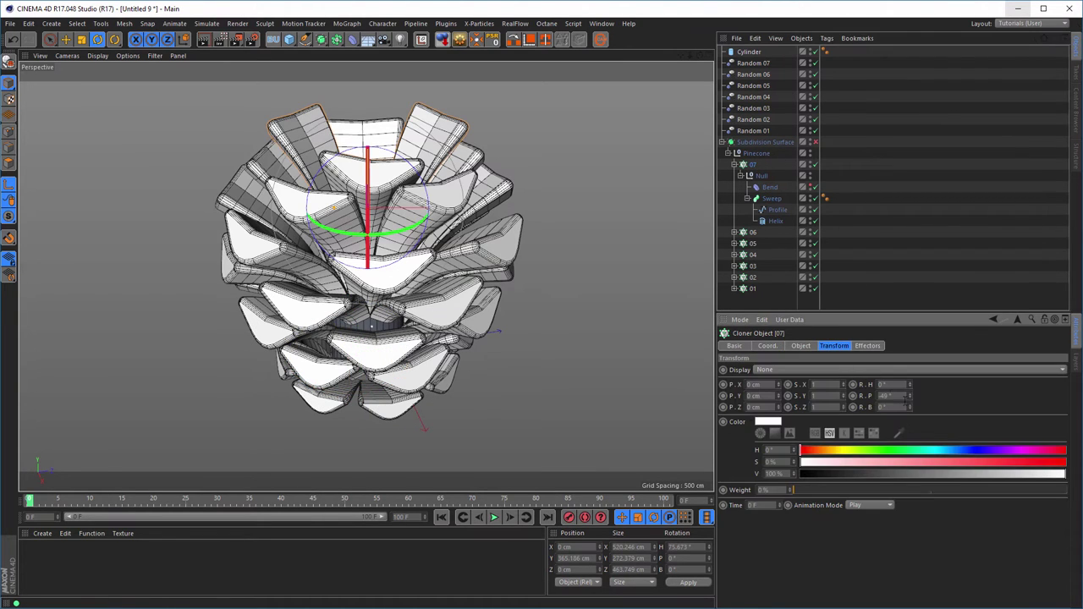
pyautogui.moveTo(909, 396); pyautogui.dragTo(894, 397)
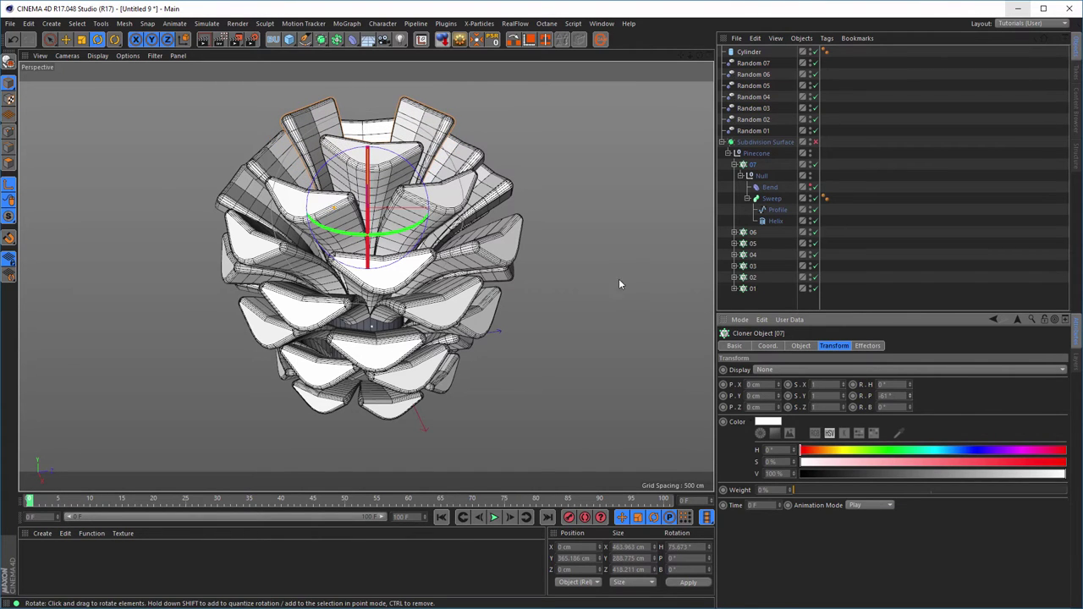
pyautogui.press('e')
pyautogui.moveTo(375, 123); pyautogui.dragTo(379, 97)
# Set layer 07's Helix Height to 322 cm and lower the cloner back onto the cone.
pyautogui.click(774, 220)
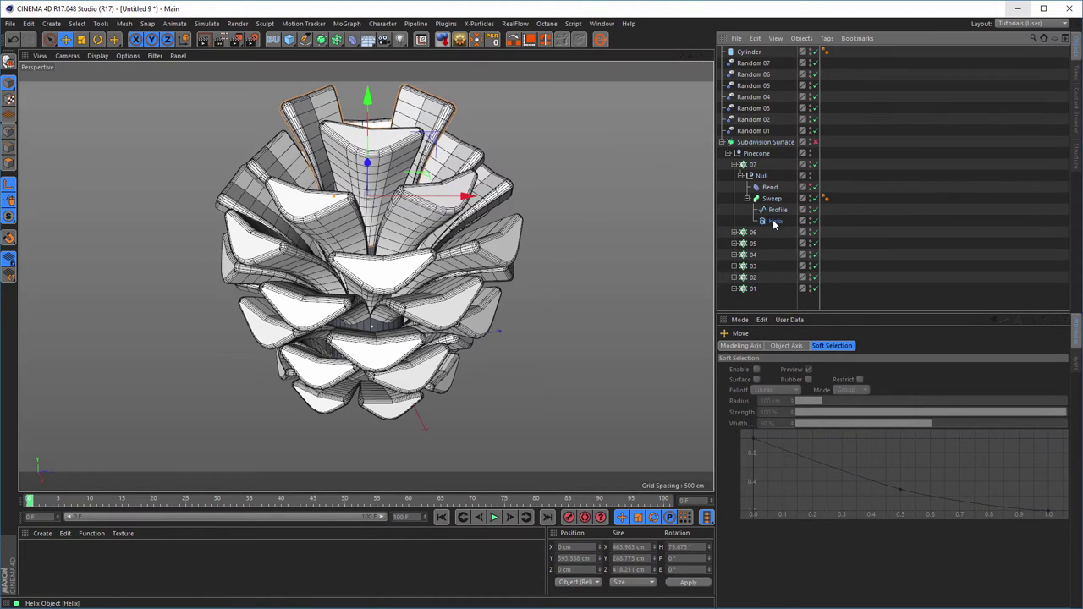
pyautogui.moveTo(823, 428); pyautogui.dragTo(504, 395)
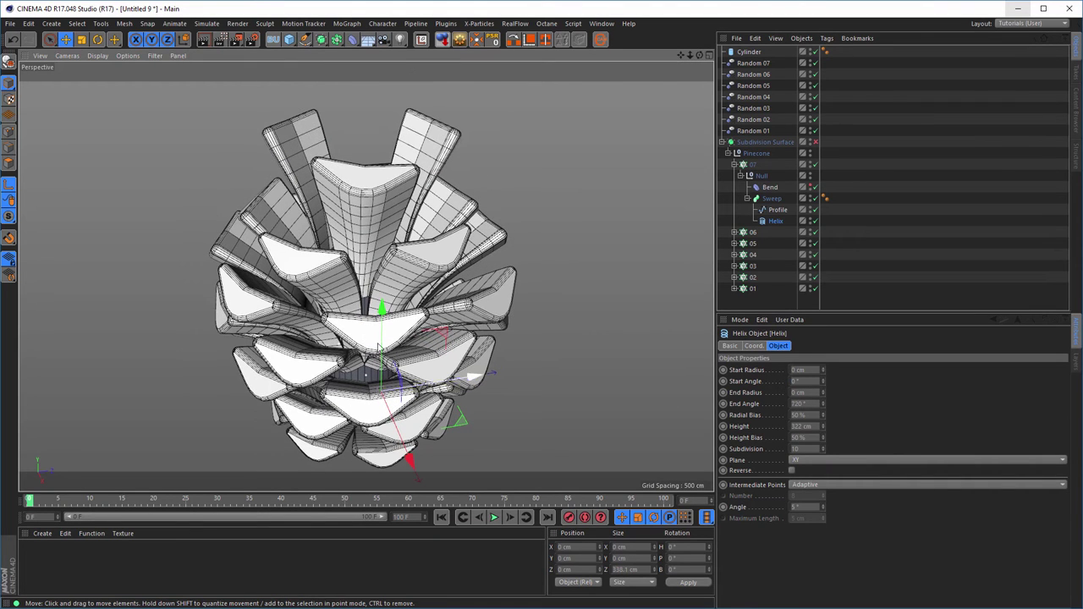
pyautogui.click(753, 164)
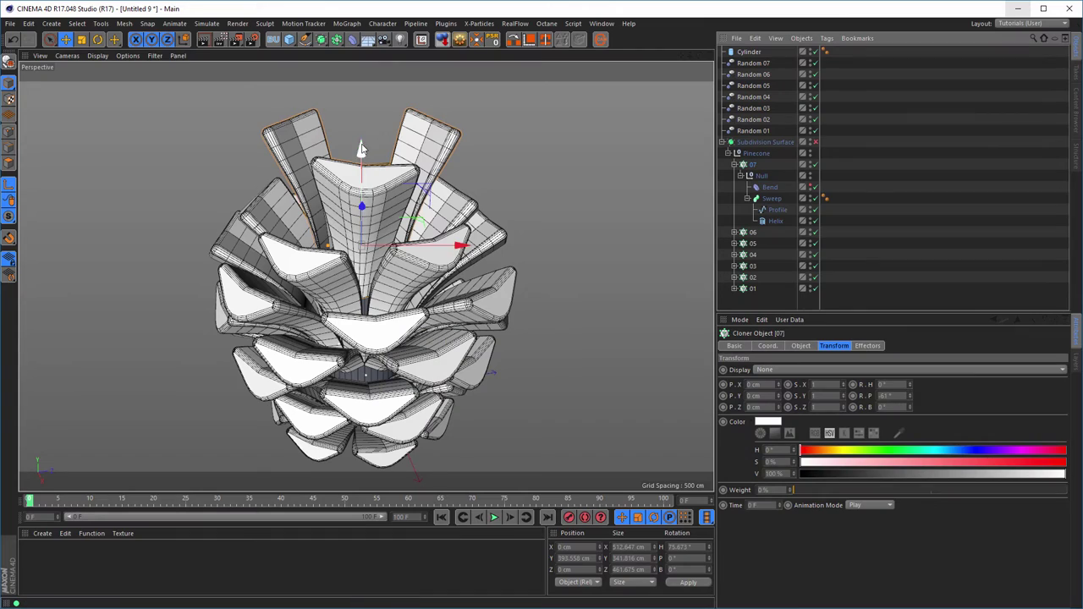
pyautogui.moveTo(361, 151); pyautogui.dragTo(317, 227)
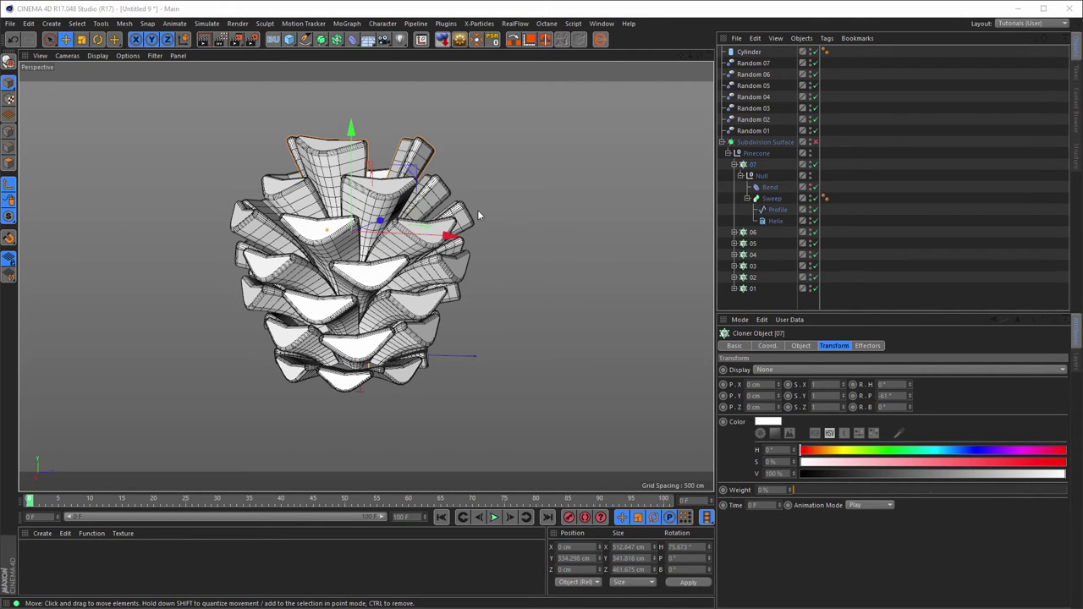
pyautogui.keyDown('alt'); pyautogui.moveTo(477, 210); pyautogui.dragTo(454, 226); pyautogui.keyUp('alt')
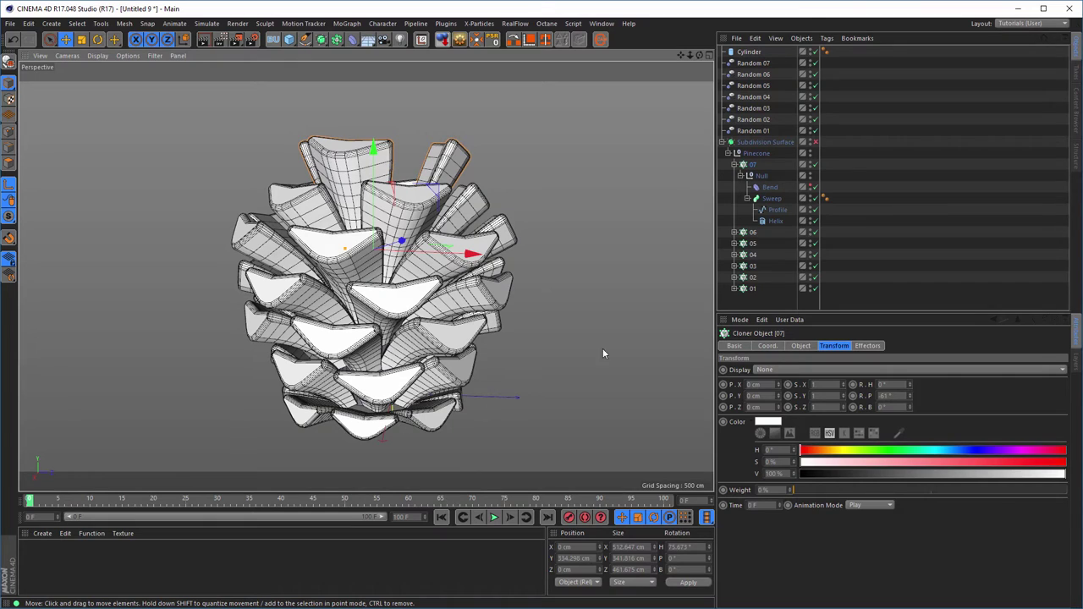
# Collapse the children of cloner layer 07 in the Pinecone hierarchy.
pyautogui.click(727, 154)
pyautogui.click(726, 154)
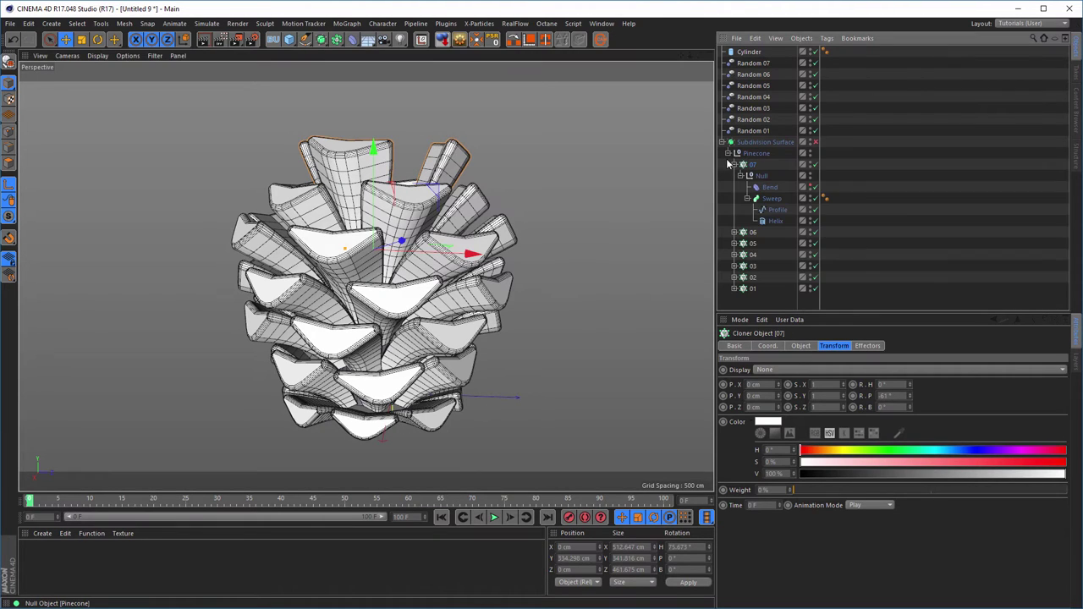
pyautogui.click(732, 164)
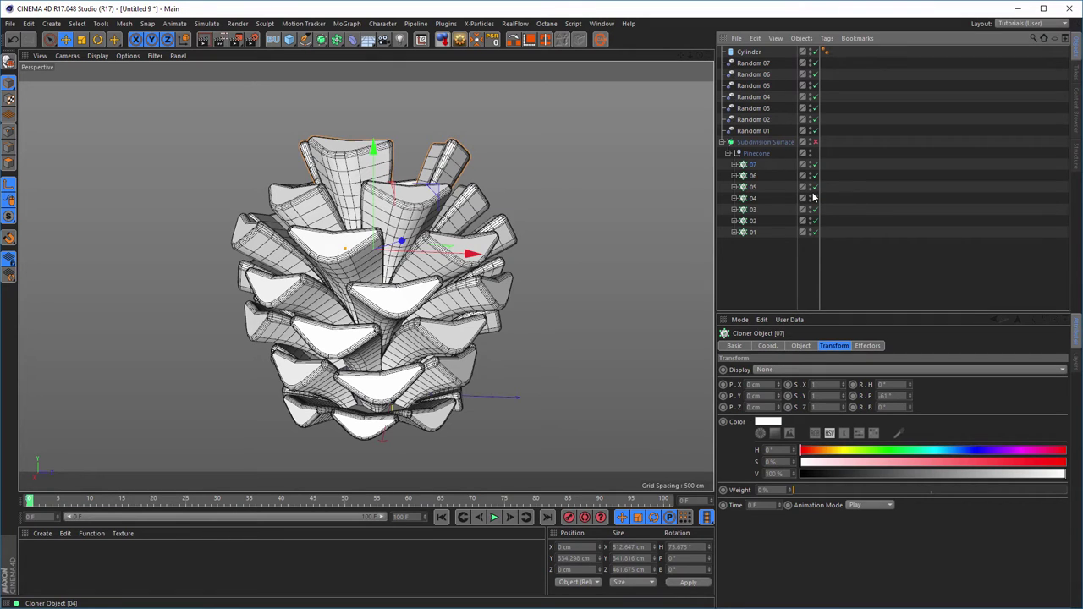
# Hide the cylinder core and layers 02–07, leaving only the bottom petal ring visible.
pyautogui.click(816, 51)
pyautogui.keyDown('alt'); pyautogui.moveTo(611, 367); pyautogui.dragTo(404, 296); pyautogui.keyUp('alt')
pyautogui.keyDown('alt'); pyautogui.moveTo(404, 296); pyautogui.dragTo(530, 287, button='right'); pyautogui.keyUp('alt')
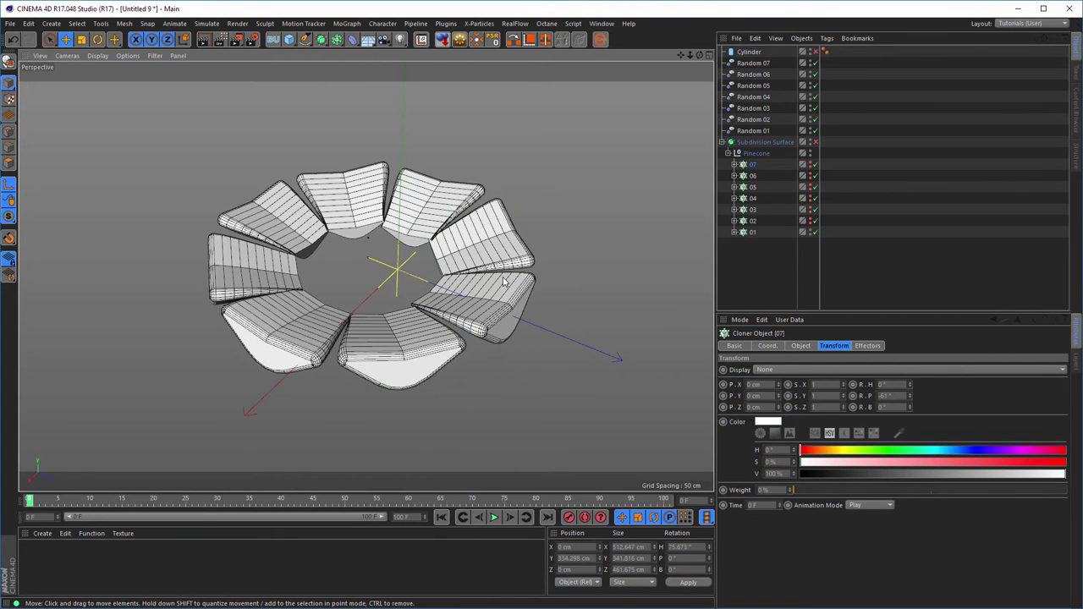
# Raise layer 01's Helix Height and pull its cloner radius in to about 113 cm.
pyautogui.click(735, 234)
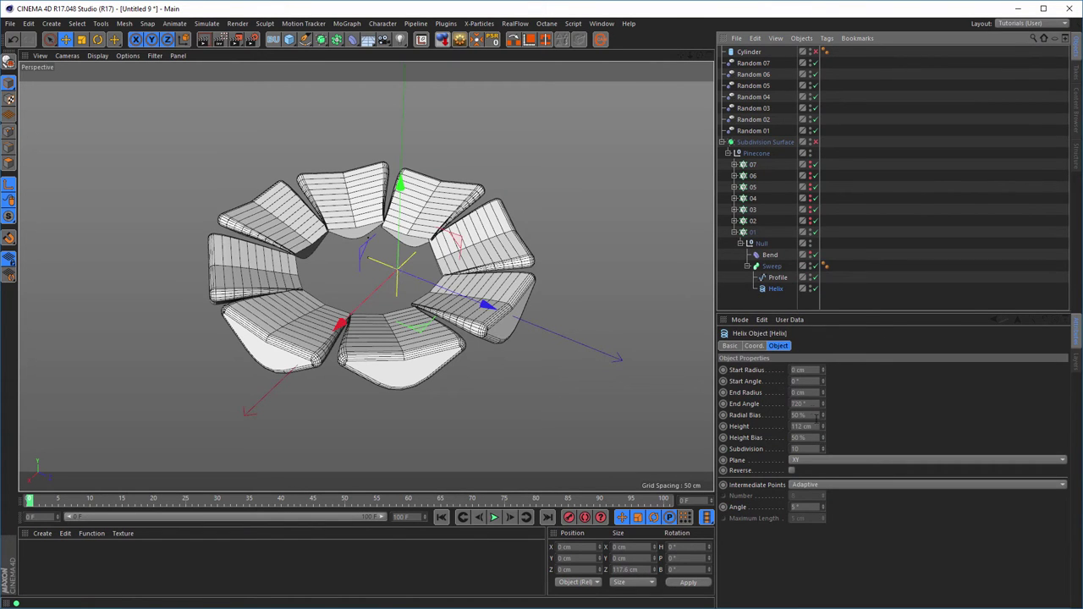
pyautogui.moveTo(822, 427); pyautogui.dragTo(822, 379)
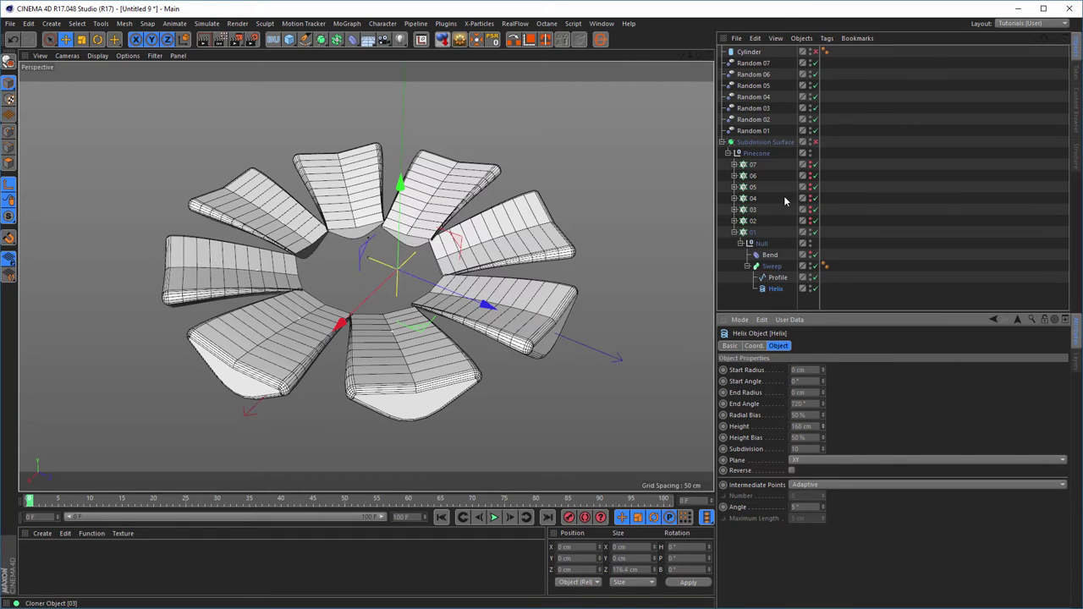
pyautogui.click(751, 233)
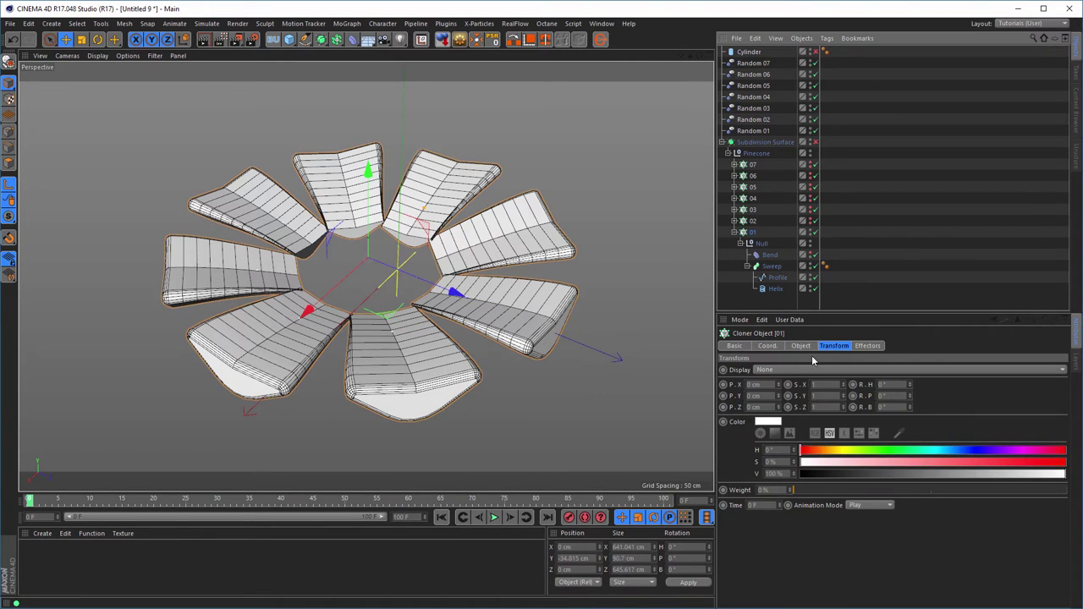
pyautogui.click(801, 346)
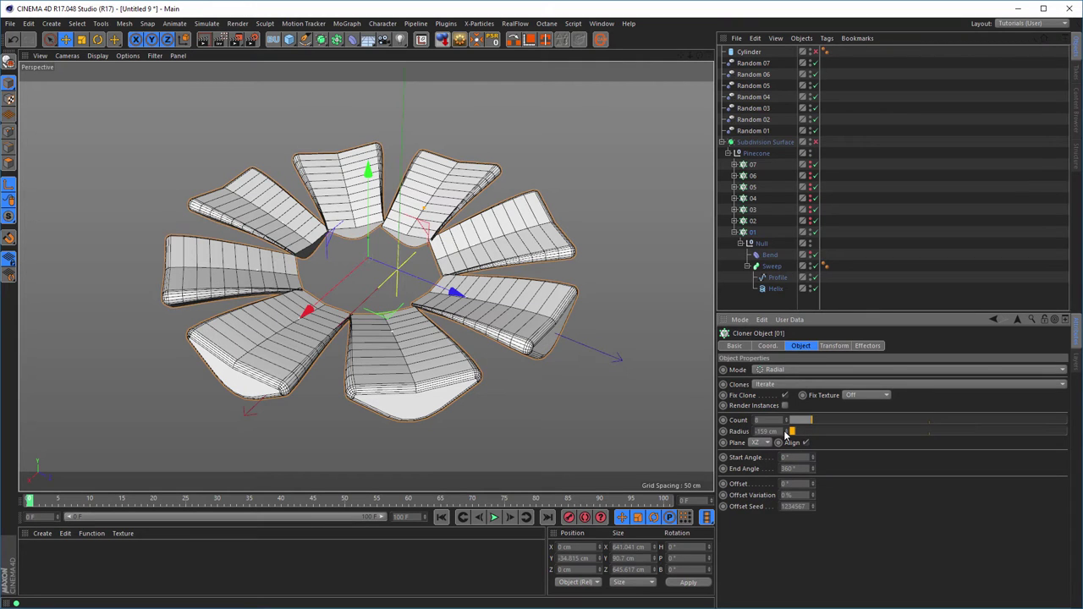
pyautogui.moveTo(788, 433); pyautogui.dragTo(813, 433)
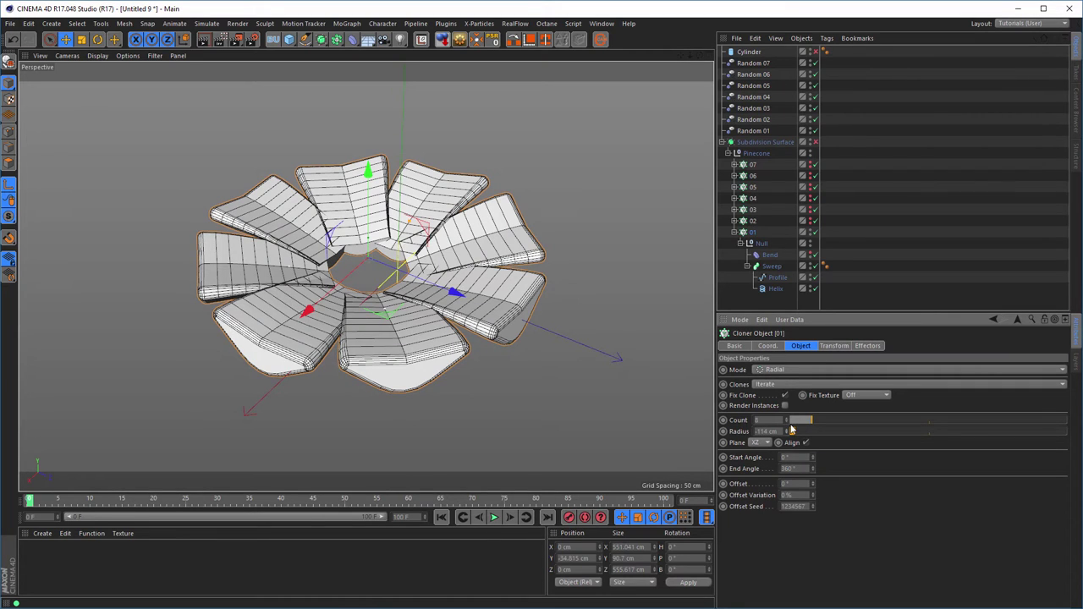
# Lower the start of layer 01's Sweep scale curve and show all petal layers again.
pyautogui.click(766, 265)
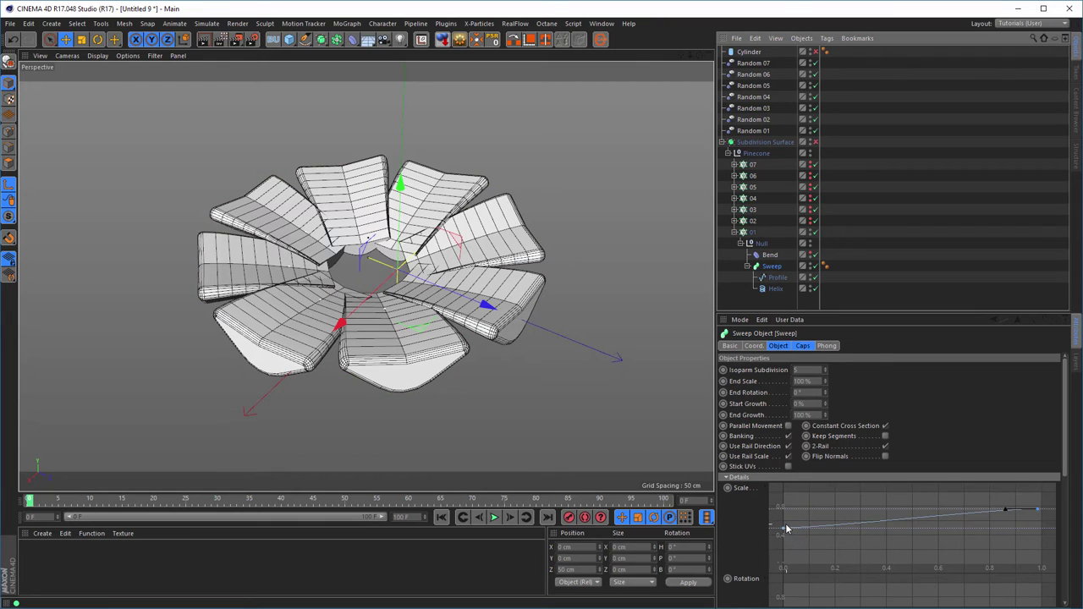
pyautogui.moveTo(785, 528); pyautogui.dragTo(783, 544)
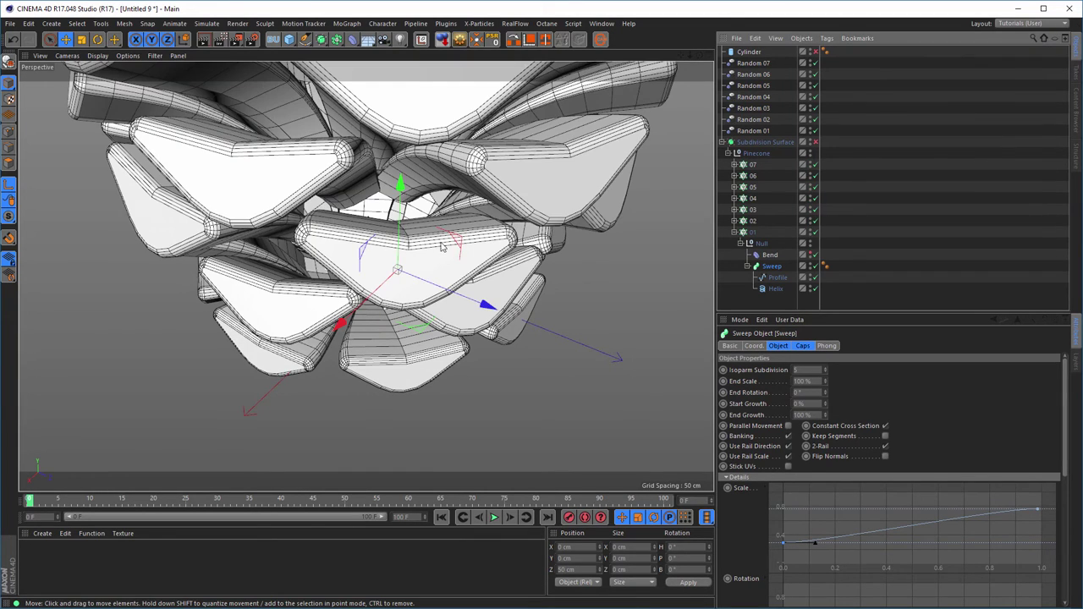
pyautogui.keyDown('alt'); pyautogui.moveTo(322, 338); pyautogui.dragTo(352, 328); pyautogui.keyUp('alt')
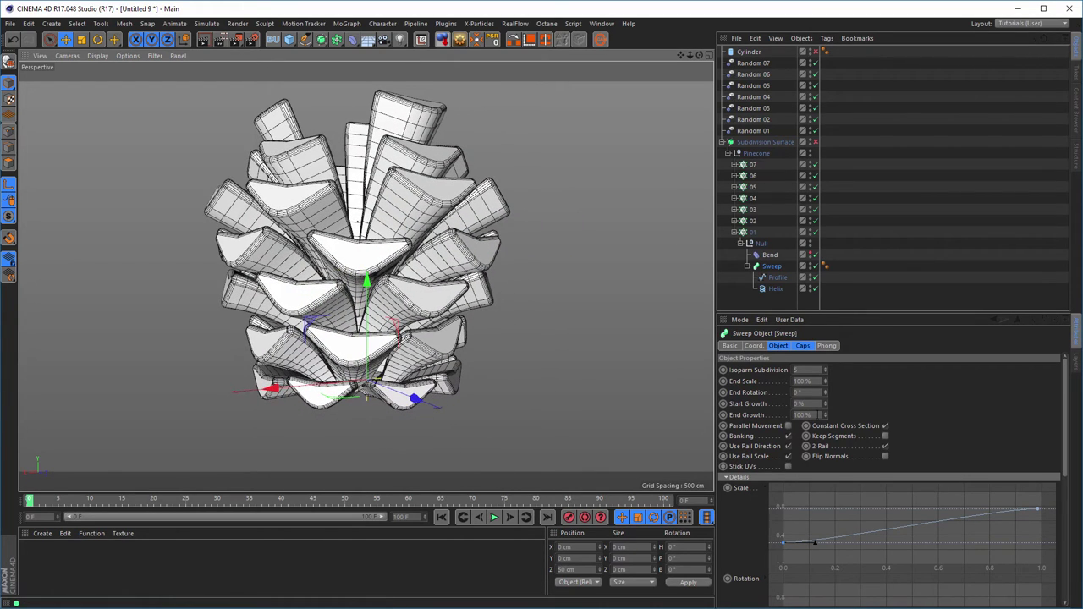
# Lower layer 01's Helix Height to 128 cm.
pyautogui.click(775, 289)
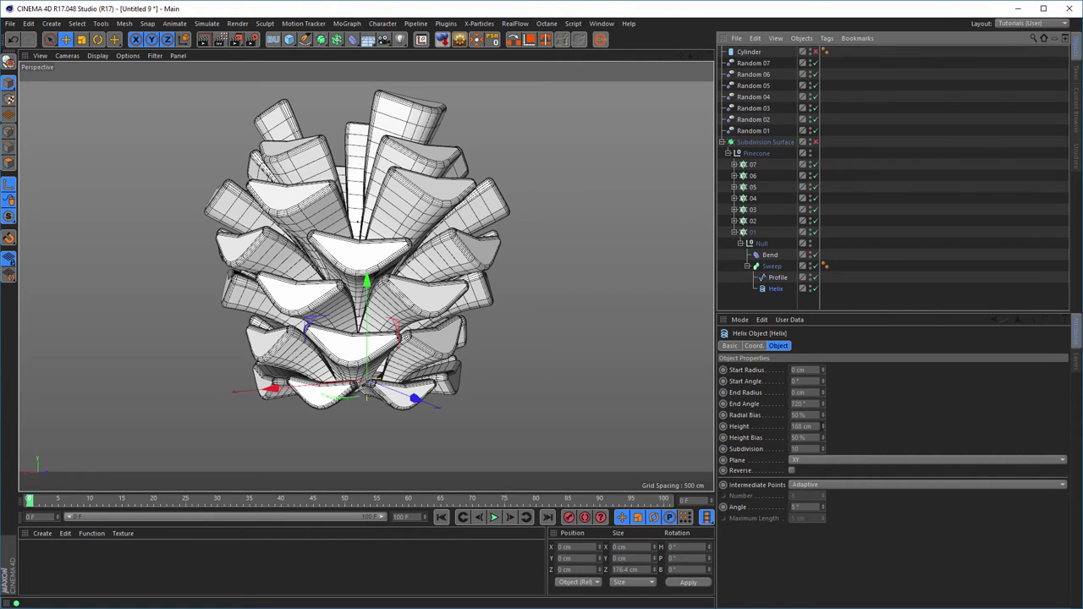
pyautogui.moveTo(821, 425); pyautogui.dragTo(822, 451)
pyautogui.keyDown('alt'); pyautogui.moveTo(457, 338); pyautogui.dragTo(674, 320); pyautogui.keyUp('alt')
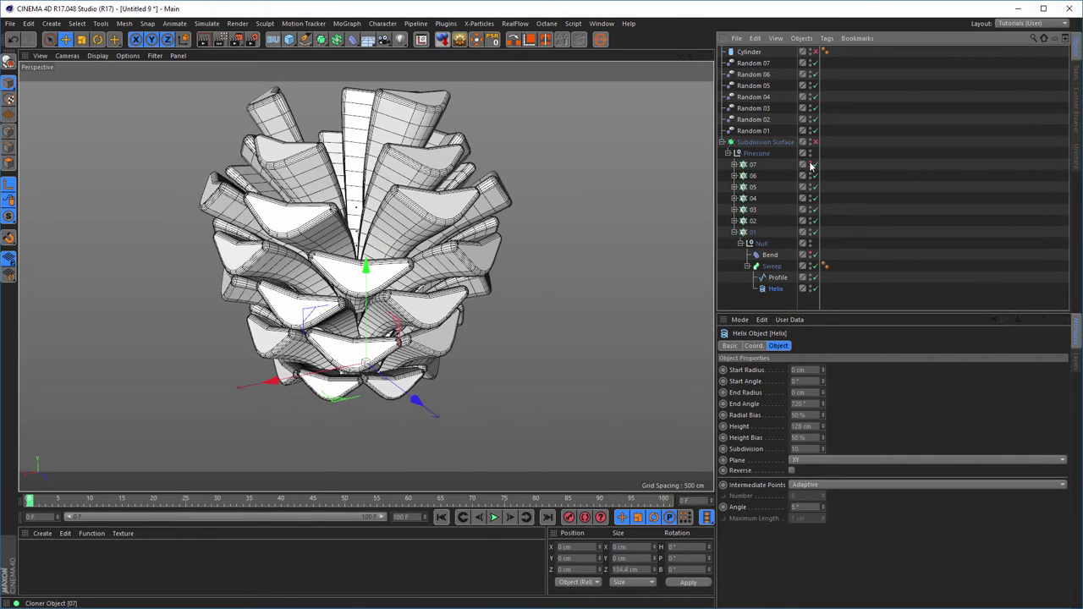
# Isolate the bottom ring and lower both the start and end points of its Sweep scale curve.
pyautogui.click(812, 225)
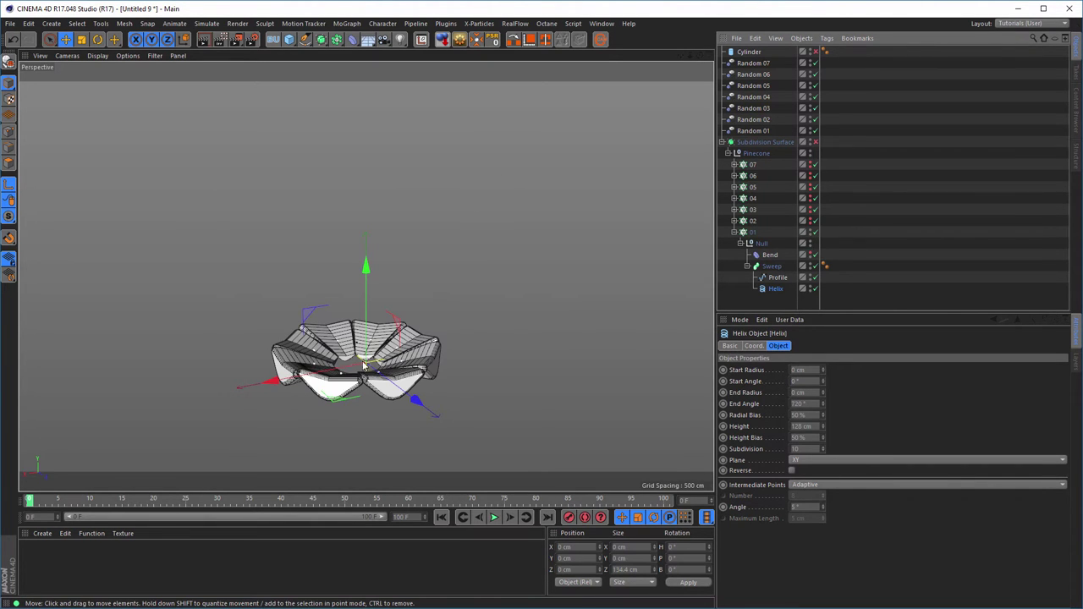
pyautogui.keyDown('alt'); pyautogui.moveTo(508, 397); pyautogui.dragTo(523, 347); pyautogui.keyUp('alt')
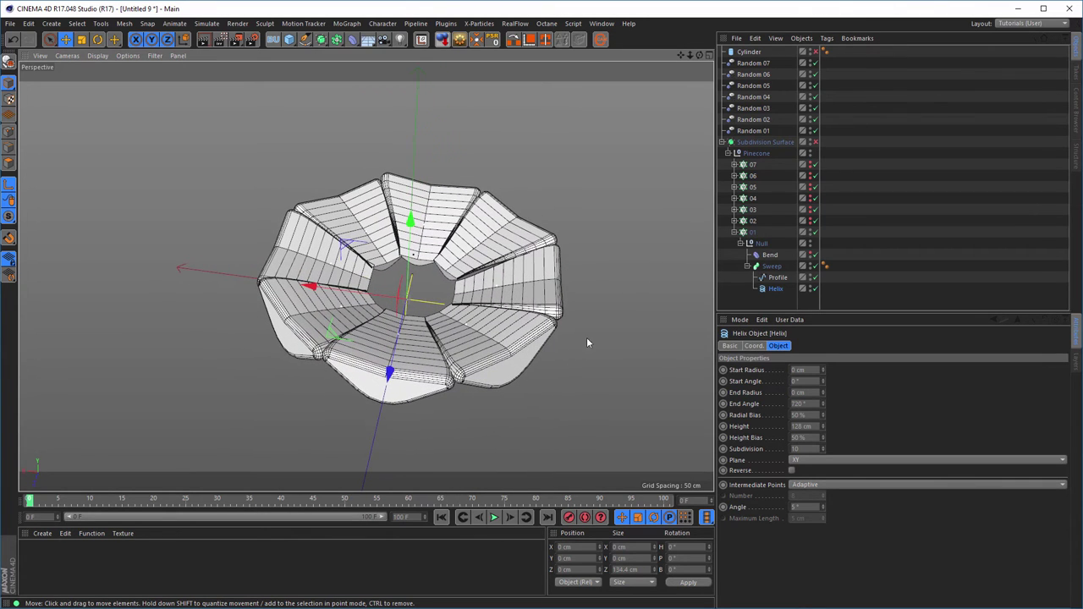
pyautogui.click(773, 266)
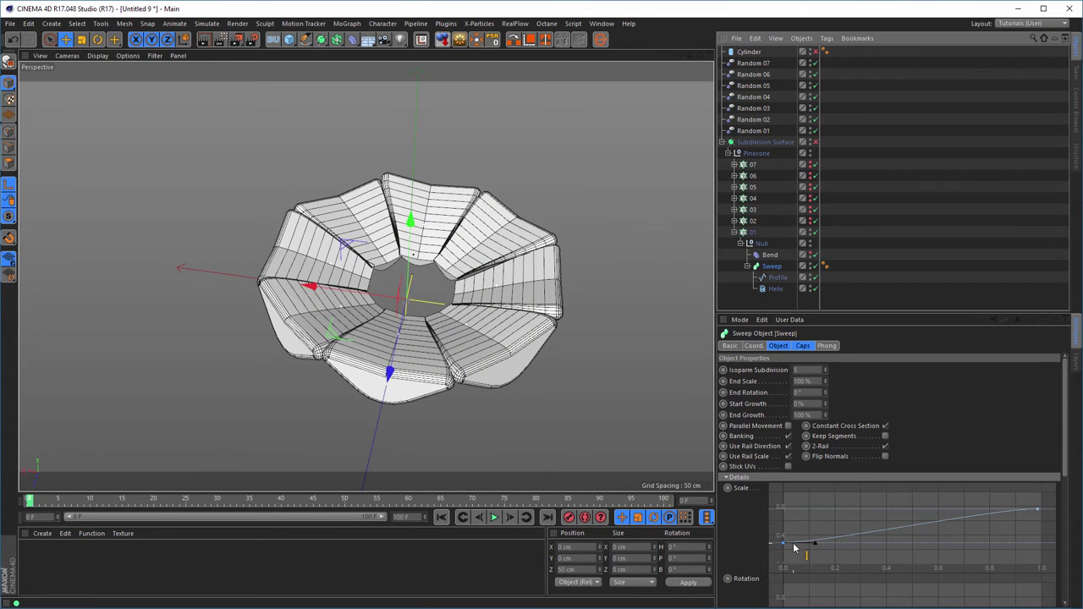
pyautogui.moveTo(784, 544); pyautogui.dragTo(783, 554)
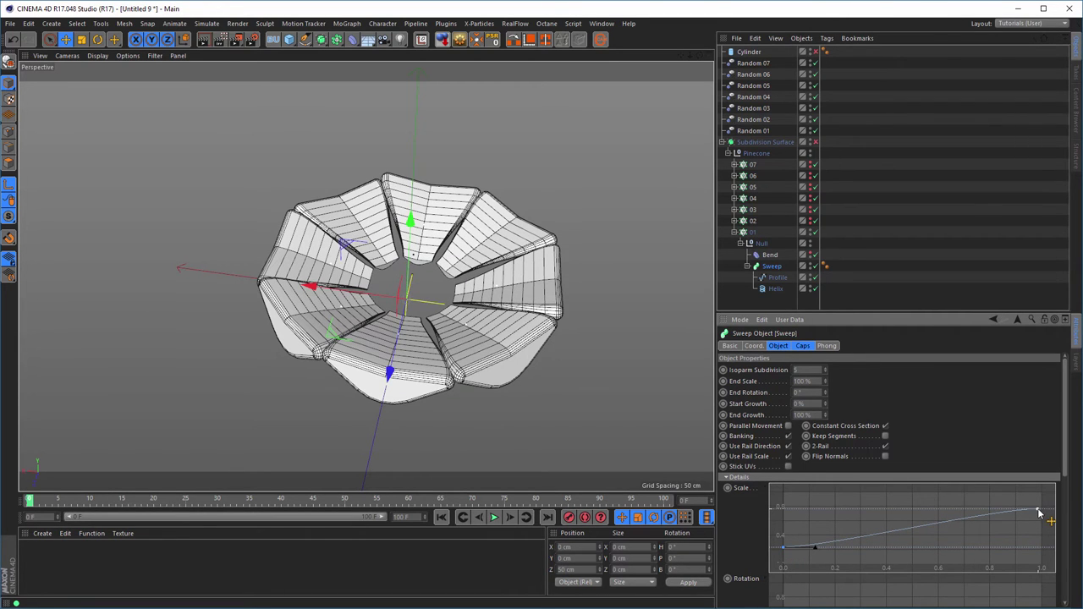
pyautogui.moveTo(1038, 513); pyautogui.dragTo(1040, 518)
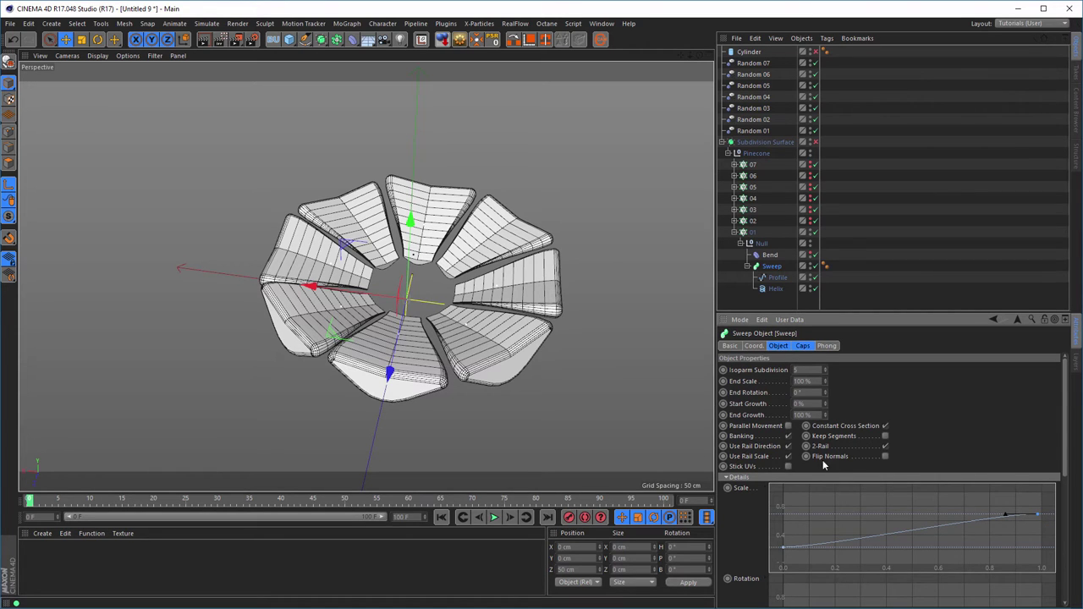
pyautogui.keyDown('alt'); pyautogui.moveTo(472, 337); pyautogui.dragTo(461, 361); pyautogui.keyUp('alt')
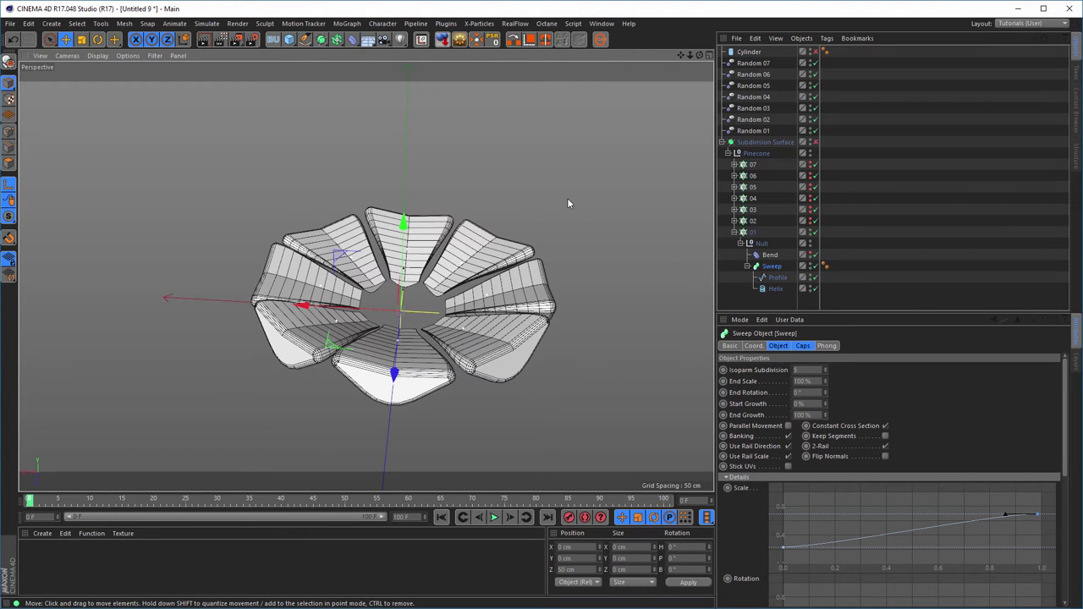
# Save the scene as pinecone.c4d in place of 'Untitled 9'.
pyautogui.hotkey('ctrl', 's')
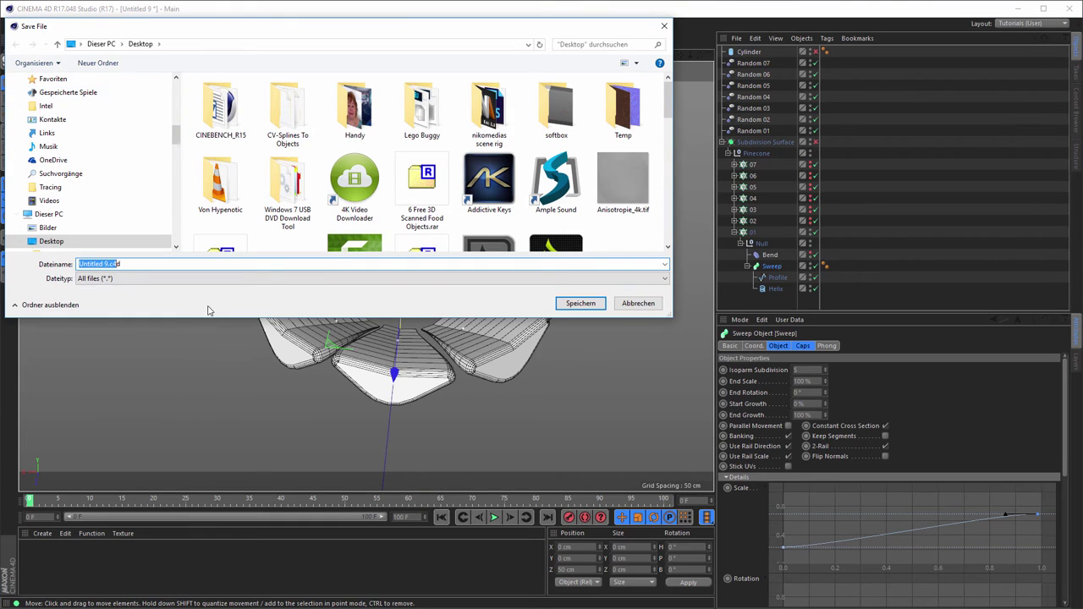
pyautogui.hotkey('shift', 'Left')
pyautogui.hotkey('shift', 'Left')
pyautogui.hotkey('shift', 'Left')
pyautogui.hotkey('shift', 'Left')
pyautogui.hotkey('shift', 'Left')
pyautogui.write('pinecone')
pyautogui.press('Return')
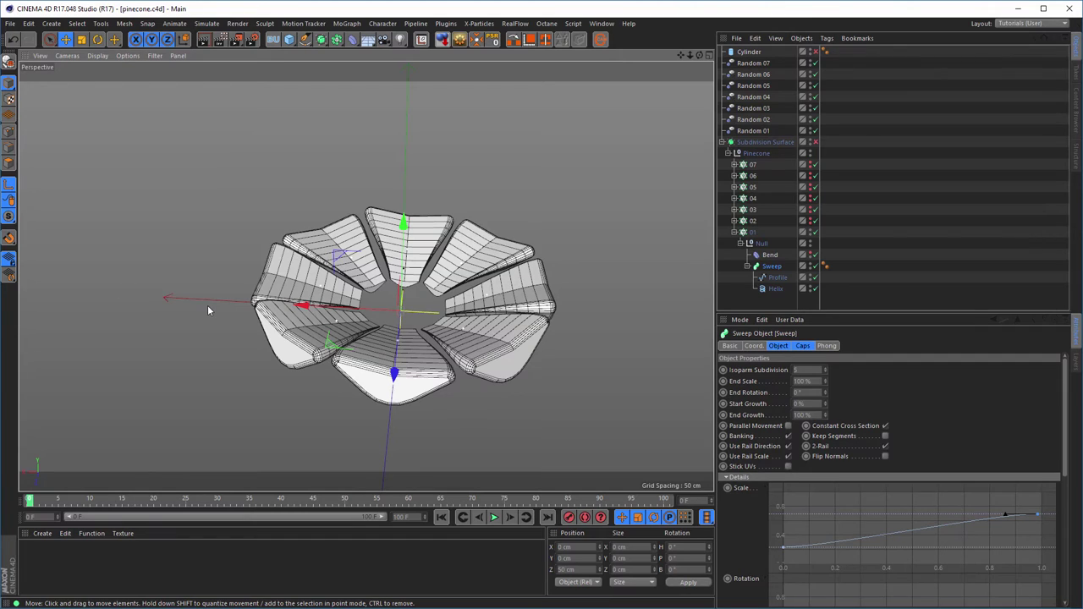
# Browse the Content Browser to the My Textures > Wood preset folder.
pyautogui.click(1076, 115)
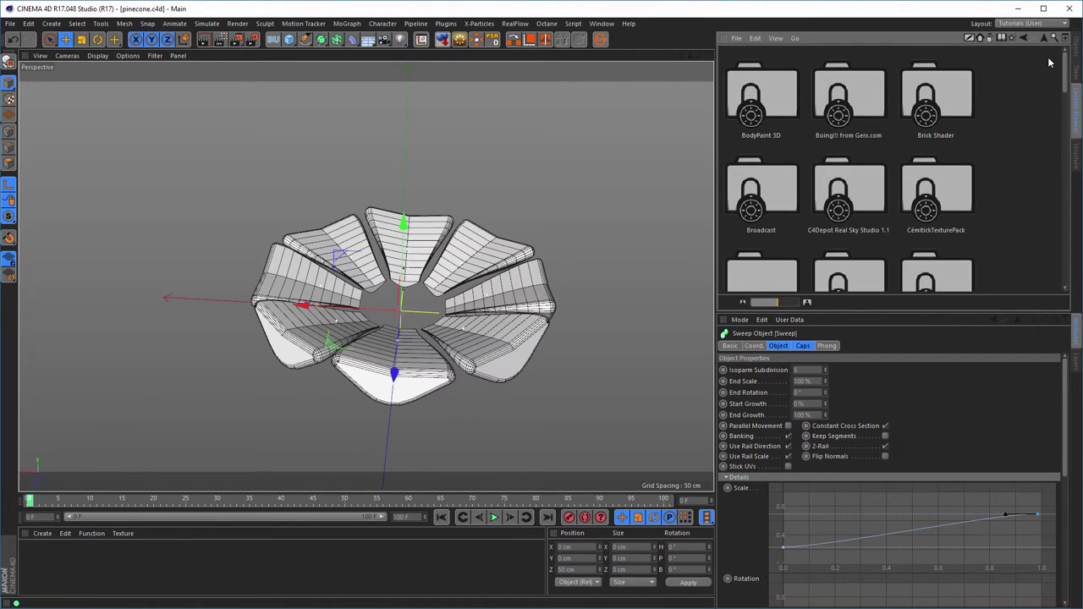
pyautogui.click(1006, 39)
pyautogui.click(1008, 40)
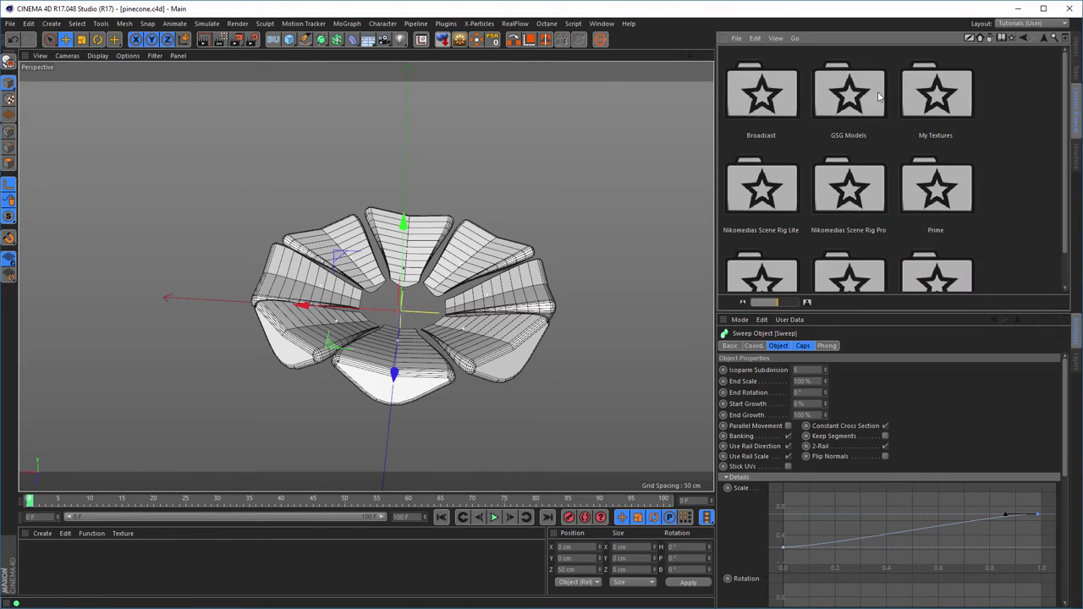
pyautogui.doubleClick(950, 116)
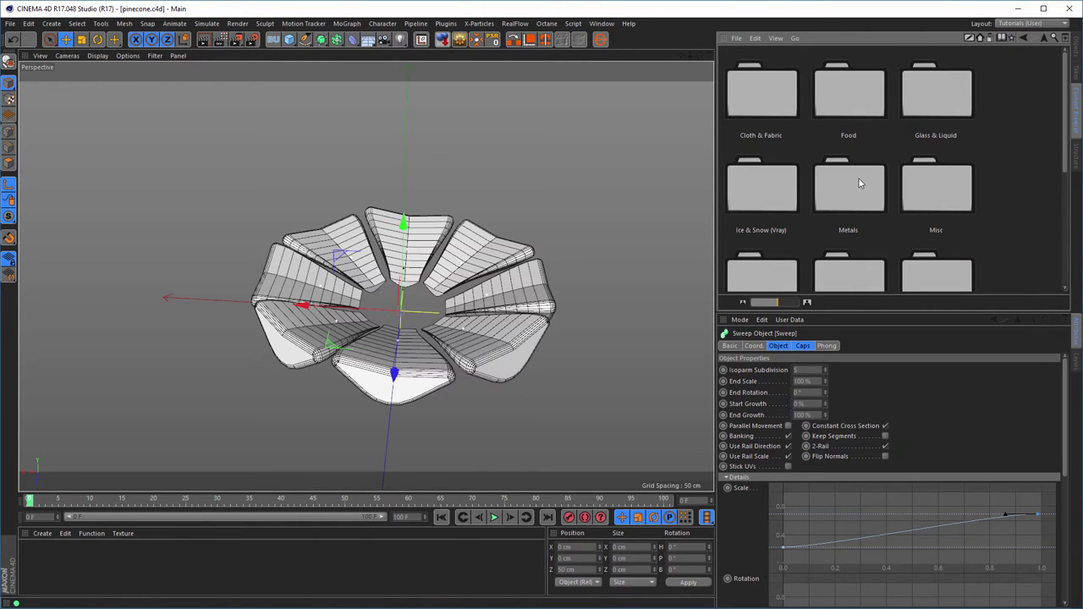
pyautogui.scroll(-2, 879, 165)
pyautogui.scroll(2, 879, 165)
pyautogui.scroll(-4, 965, 148)
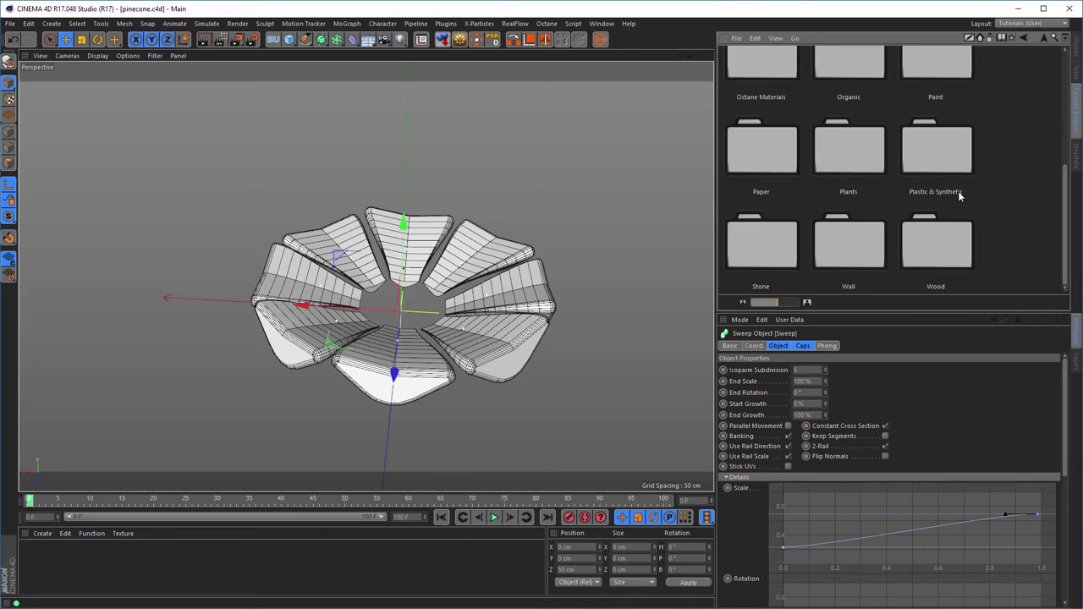
pyautogui.doubleClick(954, 242)
# Add the Wood 007 preset material to the Material Manager.
pyautogui.scroll(-3, 959, 239)
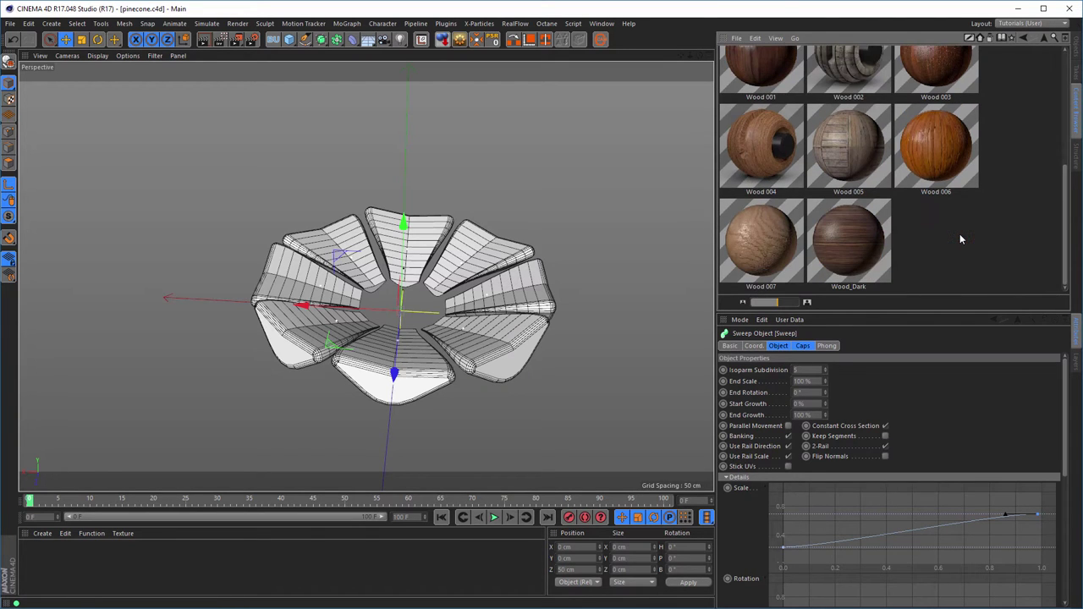
pyautogui.click(770, 247)
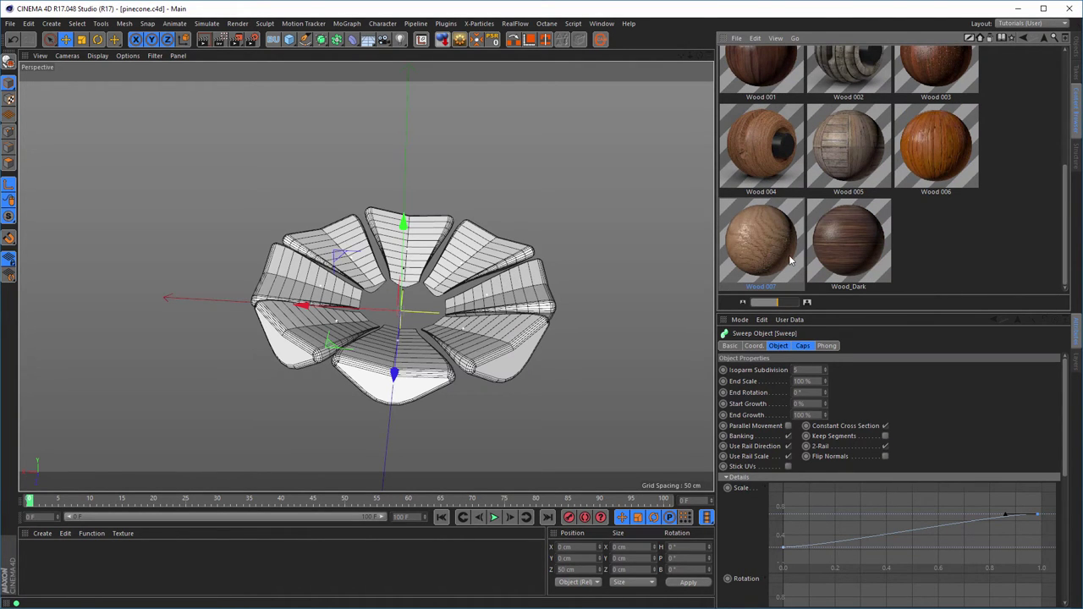
pyautogui.moveTo(791, 260); pyautogui.dragTo(54, 568)
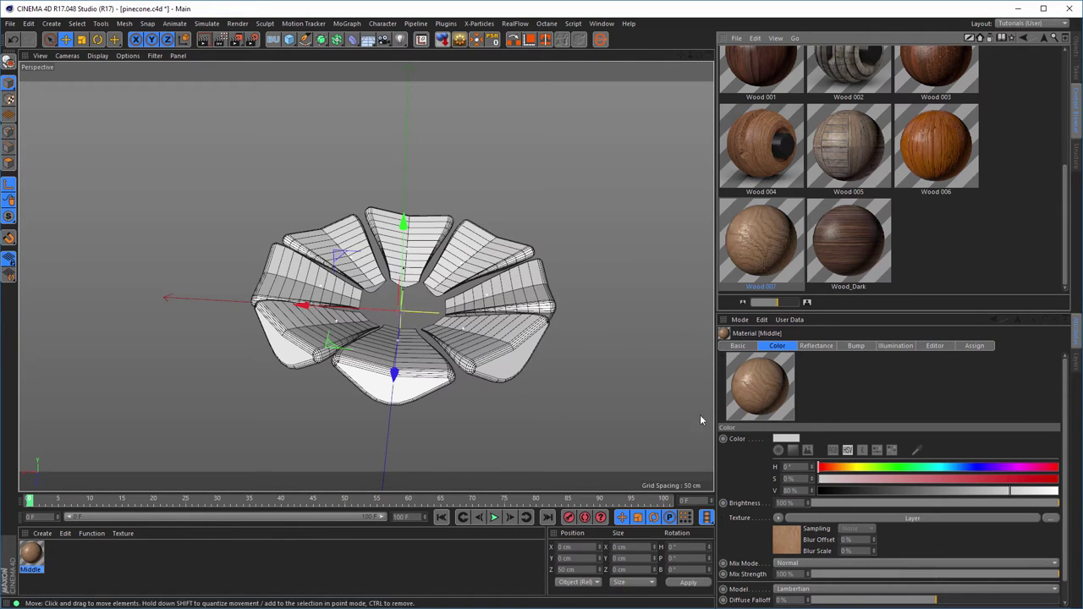
# Apply the Middle wood material to cloner 01 and preview it in the Interactive Render Region.
pyautogui.click(1078, 53)
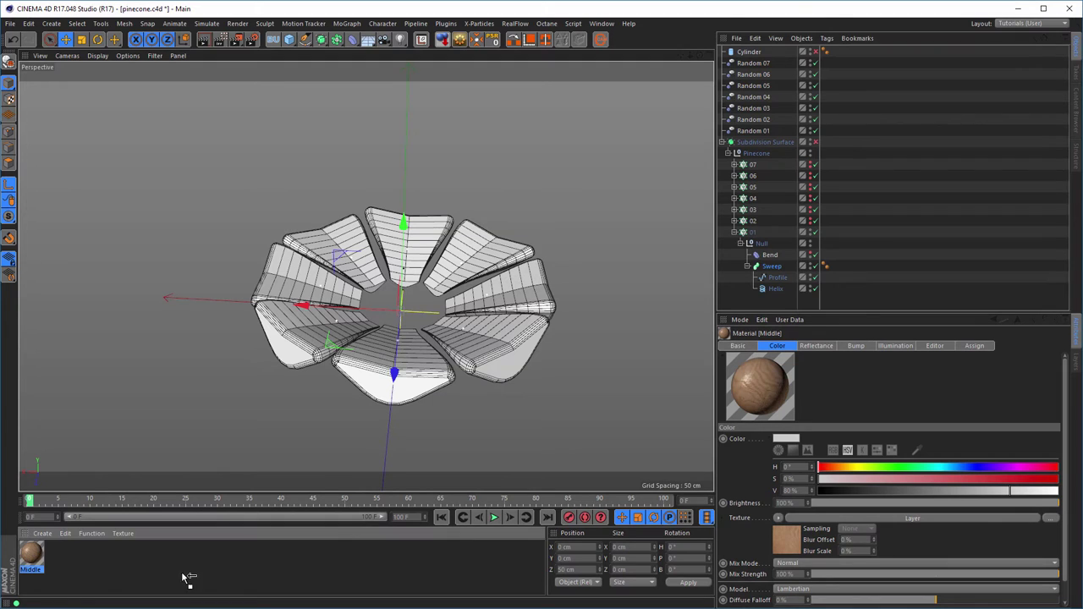
pyautogui.moveTo(755, 228); pyautogui.dragTo(752, 232)
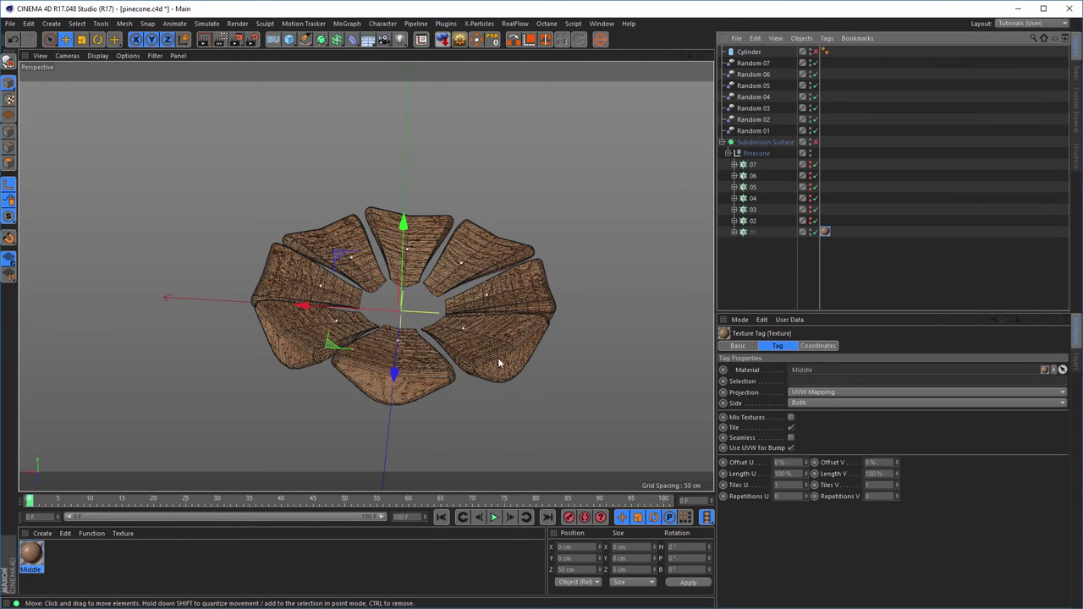
pyautogui.keyDown('alt'); pyautogui.moveTo(495, 363); pyautogui.dragTo(543, 314); pyautogui.keyUp('alt')
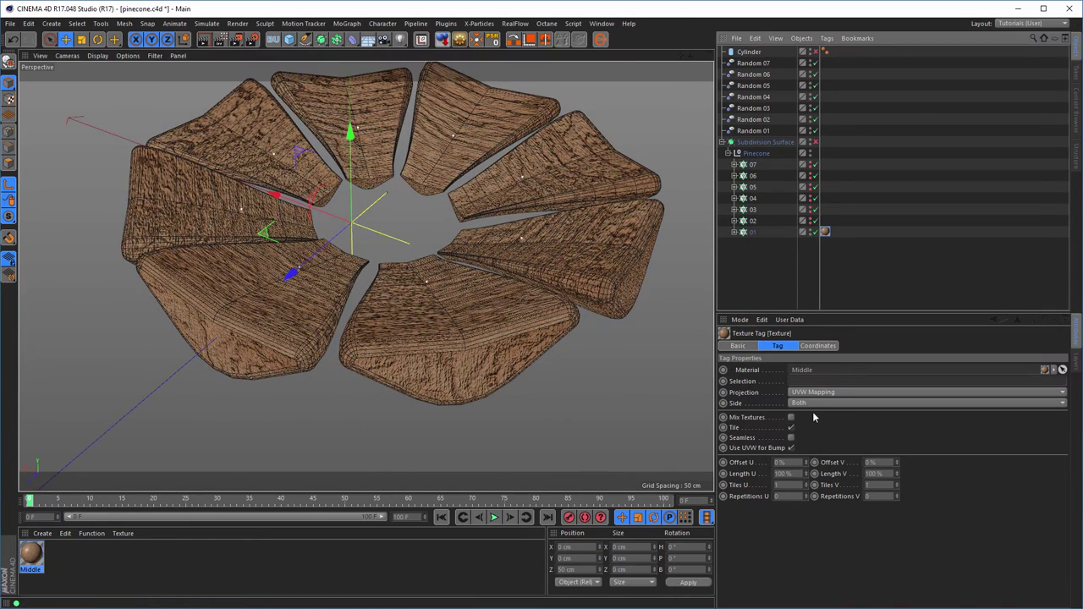
pyautogui.hotkey('alt', 'r')
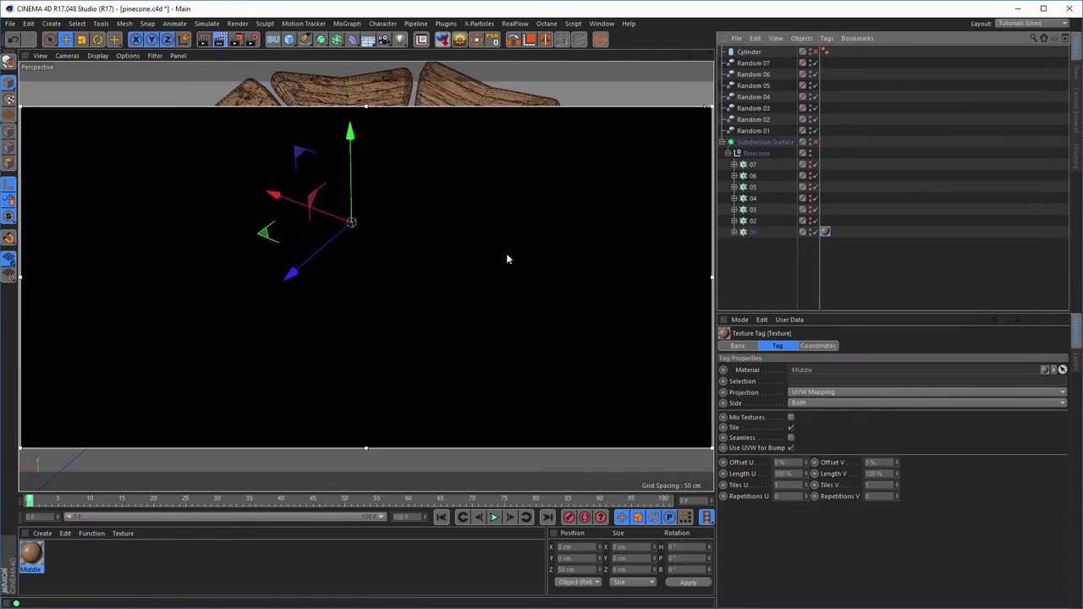
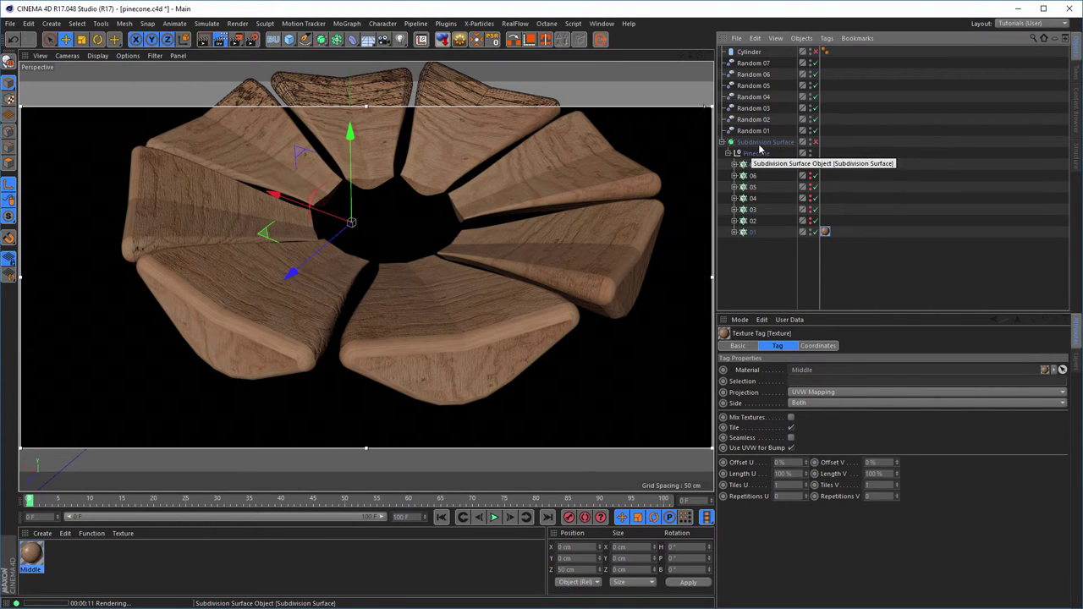
# Disable Subdivision Surface, review ring 01 Sweep's Caps settings, and turn off Interactive Render Region.
pyautogui.click(815, 142)
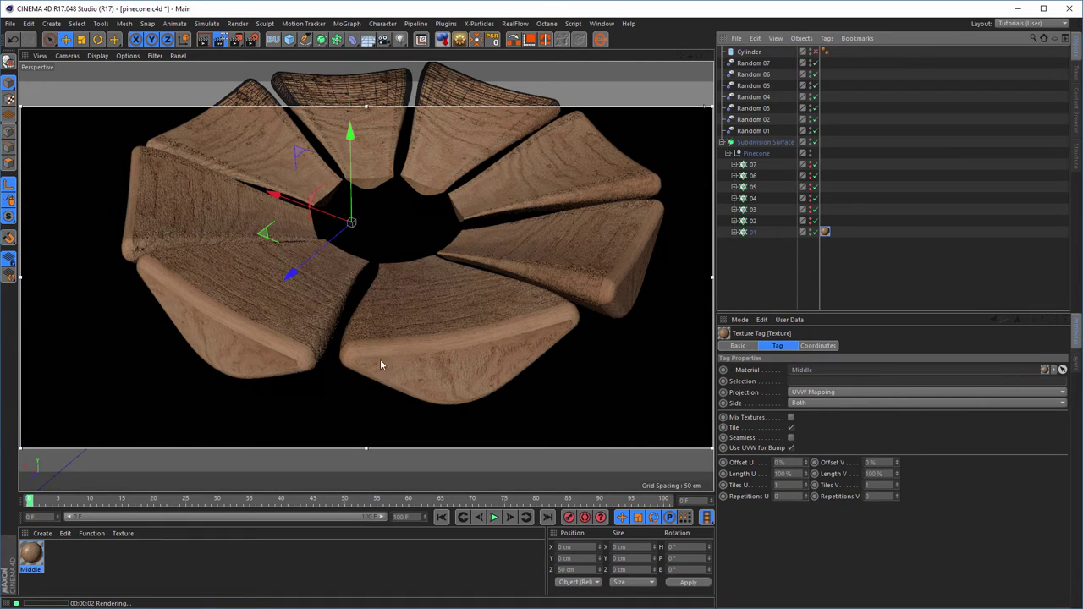
pyautogui.click(734, 232)
pyautogui.click(771, 266)
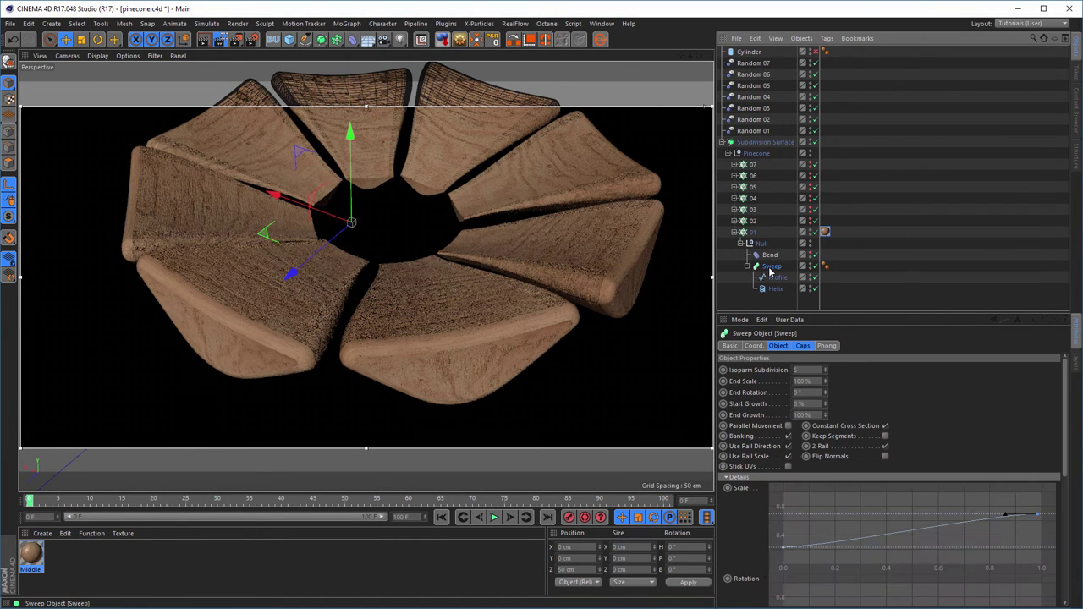
pyautogui.click(801, 346)
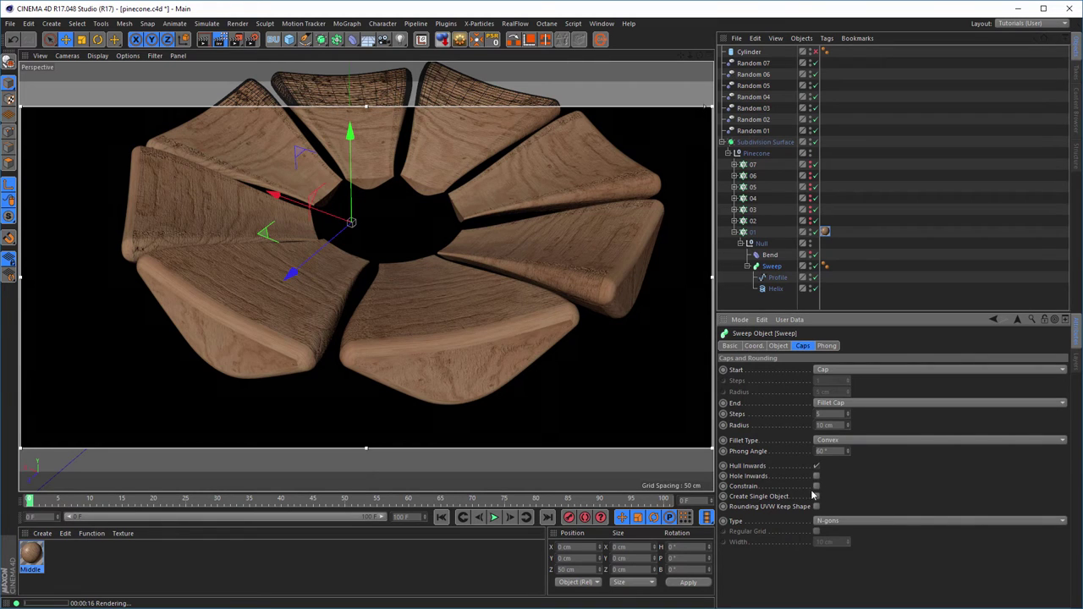
pyautogui.click(733, 231)
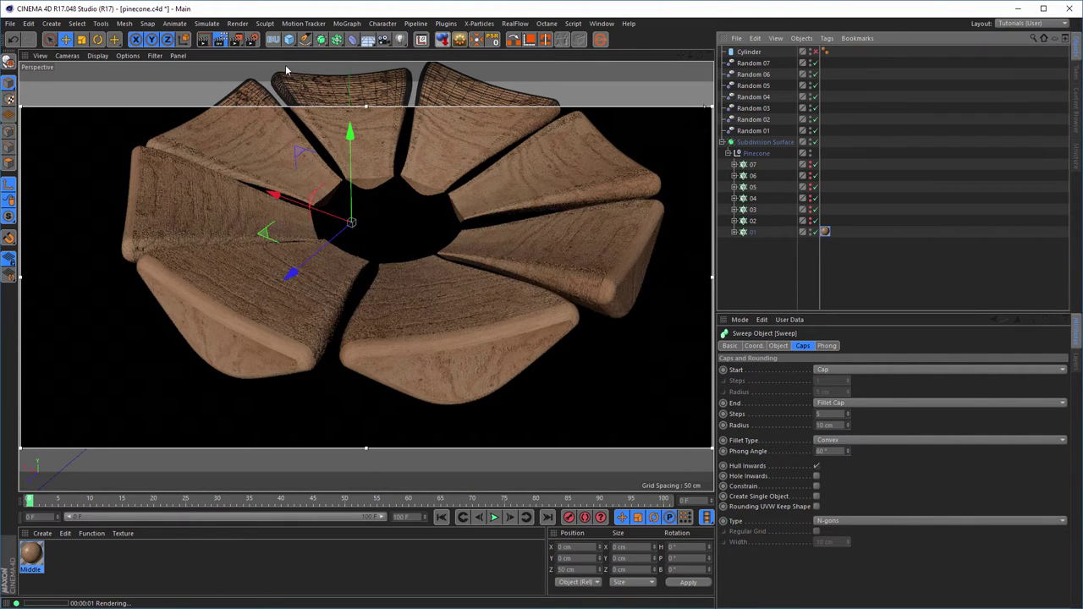
pyautogui.click(236, 40)
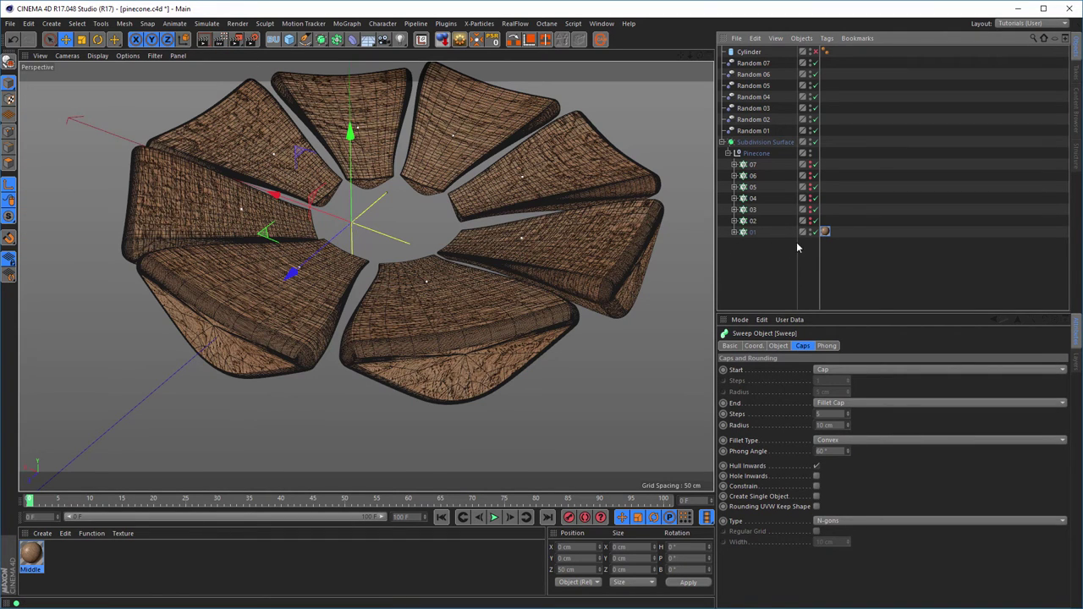
# Select all seven Sweep objects by type filter and store them as a Selection Object.
pyautogui.click(1054, 42)
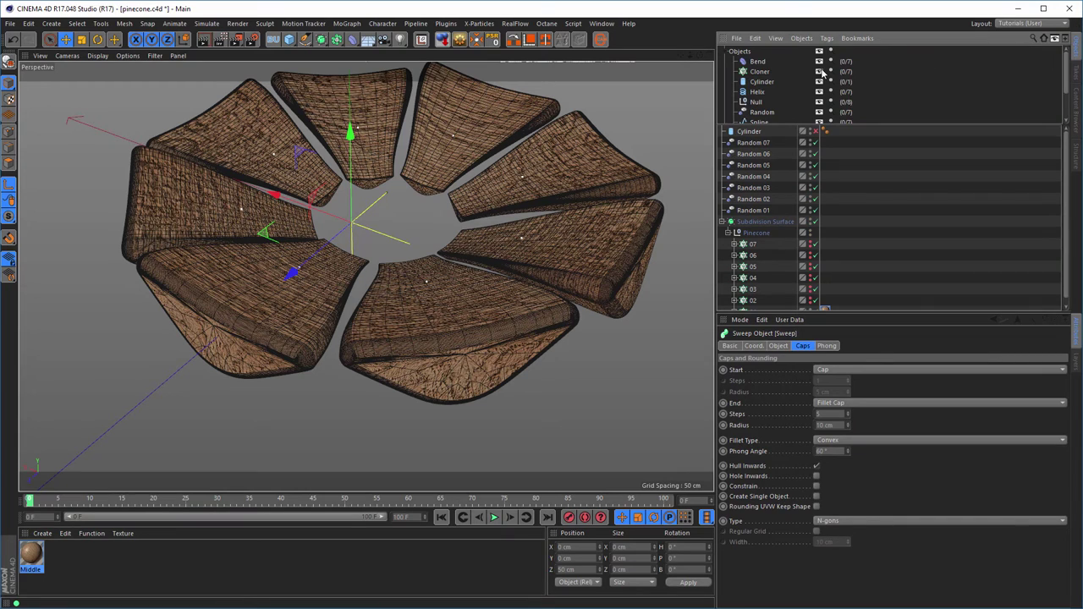
pyautogui.scroll(-2, 795, 74)
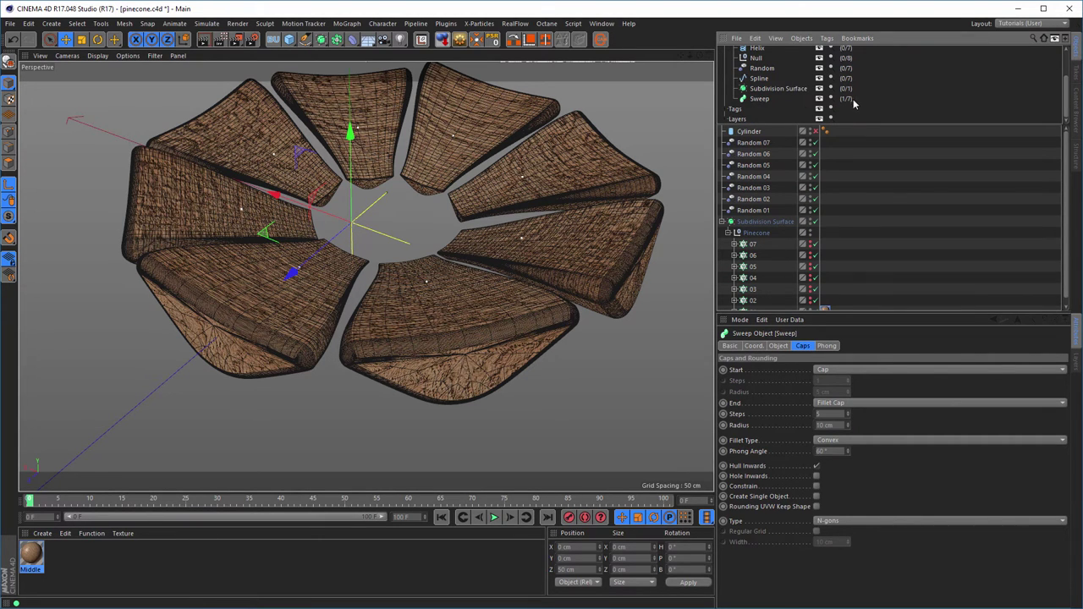
pyautogui.click(758, 99)
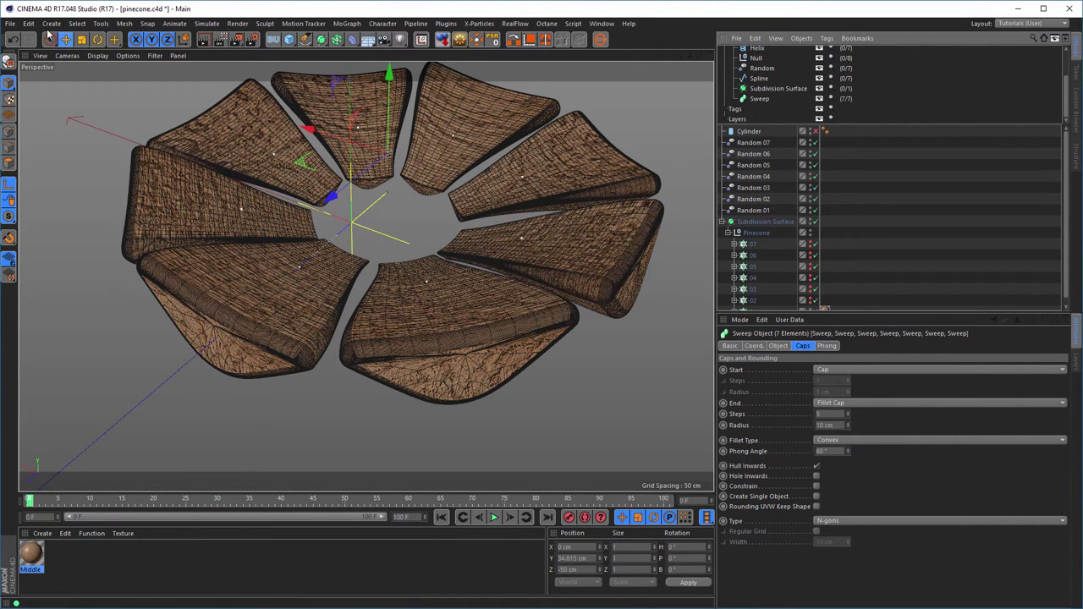
pyautogui.click(77, 24)
pyautogui.moveTo(80, 40)
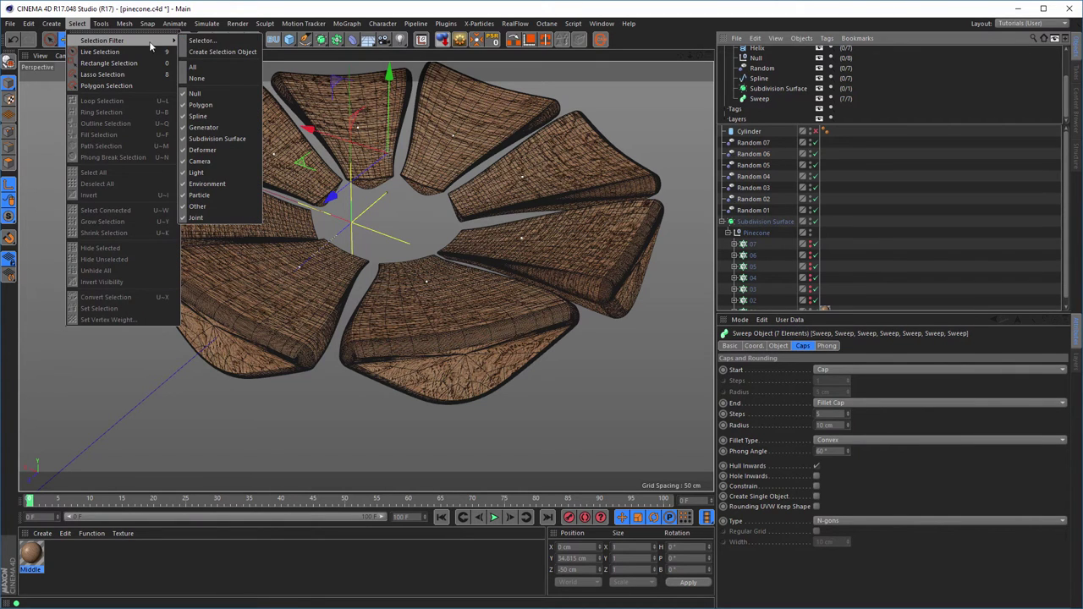
pyautogui.click(221, 52)
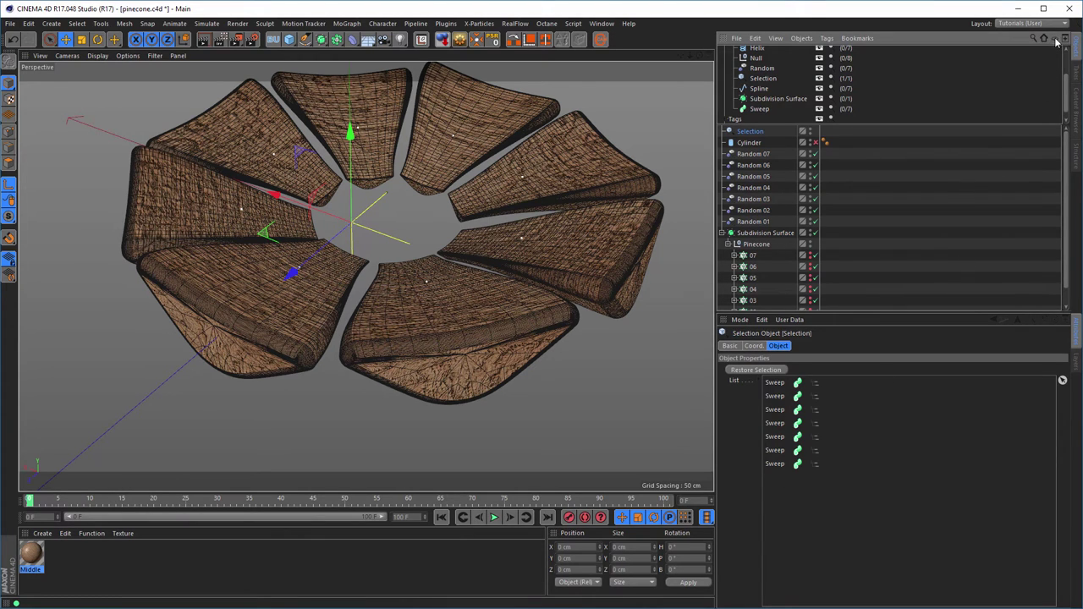
# Enable Create Single Object in the seven Sweeps' Caps settings.
pyautogui.scroll(-3, 1031, 137)
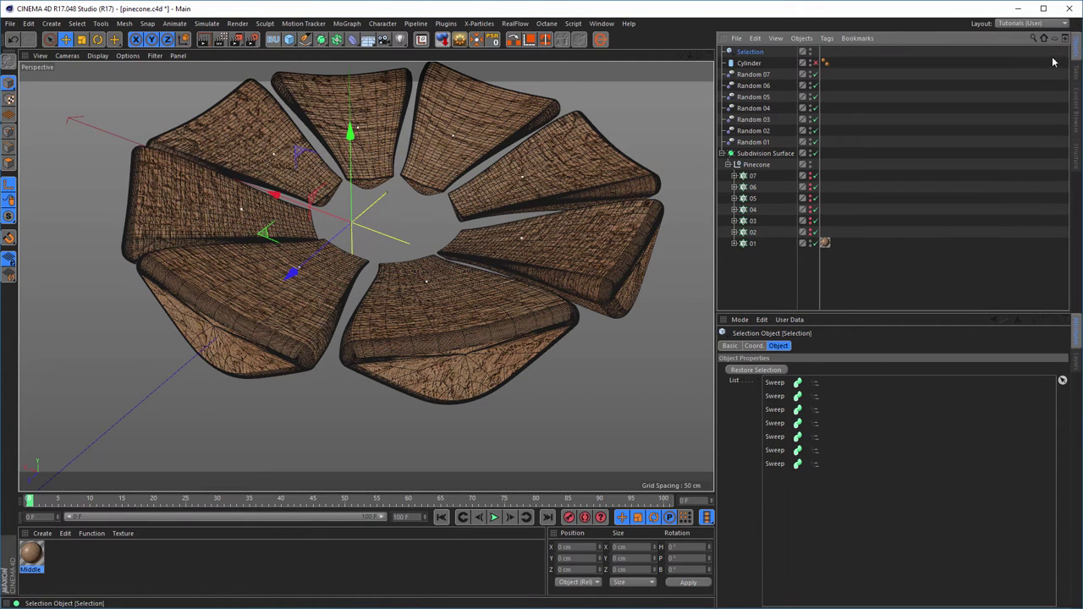
pyautogui.click(742, 372)
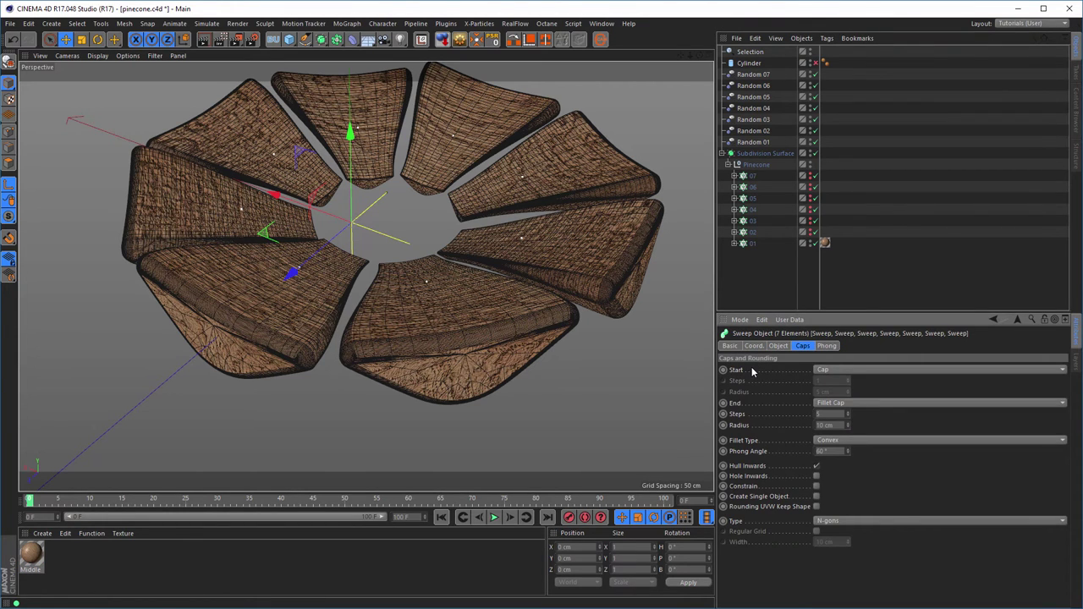
pyautogui.click(780, 347)
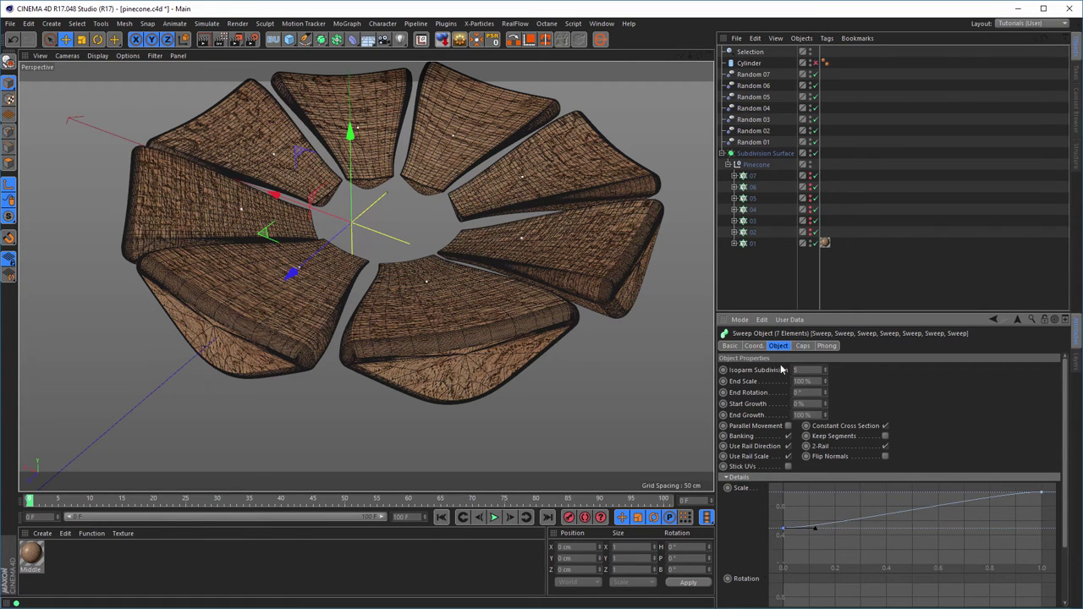
pyautogui.click(803, 347)
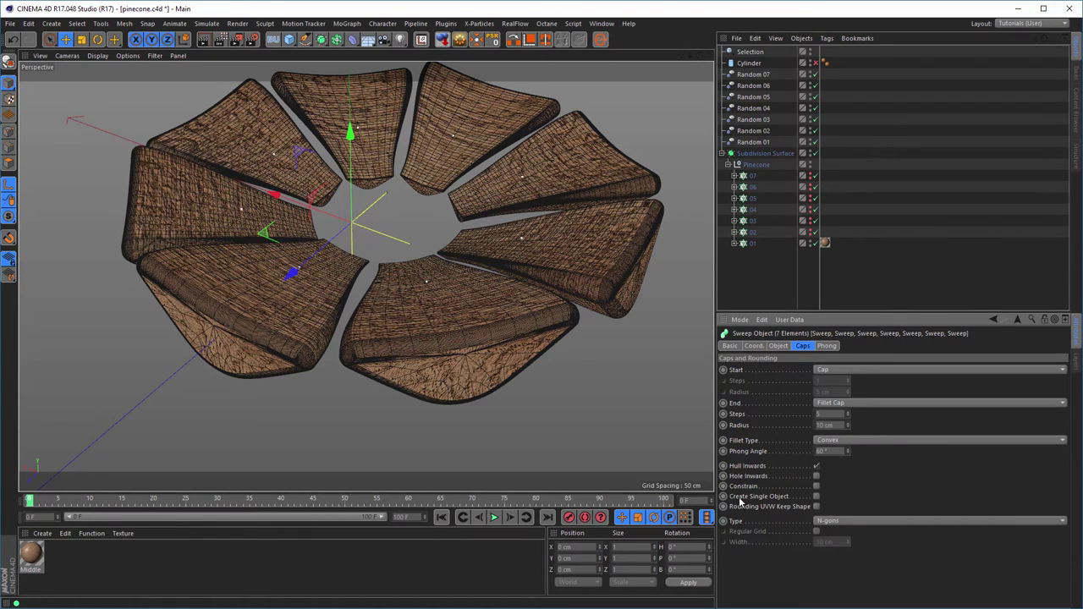
pyautogui.click(816, 496)
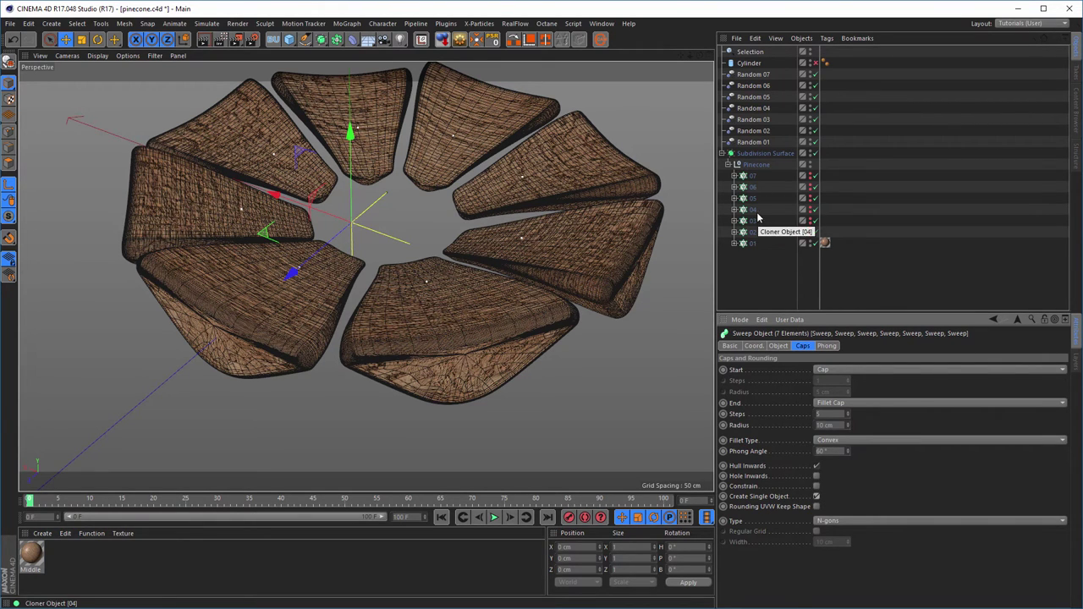
# Rename the selection object to 'Sweeps'.
pyautogui.click(751, 52)
pyautogui.write('Sw')
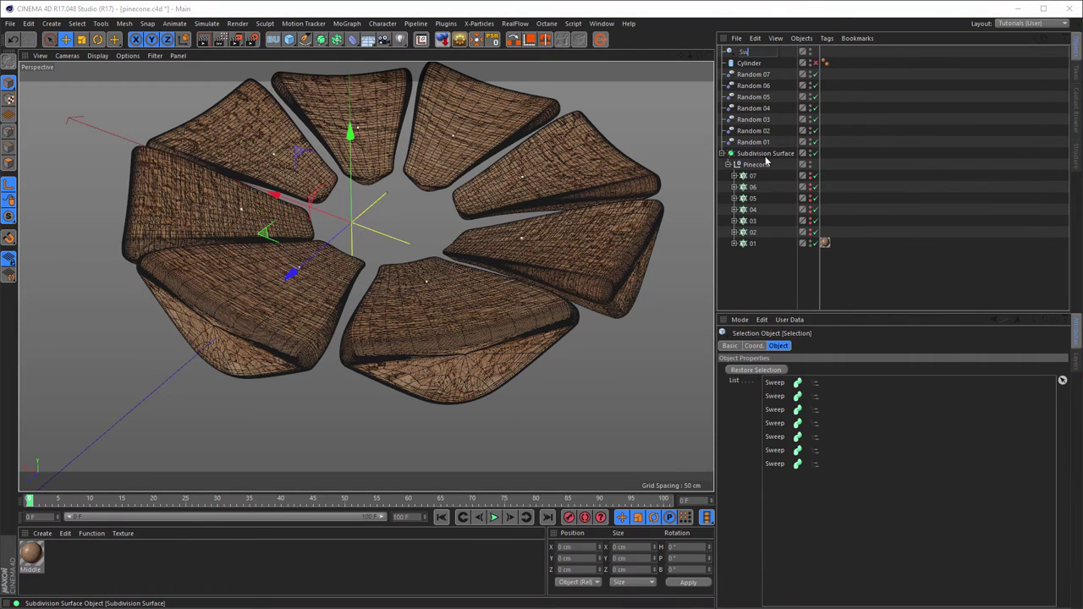
pyautogui.write('eeps')
pyautogui.press('Return')
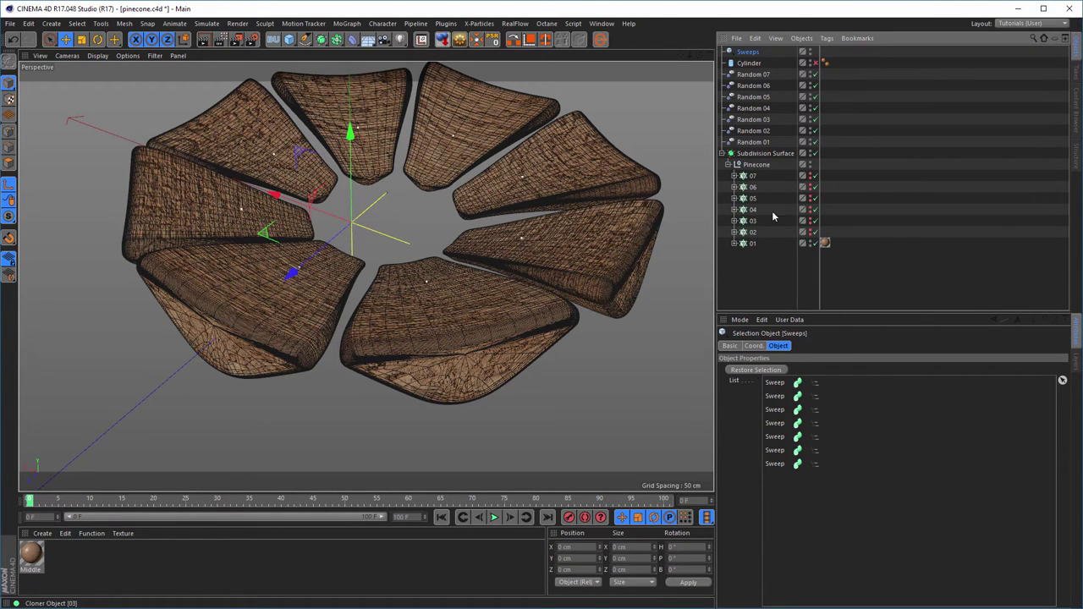
# Turn Interactive Render Region back on and re-enable Subdivision Surface.
pyautogui.click(216, 41)
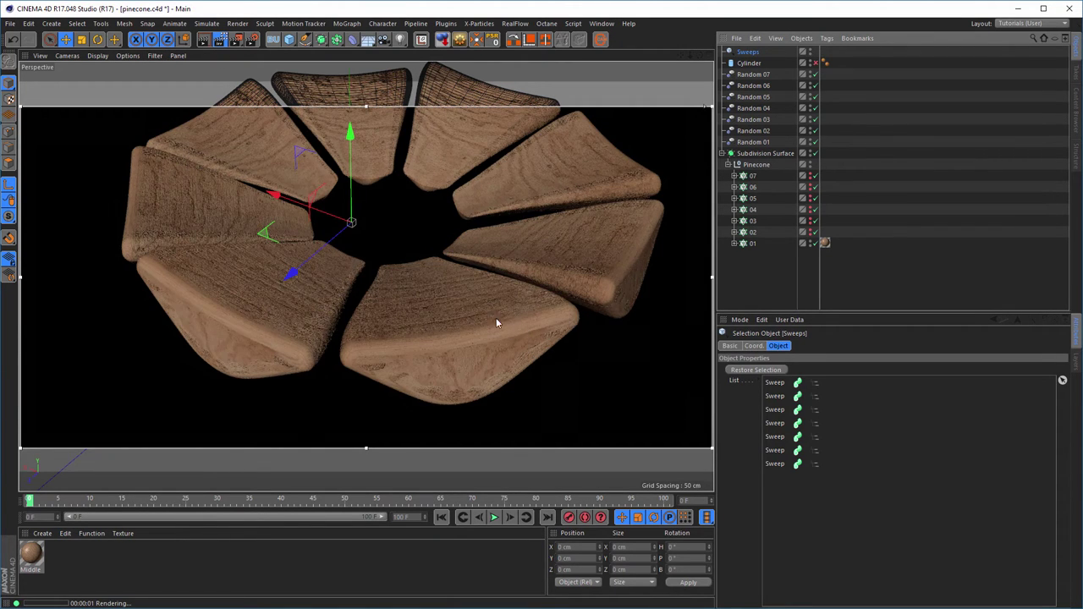
pyautogui.moveTo(495, 317)
pyautogui.keyDown('alt'); pyautogui.mouseDown()
pyautogui.moveTo(465, 318)
pyautogui.moveTo(462, 334)
pyautogui.moveTo(496, 314)
pyautogui.mouseUp(); pyautogui.keyUp('alt')
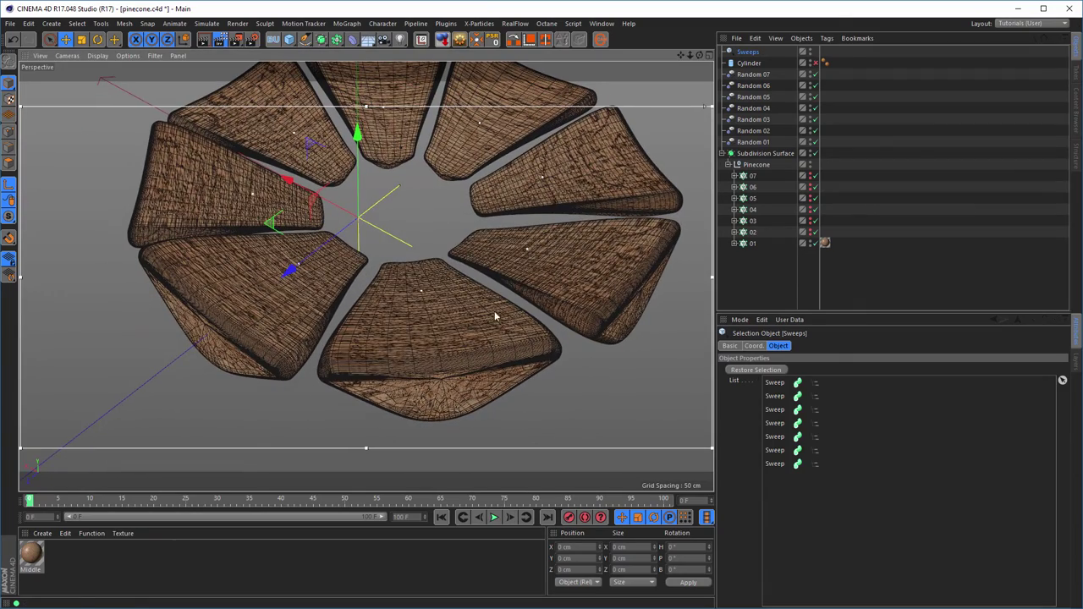
pyautogui.click(814, 154)
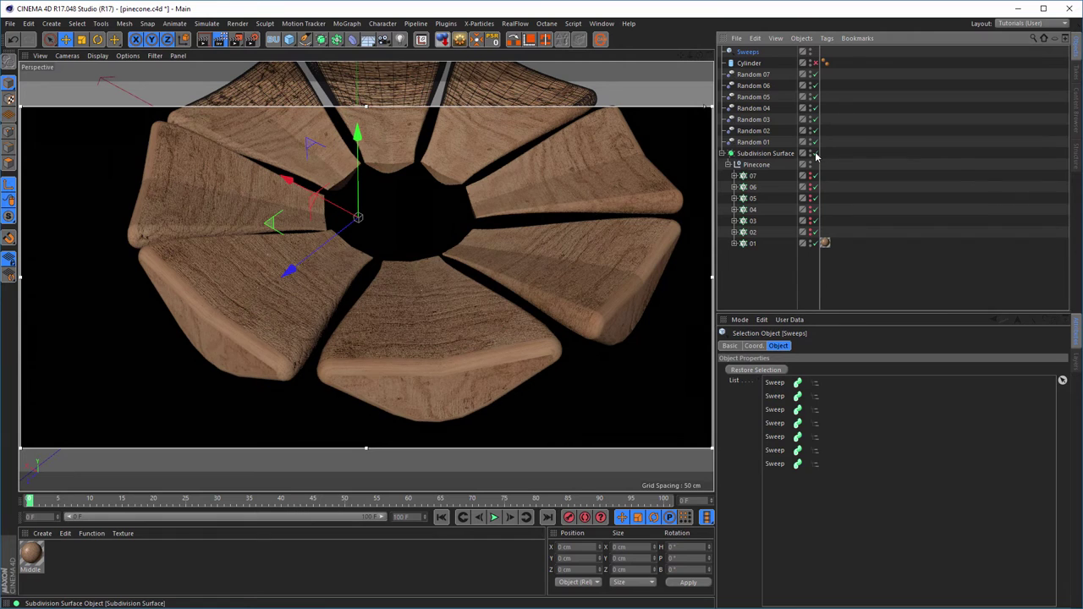
pyautogui.keyDown('alt'); pyautogui.moveTo(411, 330); pyautogui.dragTo(386, 331); pyautogui.keyUp('alt')
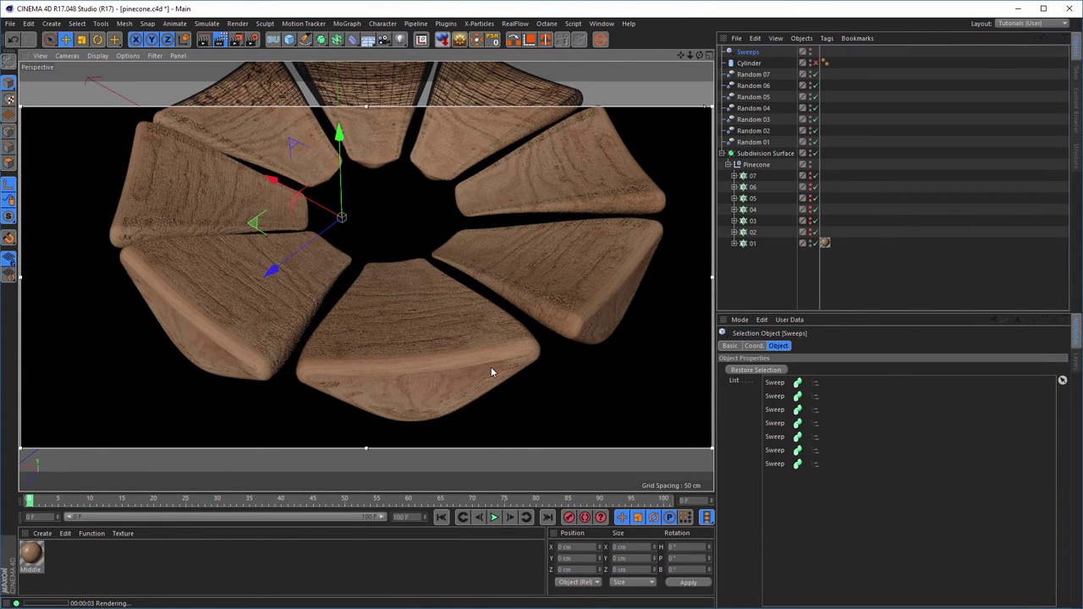
# Set ring 01's Middle texture tag projection to Spherical.
pyautogui.click(825, 244)
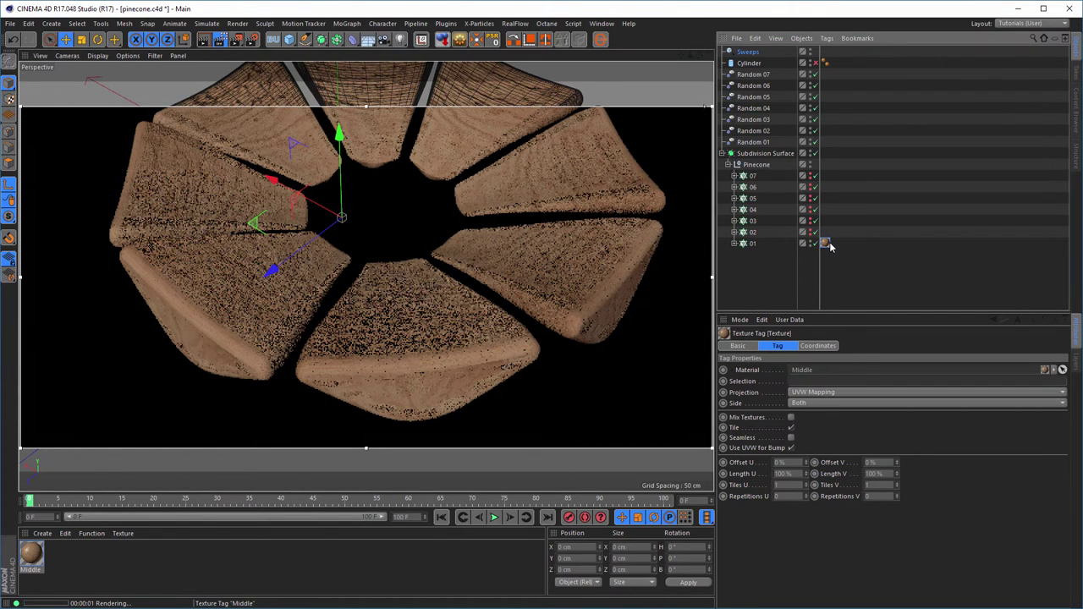
pyautogui.click(815, 394)
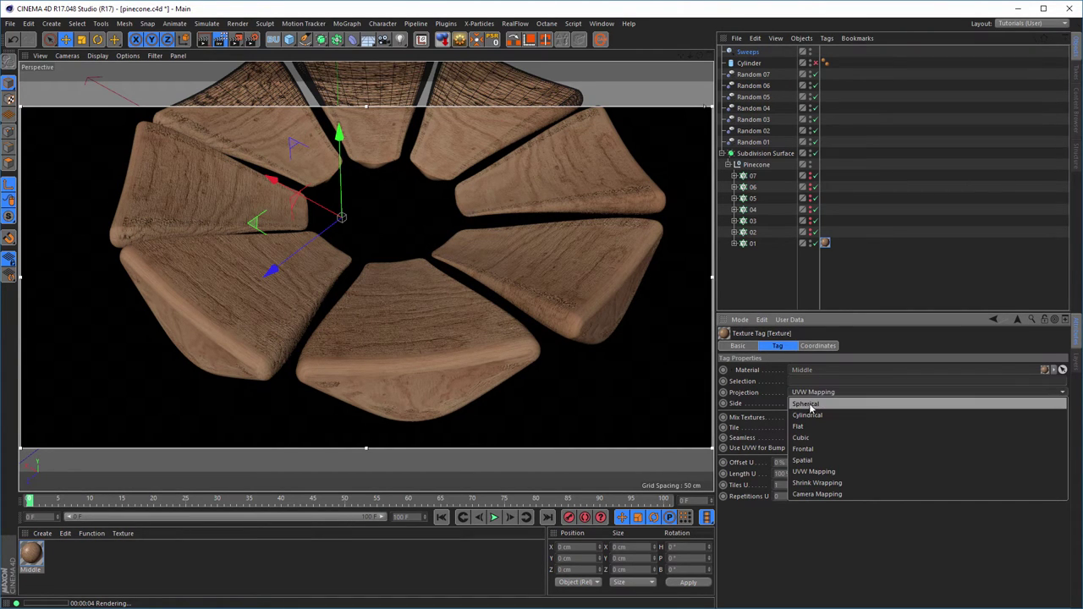
pyautogui.click(817, 404)
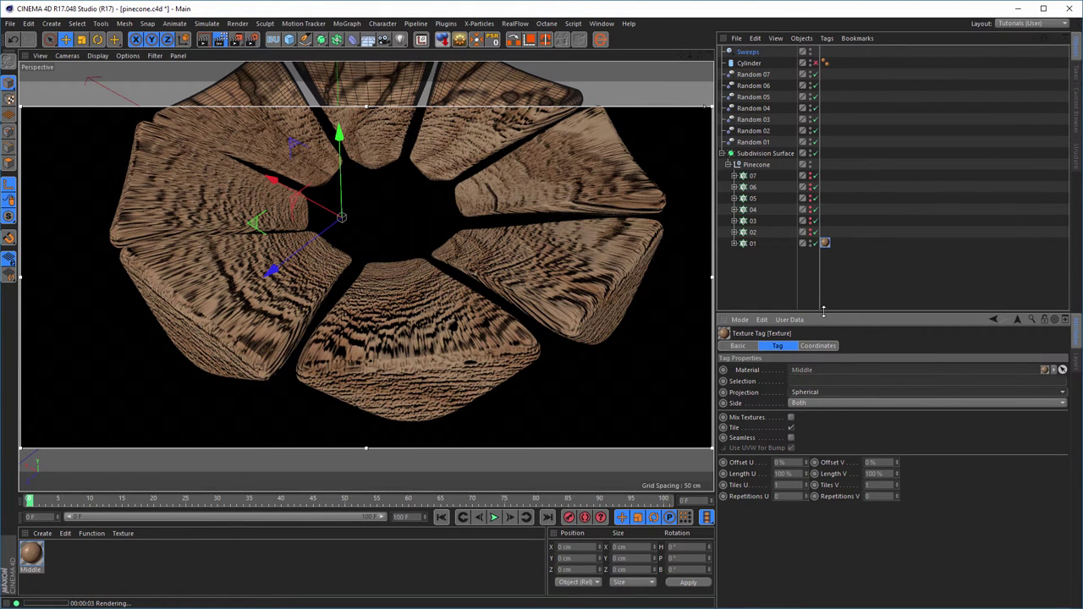
# Fit ring 01's texture to the object, including sub-objects.
pyautogui.click(825, 243)
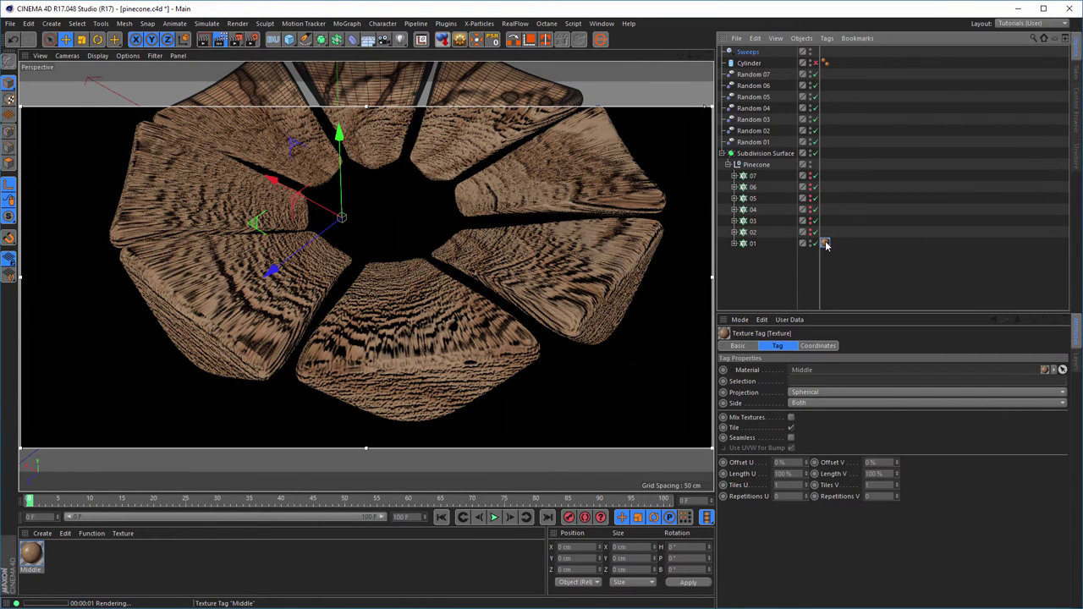
pyautogui.rightClick(826, 243)
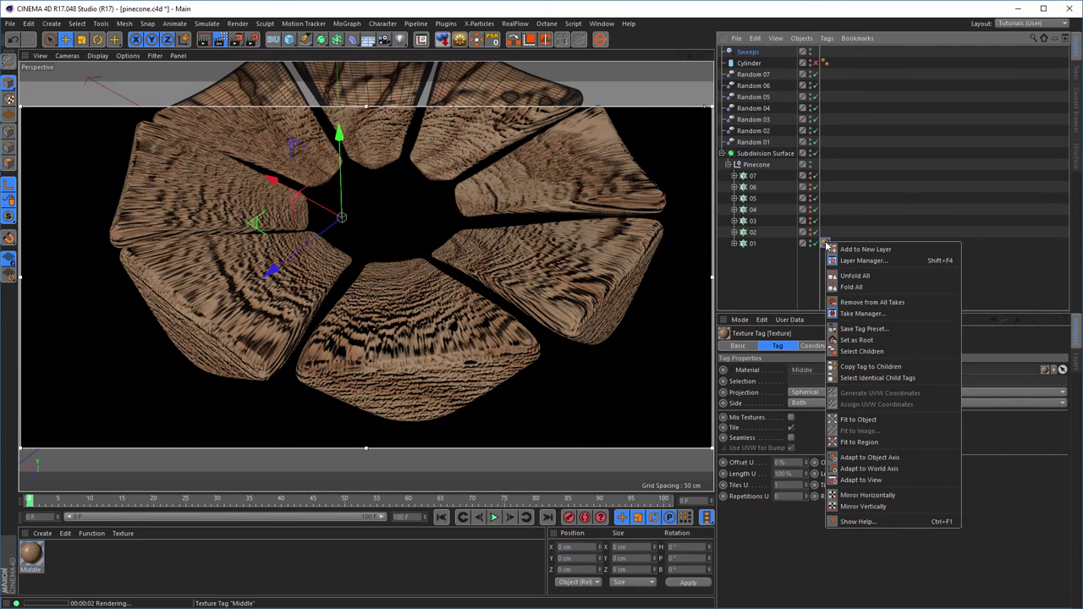
pyautogui.click(856, 420)
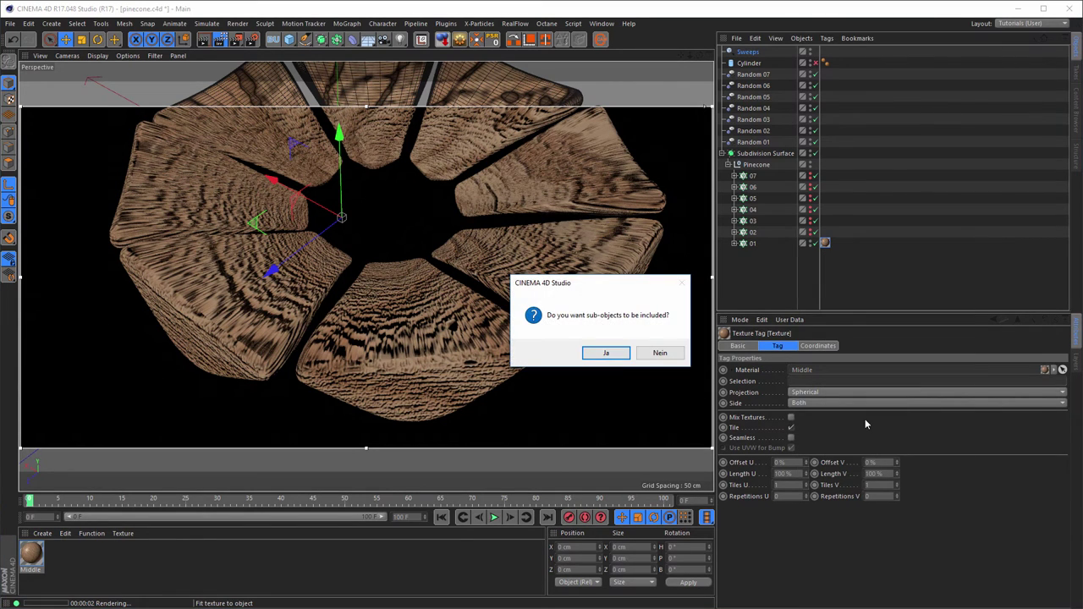
pyautogui.click(604, 354)
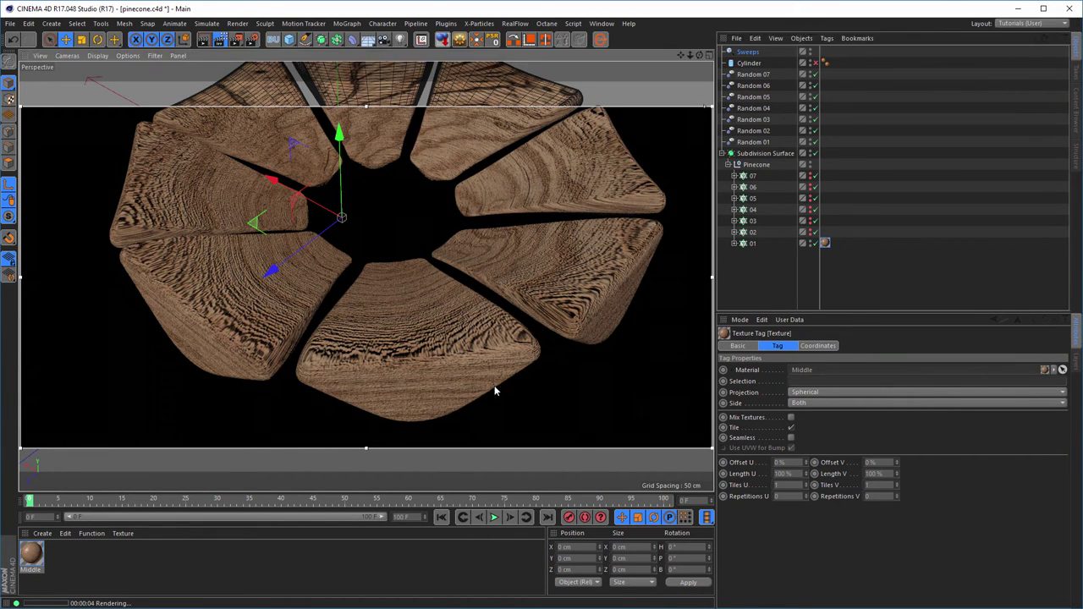
# Orbit the Perspective view around the ring to inspect the spherical wood grain.
pyautogui.keyDown('alt'); pyautogui.moveTo(495, 386); pyautogui.dragTo(458, 364); pyautogui.keyUp('alt')
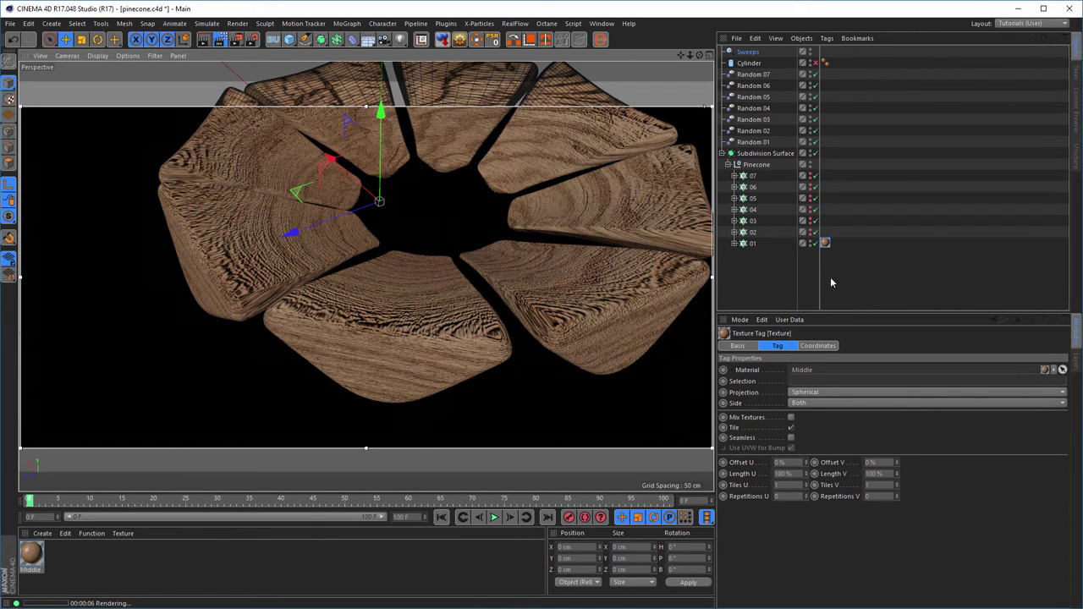
pyautogui.keyDown('alt'); pyautogui.moveTo(564, 297); pyautogui.dragTo(524, 292); pyautogui.keyUp('alt')
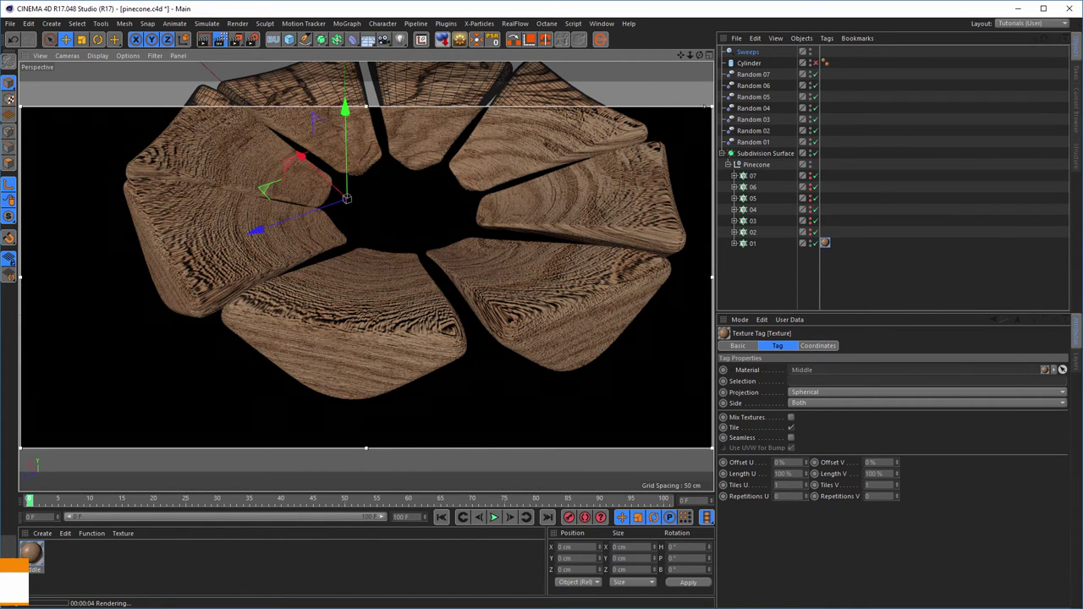
pyautogui.moveTo(461, 248)
pyautogui.keyDown('alt'); pyautogui.mouseDown()
pyautogui.moveTo(402, 297)
pyautogui.moveTo(568, 261)
pyautogui.moveTo(543, 250)
pyautogui.mouseUp(); pyautogui.keyUp('alt')
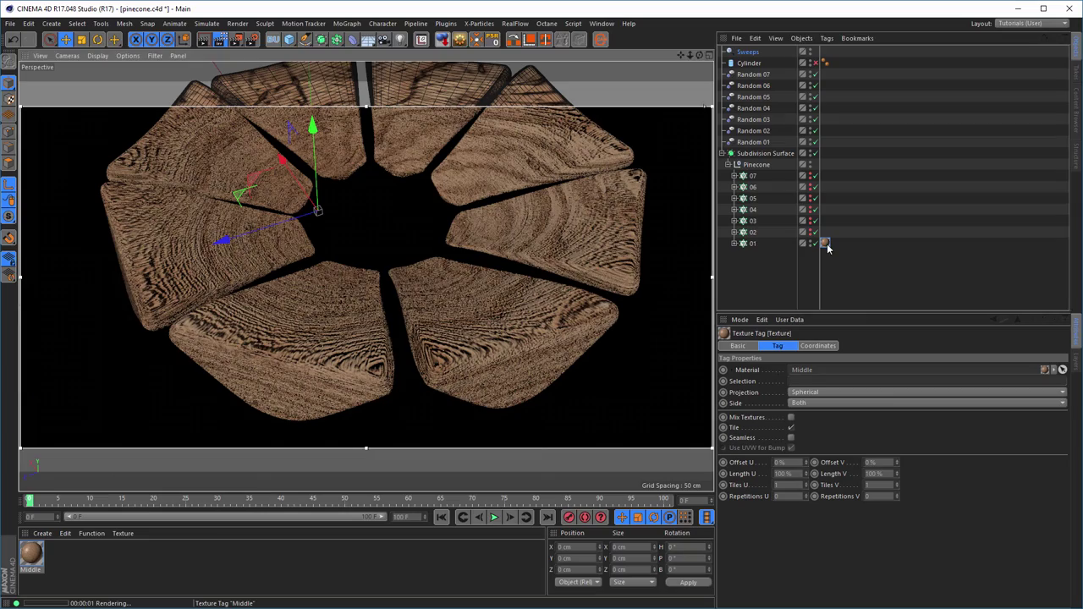
# Select ring 01's texture tag and switch to Texture mode for a side view.
pyautogui.click(825, 244)
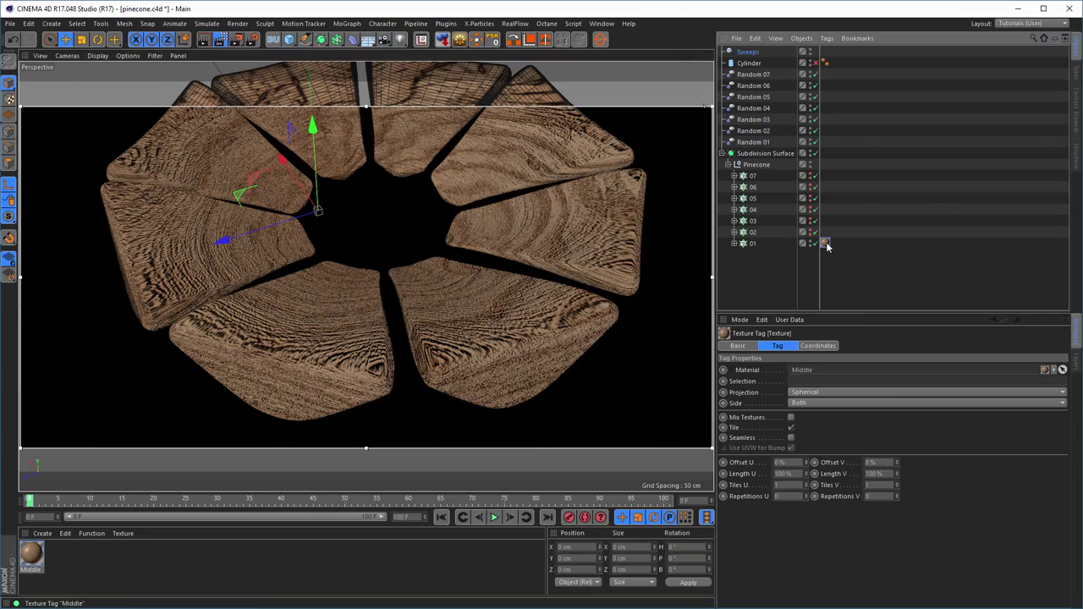
pyautogui.click(10, 100)
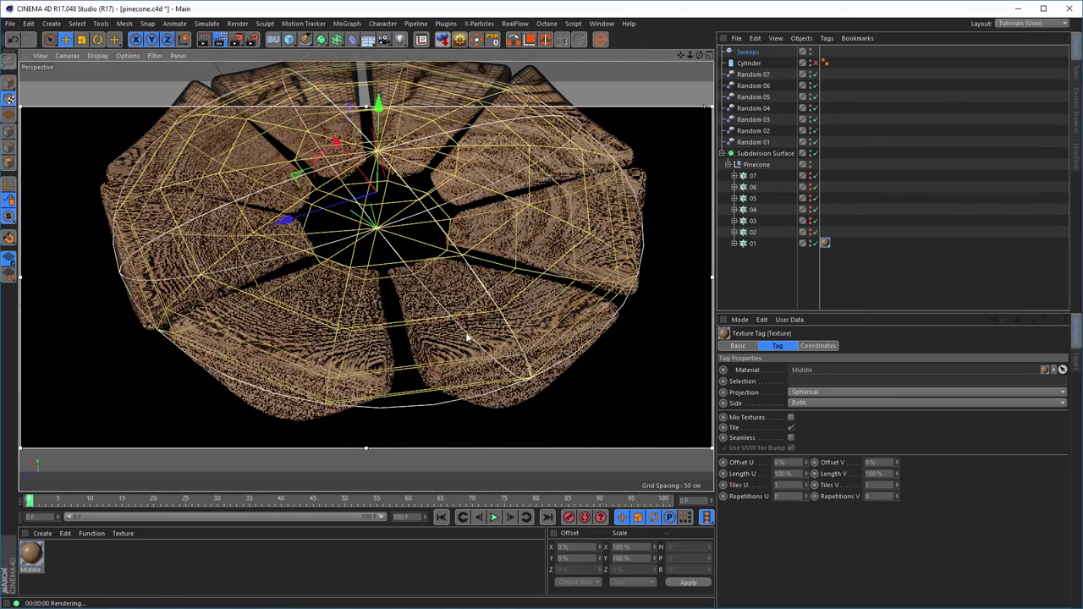
pyautogui.keyDown('alt'); pyautogui.moveTo(316, 279); pyautogui.dragTo(489, 283); pyautogui.keyUp('alt')
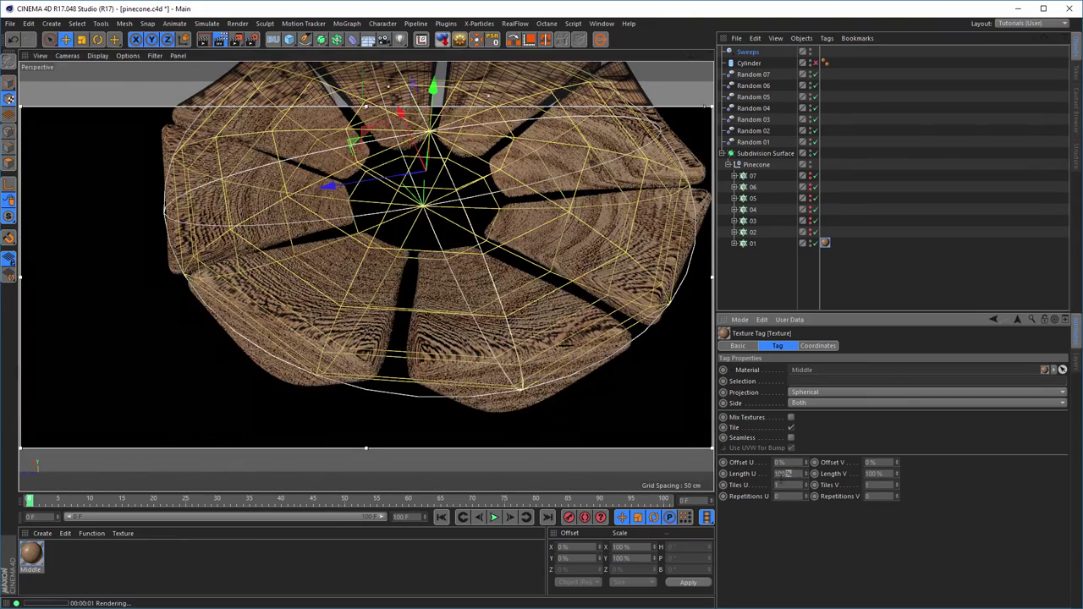
# Set the texture tag's Length U and Length V to 200%.
pyautogui.click(783, 474)
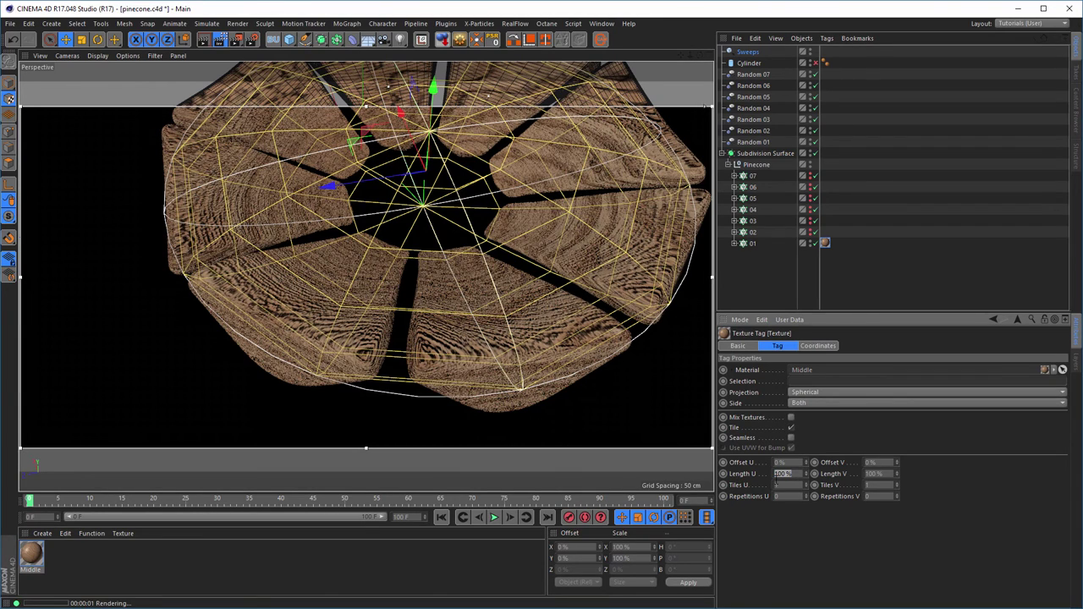
pyautogui.write('200')
pyautogui.press('Tab')
pyautogui.write('200')
pyautogui.press('Return')
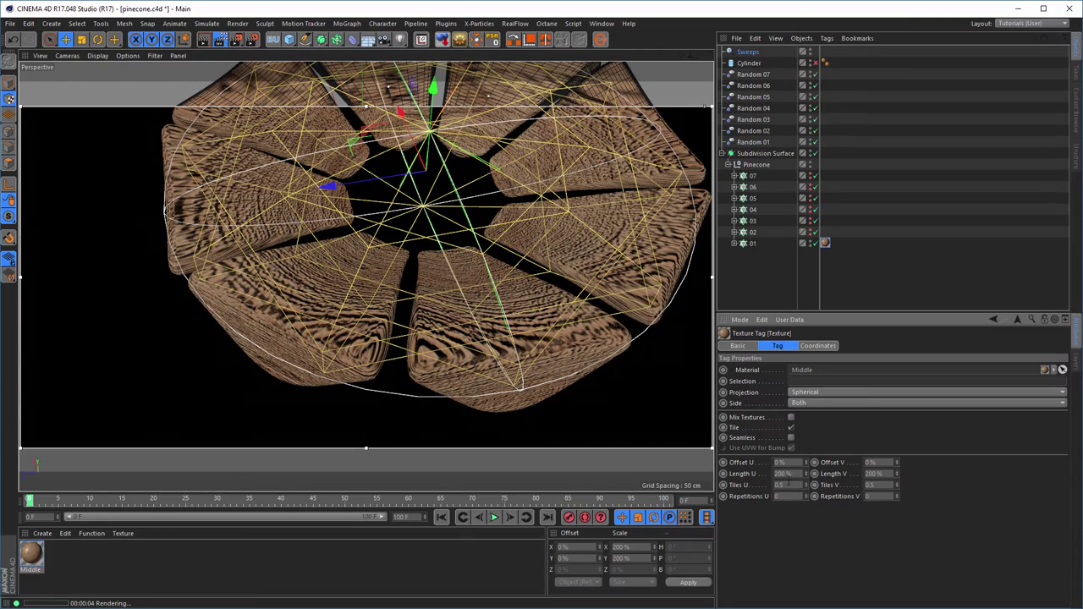
pyautogui.keyDown('alt'); pyautogui.moveTo(612, 335); pyautogui.dragTo(576, 322); pyautogui.keyUp('alt')
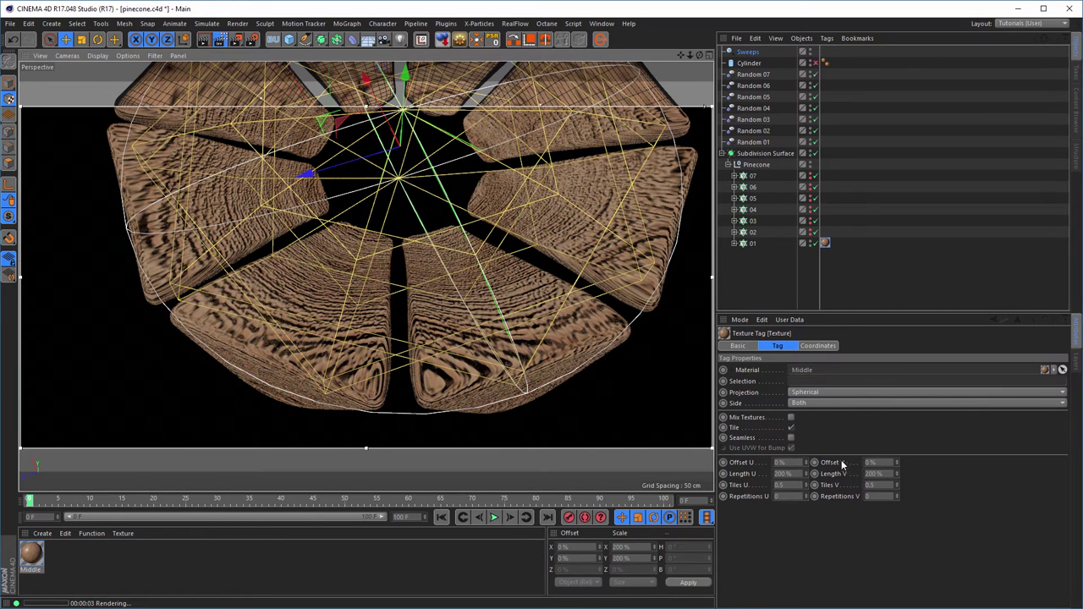
pyautogui.click(822, 394)
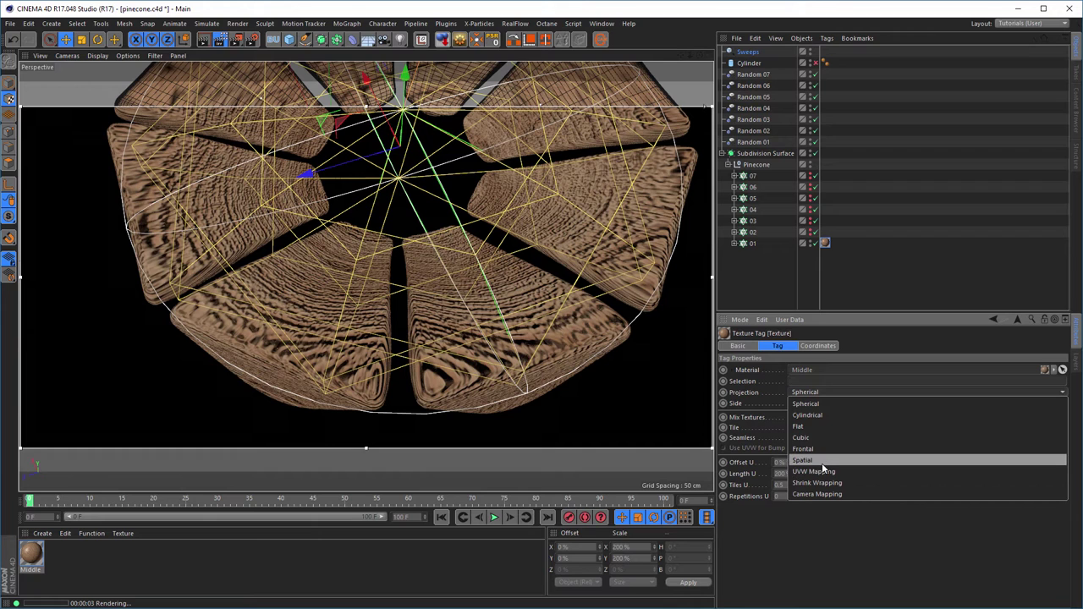
# Try Cubic projection on ring 01's texture and briefly view the Middle material.
pyautogui.click(826, 437)
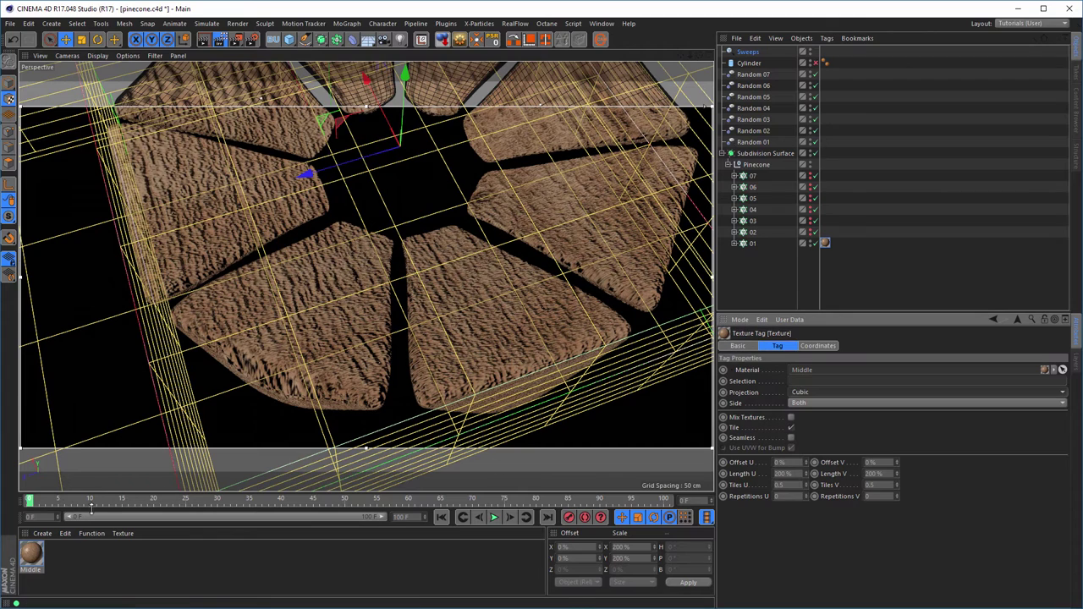
pyautogui.doubleClick(30, 554)
pyautogui.moveTo(220, 105); pyautogui.dragTo(826, 177)
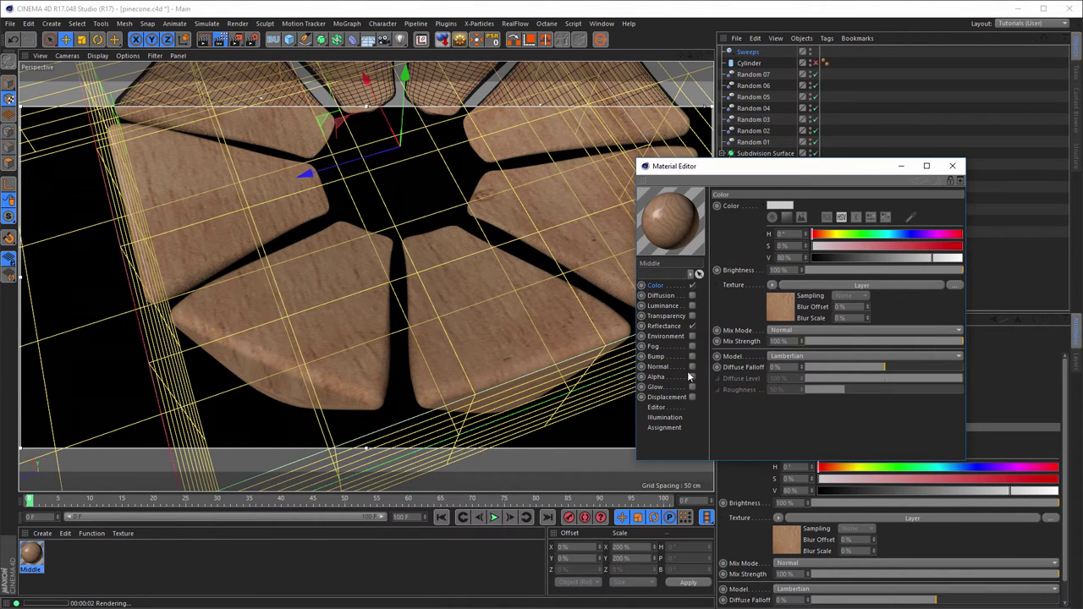
pyautogui.click(952, 166)
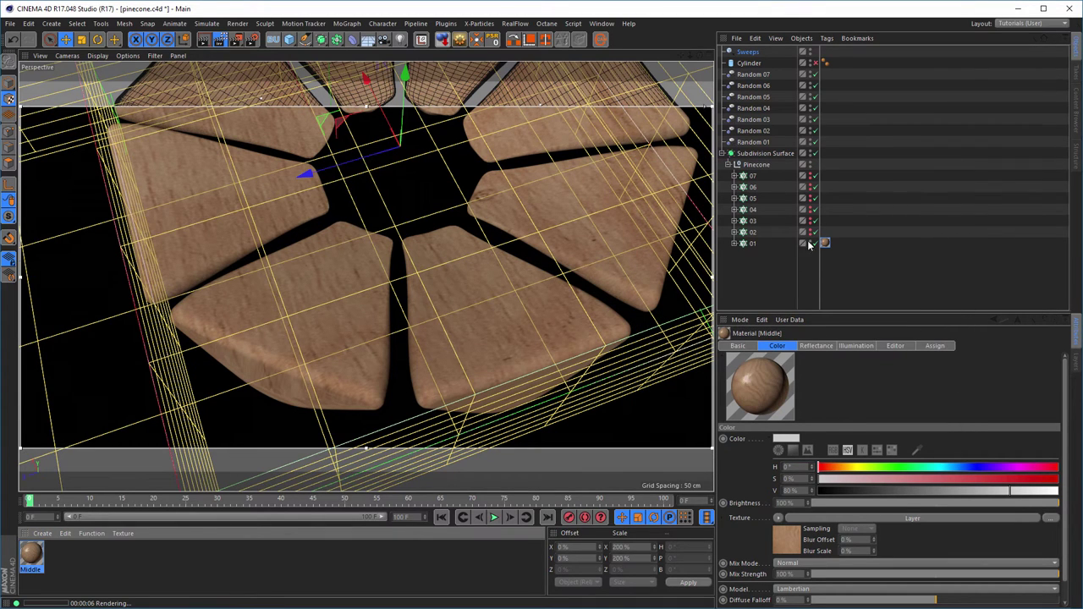
# Revert ring 01's projection to Spherical with Length U at 100%.
pyautogui.click(825, 243)
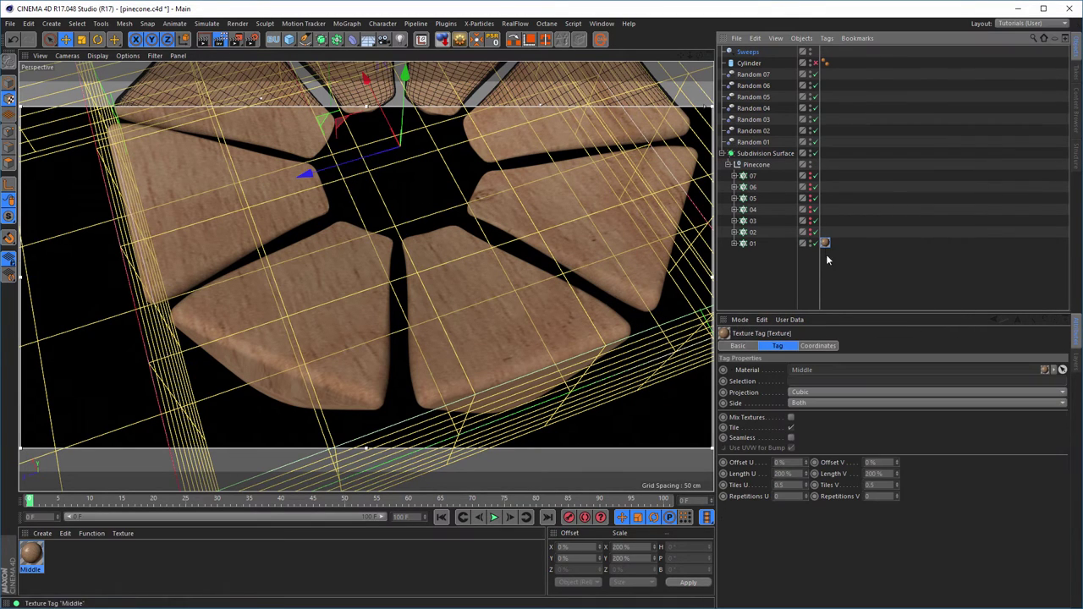
pyautogui.click(799, 397)
pyautogui.click(821, 402)
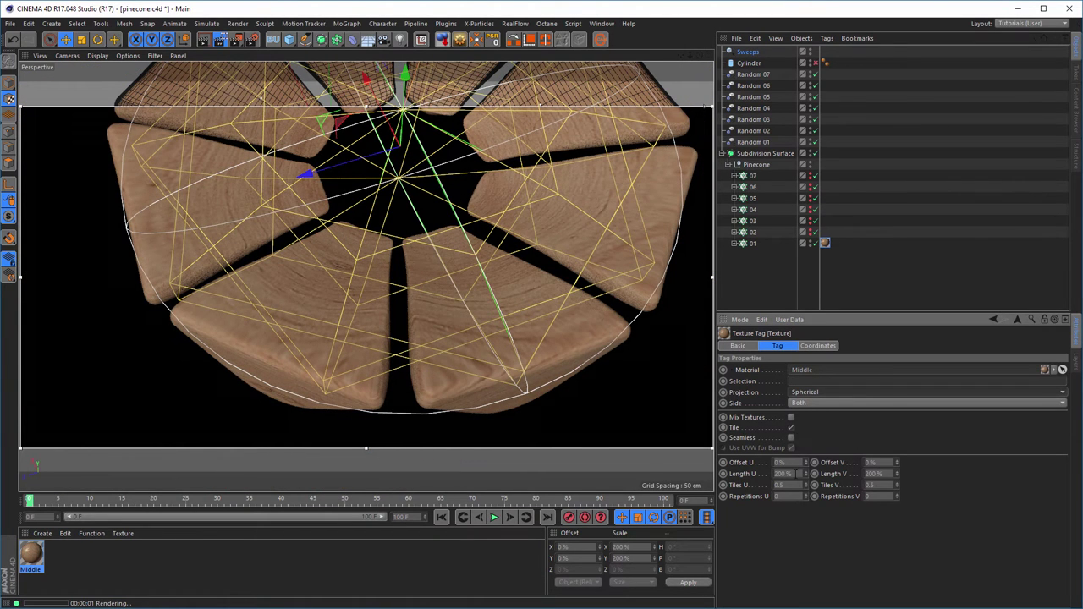
pyautogui.click(782, 473)
pyautogui.write('100')
pyautogui.press('Return')
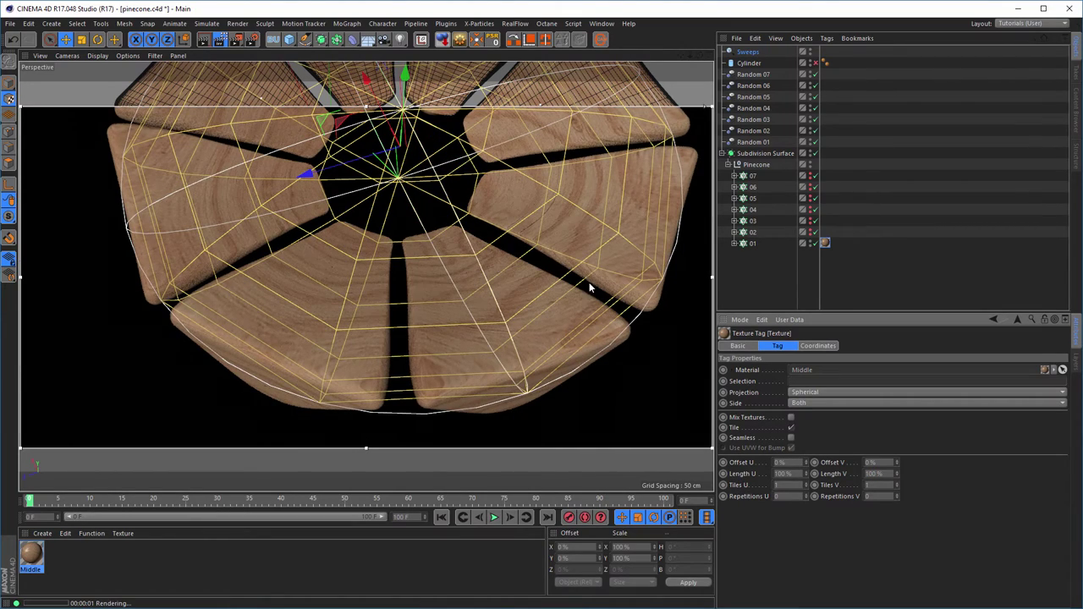
pyautogui.keyDown('alt'); pyautogui.moveTo(597, 251); pyautogui.dragTo(508, 322); pyautogui.keyUp('alt')
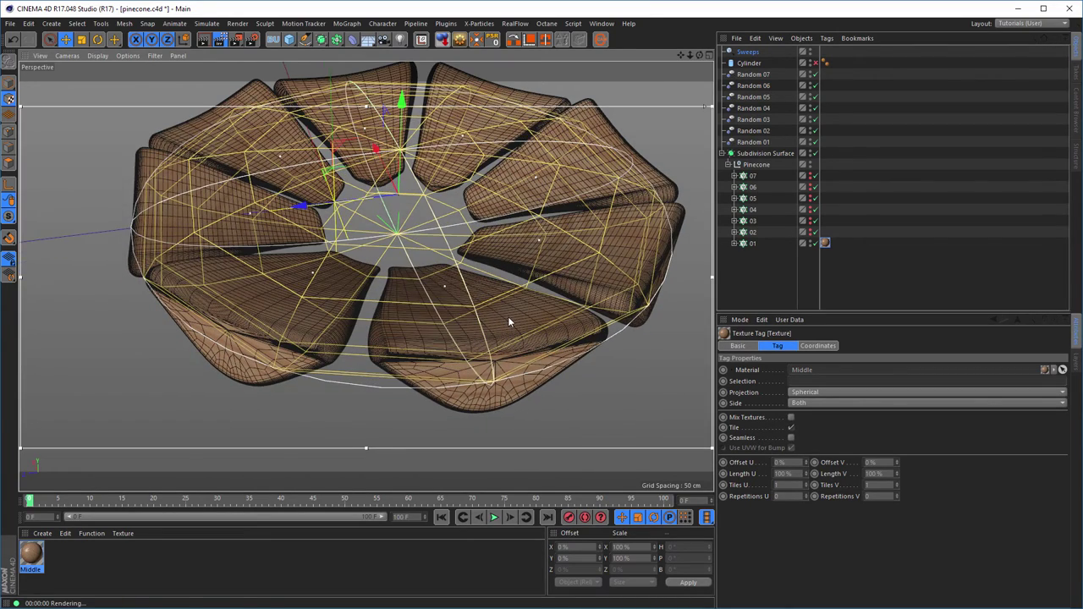
# Open the Middle material's Bump settings and set strength to 50%.
pyautogui.doubleClick(31, 554)
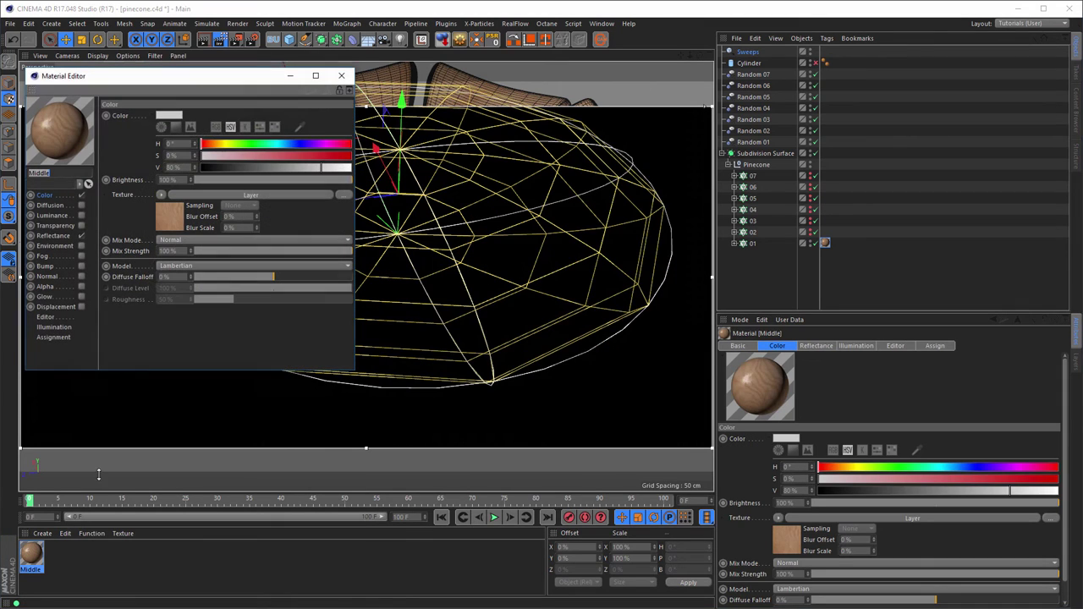
pyautogui.click(82, 266)
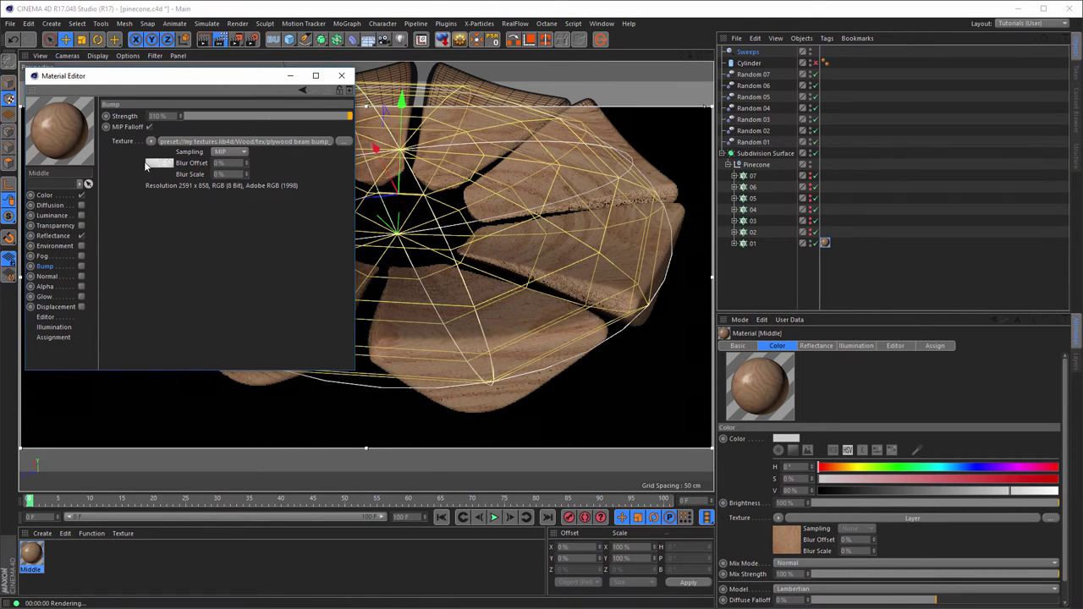
pyautogui.moveTo(169, 75); pyautogui.dragTo(863, 181)
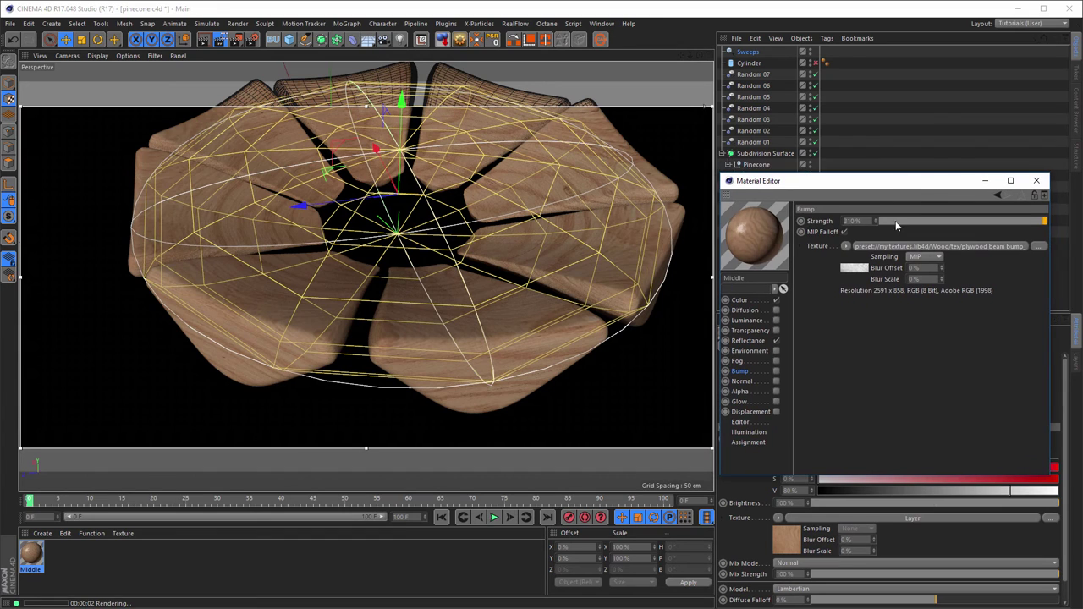
pyautogui.click(761, 341)
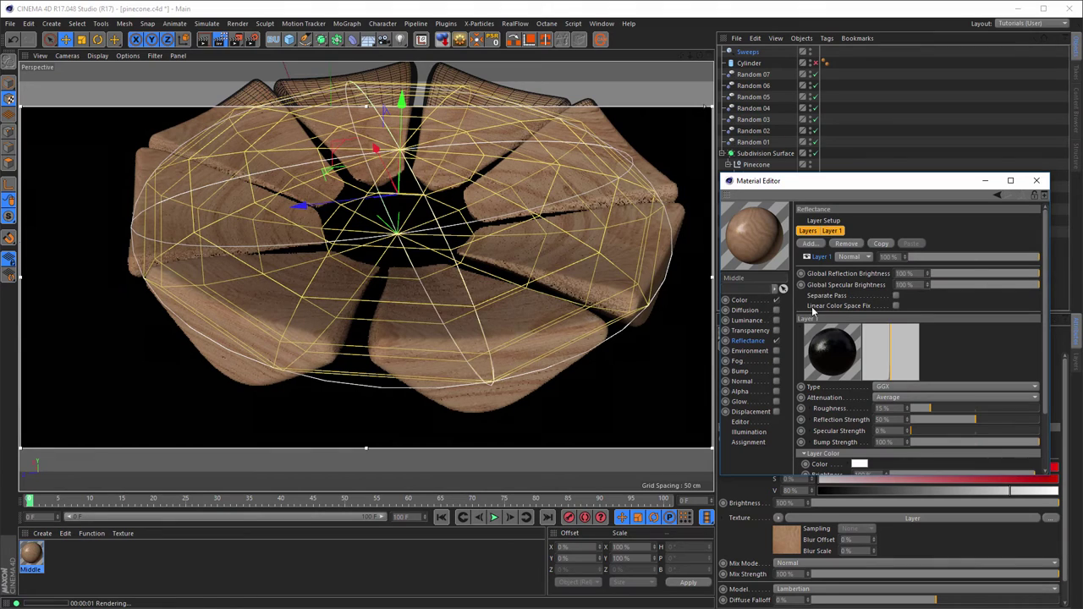
pyautogui.click(743, 370)
pyautogui.write('50')
pyautogui.press('Return')
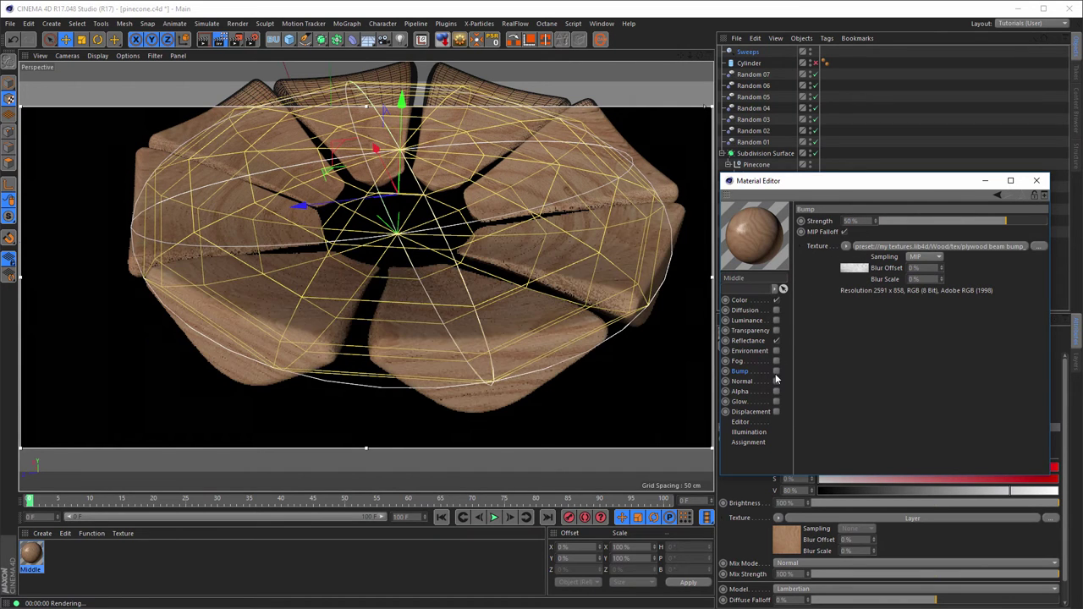
# Enable the Bump channel at 20% strength and return to Model mode.
pyautogui.click(775, 370)
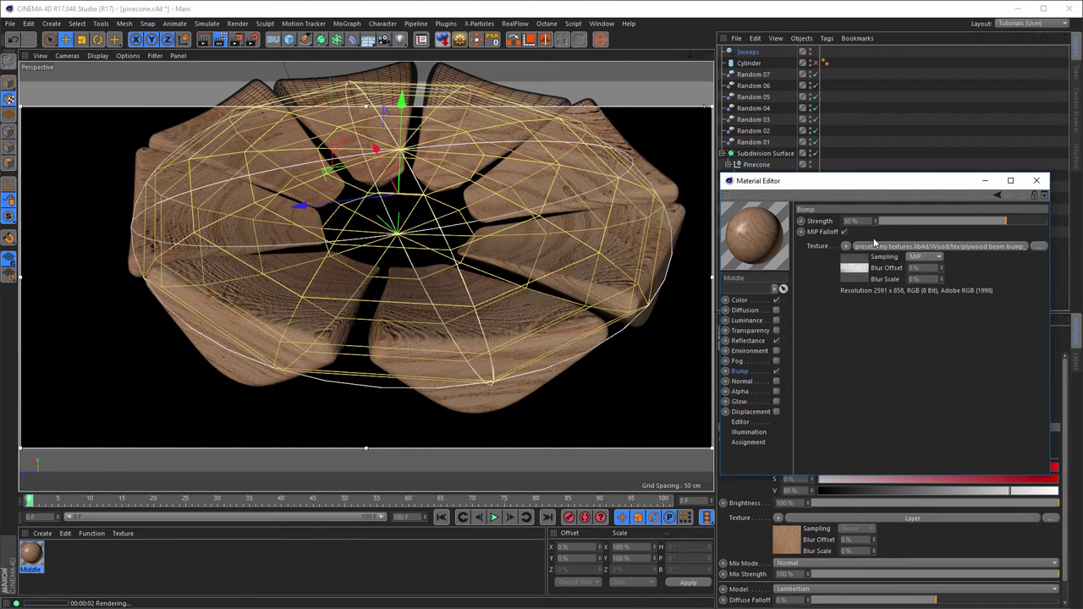
pyautogui.click(850, 220)
pyautogui.write('20')
pyautogui.press('Return')
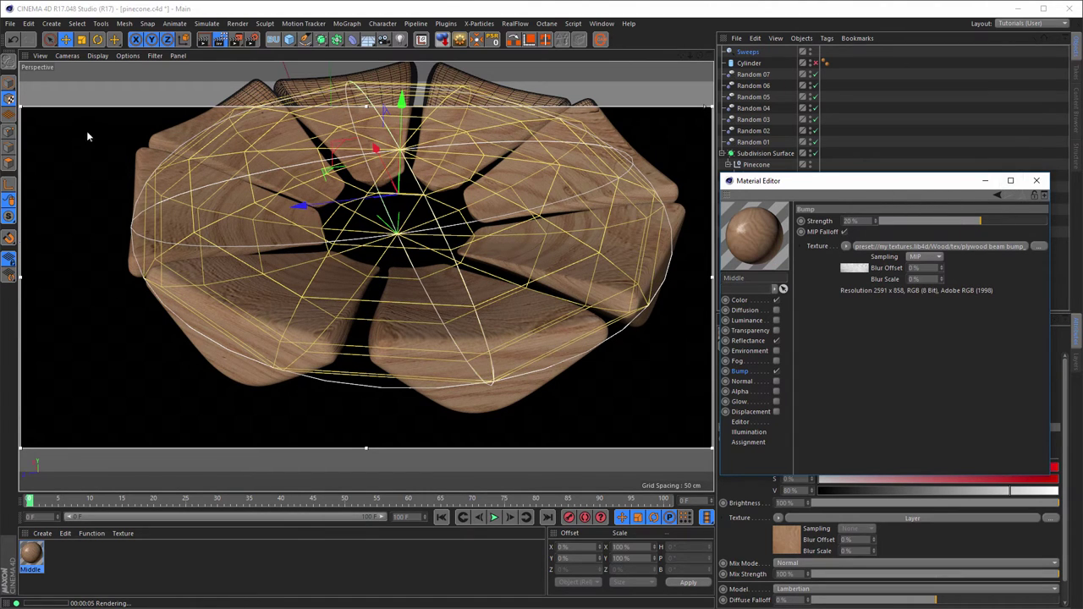
pyautogui.click(9, 87)
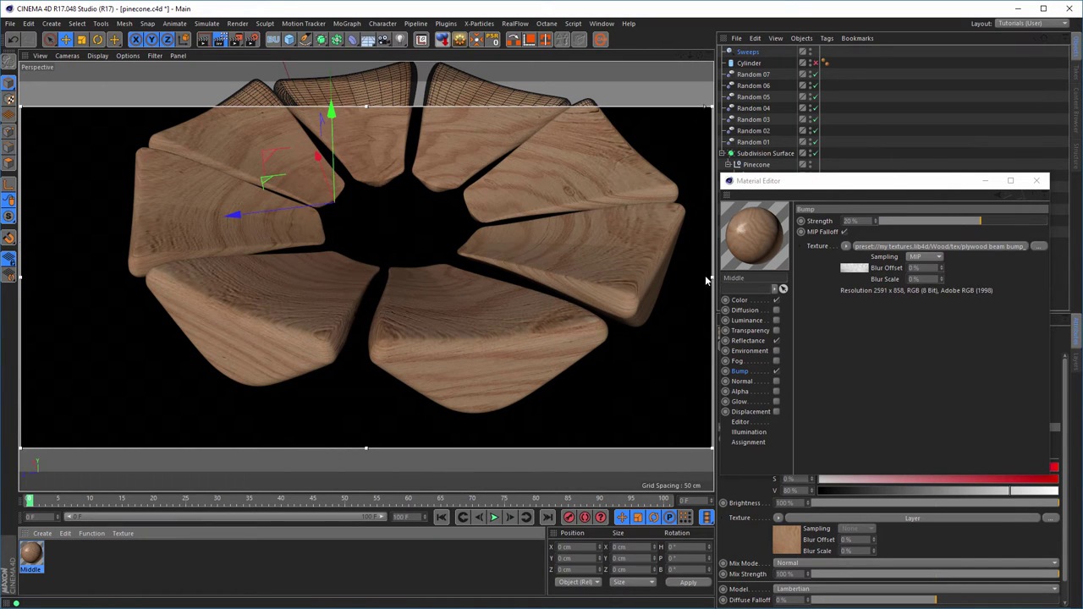
# Enter the Middle material's Color texture Layer shader and select its Bitmap layer.
pyautogui.click(743, 302)
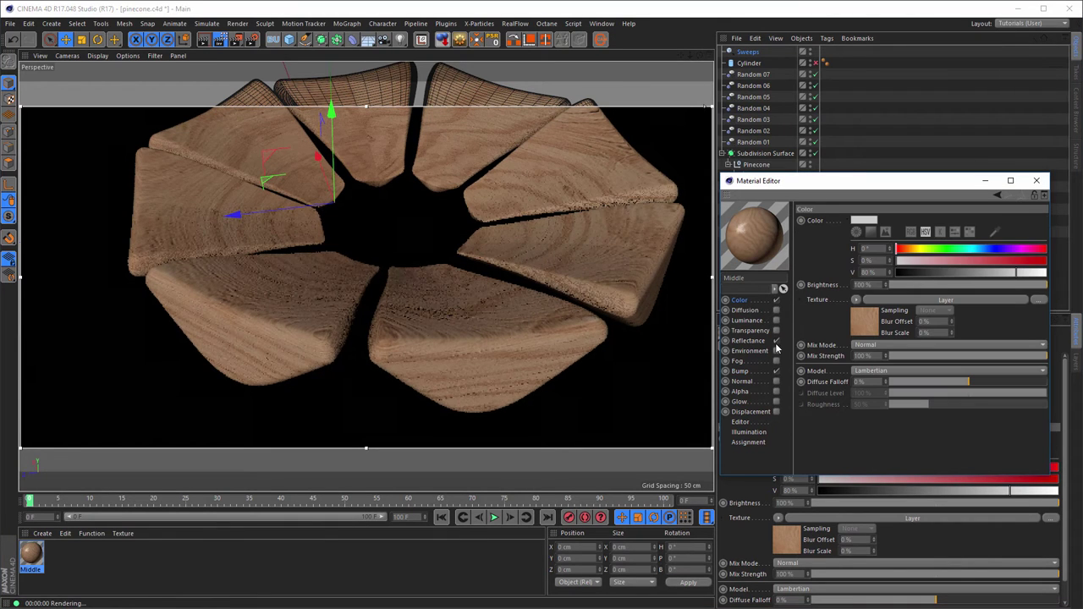
pyautogui.moveTo(851, 181); pyautogui.dragTo(816, 108)
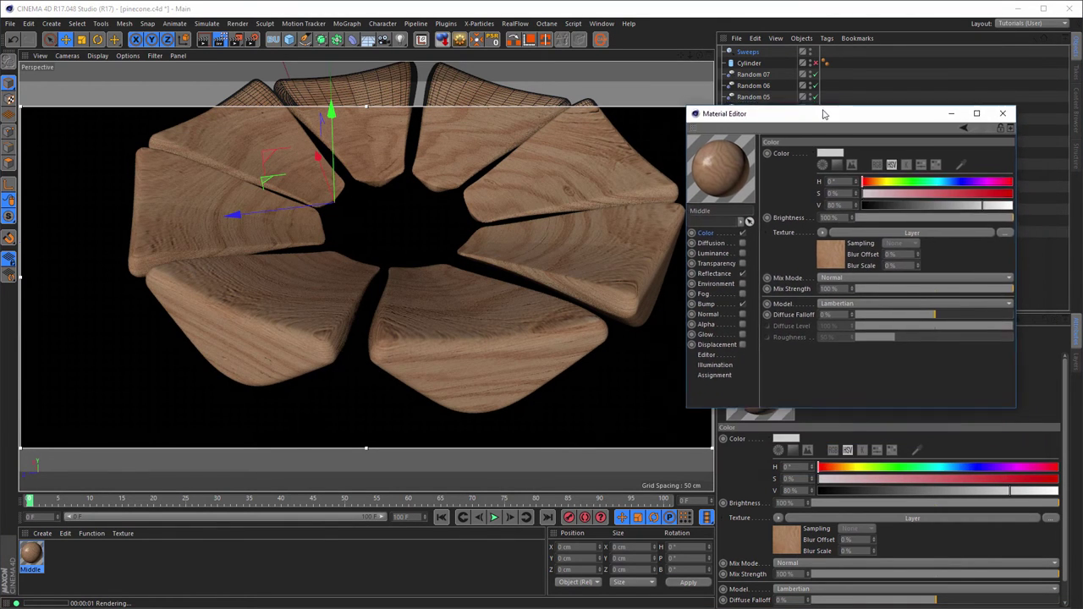
pyautogui.click(833, 252)
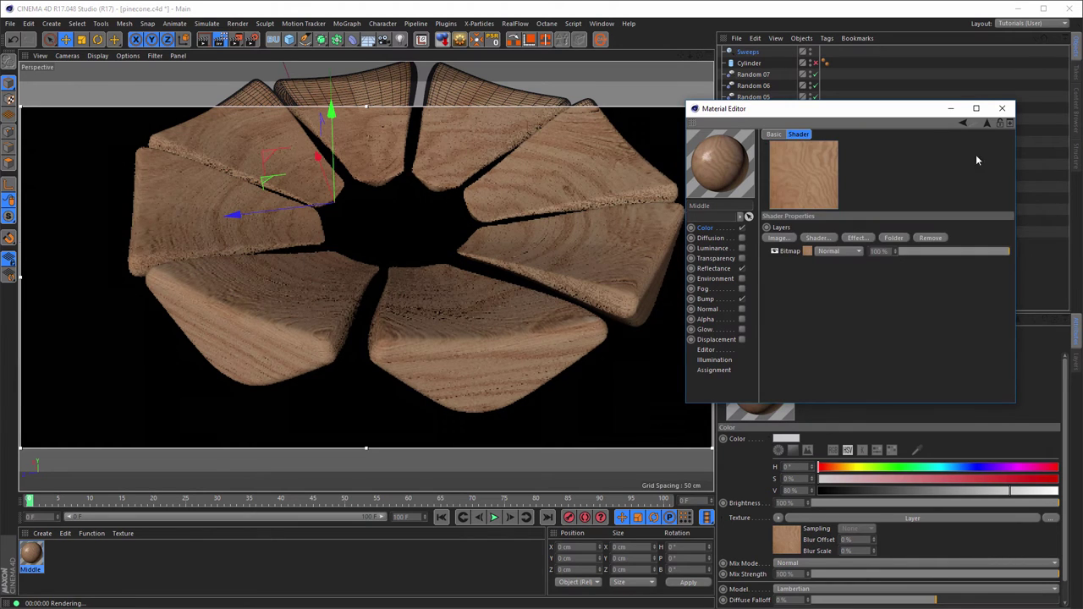
pyautogui.click(985, 121)
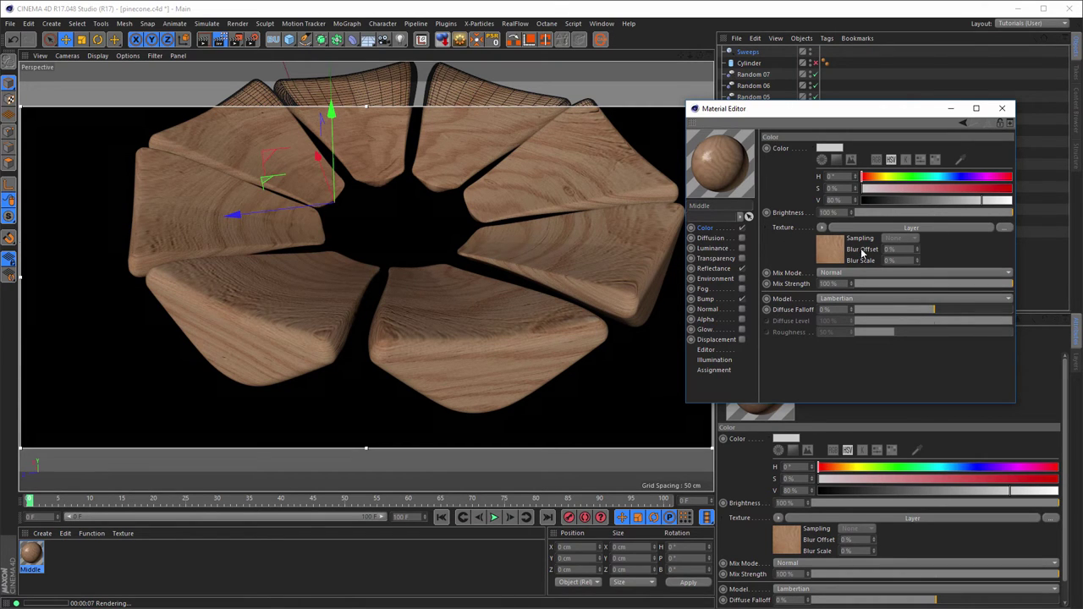
pyautogui.click(832, 250)
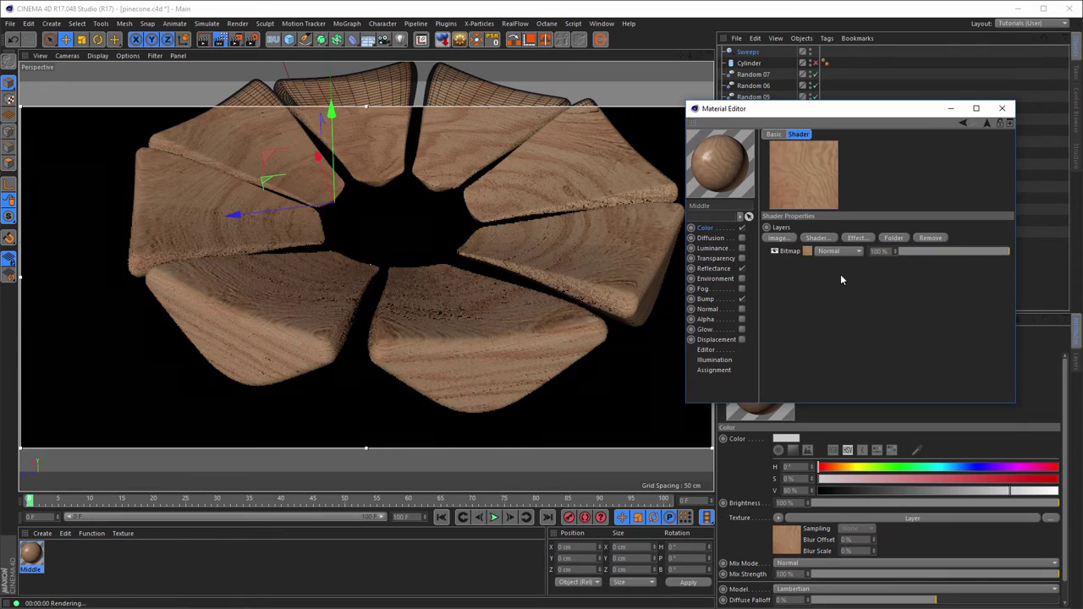
pyautogui.click(789, 253)
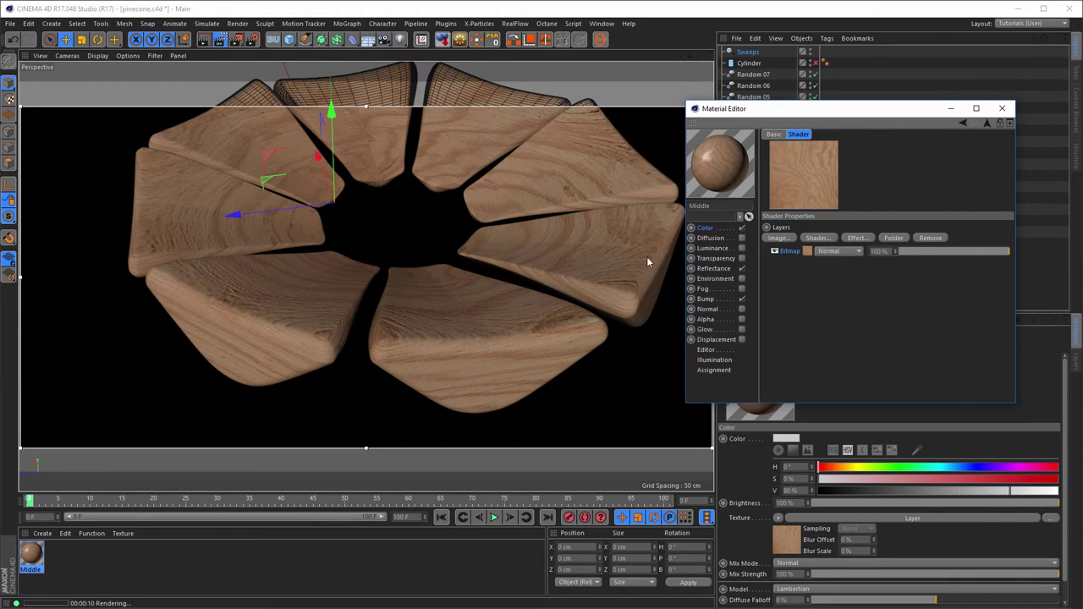
# Add a Layer shader beneath the Bitmap, then delete the existing nested wood layers.
pyautogui.click(818, 238)
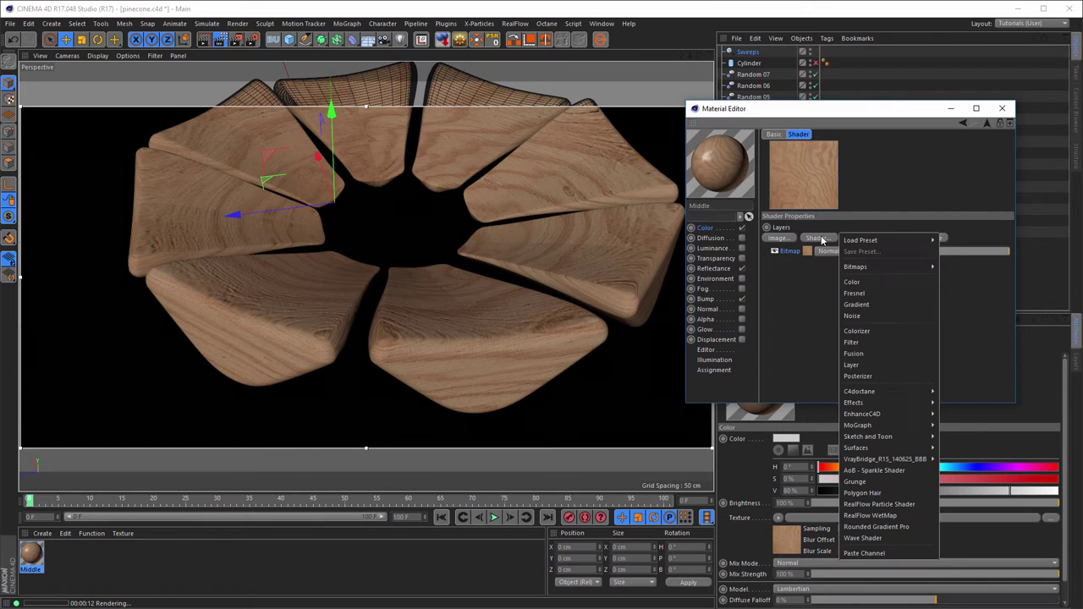
pyautogui.click(853, 365)
pyautogui.moveTo(788, 254); pyautogui.dragTo(787, 279)
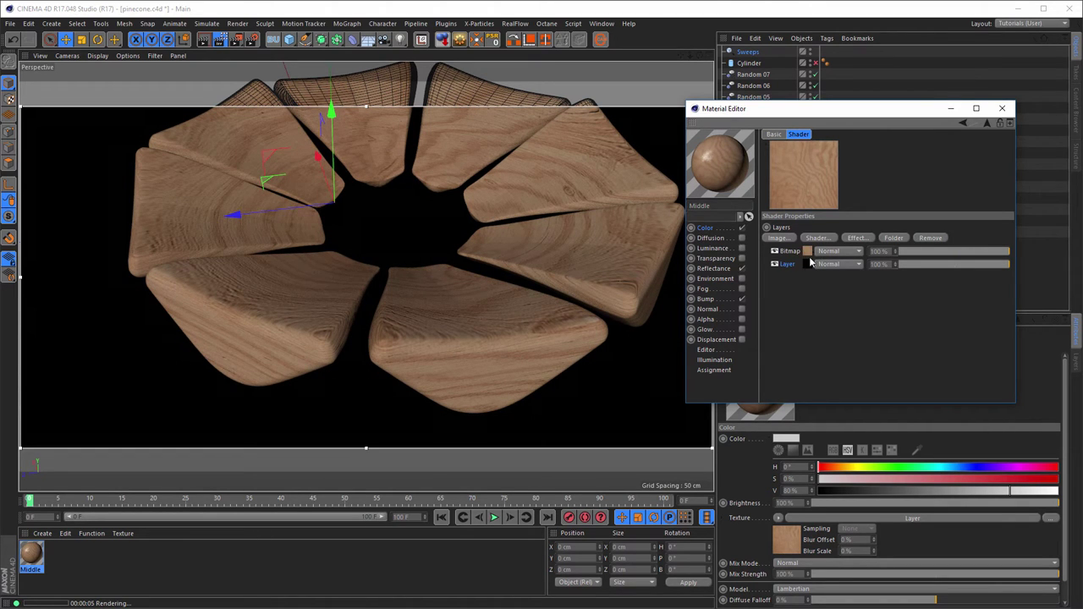
pyautogui.press('Delete')
# Add a plywood bitmap with Brightness/Contrast/Gamma at gamma 0.4, then return to the parent layer.
pyautogui.click(817, 238)
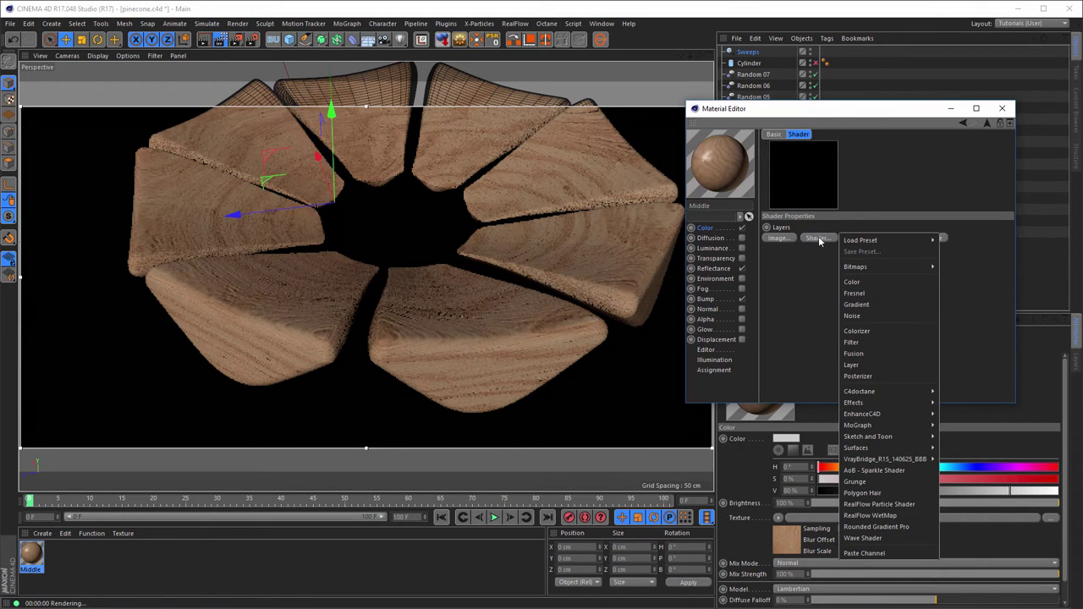
pyautogui.moveTo(874, 264)
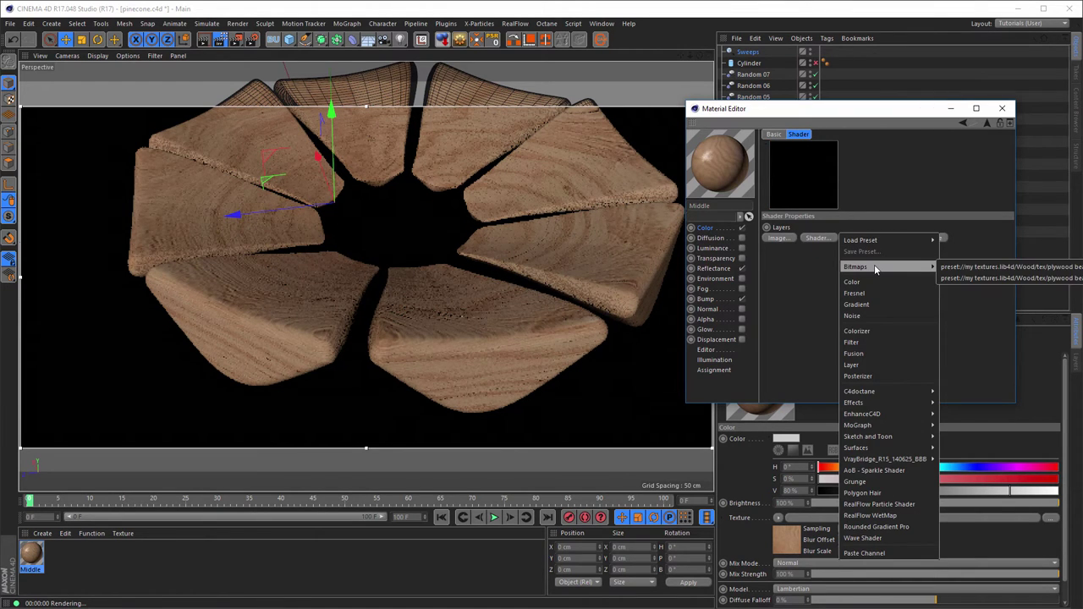
pyautogui.click(1039, 280)
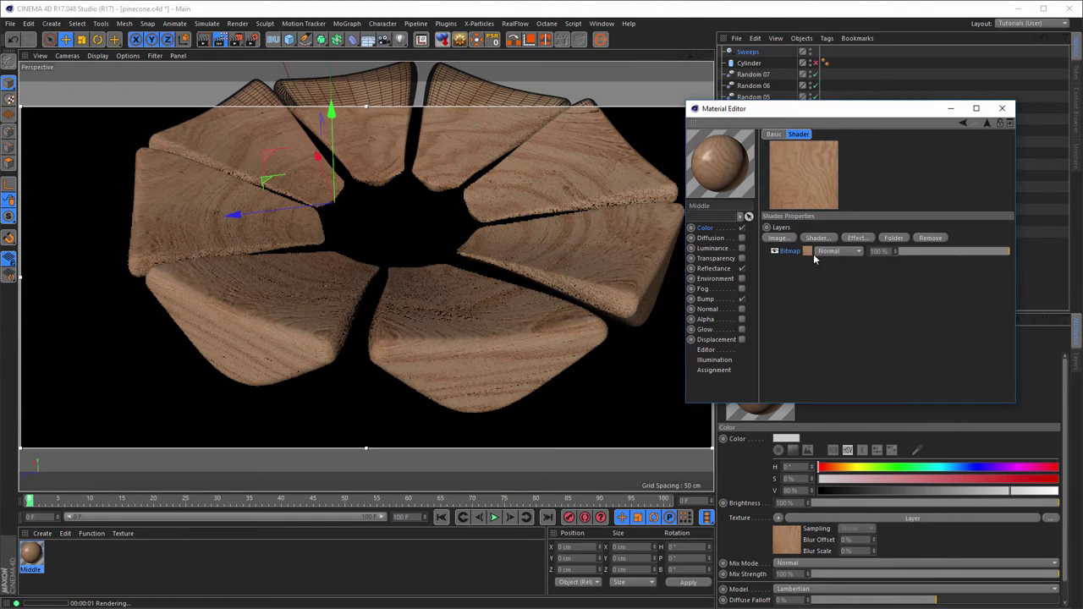
pyautogui.click(861, 241)
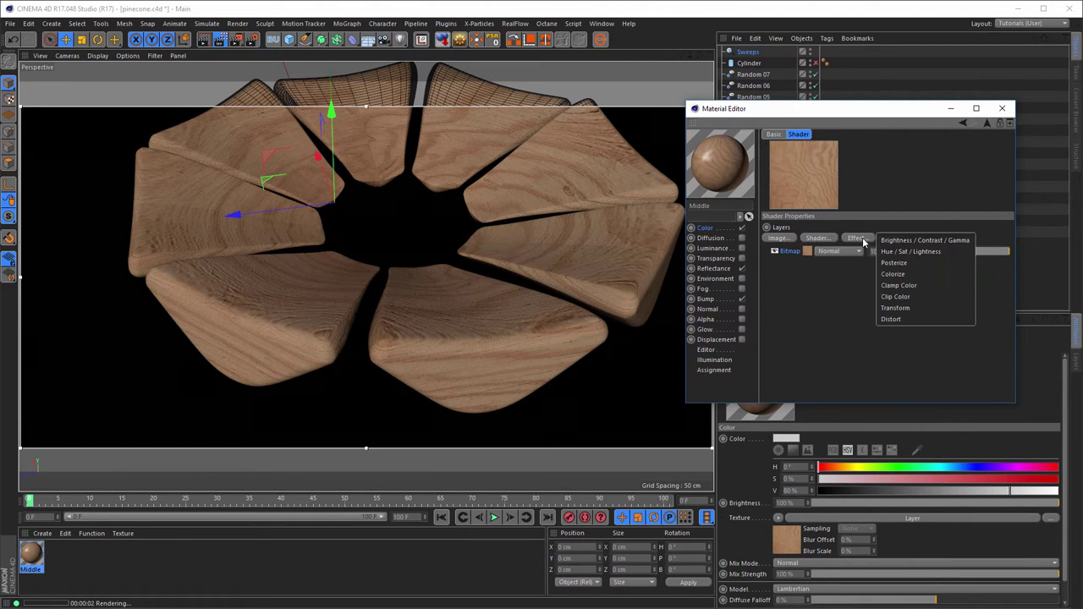
pyautogui.click(919, 241)
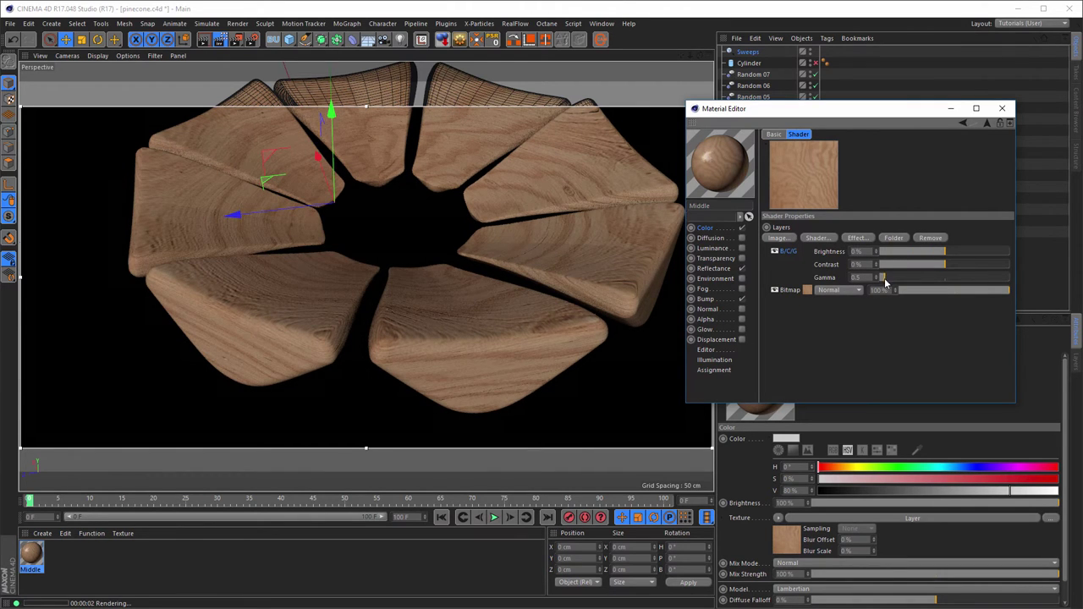
pyautogui.moveTo(884, 277); pyautogui.dragTo(877, 279)
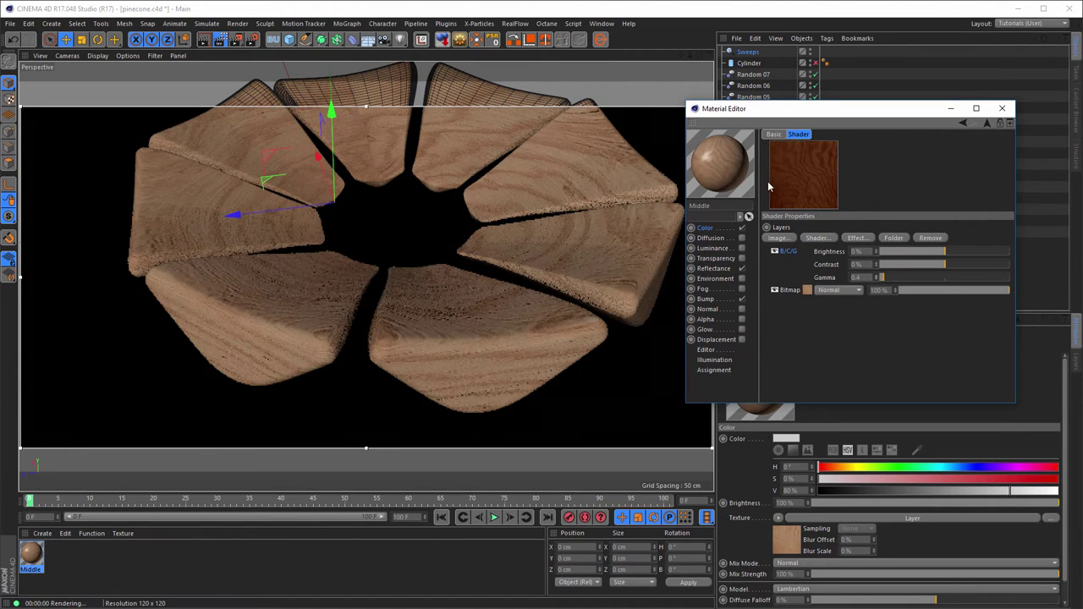
pyautogui.click(986, 123)
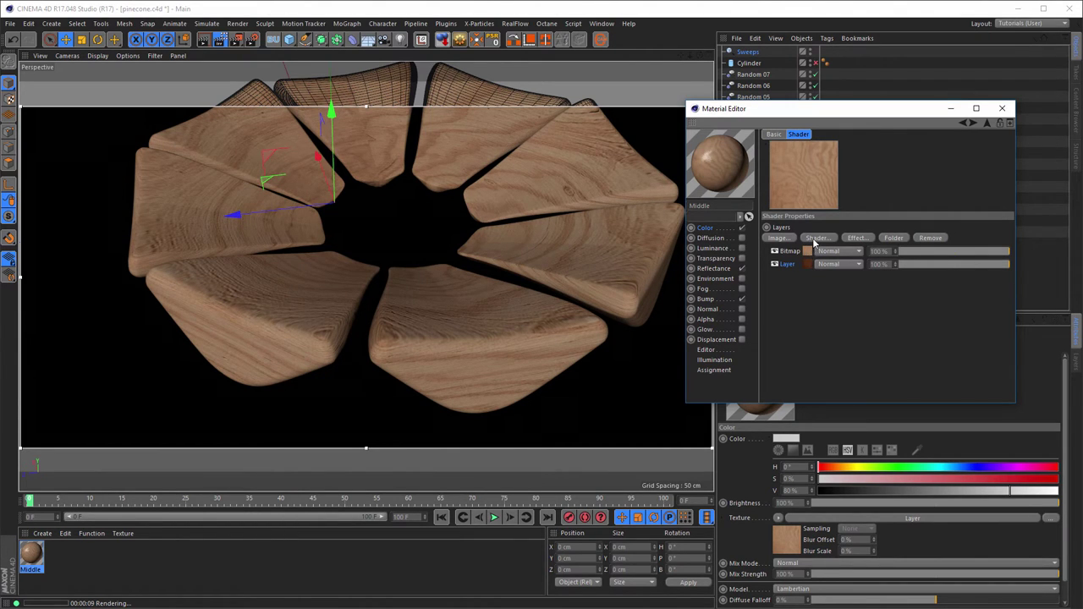
pyautogui.click(813, 241)
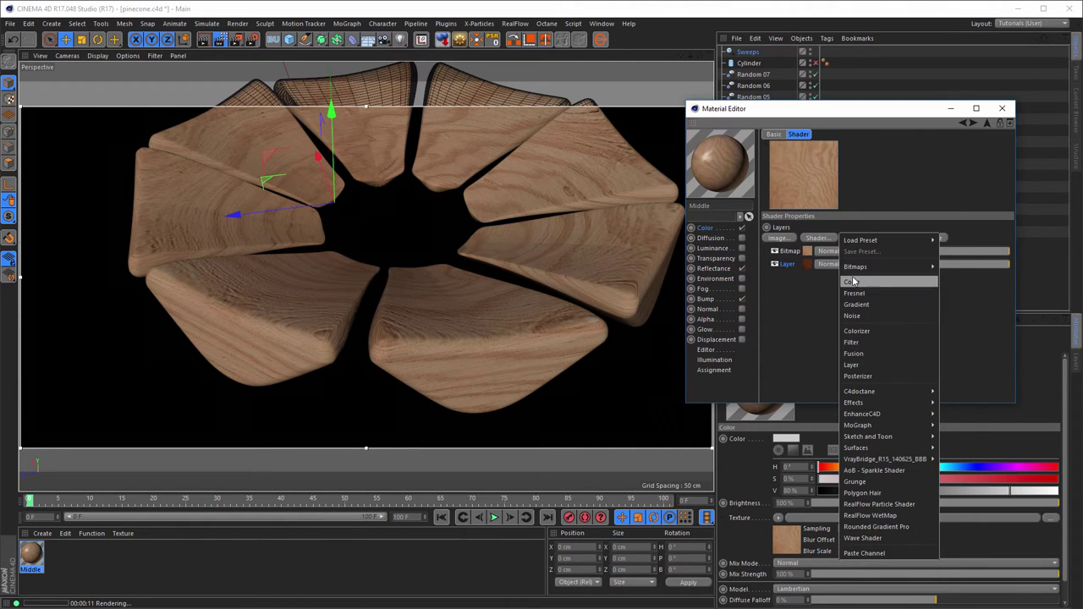
# Add a Gradient layer below the Bitmap and set its blend mode to Layer Mask.
pyautogui.click(881, 305)
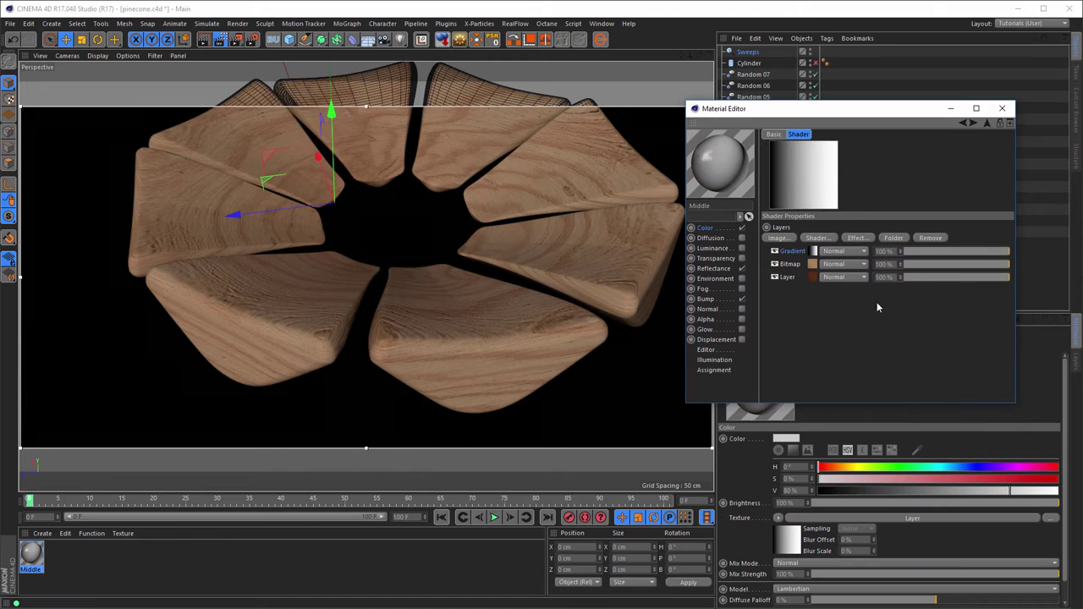
pyautogui.moveTo(793, 252); pyautogui.dragTo(795, 275)
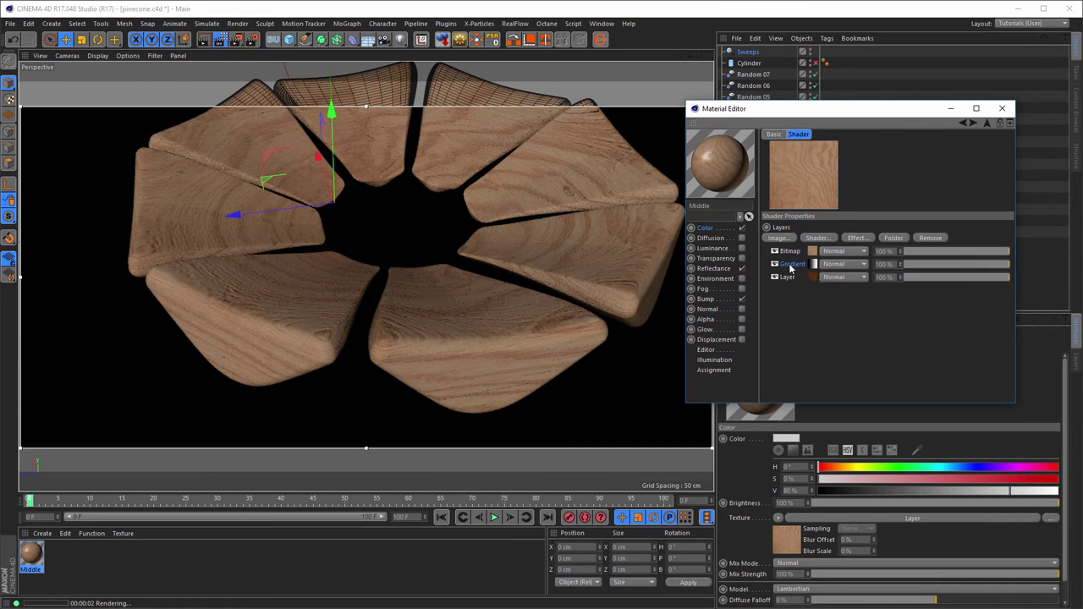
pyautogui.click(834, 265)
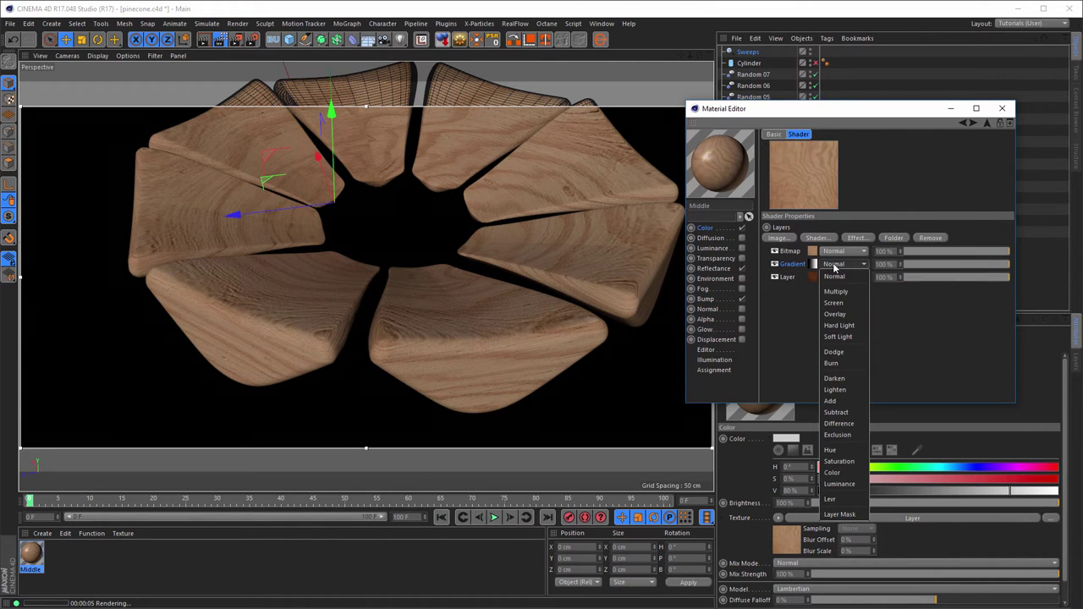
pyautogui.click(833, 515)
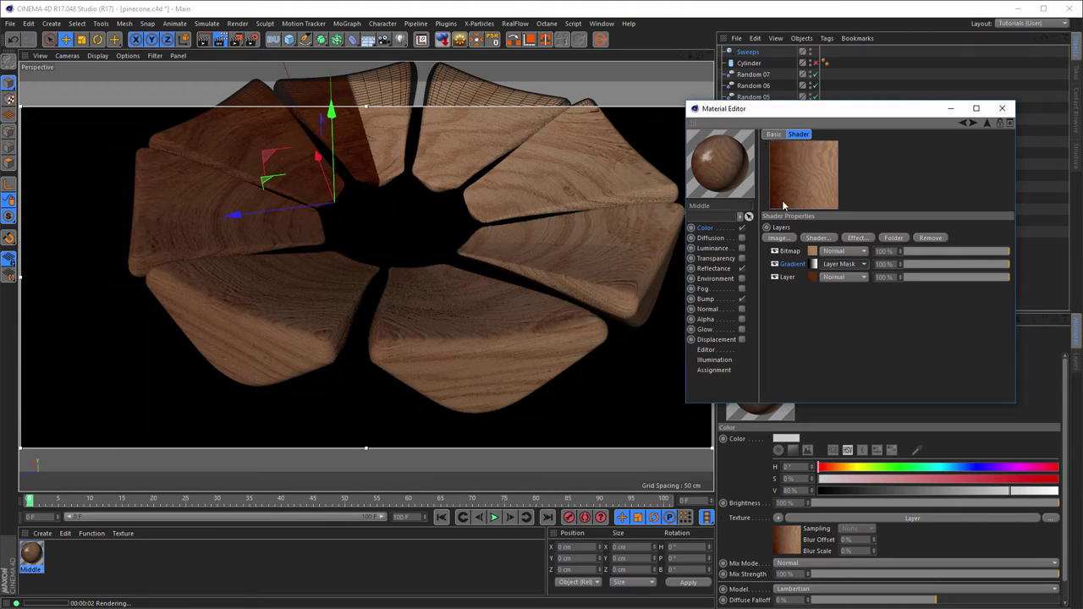
# Set the mask gradient's type to 3D - Spherical with Start X at 0 cm.
pyautogui.click(813, 265)
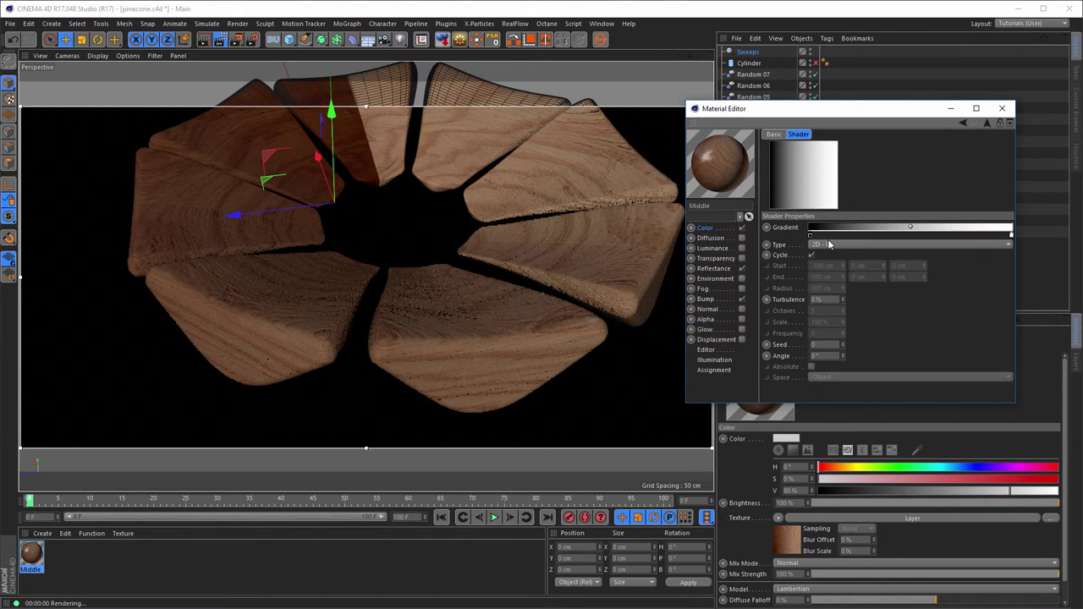
pyautogui.click(829, 244)
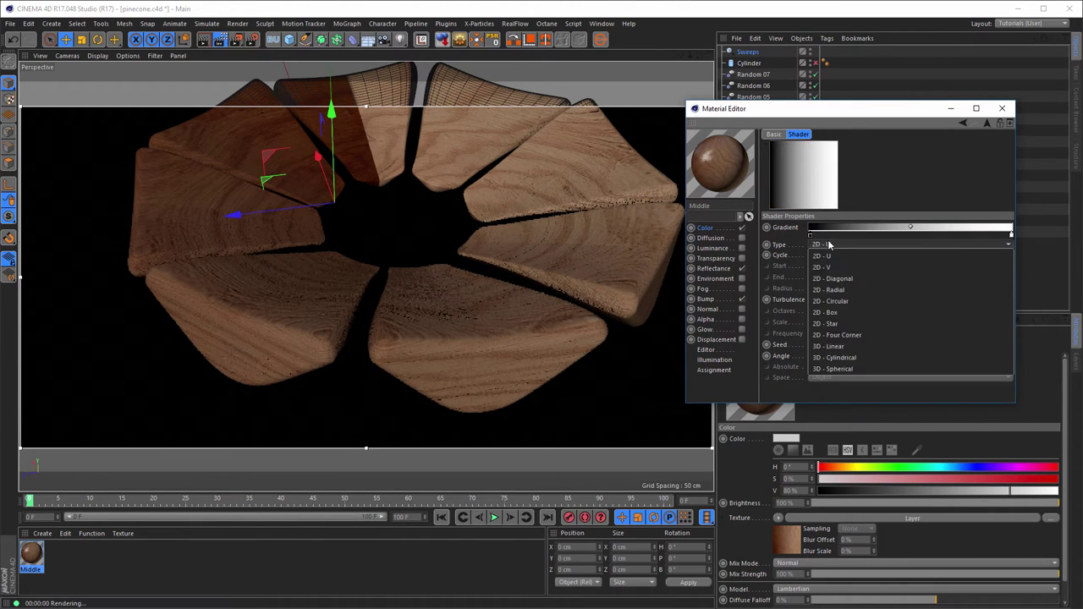
pyautogui.click(847, 369)
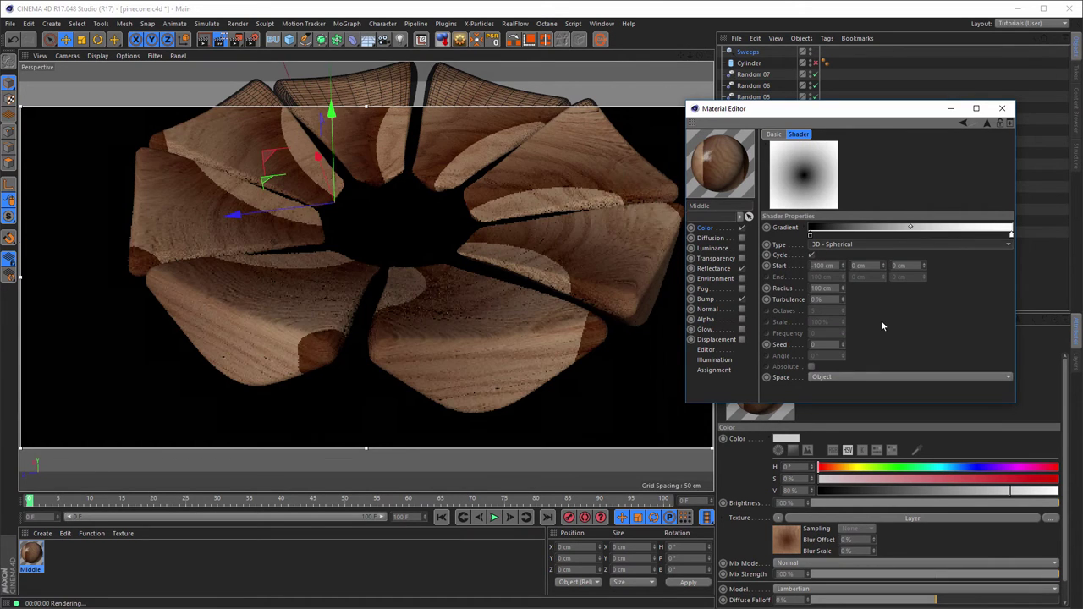
pyautogui.write('0')
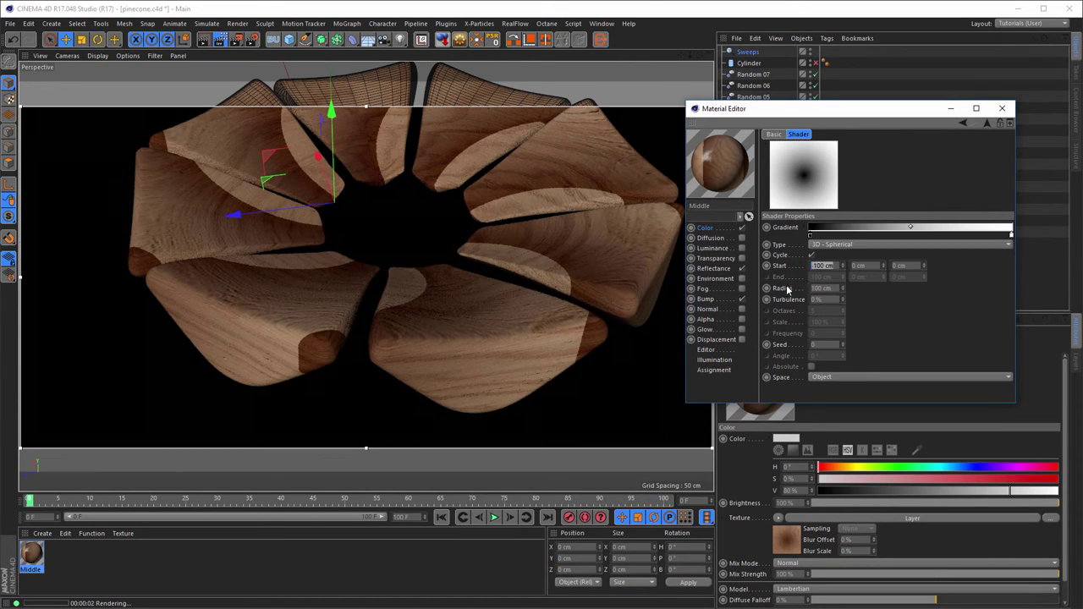
pyautogui.press('Return')
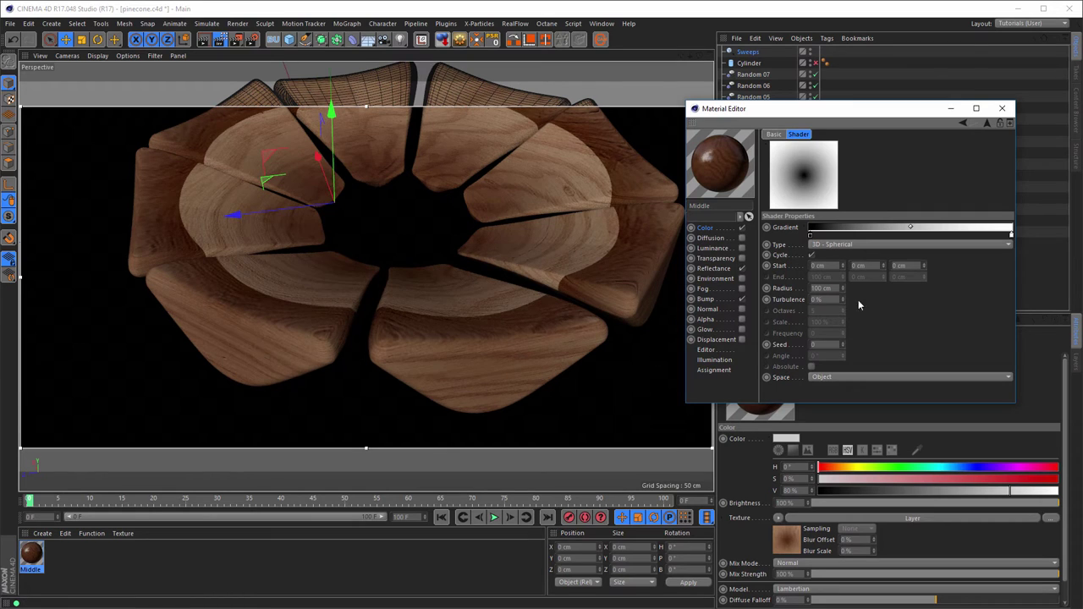
# Turn off the gradient's Cycle and invert its knots to a dark centre.
pyautogui.rightClick(867, 228)
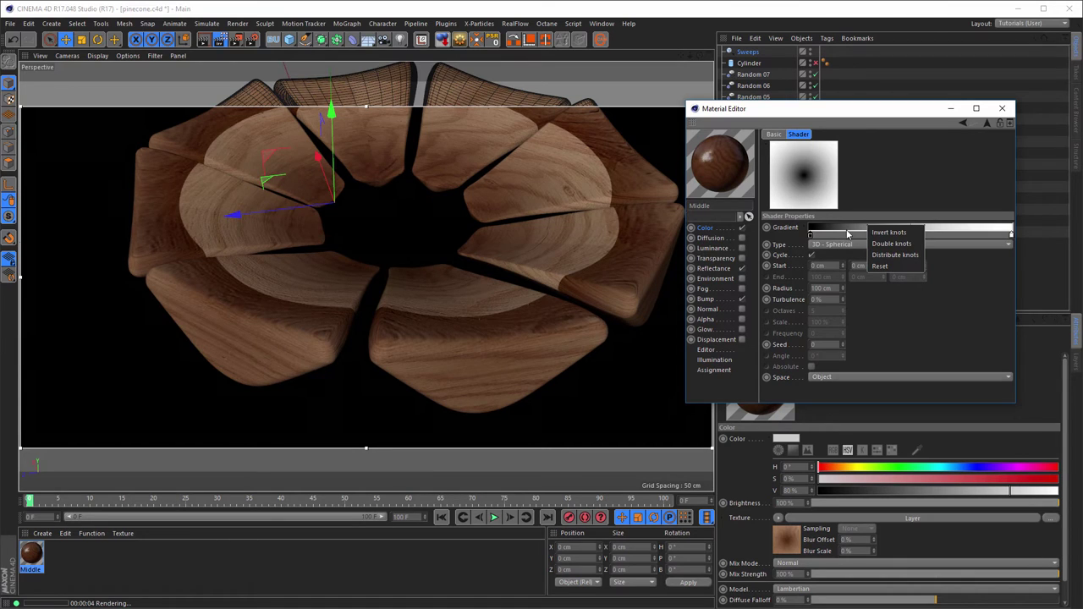
pyautogui.click(848, 229)
pyautogui.rightClick(849, 229)
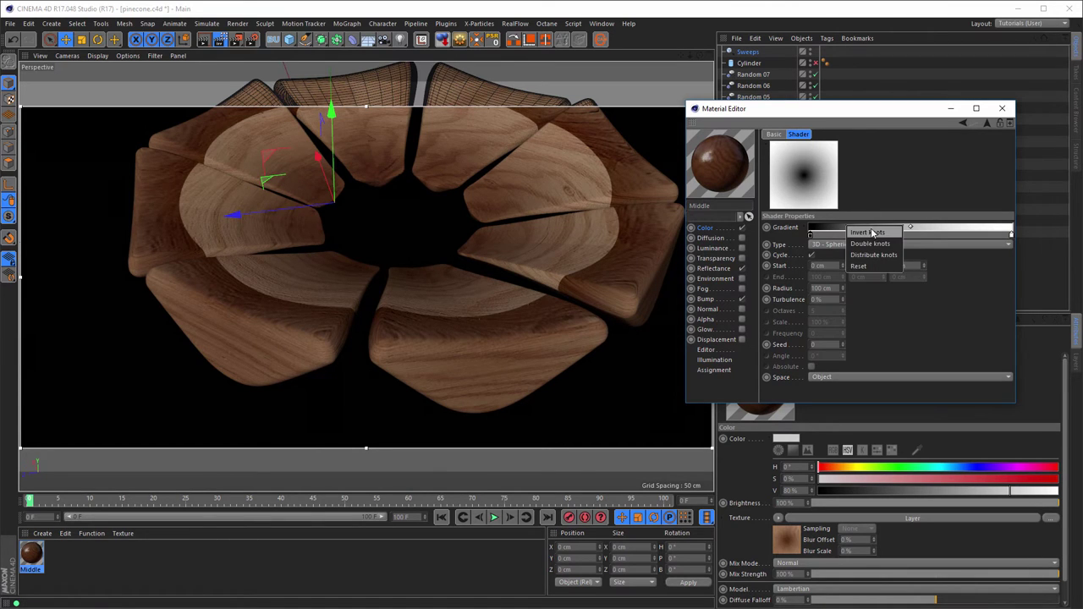
pyautogui.click(873, 234)
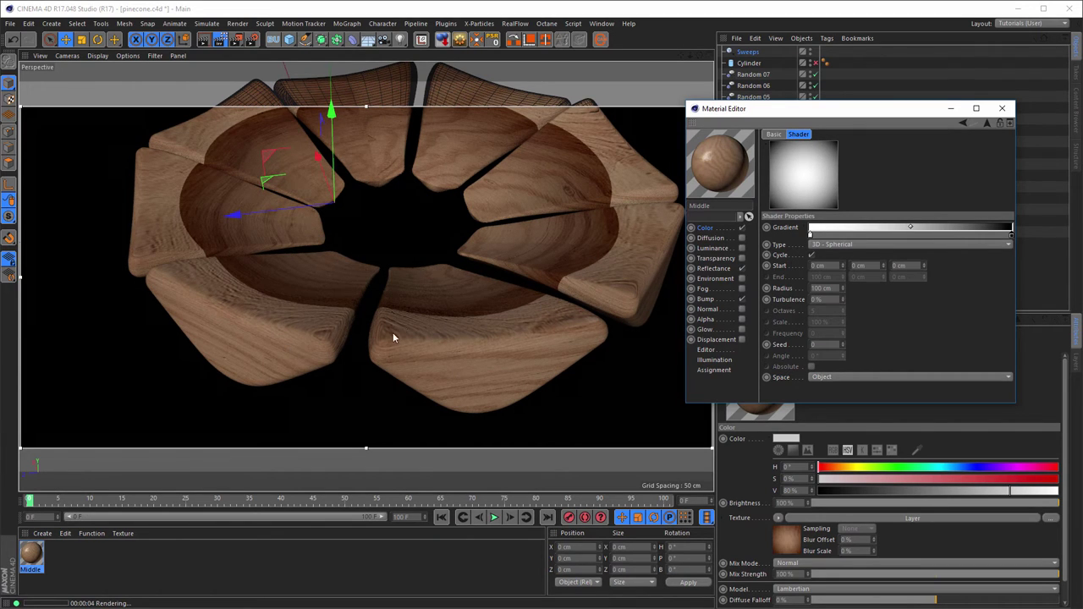
pyautogui.click(812, 255)
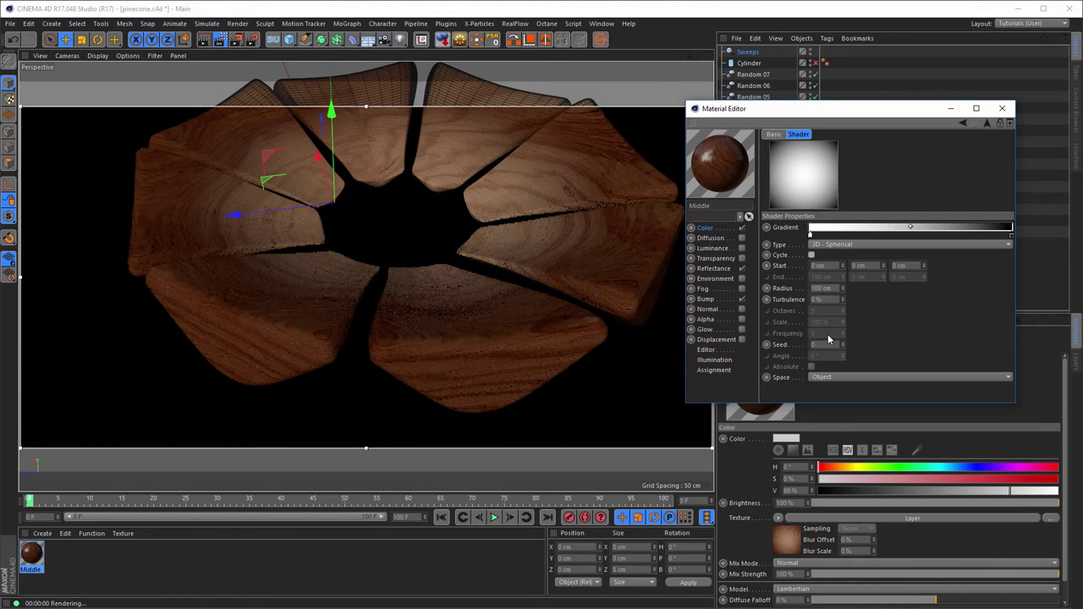
pyautogui.rightClick(870, 237)
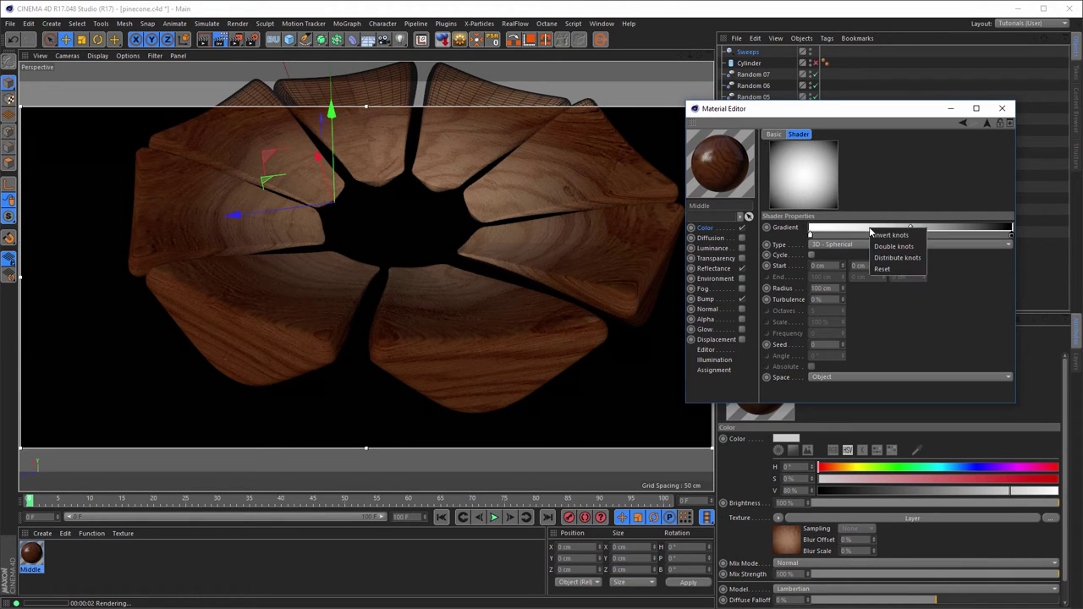
pyautogui.click(892, 241)
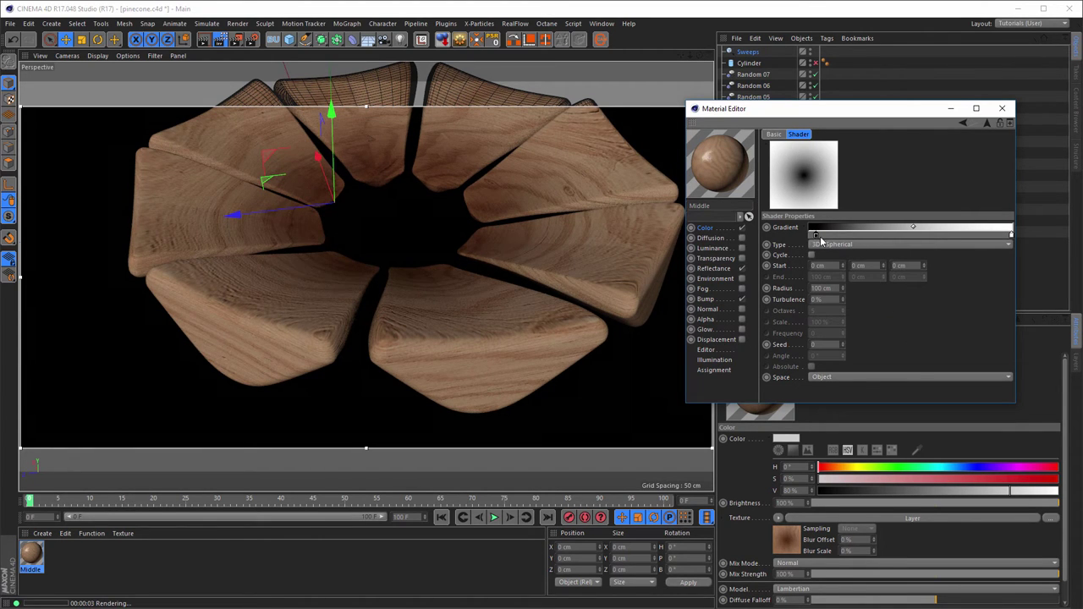
# Move the gradient's black knot right, set Start Z to -50 cm and Turbulence to 25%.
pyautogui.moveTo(819, 236); pyautogui.dragTo(921, 234)
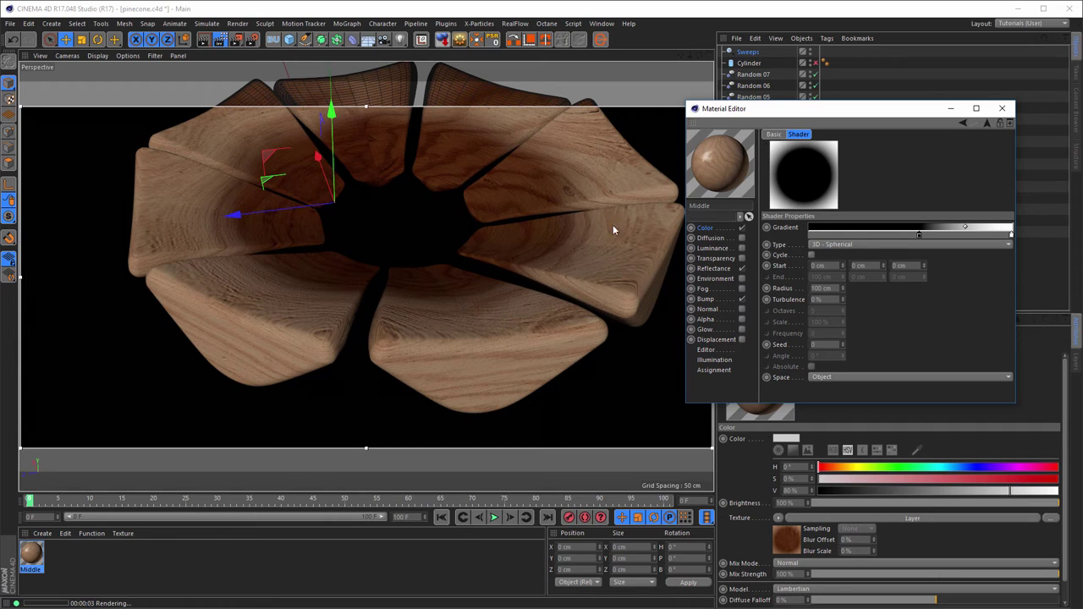
pyautogui.click(898, 265)
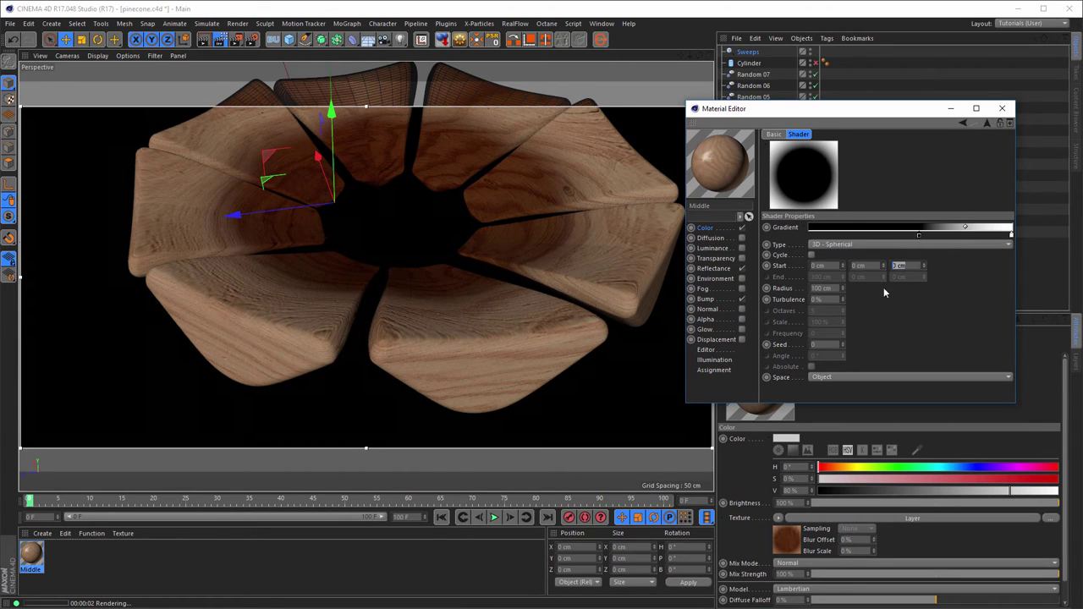
pyautogui.write('-50')
pyautogui.press('Return')
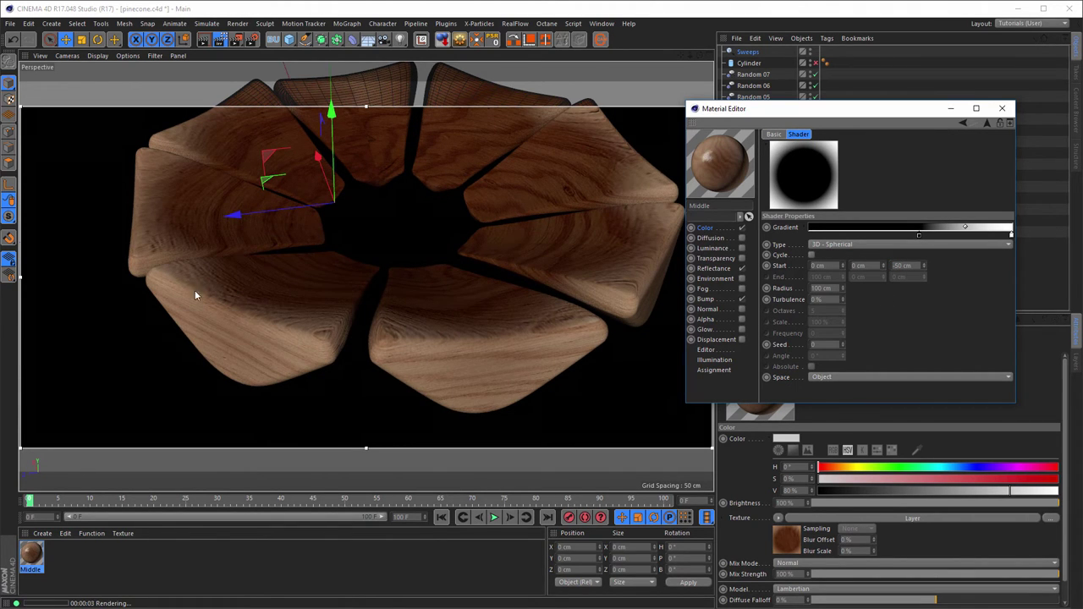
pyautogui.click(827, 299)
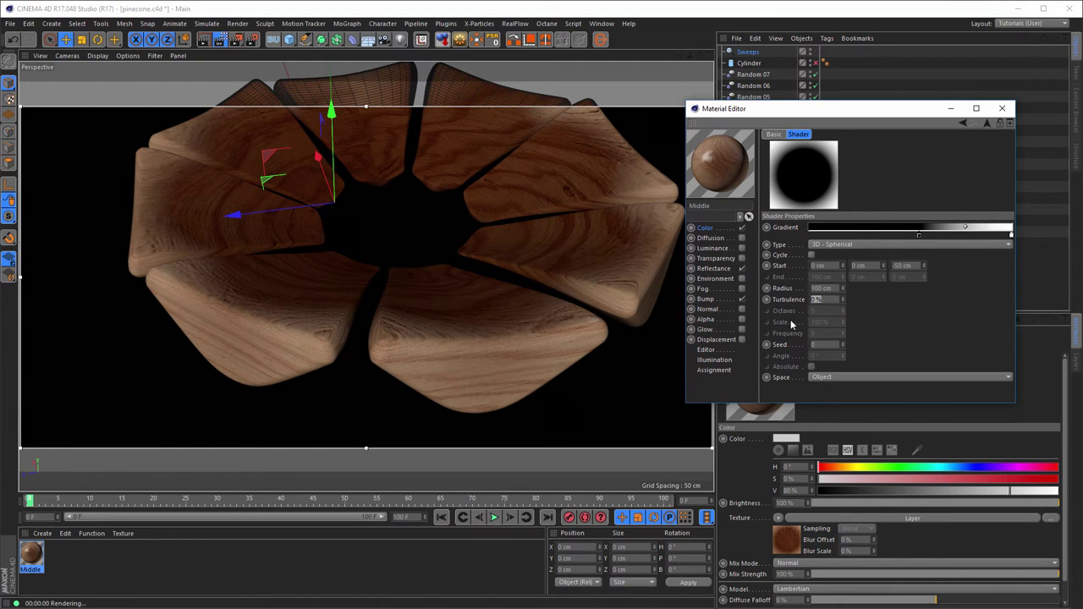
pyautogui.write('25')
pyautogui.press('Return')
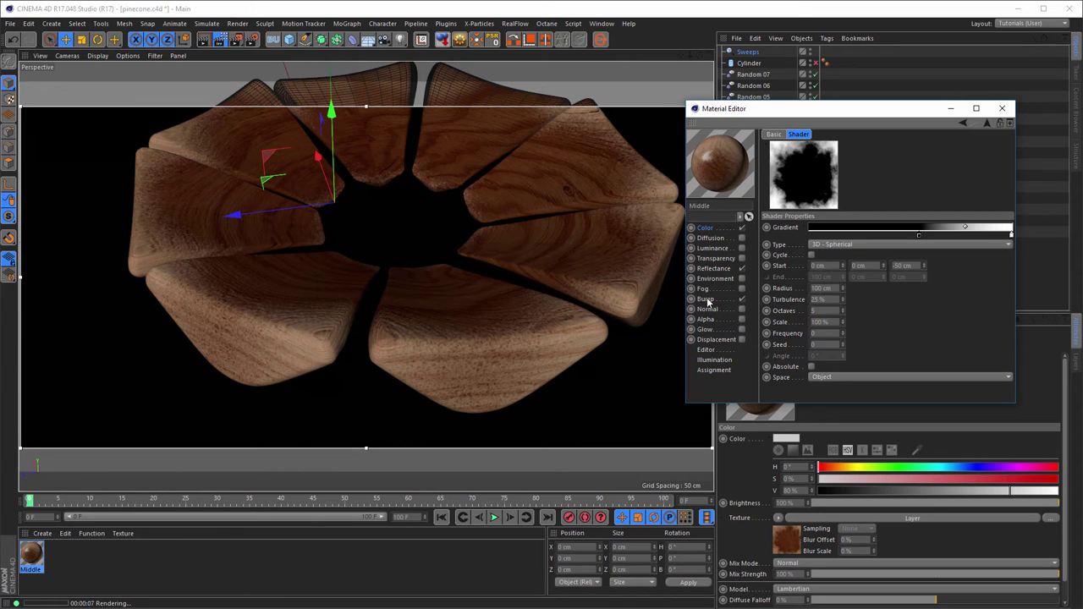
# Set the gradient Radius to 300 cm and shift the black knot left.
pyautogui.doubleClick(829, 289)
pyautogui.write('300')
pyautogui.press('Return')
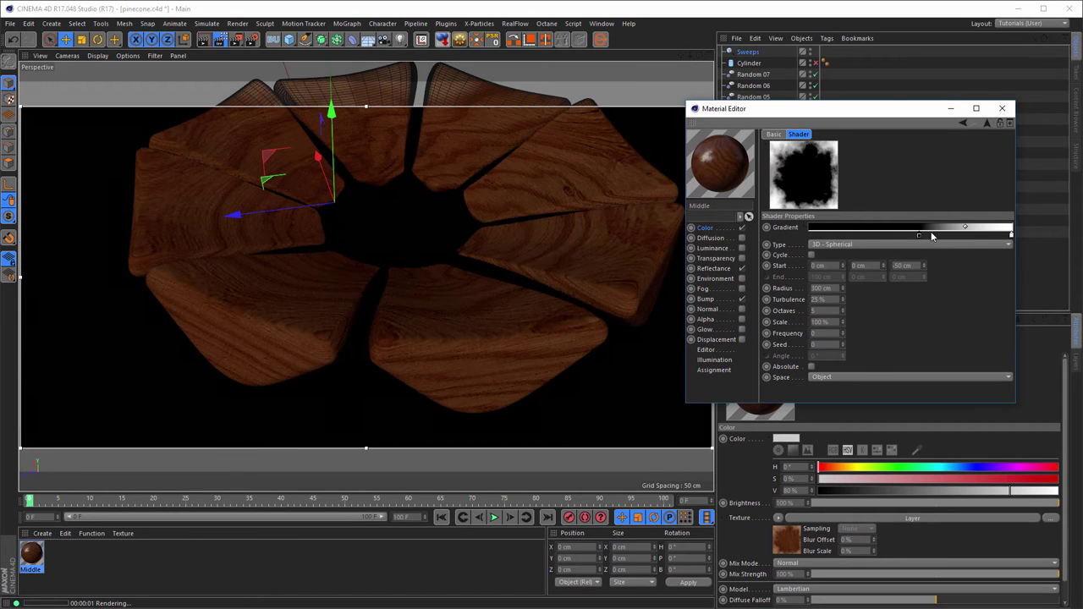
pyautogui.moveTo(921, 236); pyautogui.dragTo(877, 235)
pyautogui.moveTo(1011, 235); pyautogui.dragTo(938, 236)
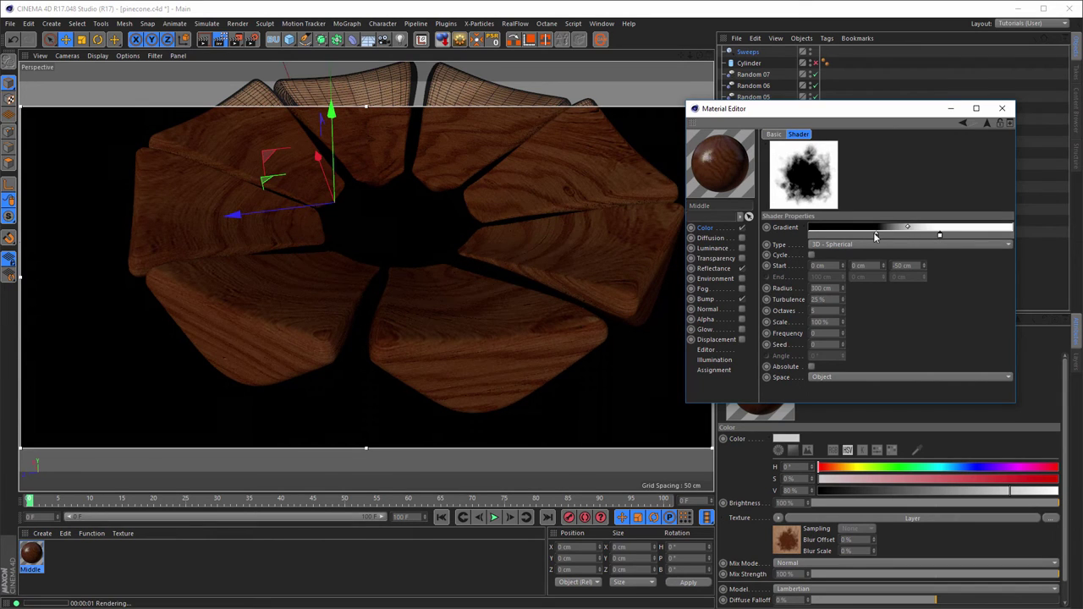
# Set the gradient's Start Z to -10 cm.
pyautogui.click(901, 265)
pyautogui.write('-20')
pyautogui.press('Return')
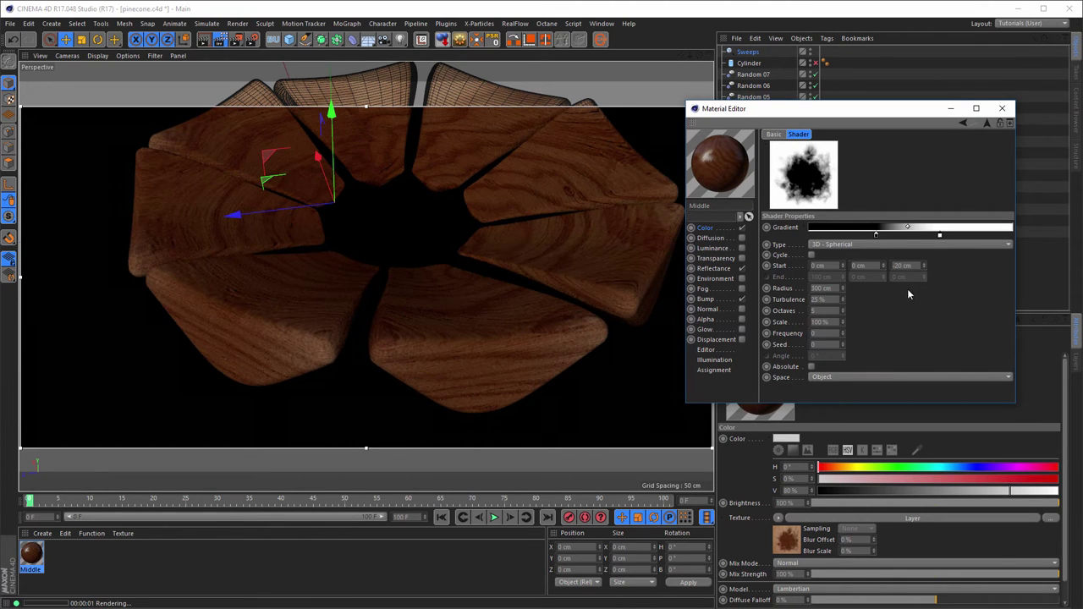
pyautogui.write('-10')
pyautogui.press('Return')
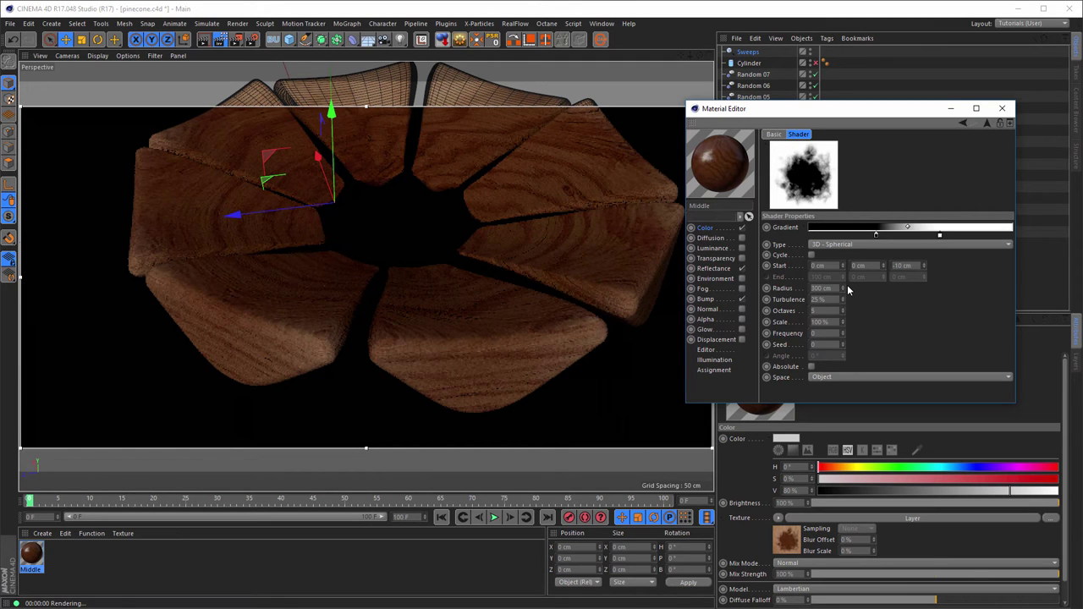
# Reposition the gradient's black and white knots to fine-tune the dark core.
pyautogui.moveTo(876, 233); pyautogui.dragTo(810, 234)
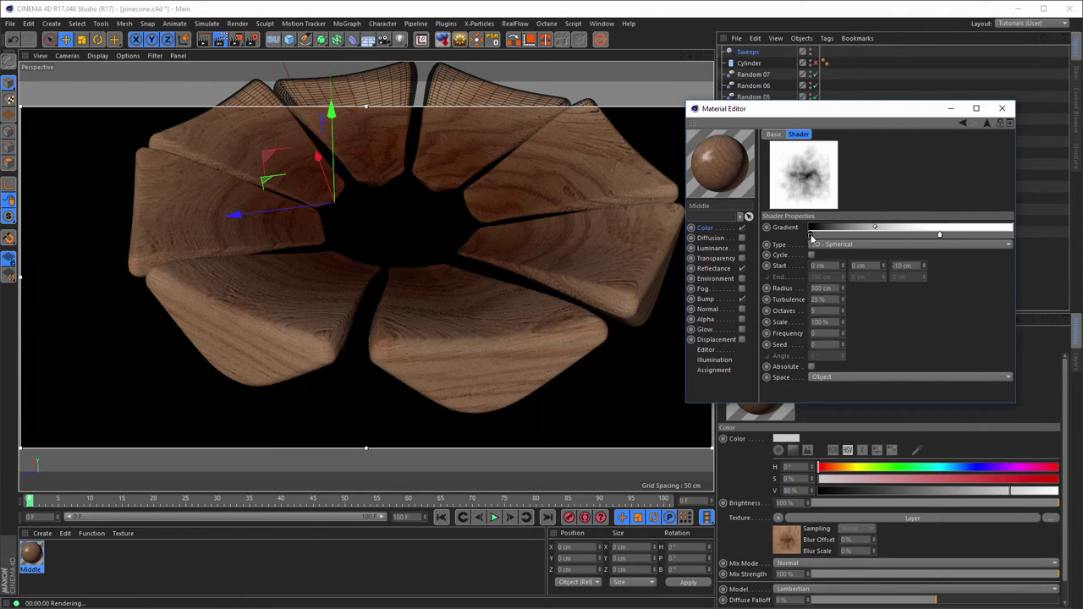
pyautogui.moveTo(812, 234); pyautogui.dragTo(846, 234)
pyautogui.moveTo(940, 234); pyautogui.dragTo(899, 235)
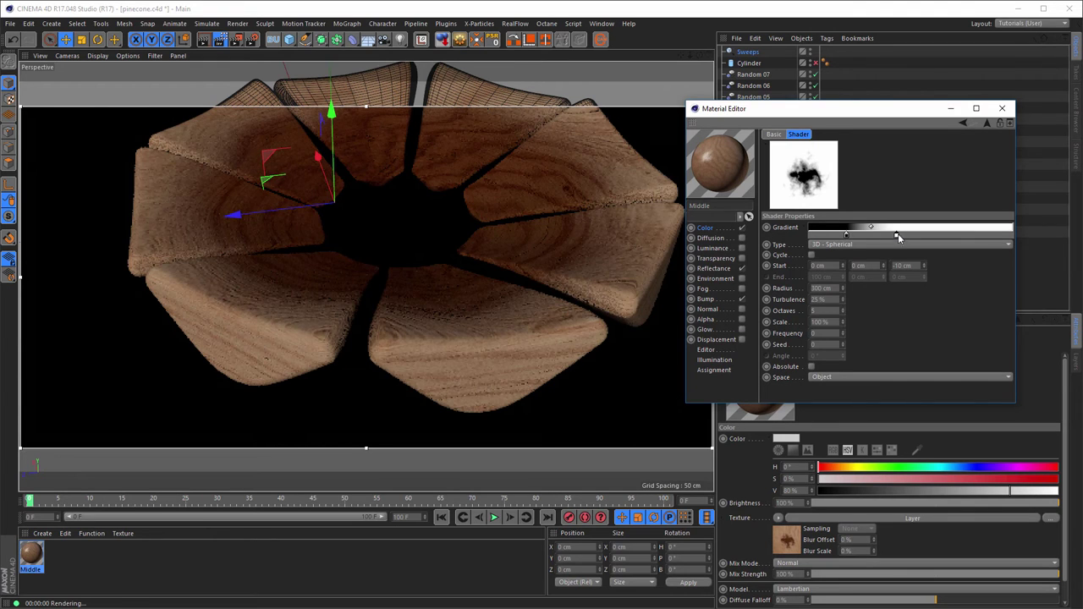
pyautogui.moveTo(847, 235); pyautogui.dragTo(874, 235)
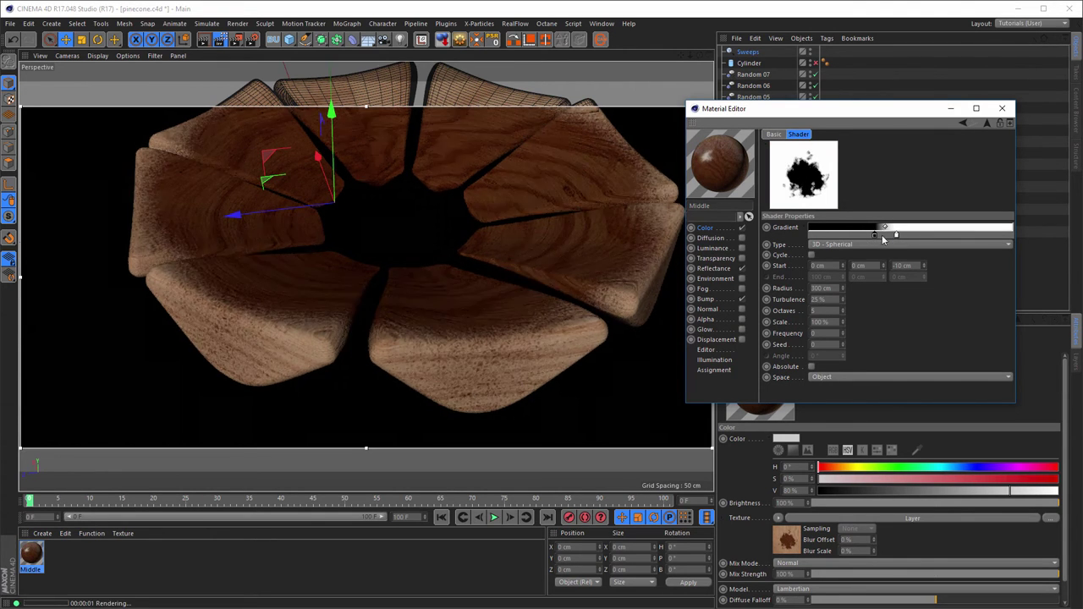
pyautogui.moveTo(875, 236); pyautogui.dragTo(867, 239)
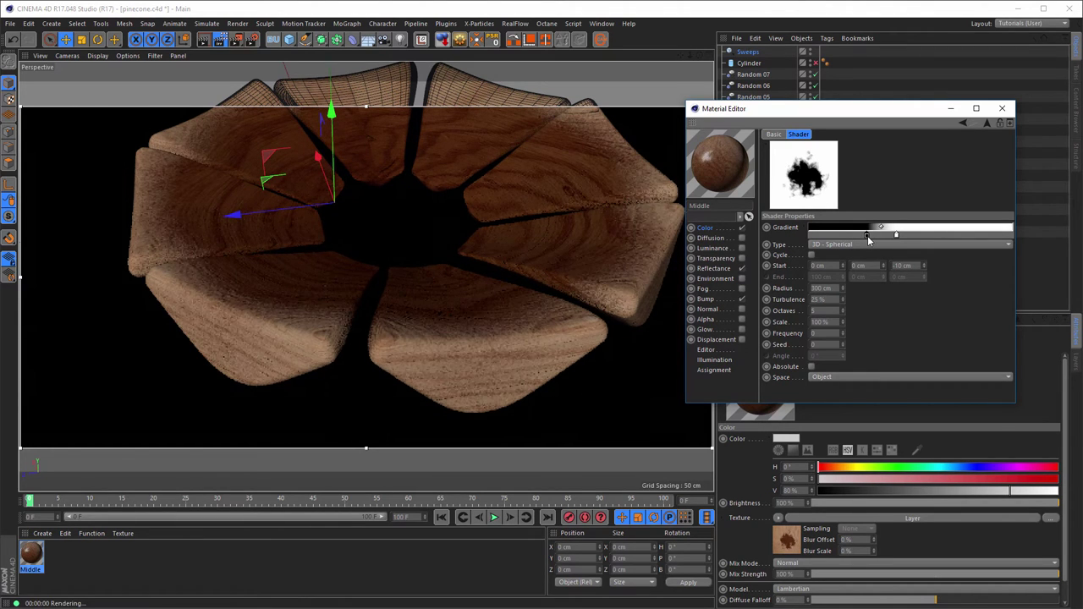
pyautogui.moveTo(865, 237); pyautogui.dragTo(871, 240)
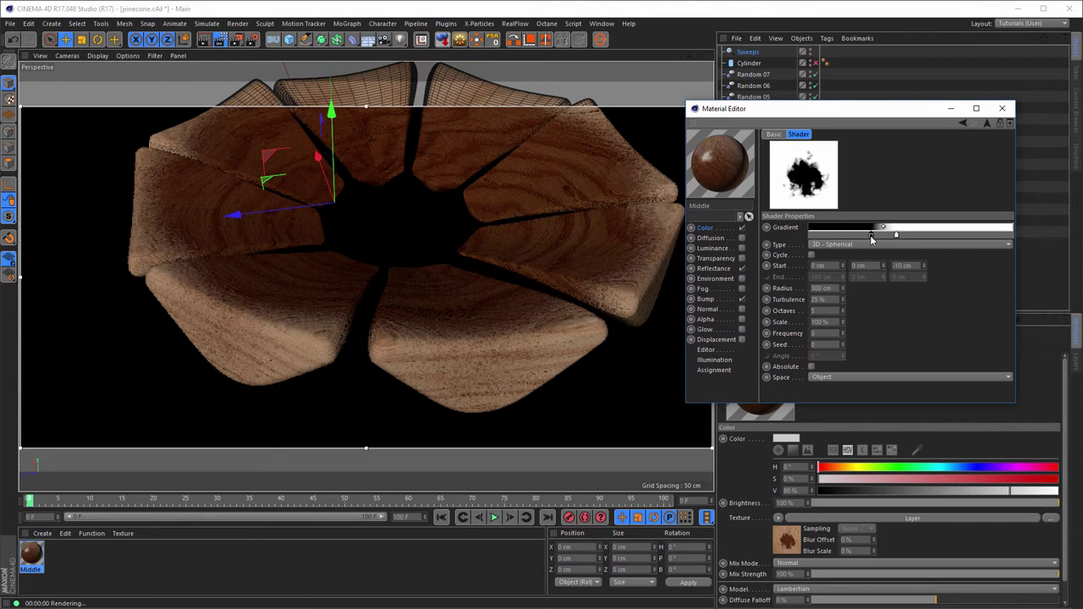
pyautogui.moveTo(872, 239); pyautogui.dragTo(867, 239)
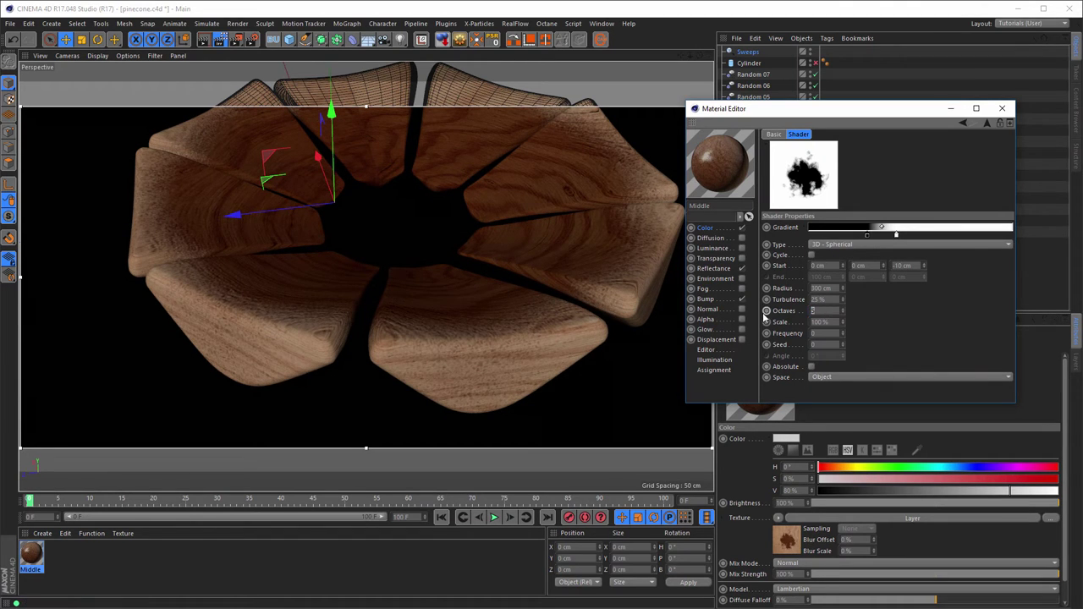
# Set the gradient's Octaves to 1 and Seed to 2, then close the Material Editor.
pyautogui.write('2')
pyautogui.press('Return')
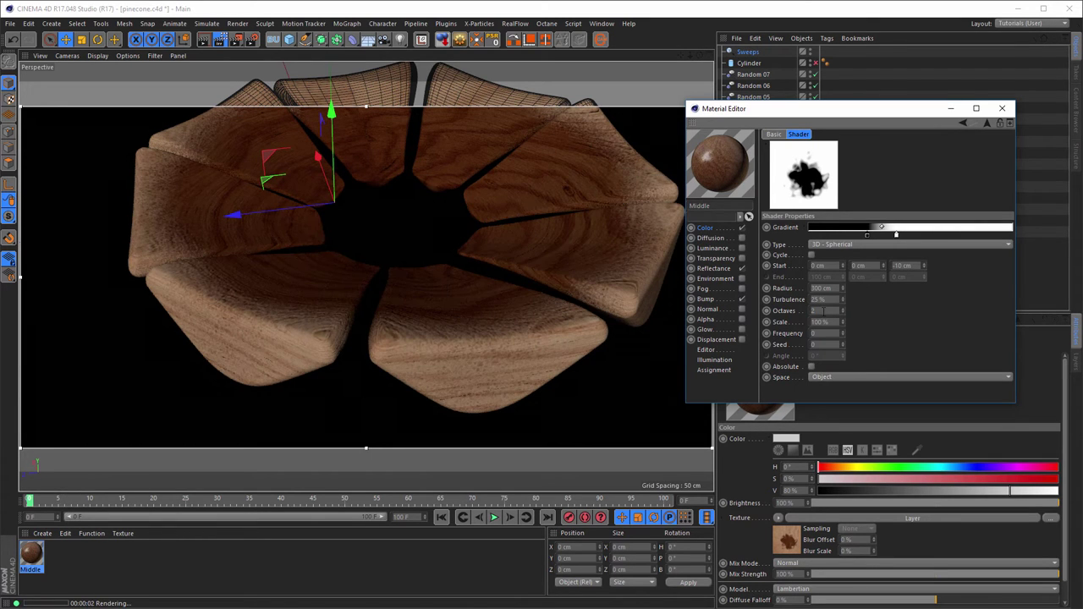
pyautogui.doubleClick(814, 310)
pyautogui.write('1')
pyautogui.press('Return')
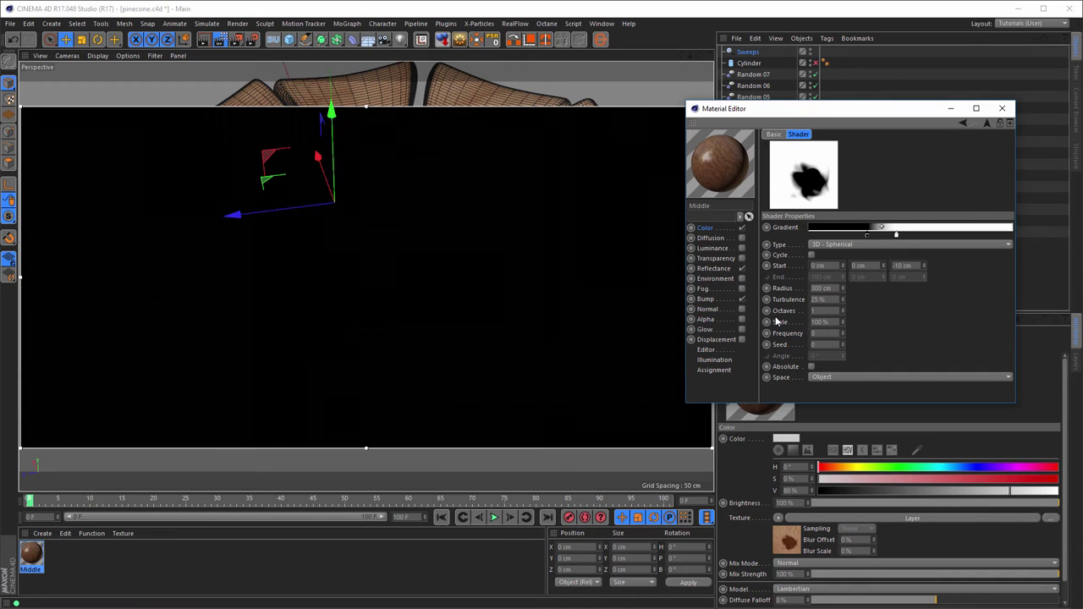
pyautogui.click(842, 345)
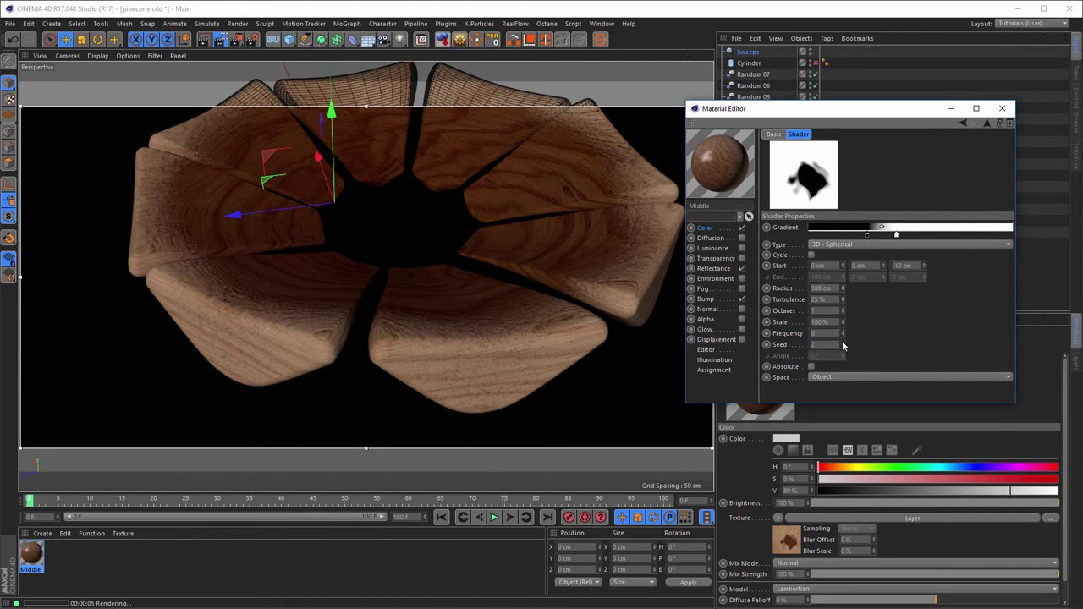
pyautogui.click(1002, 108)
# Start the interactive render and rename the Middle material to 01.
pyautogui.moveTo(438, 235)
pyautogui.keyDown('alt'); pyautogui.mouseDown()
pyautogui.moveTo(409, 234)
pyautogui.moveTo(430, 310)
pyautogui.moveTo(406, 338)
pyautogui.moveTo(413, 355)
pyautogui.mouseUp(); pyautogui.keyUp('alt')
pyautogui.hotkey('ctrl', 'r')
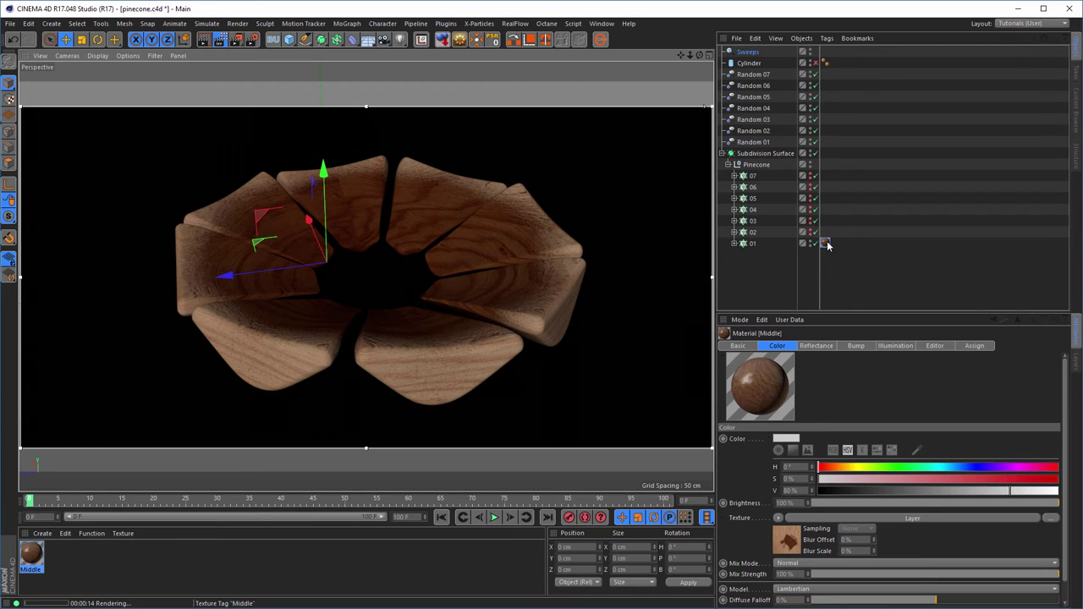
pyautogui.click(32, 555)
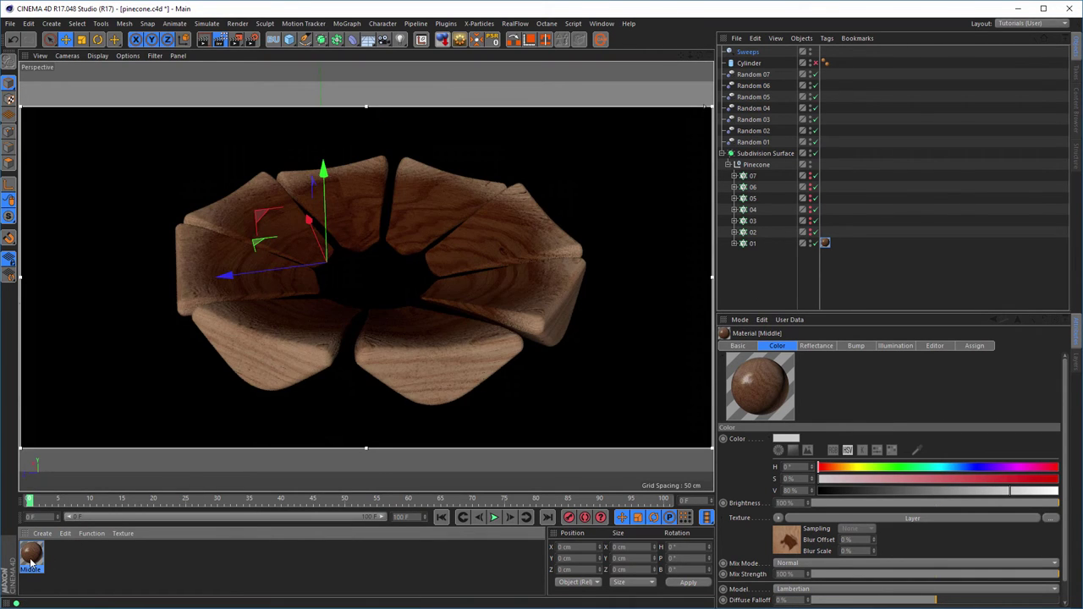
pyautogui.doubleClick(32, 555)
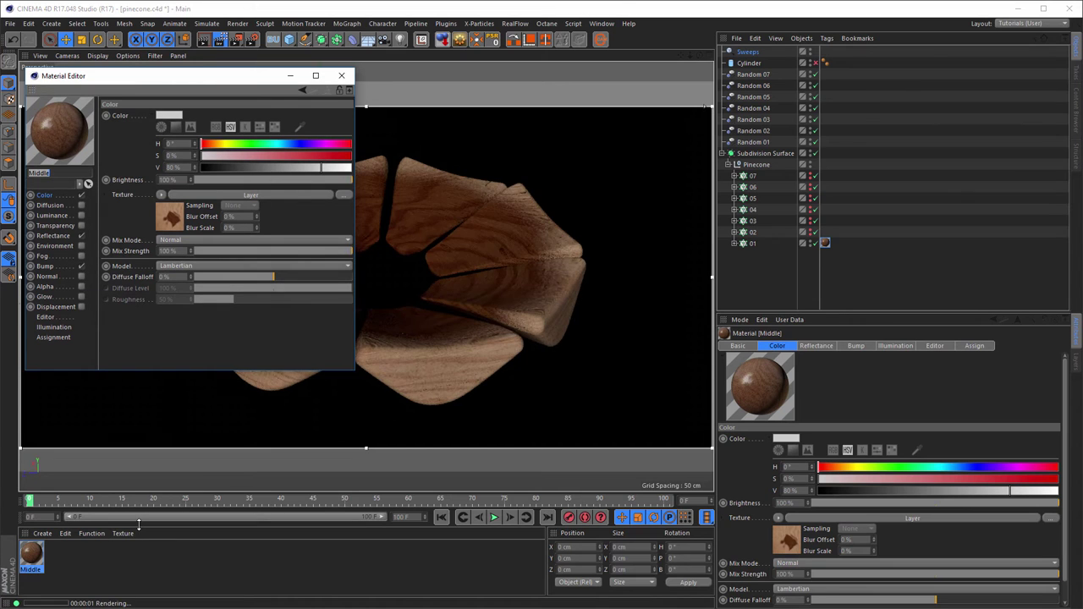
pyautogui.press('Return')
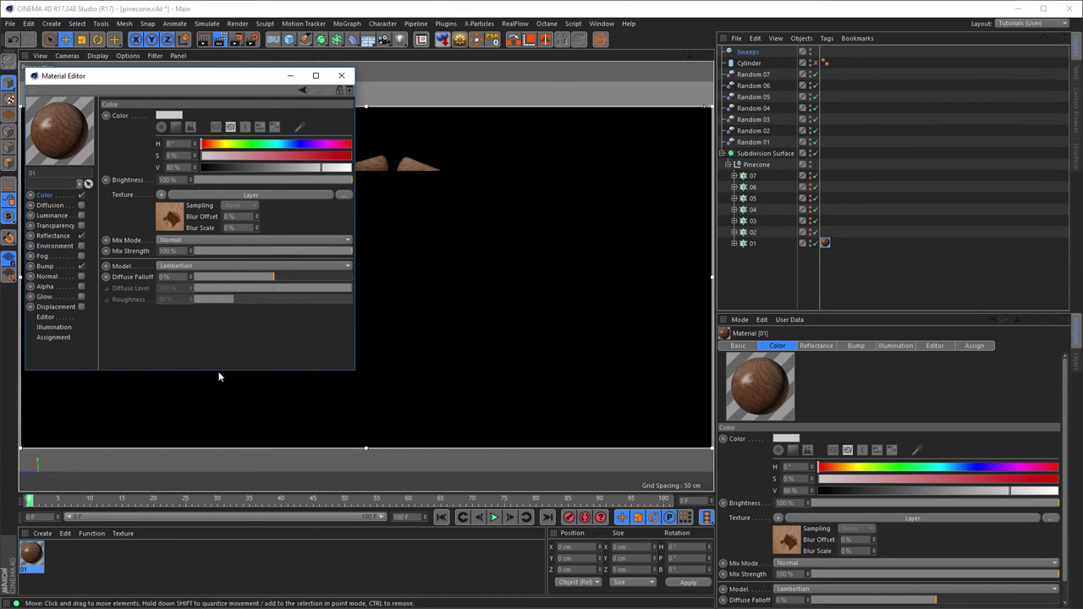
# Duplicate material 01 by Ctrl-dragging it in the Material Manager.
pyautogui.moveTo(250, 77); pyautogui.dragTo(355, 96)
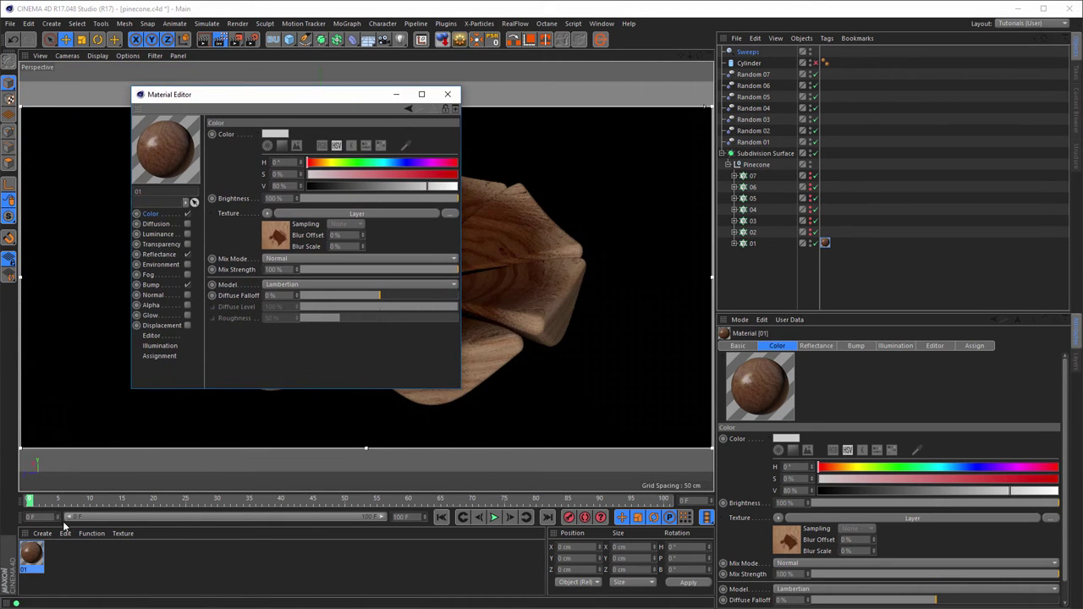
pyautogui.click(32, 554)
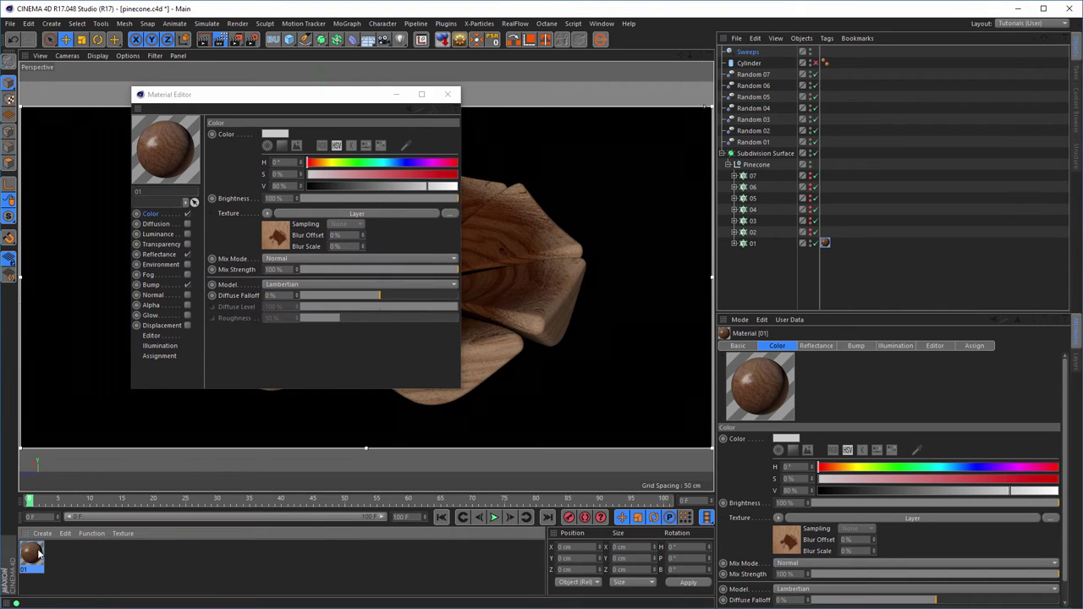
pyautogui.keyDown('ctrl'); pyautogui.moveTo(31, 555); pyautogui.dragTo(61, 555); pyautogui.keyUp('ctrl')
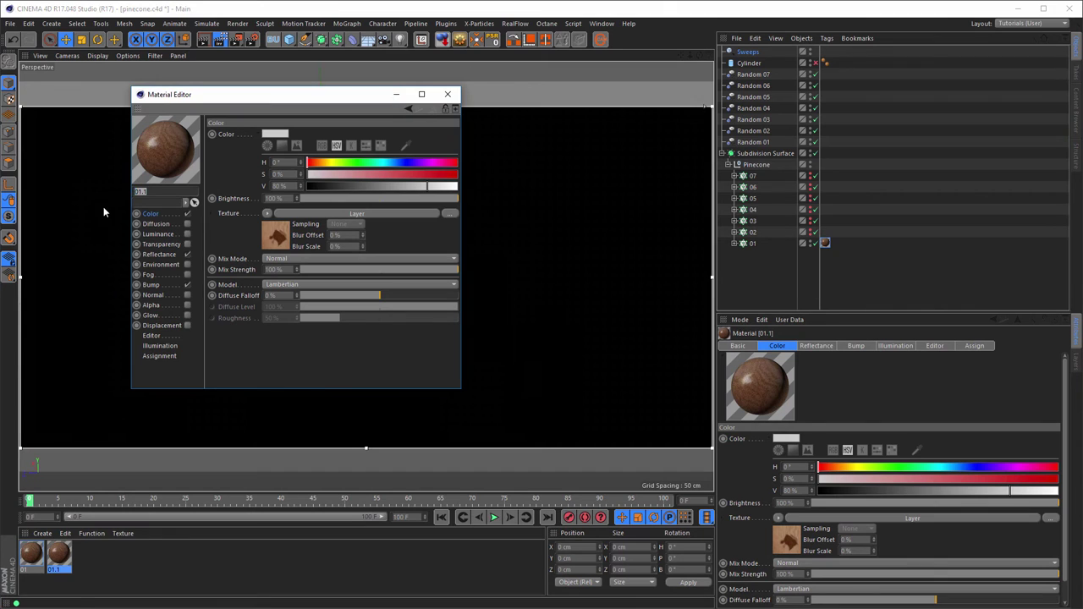
# Name the copy 02, copy ring 01's texture tag onto ring 02 and enable ring 02.
pyautogui.write('02')
pyautogui.click(447, 94)
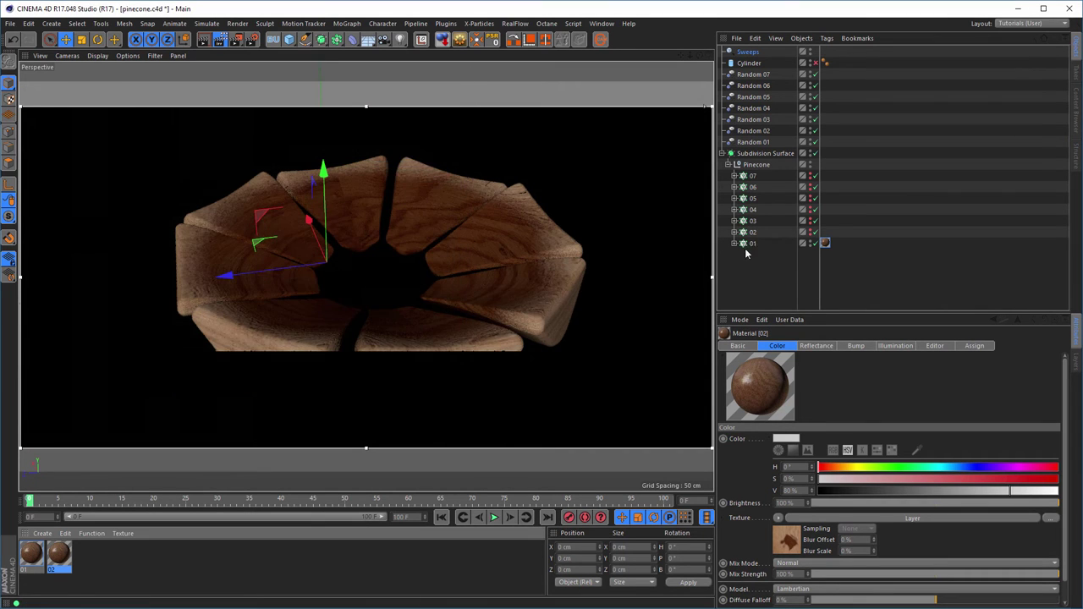
pyautogui.click(825, 244)
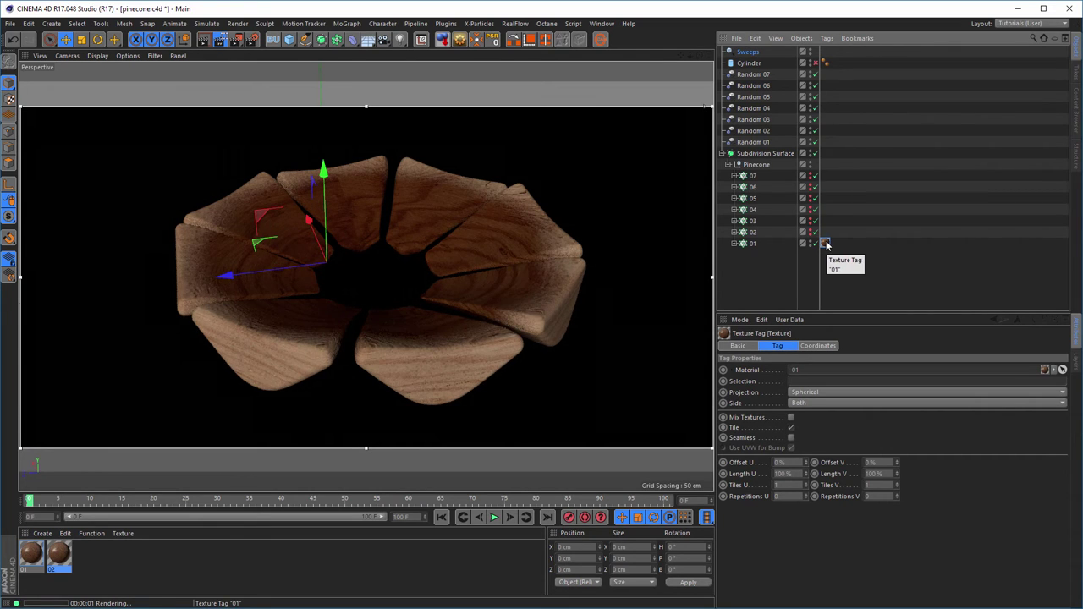
pyautogui.keyDown('ctrl'); pyautogui.moveTo(826, 245); pyautogui.dragTo(827, 234); pyautogui.keyUp('ctrl')
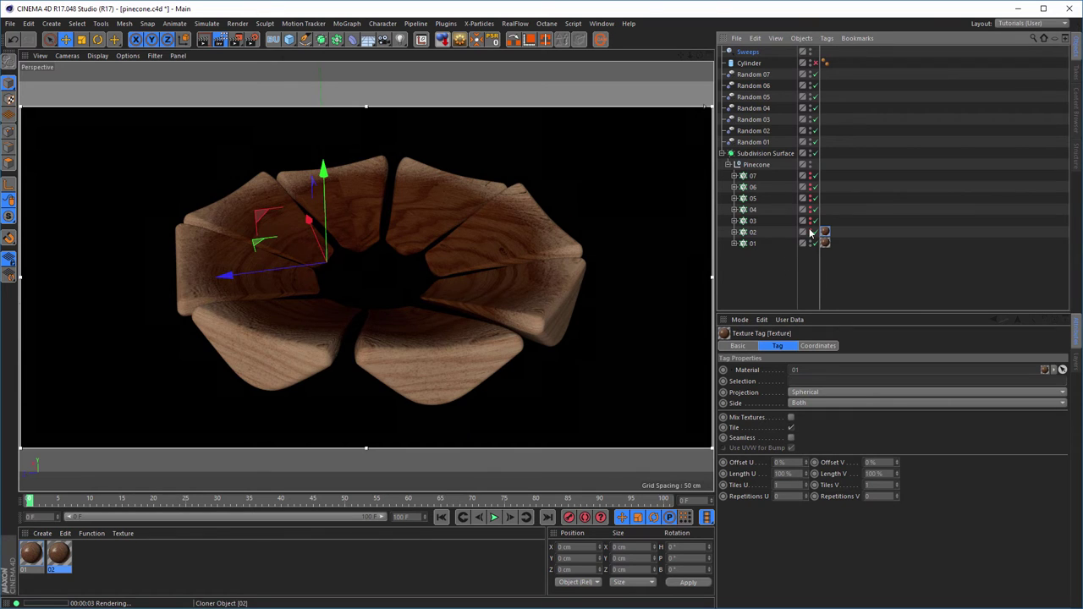
pyautogui.click(812, 232)
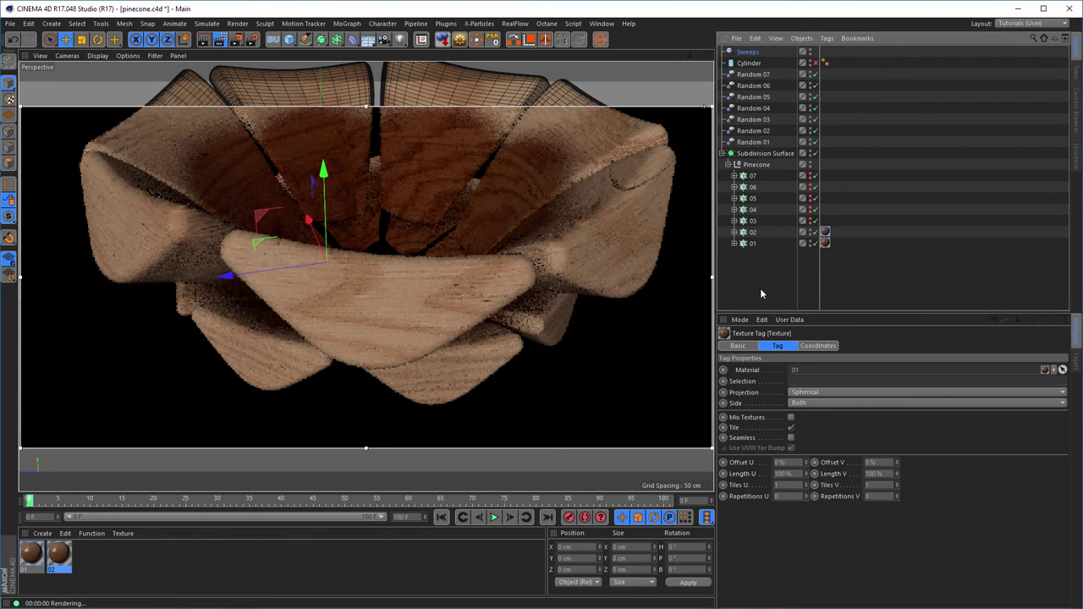
# Restart the interactive render and assign material 02 to ring 02's texture tag.
pyautogui.moveTo(515, 249)
pyautogui.keyDown('alt'); pyautogui.mouseDown()
pyautogui.moveTo(458, 252)
pyautogui.moveTo(444, 307)
pyautogui.mouseUp(); pyautogui.keyUp('alt')
pyautogui.hotkey('ctrl', 'r')
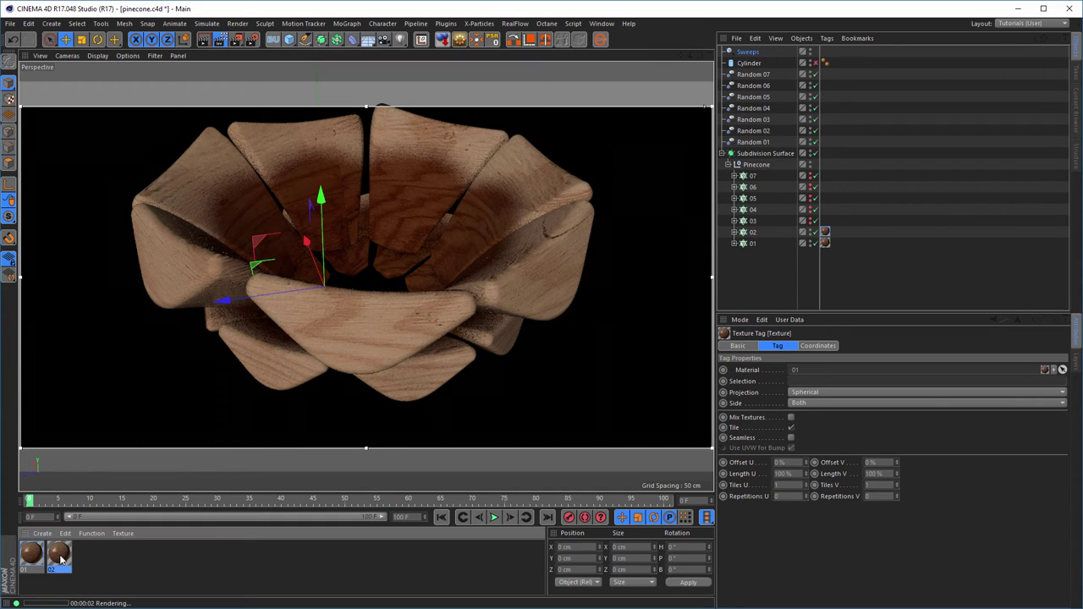
pyautogui.moveTo(61, 558); pyautogui.dragTo(827, 231)
pyautogui.moveTo(828, 231); pyautogui.dragTo(826, 233)
# In material 02's Layer Gradient mask, shift the white knot to darken ring 02's wood.
pyautogui.doubleClick(58, 554)
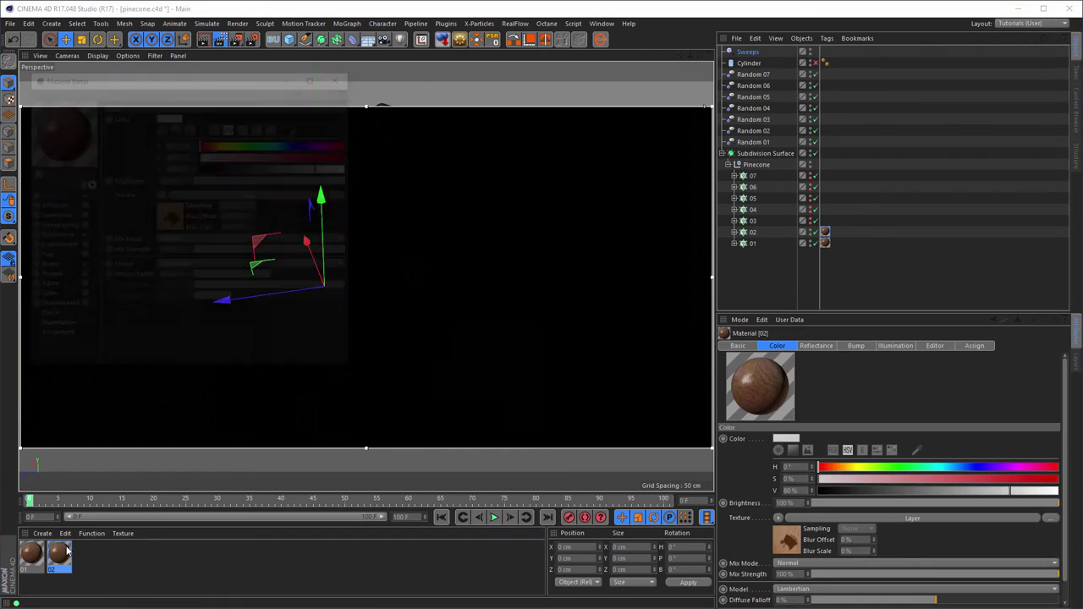
pyautogui.moveTo(292, 76); pyautogui.dragTo(928, 164)
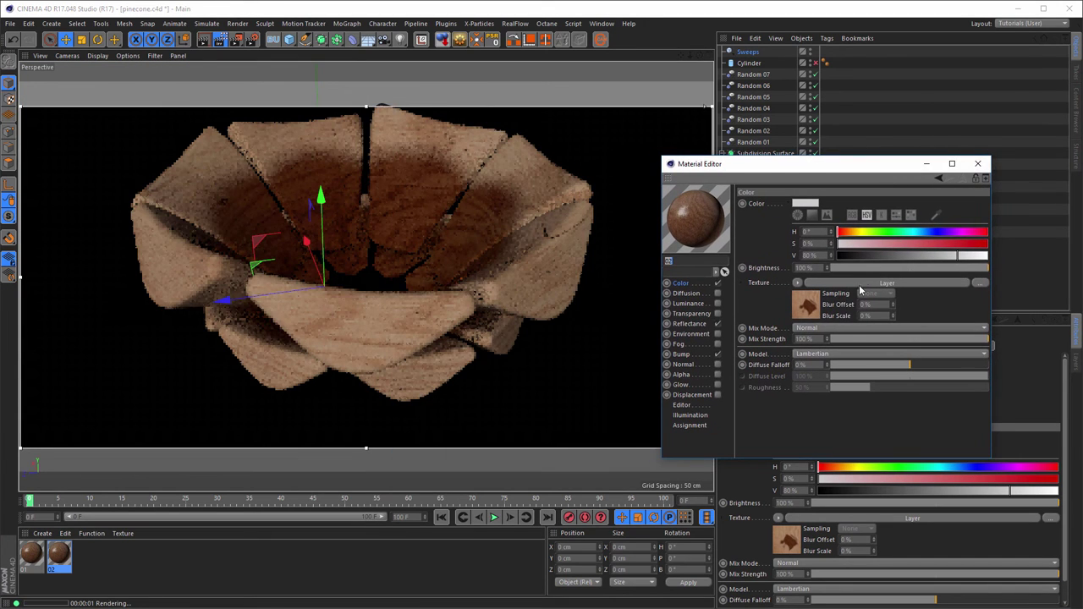
pyautogui.click(812, 305)
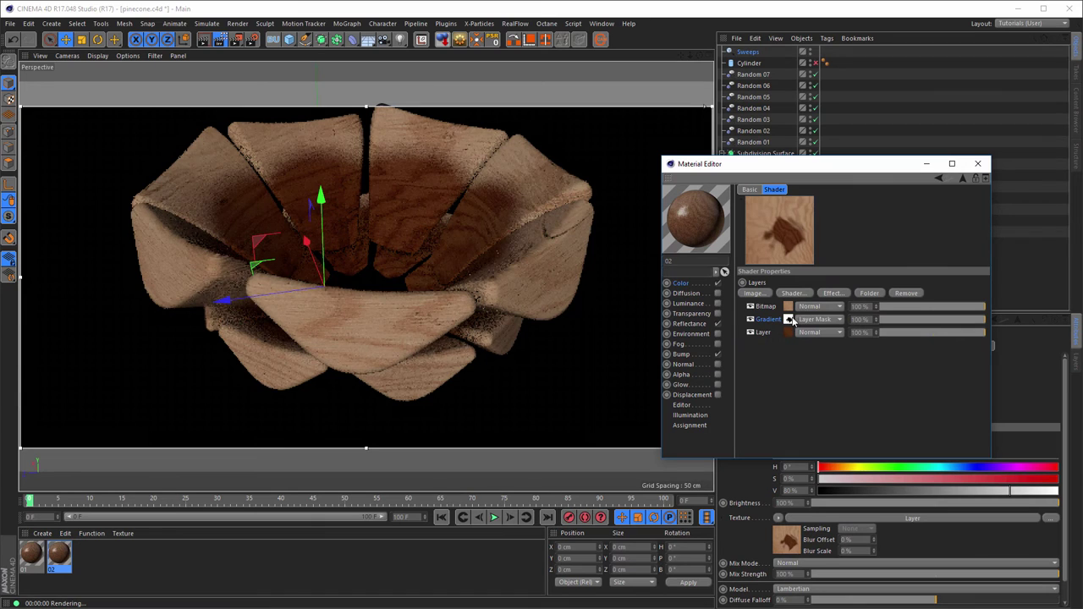
pyautogui.click(790, 320)
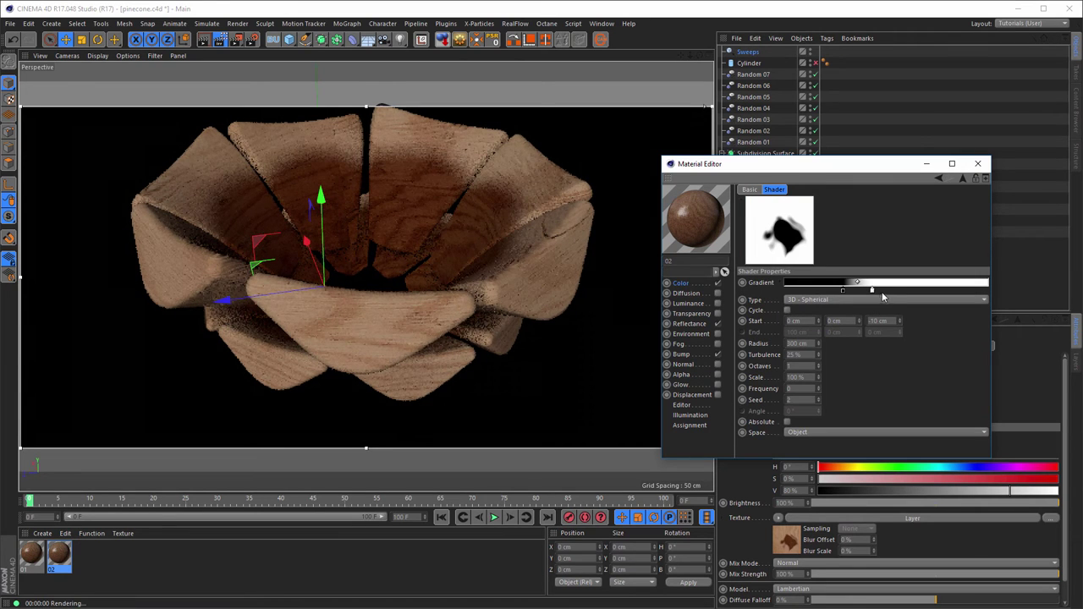
pyautogui.moveTo(872, 290)
pyautogui.mouseDown()
pyautogui.moveTo(897, 290)
pyautogui.moveTo(849, 291)
pyautogui.moveTo(865, 292)
pyautogui.mouseUp()
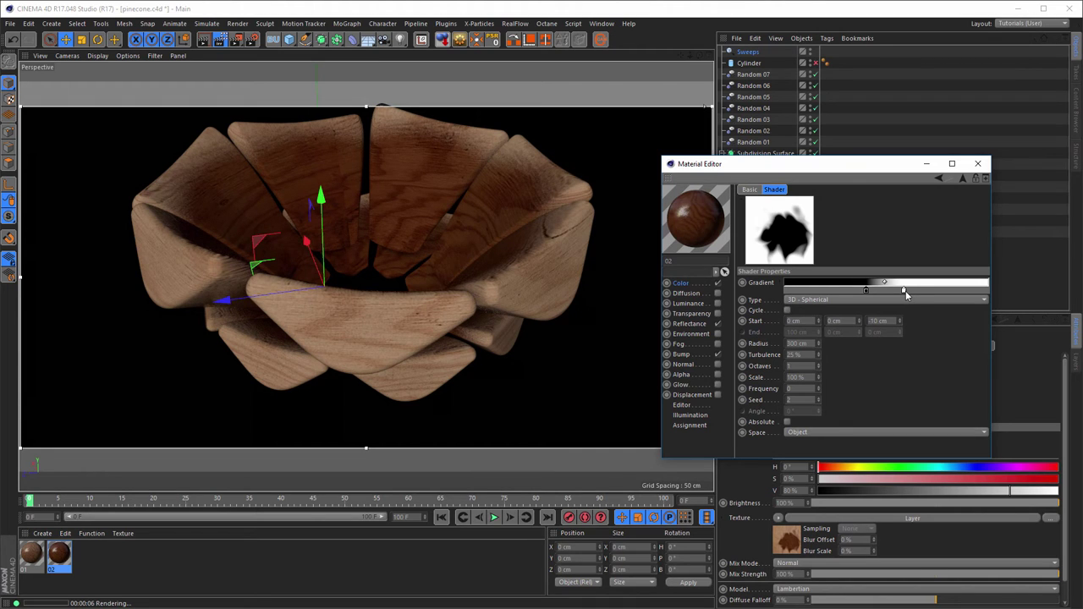
pyautogui.click(977, 163)
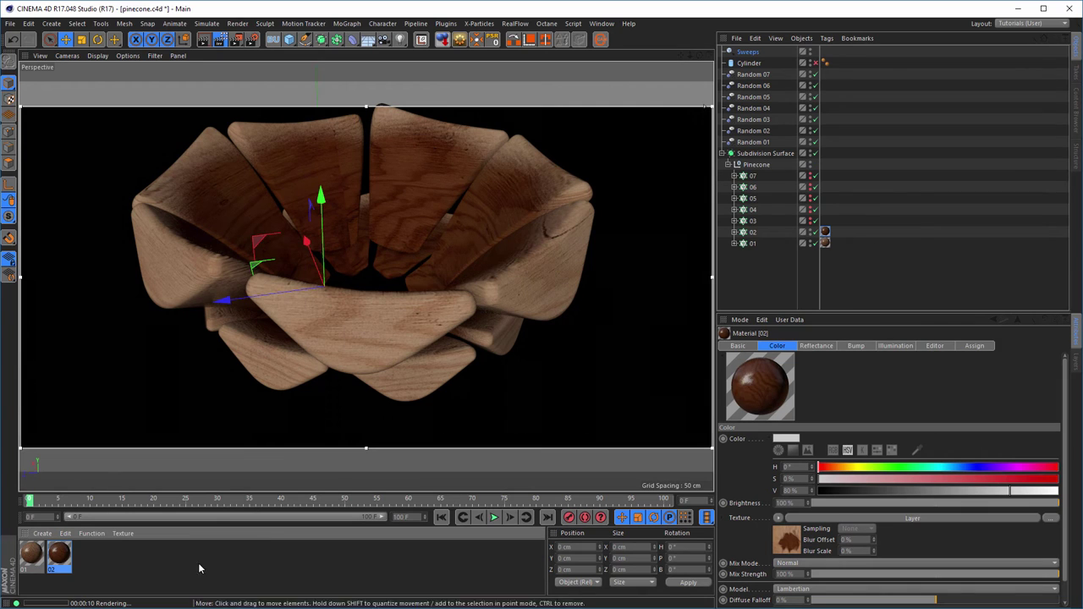
# Duplicate material 02 and rename the copy 03.
pyautogui.click(59, 554)
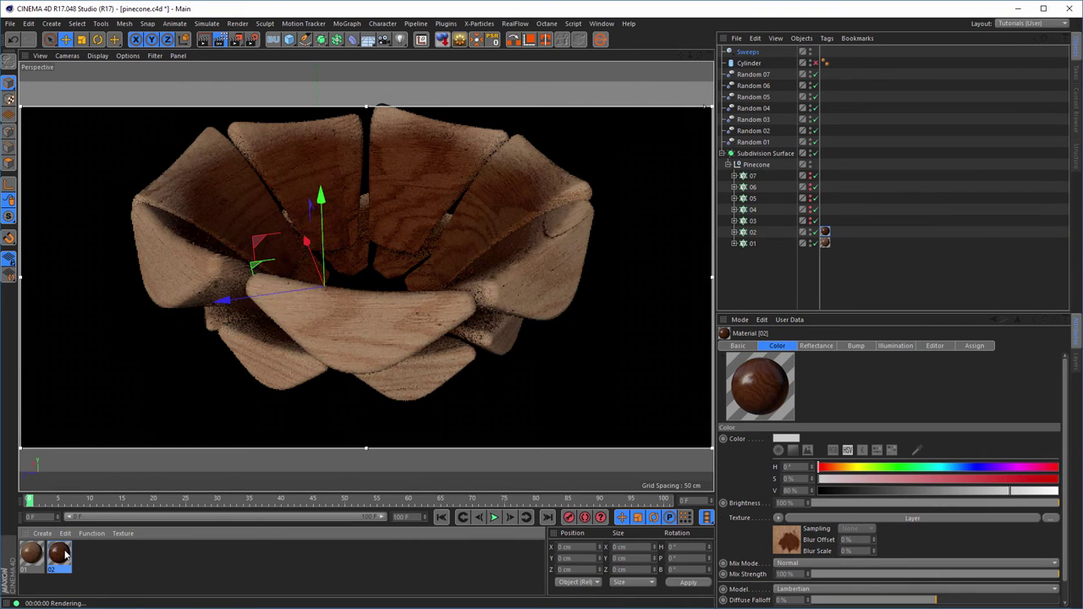
pyautogui.moveTo(60, 554); pyautogui.dragTo(94, 562)
pyautogui.doubleClick(89, 556)
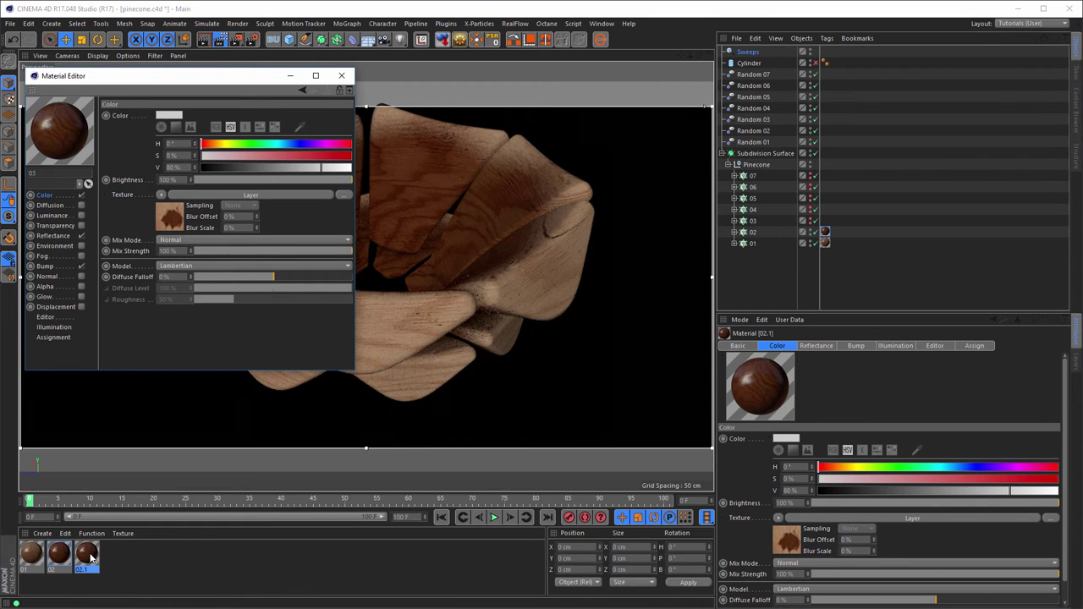
pyautogui.press('Return')
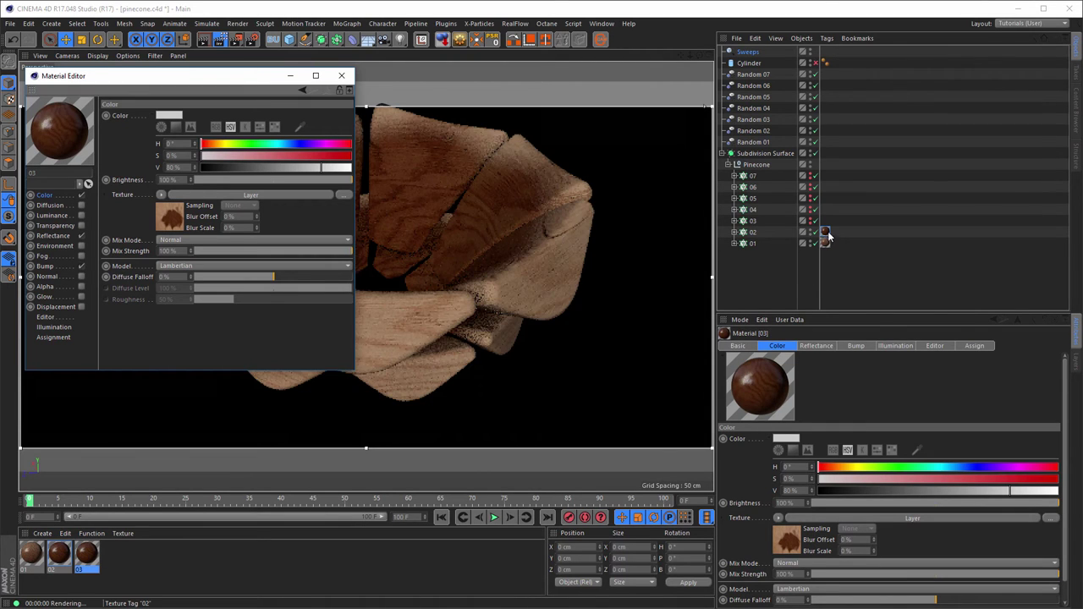
# Copy ring 02's texture tag onto ring 03 and assign material 03 to it.
pyautogui.click(825, 232)
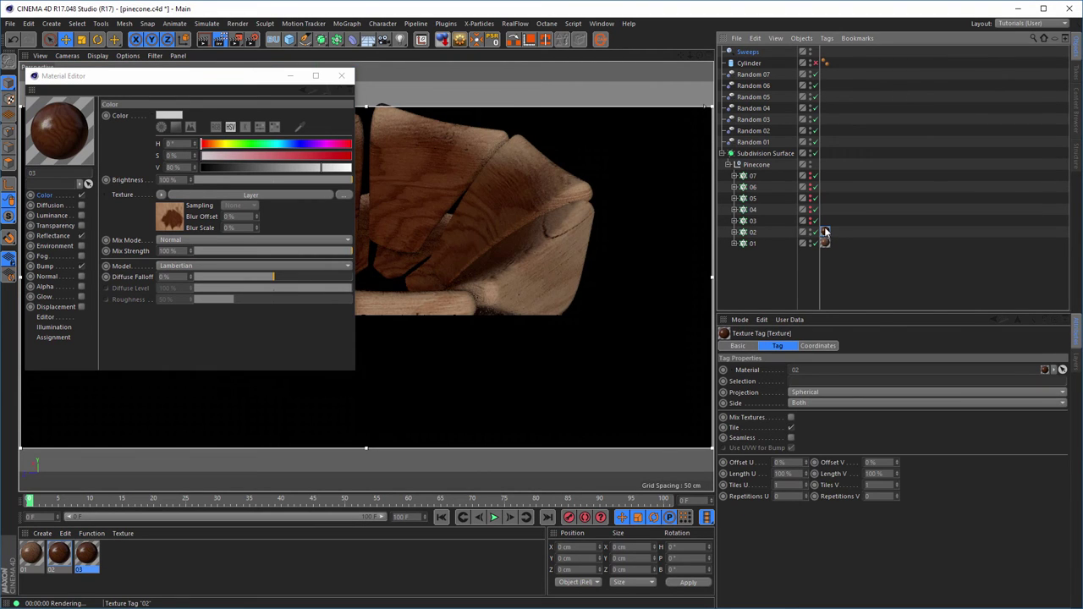
pyautogui.moveTo(825, 231); pyautogui.dragTo(825, 221)
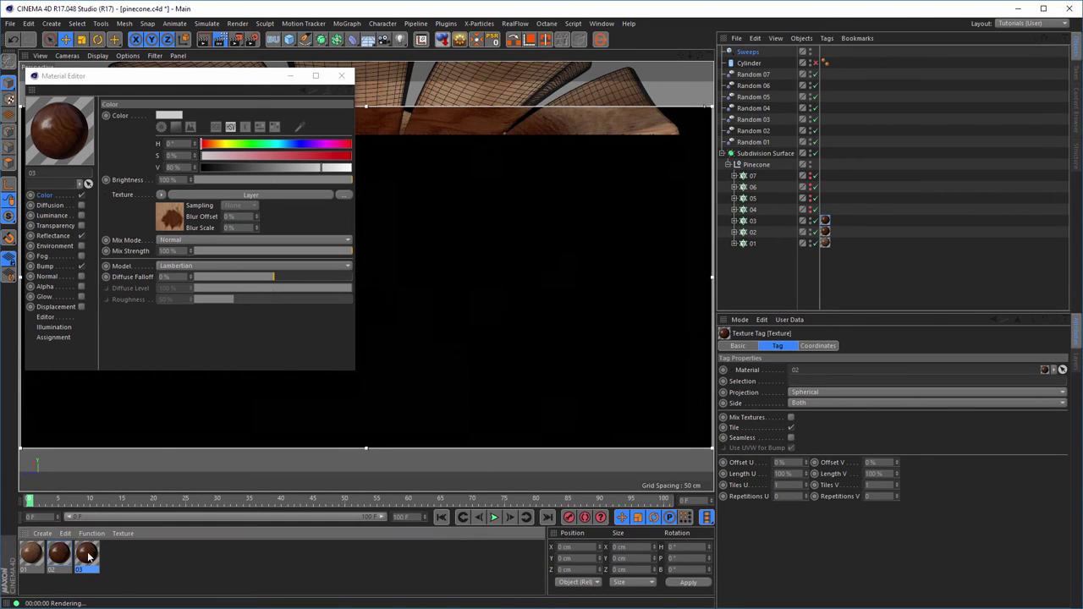
pyautogui.moveTo(97, 569); pyautogui.dragTo(827, 220)
pyautogui.moveTo(827, 222); pyautogui.dragTo(826, 223)
pyautogui.click(343, 75)
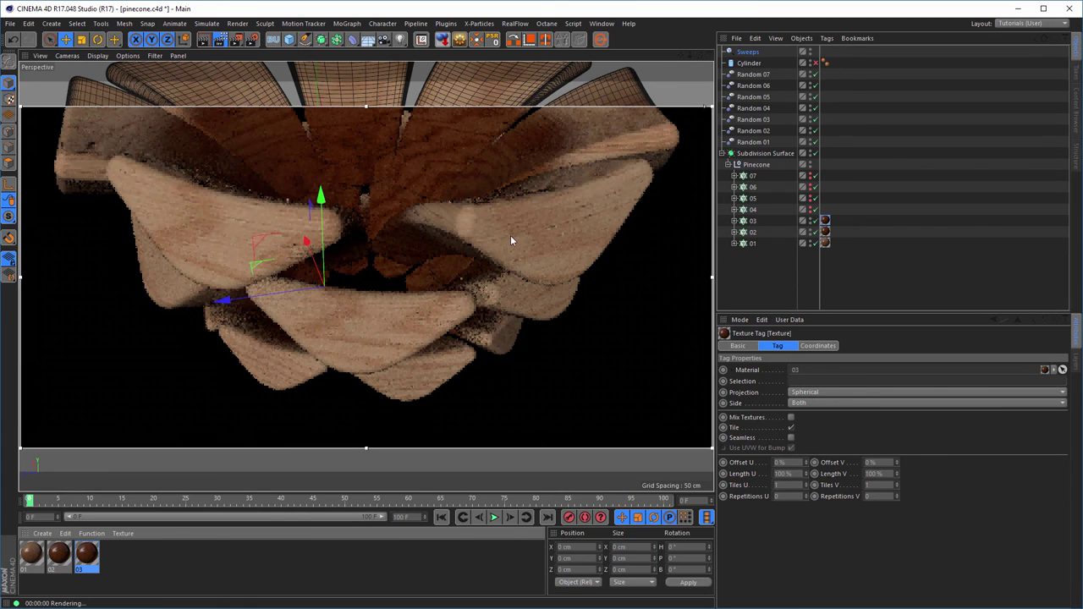
# Pull the view back to see the whole pinecone and open material 03 for editing.
pyautogui.scroll(-3, 483, 242)
pyautogui.keyDown('alt'); pyautogui.moveTo(471, 243); pyautogui.dragTo(460, 313); pyautogui.keyUp('alt')
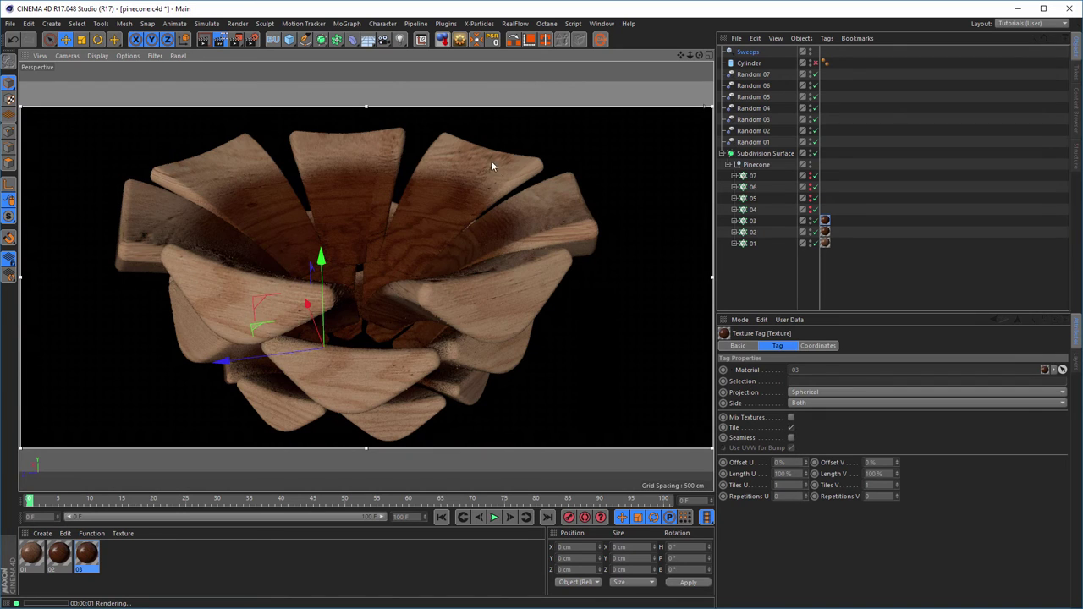
pyautogui.doubleClick(85, 556)
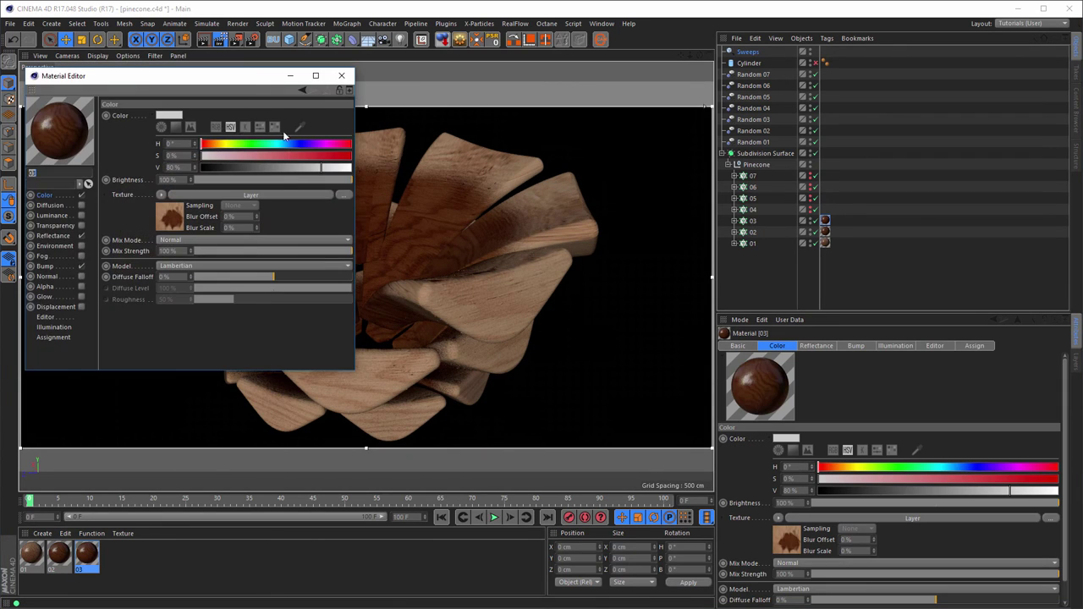
# Shift material 03's Gradient mask dark and white knots rightward to widen its dark area.
pyautogui.moveTo(169, 76); pyautogui.dragTo(804, 130)
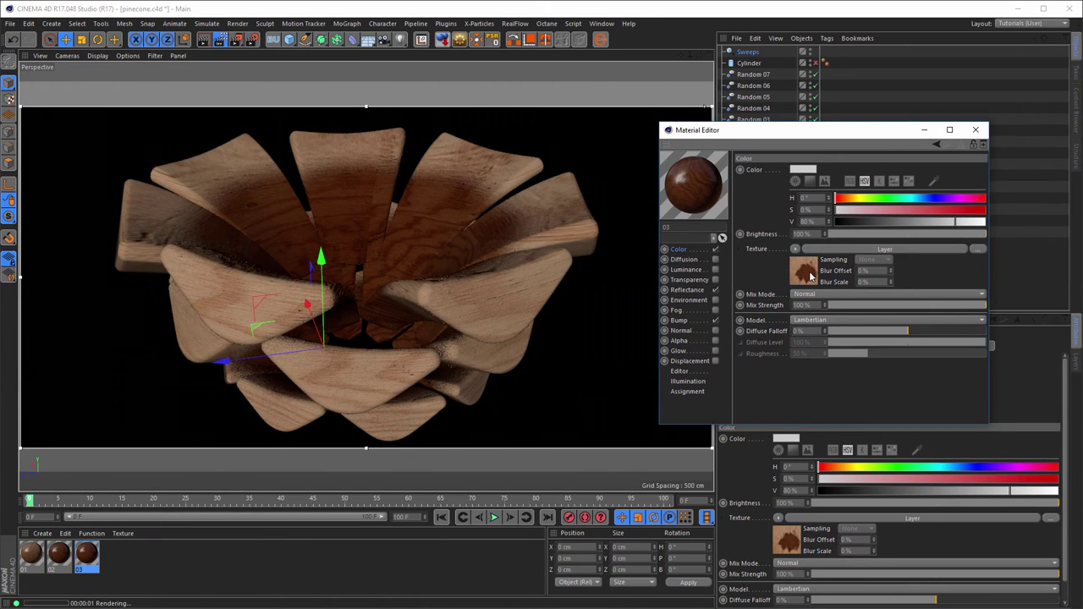
pyautogui.click(810, 272)
pyautogui.click(782, 285)
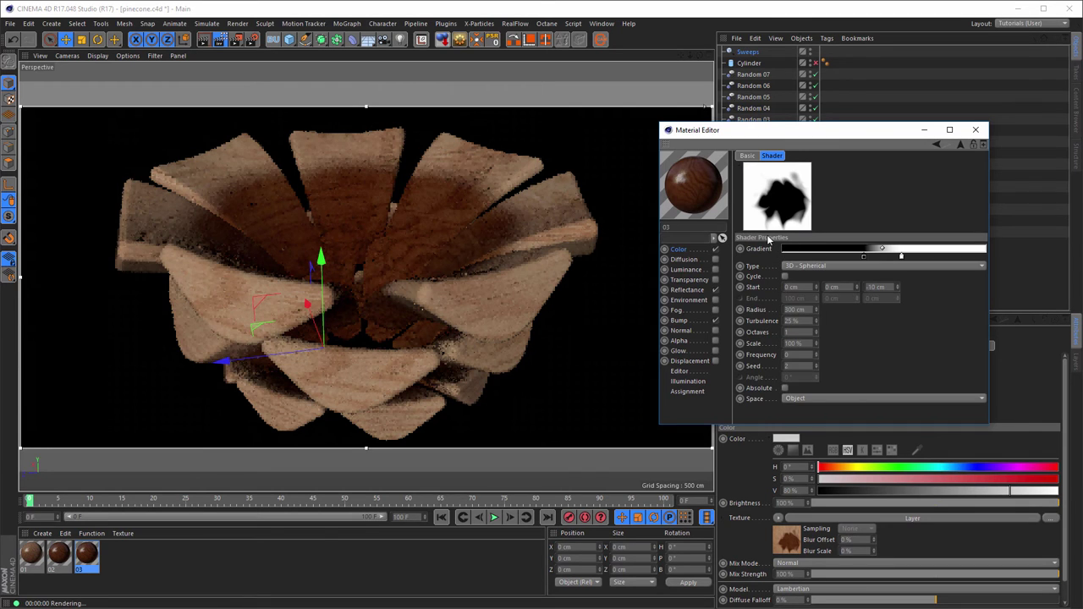
pyautogui.moveTo(901, 256); pyautogui.dragTo(924, 256)
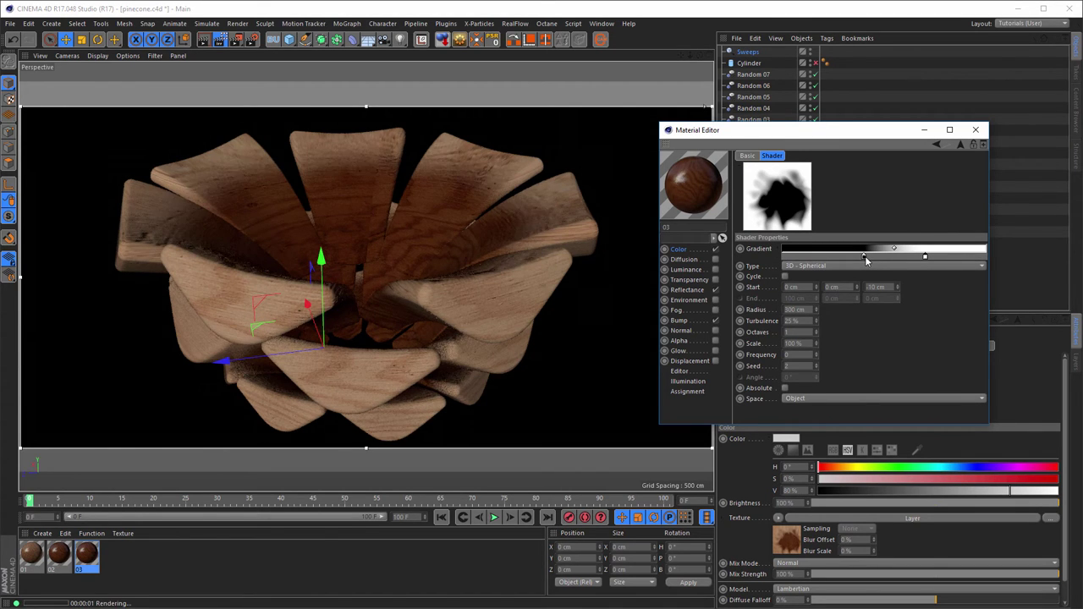
pyautogui.moveTo(864, 256); pyautogui.dragTo(888, 259)
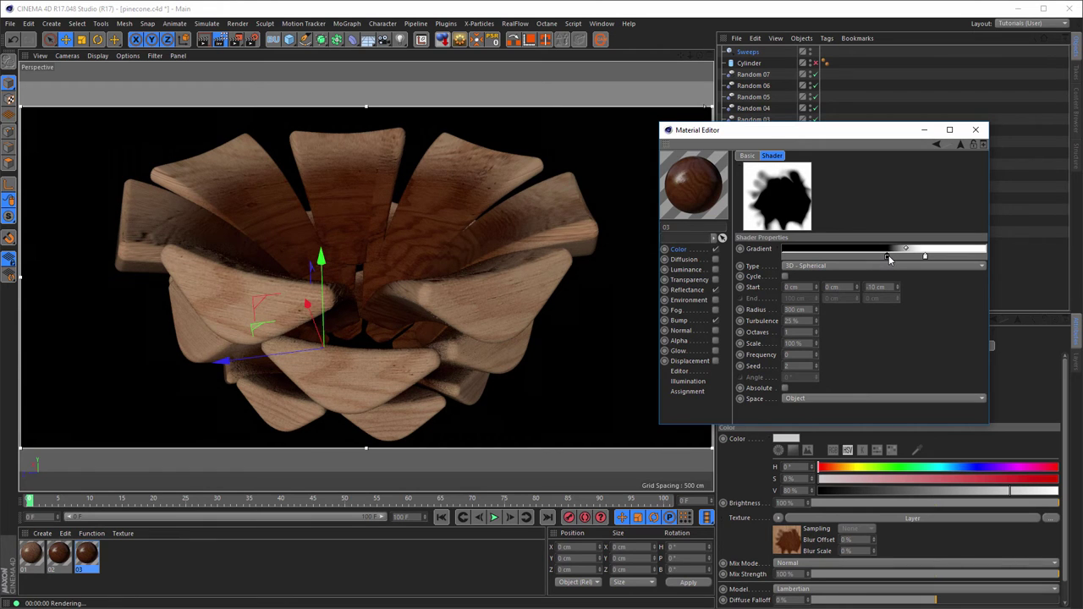
pyautogui.moveTo(888, 259); pyautogui.dragTo(896, 261)
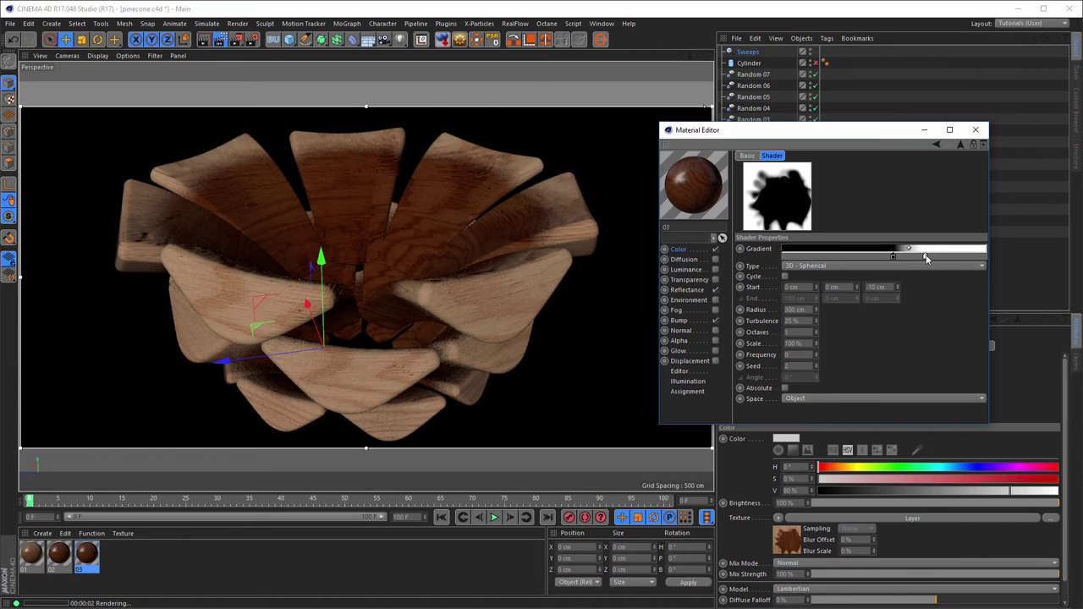
pyautogui.moveTo(925, 257); pyautogui.dragTo(949, 257)
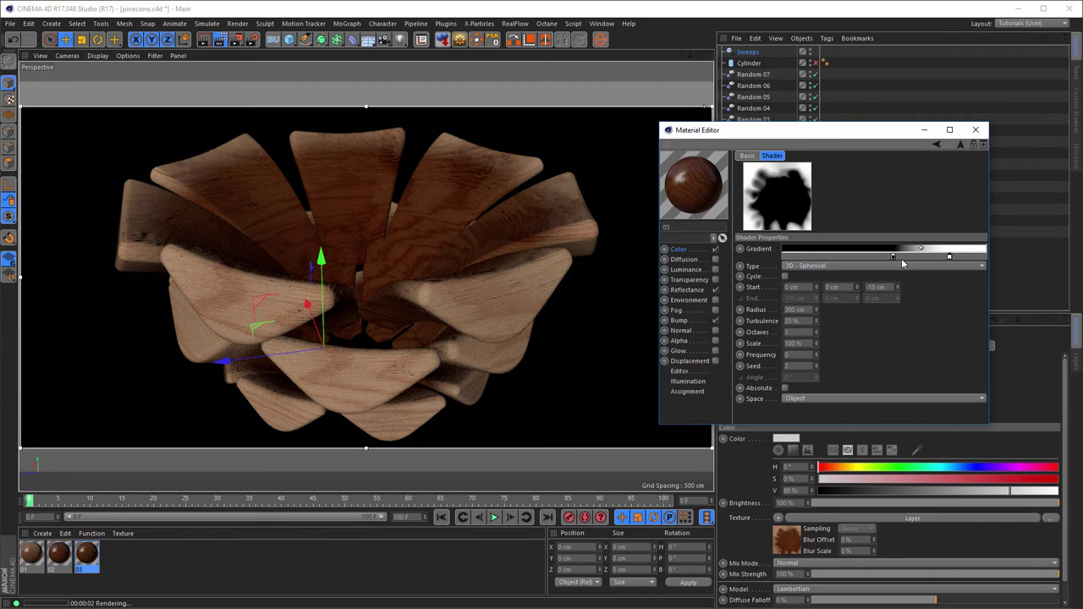
pyautogui.moveTo(893, 256); pyautogui.dragTo(900, 257)
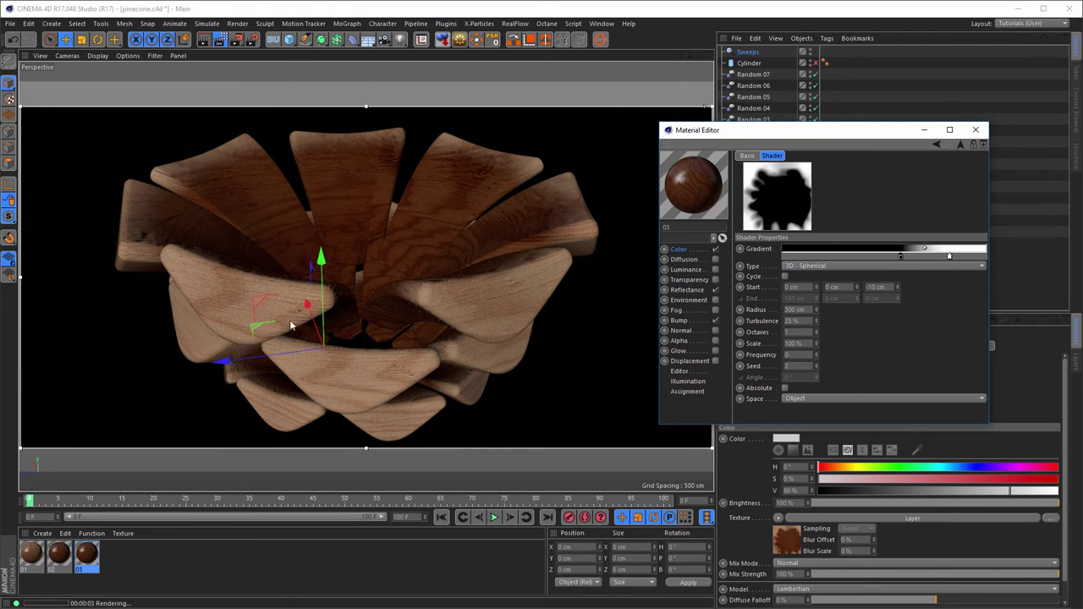
pyautogui.click(681, 250)
pyautogui.click(799, 264)
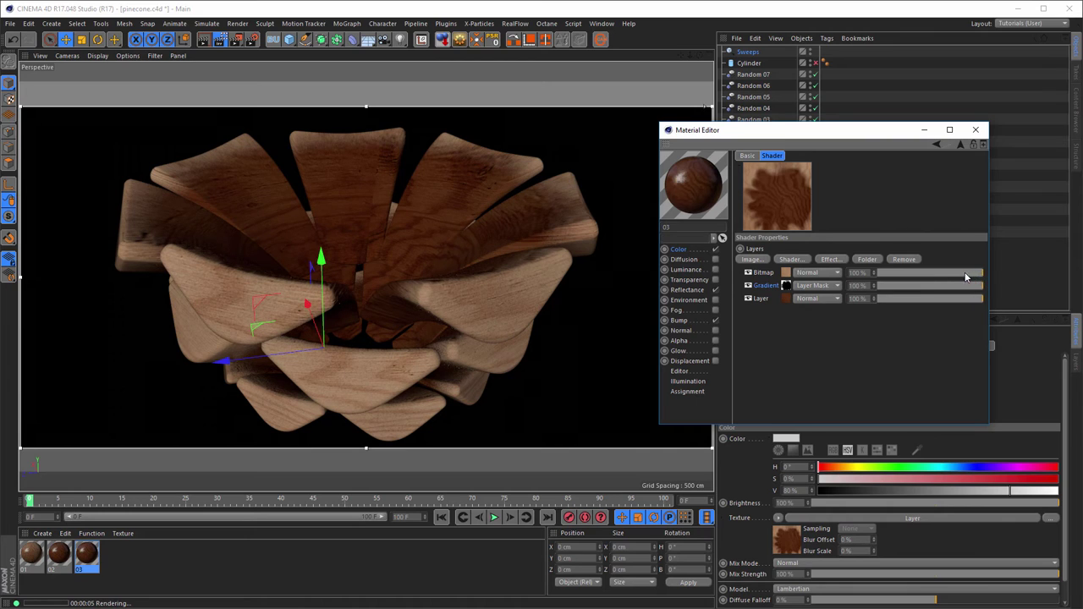
# Lower the Bitmap layer opacity to 50% in materials 03 and 02.
pyautogui.moveTo(939, 275); pyautogui.dragTo(931, 280)
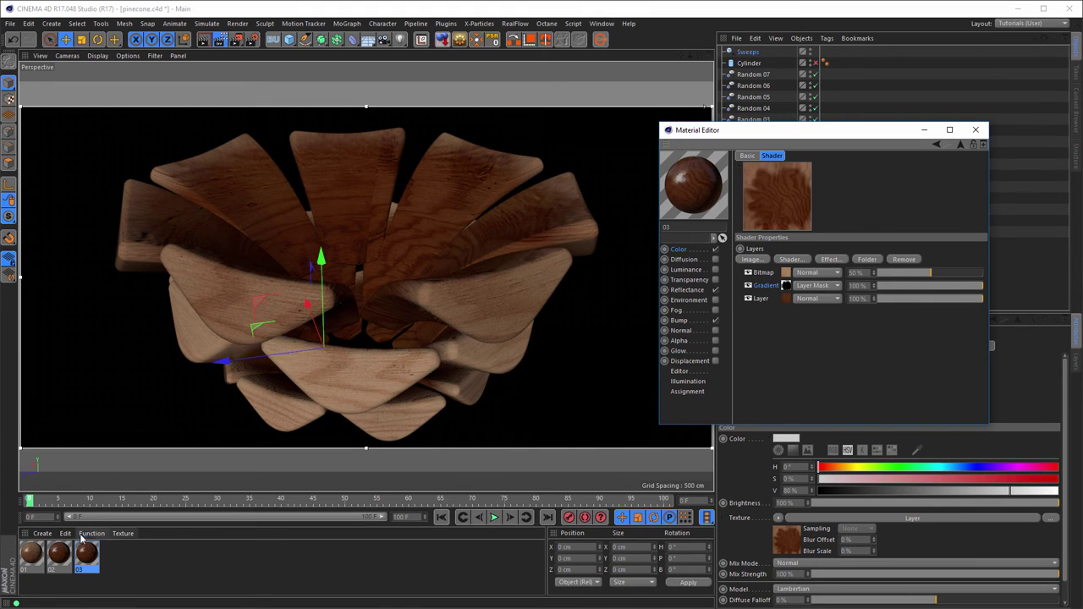
pyautogui.click(58, 554)
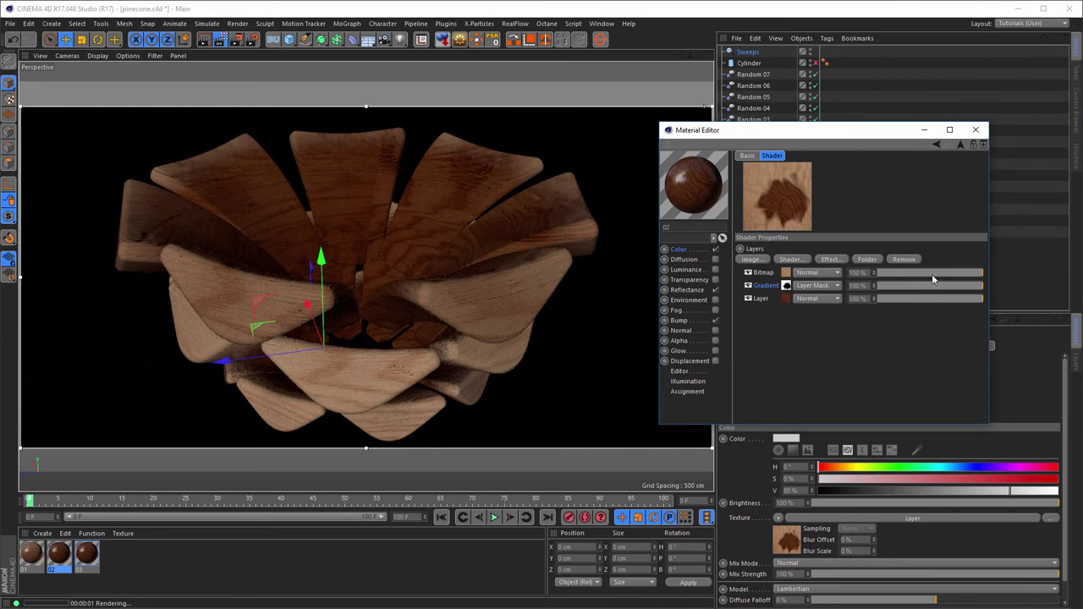
pyautogui.click(931, 273)
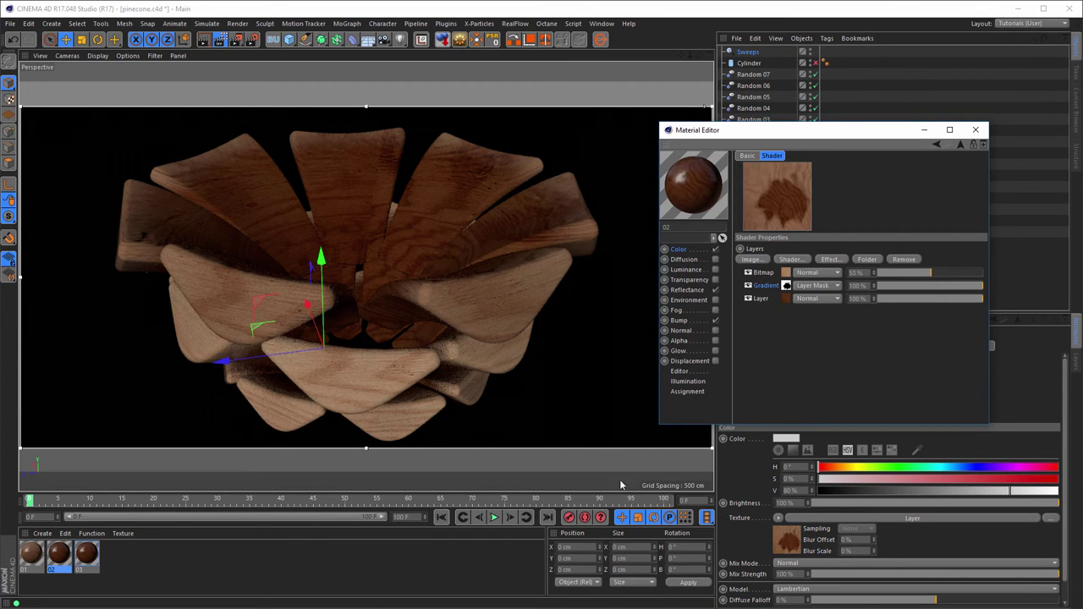
# Set material 01's Bitmap layer opacity to 50% and close the Material Editor.
pyautogui.click(39, 555)
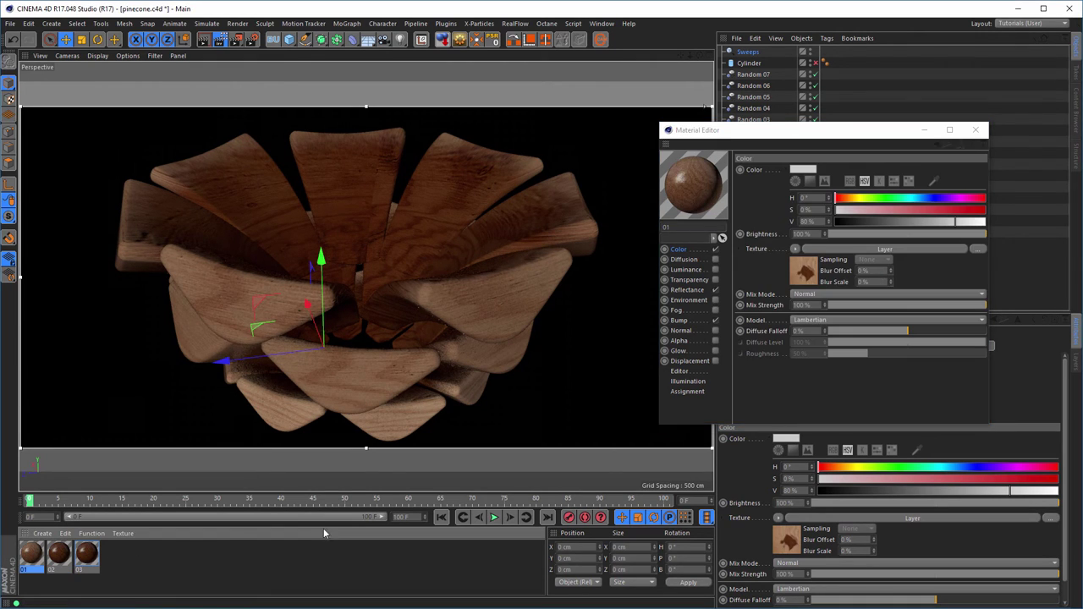
pyautogui.click(805, 272)
pyautogui.click(786, 287)
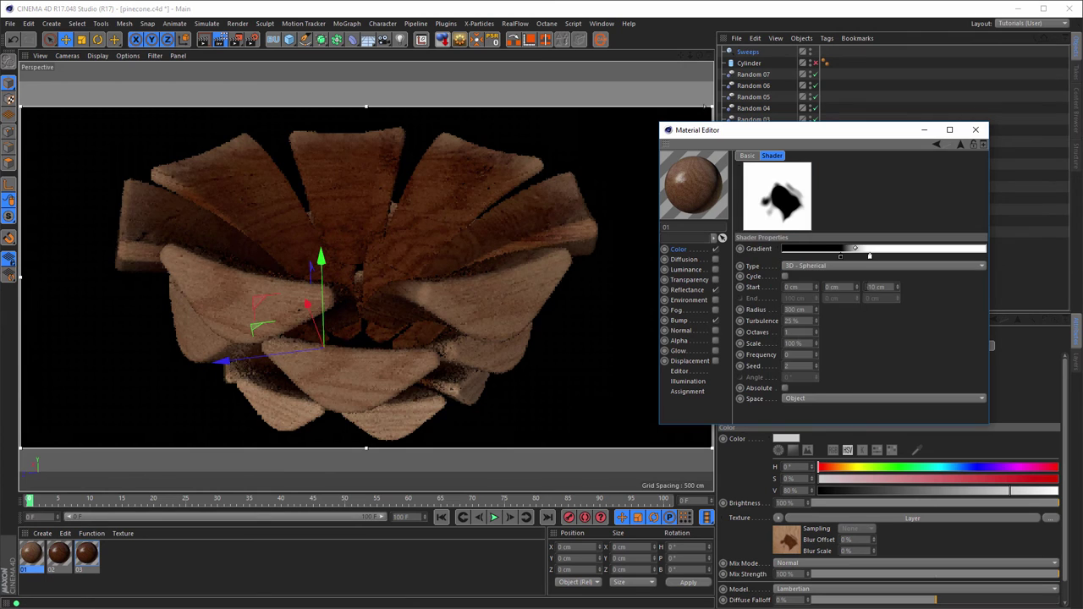
pyautogui.click(960, 145)
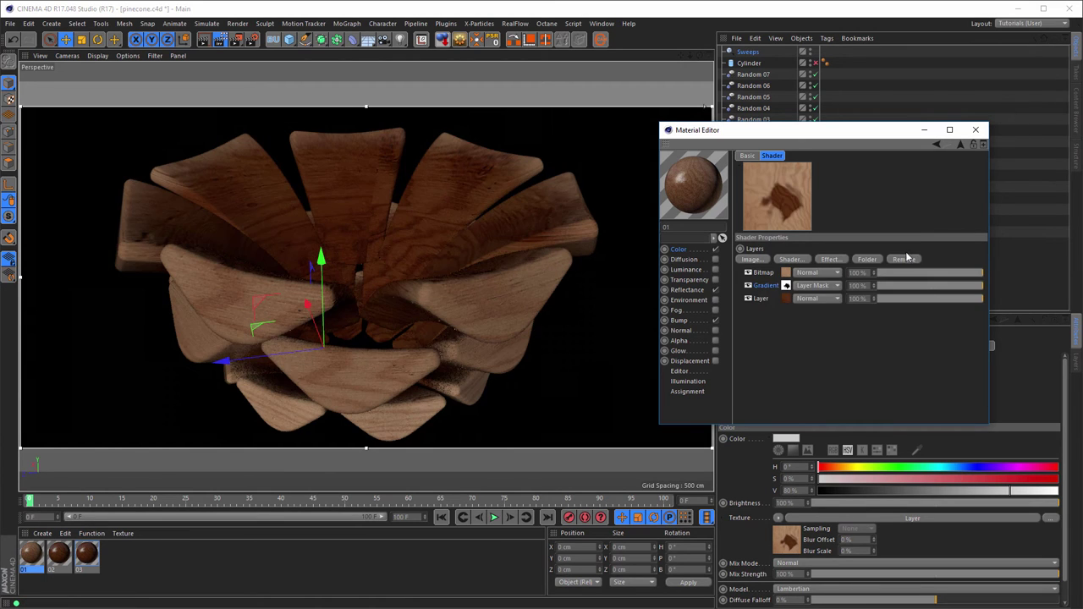
pyautogui.click(932, 275)
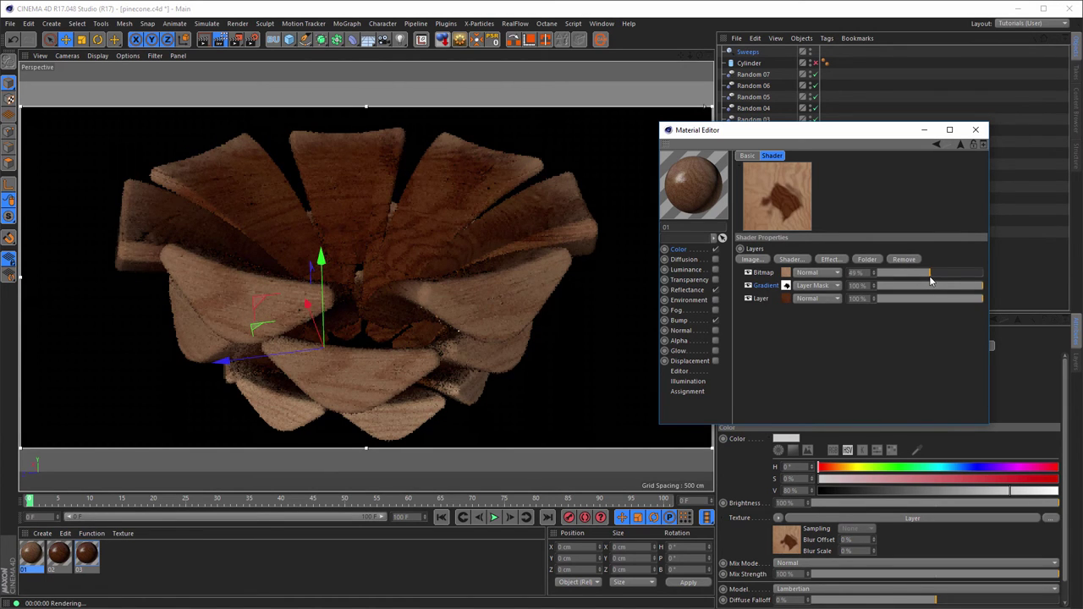
pyautogui.moveTo(931, 279); pyautogui.dragTo(932, 279)
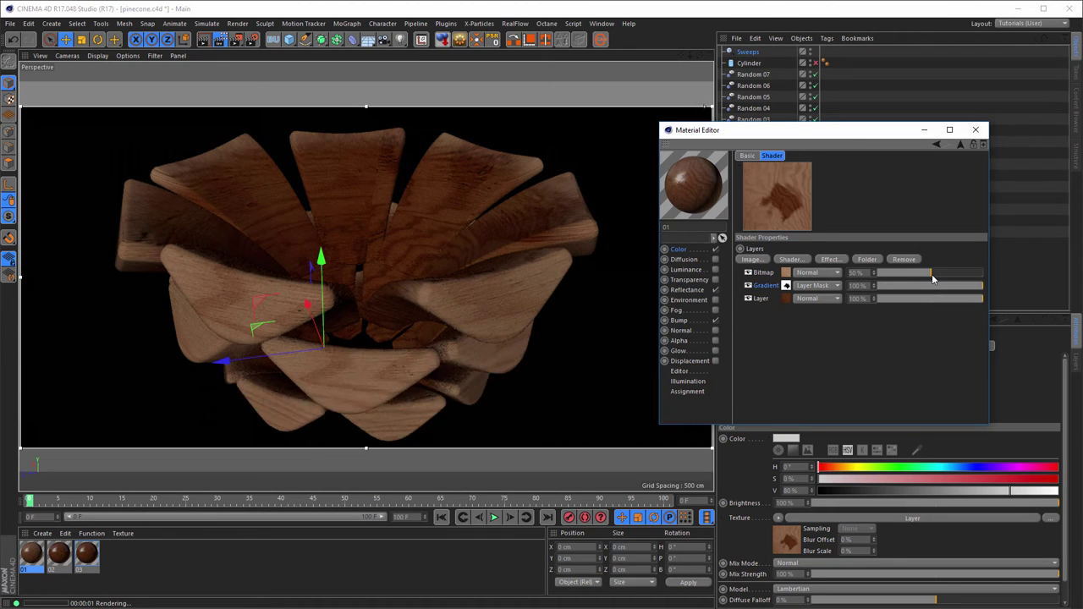
pyautogui.click(975, 129)
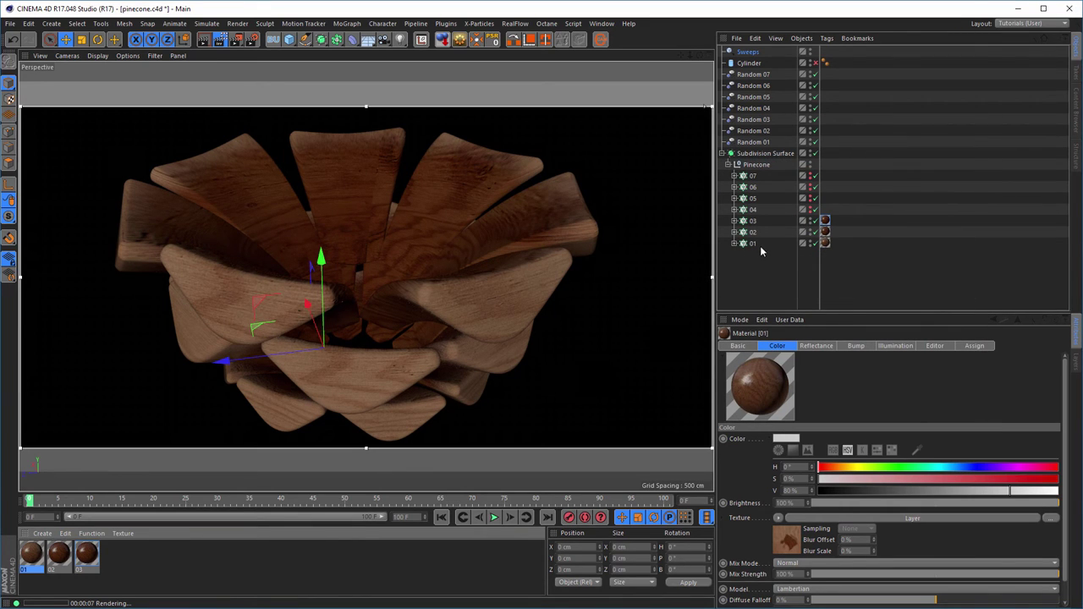
# Duplicate material 03 and rename the copy 04.
pyautogui.click(85, 557)
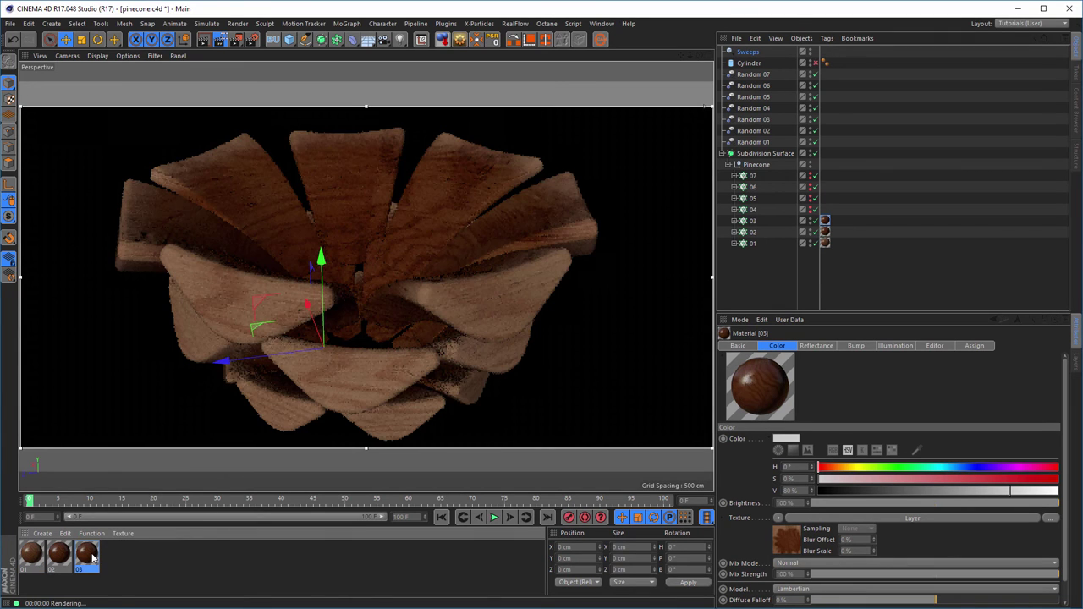
pyautogui.moveTo(91, 554); pyautogui.dragTo(120, 554)
pyautogui.doubleClick(117, 554)
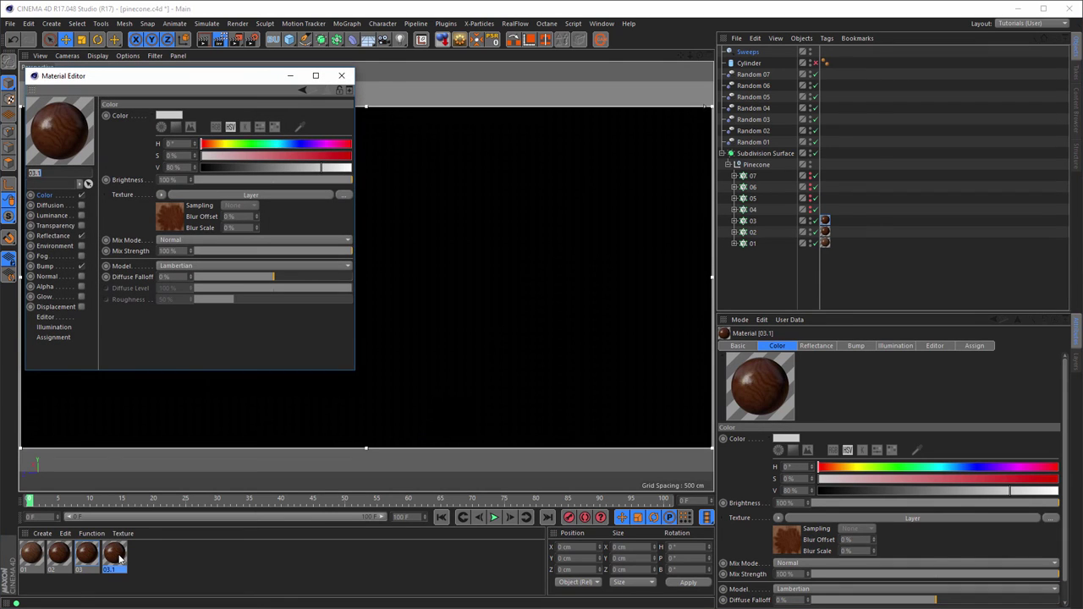
pyautogui.write('04')
pyautogui.press('Return')
# Assign material 04 to ring 04's texture tag and refresh the interactive render.
pyautogui.doubleClick(825, 221)
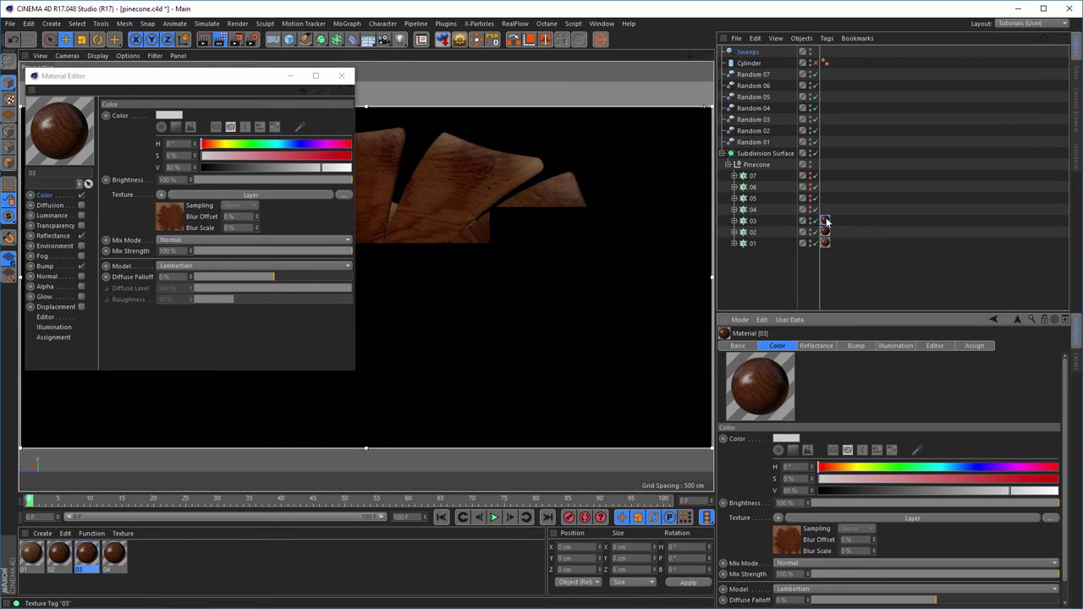
pyautogui.click(824, 211)
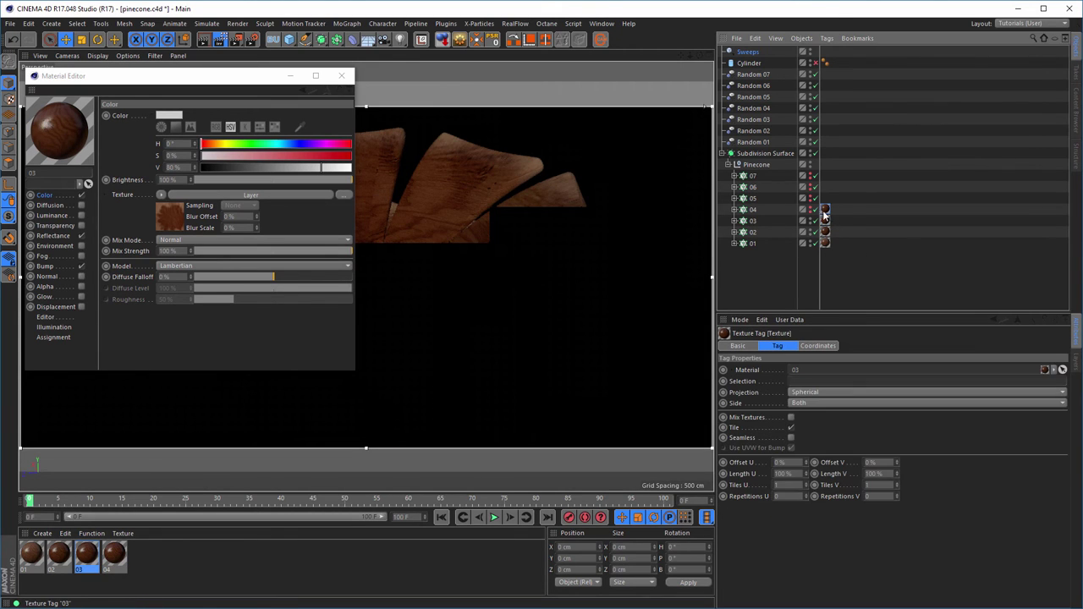
pyautogui.hotkey('ctrl', 'r')
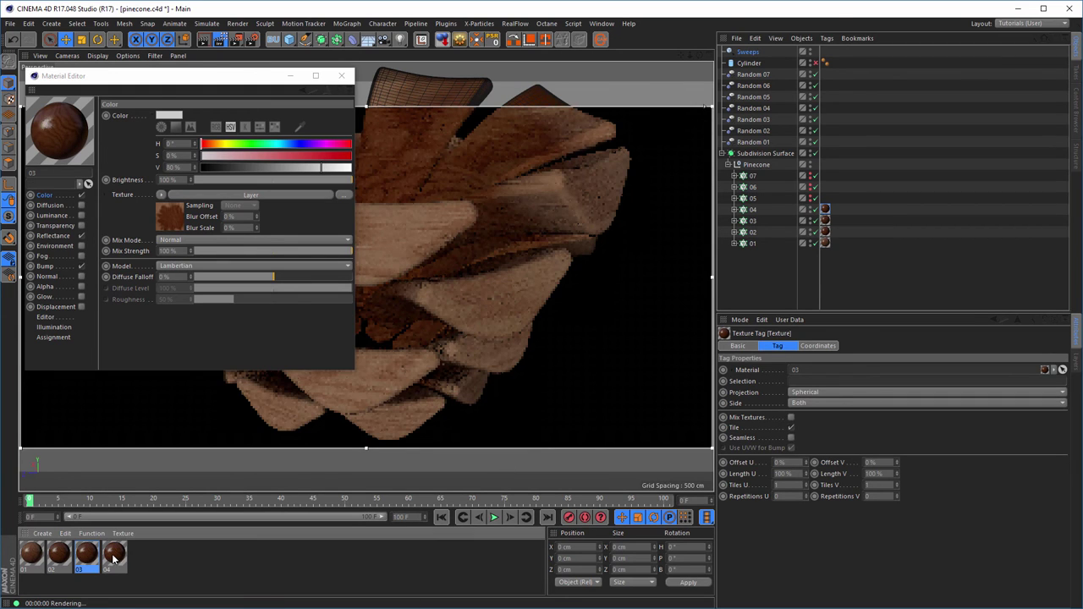
pyautogui.moveTo(115, 559); pyautogui.dragTo(826, 209)
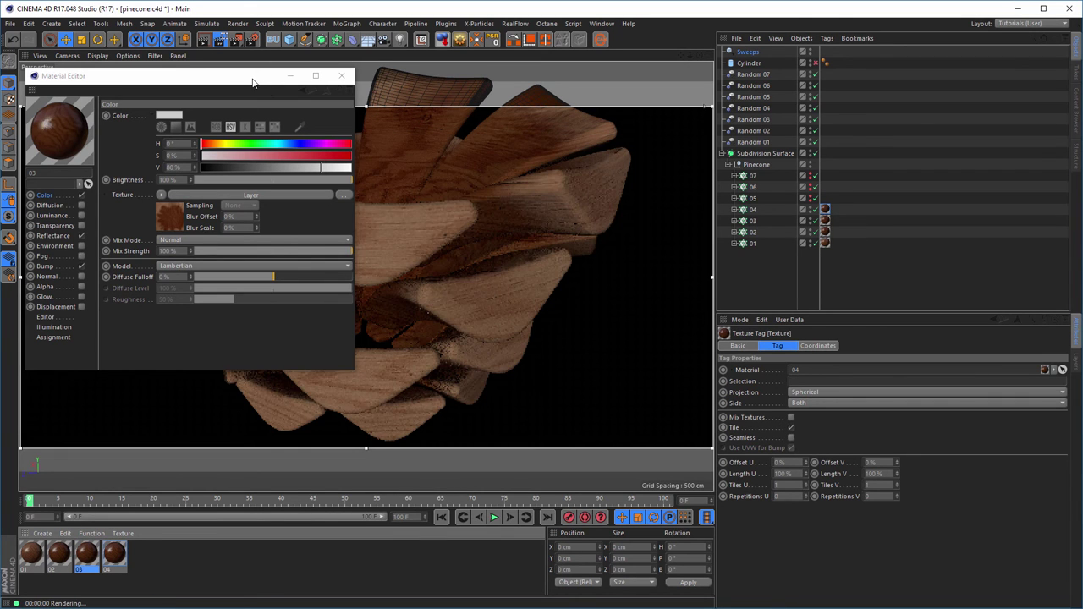
pyautogui.moveTo(254, 77)
pyautogui.mouseDown()
pyautogui.moveTo(665, 255)
pyautogui.moveTo(854, 252)
pyautogui.mouseUp()
pyautogui.moveTo(511, 224)
pyautogui.keyDown('alt'); pyautogui.mouseDown()
pyautogui.moveTo(471, 233)
pyautogui.moveTo(421, 307)
pyautogui.moveTo(437, 319)
pyautogui.mouseUp(); pyautogui.keyUp('alt')
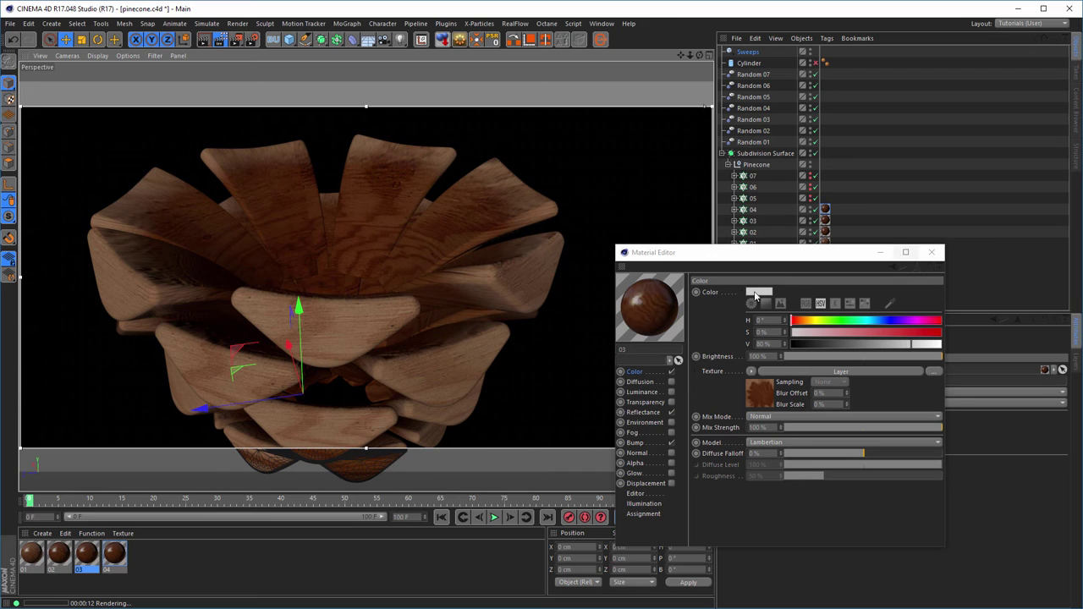
# Duplicate material 04 and rename the copy 05.
pyautogui.click(115, 554)
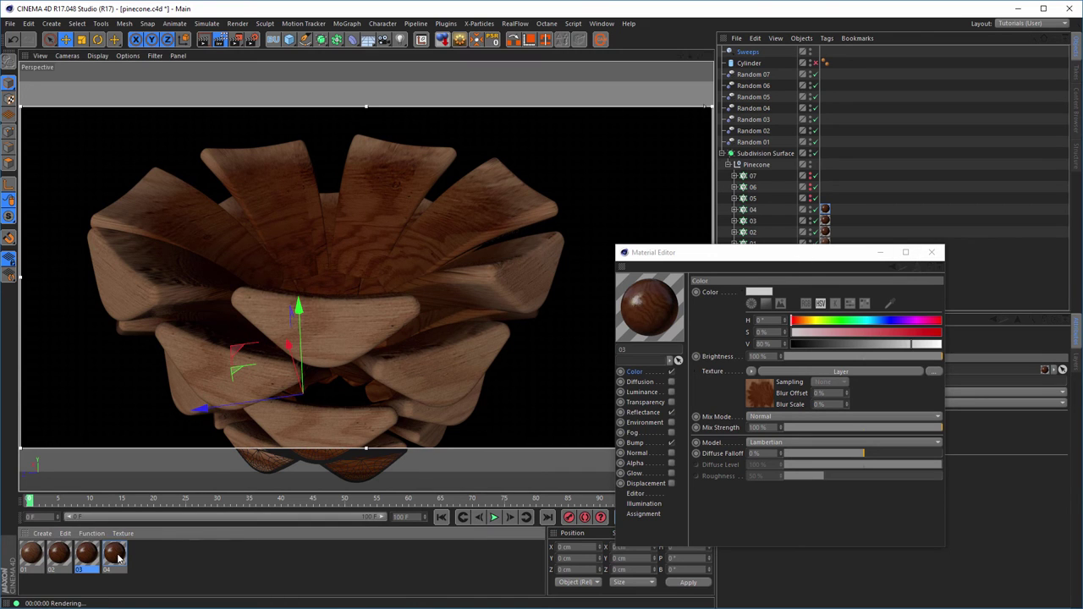
pyautogui.keyDown('ctrl'); pyautogui.moveTo(116, 556); pyautogui.dragTo(160, 550); pyautogui.keyUp('ctrl')
pyautogui.doubleClick(624, 349)
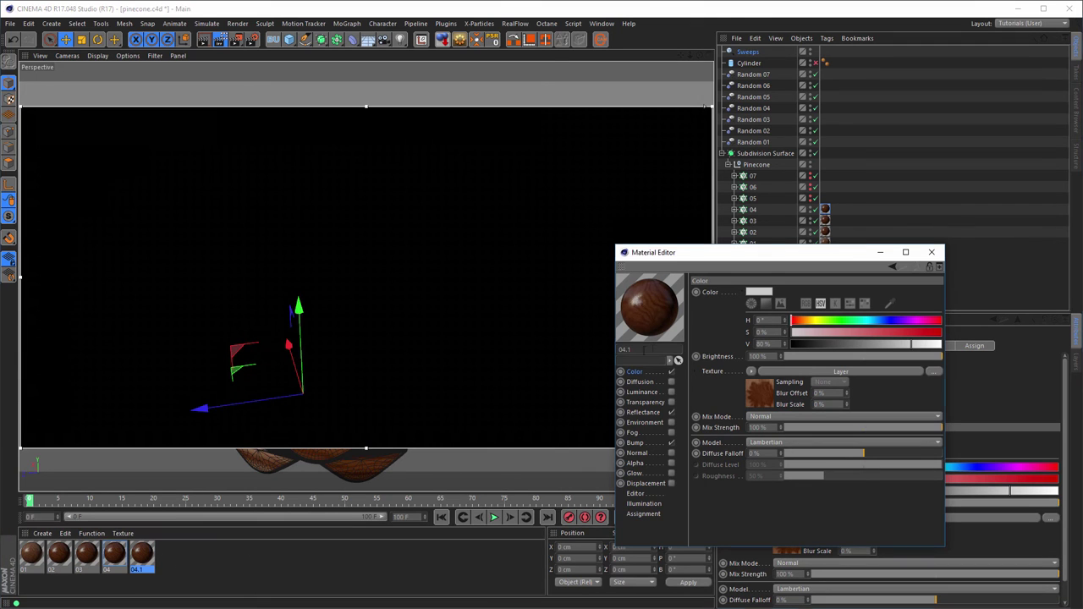
pyautogui.write('05')
pyautogui.press('Return')
pyautogui.click(752, 242)
pyautogui.moveTo(753, 252); pyautogui.dragTo(421, 211)
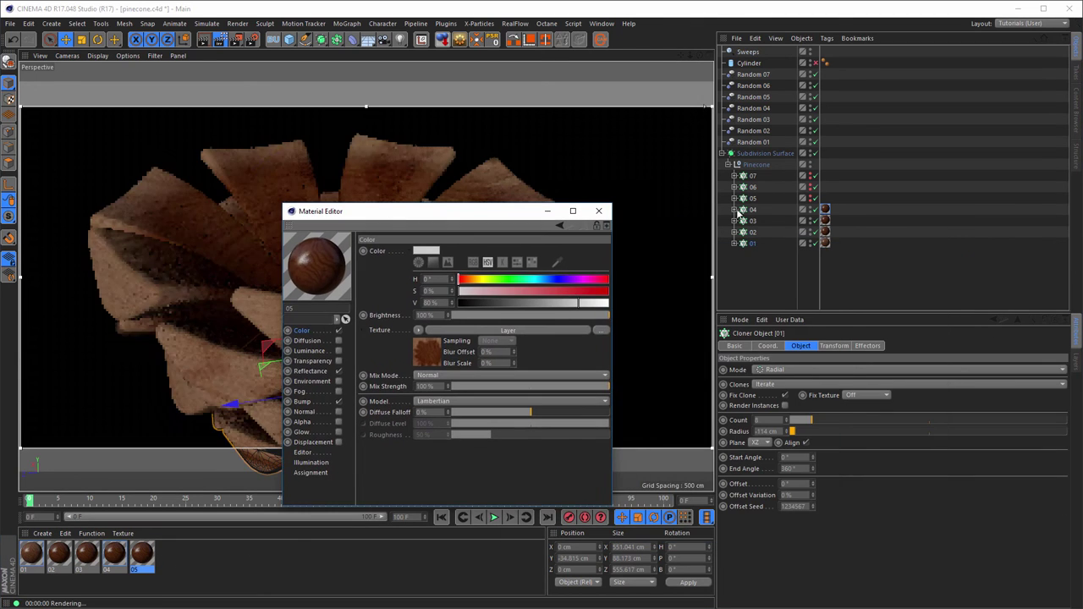
# Copy ring 04's texture tag onto ring 05, assign material 05 and re-render.
pyautogui.click(825, 208)
pyautogui.keyDown('ctrl'); pyautogui.moveTo(827, 205); pyautogui.dragTo(825, 199); pyautogui.keyUp('ctrl')
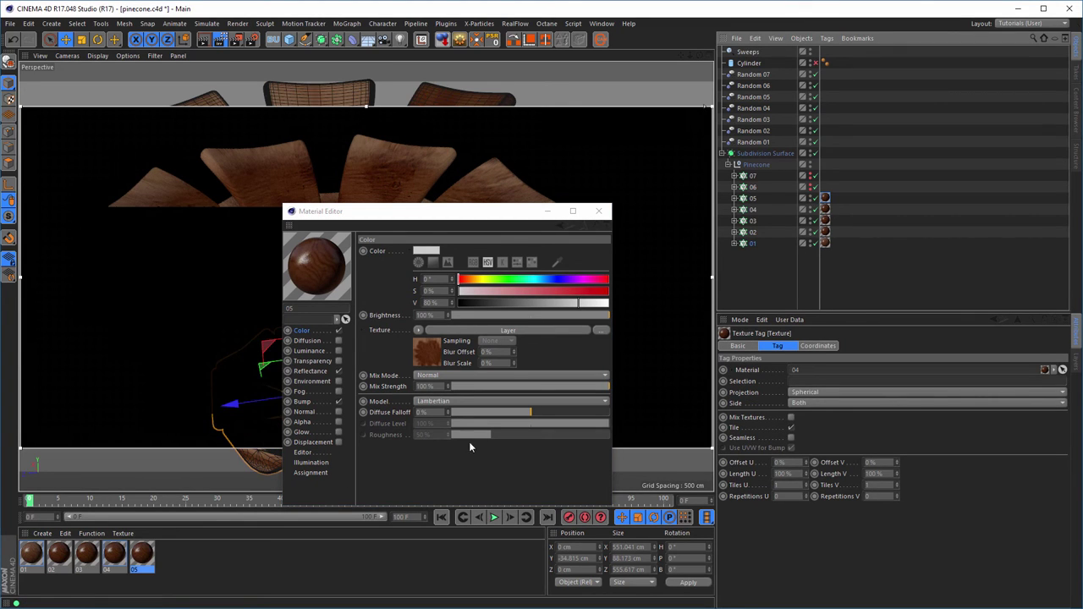
pyautogui.moveTo(847, 199); pyautogui.dragTo(826, 200)
pyautogui.moveTo(441, 212); pyautogui.dragTo(798, 211)
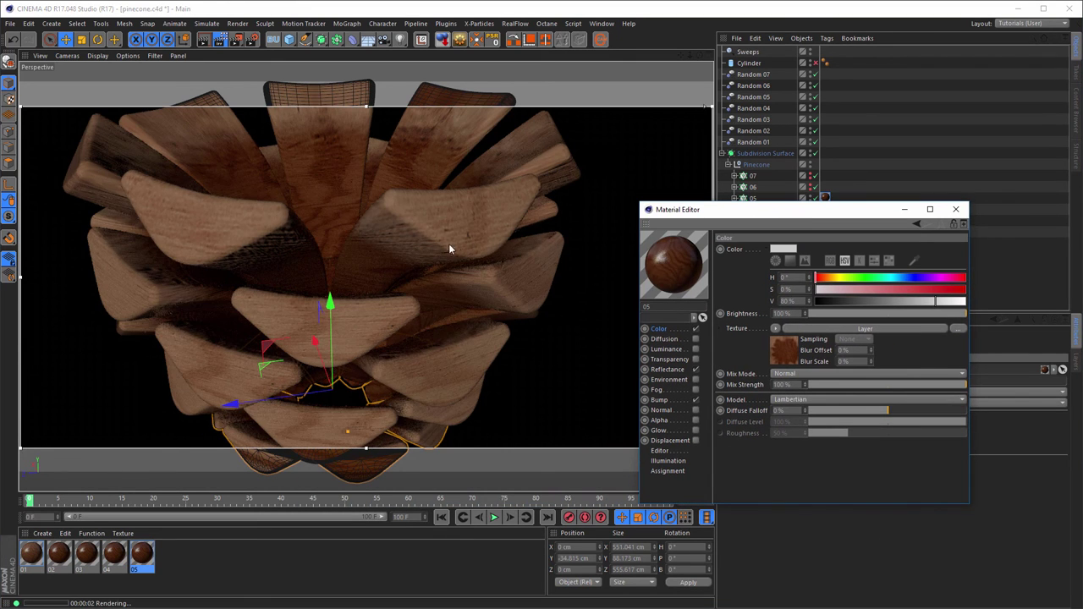
pyautogui.keyDown('alt'); pyautogui.moveTo(449, 243); pyautogui.dragTo(516, 358); pyautogui.keyUp('alt')
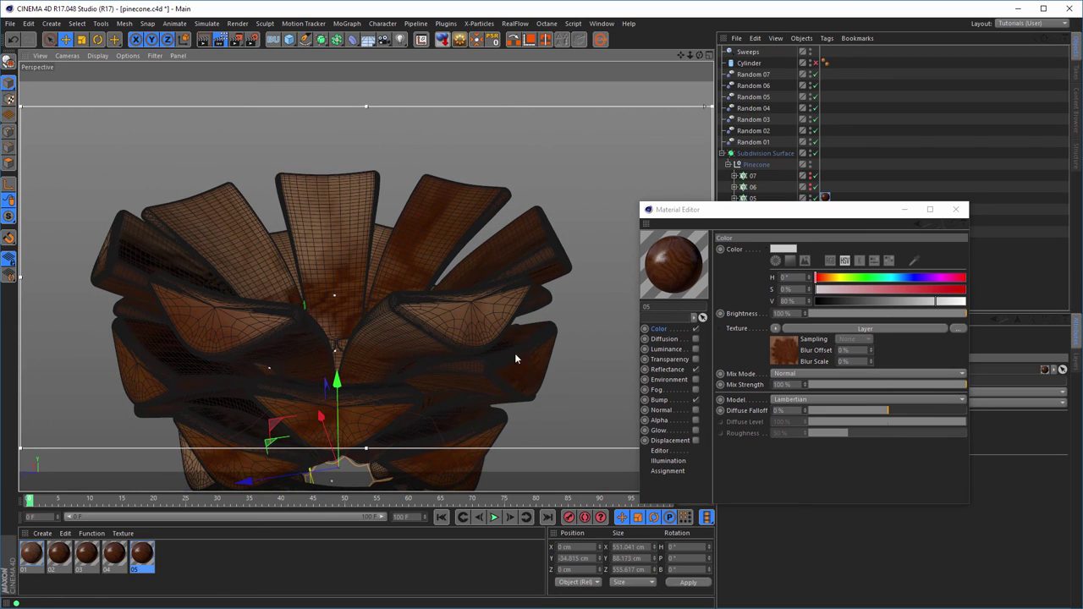
pyautogui.hotkey('ctrl', 'r')
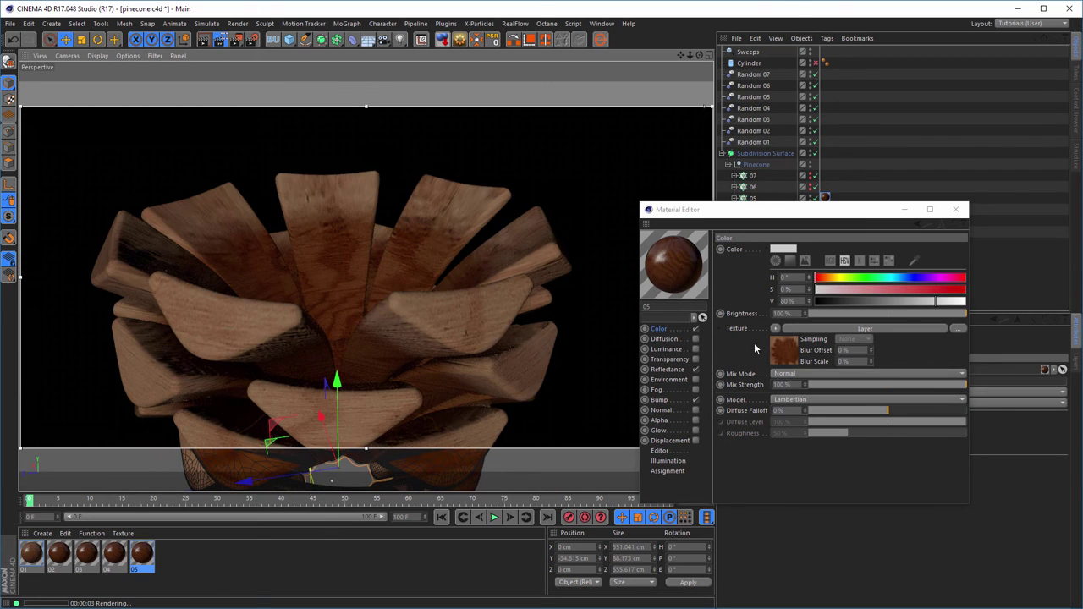
# Shift material 05's Gradient knots right and set Start Z to -10 cm, then close the editor.
pyautogui.click(778, 354)
pyautogui.click(767, 365)
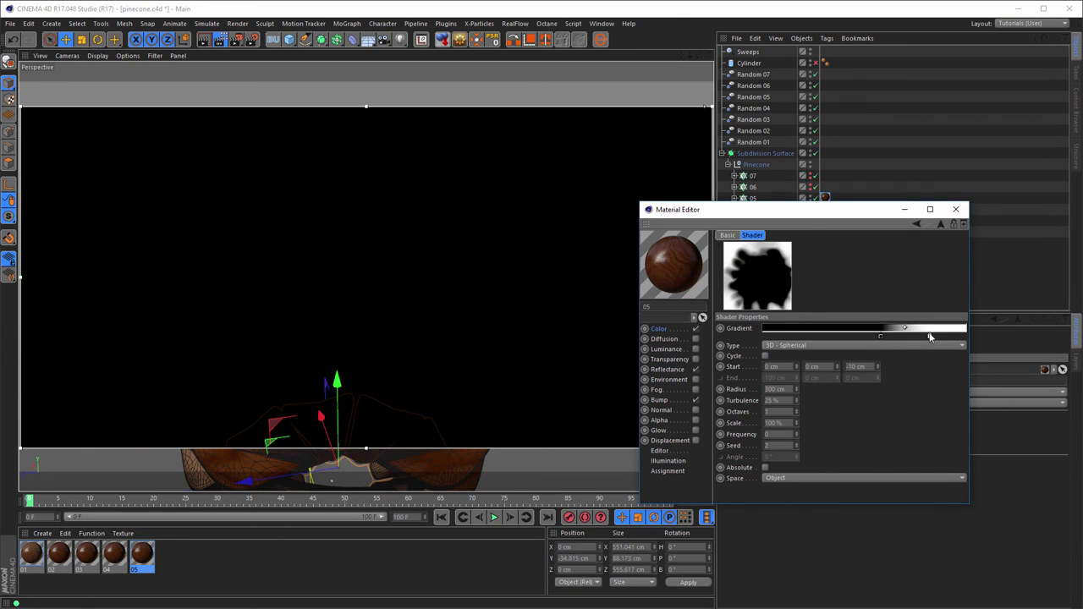
pyautogui.moveTo(881, 336); pyautogui.dragTo(902, 338)
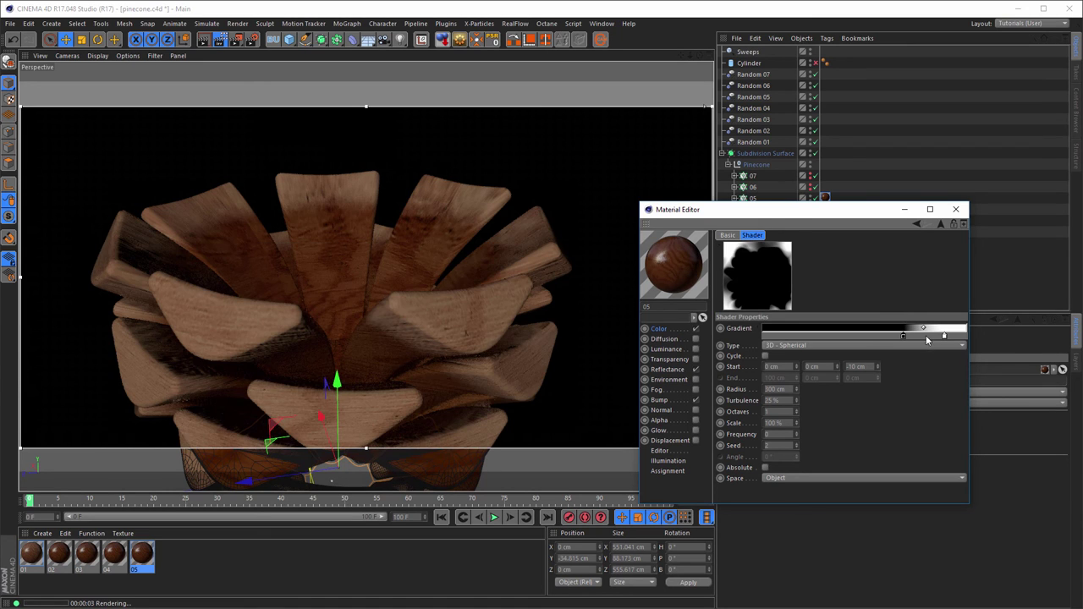
pyautogui.moveTo(944, 338); pyautogui.dragTo(970, 341)
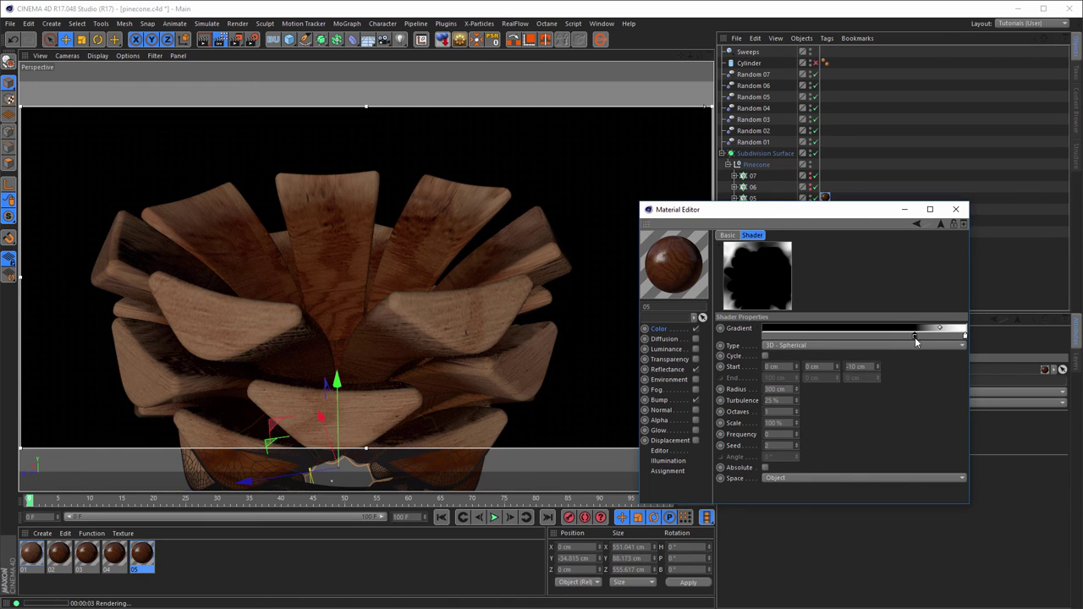
pyautogui.moveTo(914, 337); pyautogui.dragTo(917, 336)
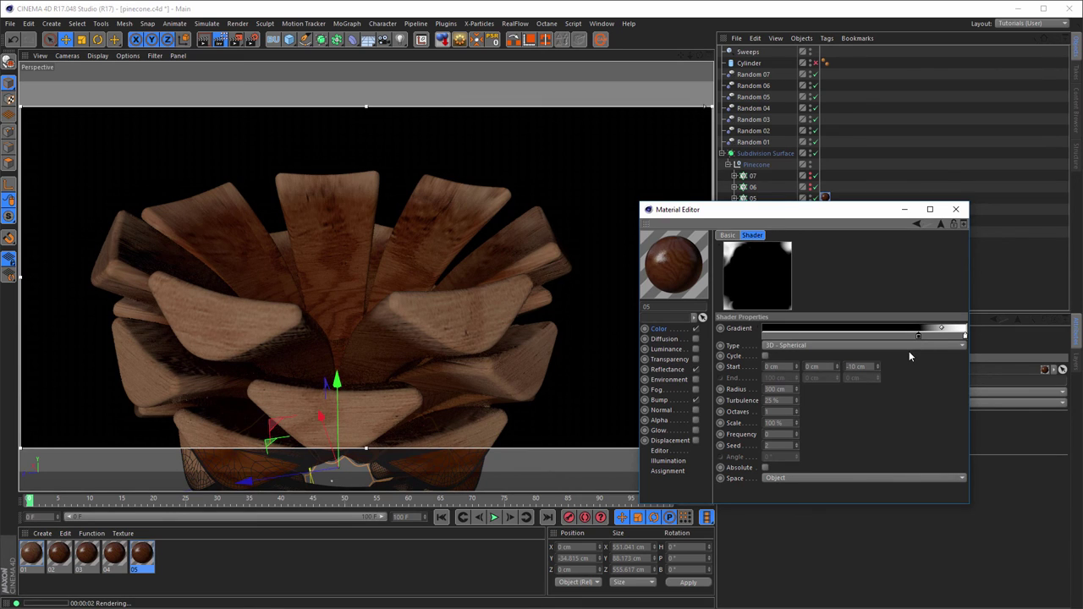
pyautogui.moveTo(913, 335)
pyautogui.mouseDown()
pyautogui.moveTo(931, 335)
pyautogui.moveTo(913, 335)
pyautogui.mouseUp()
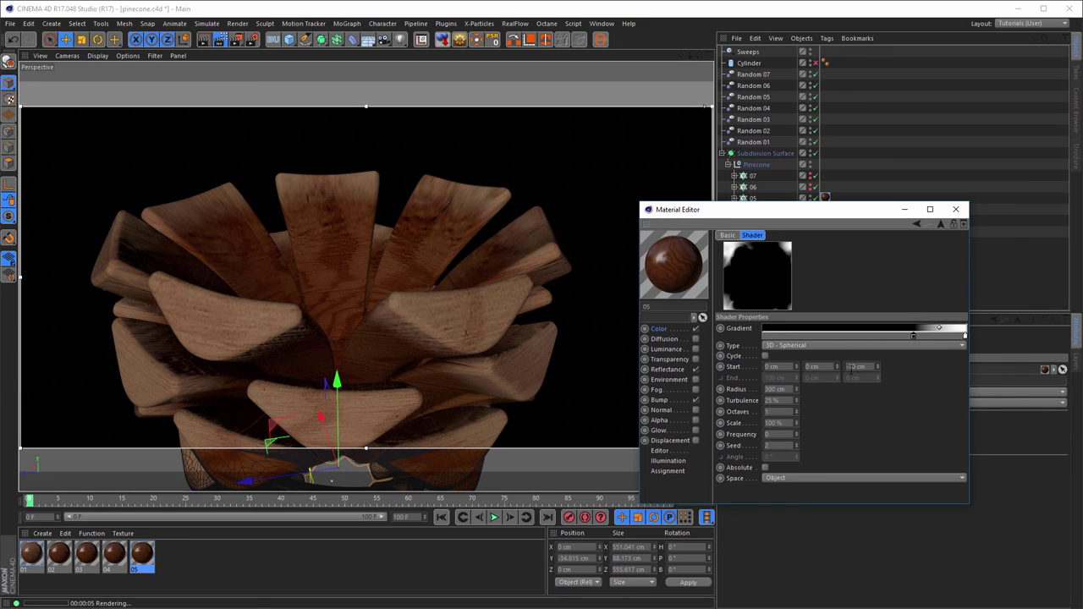
pyautogui.moveTo(850, 366); pyautogui.dragTo(833, 366)
pyautogui.click(956, 210)
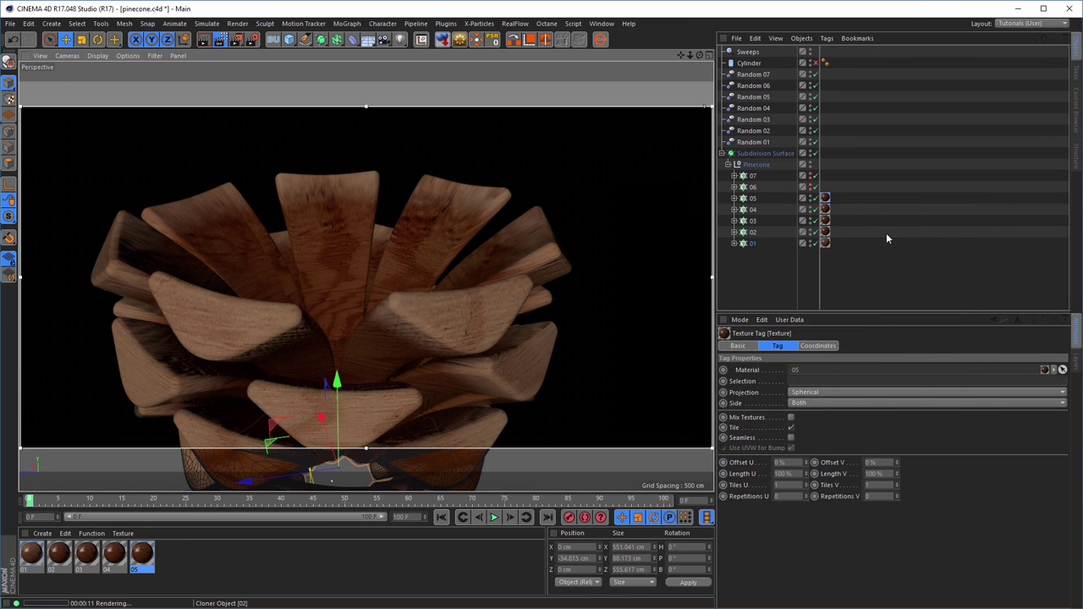
# Duplicate wood material 05 and rename the copy 06.
pyautogui.keyDown('ctrl'); pyautogui.moveTo(142, 554); pyautogui.dragTo(170, 555); pyautogui.keyUp('ctrl')
pyautogui.doubleClick(169, 555)
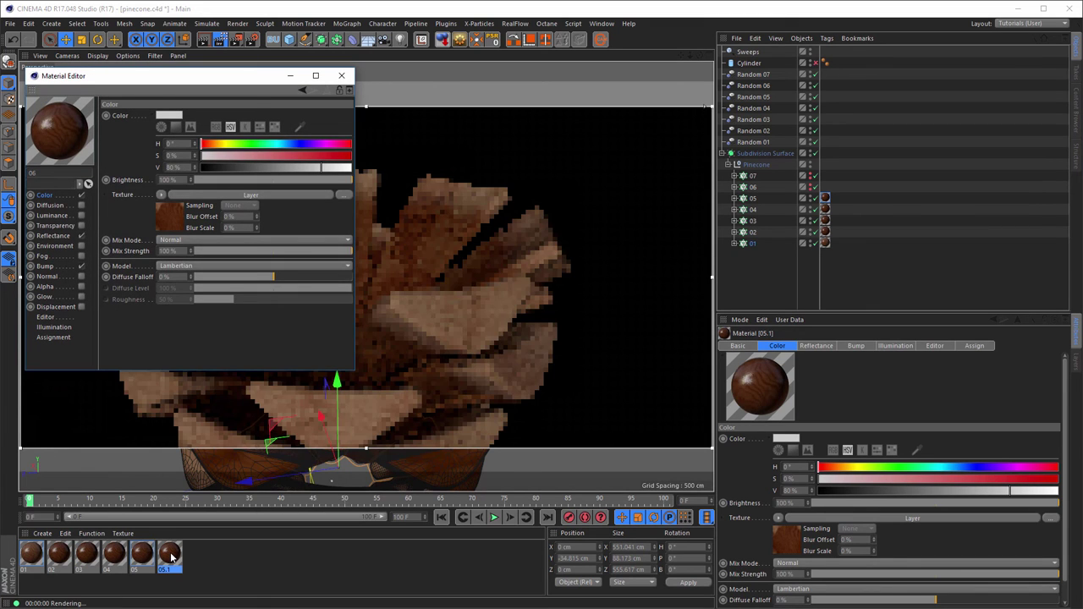
pyautogui.press('Return')
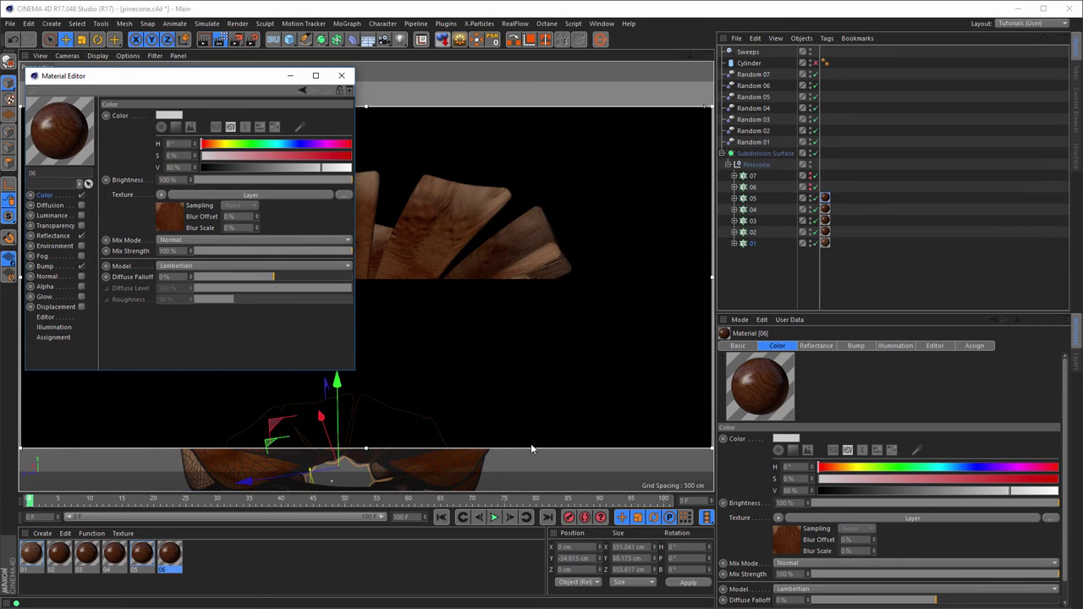
# Copy ring 05's texture tag onto ring 06 and assign material 06 to it.
pyautogui.click(825, 198)
pyautogui.moveTo(825, 191); pyautogui.dragTo(824, 187)
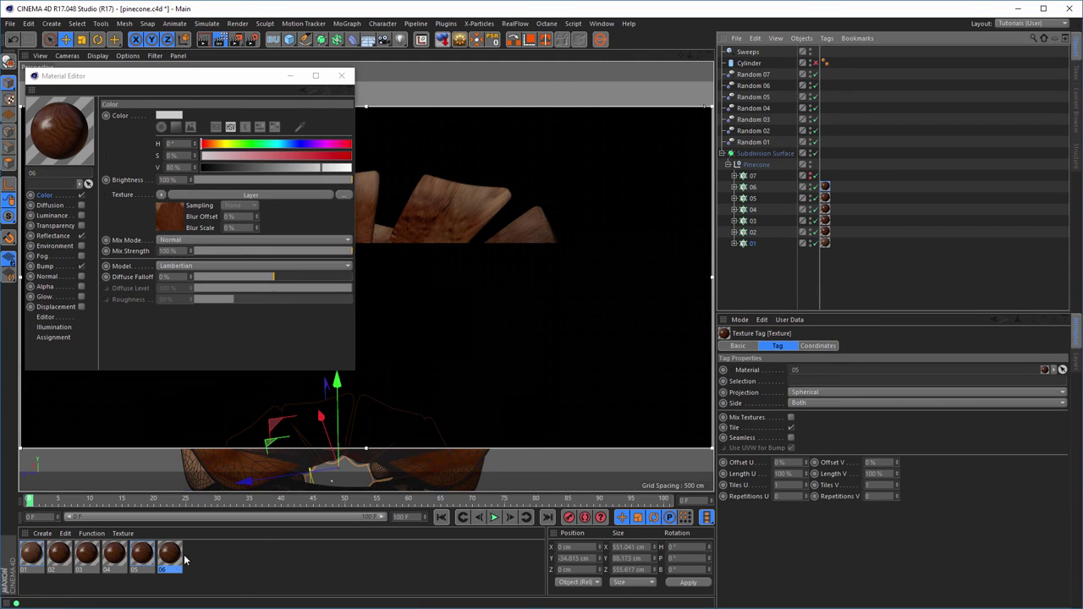
pyautogui.moveTo(170, 555); pyautogui.dragTo(827, 187)
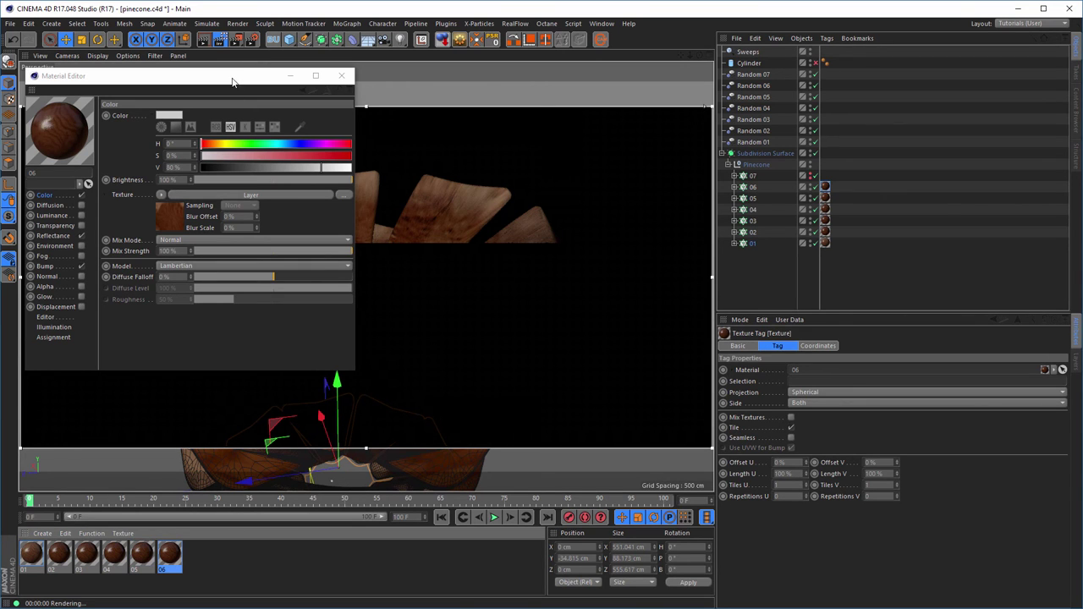
pyautogui.moveTo(228, 76); pyautogui.dragTo(846, 155)
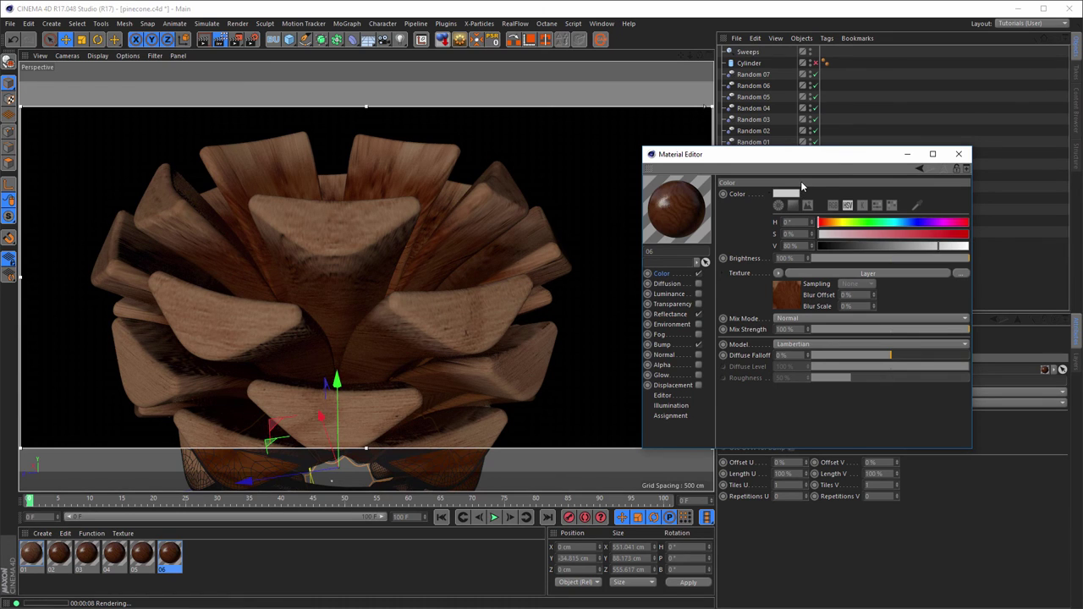
pyautogui.moveTo(833, 161); pyautogui.dragTo(487, 152)
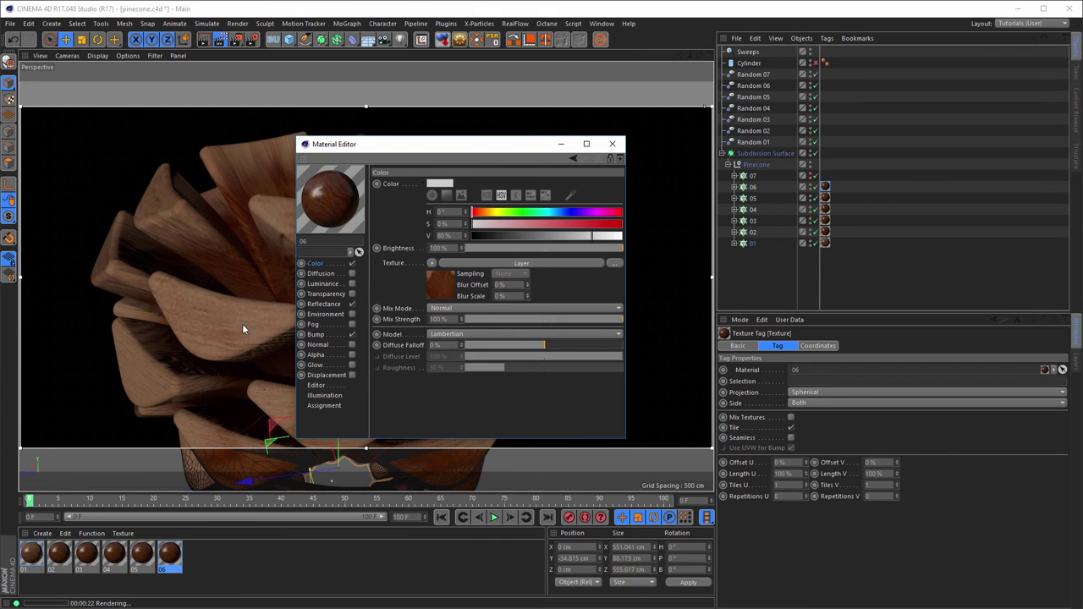
pyautogui.click(173, 554)
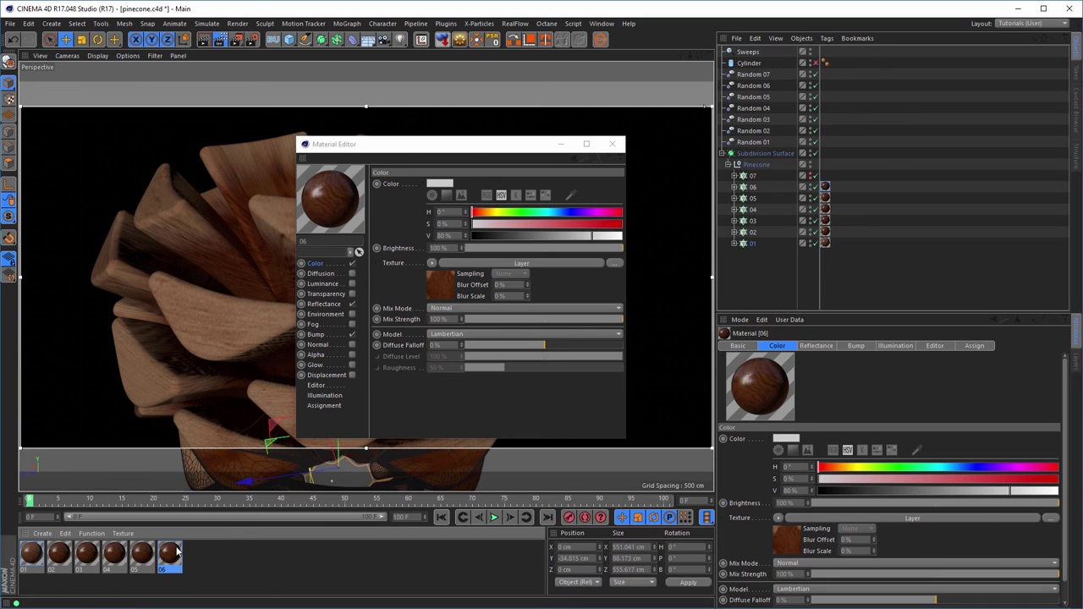
# Duplicate material 06 and name the new copy 07.
pyautogui.hotkey('ctrl', 'r')
pyautogui.keyDown('ctrl'); pyautogui.moveTo(171, 558); pyautogui.dragTo(203, 563); pyautogui.keyUp('ctrl')
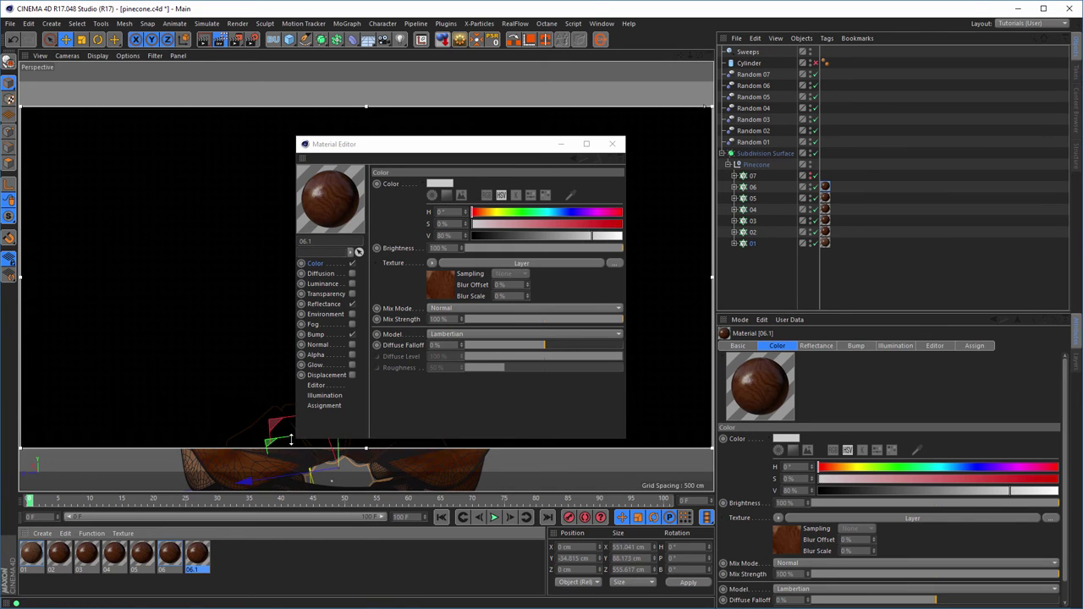
pyautogui.click(305, 241)
pyautogui.write('07')
pyautogui.press('Return')
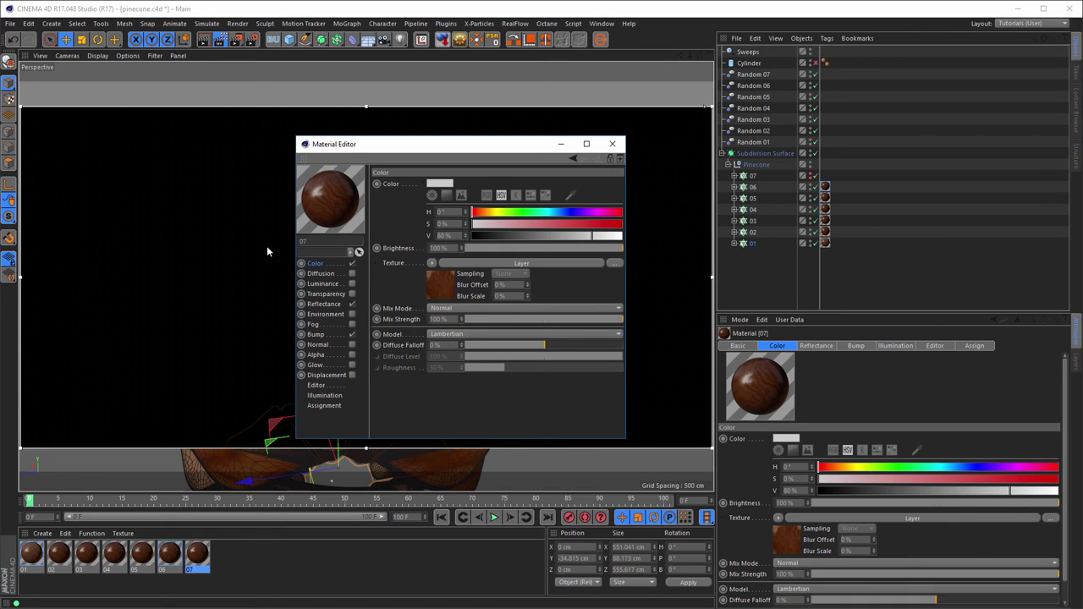
# Copy ring 06's texture tag onto ring 07 and assign material 07 to it.
pyautogui.click(825, 187)
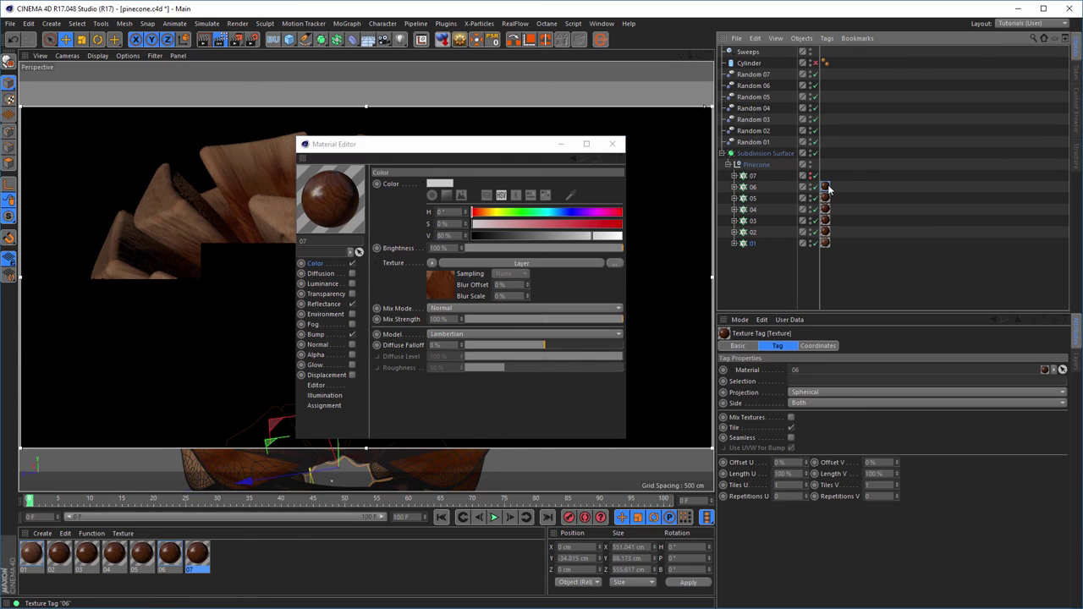
pyautogui.moveTo(826, 179); pyautogui.dragTo(816, 174)
pyautogui.moveTo(200, 557); pyautogui.dragTo(825, 177)
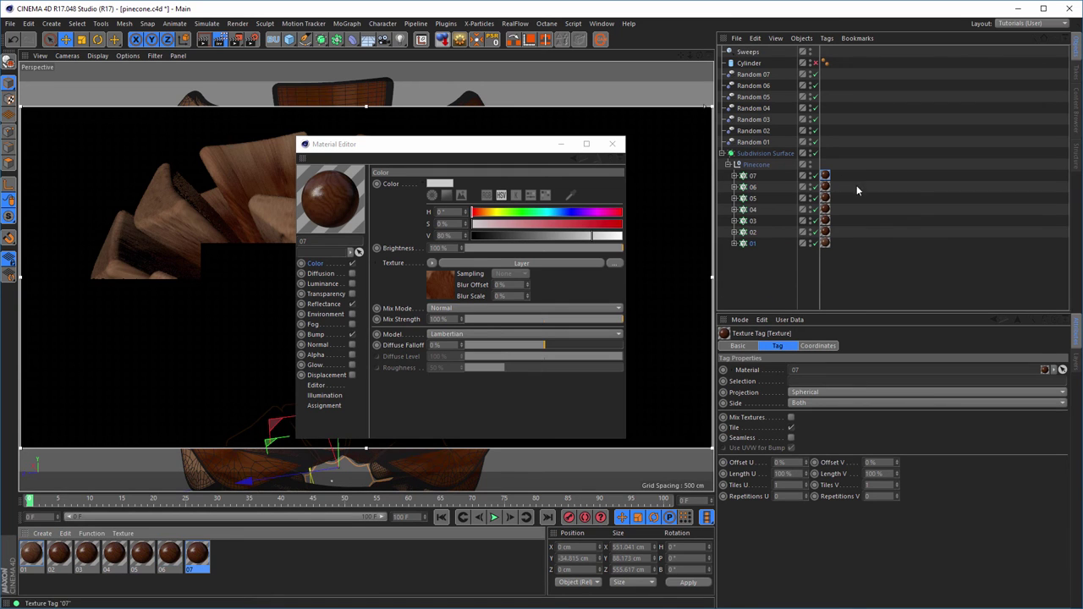
# Close the material editor, frame the whole pinecone and render it in the viewport.
pyautogui.click(617, 145)
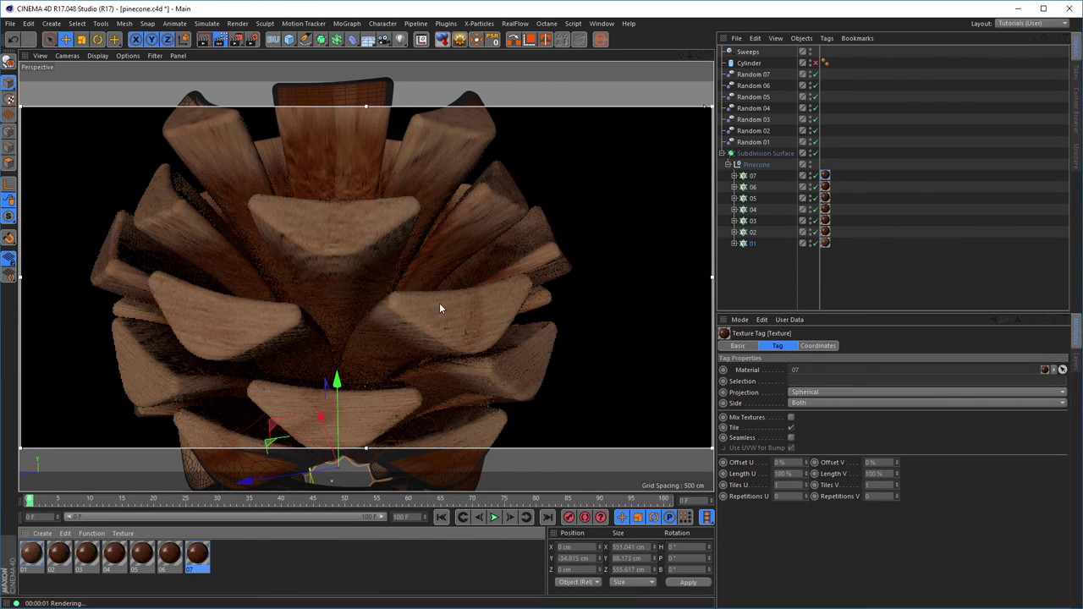
pyautogui.scroll(-5, 446, 315)
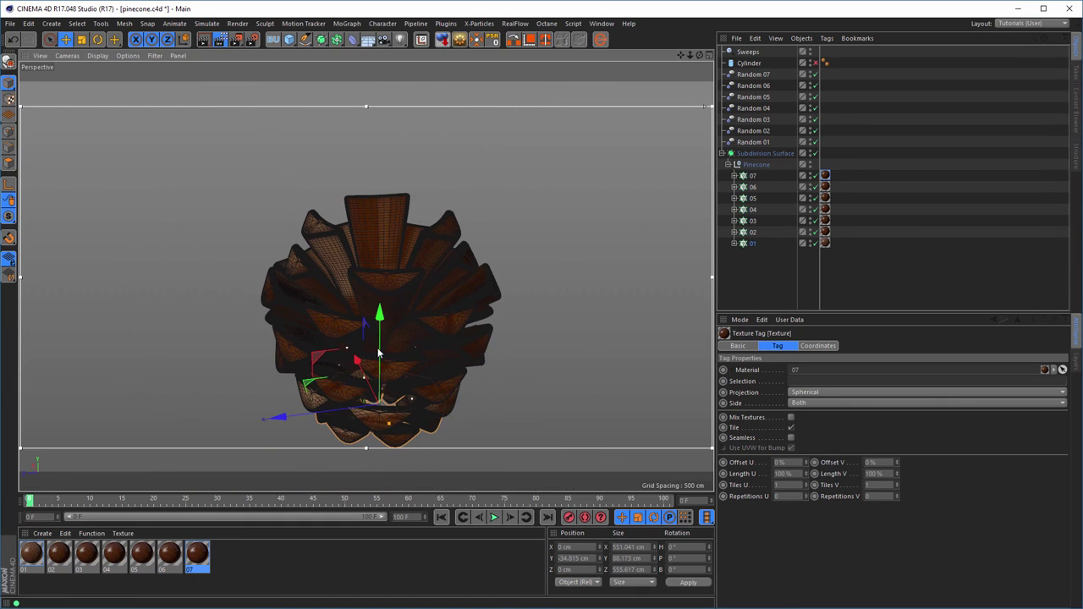
pyautogui.keyDown('alt'); pyautogui.moveTo(379, 354); pyautogui.dragTo(662, 408); pyautogui.keyUp('alt')
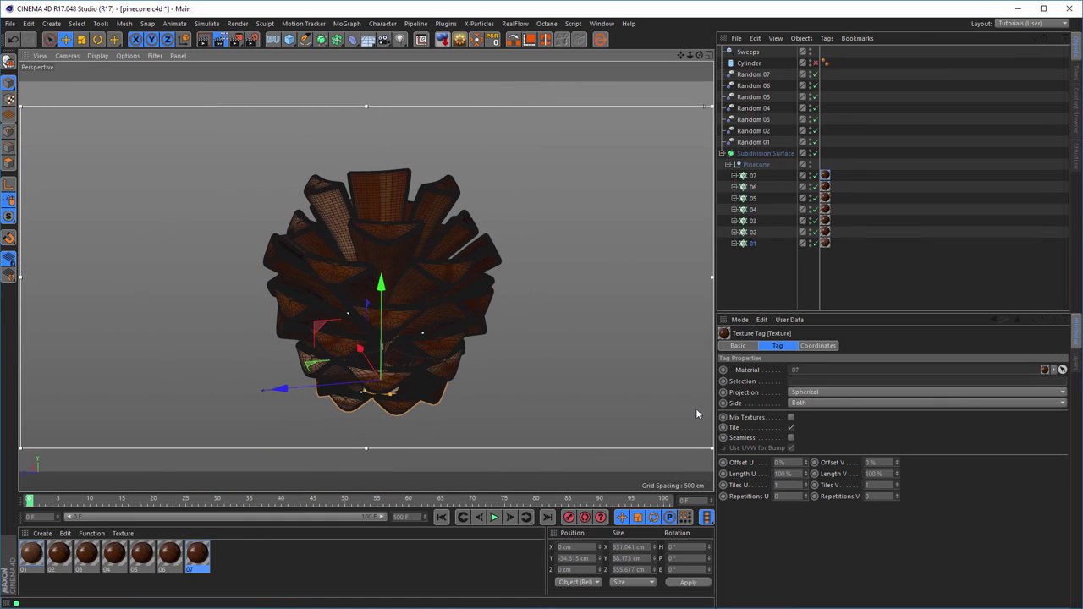
pyautogui.hotkey('ctrl', 'r')
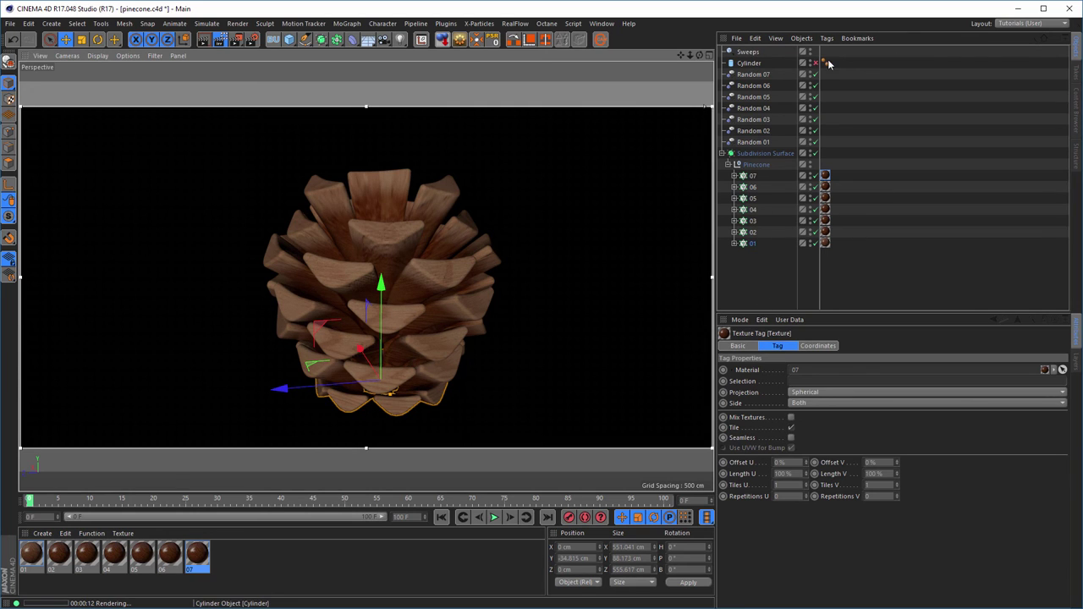
# Stop the viewport render, orbit the pinecone and hide rings 03, 02 and 01.
pyautogui.click(416, 359)
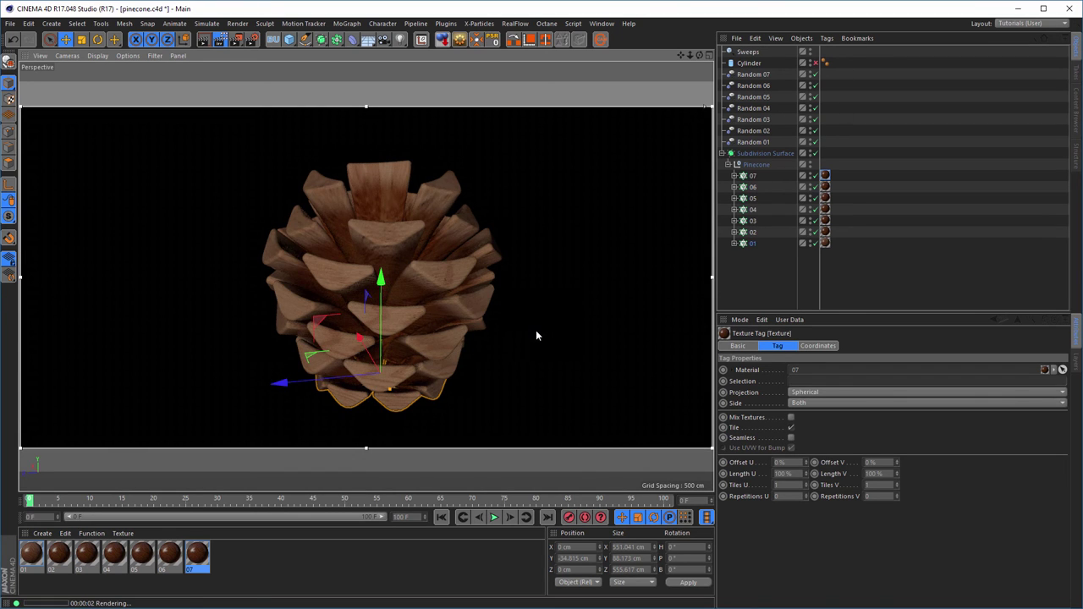
pyautogui.moveTo(410, 310)
pyautogui.keyDown('alt'); pyautogui.mouseDown()
pyautogui.moveTo(391, 303)
pyautogui.moveTo(419, 320)
pyautogui.mouseUp(); pyautogui.keyUp('alt')
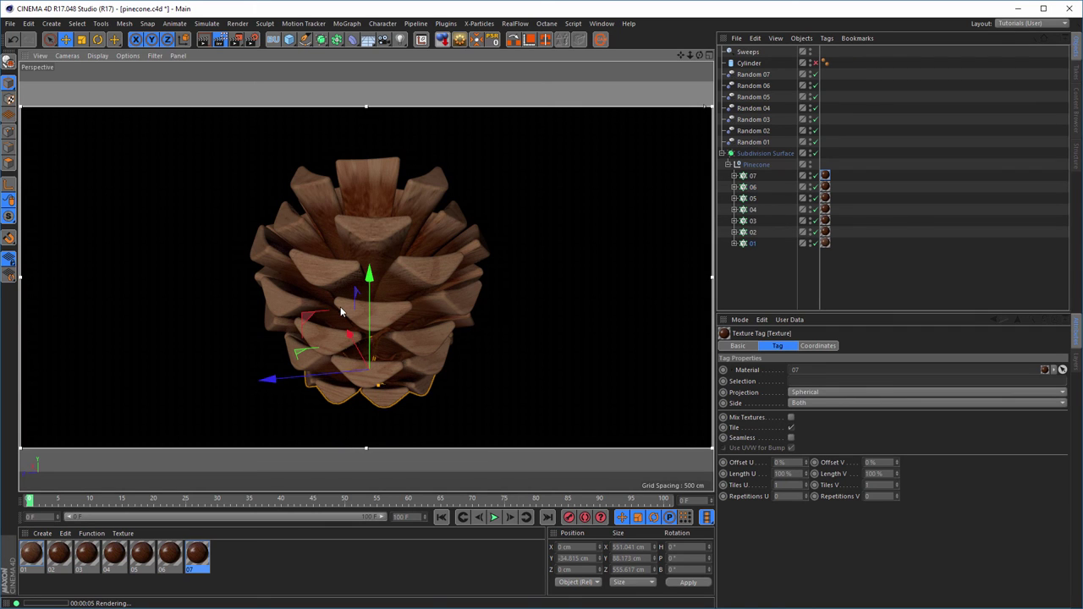
pyautogui.keyDown('alt'); pyautogui.moveTo(399, 316); pyautogui.dragTo(416, 310); pyautogui.keyUp('alt')
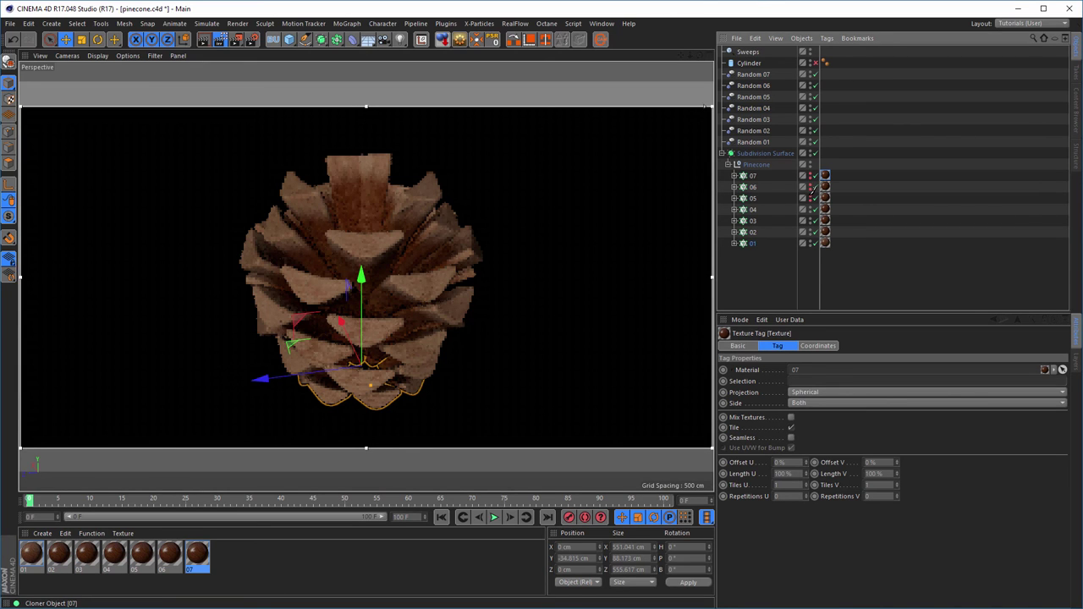
pyautogui.moveTo(812, 221); pyautogui.dragTo(812, 244)
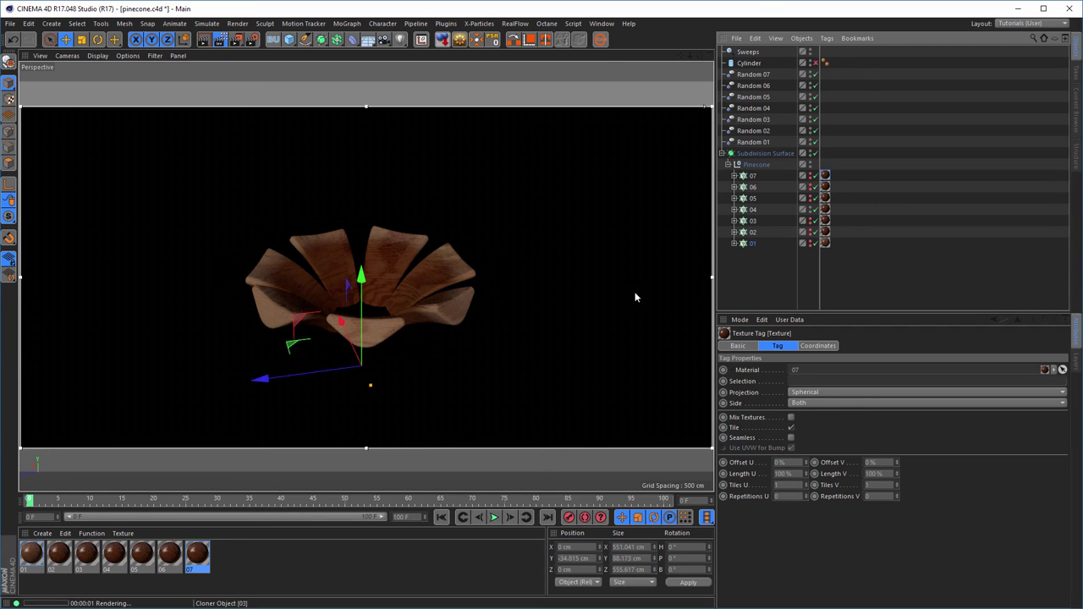
# Restart the interactive render preview and duplicate material 04 as 04.1.
pyautogui.hotkey('alt', 'r')
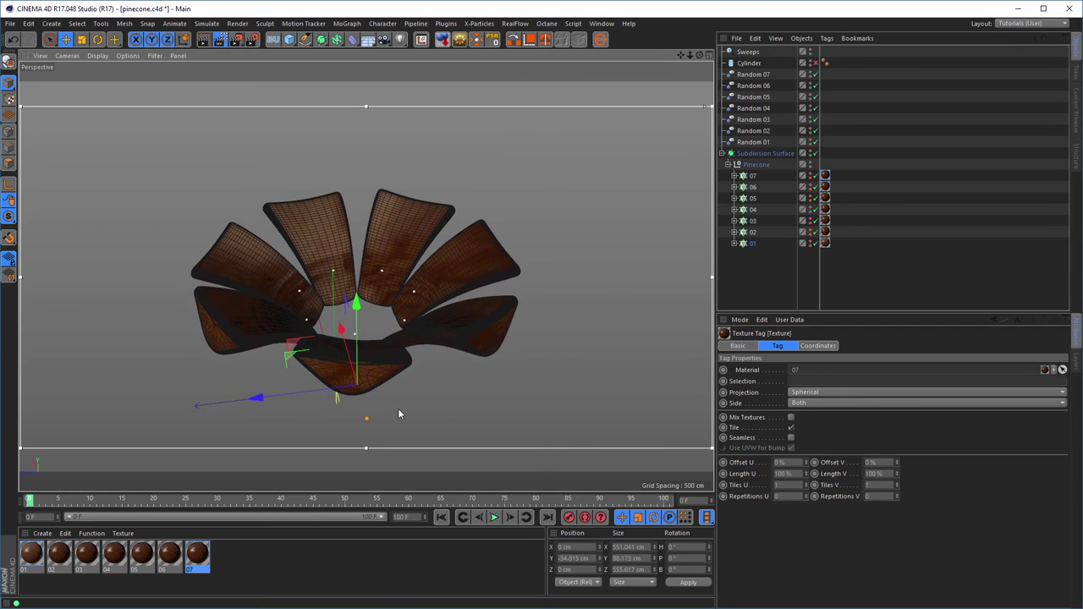
pyautogui.hotkey('alt', 'r')
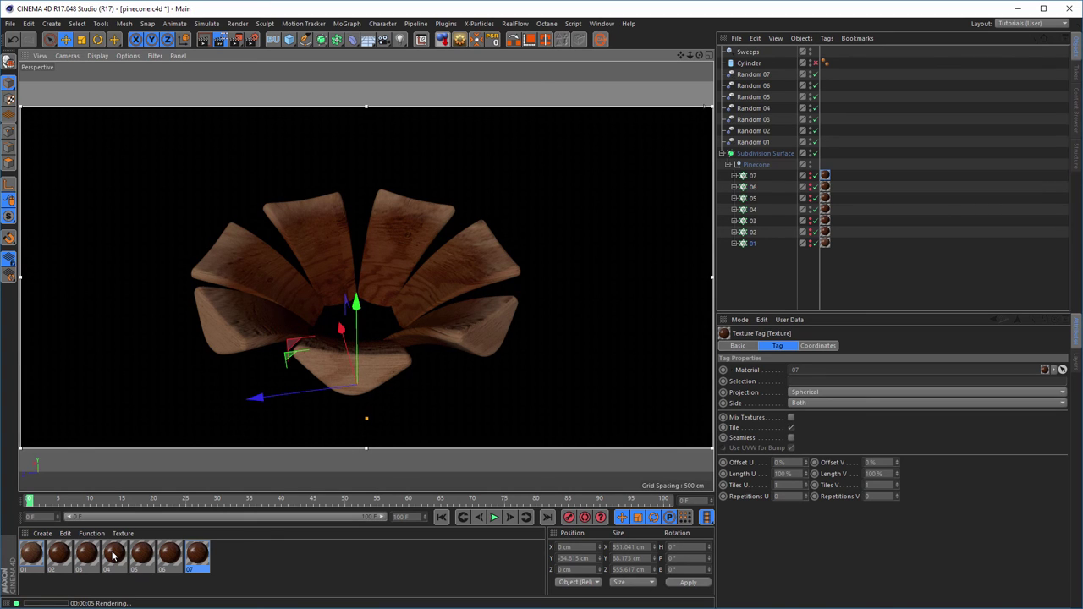
pyautogui.click(113, 554)
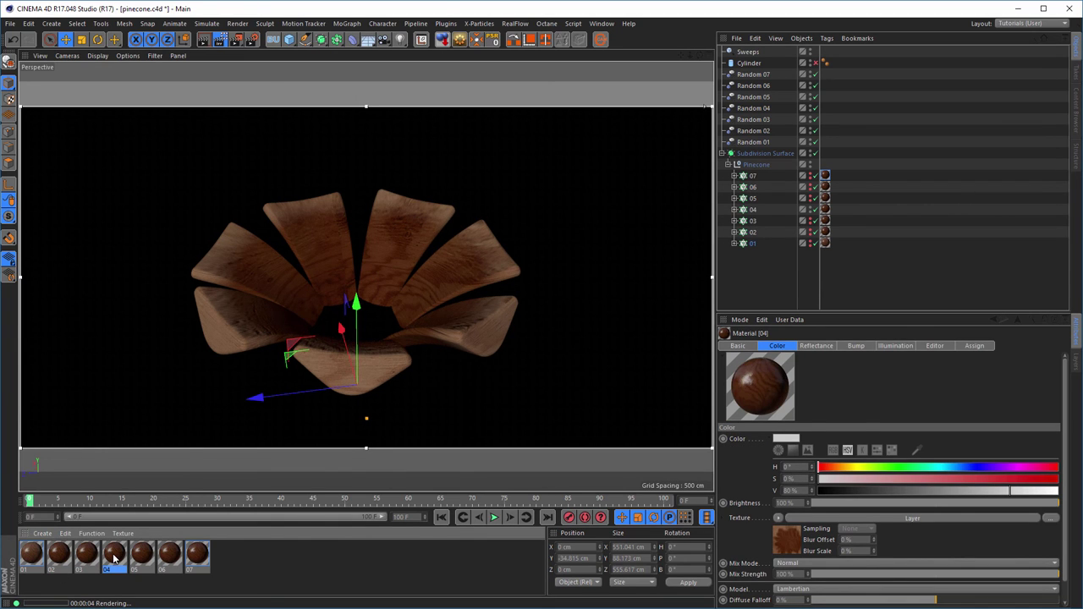
pyautogui.keyDown('ctrl'); pyautogui.moveTo(116, 560); pyautogui.dragTo(276, 564); pyautogui.keyUp('ctrl')
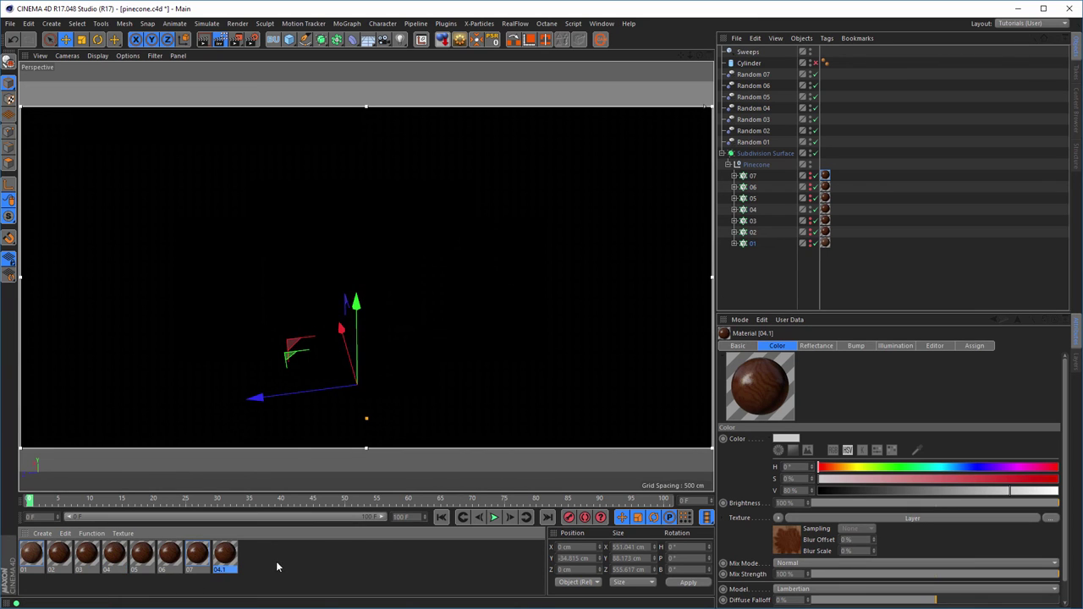
# Open material 04.1 in the Material Editor, expand ring 04 and select its texture tag.
pyautogui.doubleClick(222, 562)
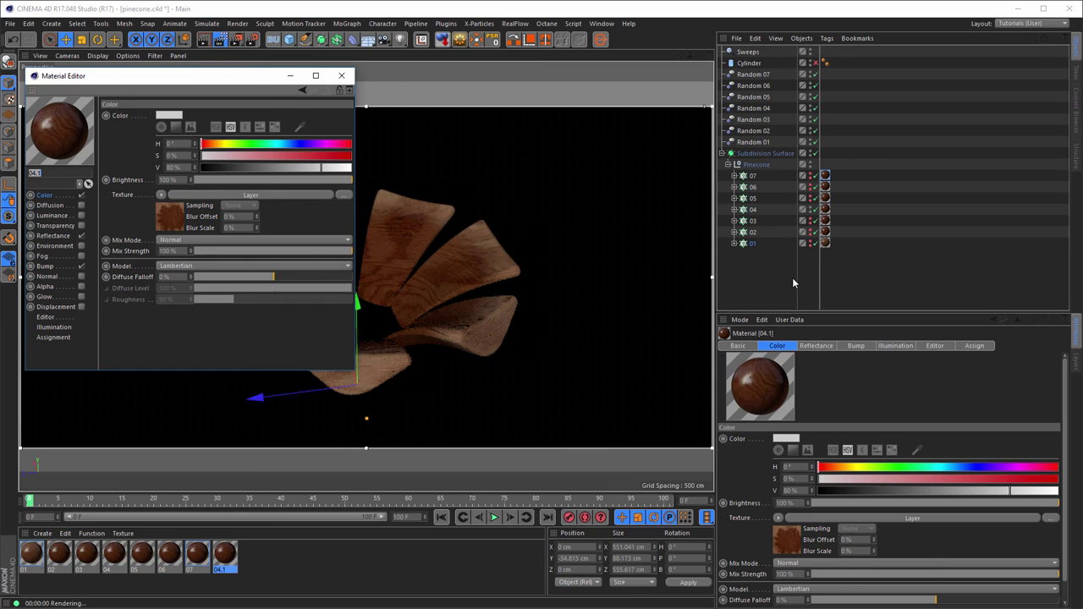
pyautogui.moveTo(269, 87); pyautogui.dragTo(502, 153)
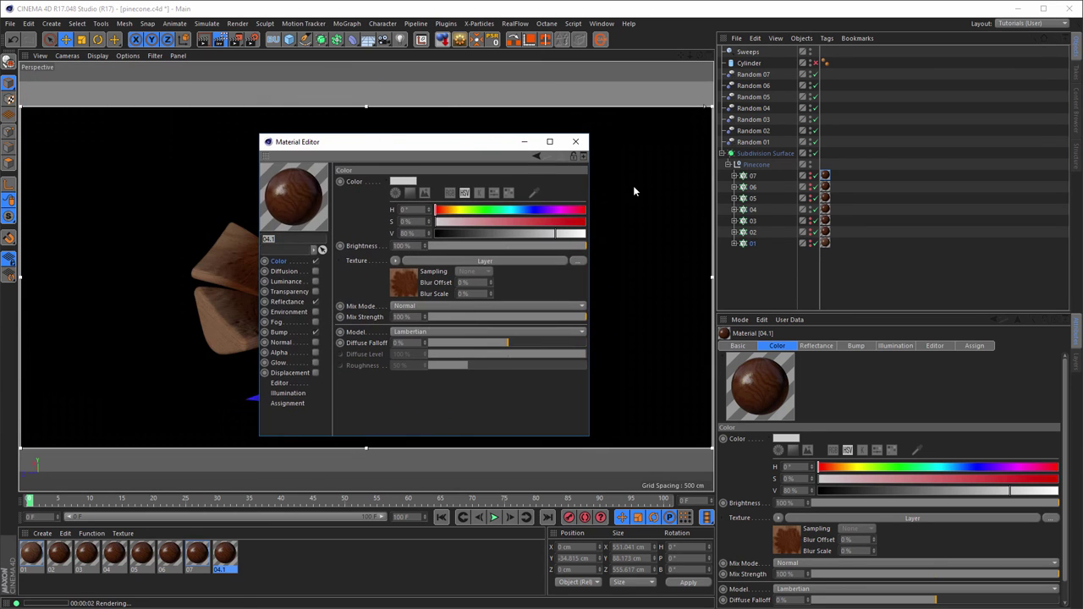
pyautogui.click(735, 209)
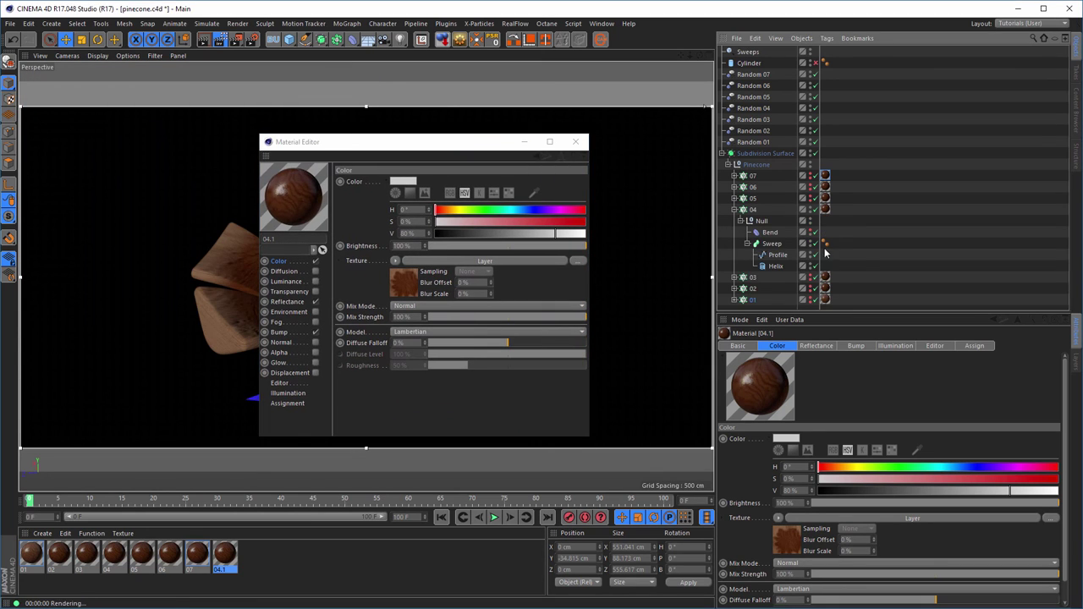
pyautogui.click(826, 210)
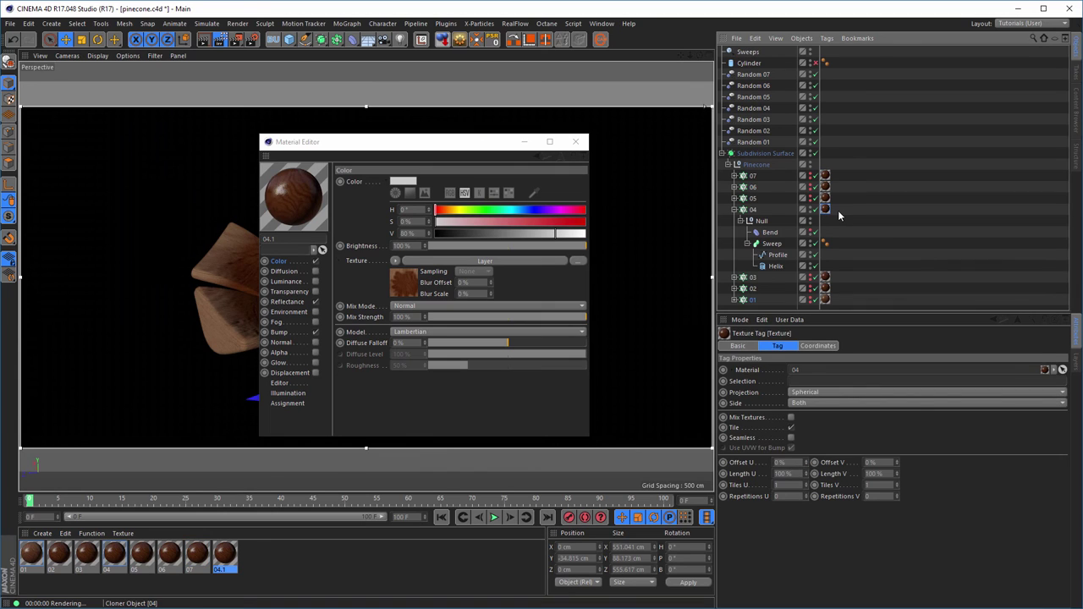
# Delete ring 04's old texture tag and apply material 04.1 to its Sweep object.
pyautogui.press('Delete')
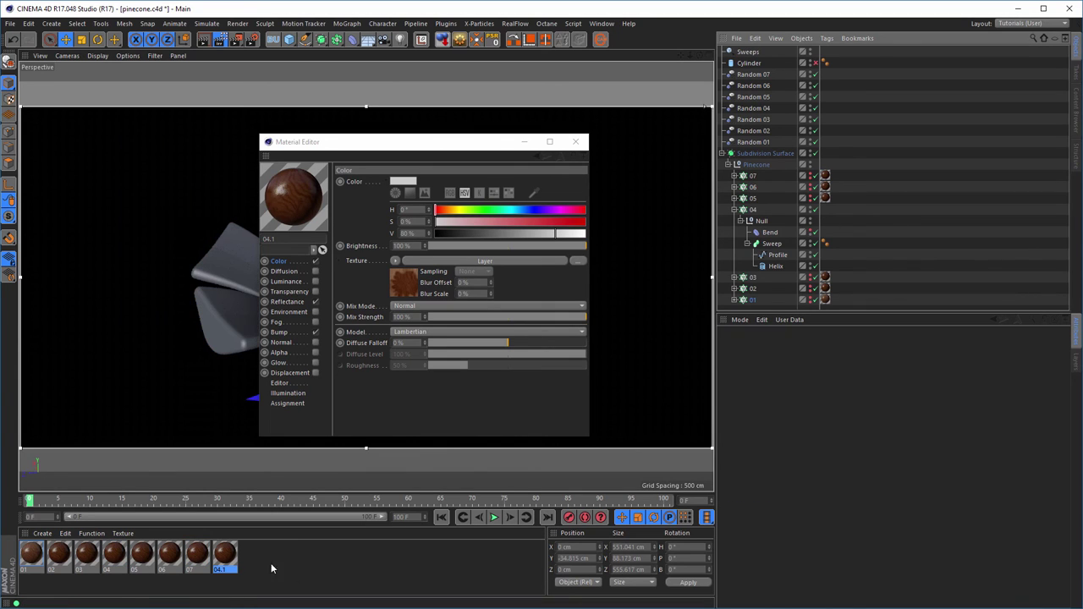
pyautogui.moveTo(224, 554); pyautogui.dragTo(771, 243)
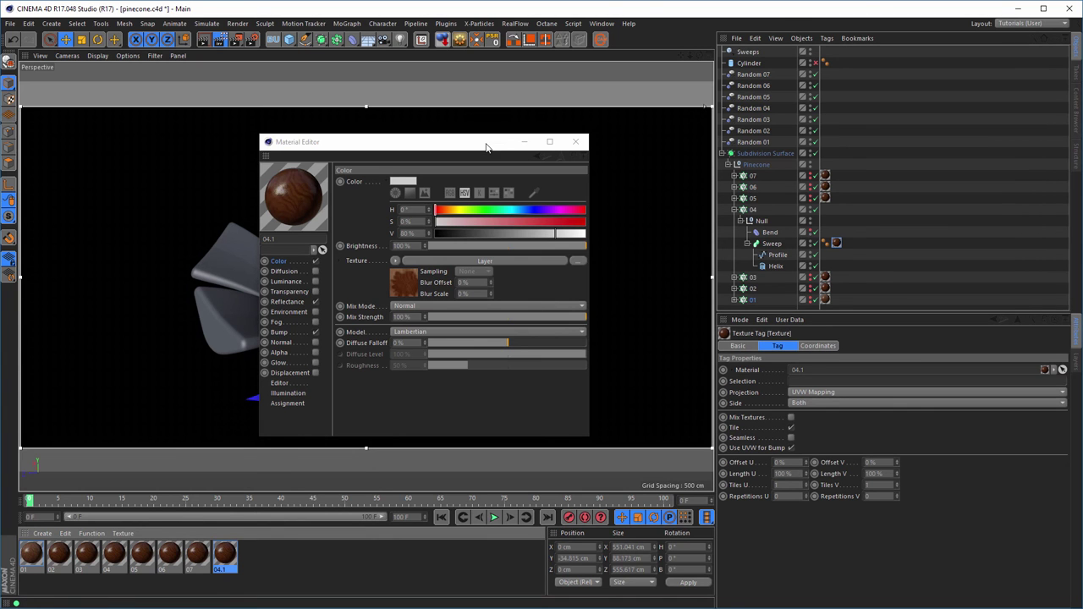
pyautogui.moveTo(488, 145); pyautogui.dragTo(948, 287)
pyautogui.keyDown('alt'); pyautogui.moveTo(467, 320); pyautogui.dragTo(502, 330); pyautogui.keyUp('alt')
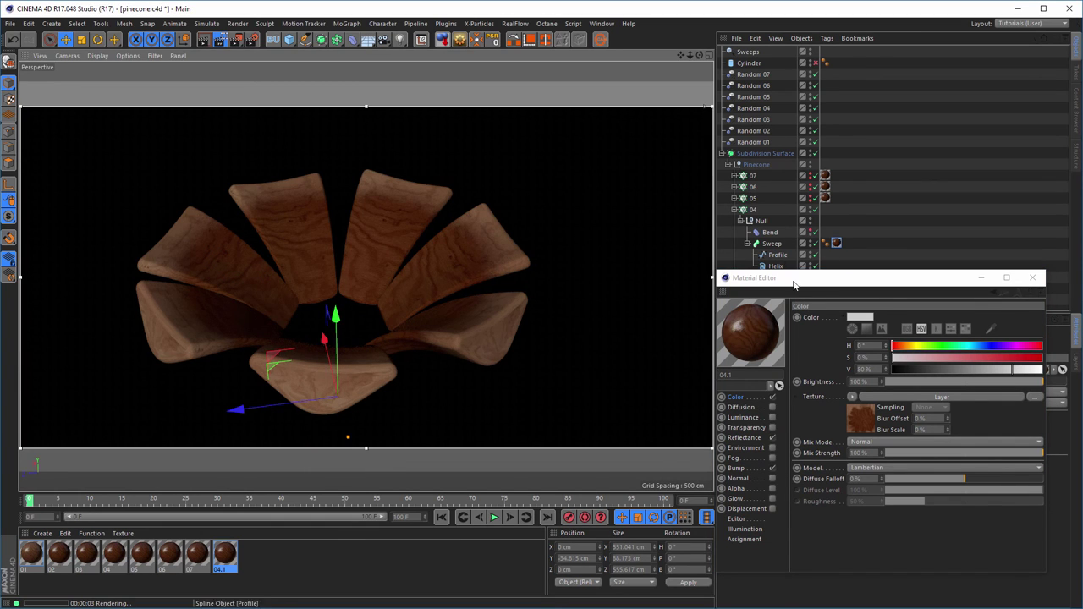
# Add an Effects > Variation shader layer to material 04.1's colour Layer shader and open its blend modes.
pyautogui.click(862, 420)
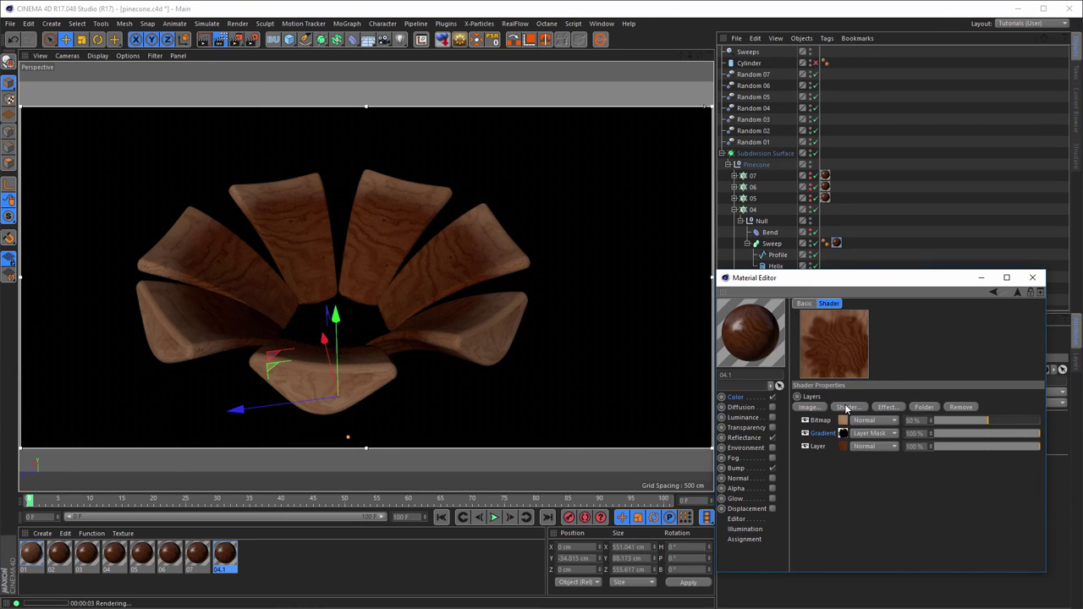
pyautogui.click(846, 407)
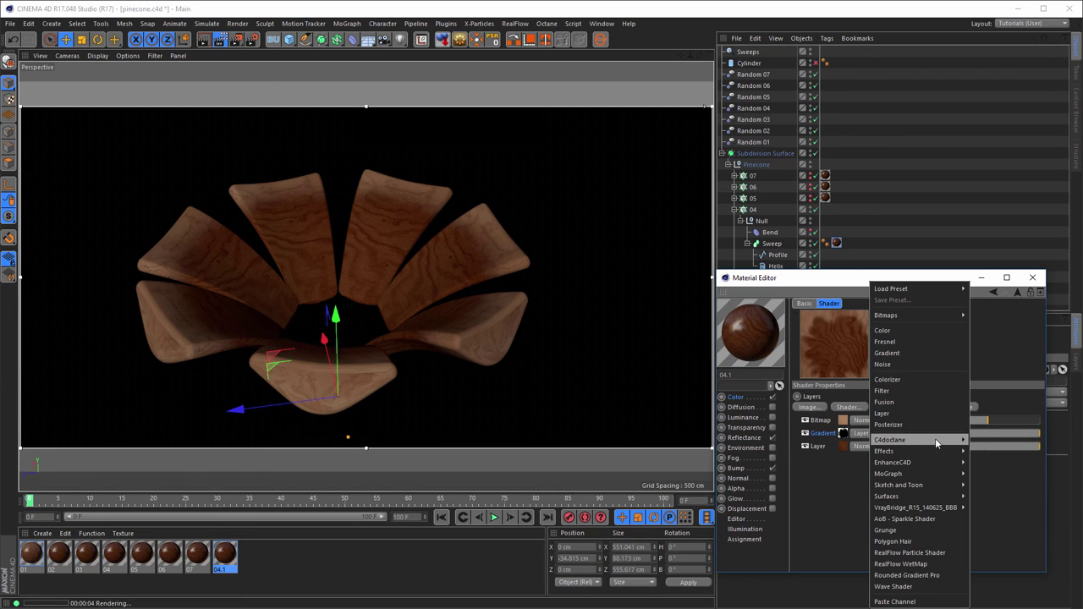
pyautogui.moveTo(897, 451)
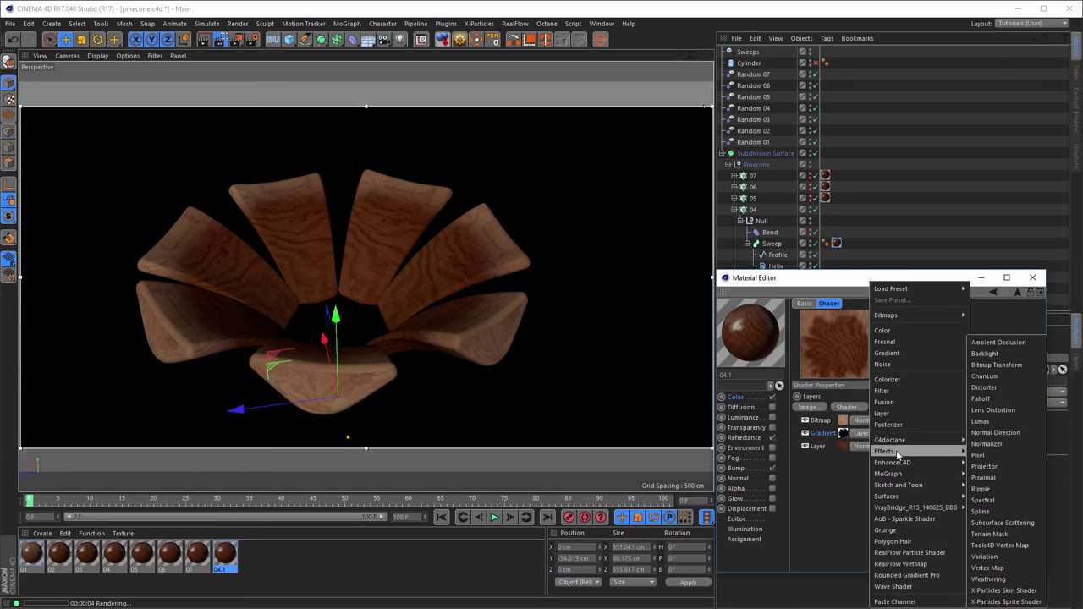
pyautogui.click(993, 556)
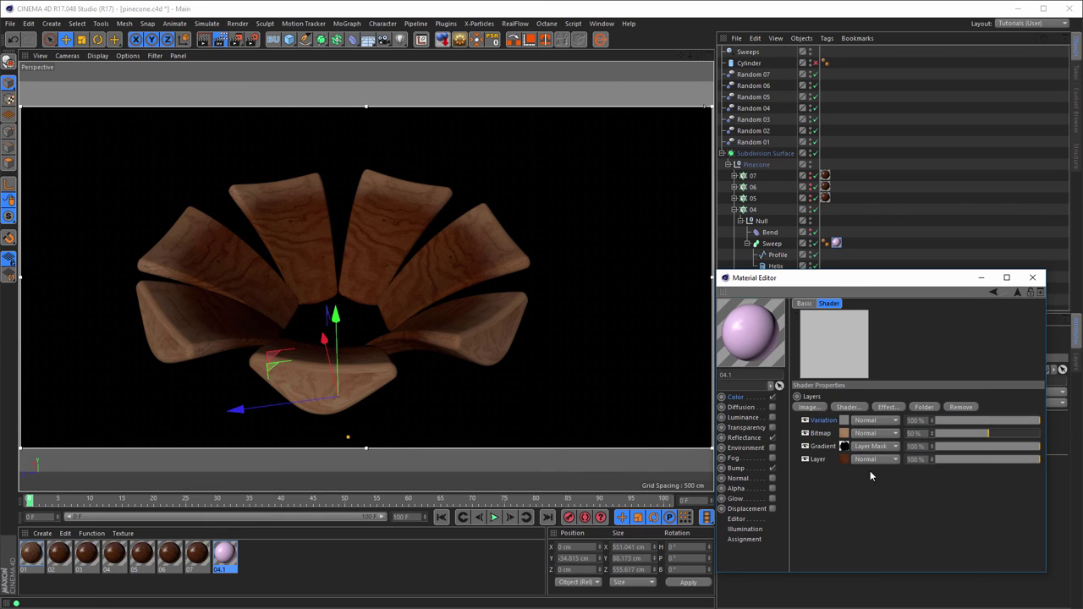
pyautogui.hotkey('ctrl', 'r')
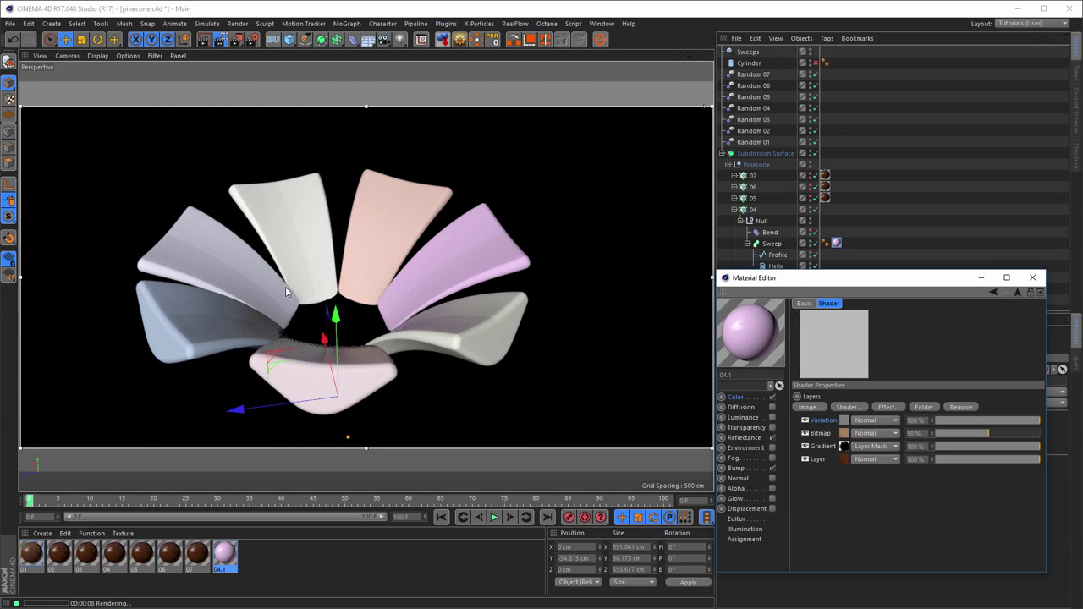
pyautogui.click(830, 427)
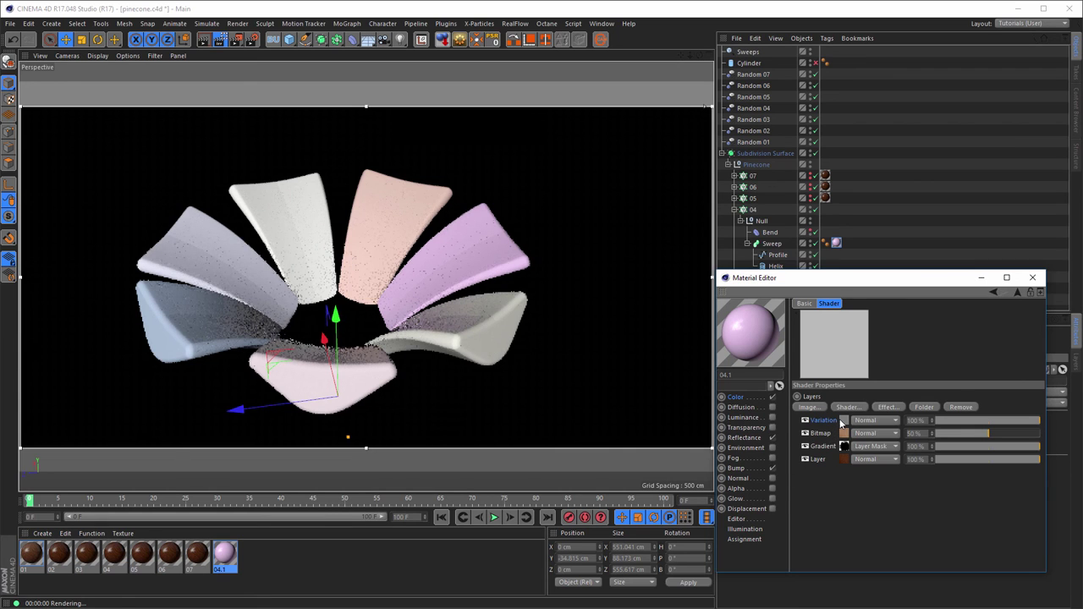
pyautogui.click(841, 422)
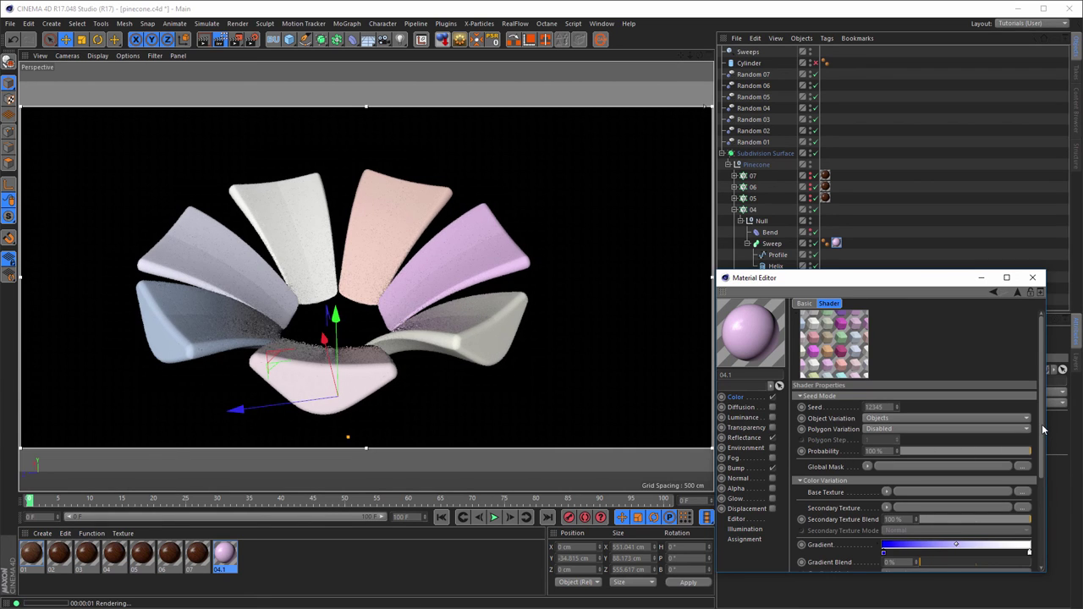
pyautogui.click(1016, 292)
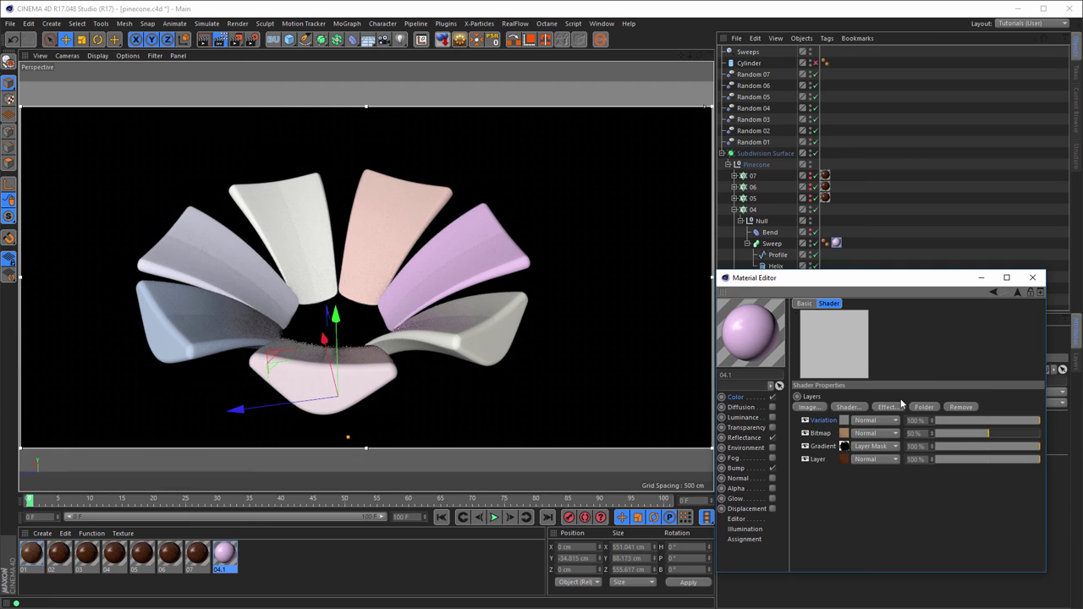
pyautogui.click(856, 421)
# Set the Variation layer to Multiply and adjust the Bitmap layer's opacity.
pyautogui.click(882, 183)
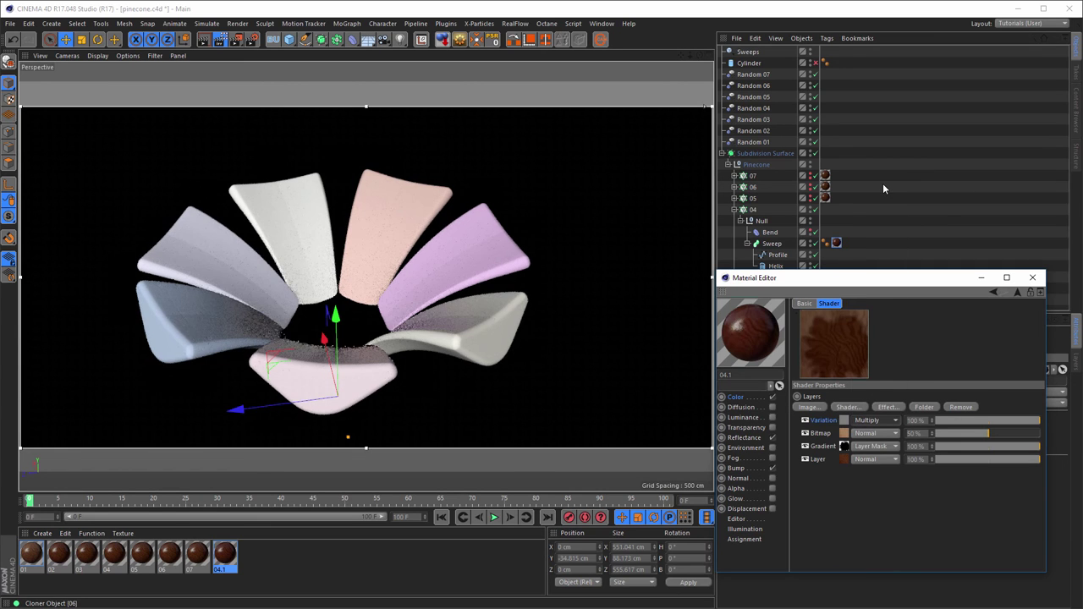
pyautogui.hotkey('ctrl', 'r')
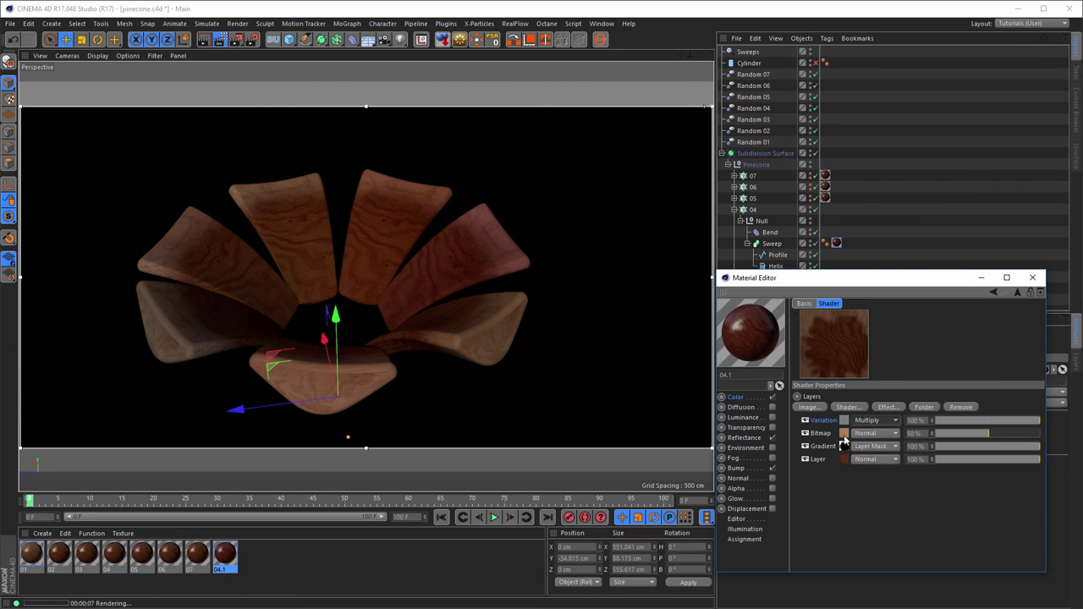
pyautogui.moveTo(982, 434); pyautogui.dragTo(1040, 434)
pyautogui.hotkey('ctrl', 'r')
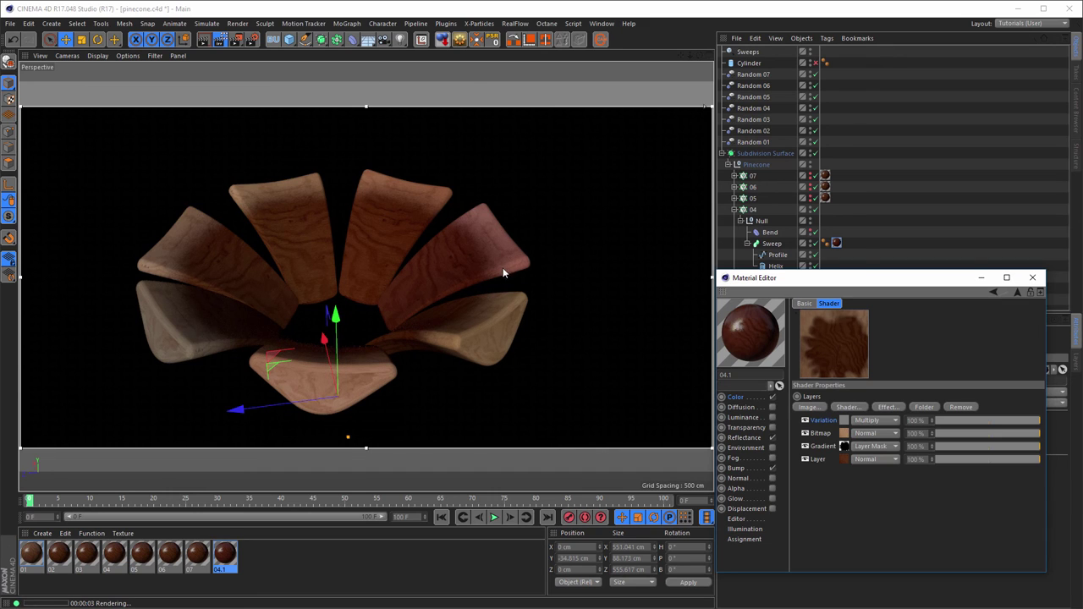
# In the Variation shader, keep Object Variation on Objects and scroll down to Grading Variation.
pyautogui.click(845, 420)
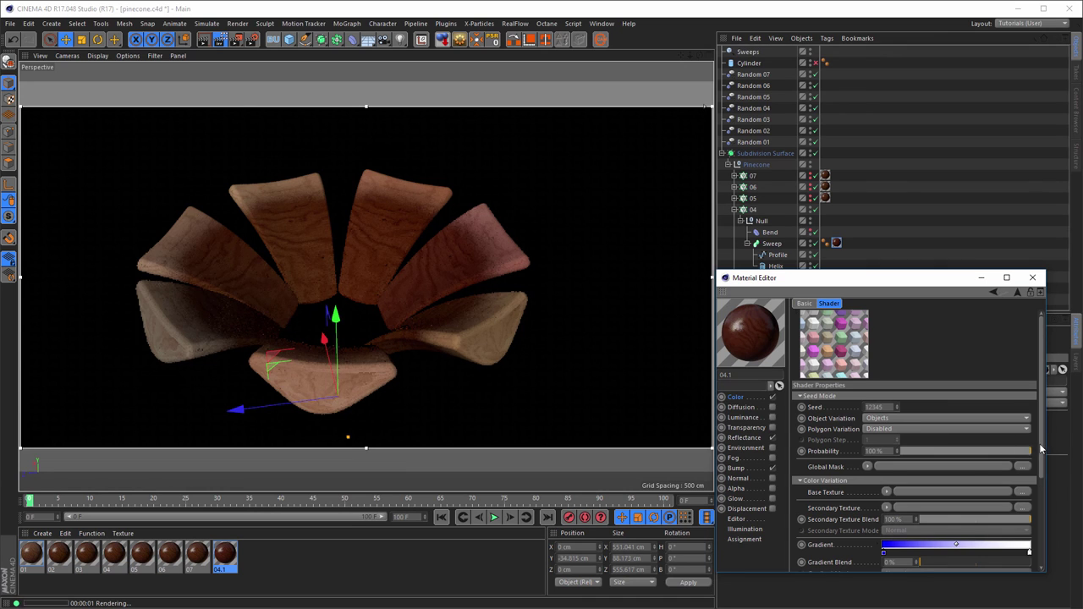
pyautogui.moveTo(1041, 450); pyautogui.dragTo(1047, 528)
pyautogui.scroll(5, 805, 359)
pyautogui.click(882, 419)
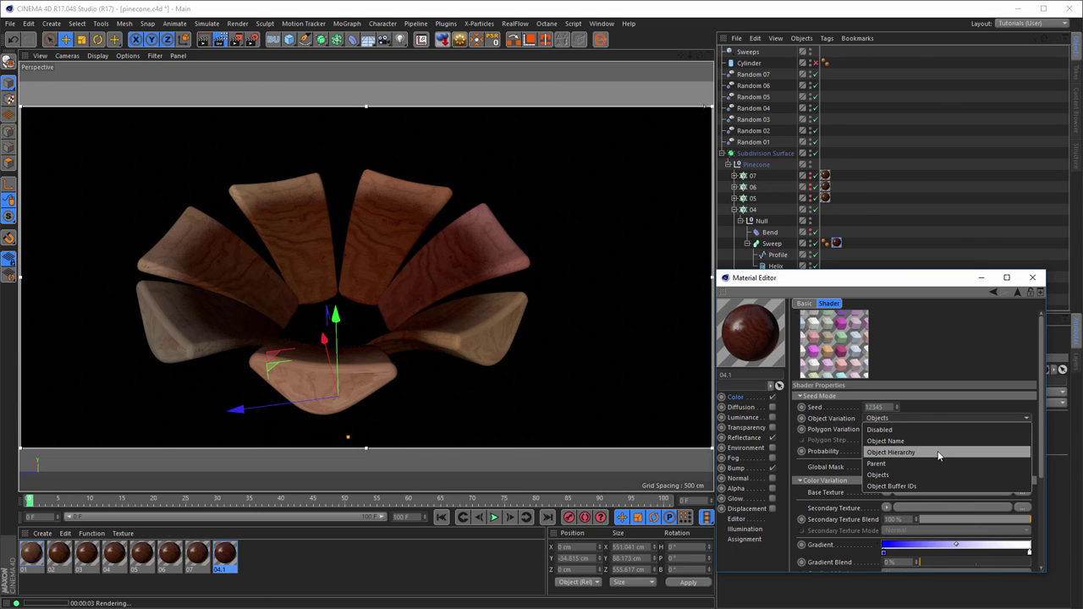
pyautogui.click(930, 475)
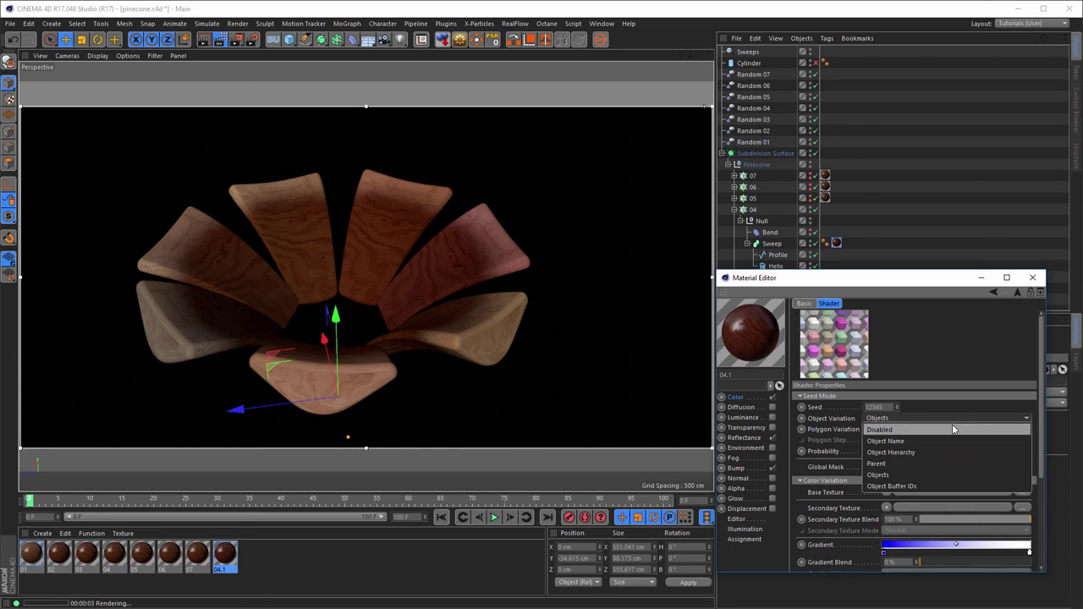
pyautogui.moveTo(1037, 403); pyautogui.dragTo(1039, 489)
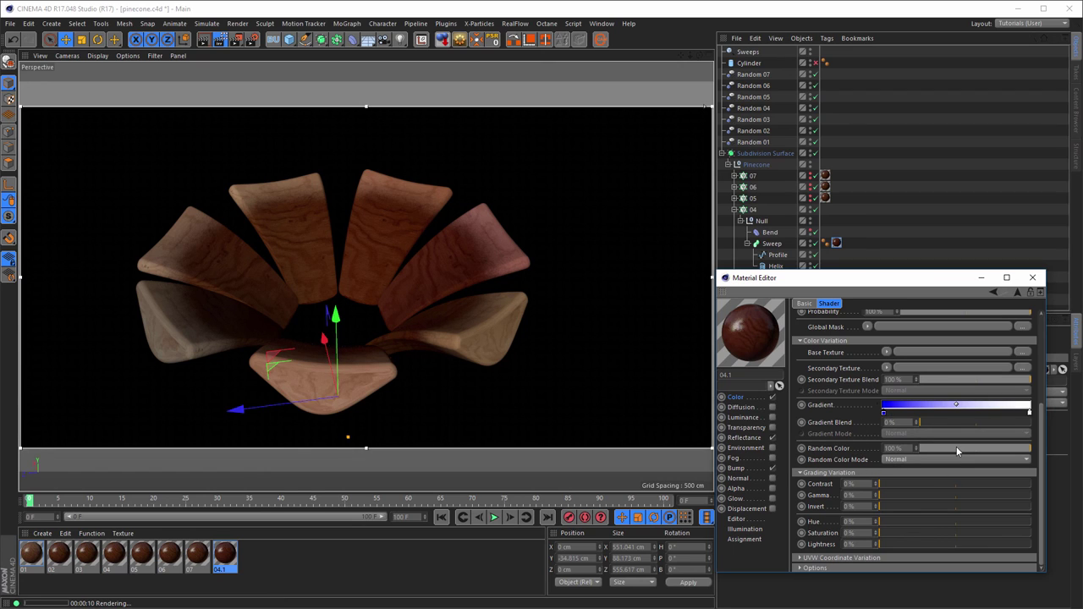
# Set Random Color to 0% and make the gradient's left knot black.
pyautogui.moveTo(956, 446); pyautogui.dragTo(896, 448)
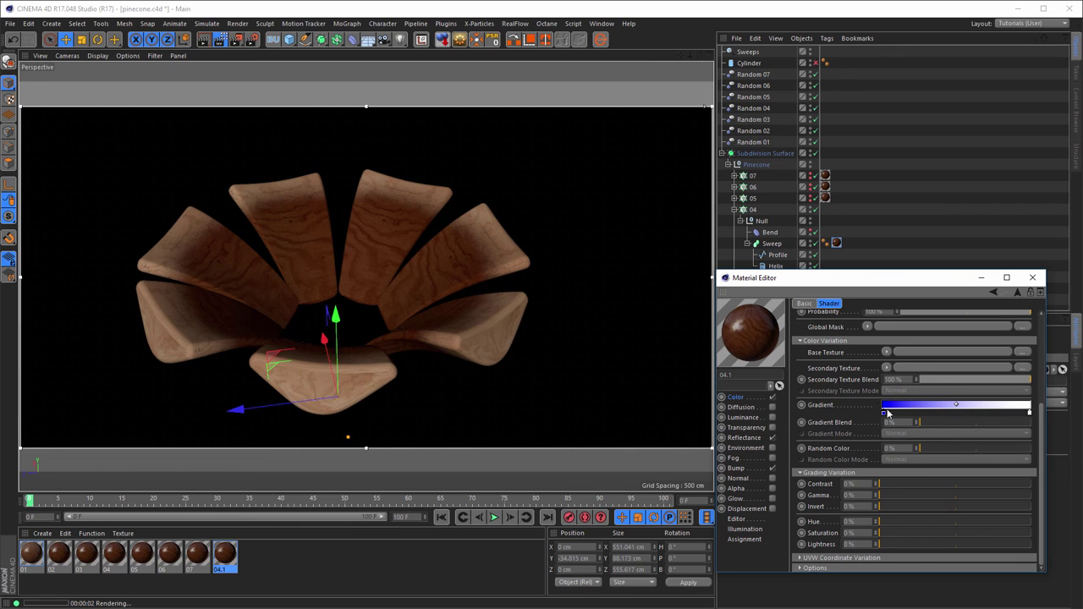
pyautogui.doubleClick(885, 413)
pyautogui.moveTo(884, 424); pyautogui.dragTo(852, 437)
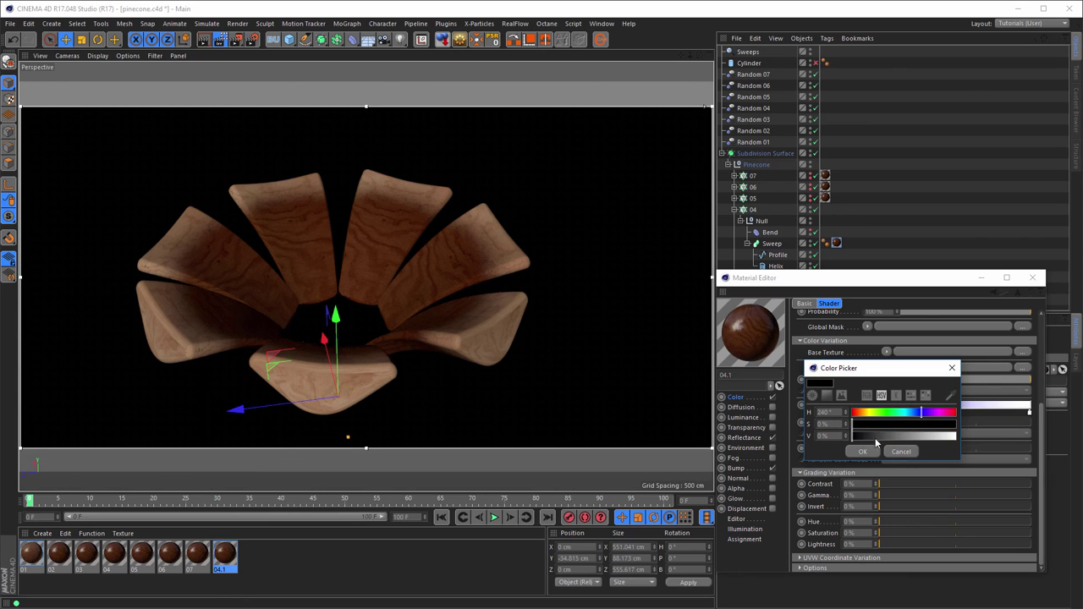
pyautogui.click(862, 451)
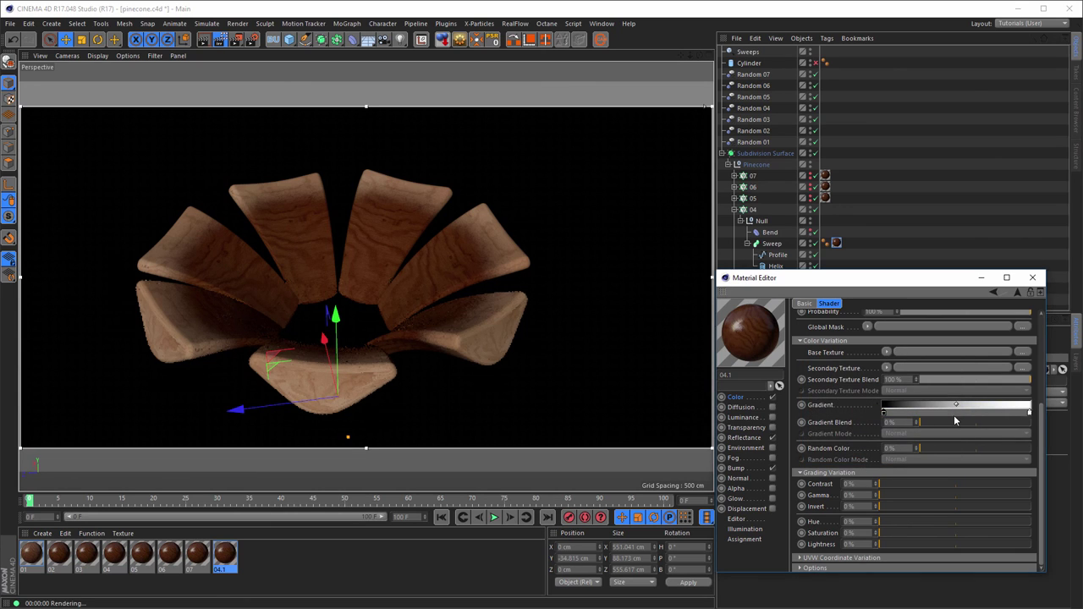
# Set Gradient Blend to 100% and Gradient Mode to Replace, then return to the layer stack.
pyautogui.moveTo(927, 424); pyautogui.dragTo(1030, 423)
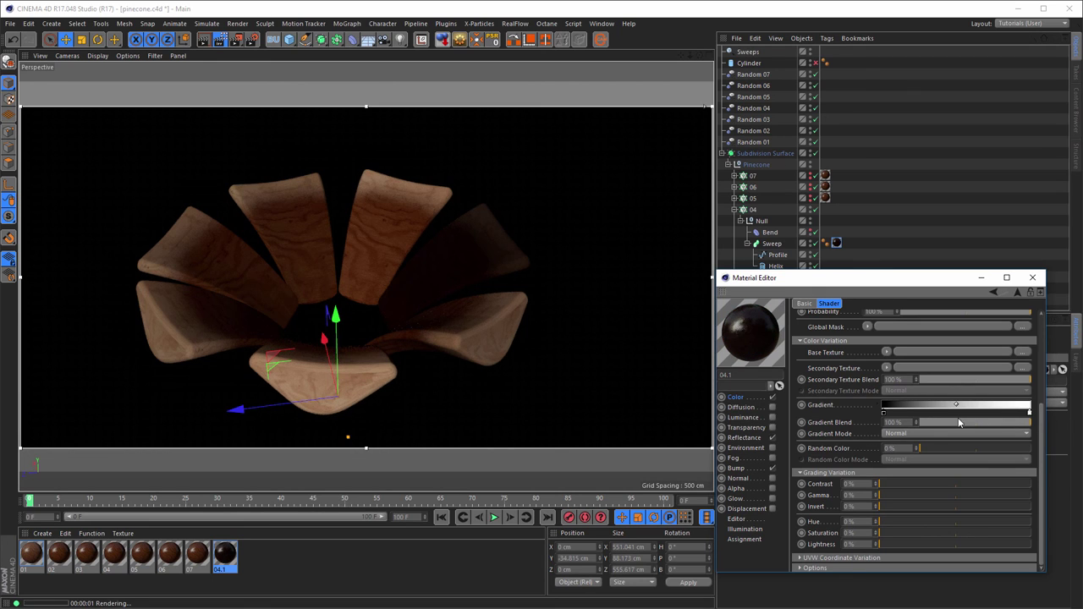
pyautogui.click(901, 434)
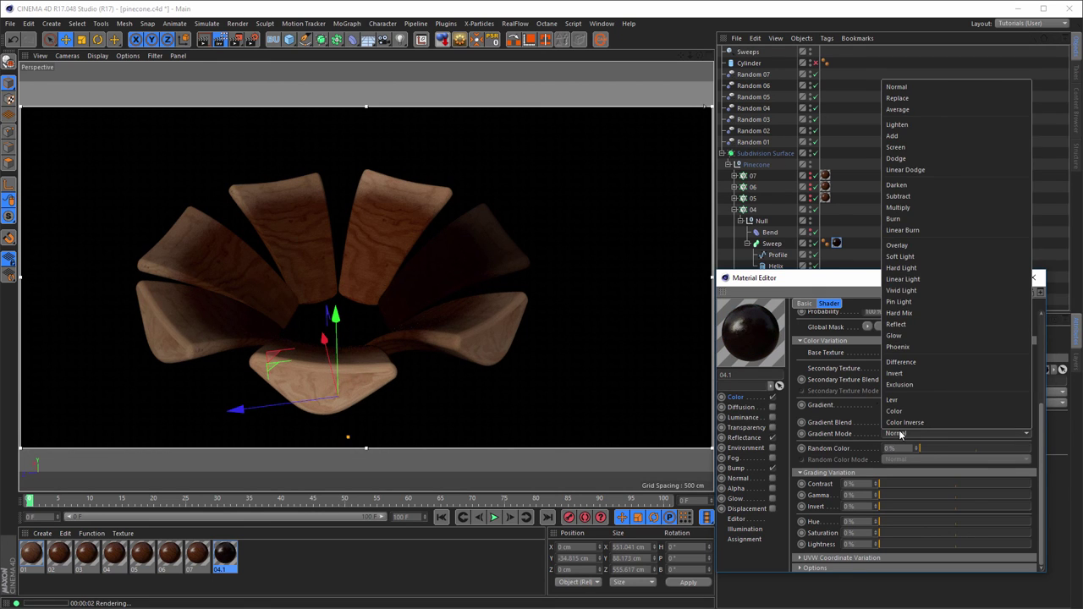
pyautogui.click(914, 99)
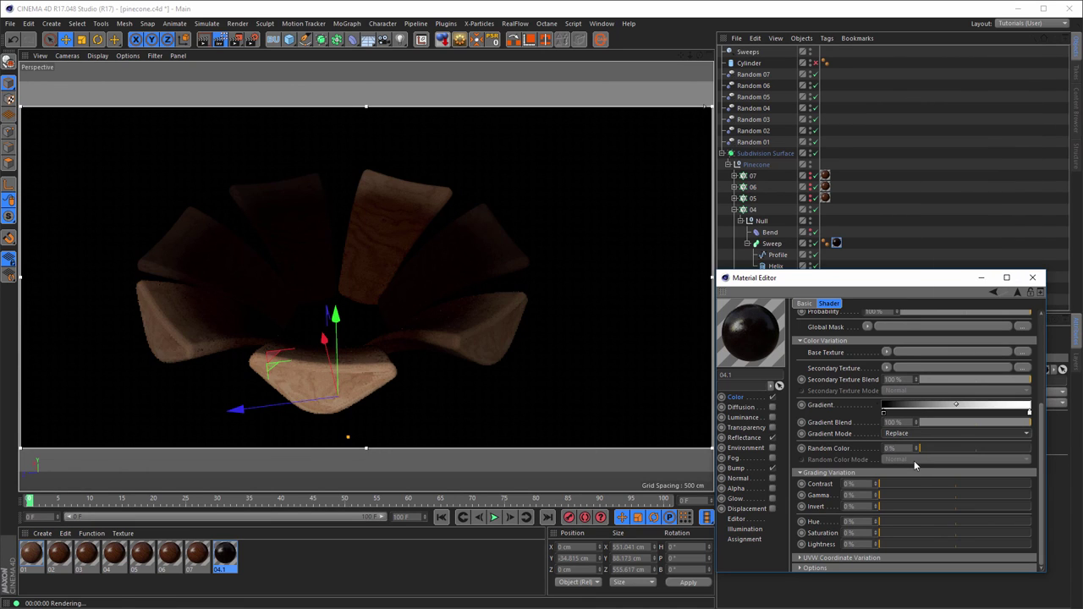
pyautogui.moveTo(1047, 420); pyautogui.dragTo(1038, 303)
pyautogui.click(993, 291)
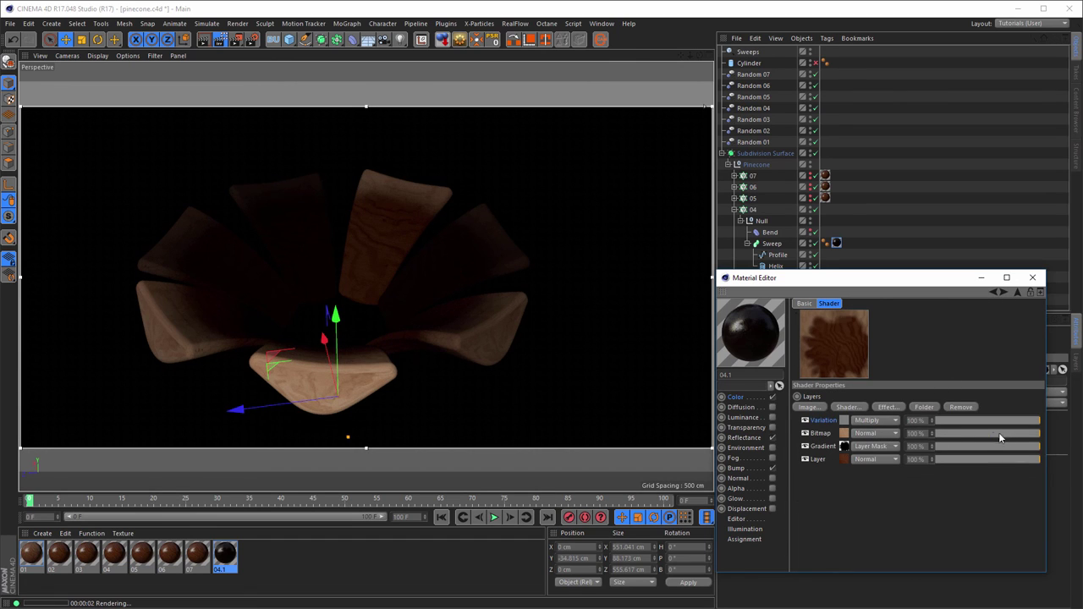
# Lower the Bitmap layer to 51% and set the Variation layer to Overlay at 100%.
pyautogui.moveTo(998, 436); pyautogui.dragTo(991, 446)
pyautogui.click(861, 421)
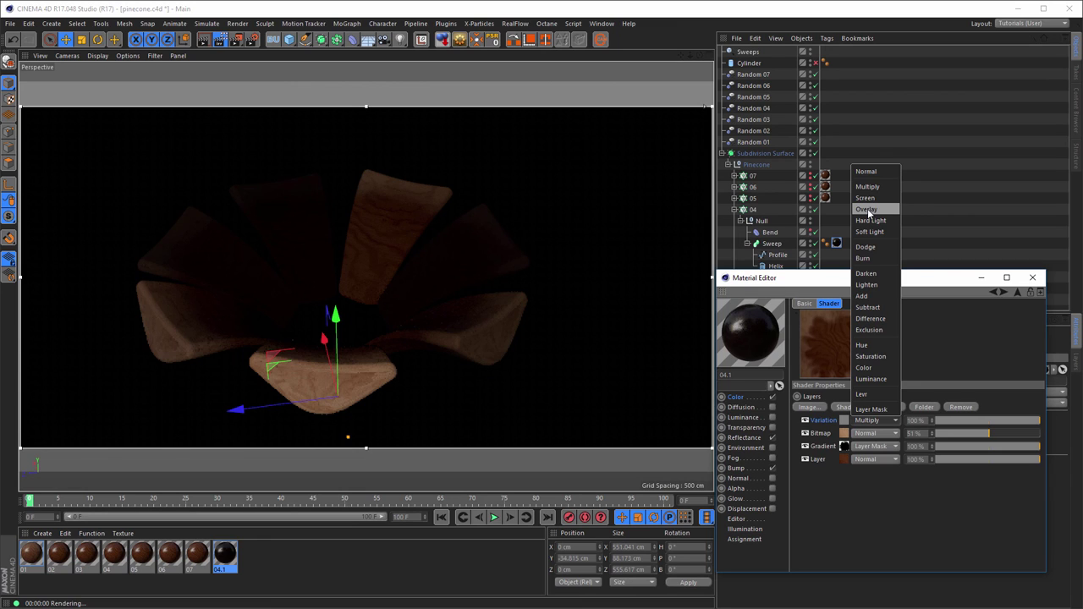
pyautogui.click(867, 209)
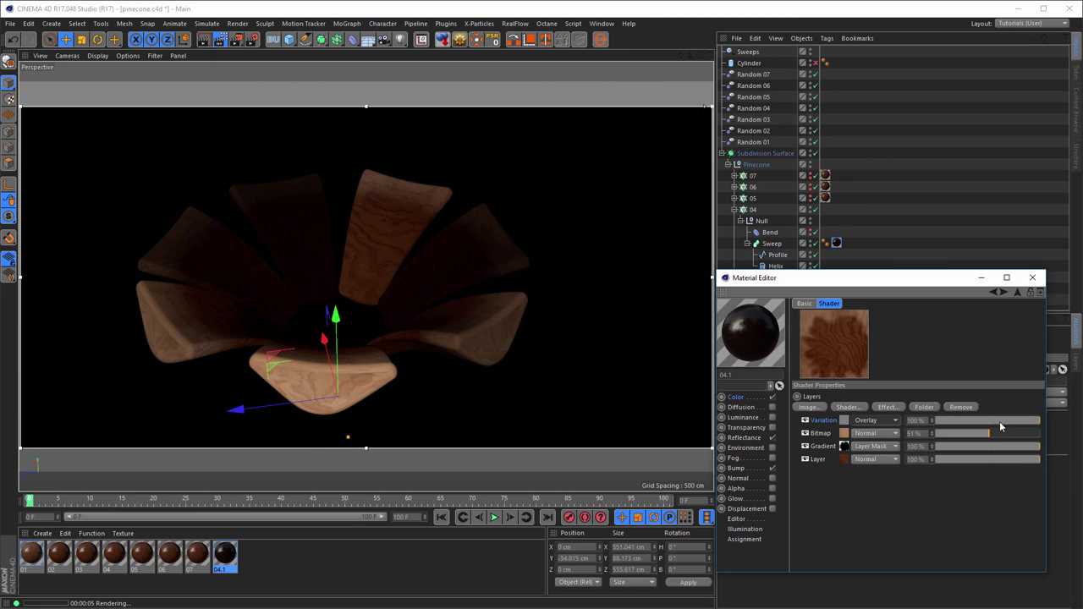
pyautogui.moveTo(995, 422); pyautogui.dragTo(1011, 420)
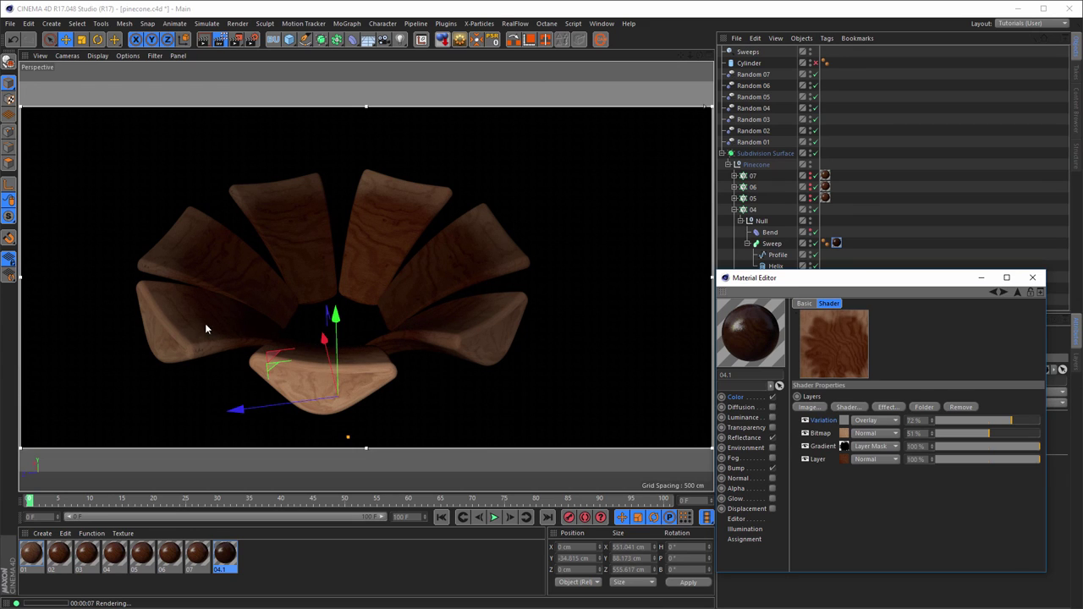
pyautogui.moveTo(1008, 421); pyautogui.dragTo(1040, 421)
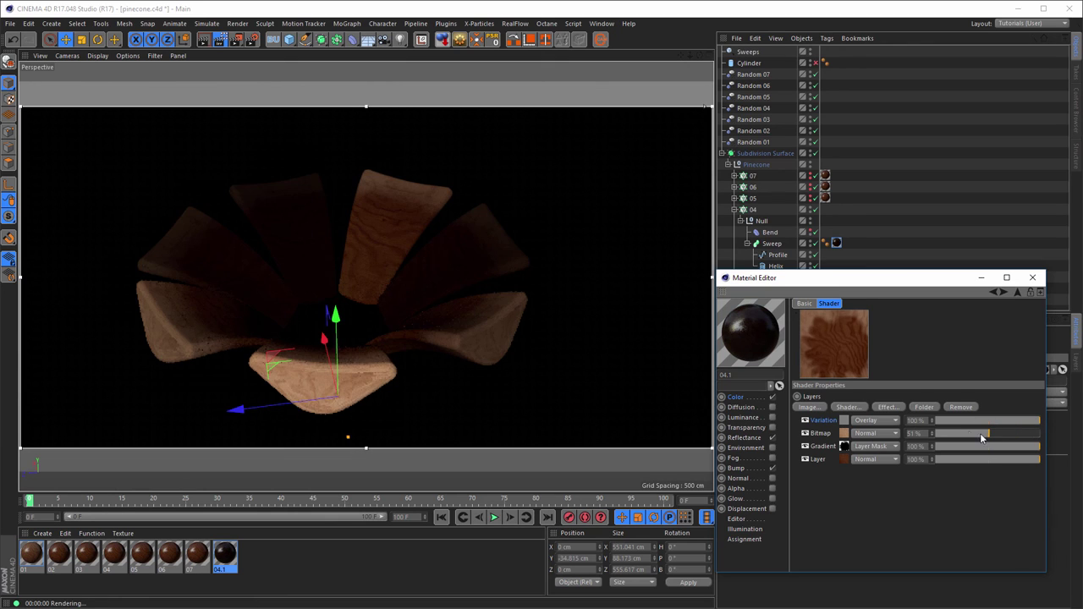
# In the Variation shader, set Gradient Mode to Normal and Random Color to 100%.
pyautogui.click(843, 421)
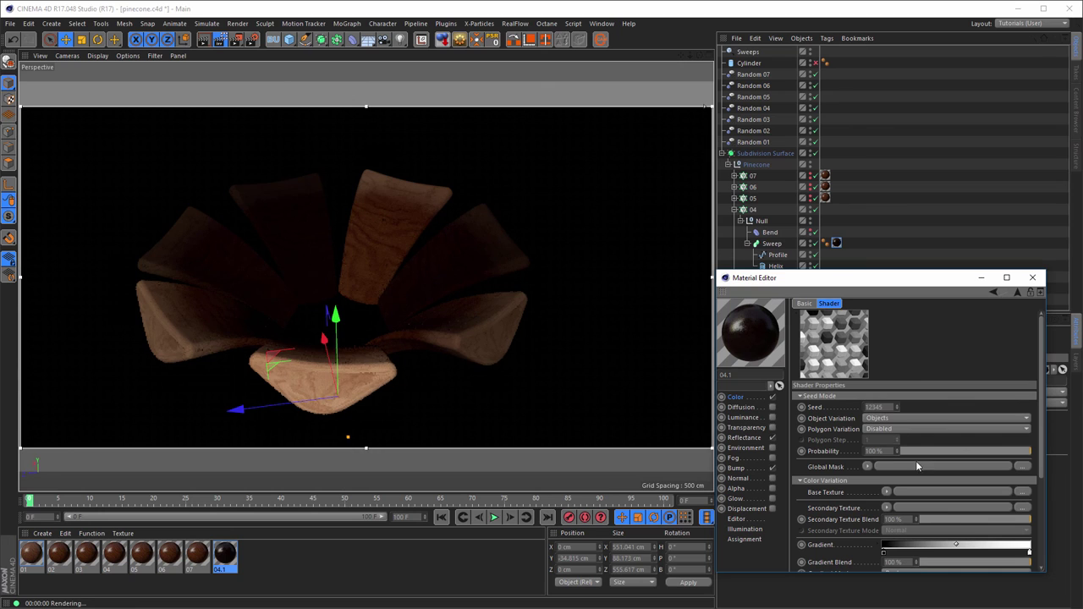
pyautogui.scroll(-5, 1031, 507)
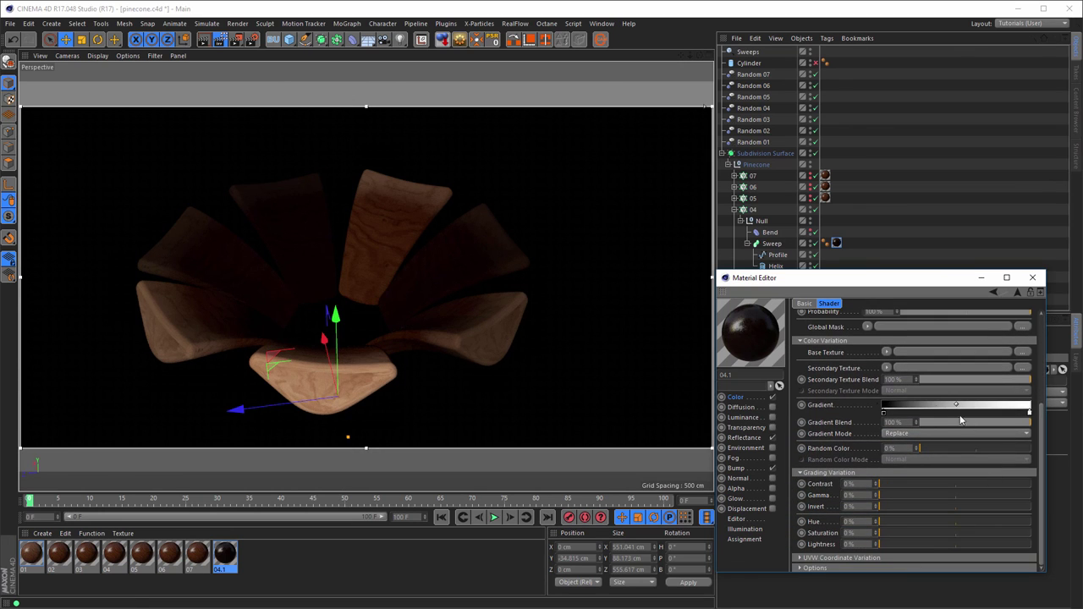
pyautogui.click(911, 432)
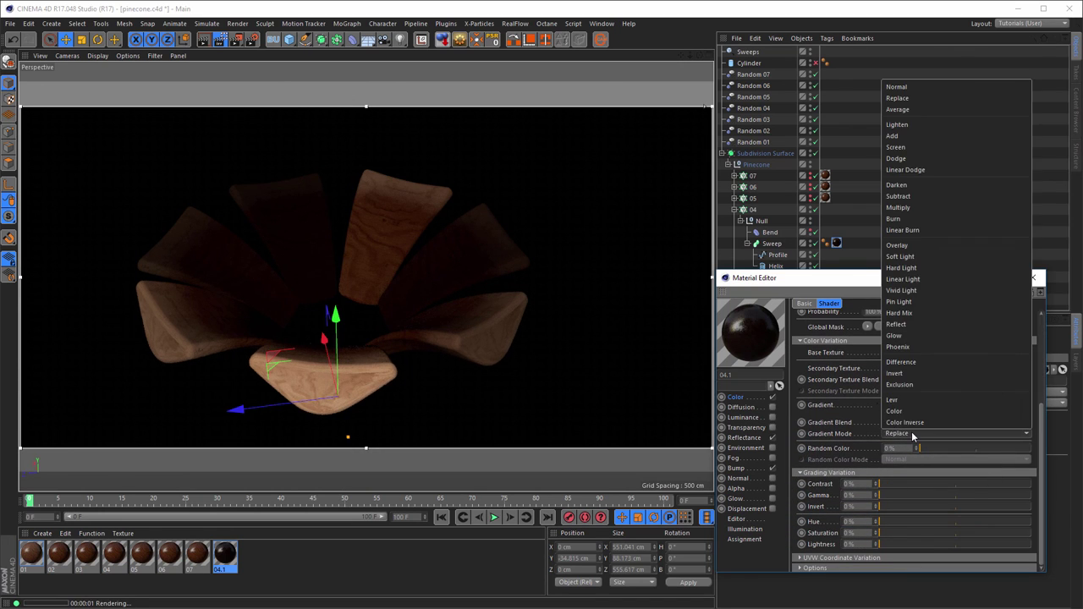
pyautogui.click(896, 86)
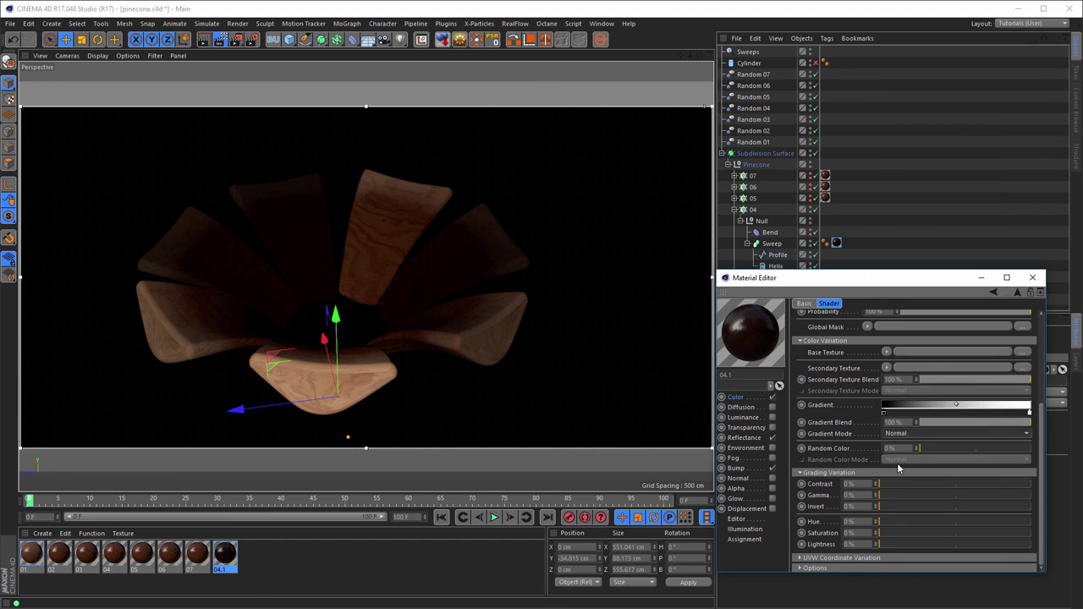
pyautogui.moveTo(917, 447); pyautogui.dragTo(1030, 448)
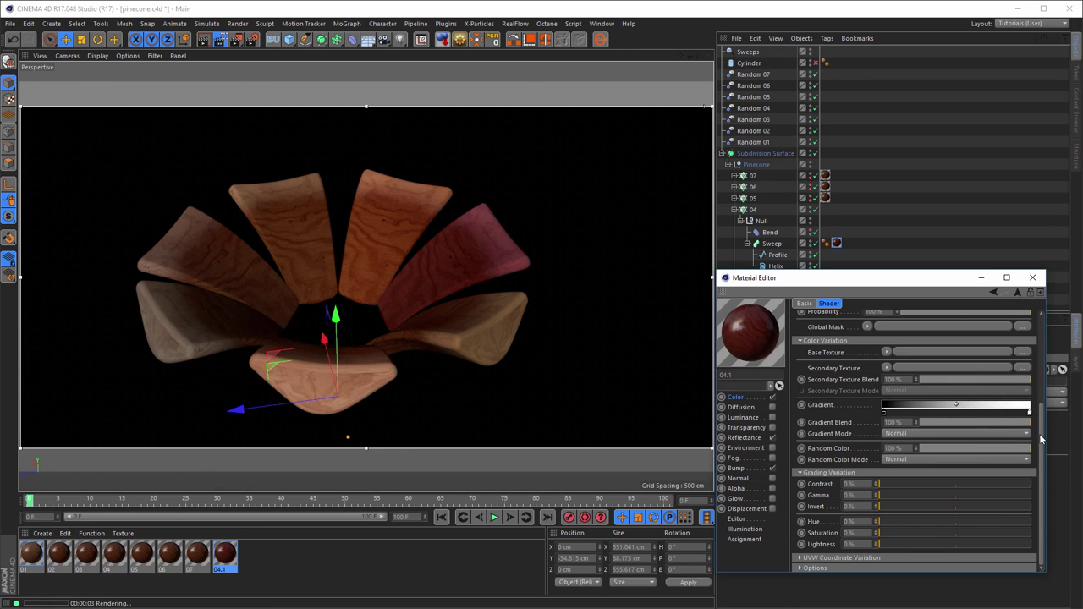
pyautogui.moveTo(1042, 444); pyautogui.dragTo(1010, 296)
pyautogui.click(994, 293)
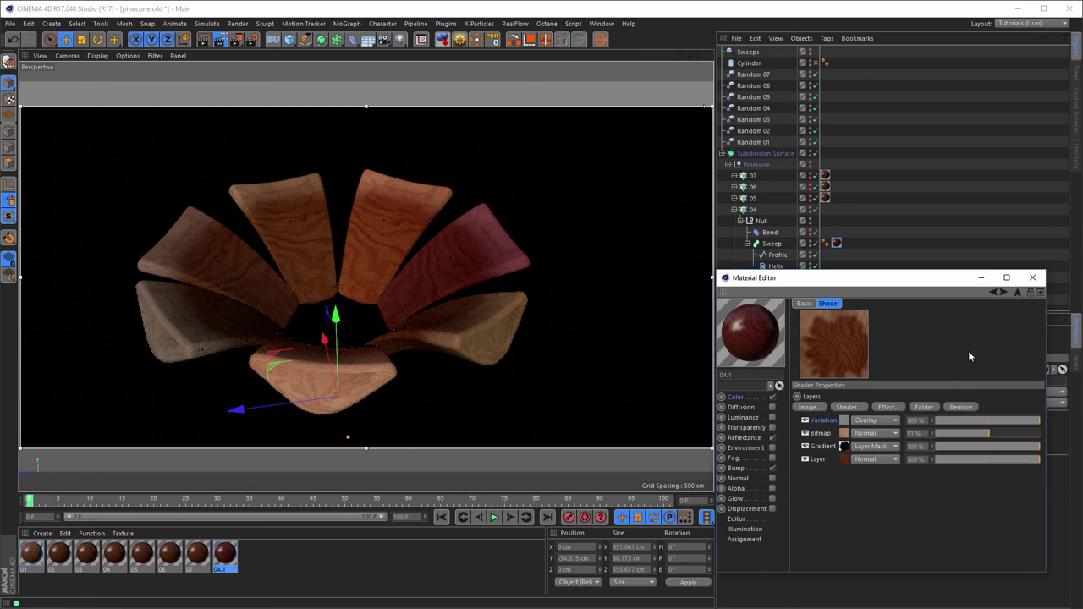
# Change the Variation layer's blend mode to Saturation, passing Luminance and Color.
pyautogui.click(874, 420)
pyautogui.click(878, 378)
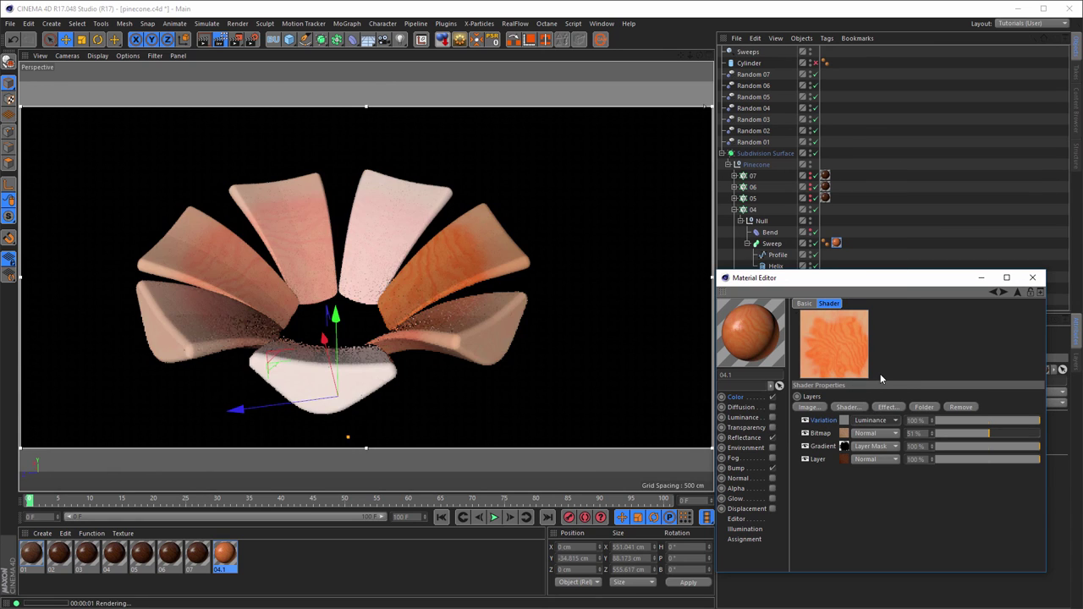
pyautogui.press('Up')
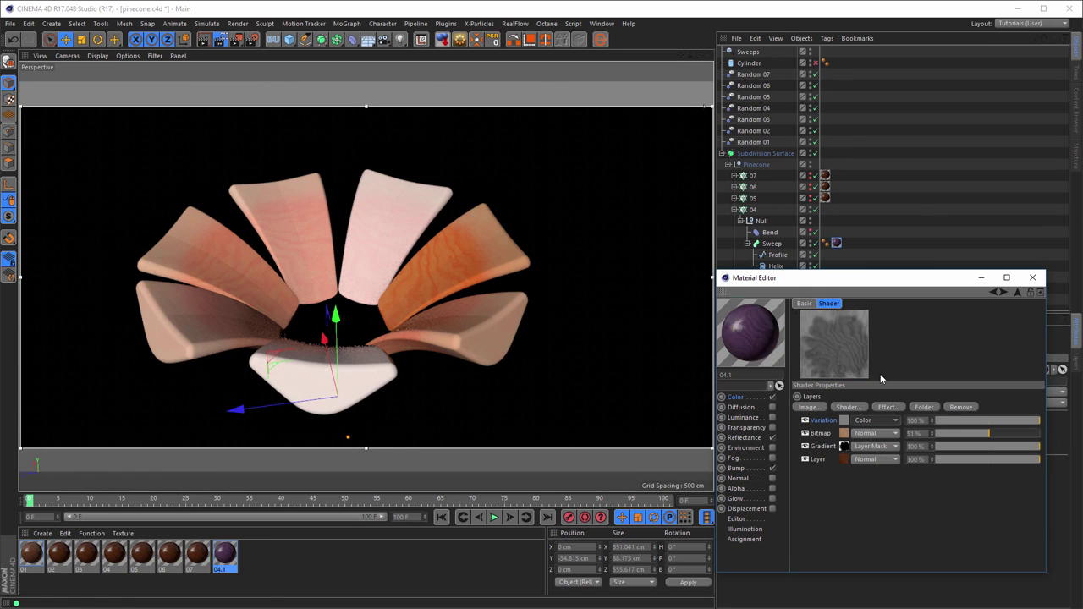
pyautogui.press('Up')
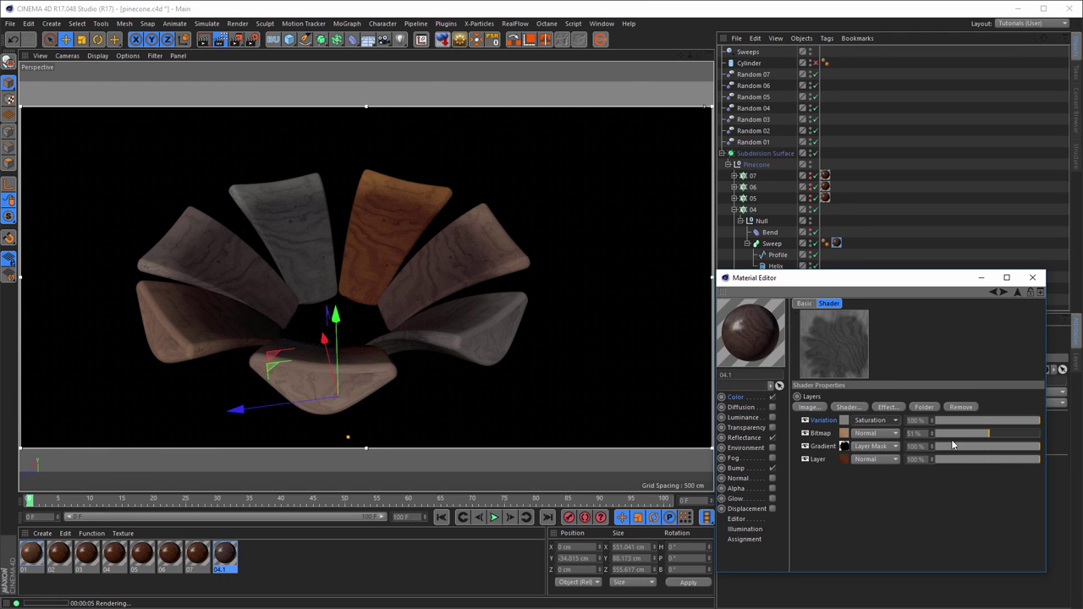
# Restore the Bitmap layer to 100% opacity and apply material 04.1 to ring 04's Sweep.
pyautogui.moveTo(965, 439); pyautogui.dragTo(1032, 438)
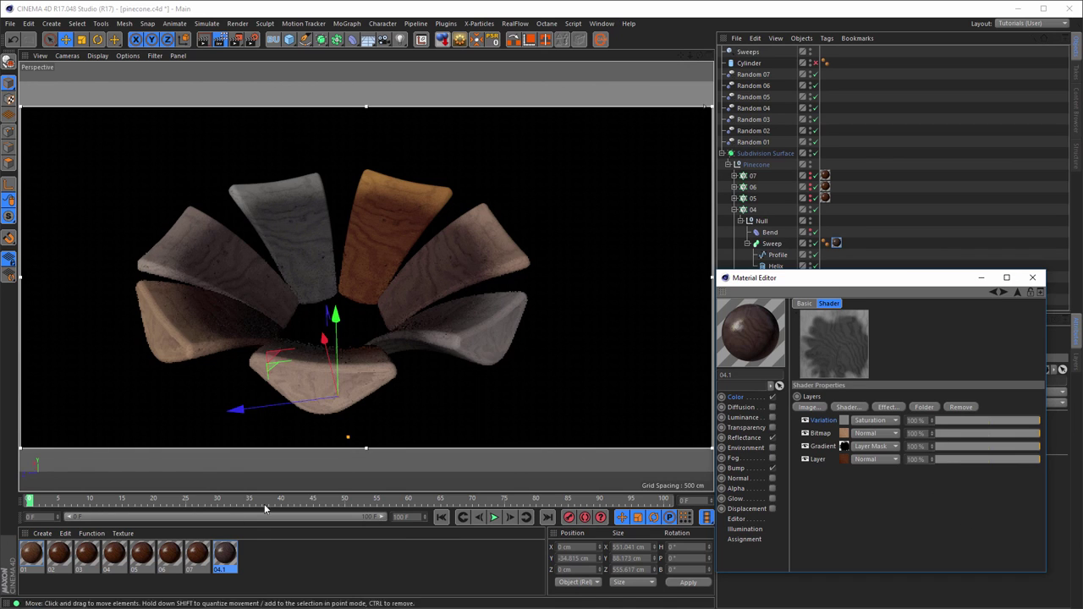
pyautogui.moveTo(224, 554); pyautogui.dragTo(752, 210)
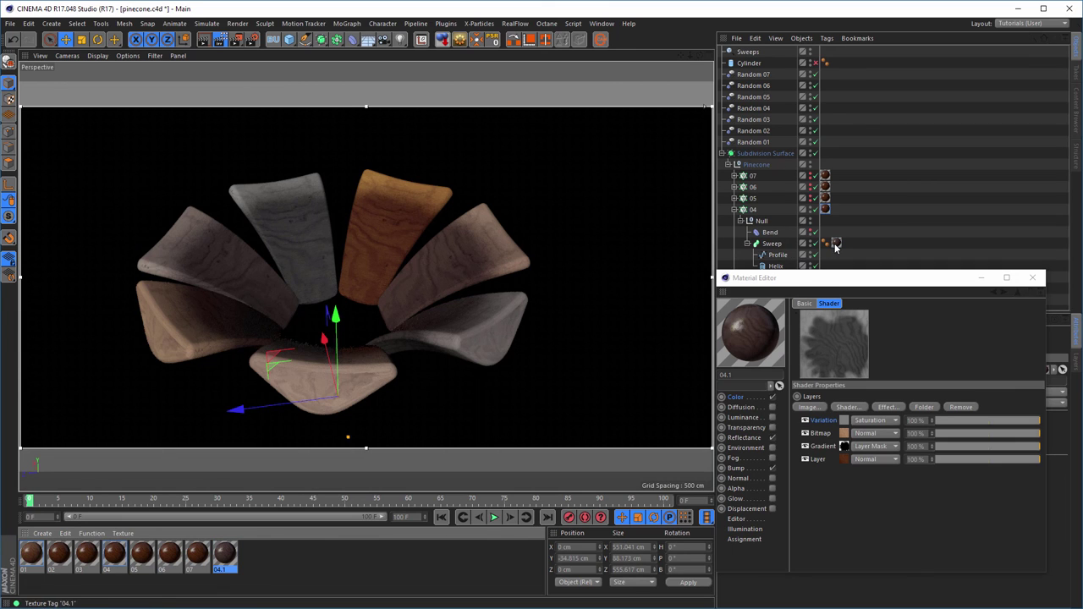
pyautogui.moveTo(836, 246); pyautogui.dragTo(835, 246)
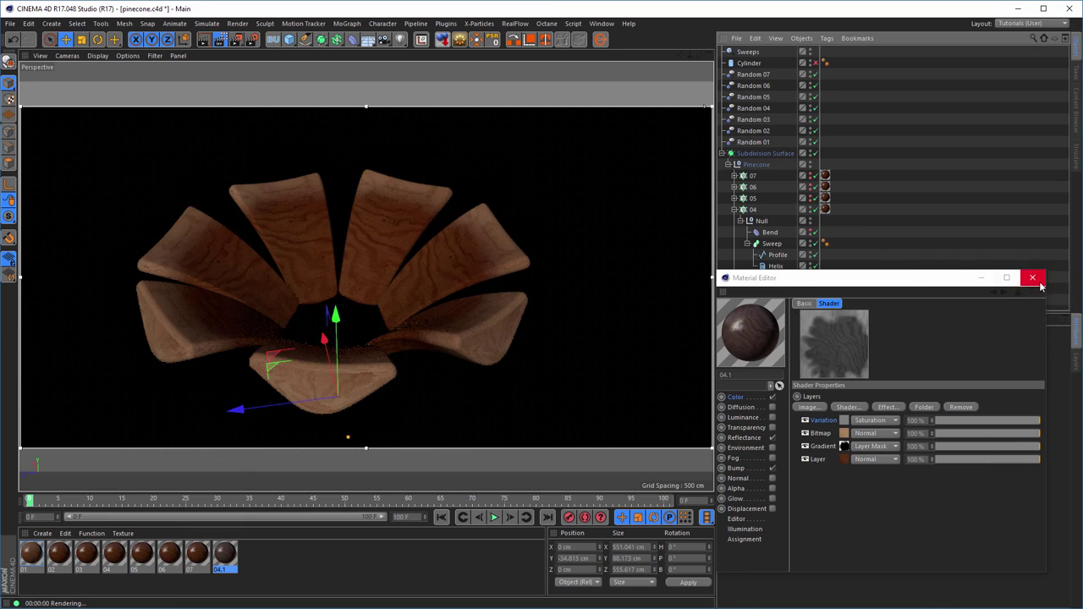
# Close the Material Editor, collapse ring 04's group, and select the Sweeps selection object listing all seven sweeps.
pyautogui.click(1032, 279)
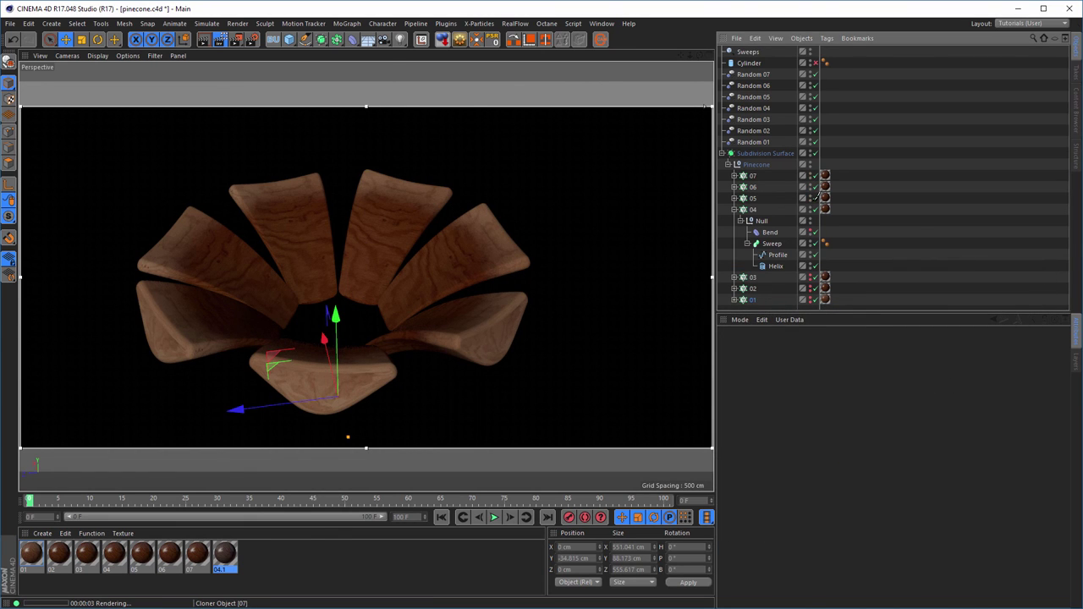
pyautogui.click(735, 209)
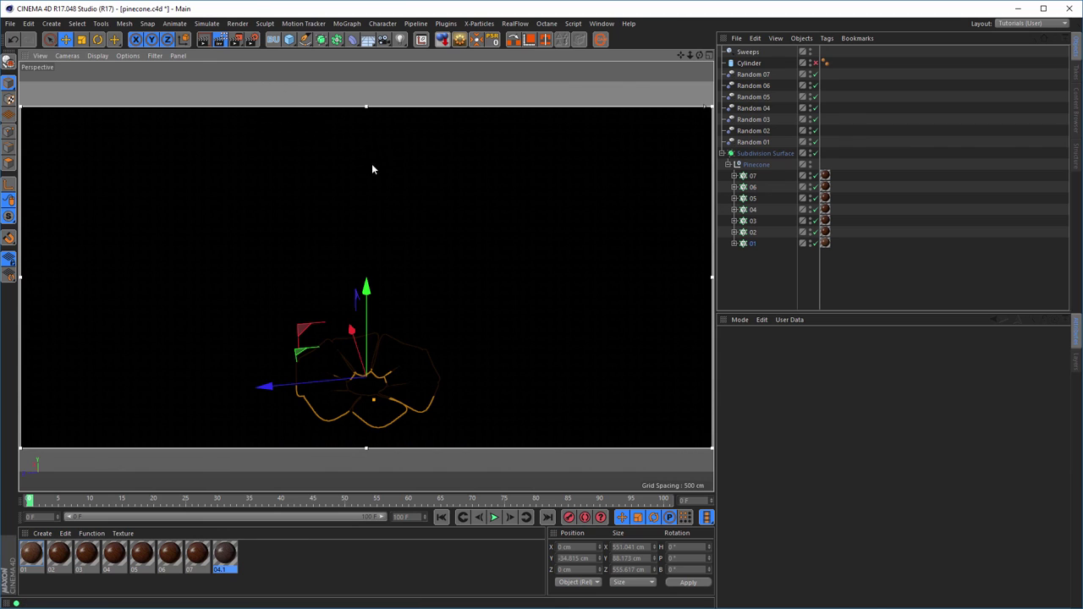
pyautogui.click(750, 52)
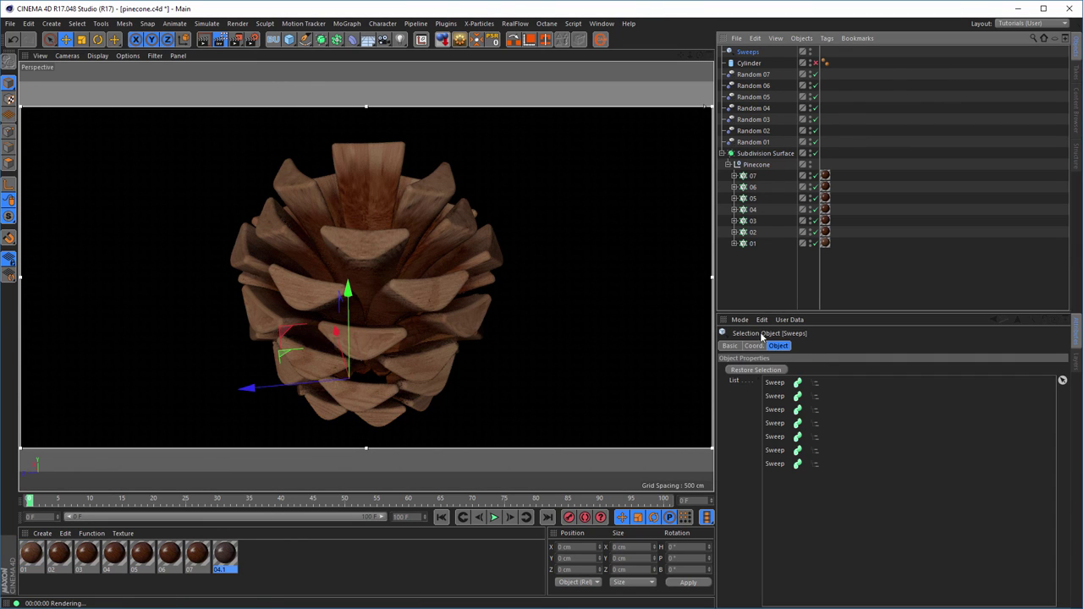